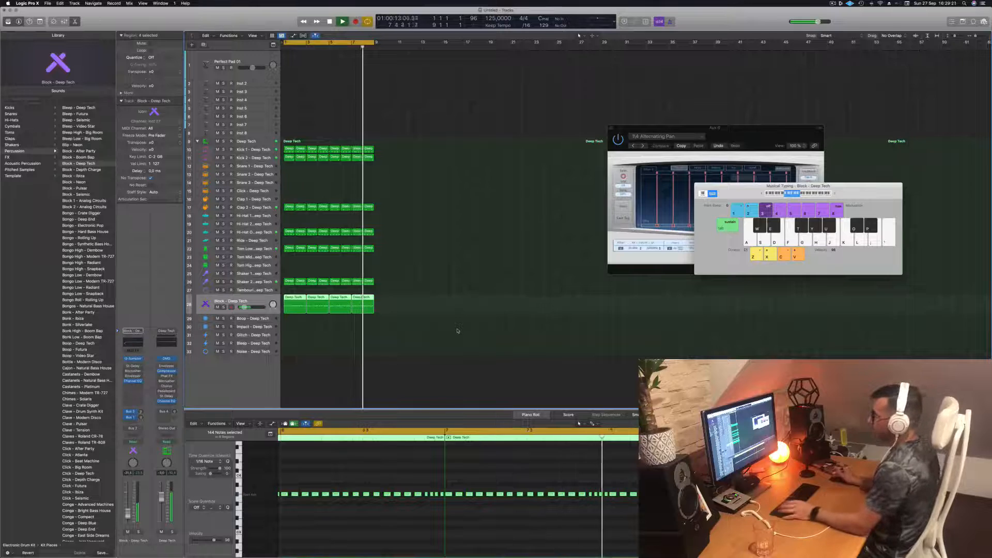
- Audition the Block percussion track in solo within the drum loop, unsolo it and return the playhead to the start
{"action": "key", "text": "space"}
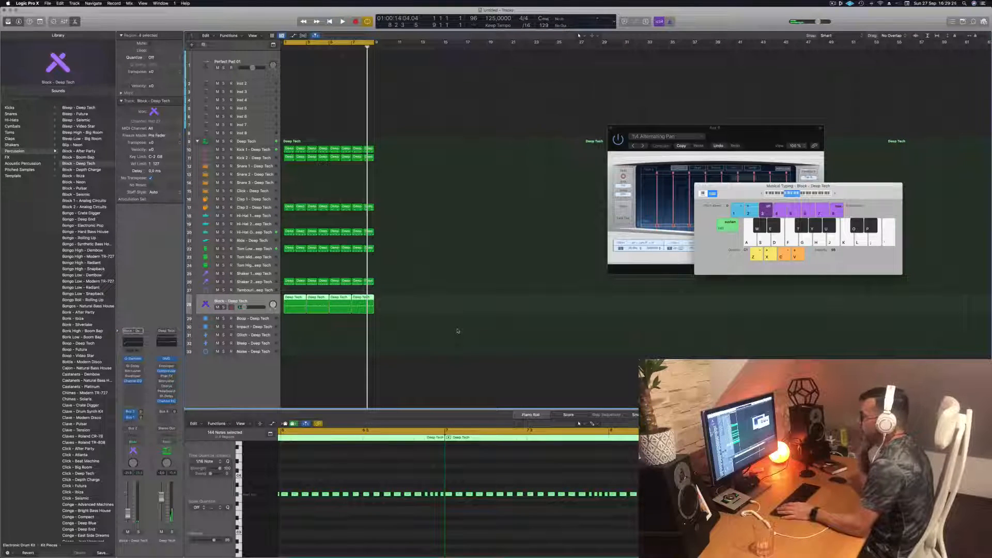
{"action": "key", "text": "space"}
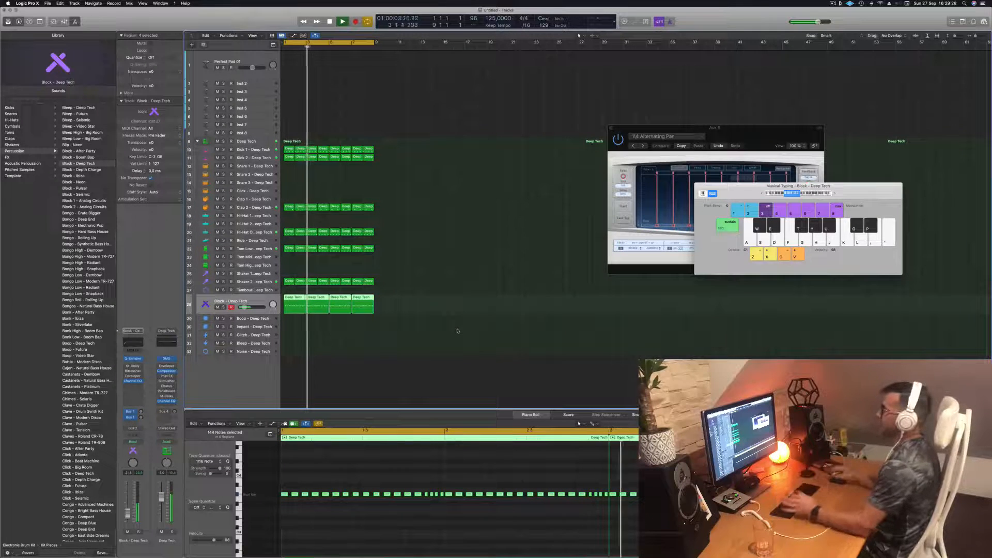
{"action": "left_click", "coordinate": [414, 276]}
{"action": "left_click", "coordinate": [263, 302]}
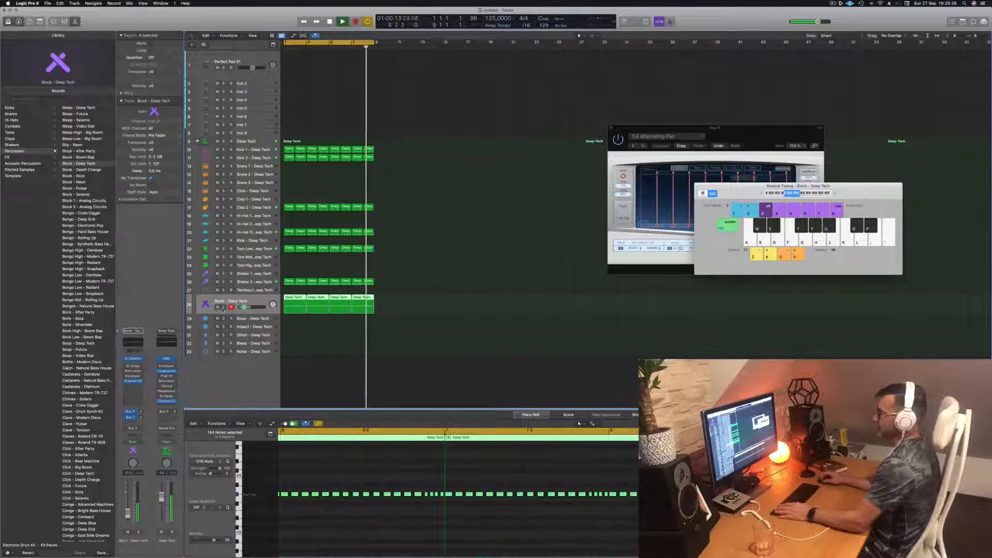
{"action": "left_click", "coordinate": [223, 307]}
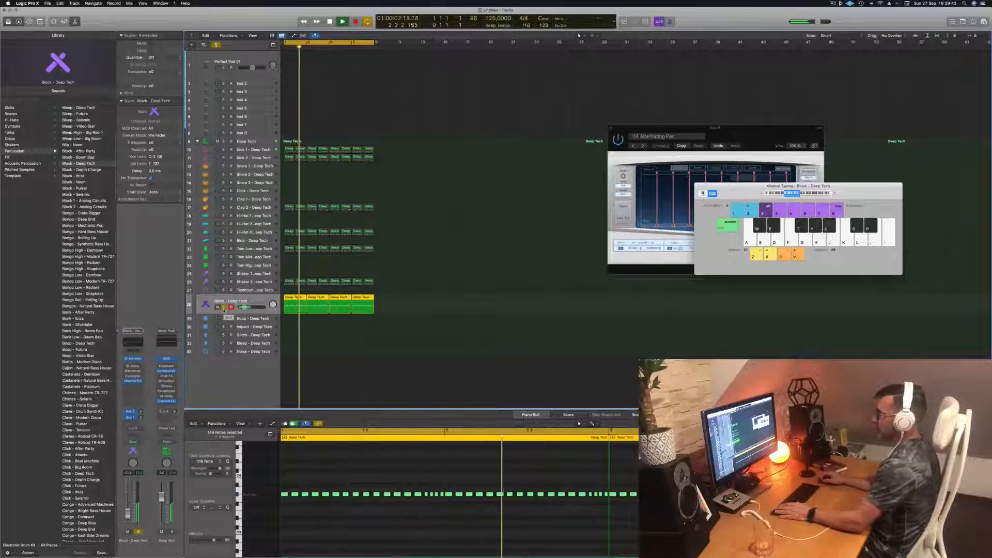
{"action": "left_click", "coordinate": [224, 307]}
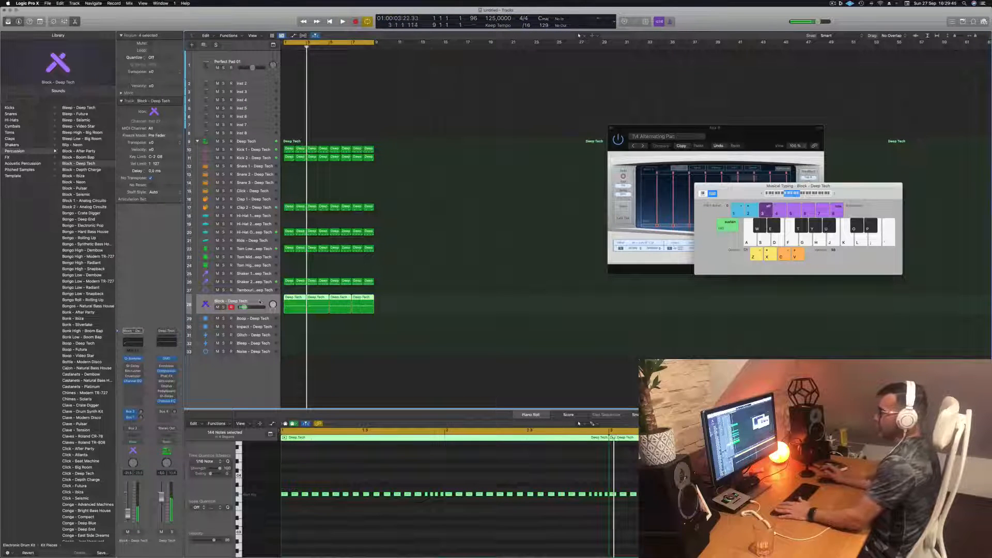
{"action": "key", "text": "Return"}
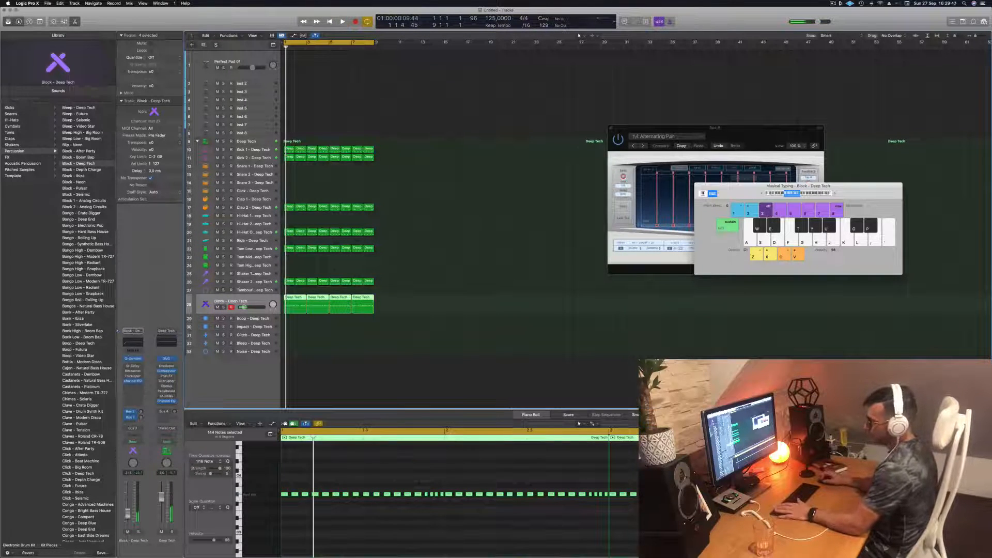
- Open the Block track's Quick Sampler and adjust its coarse pitch during playback, trying -24 and 0 before lowering it again
{"action": "left_click", "coordinate": [136, 360]}
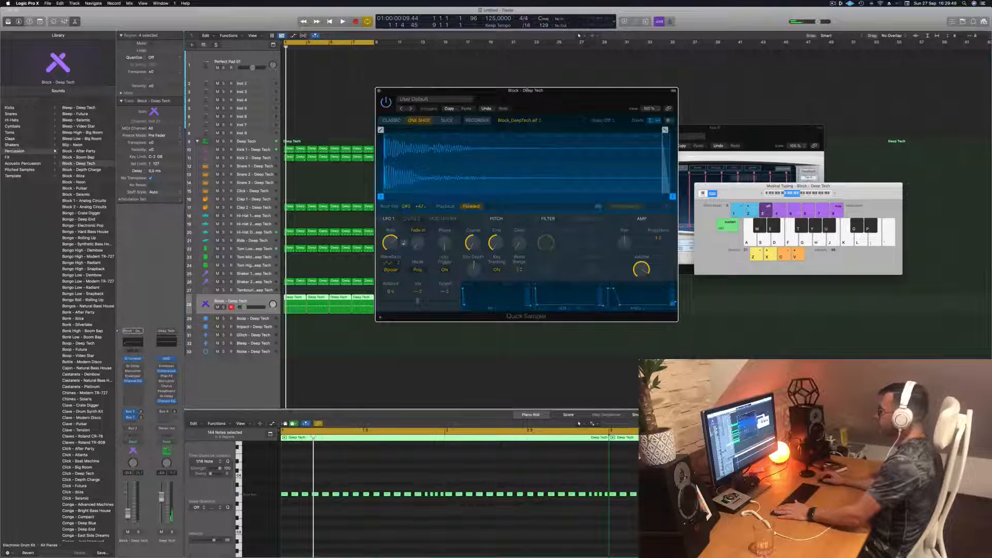
{"action": "left_click_drag", "start_coordinate": [527, 89], "coordinate": [589, 71]}
{"action": "key", "text": "space"}
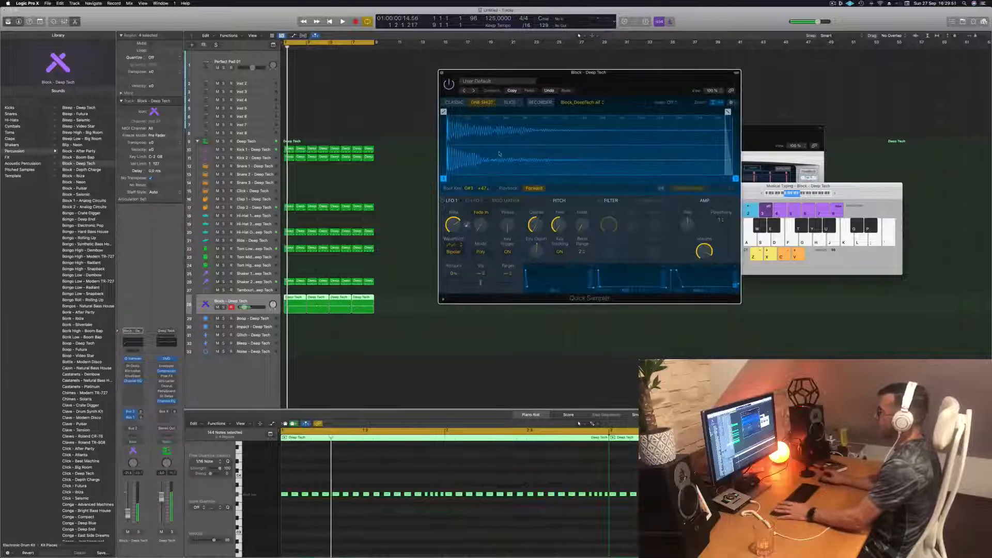
{"action": "left_click_drag", "start_coordinate": [536, 225], "coordinate": [536, 232]}
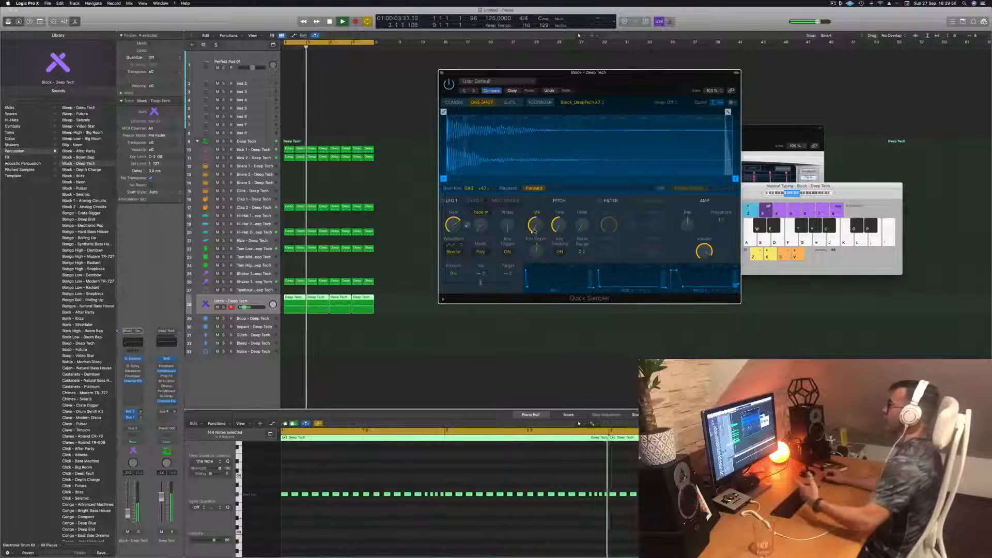
{"action": "left_click_drag", "start_coordinate": [534, 230], "coordinate": [536, 187]}
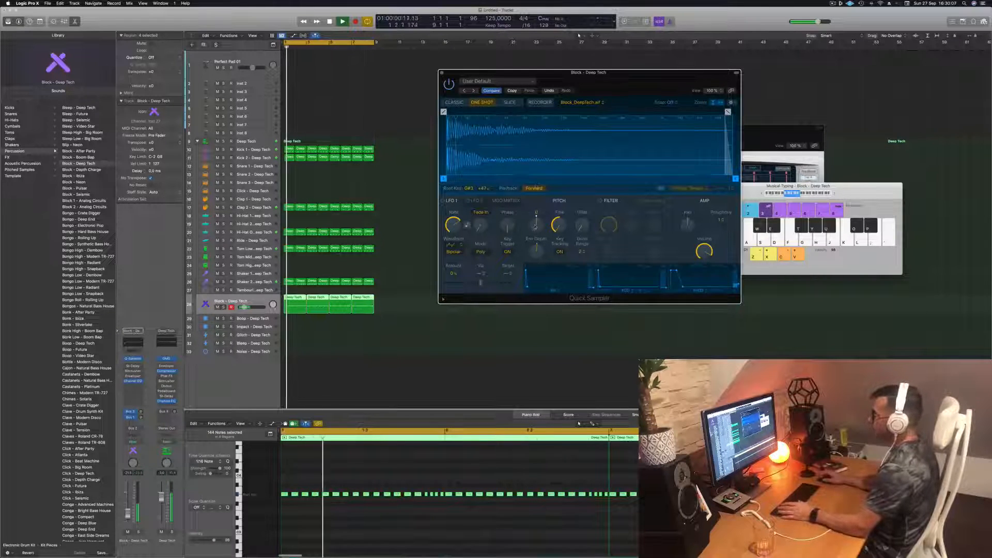
{"action": "left_click_drag", "start_coordinate": [536, 225], "coordinate": [551, 316]}
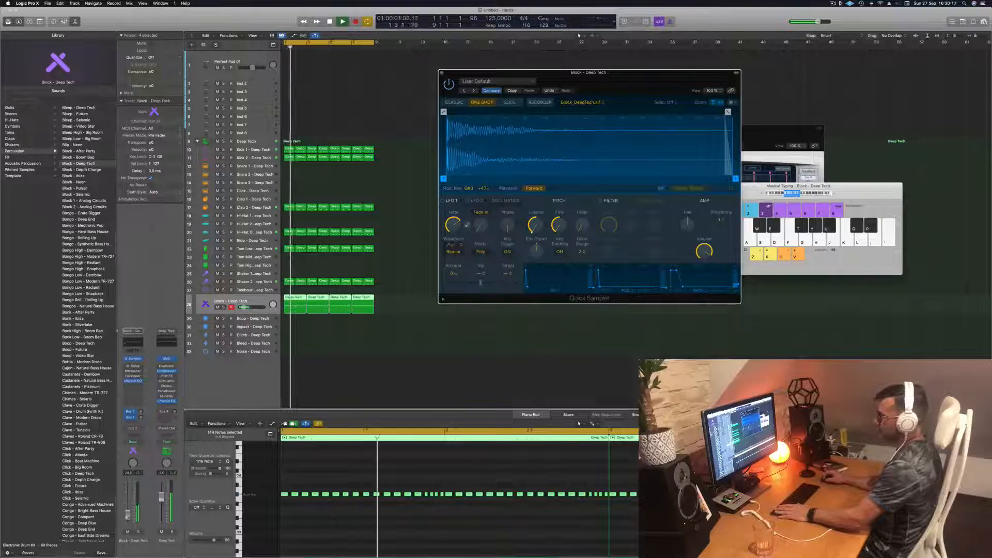
- Lower the Block track's volume slightly and close its Quick Sampler window
{"action": "left_click_drag", "start_coordinate": [129, 515], "coordinate": [128, 518]}
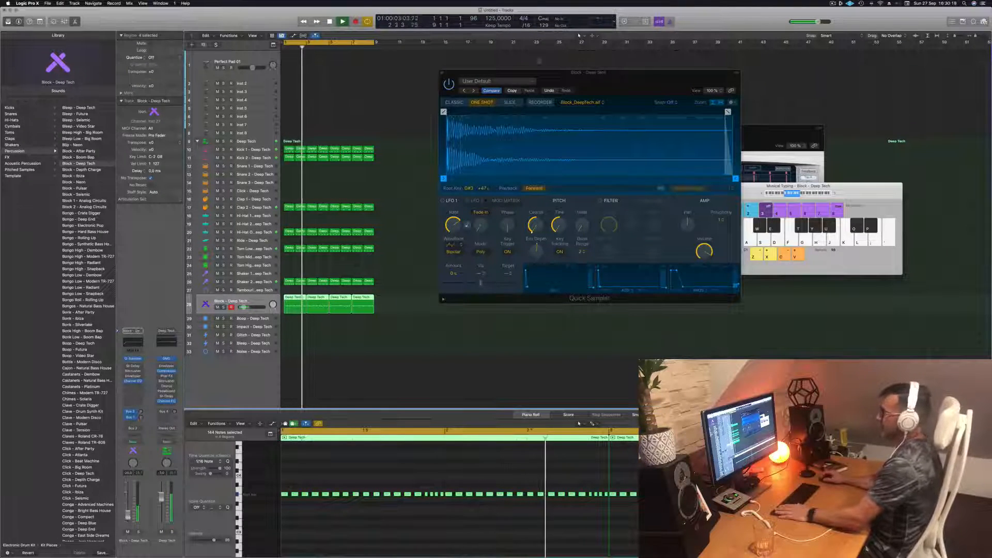
{"action": "left_click_drag", "start_coordinate": [442, 73], "coordinate": [434, 75]}
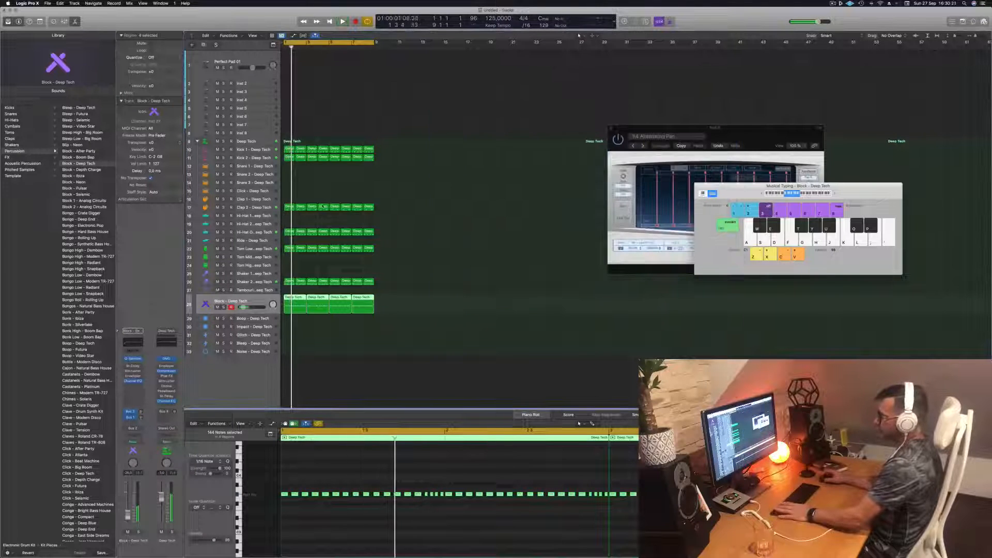
{"action": "left_click", "coordinate": [434, 74]}
- Select the Shaker 2 track and listen to it in the looped drum pattern
{"action": "left_click", "coordinate": [262, 284]}
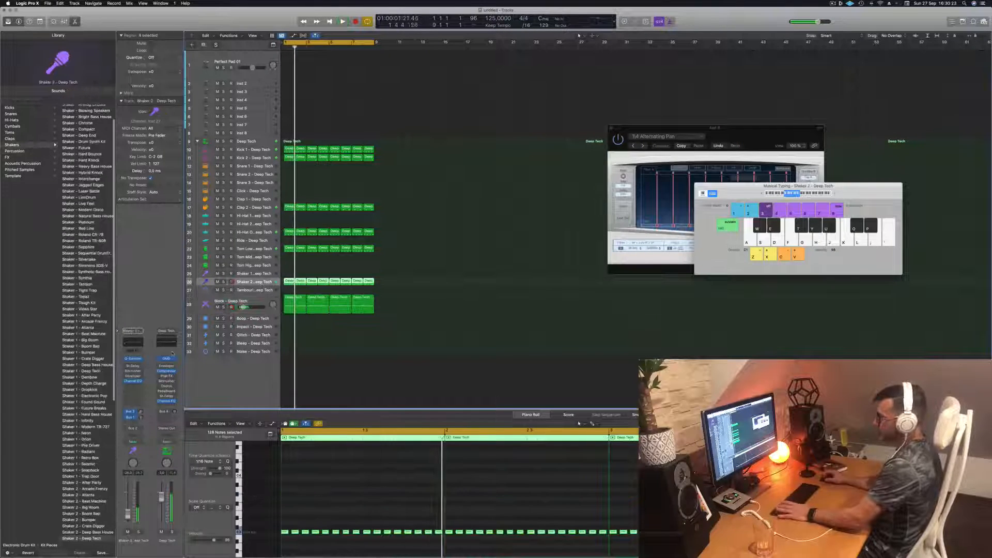
{"action": "key", "text": "space"}
{"action": "key", "text": "space"}
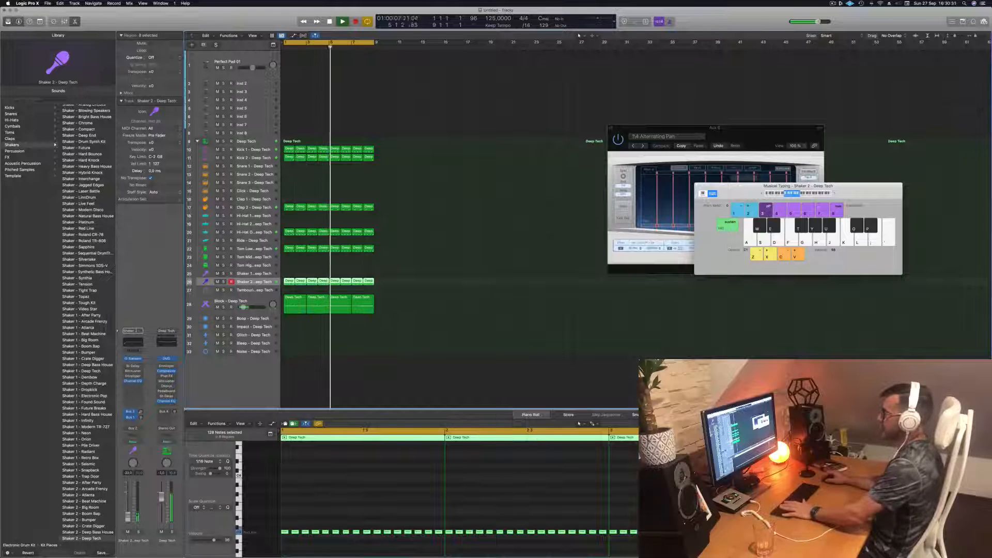
{"action": "key", "text": "space"}
{"action": "key", "text": "space"}
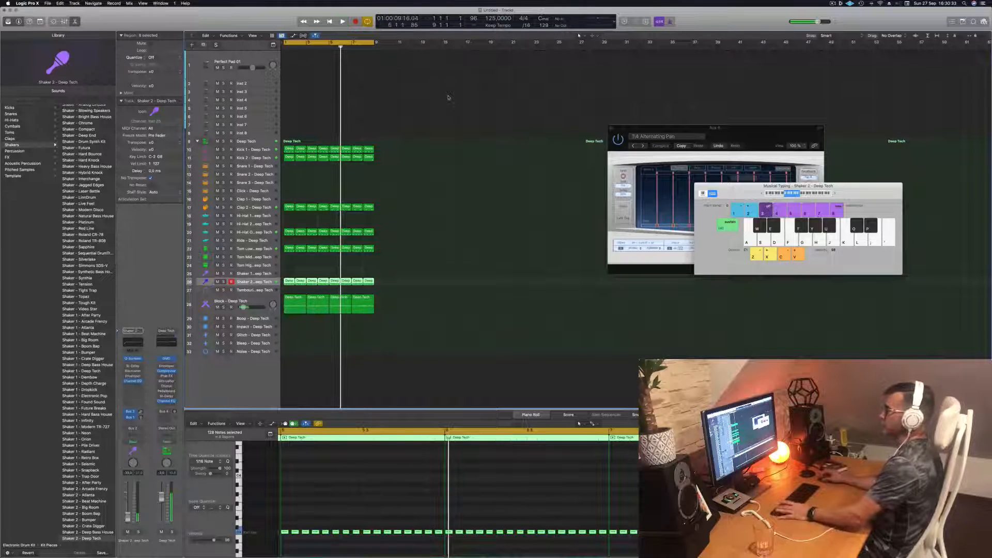
- Try out notes on the Perfect Pad 01 track with Musical Typing while the drum loop plays
{"action": "left_click", "coordinate": [264, 59]}
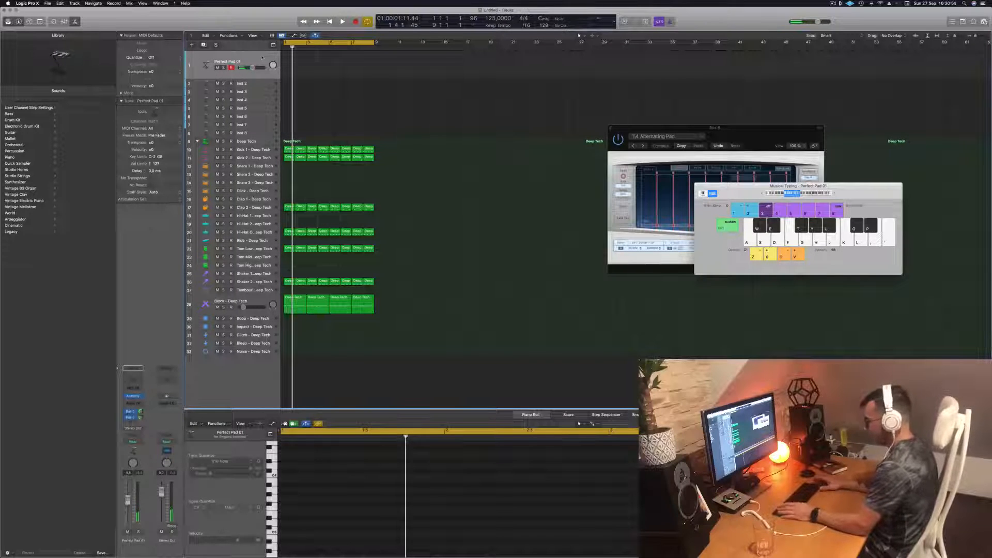
{"action": "key", "text": "space"}
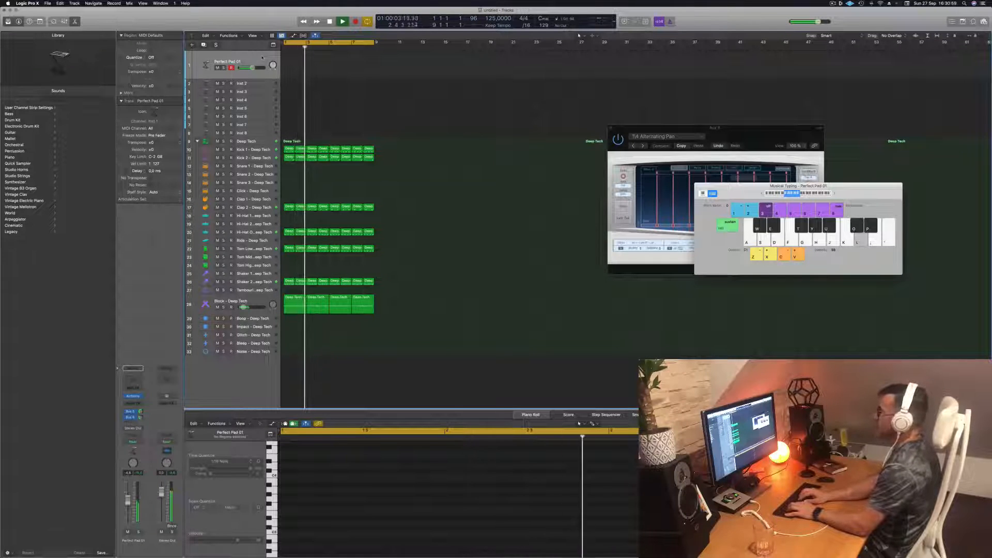
{"action": "key", "text": "k"}
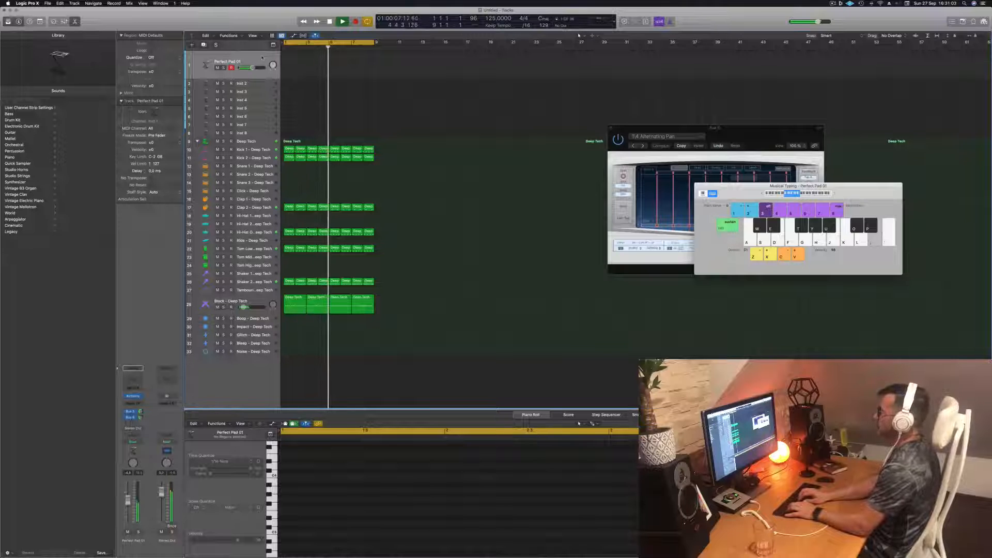
{"action": "key", "text": "apostrophe"}
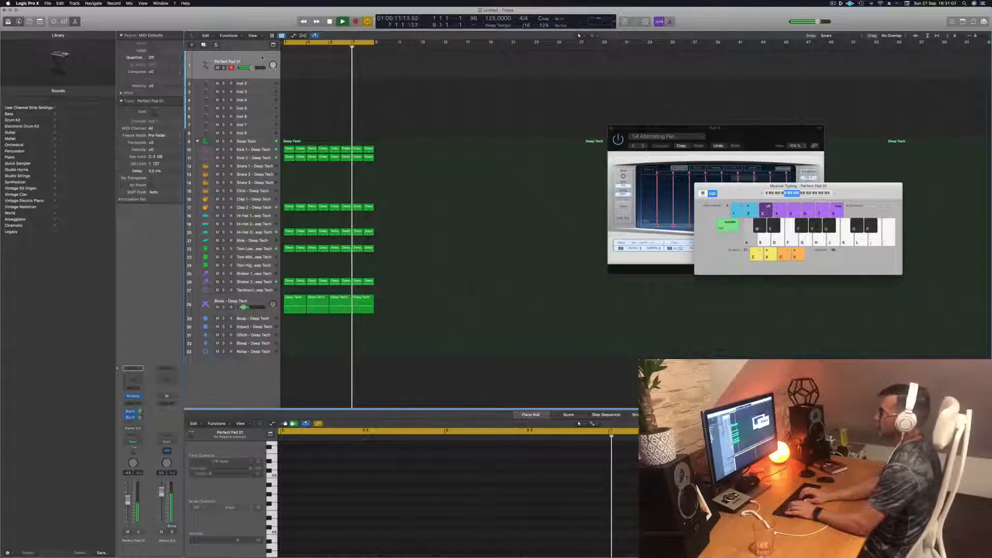
{"action": "key", "text": "a"}
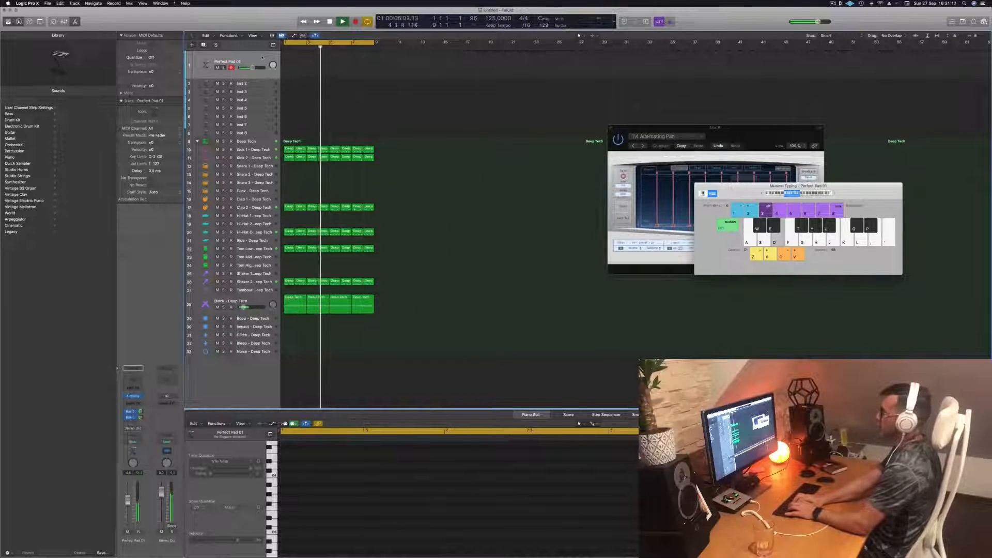
{"action": "key", "text": "a"}
{"action": "key", "text": "d"}
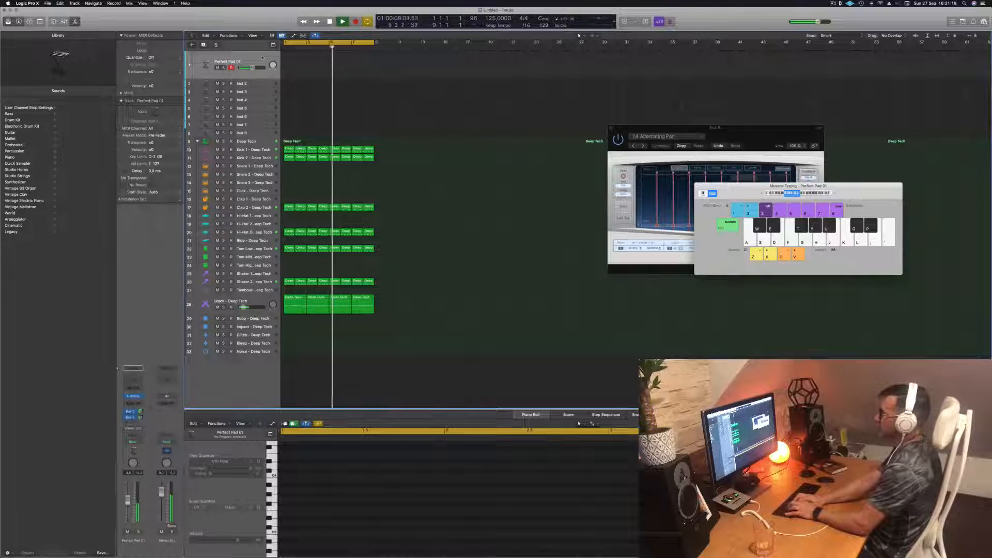
{"action": "key", "text": "a"}
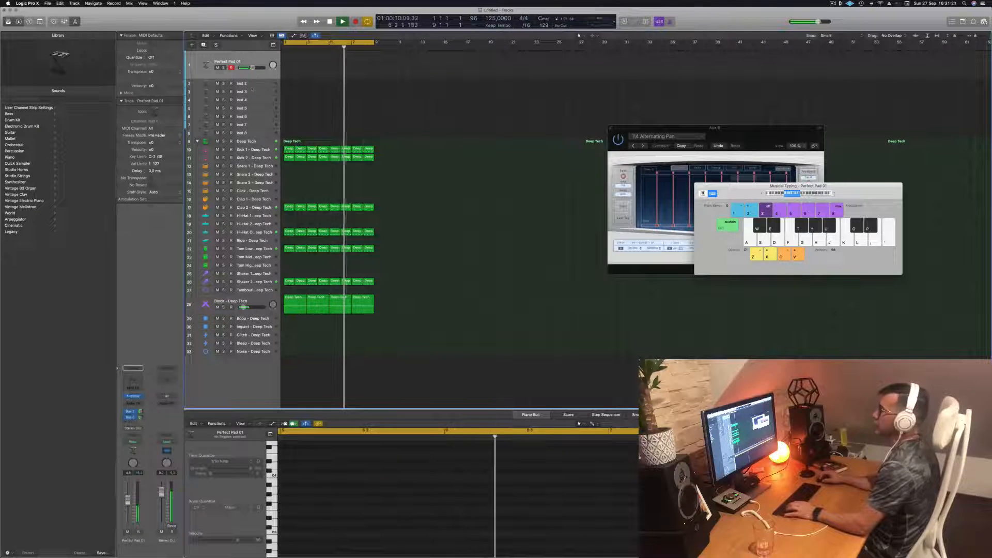
- Select the Inst 2 track, stop playback, enlarge the track's height and return the playhead to the start
{"action": "left_click", "coordinate": [251, 86]}
{"action": "key", "text": "space"}
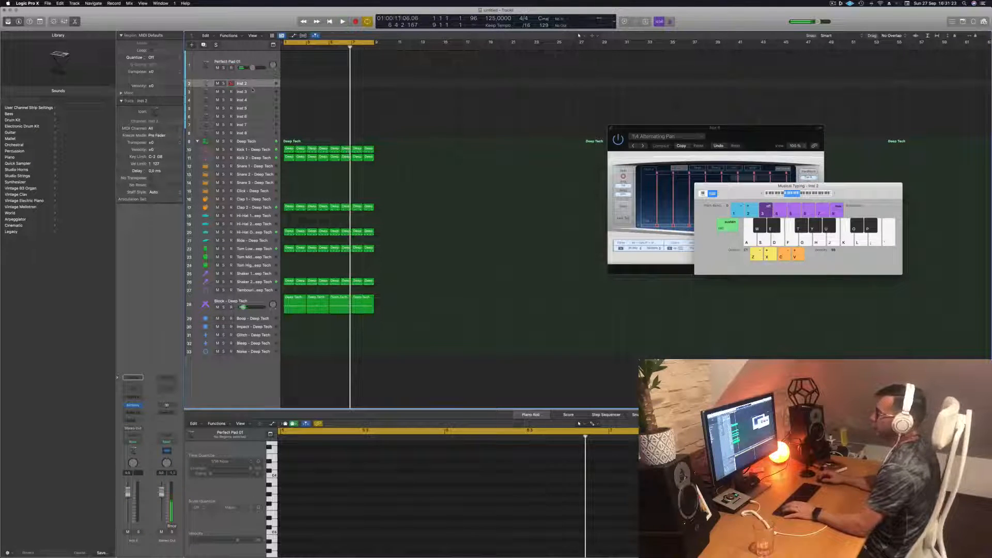
{"action": "left_click_drag", "start_coordinate": [251, 87], "coordinate": [252, 108]}
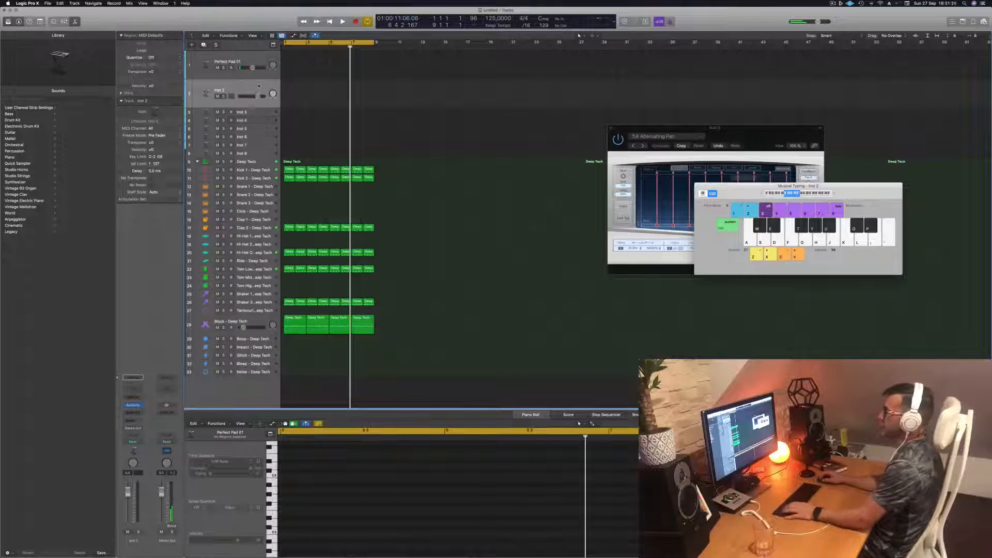
{"action": "key", "text": "Return"}
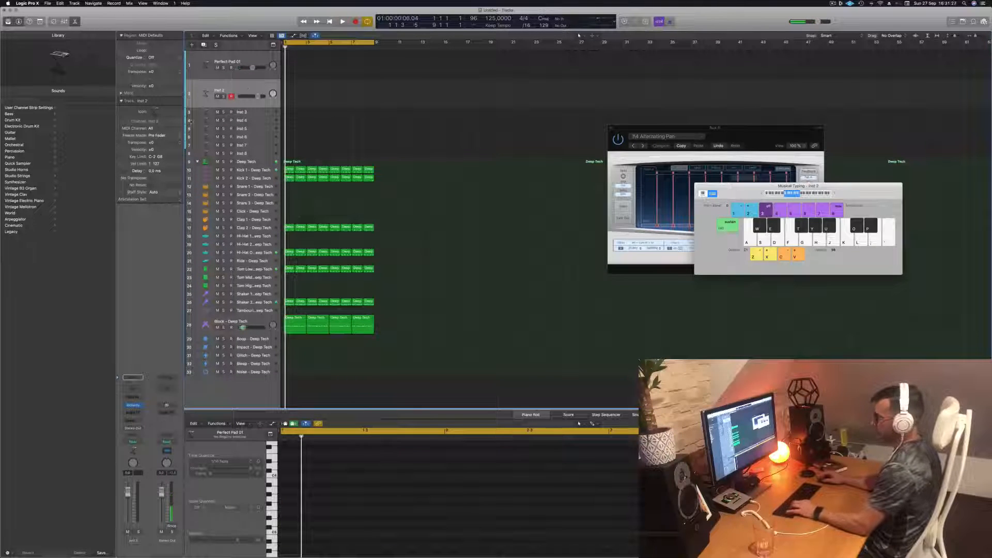
- Open Alchemy on the Inst 2 track, filter its presets to the Bass category and load Analog Bounce
{"action": "left_click", "coordinate": [132, 406]}
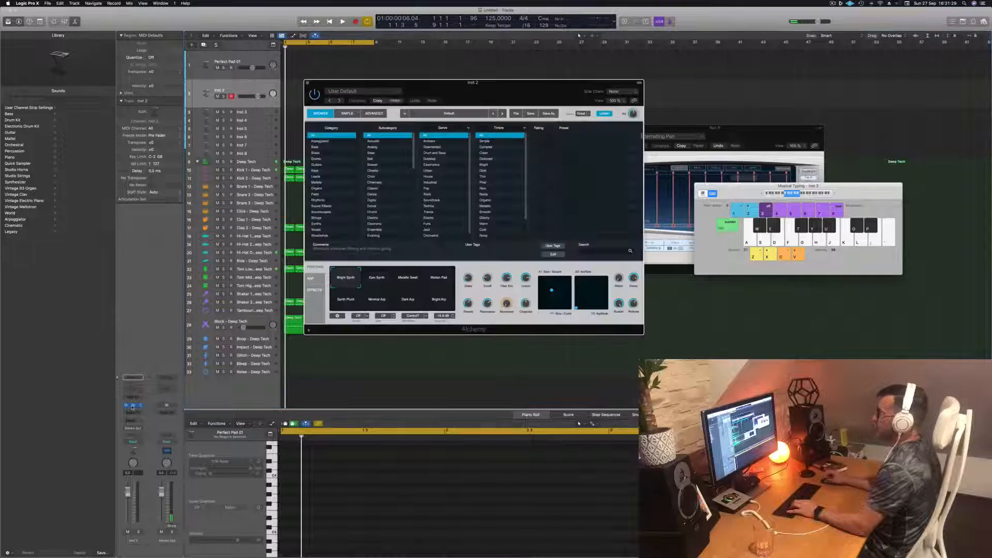
{"action": "left_click_drag", "start_coordinate": [506, 85], "coordinate": [519, 85]}
{"action": "key", "text": "b"}
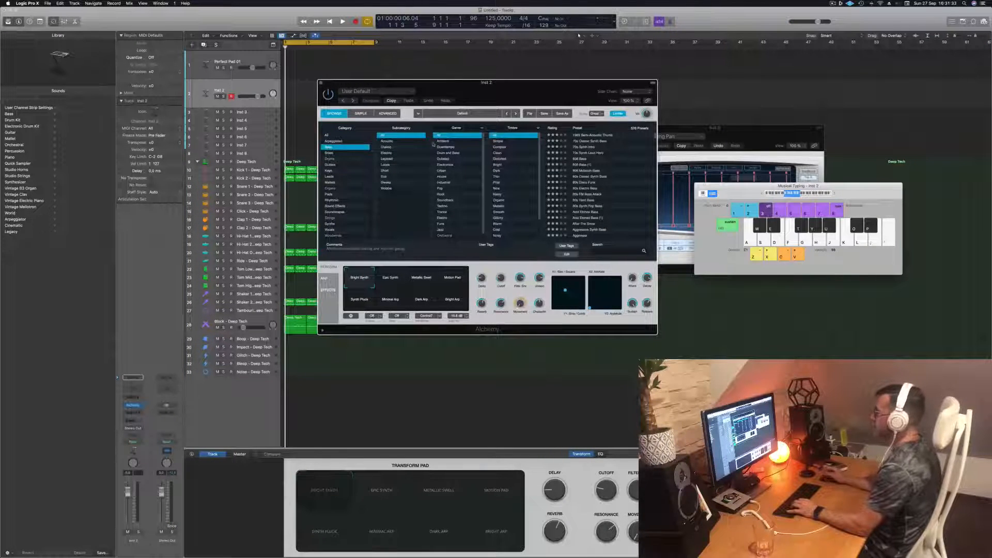
{"action": "scroll", "coordinate": [599, 161], "scroll_direction": "down", "scroll_amount": 5}
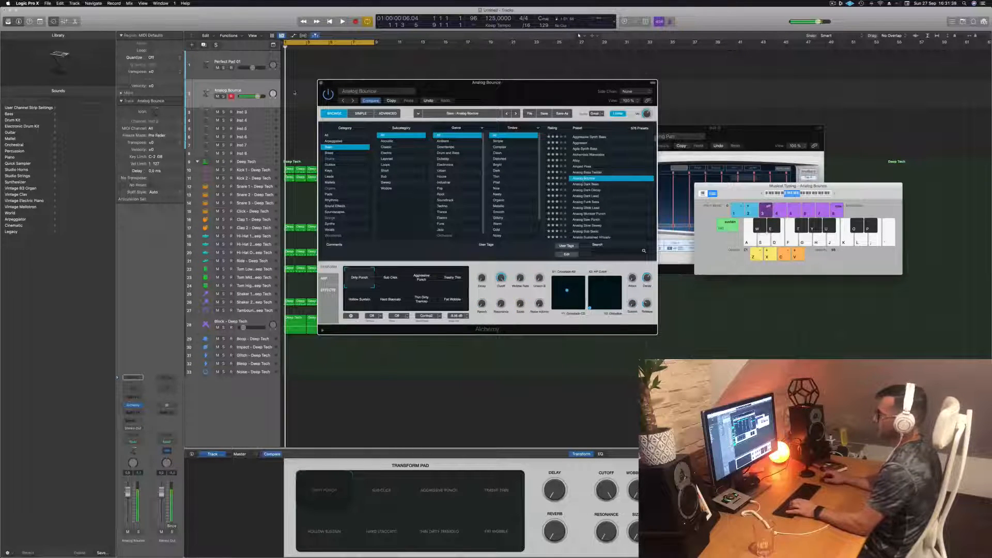
- Play trial bass notes over the drum loop and lower the Analog Bounce track's volume
{"action": "key", "text": "space"}
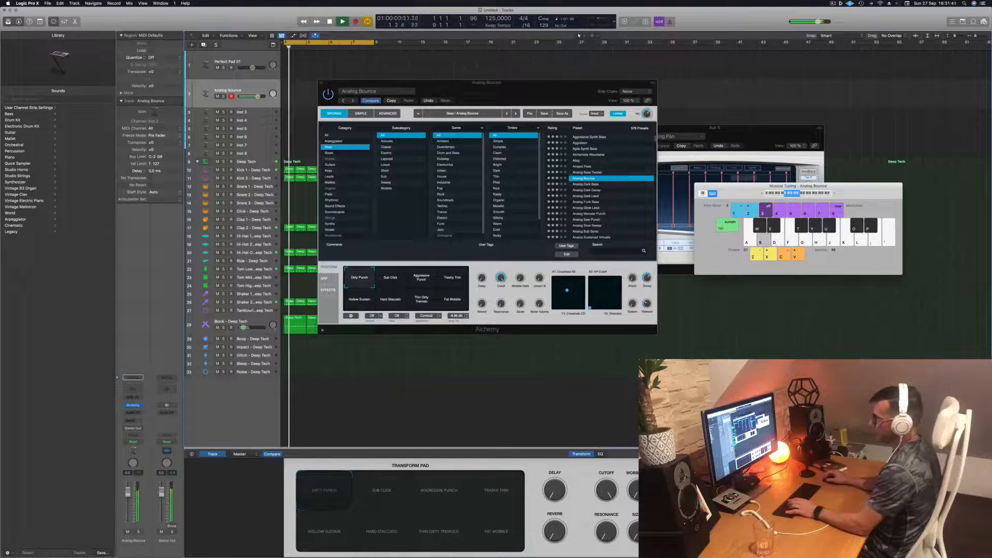
{"action": "key", "text": "s"}
{"action": "key", "text": "s"}
{"action": "key", "text": "s"}
{"action": "key", "text": "s"}
{"action": "left_click_drag", "start_coordinate": [127, 495], "coordinate": [127, 508]}
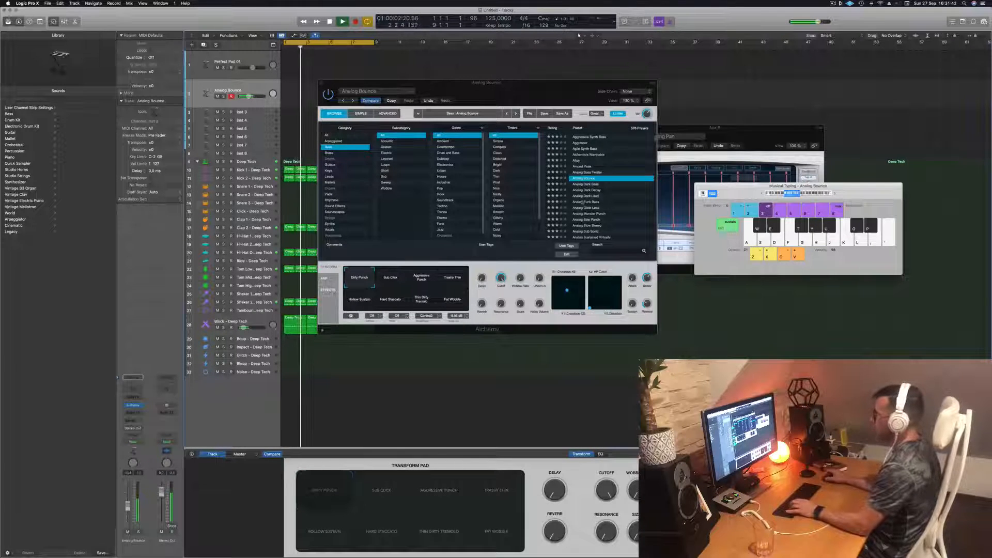
- Try the Aggressive Punch variation, load the Analog Dark Bass preset and move the Alchemy window clear of the regions
{"action": "left_click", "coordinate": [419, 279]}
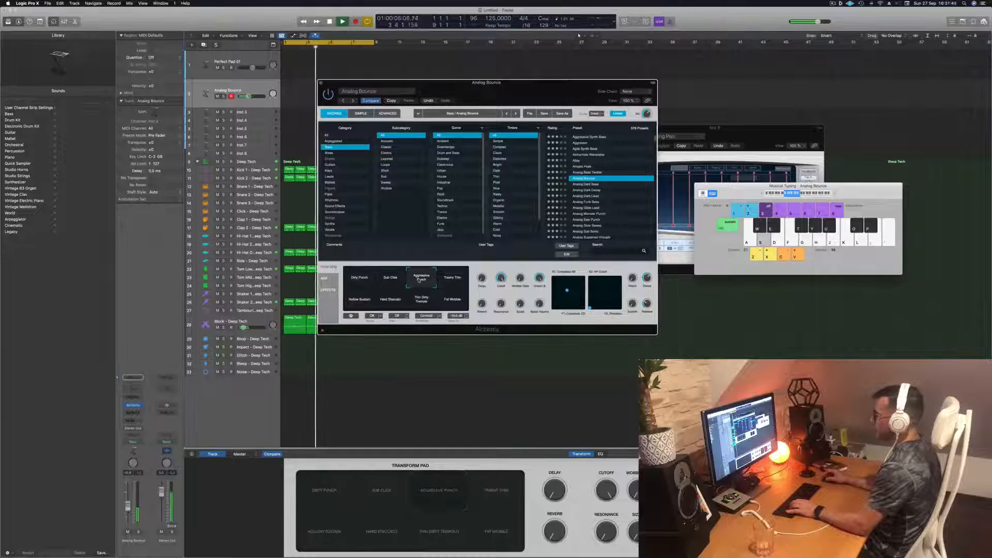
{"action": "left_click", "coordinate": [584, 184]}
{"action": "left_click_drag", "start_coordinate": [527, 90], "coordinate": [626, 82]}
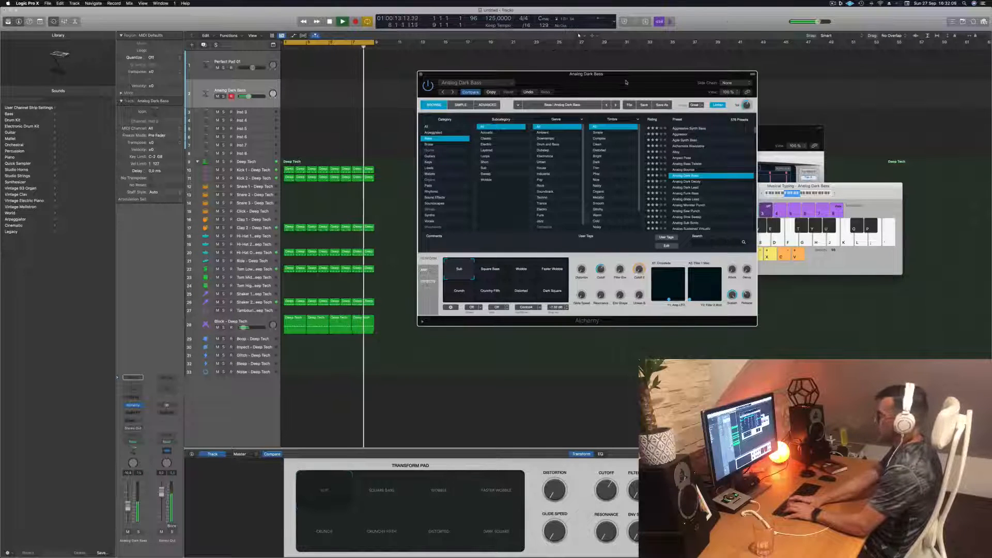
- Record a bass part on the Analog Dark Bass track over the drum loop and select the Block track
{"action": "key", "text": "r"}
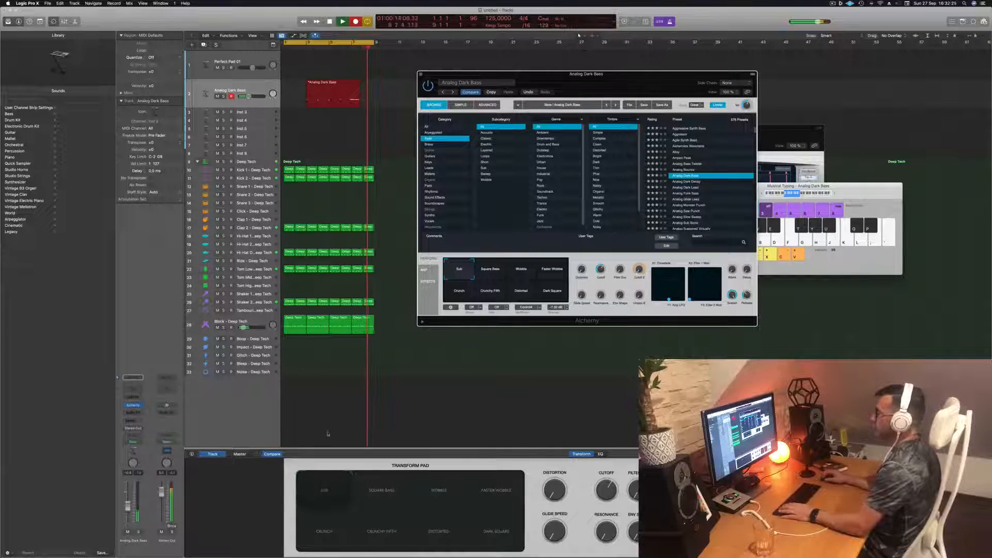
{"action": "key", "text": "space"}
{"action": "left_click", "coordinate": [254, 322]}
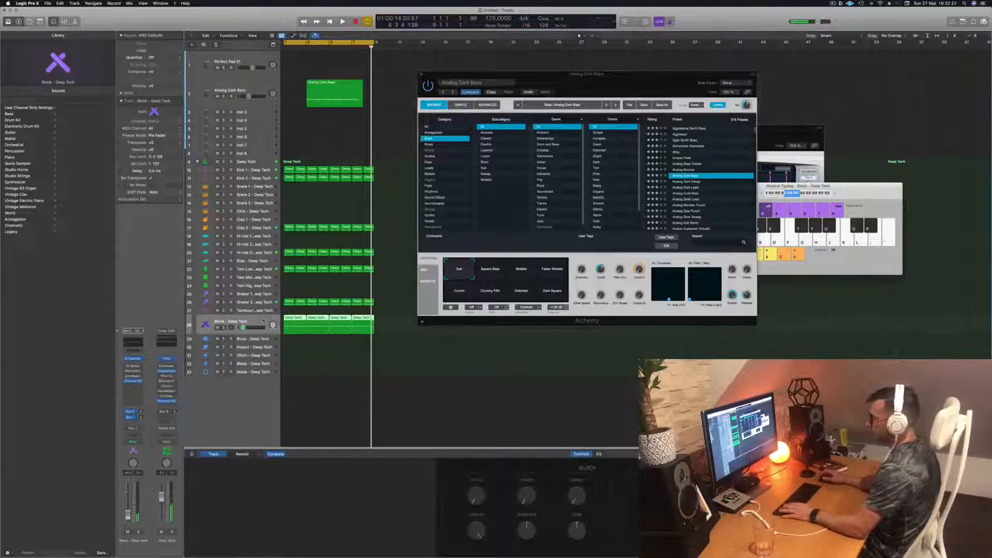
- Move the recorded Analog Dark Bass region to bar 1 and open it in the Piano Roll
{"action": "key", "text": "space"}
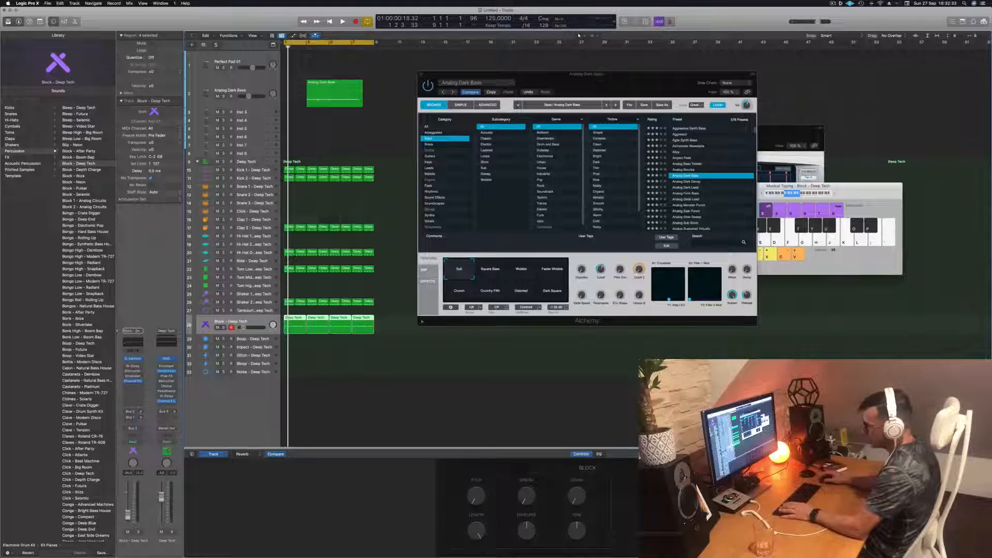
{"action": "key", "text": "space"}
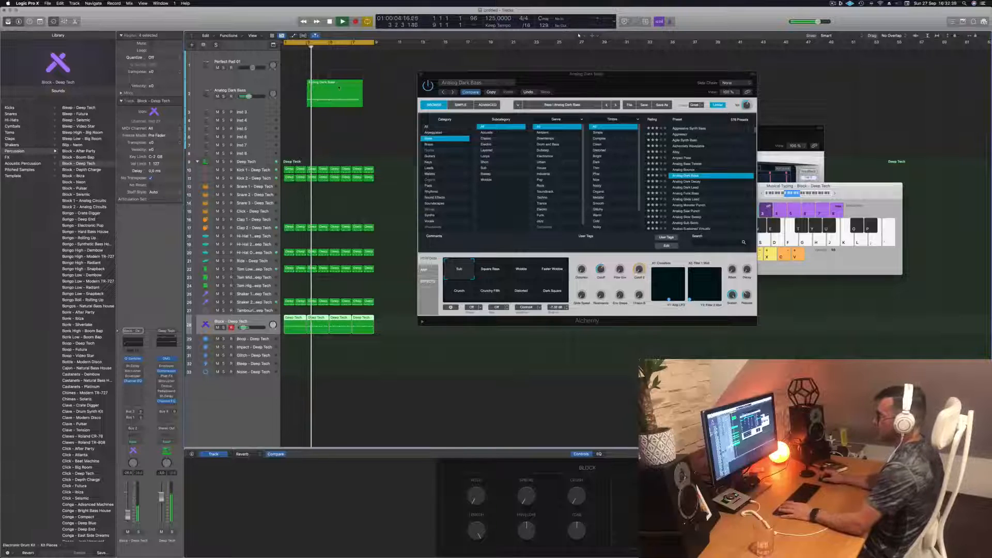
{"action": "key", "text": "space"}
{"action": "left_click", "coordinate": [311, 87]}
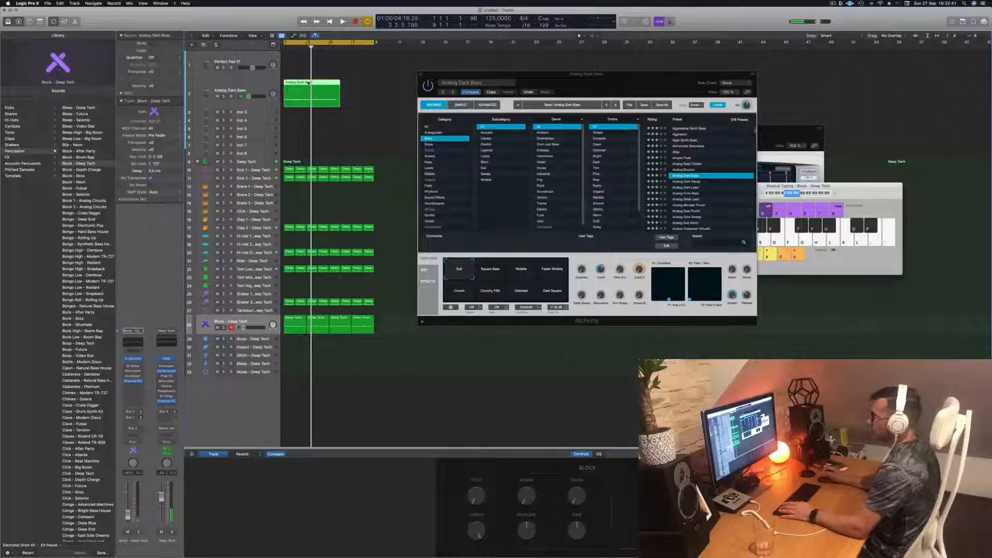
{"action": "double_click", "coordinate": [309, 83]}
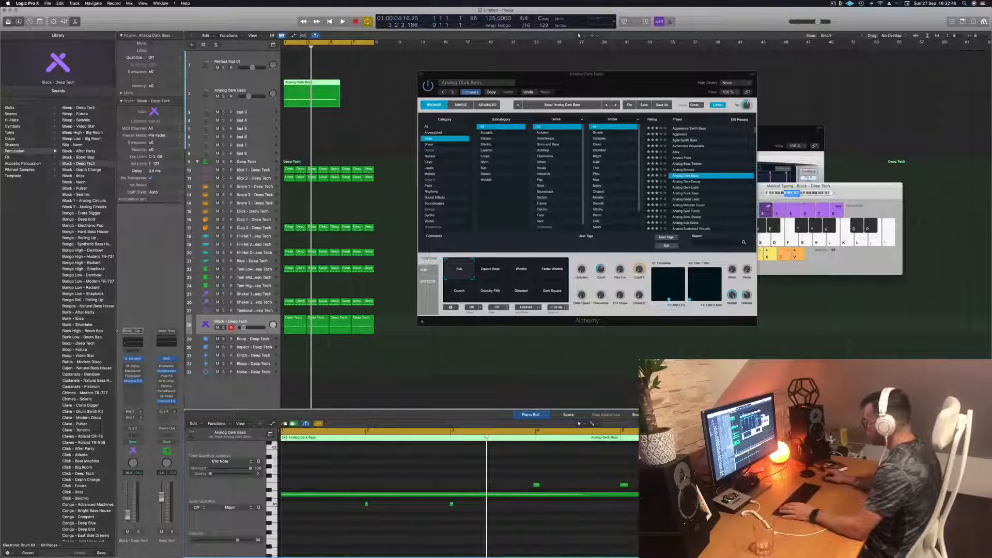
- Shorten the long sustained bass note so it ends just before bar 5
{"action": "left_click", "coordinate": [460, 494]}
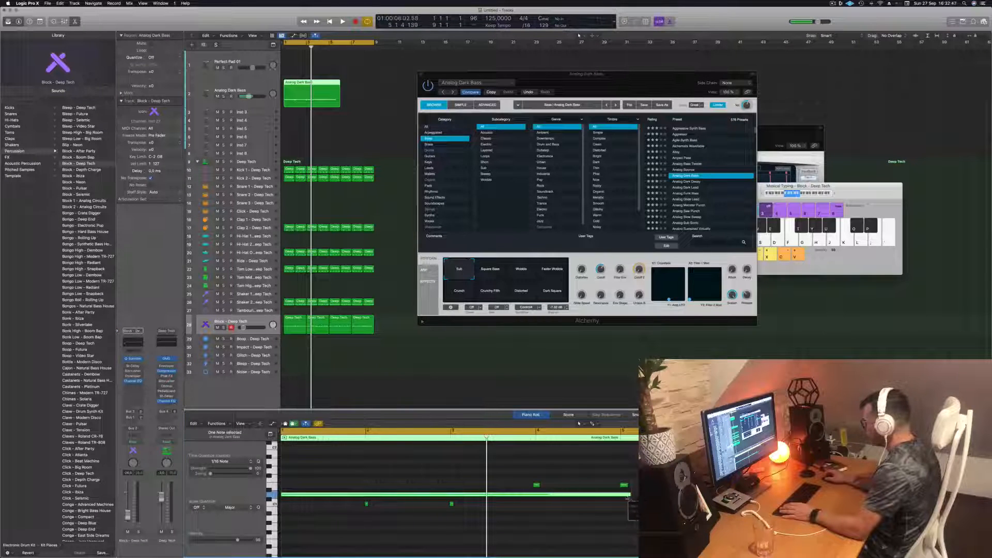
{"action": "left_click_drag", "start_coordinate": [628, 498], "coordinate": [621, 497]}
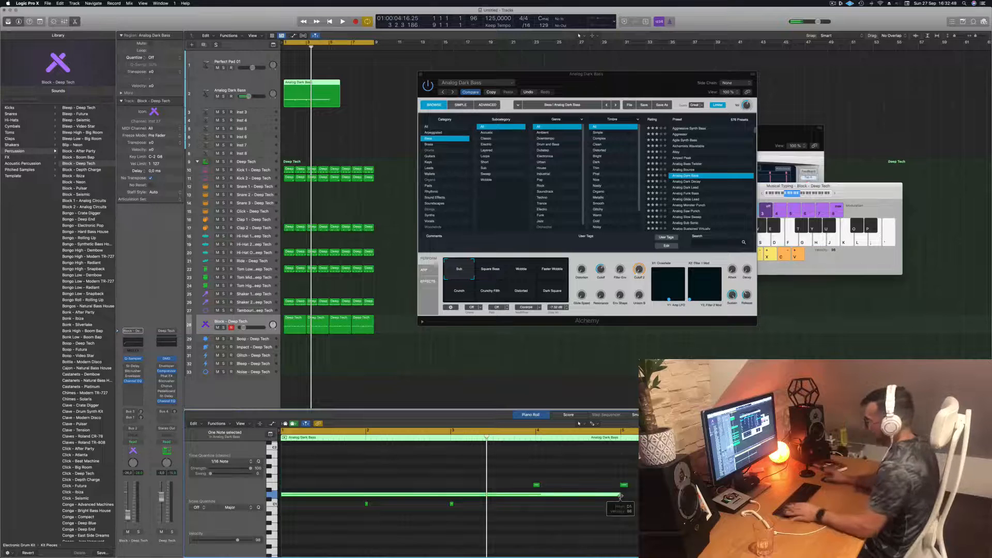
{"action": "left_click_drag", "start_coordinate": [347, 519], "coordinate": [478, 501]}
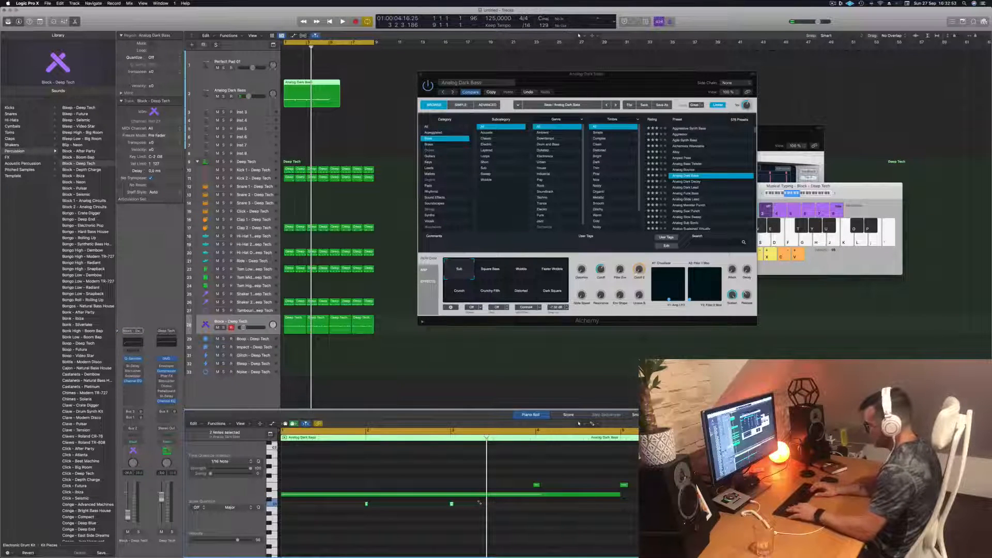
{"action": "key", "text": "super+a"}
{"action": "key", "text": "super+q"}
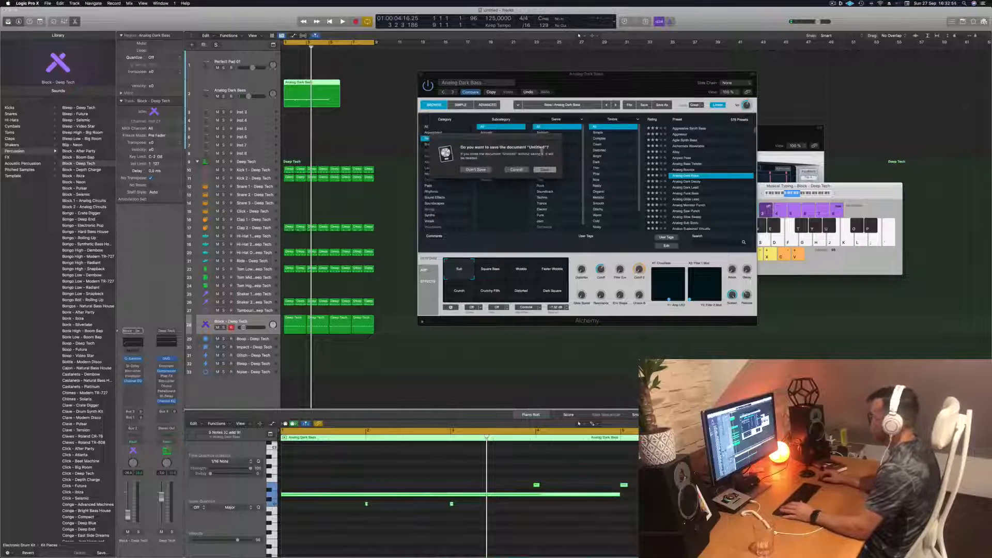
{"action": "left_click", "coordinate": [517, 170]}
{"action": "left_click", "coordinate": [414, 537]}
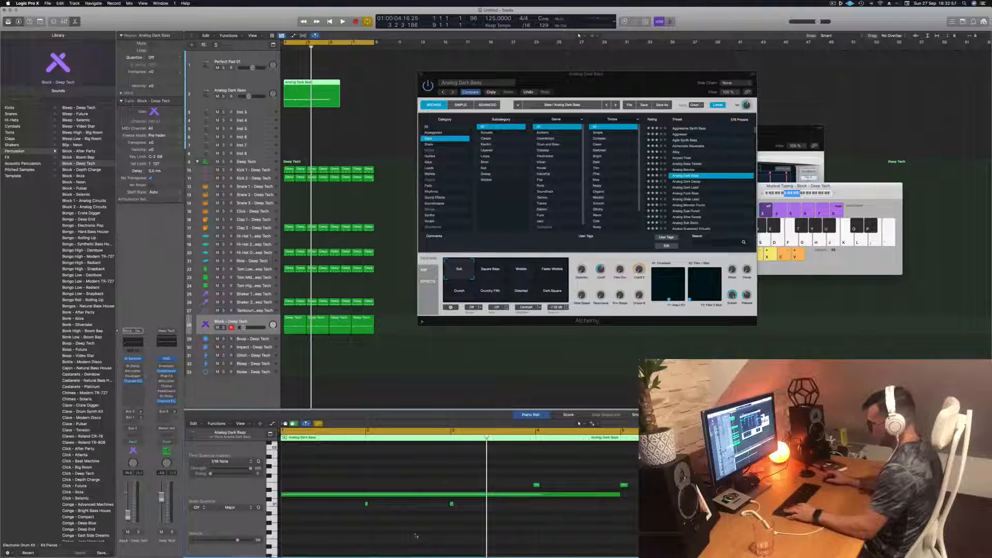
- Quantize all notes in the bass region to 1/16 notes and play the result
{"action": "key", "text": "super+a"}
{"action": "key", "text": "q"}
{"action": "left_click", "coordinate": [416, 535]}
{"action": "key", "text": "space"}
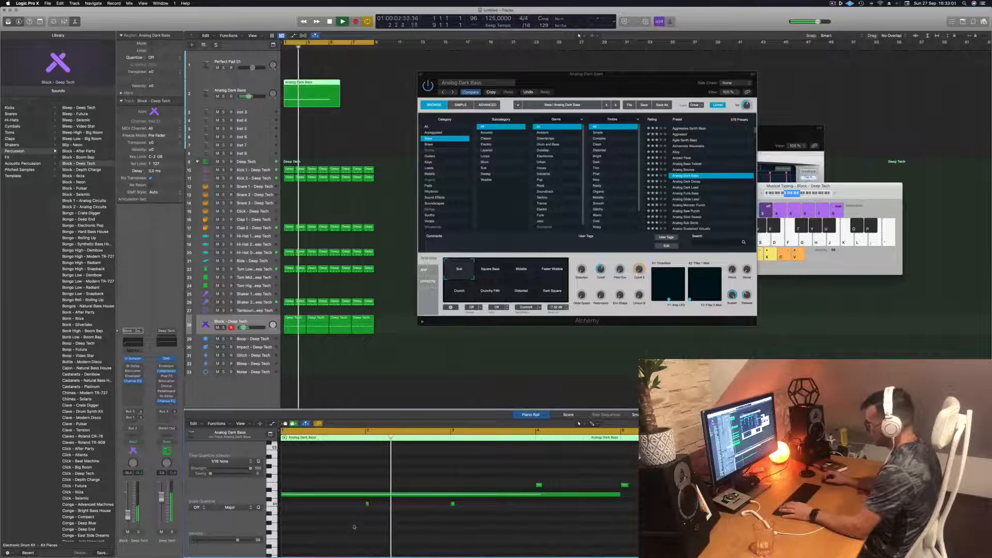
- Lengthen the two short low notes at bars 2 and 3 by the same amount and play the loop
{"action": "left_click_drag", "start_coordinate": [467, 505], "coordinate": [453, 505]}
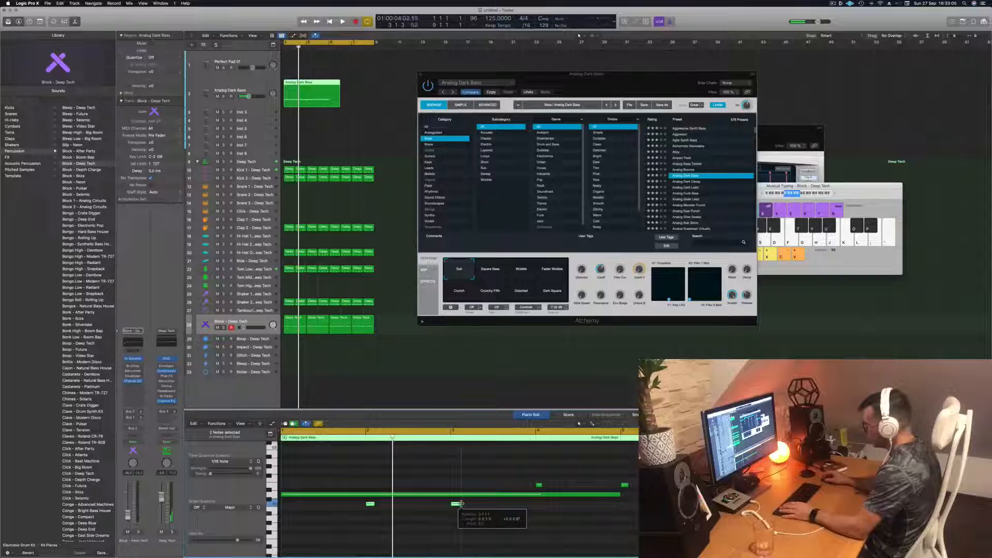
{"action": "key", "text": "space"}
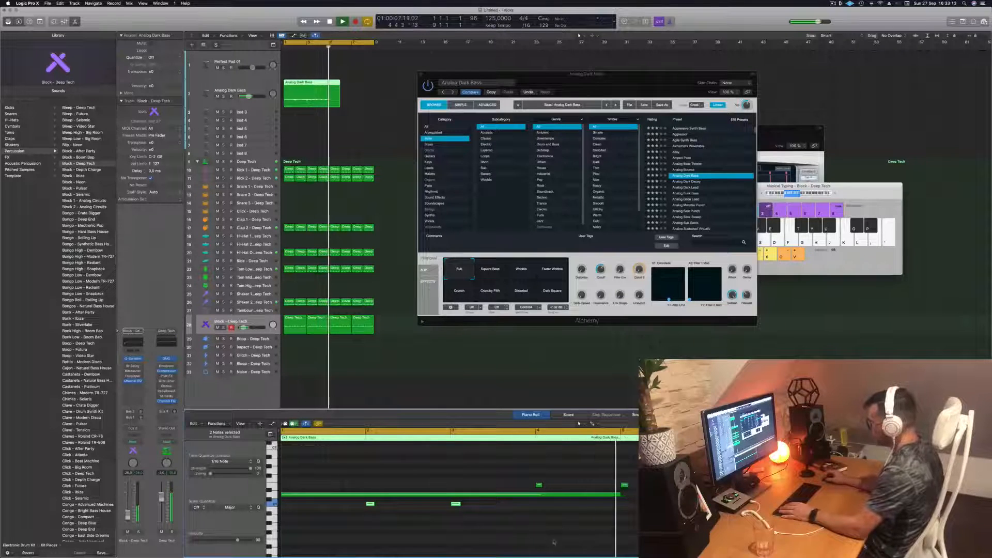
{"action": "key", "text": "space"}
{"action": "key", "text": "space"}
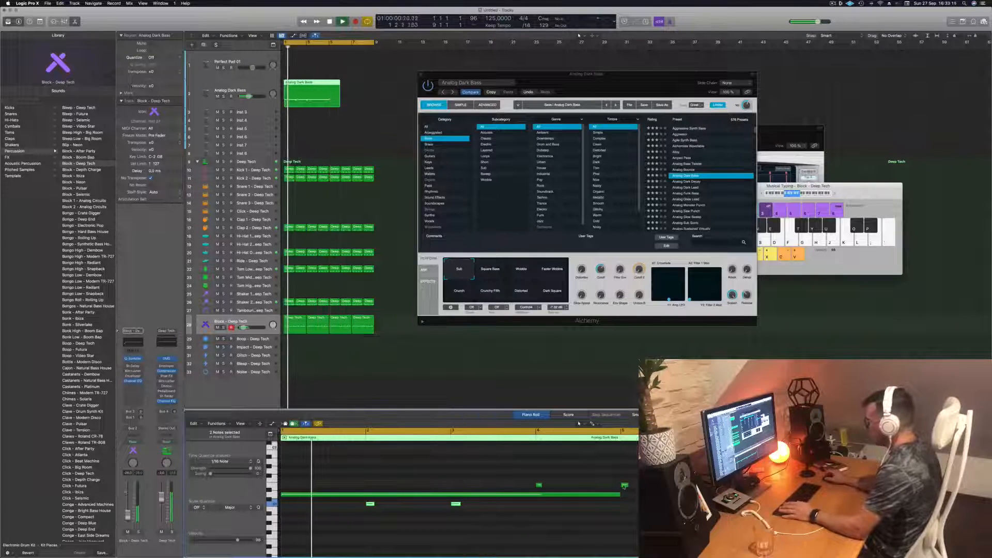
- Move the high note from bar 5 to the start of bar 1 and slightly shorten the low note at bar 3
{"action": "left_click_drag", "start_coordinate": [624, 486], "coordinate": [285, 485]}
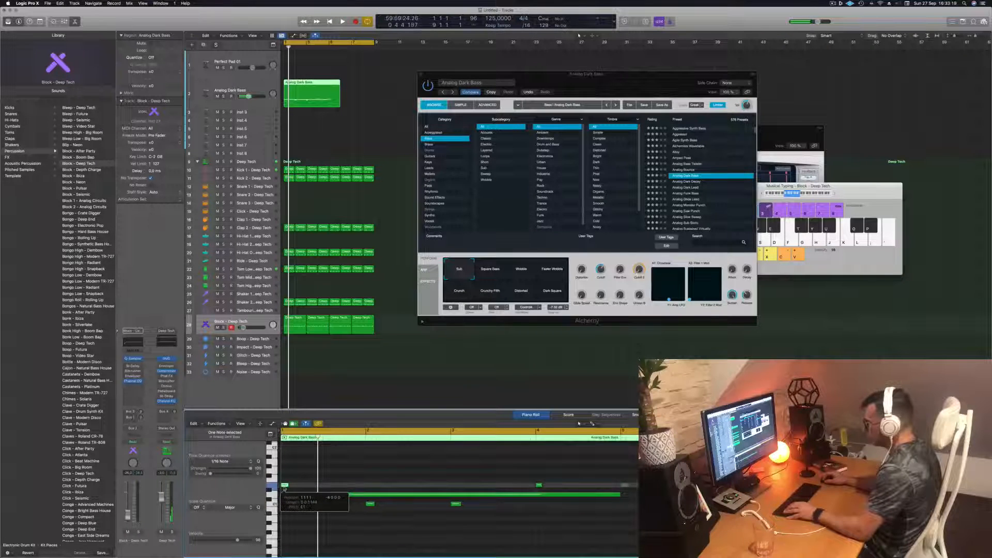
{"action": "key", "text": "space"}
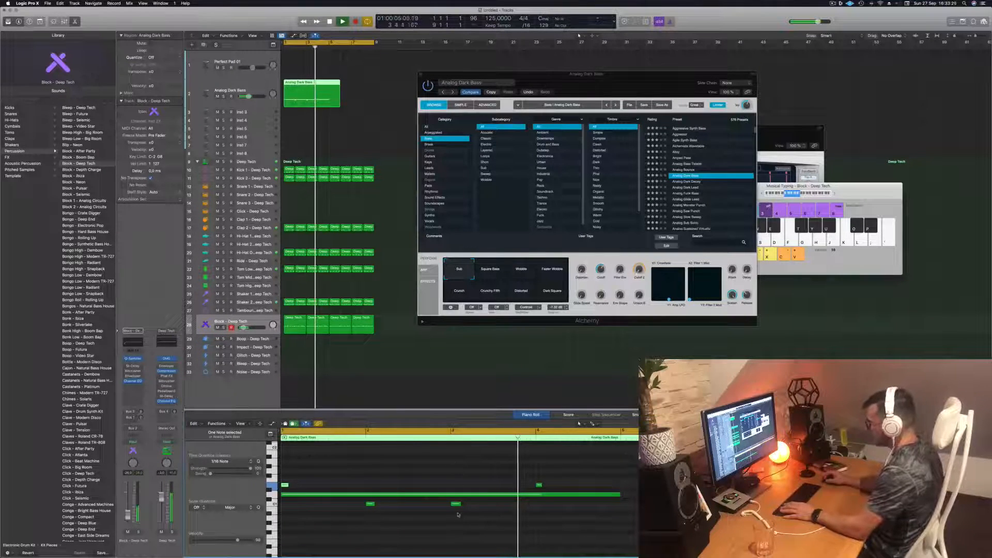
{"action": "left_click_drag", "start_coordinate": [459, 503], "coordinate": [456, 503]}
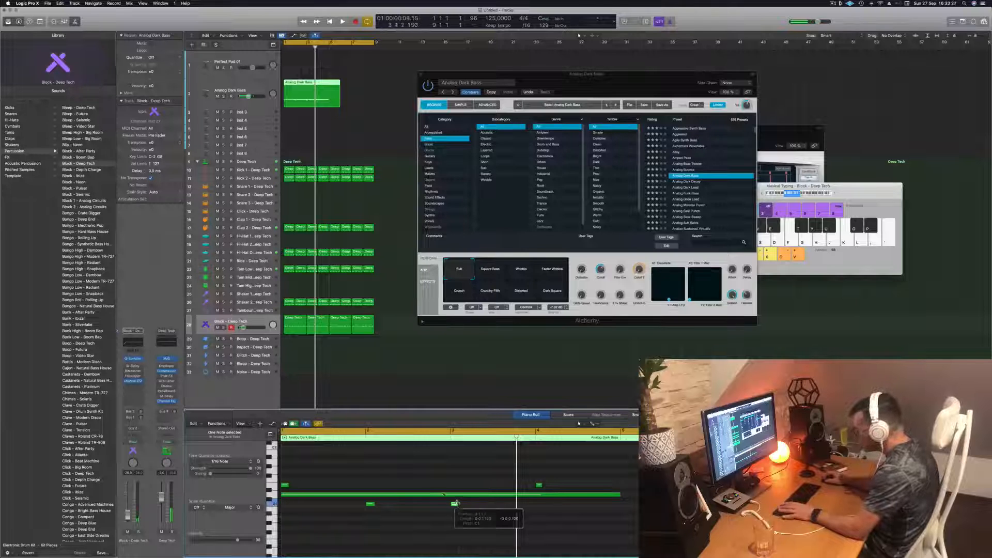
{"action": "key", "text": "space"}
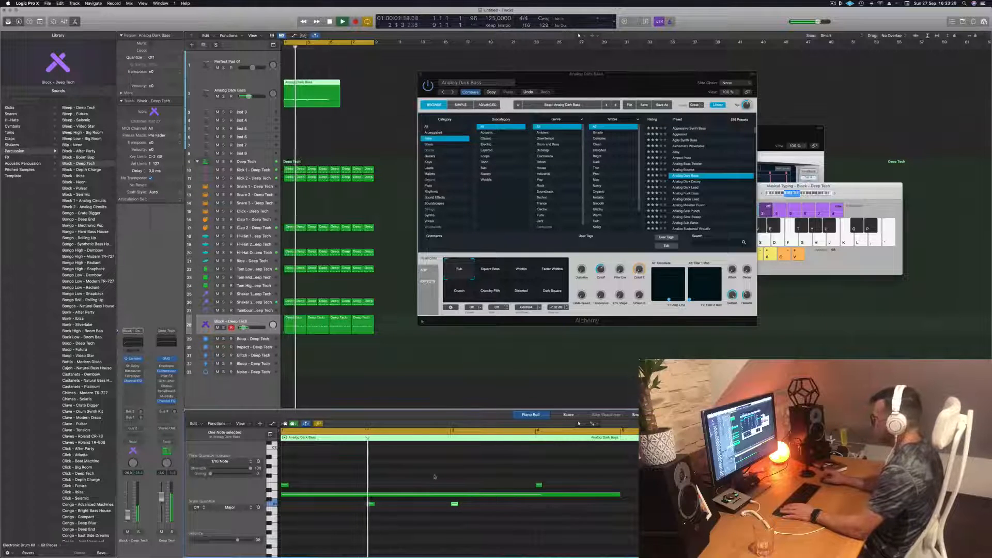
- Cut the bass region at bar 5, delete the leftover end and copy the four-bar region to bar 5
{"action": "double_click", "coordinate": [329, 86], "text": "super"}
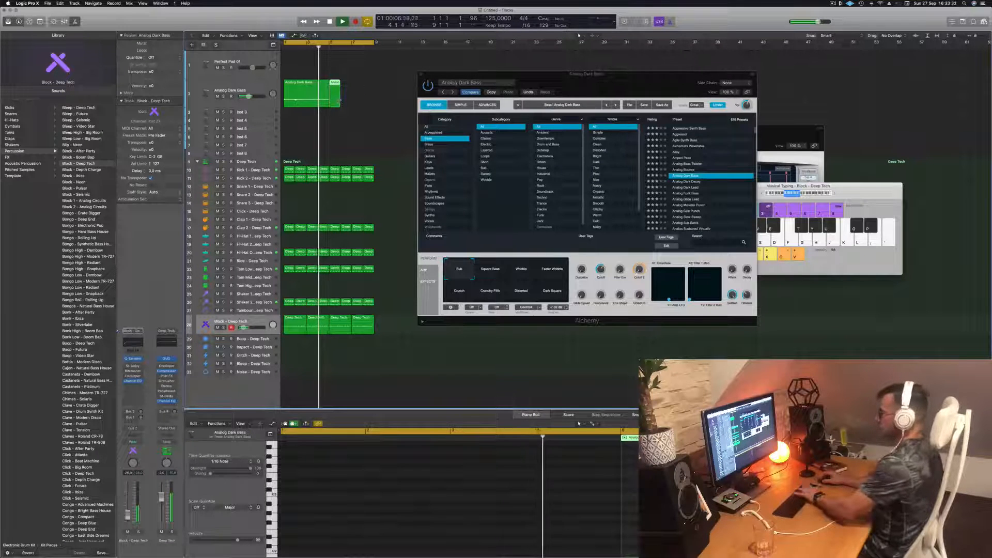
{"action": "key", "text": "BackSpace"}
{"action": "left_click", "coordinate": [303, 91]}
{"action": "left_click_drag", "start_coordinate": [301, 91], "coordinate": [336, 93], "text": "alt"}
{"action": "key", "text": "Return"}
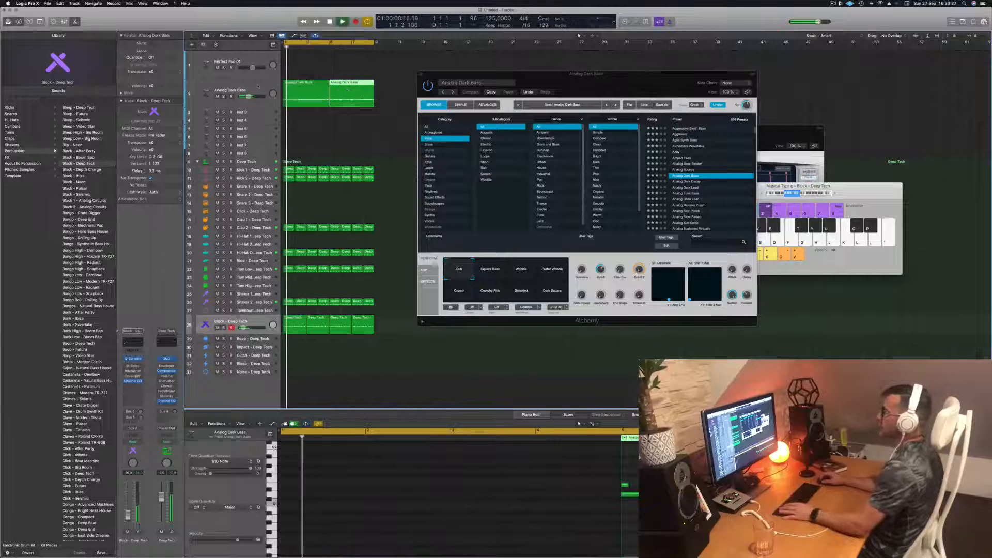
{"action": "left_click", "coordinate": [255, 85]}
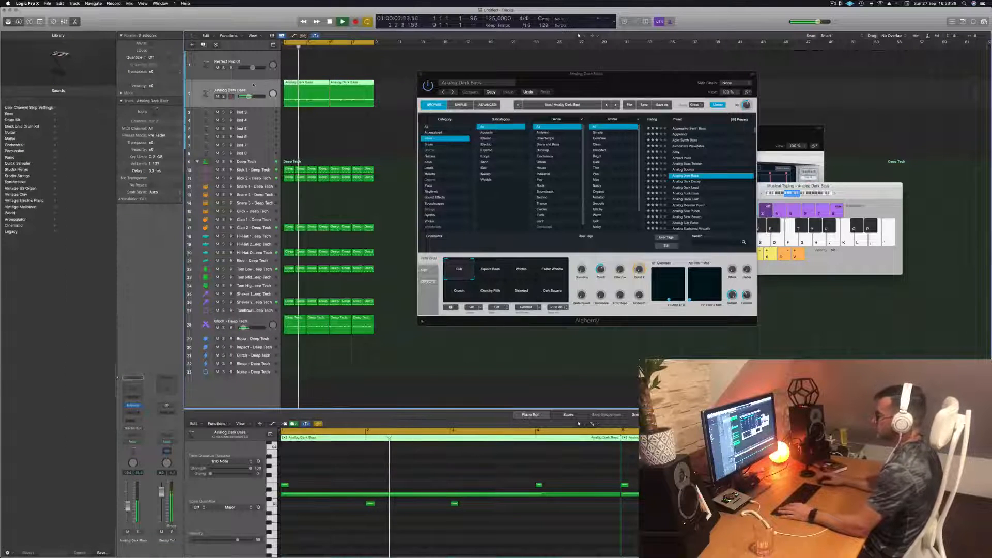
{"action": "key", "text": "space"}
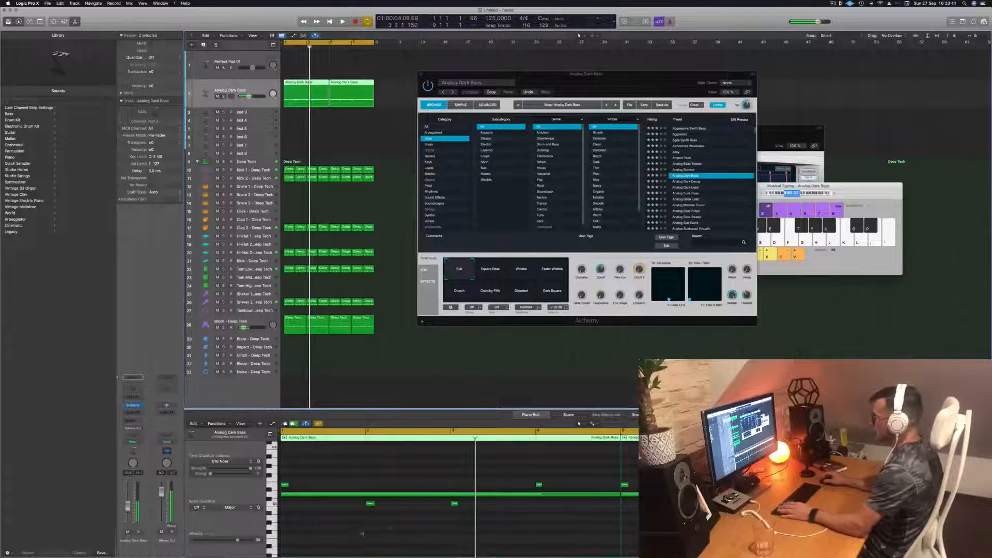
- Try shifting the two low notes and the two high notes of the first bass region slightly later
{"action": "left_click_drag", "start_coordinate": [362, 534], "coordinate": [507, 501]}
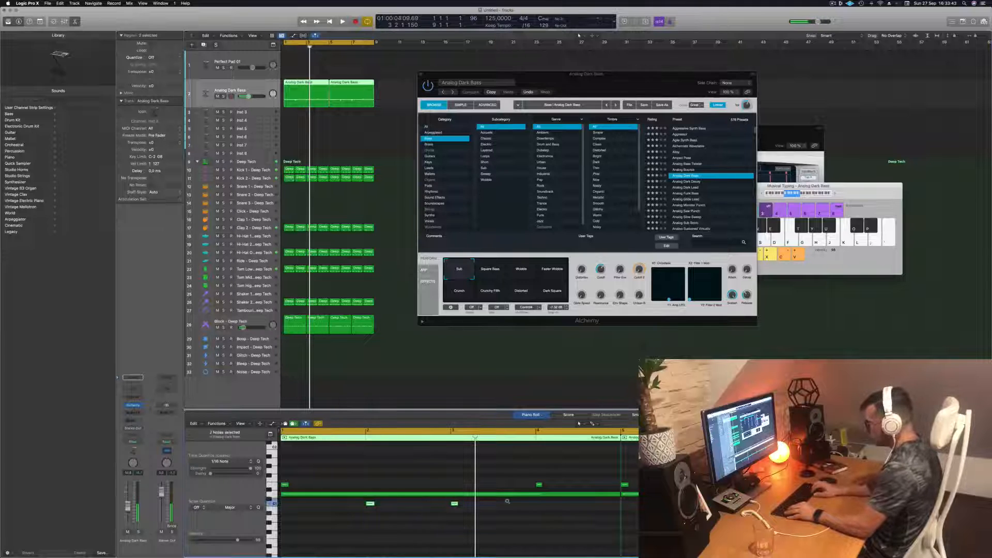
{"action": "key", "text": "Return"}
{"action": "key", "text": "space"}
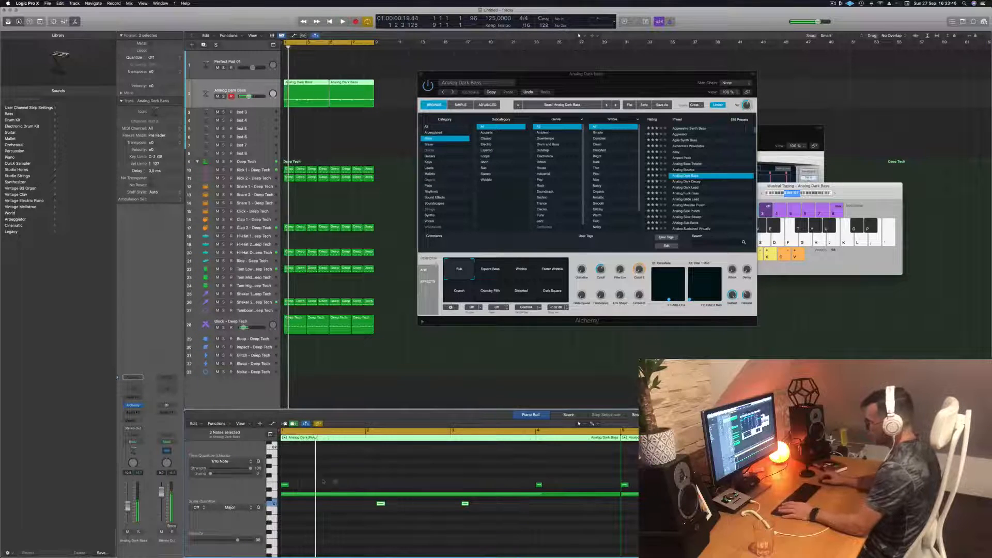
{"action": "left_click_drag", "start_coordinate": [547, 485], "coordinate": [277, 487]}
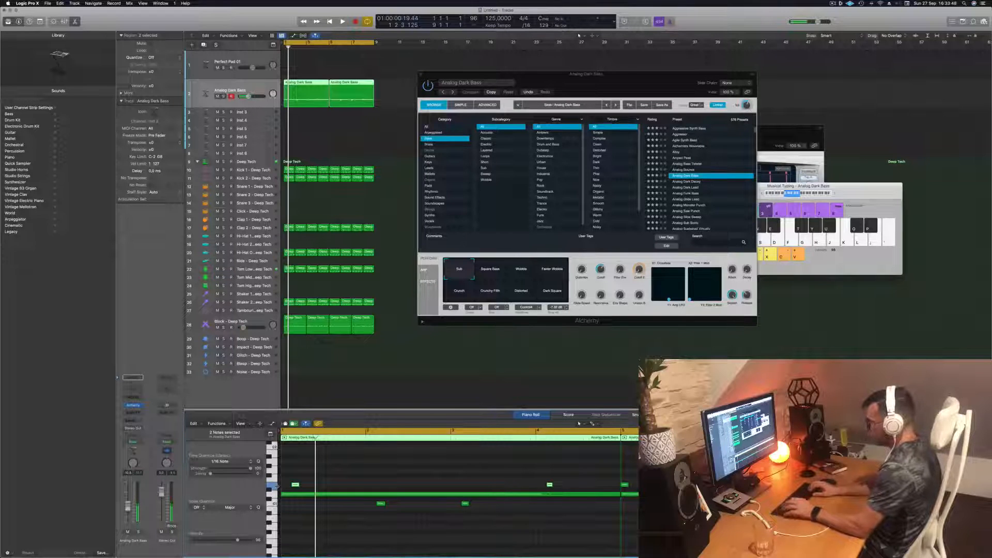
{"action": "key", "text": "Return"}
{"action": "key", "text": "space"}
{"action": "key", "text": "Return"}
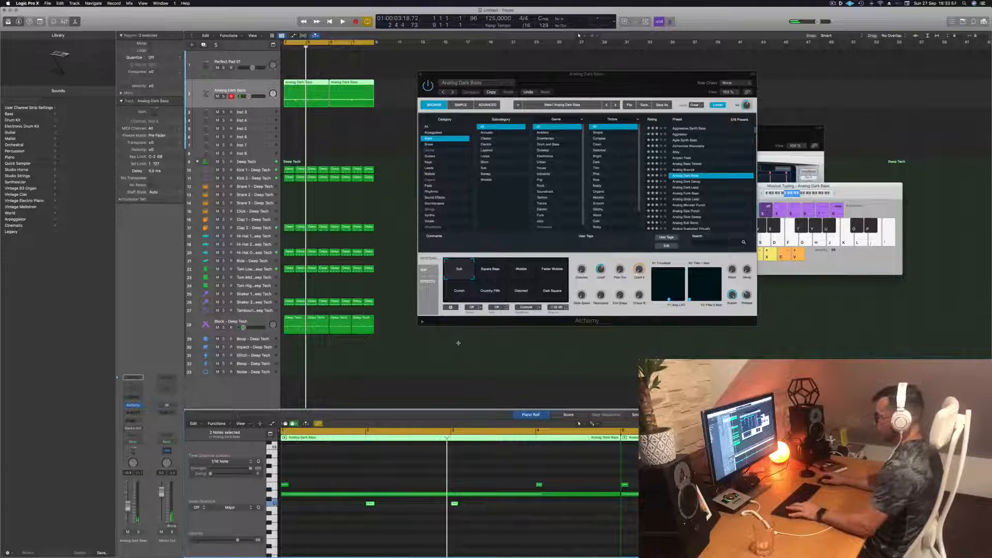
- Replay the bass and drums from the start and reposition the Alchemy window
{"action": "key", "text": "Return"}
{"action": "key", "text": "space"}
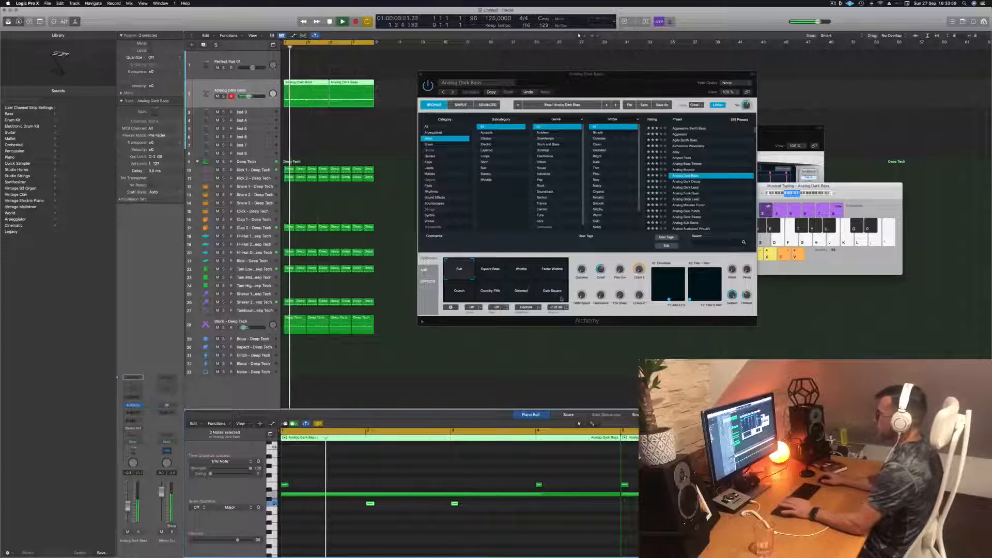
{"action": "key", "text": "Return"}
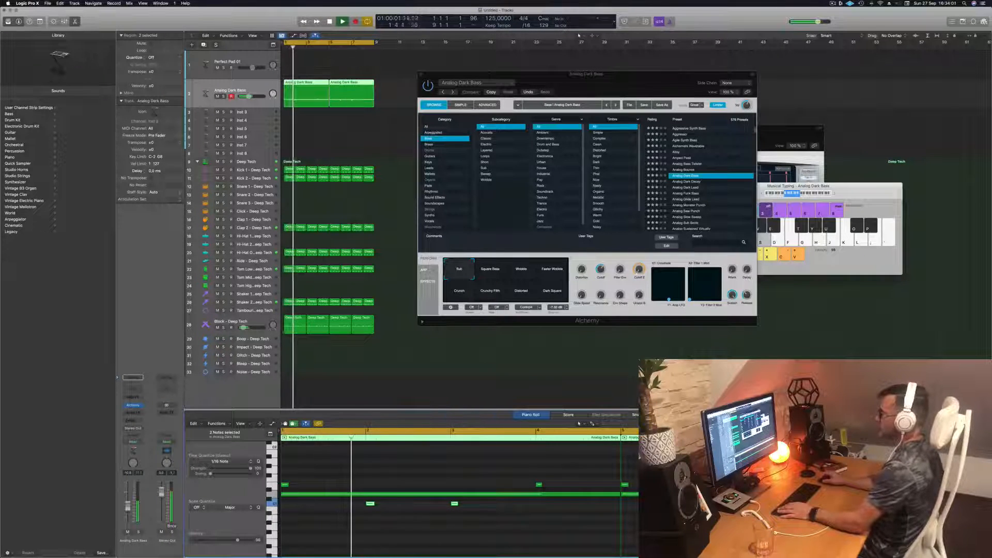
{"action": "left_click_drag", "start_coordinate": [601, 82], "coordinate": [564, 83]}
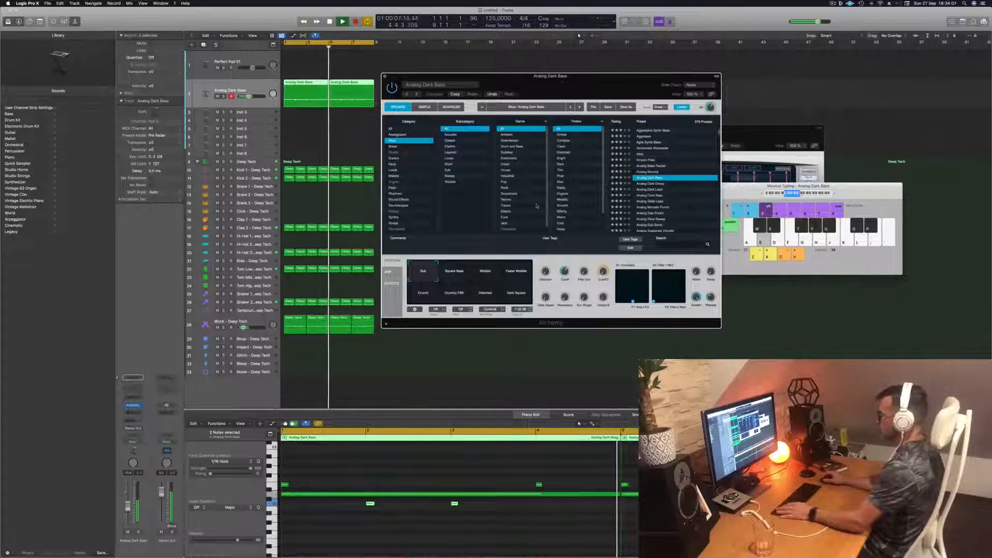
{"action": "left_click_drag", "start_coordinate": [587, 93], "coordinate": [622, 86]}
{"action": "key", "text": "Return"}
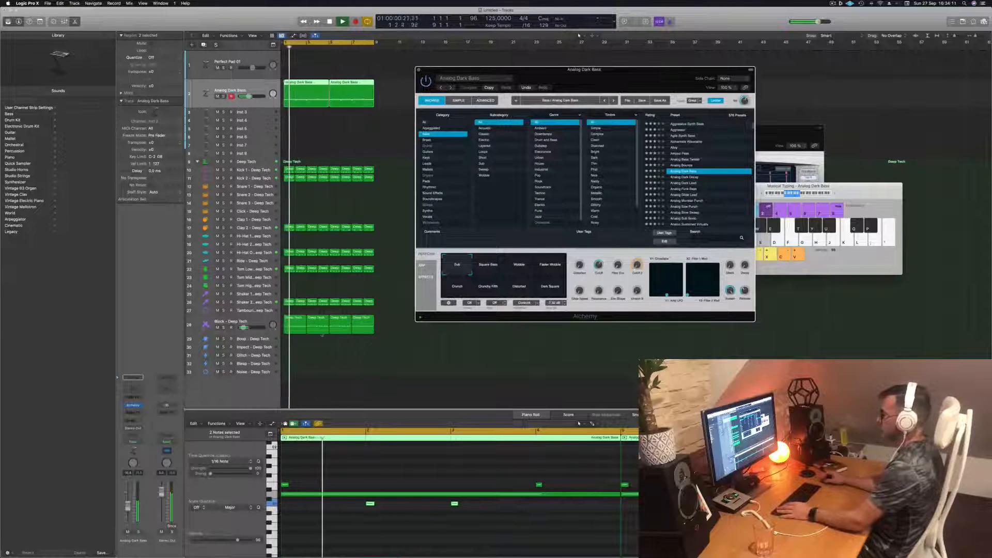
- Lower the high notes at bars 1 and 4 to the pitch of the low notes at bars 2 and 3
{"action": "left_click", "coordinate": [285, 485]}
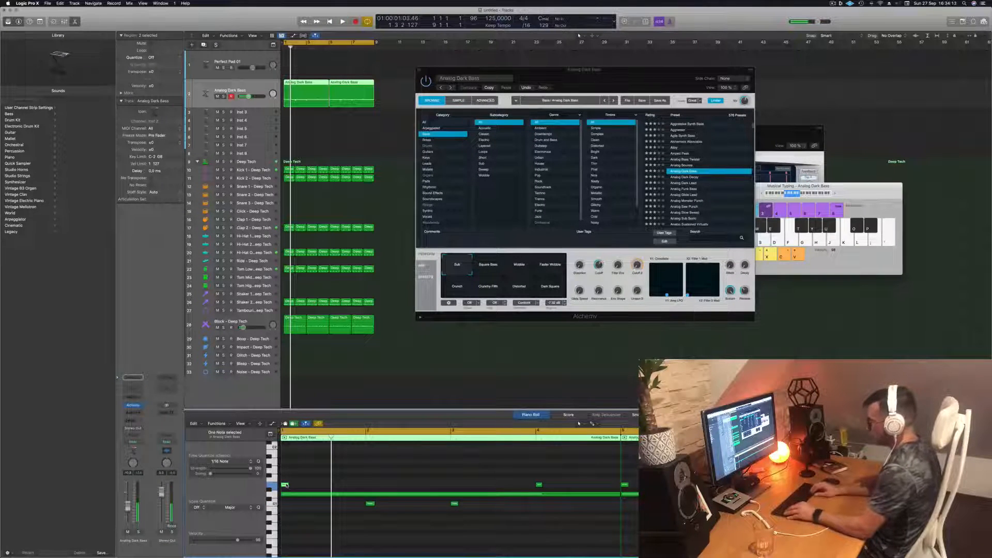
{"action": "key", "text": "space"}
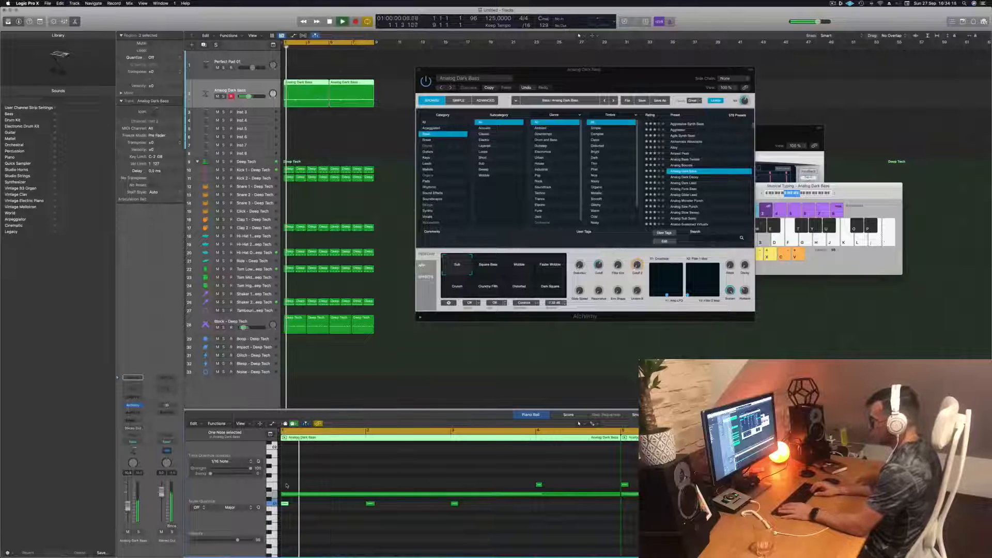
{"action": "key", "text": "Return"}
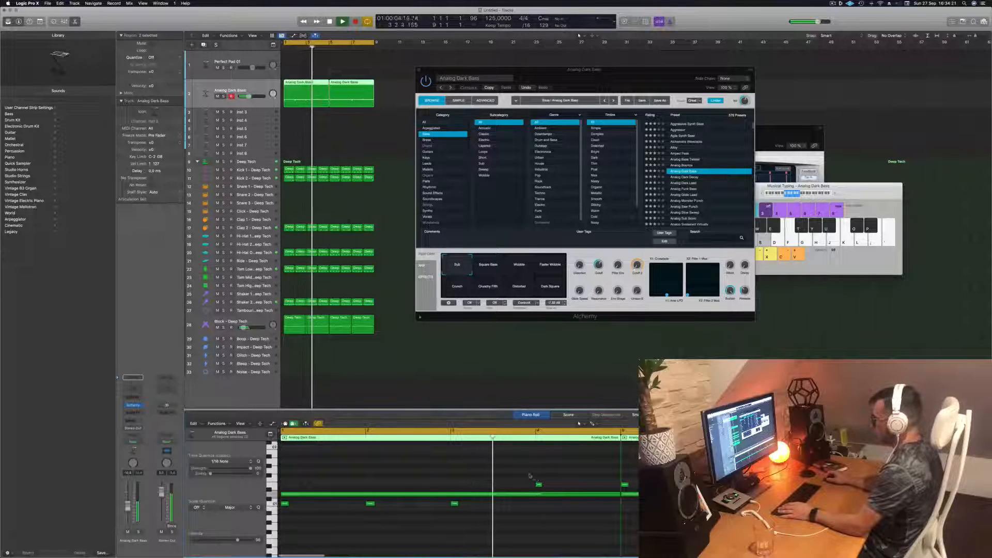
{"action": "left_click", "coordinate": [539, 485]}
{"action": "key", "text": "Return"}
{"action": "key", "text": "alt+Down"}
{"action": "key", "text": "alt+Down"}
{"action": "key", "text": "alt+Down"}
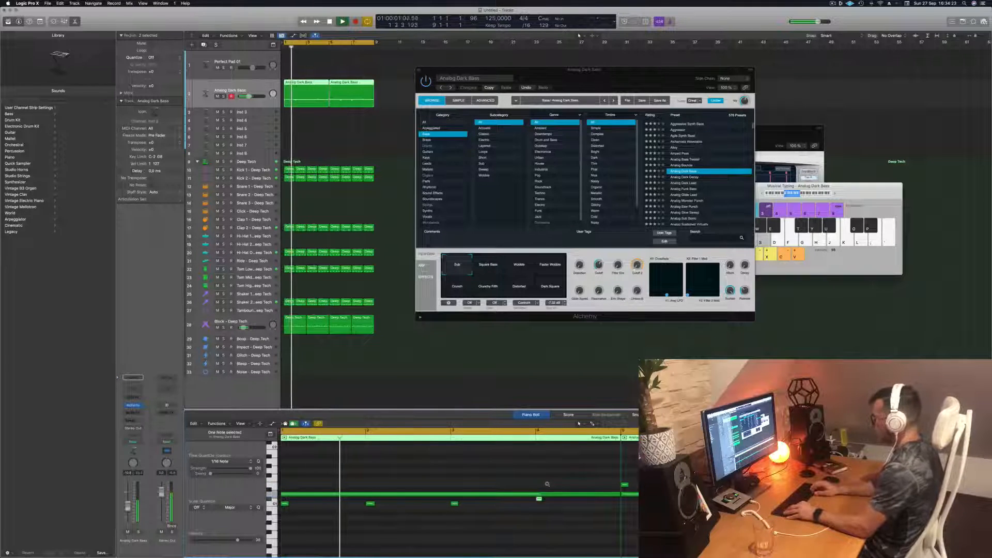
- Delete the second bass region and replace it with a copy of the edited first region at bar 5
{"action": "left_click_drag", "start_coordinate": [386, 76], "coordinate": [341, 86]}
{"action": "key", "text": "Return"}
{"action": "key", "text": "Delete"}
{"action": "key", "text": "Return"}
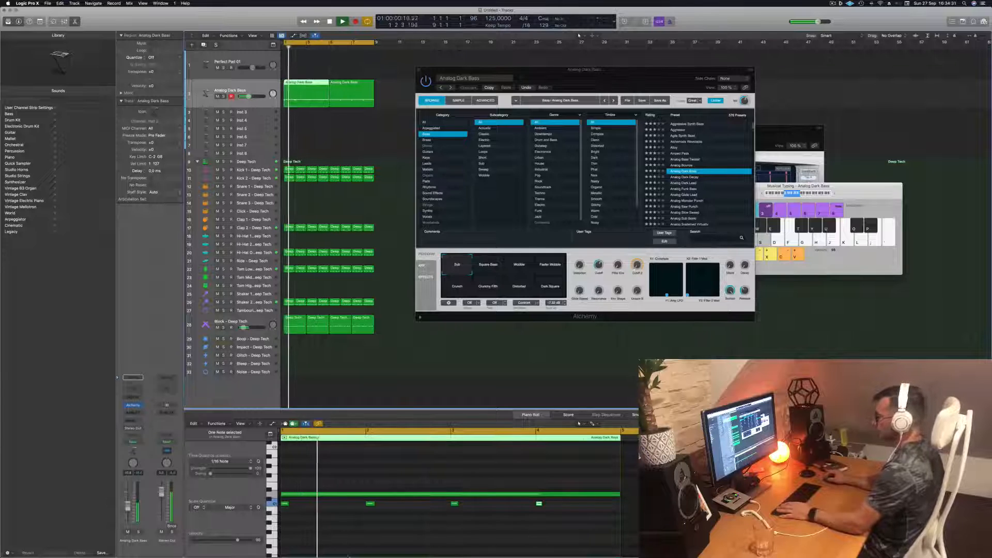
- Switch the Analog Dark Bass sound to its Square Bass variation during playback
{"action": "left_click", "coordinate": [488, 265]}
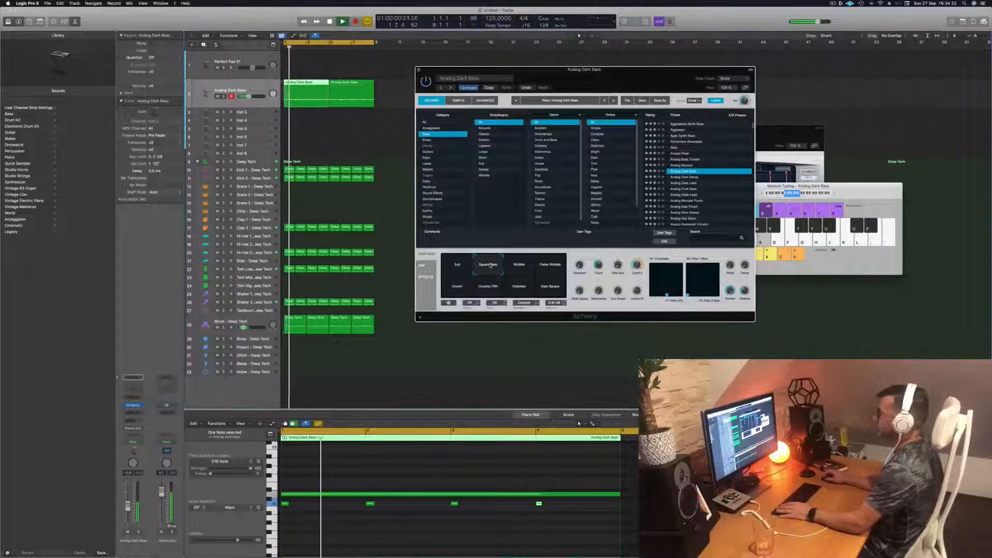
- Audition the Wobble, Crunch, Crunchy Fifth, Distorted and Dark Square variations of Analog Dark Bass during playback and settle on Sub
{"action": "left_click", "coordinate": [517, 266]}
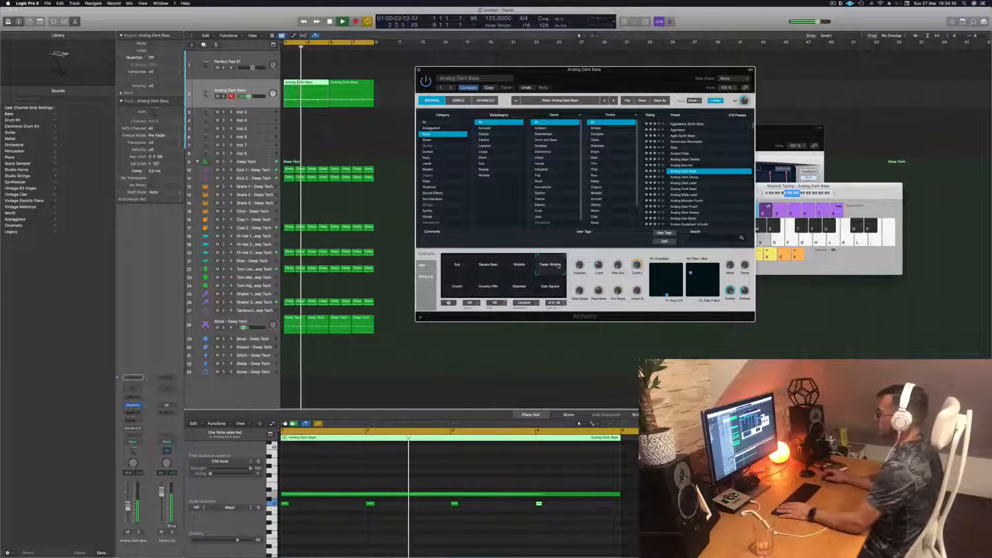
{"action": "left_click", "coordinate": [459, 288]}
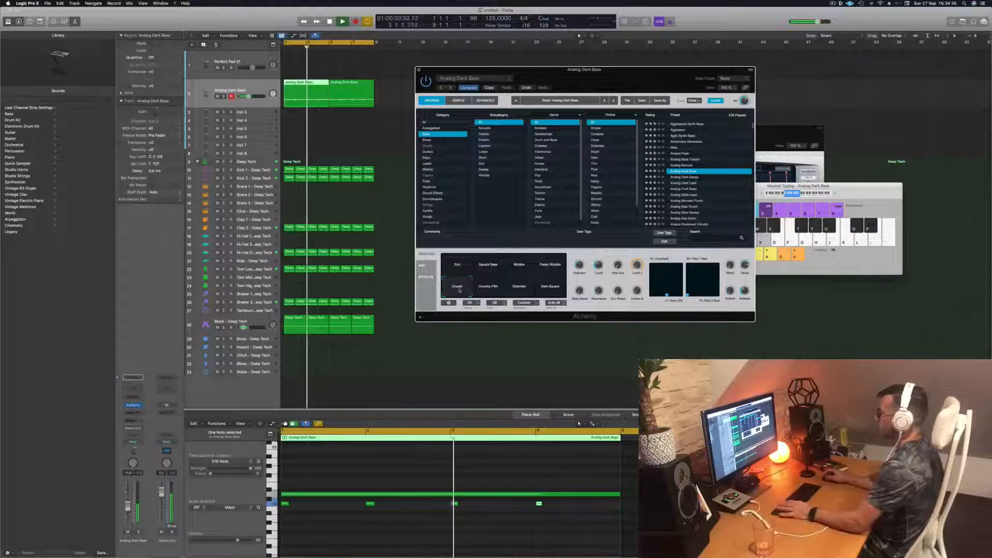
{"action": "left_click", "coordinate": [490, 289]}
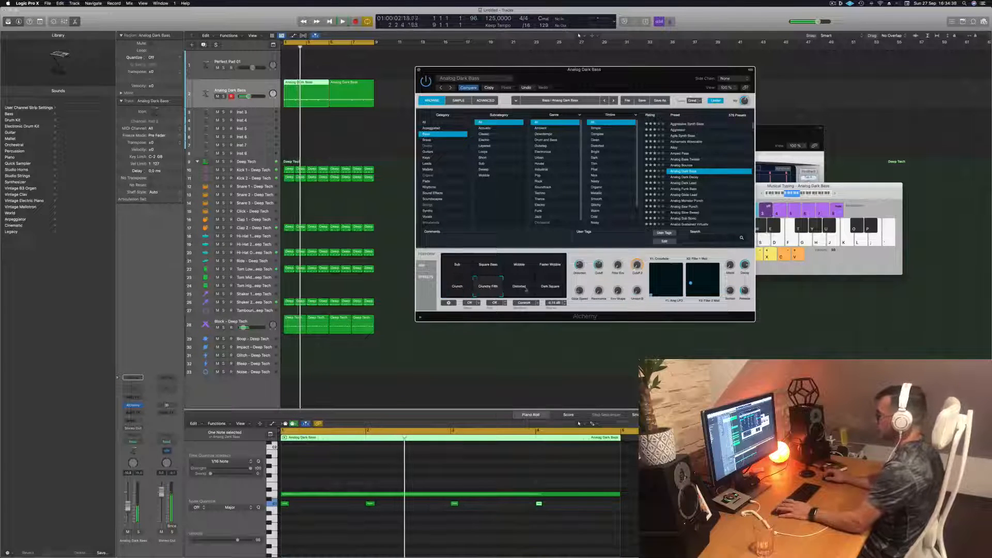
{"action": "left_click", "coordinate": [519, 289]}
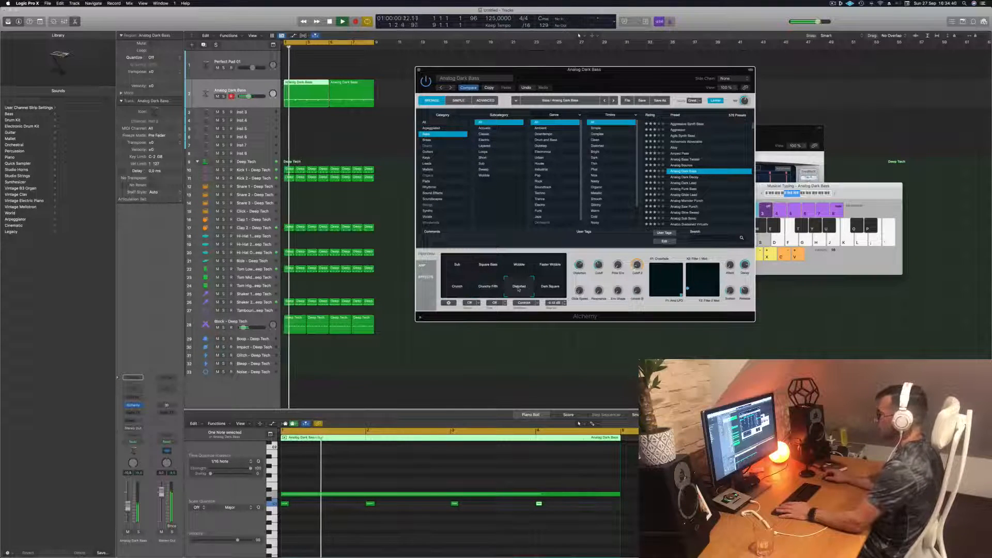
{"action": "left_click", "coordinate": [552, 288]}
{"action": "left_click", "coordinate": [464, 269]}
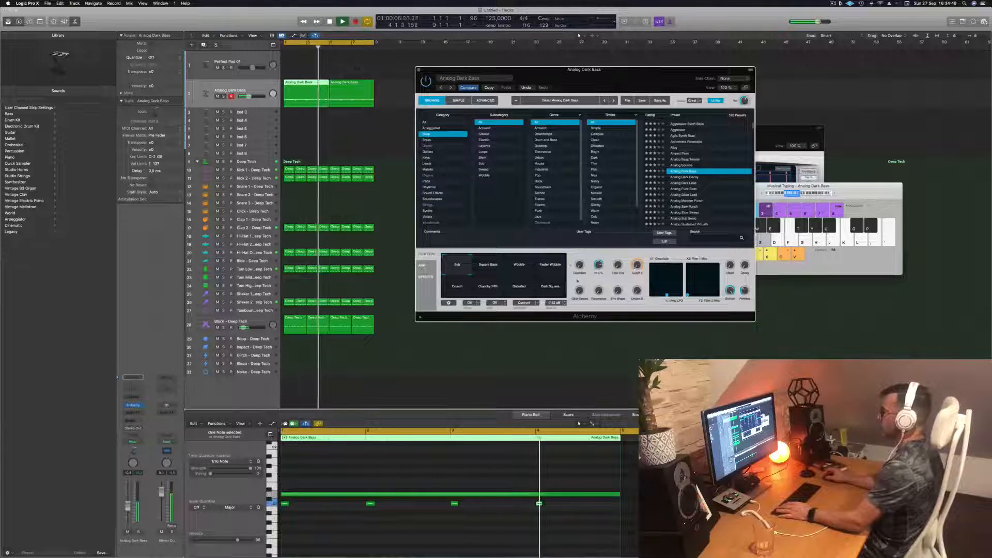
- Insert a stereo Compressor on the Analog Dark Bass track and set its side chain to an instrument track
{"action": "left_click", "coordinate": [189, 93]}
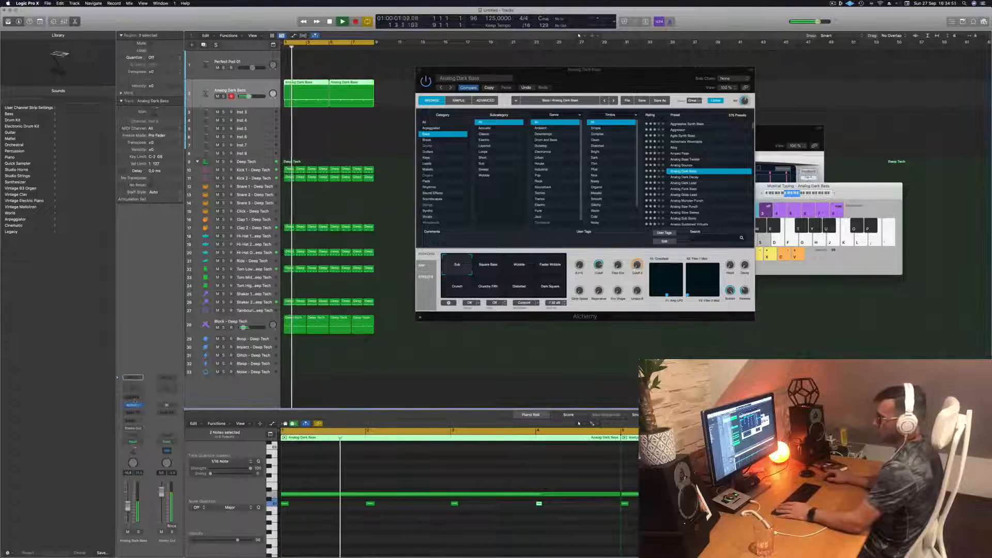
{"action": "left_click", "coordinate": [134, 412]}
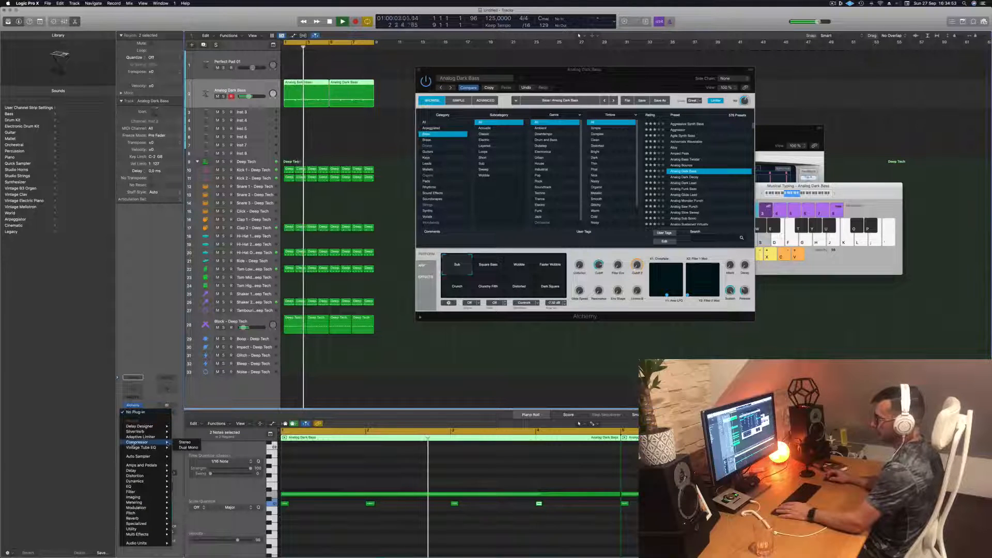
{"action": "left_click", "coordinate": [184, 443]}
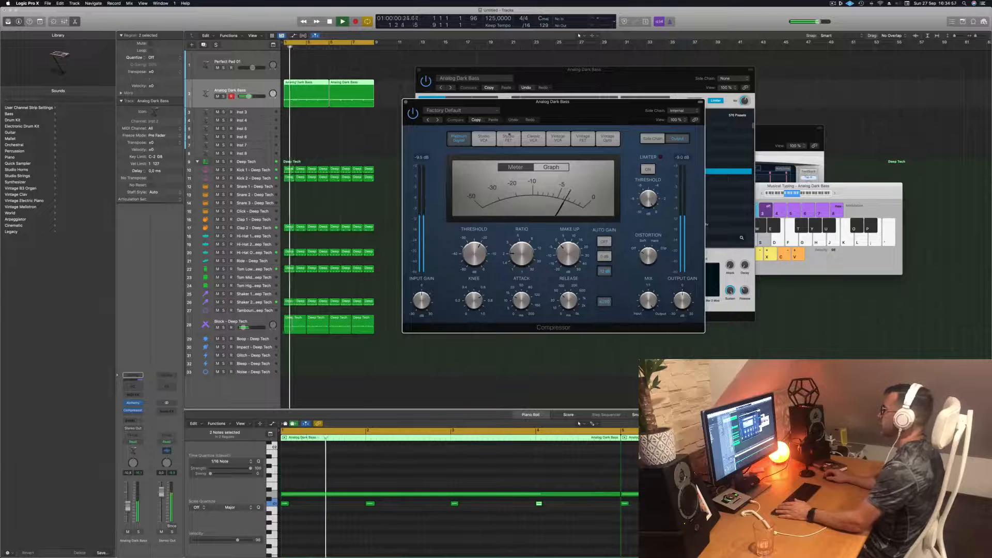
{"action": "left_click", "coordinate": [683, 111]}
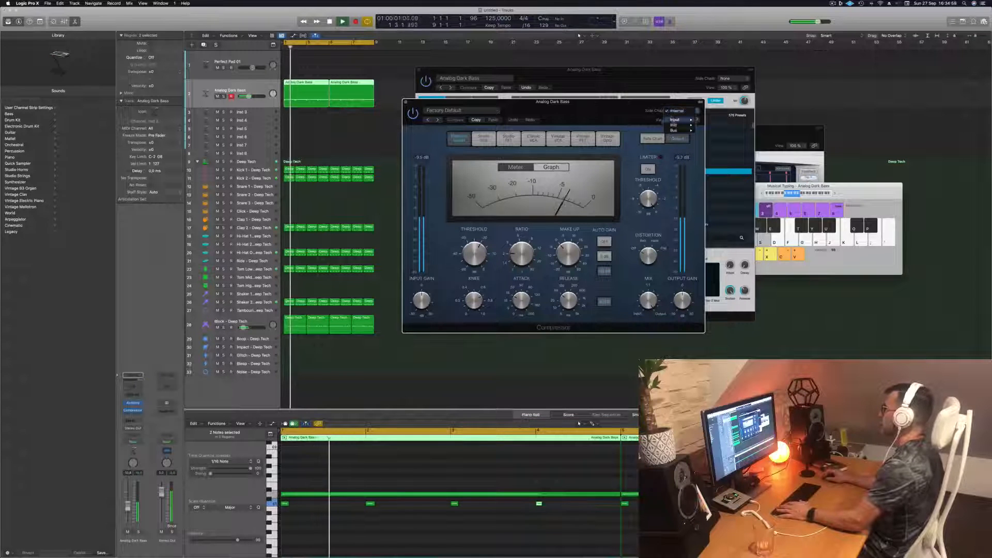
{"action": "mouse_move", "coordinate": [682, 127]}
{"action": "left_click", "coordinate": [726, 163]}
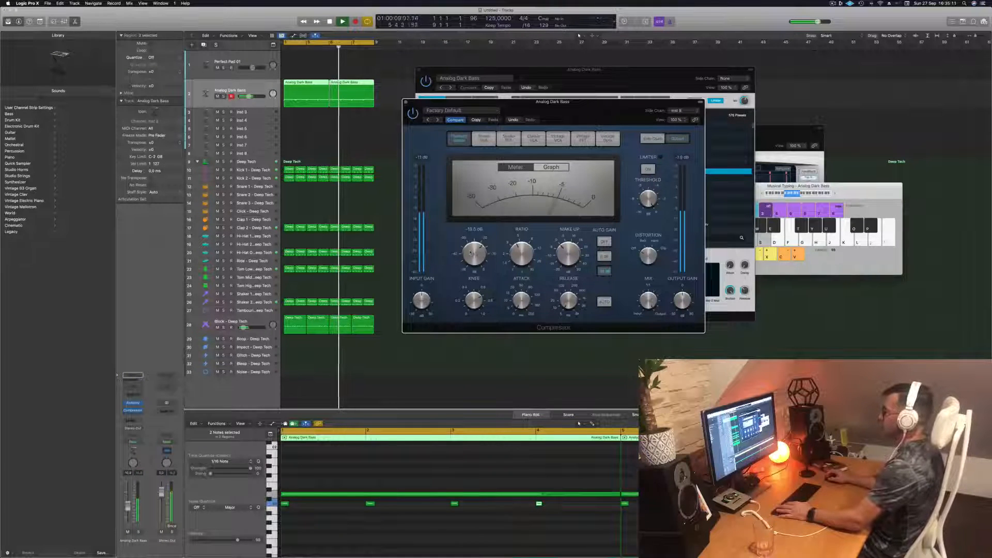
{"action": "left_click", "coordinate": [406, 102]}
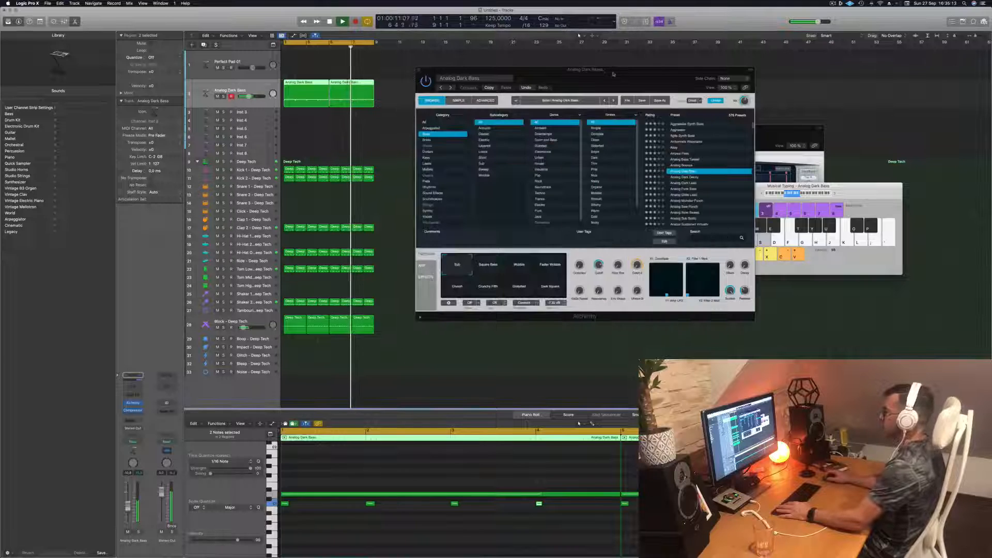
- Move the Alchemy window clear of the tracks and duplicate the Analog Dark Bass track with its settings
{"action": "left_click_drag", "start_coordinate": [614, 71], "coordinate": [656, 64]}
{"action": "left_click", "coordinate": [251, 88]}
{"action": "key", "text": "space"}
{"action": "key", "text": "space"}
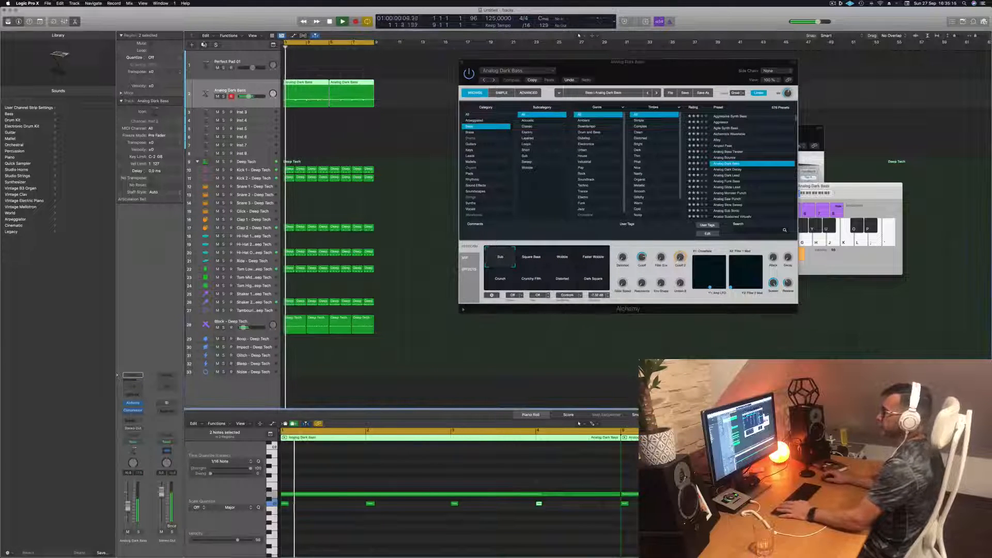
{"action": "key", "text": "super+d"}
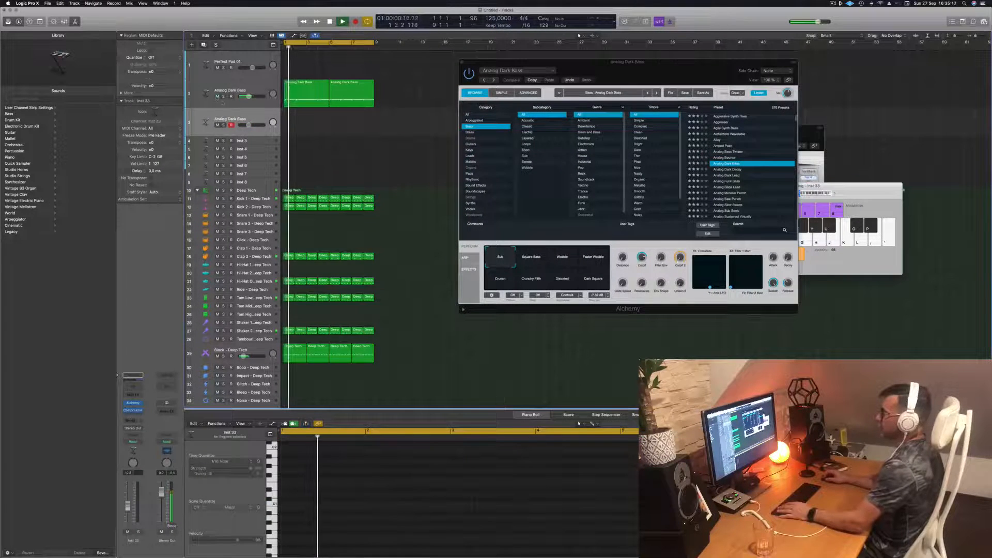
- Mute the original Analog Dark Bass track and copy its two regions onto the duplicate track
{"action": "left_click", "coordinate": [218, 96]}
{"action": "left_click_drag", "start_coordinate": [381, 93], "coordinate": [298, 125]}
{"action": "key", "text": "space"}
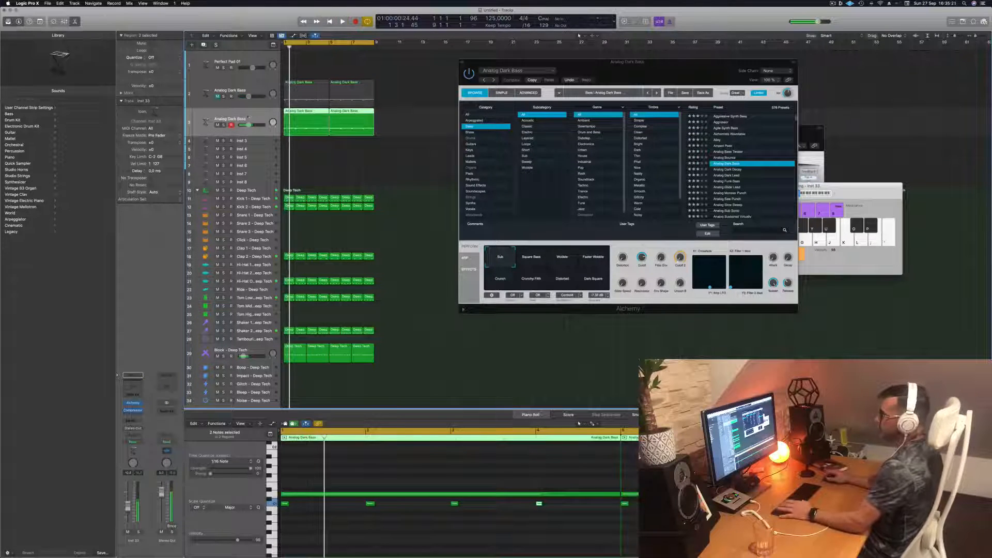
{"action": "key", "text": "space"}
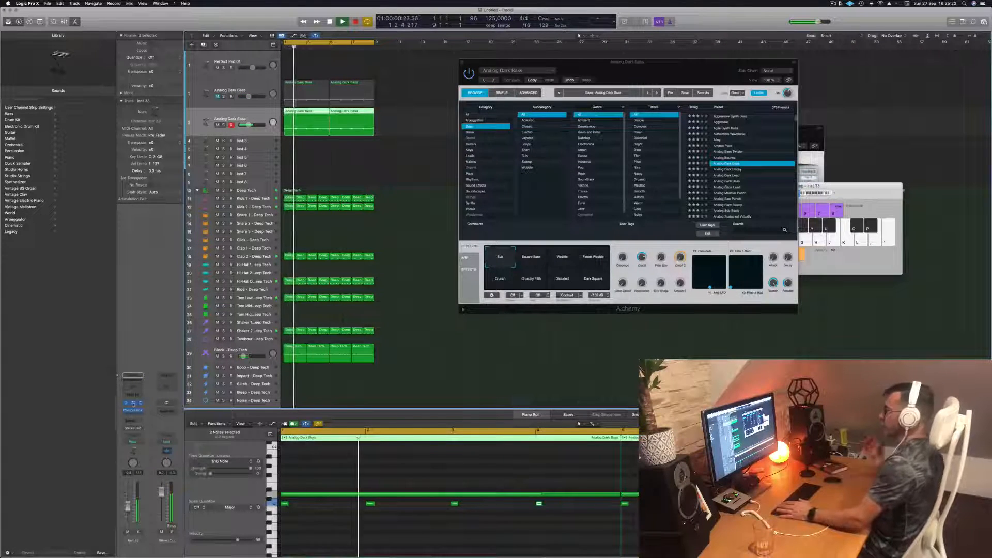
- Open the duplicate track's Alchemy window and load the Analog Dark Decay preset
{"action": "left_click", "coordinate": [133, 404]}
{"action": "left_click_drag", "start_coordinate": [492, 93], "coordinate": [558, 100]}
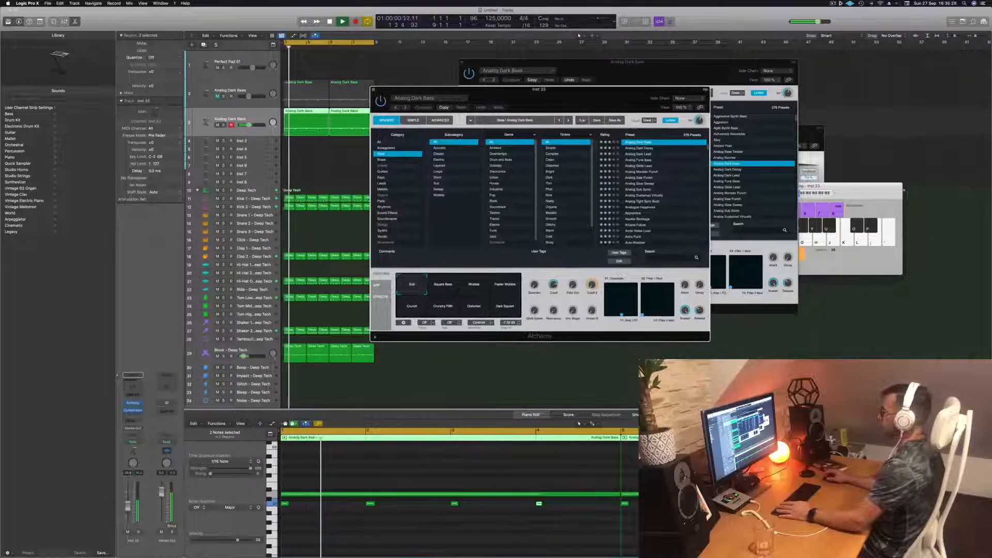
{"action": "left_click", "coordinate": [641, 148]}
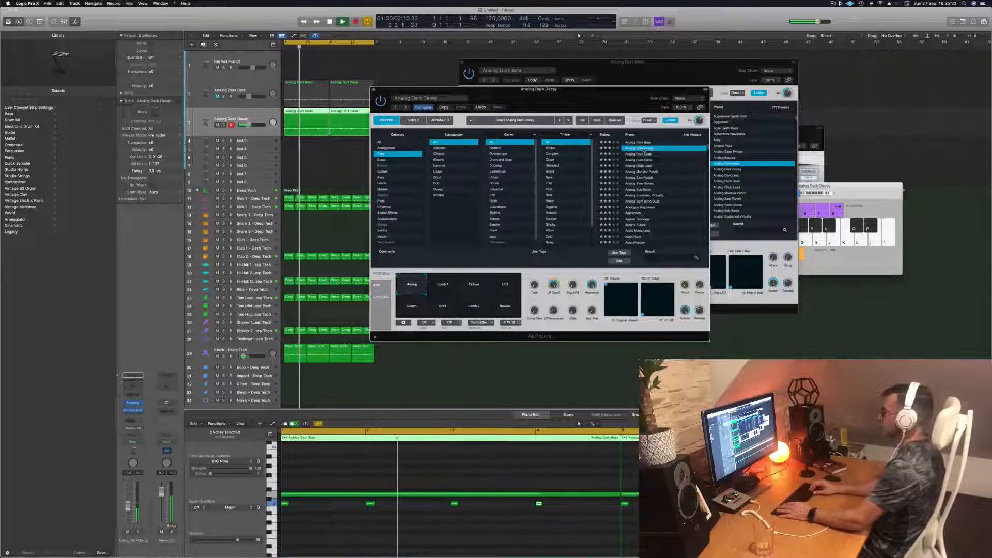
- Audition the bass presets from Analog Dark Lead through Analog Slow Sweep, plus Analog Sustained Virtually, on the duplicate track
{"action": "key", "text": "Down"}
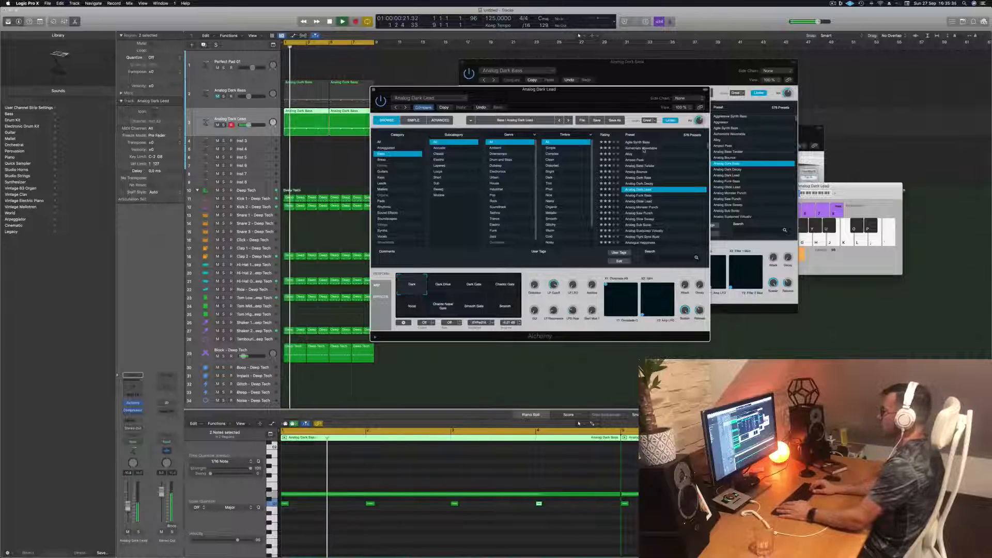
{"action": "key", "text": "Down"}
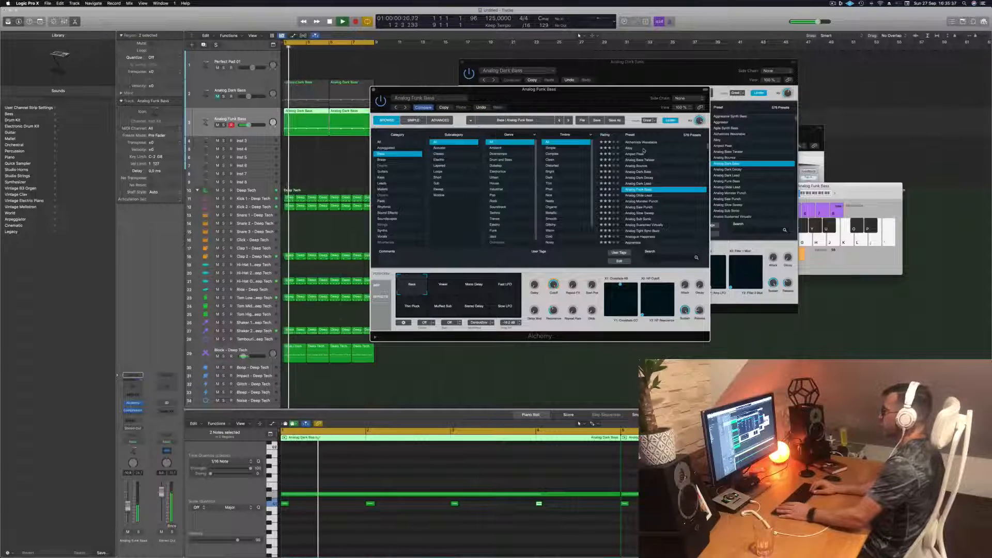
{"action": "key", "text": "Down"}
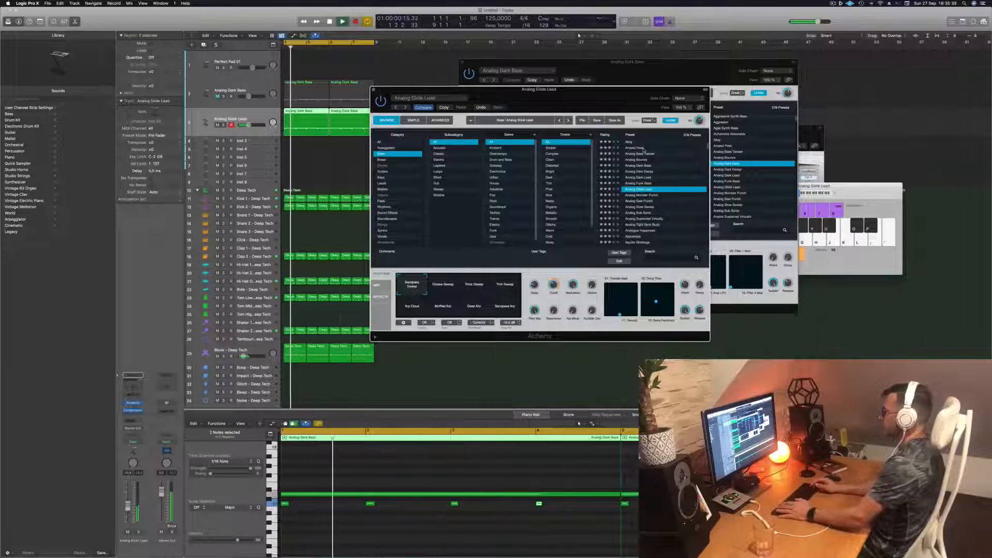
{"action": "key", "text": "Down"}
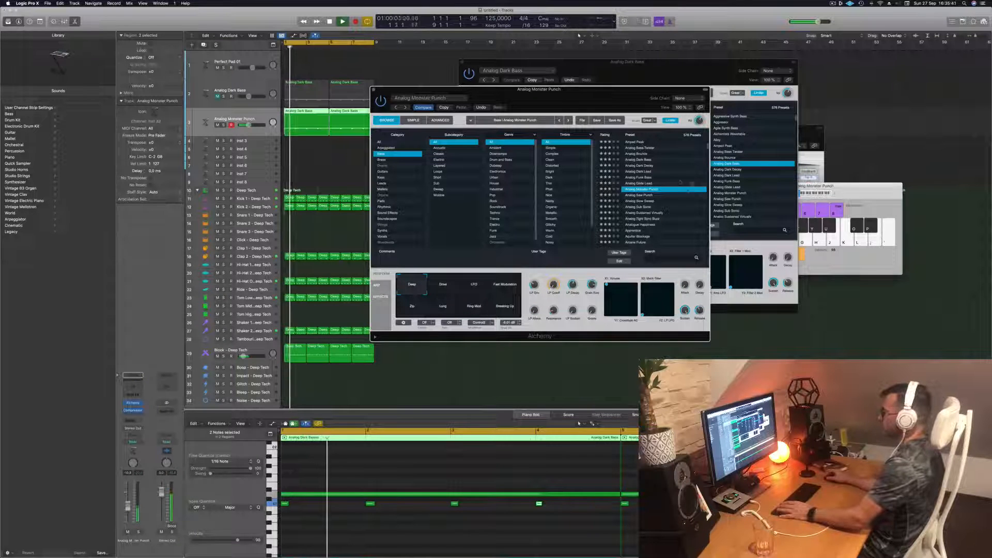
{"action": "key", "text": "Down"}
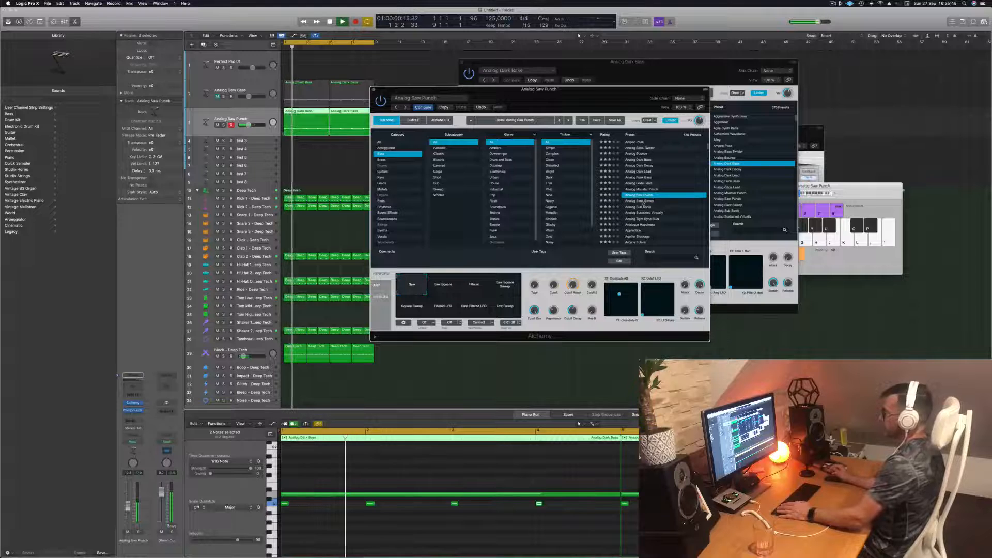
{"action": "key", "text": "Down"}
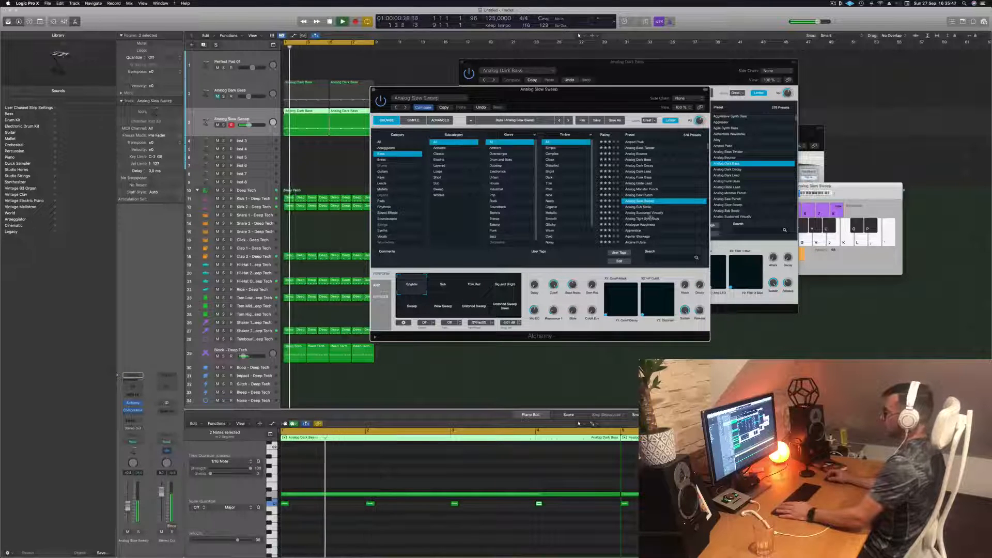
{"action": "left_click", "coordinate": [654, 213]}
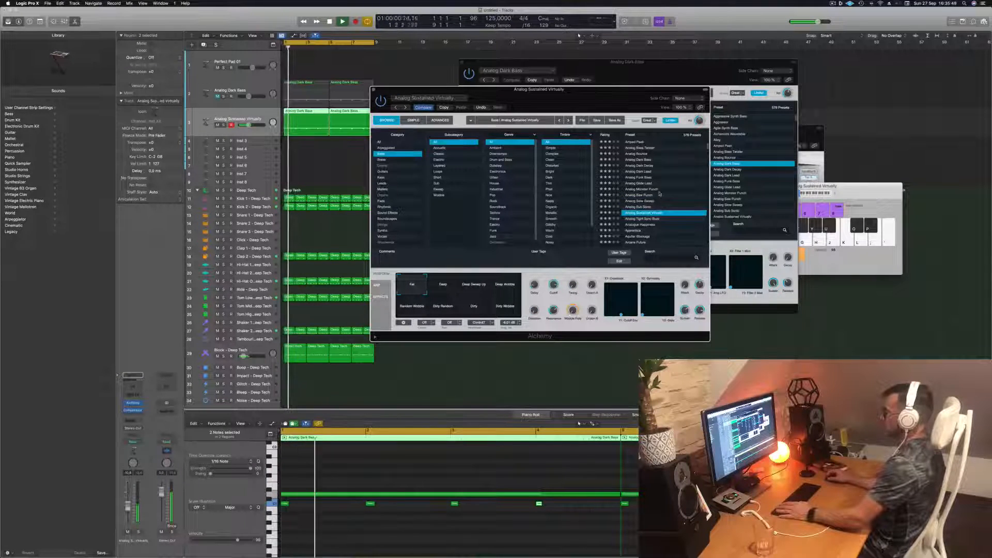
- Try the Astro Funk preset on the duplicate bass track and replace it with Balloon Finger
{"action": "scroll", "coordinate": [660, 194], "scroll_direction": "down", "scroll_amount": 4}
{"action": "left_click", "coordinate": [633, 188]}
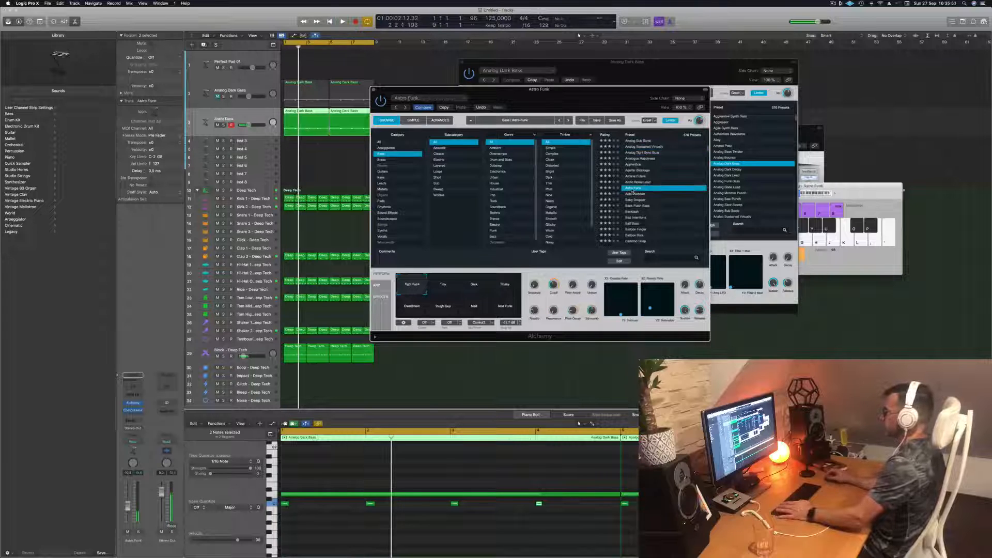
{"action": "key", "text": "space"}
{"action": "scroll", "coordinate": [653, 190], "scroll_direction": "down", "scroll_amount": 3}
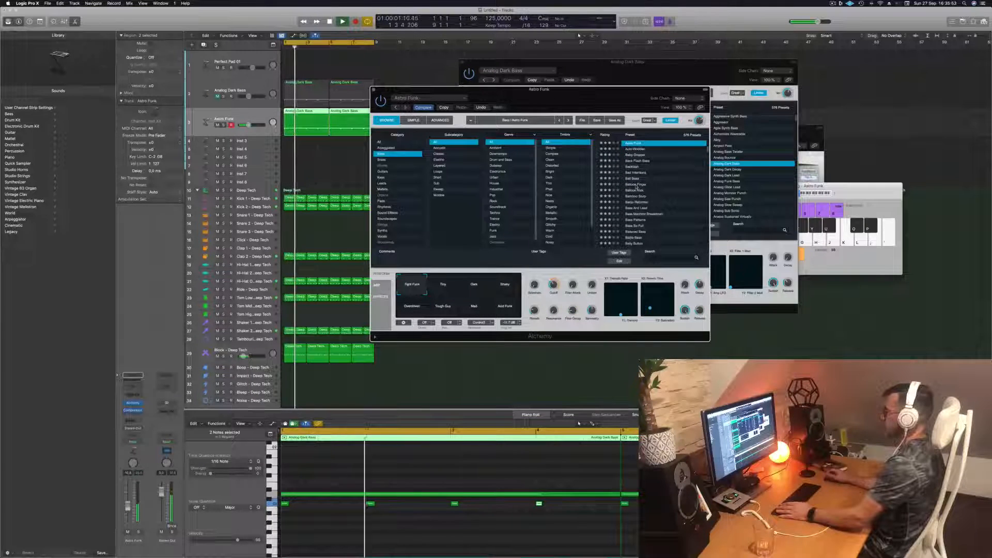
{"action": "left_click", "coordinate": [635, 185]}
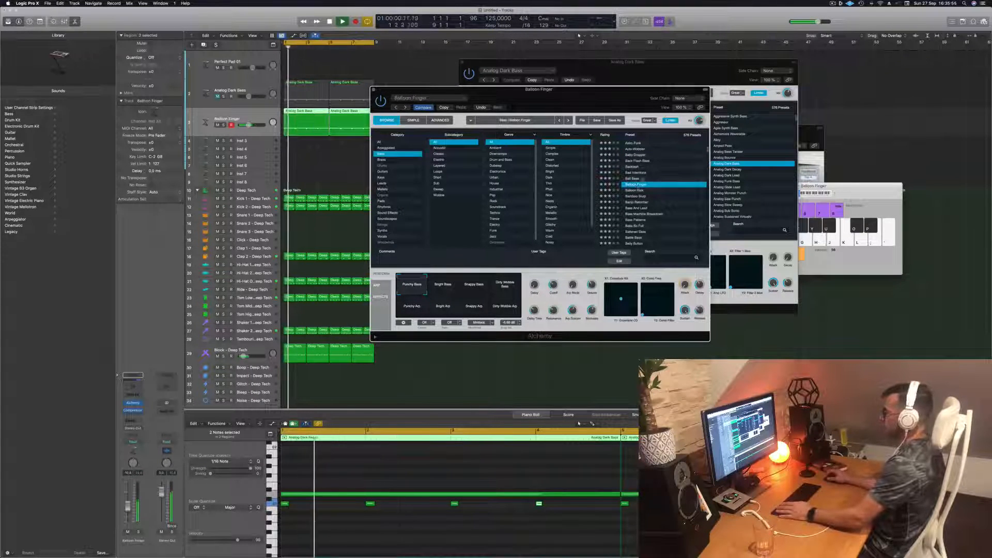
- Replay the pattern from the start and adjust Balloon Finger's Cutoff knob
{"action": "key", "text": "Return"}
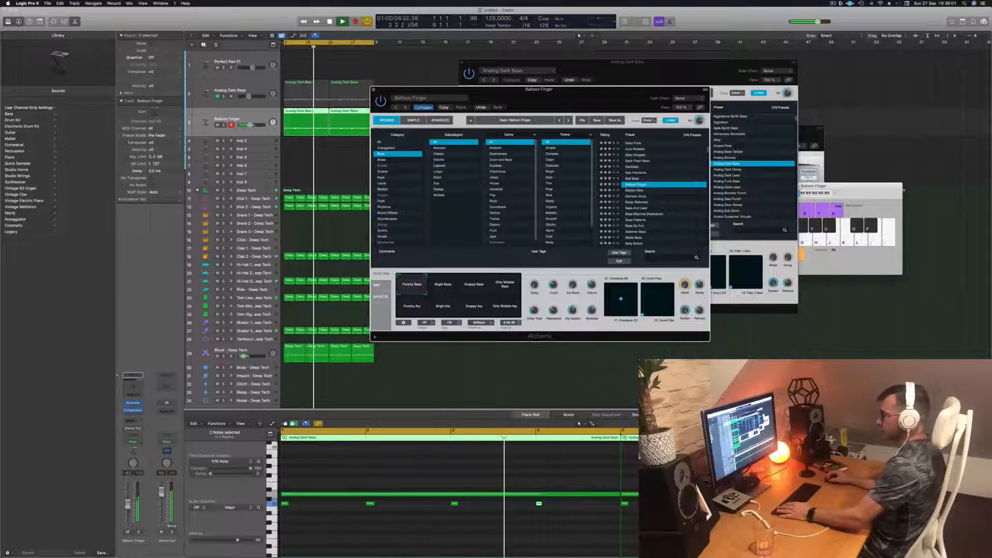
{"action": "key", "text": "Return"}
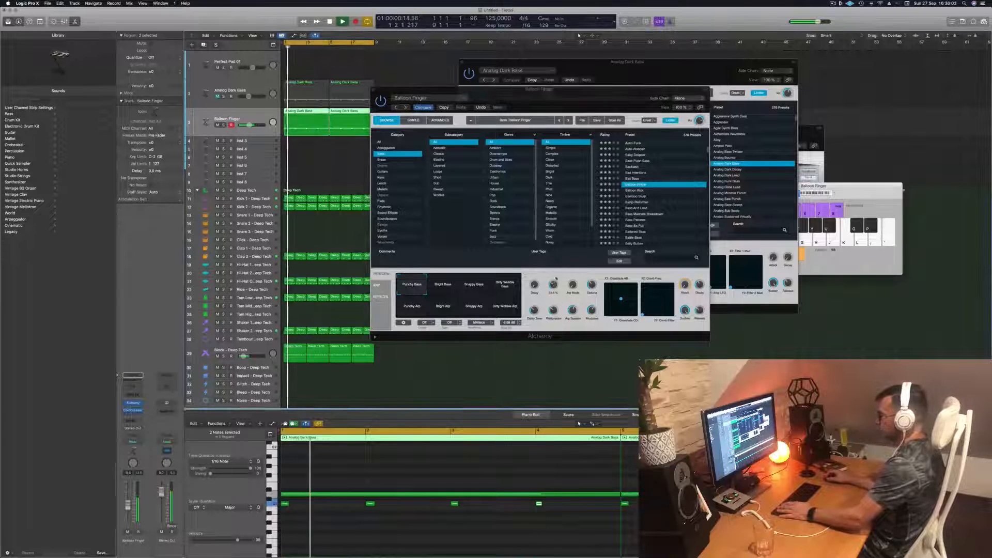
{"action": "left_click_drag", "start_coordinate": [555, 279], "coordinate": [556, 269]}
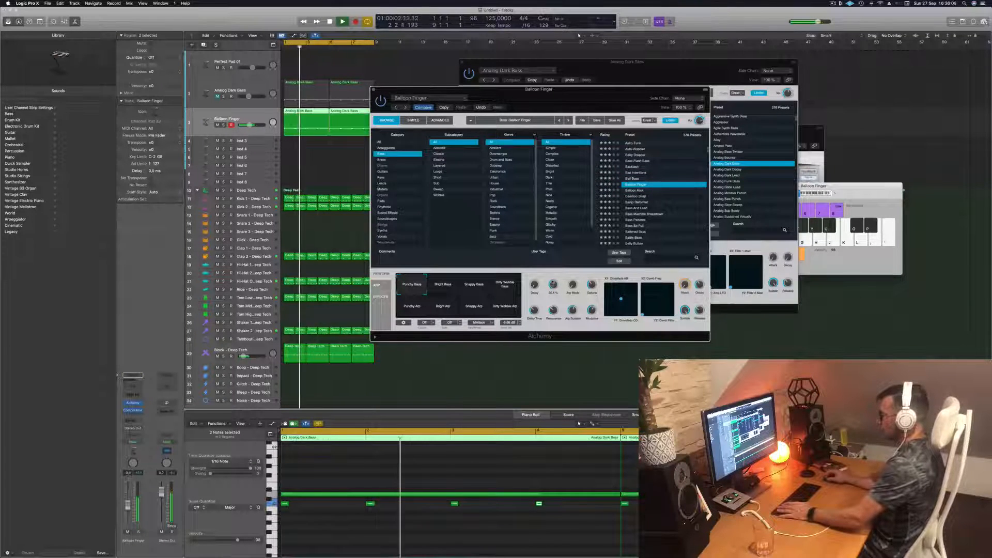
- Audition Balloon Finger's sound variations from Bright Bass and Snappy Bass through the Arp versions against the looping pattern
{"action": "left_click", "coordinate": [443, 288]}
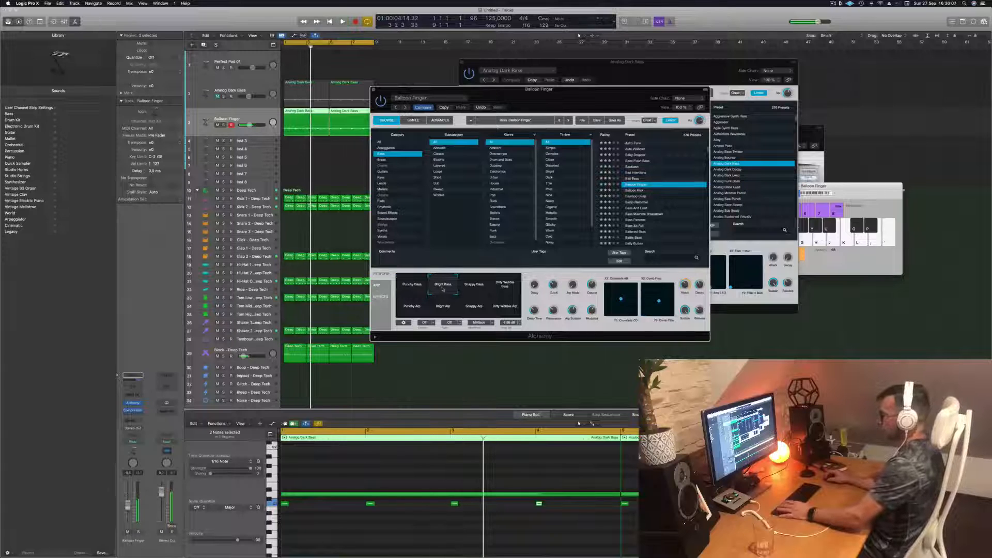
{"action": "key", "text": "space"}
{"action": "left_click", "coordinate": [479, 287]}
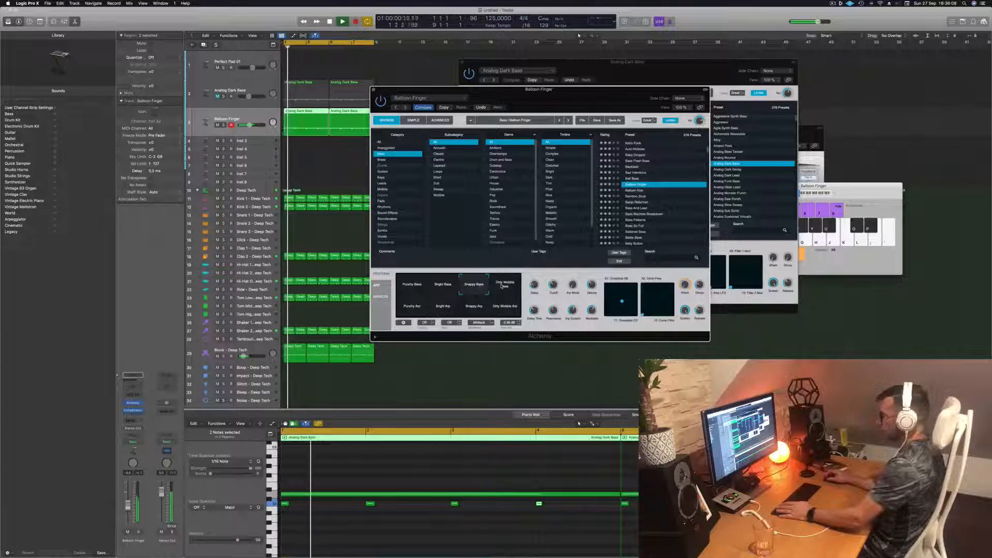
{"action": "left_click", "coordinate": [503, 286]}
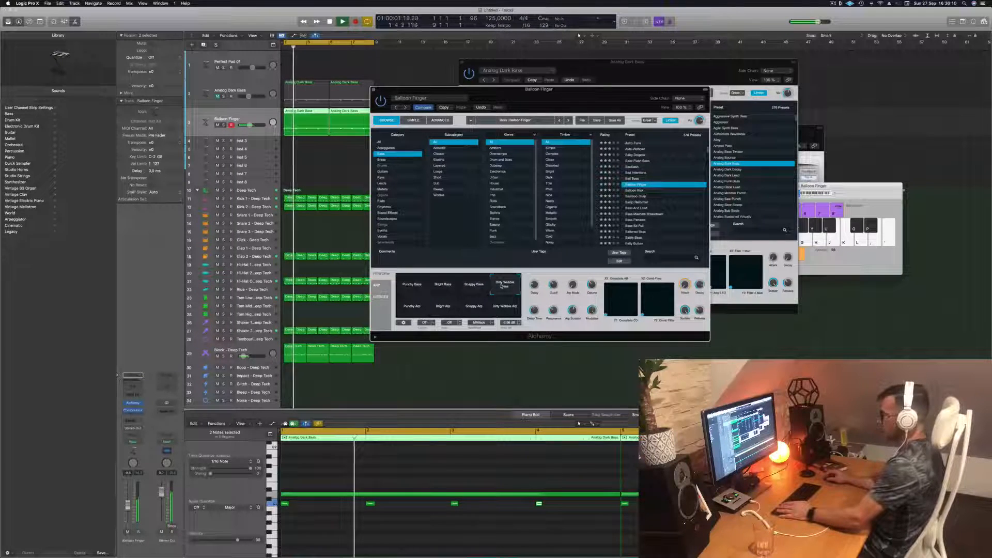
{"action": "left_click", "coordinate": [412, 307]}
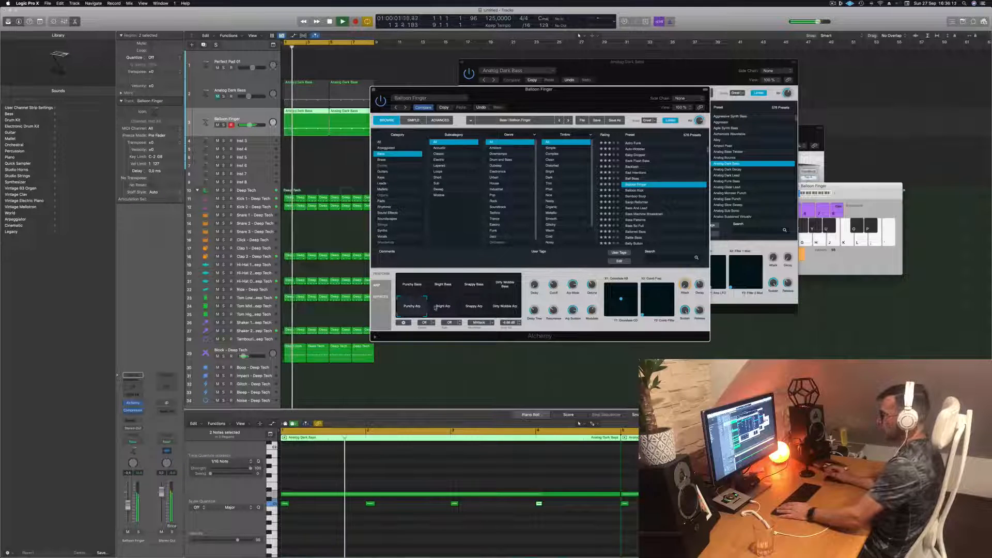
{"action": "left_click", "coordinate": [436, 308]}
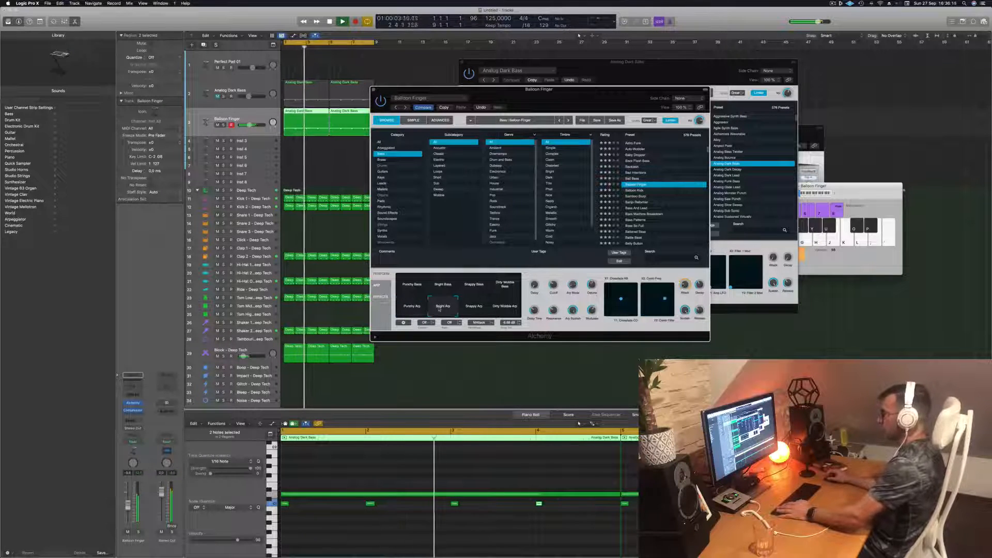
{"action": "left_click", "coordinate": [475, 307]}
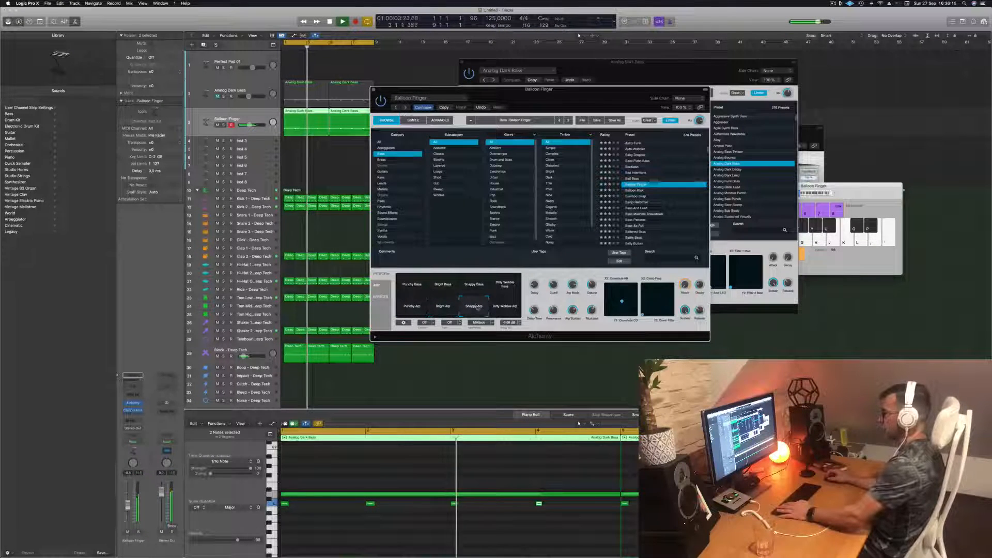
{"action": "left_click", "coordinate": [505, 309]}
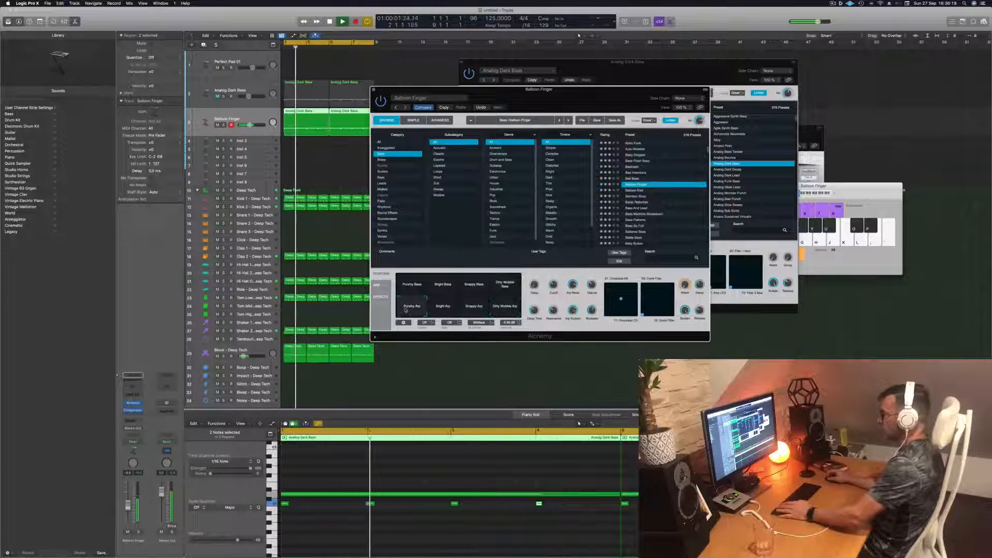
{"action": "key", "text": "Return"}
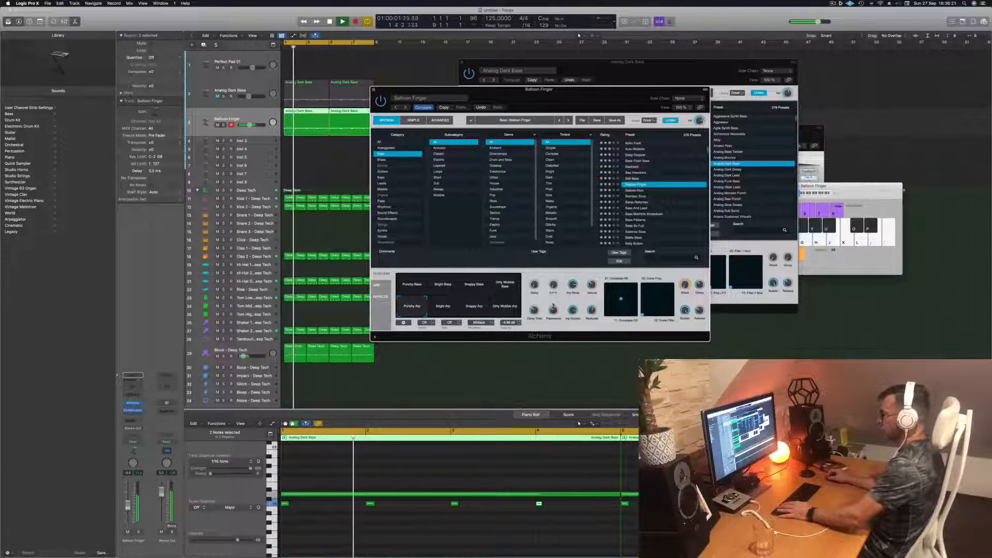
- Audition the bass presets following Balloon Finger, including Banjo Reformer, and load Bass And Lead on the duplicate track
{"action": "left_click", "coordinate": [635, 191]}
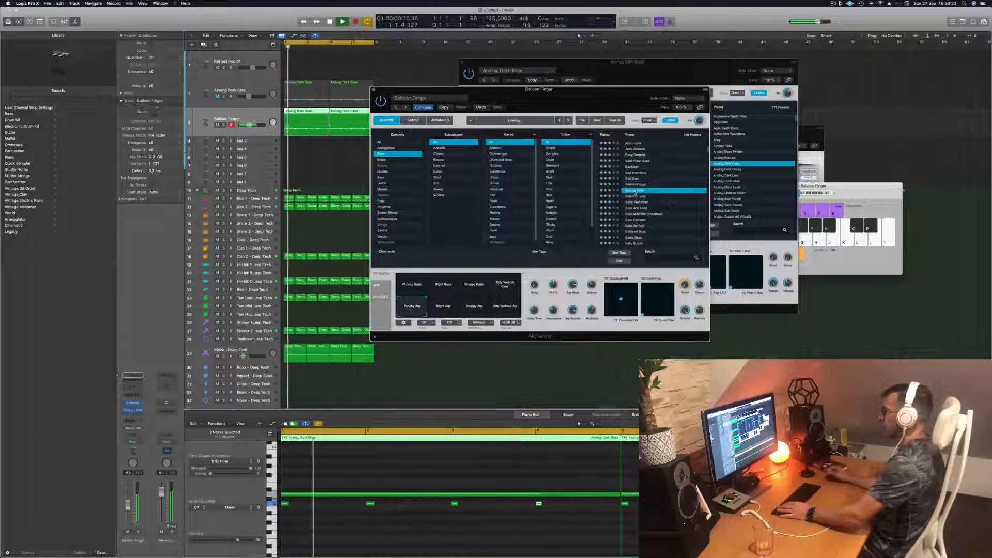
{"action": "left_click", "coordinate": [637, 196]}
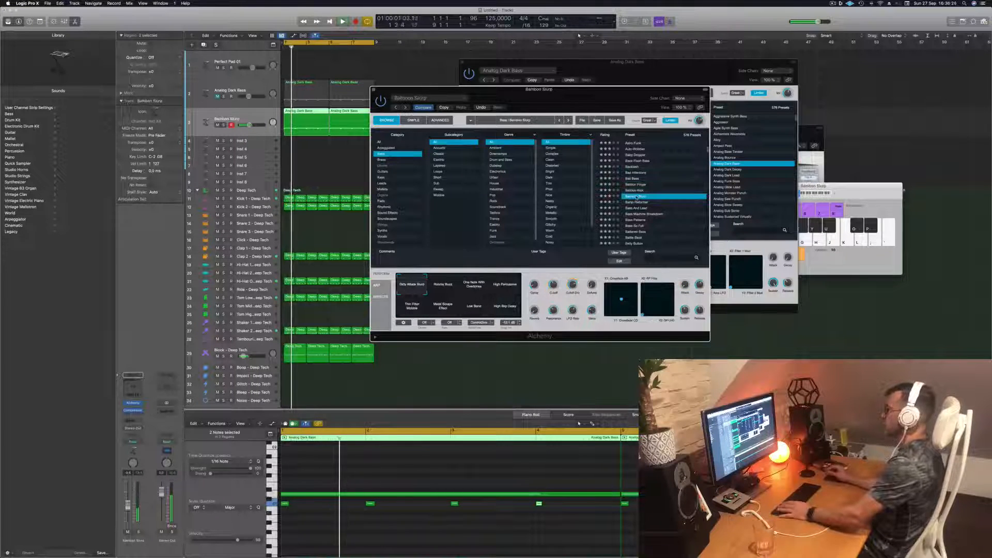
{"action": "left_click", "coordinate": [634, 202]}
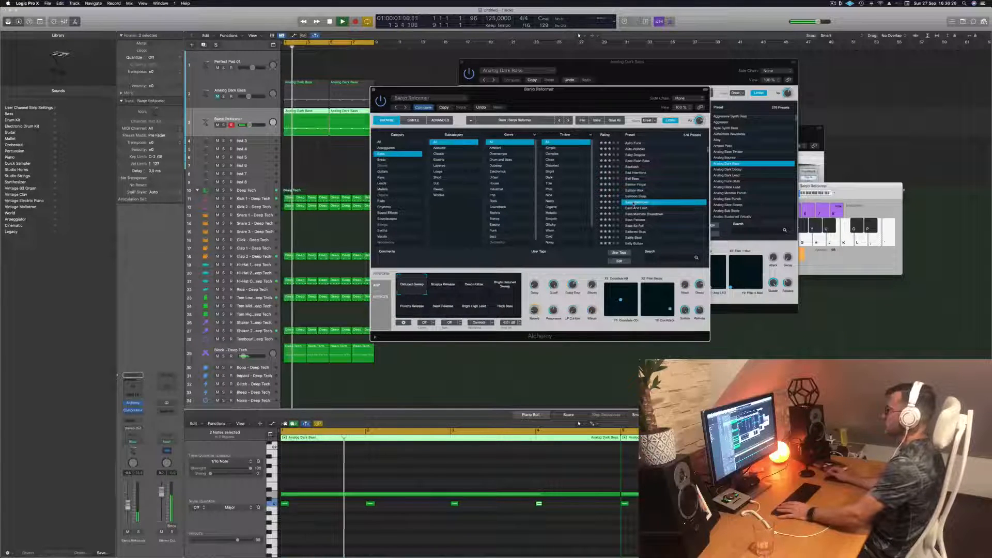
{"action": "scroll", "coordinate": [659, 199], "scroll_direction": "down", "scroll_amount": 2}
{"action": "left_click", "coordinate": [633, 192]}
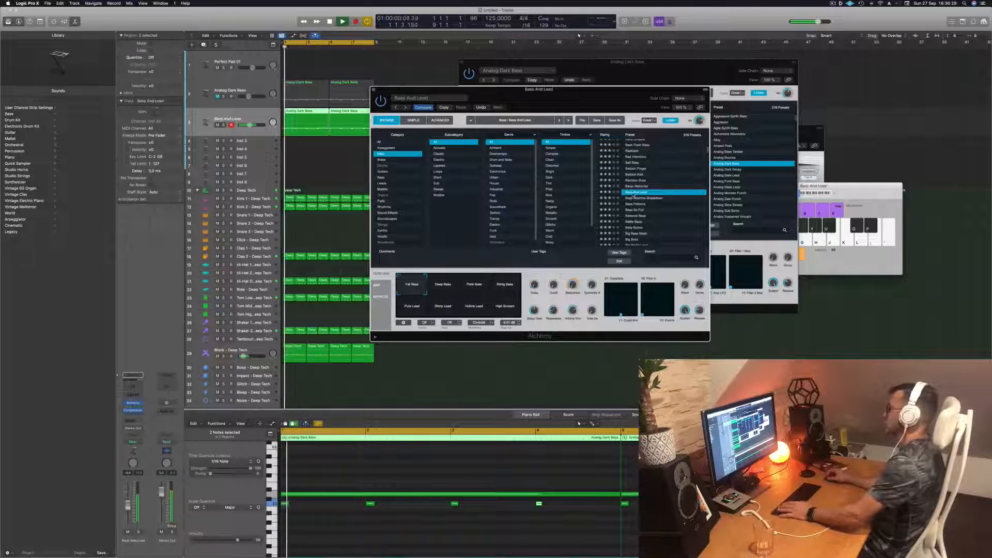
{"action": "scroll", "coordinate": [658, 187], "scroll_direction": "down", "scroll_amount": 2}
- Move the Alchemy window aside and audition Bass And Lead's variations, including Deep Bass, Thick Bass, Pure Lead, Shiny Lead and Hollow Lead
{"action": "left_click_drag", "start_coordinate": [581, 103], "coordinate": [617, 89]}
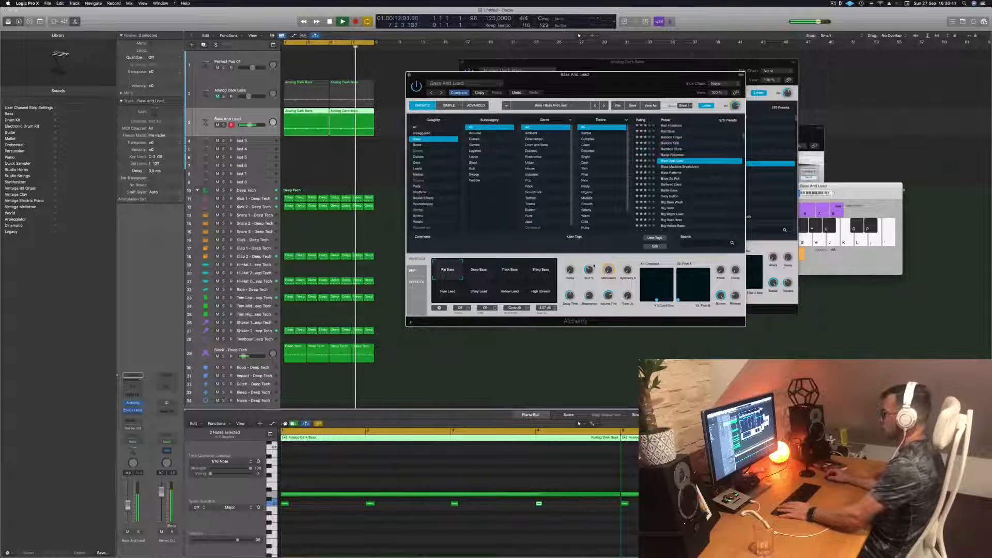
{"action": "left_click", "coordinate": [474, 273]}
{"action": "left_click", "coordinate": [510, 272]}
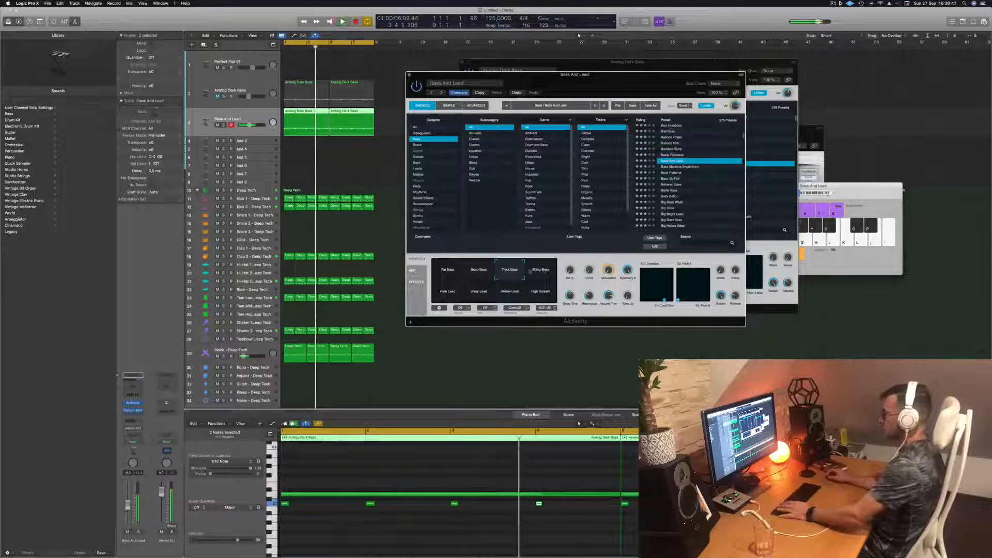
{"action": "left_click", "coordinate": [548, 270]}
{"action": "left_click", "coordinate": [448, 293]}
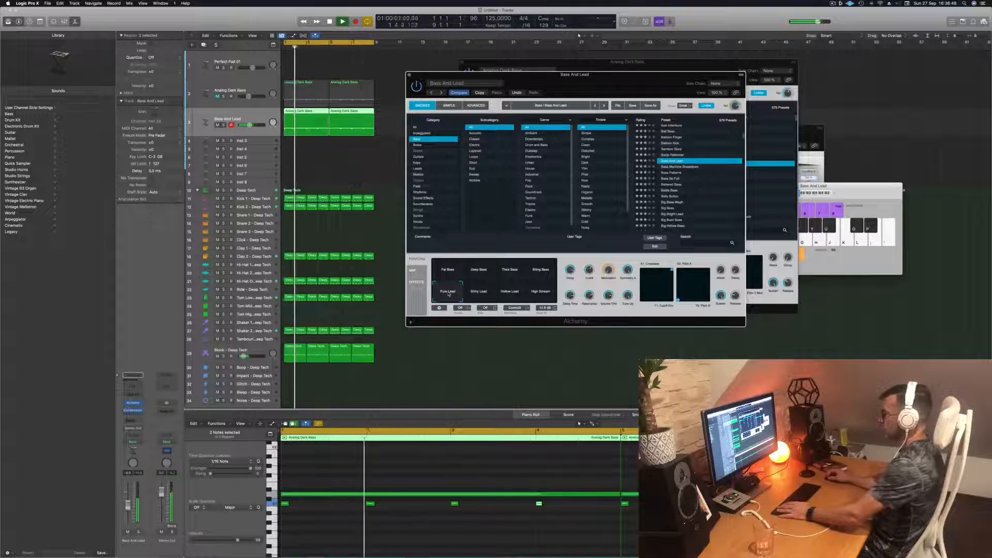
{"action": "left_click", "coordinate": [486, 294]}
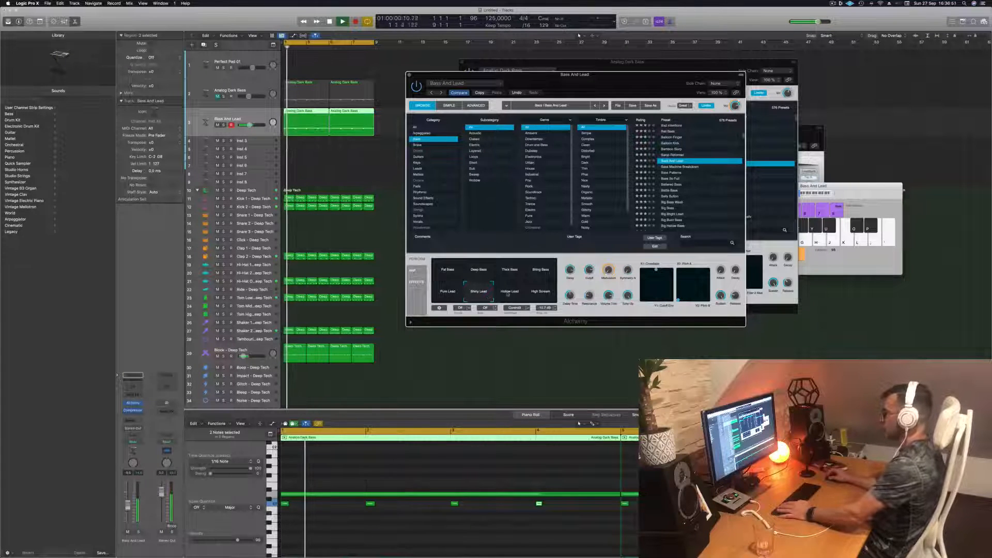
{"action": "left_click", "coordinate": [508, 295]}
{"action": "left_click", "coordinate": [543, 277]}
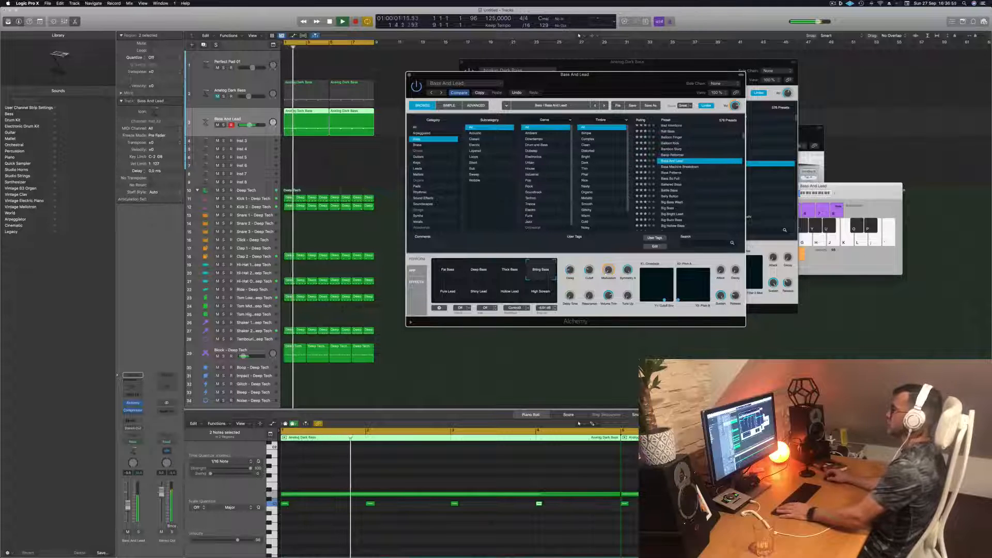
- Audition the bass presets from Bass Machine Breakdown through Big Bass Wash on the duplicate track
{"action": "left_click", "coordinate": [686, 167]}
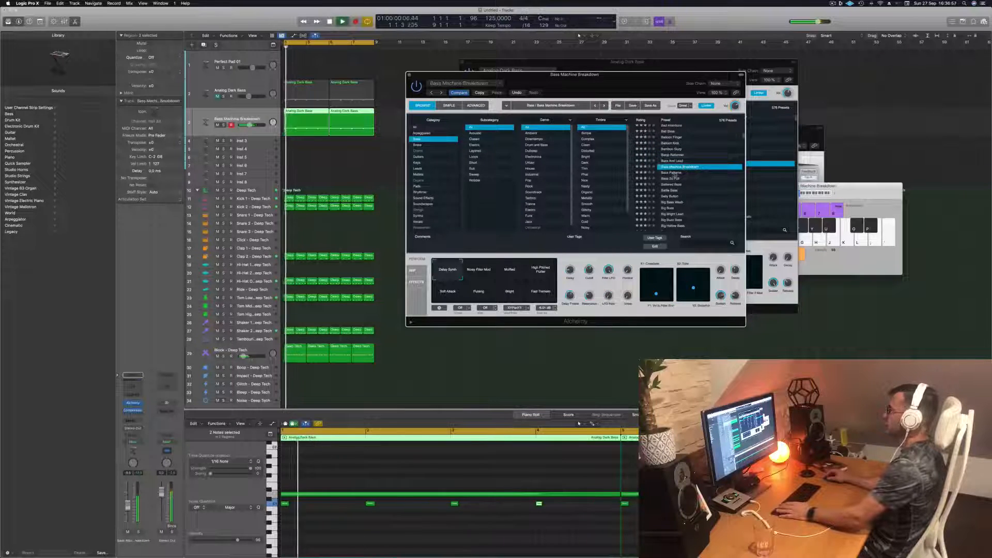
{"action": "left_click", "coordinate": [674, 174]}
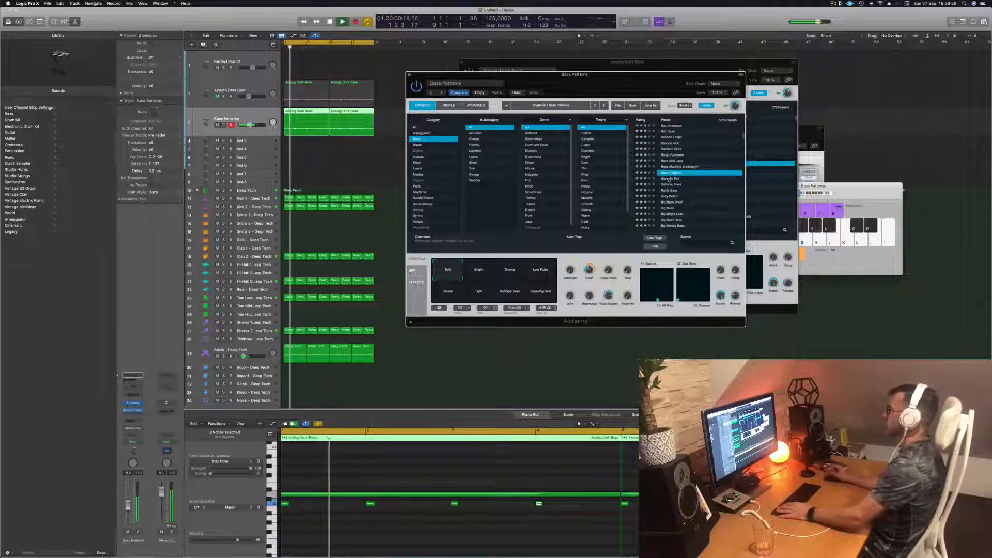
{"action": "left_click", "coordinate": [670, 179]}
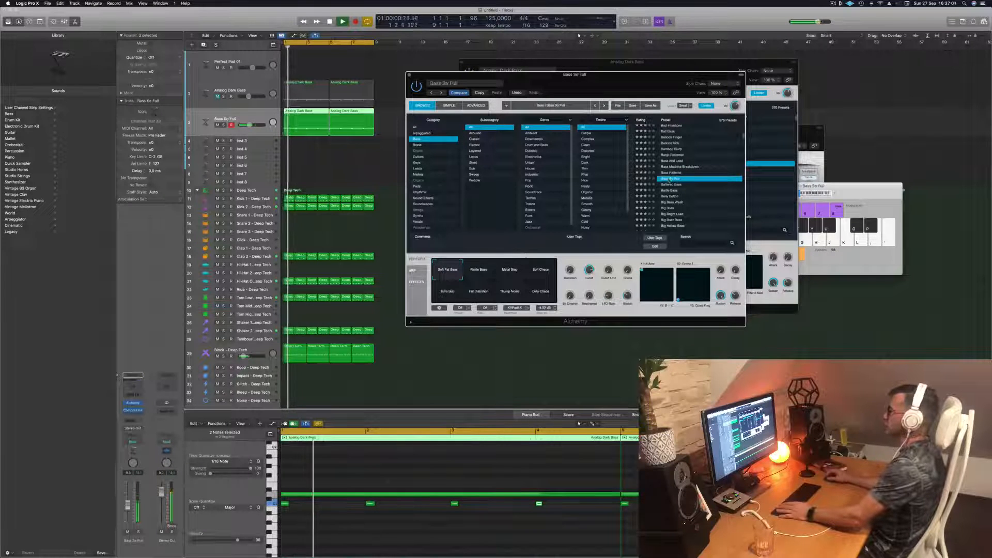
{"action": "left_click", "coordinate": [673, 185]}
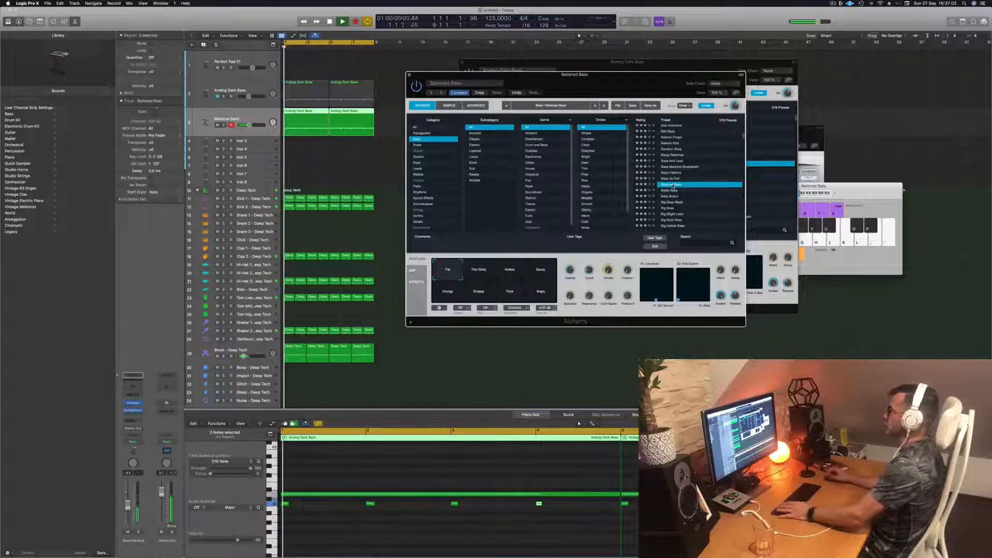
{"action": "left_click", "coordinate": [670, 197]}
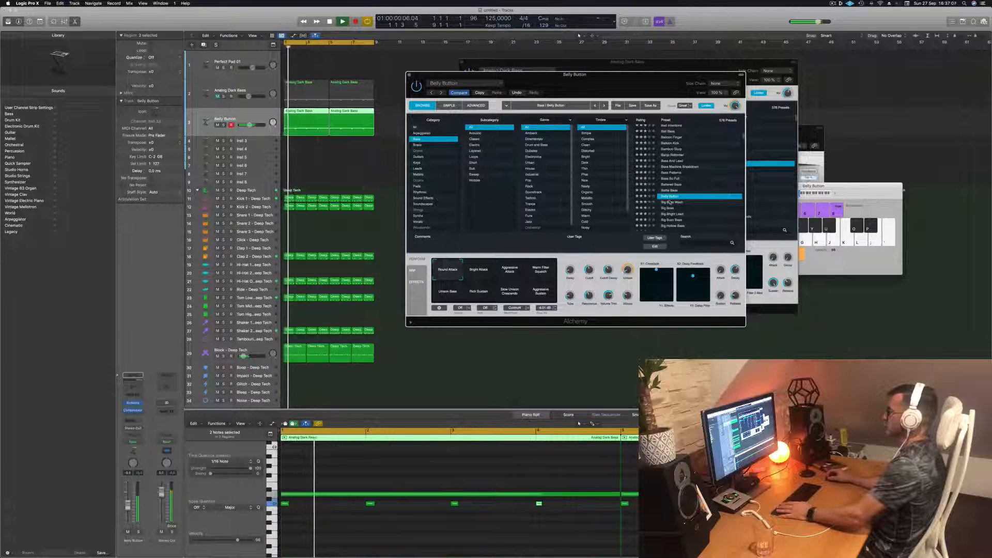
{"action": "left_click", "coordinate": [668, 202]}
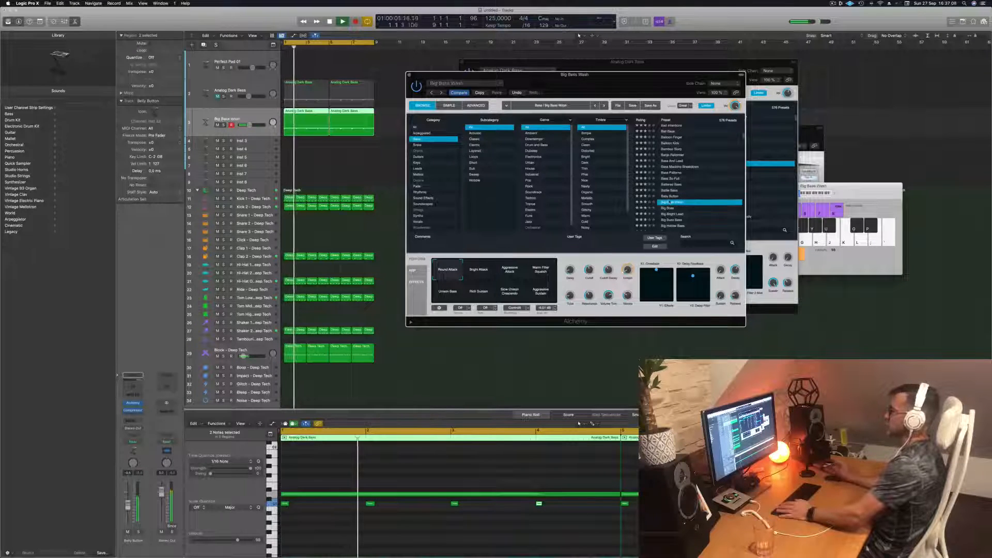
- Load the Big Buzz Bass preset on the duplicate track, stop playback and close its Alchemy window
{"action": "scroll", "coordinate": [688, 186], "scroll_direction": "down", "scroll_amount": 2}
{"action": "left_click", "coordinate": [670, 185]}
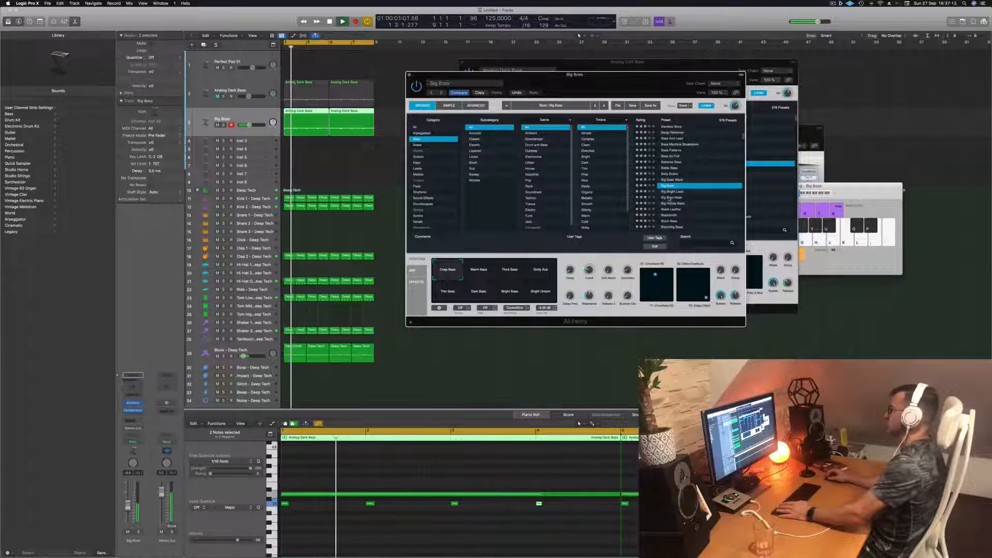
{"action": "left_click", "coordinate": [669, 197]}
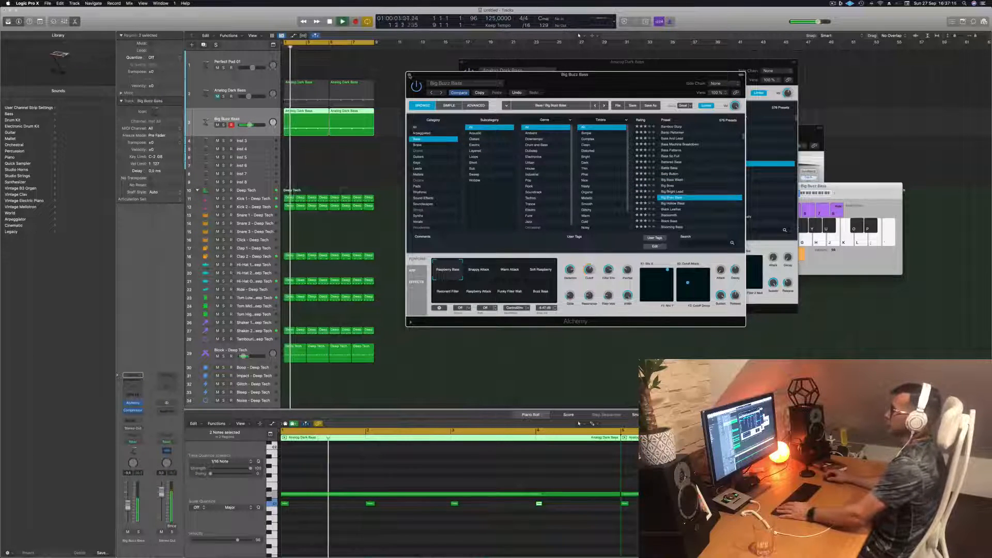
{"action": "key", "text": "space"}
{"action": "key", "text": "super+w"}
- Mute the Big Buzz Bass track, unmute Analog Dark Bass and replay the loop with the Analog Dark Bass track selected
{"action": "left_click", "coordinate": [217, 125]}
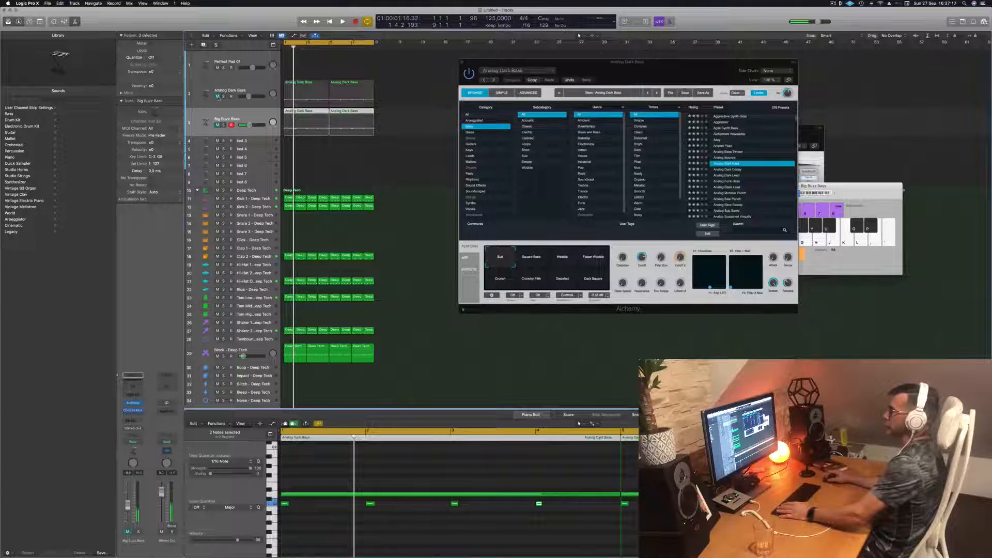
{"action": "left_click", "coordinate": [218, 96]}
{"action": "left_click_drag", "start_coordinate": [574, 62], "coordinate": [658, 55]}
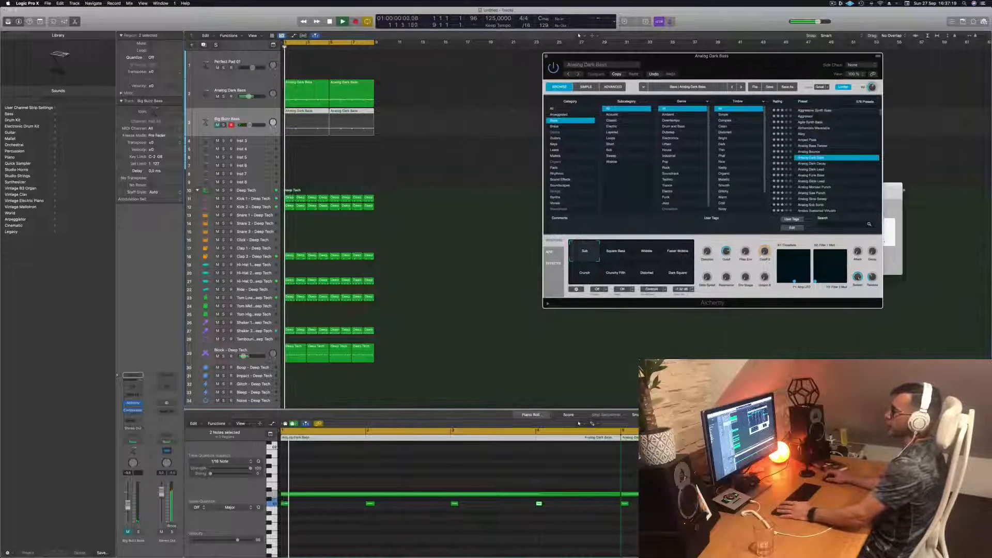
{"action": "left_click", "coordinate": [262, 86]}
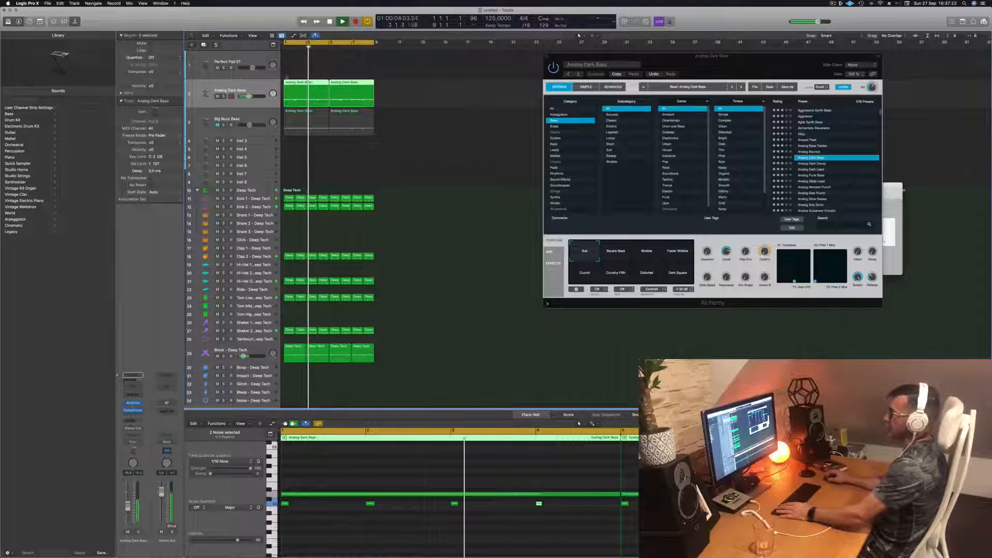
- Select the Perfect Pad 01 track, shift the Musical Typing keyboard to a higher octave and play test notes over the loop
{"action": "left_click", "coordinate": [254, 61]}
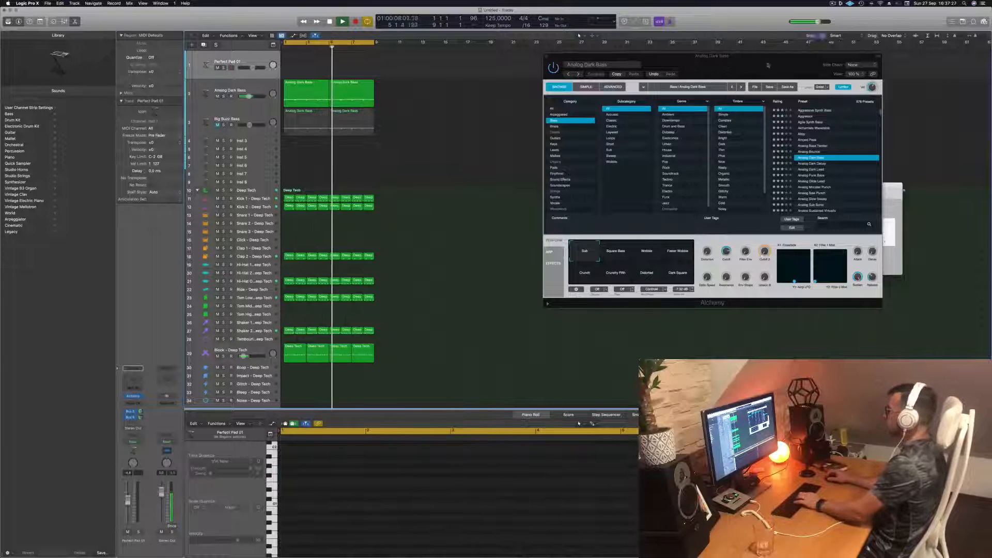
{"action": "left_click_drag", "start_coordinate": [734, 55], "coordinate": [644, 236]}
{"action": "left_click_drag", "start_coordinate": [850, 195], "coordinate": [787, 124]}
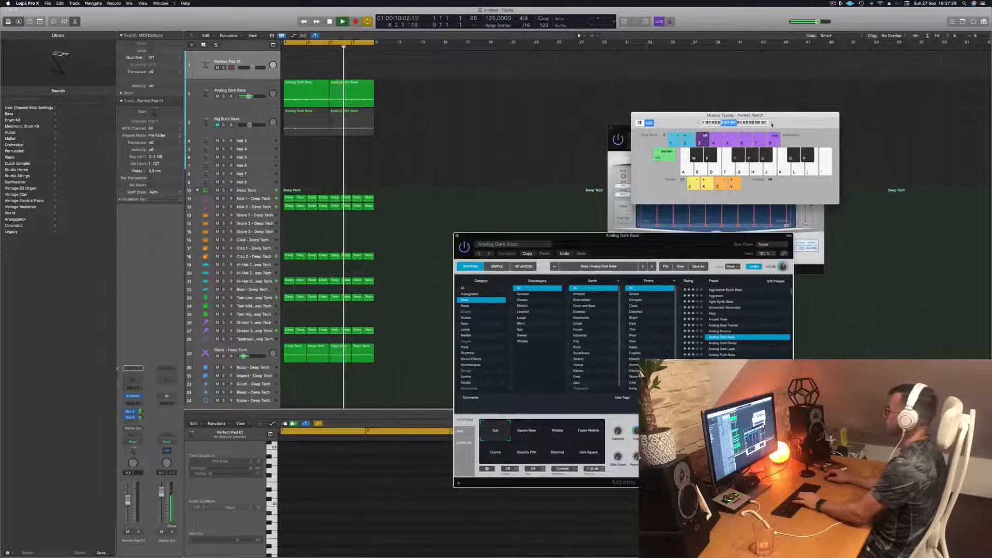
{"action": "left_click", "coordinate": [773, 124]}
{"action": "key", "text": "k"}
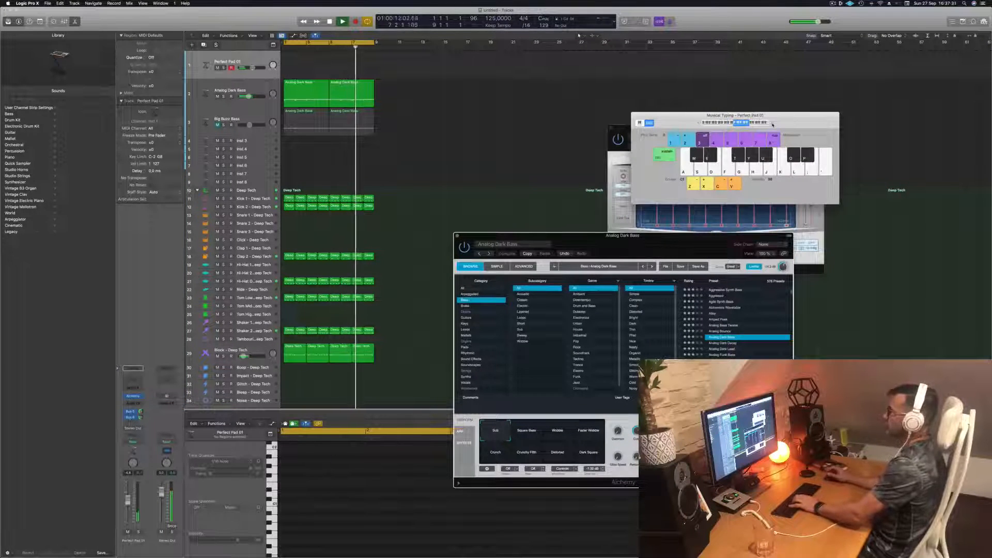
{"action": "key", "text": "f"}
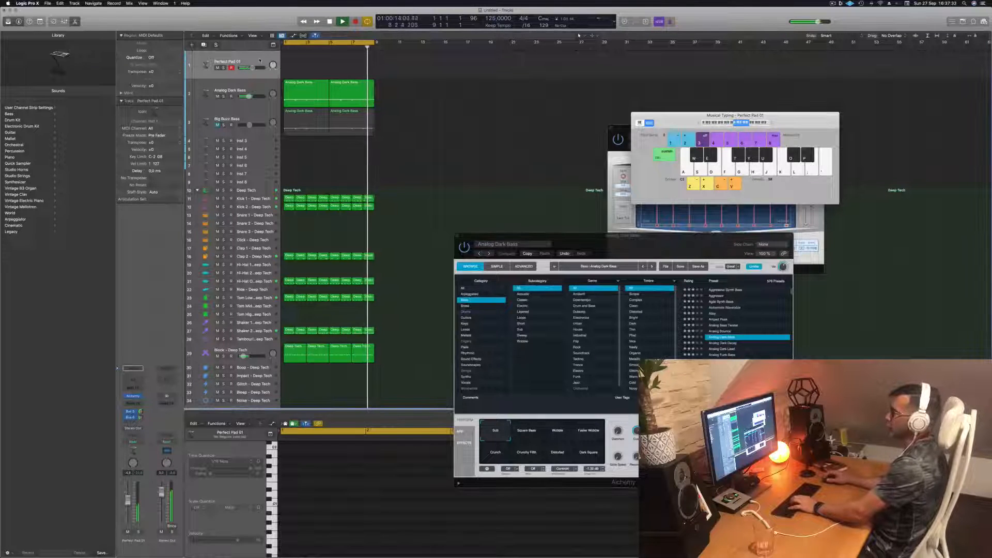
{"action": "key", "text": "g"}
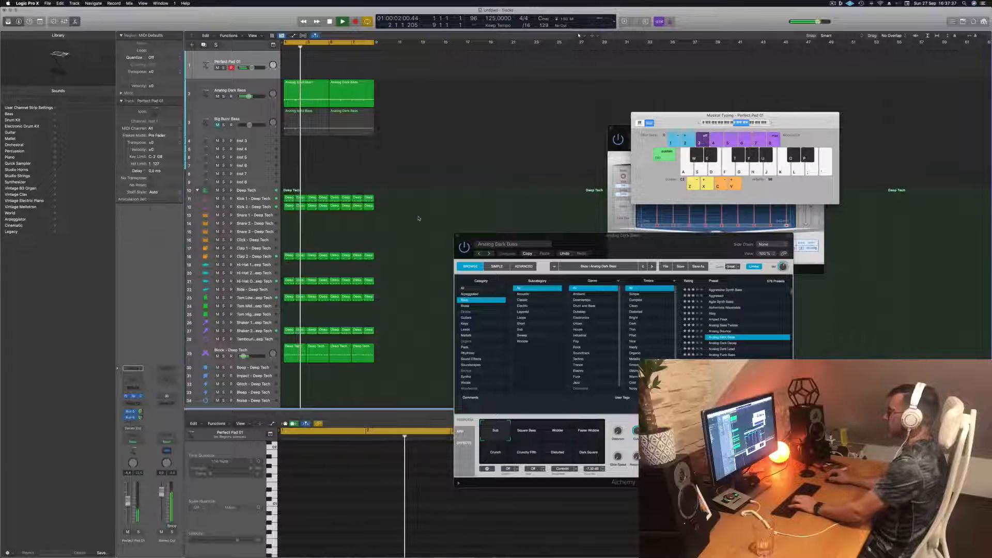
- Open the Perfect Pad 01 track's Alchemy, audition the Lush, Bold and Hollow snapshots and settle on Rich
{"action": "left_click", "coordinate": [133, 397]}
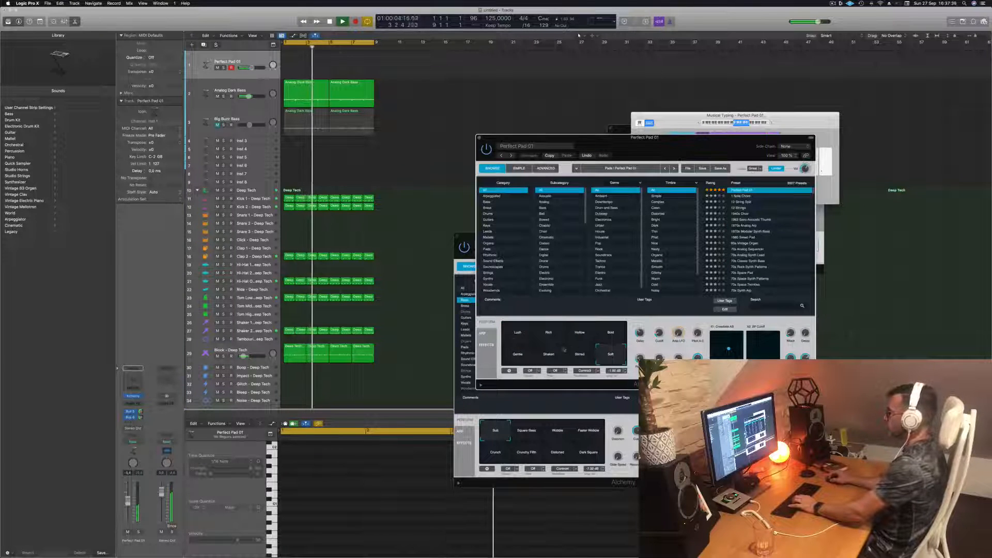
{"action": "left_click", "coordinate": [512, 336]}
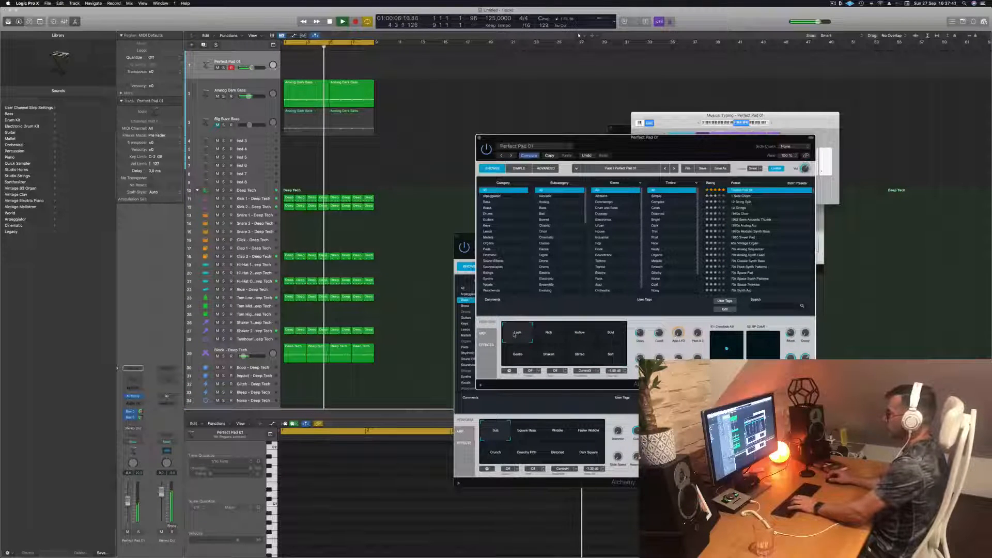
{"action": "left_click", "coordinate": [607, 334]}
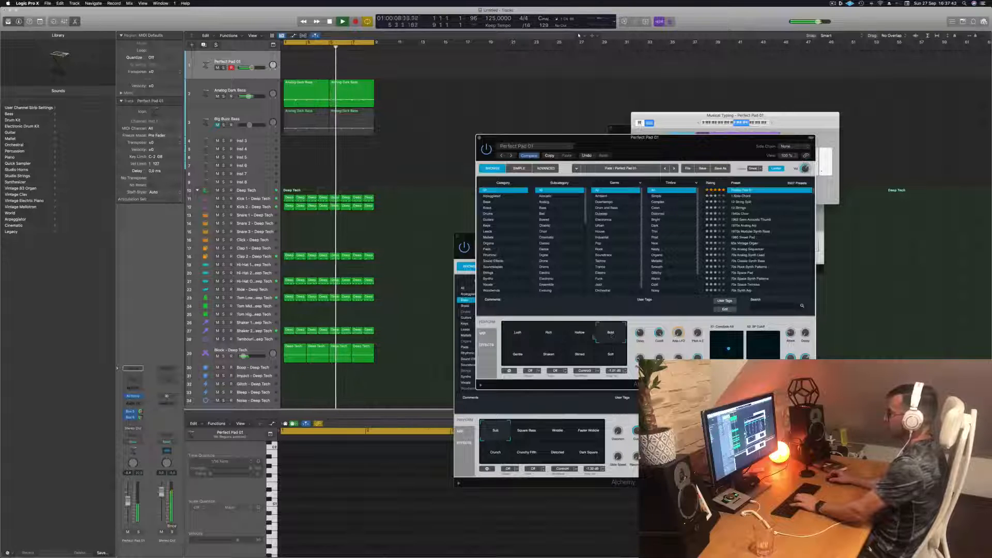
{"action": "left_click", "coordinate": [574, 336]}
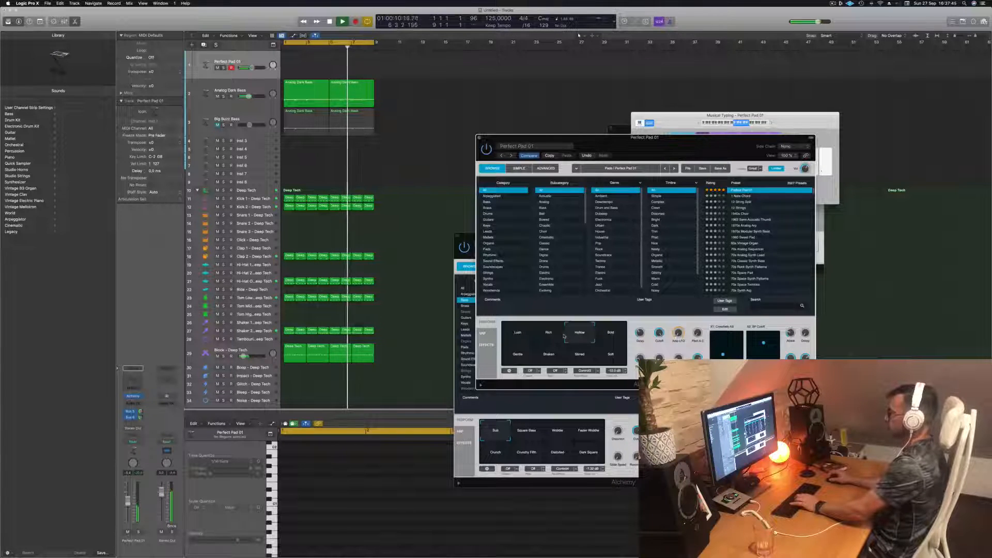
{"action": "left_click", "coordinate": [549, 334]}
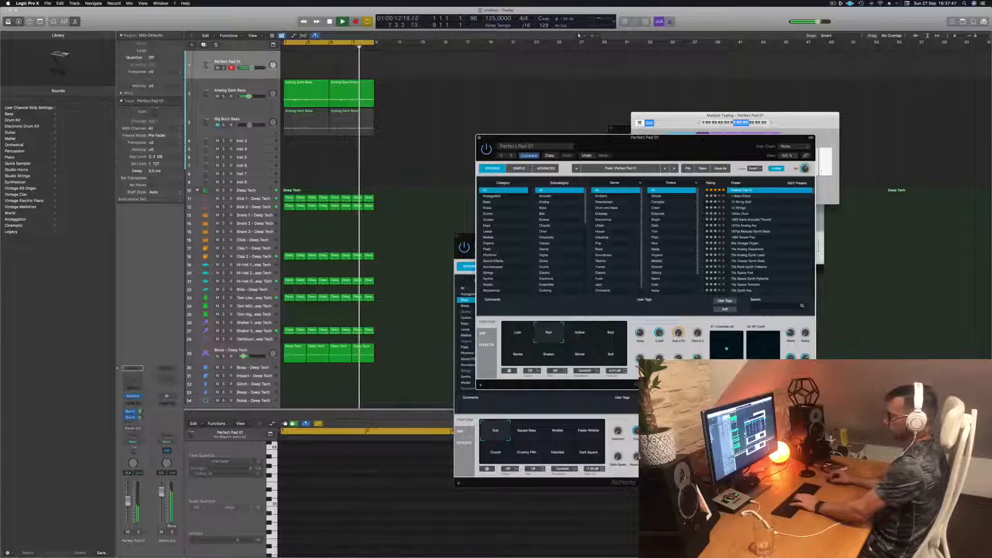
- Lower the Perfect Pad 01 track's volume and shift the Musical Typing keyboard to a higher octave
{"action": "left_click_drag", "start_coordinate": [252, 67], "coordinate": [246, 68]}
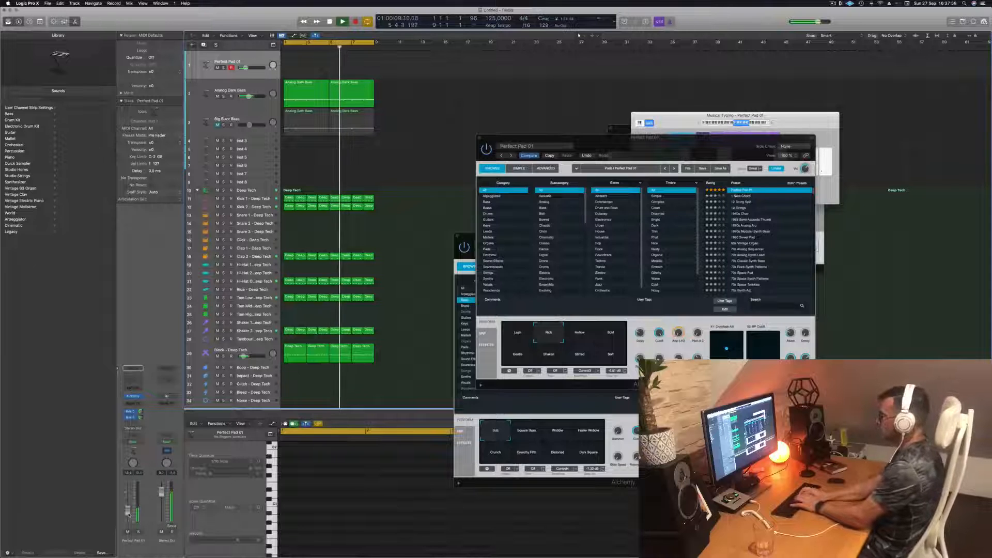
{"action": "key", "text": "Return"}
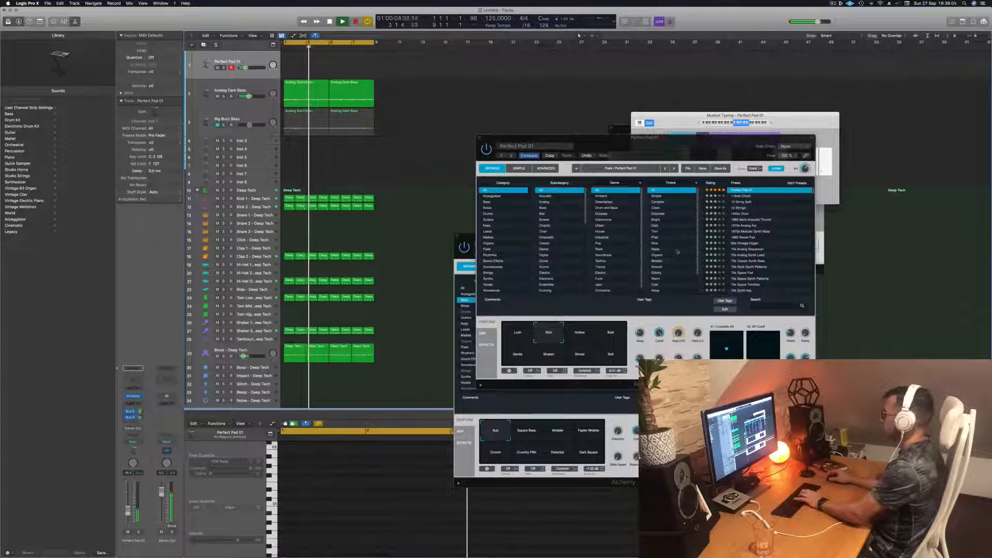
{"action": "left_click", "coordinate": [771, 124]}
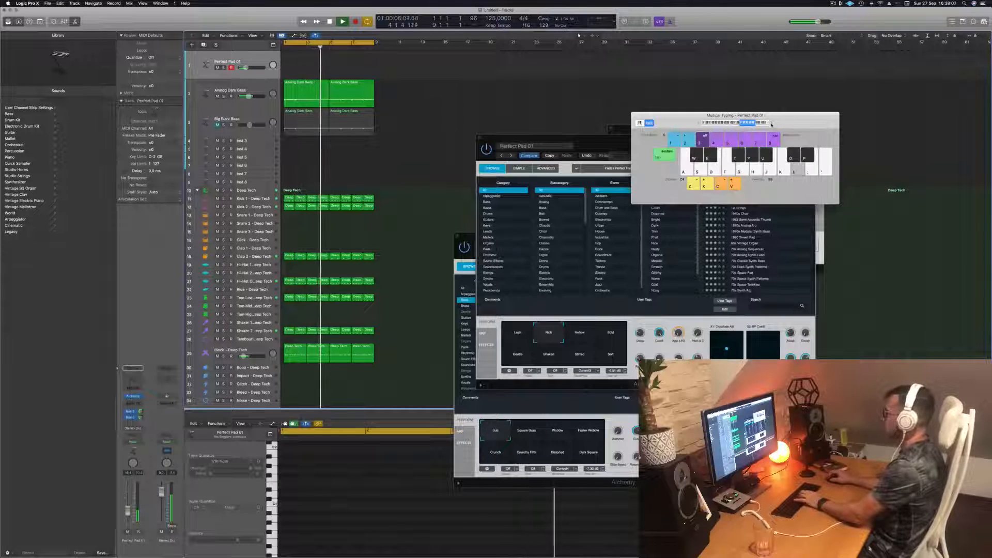
{"action": "left_click_drag", "start_coordinate": [682, 119], "coordinate": [692, 107]}
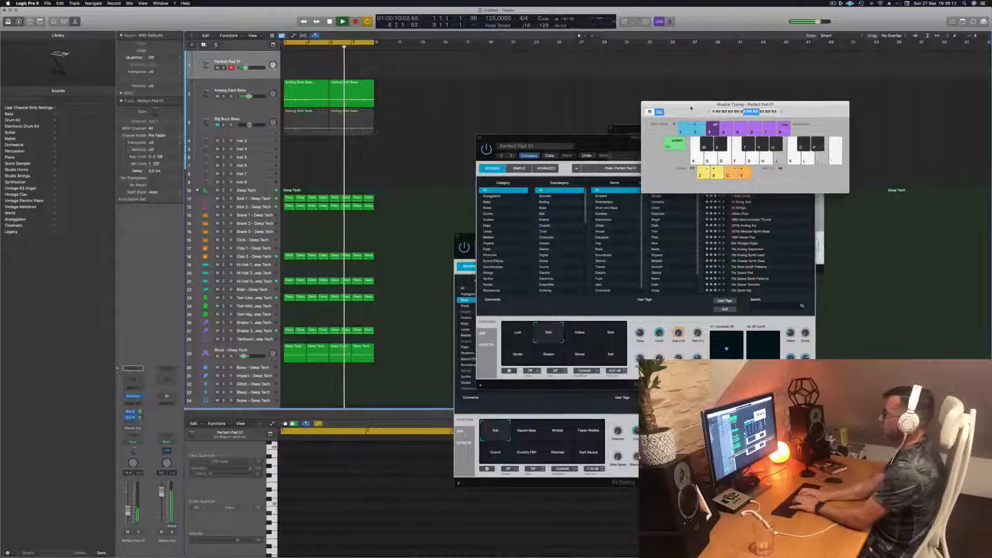
- Try out a melody with the Rich pad sound over the loop to find a part worth recording
{"action": "key", "text": "space"}
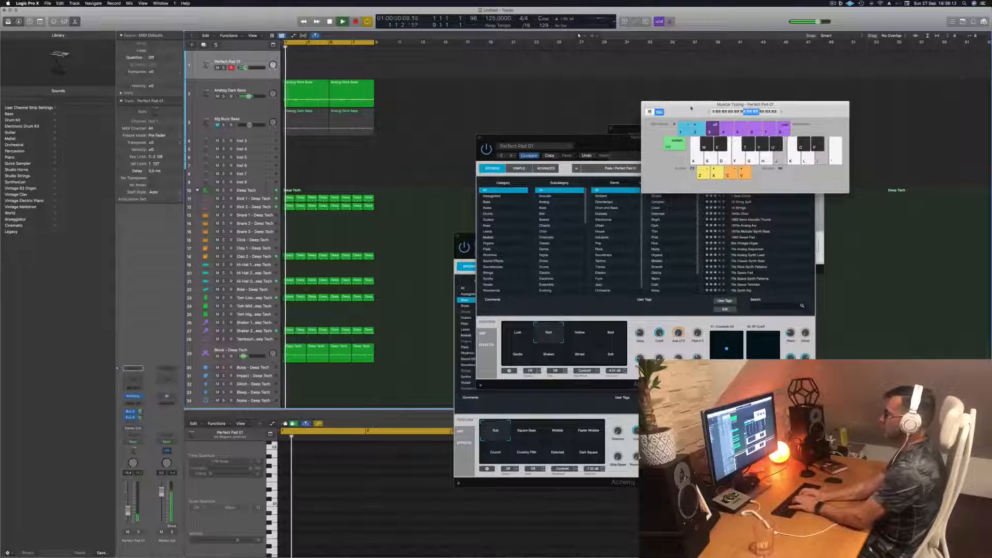
{"action": "key", "text": "l"}
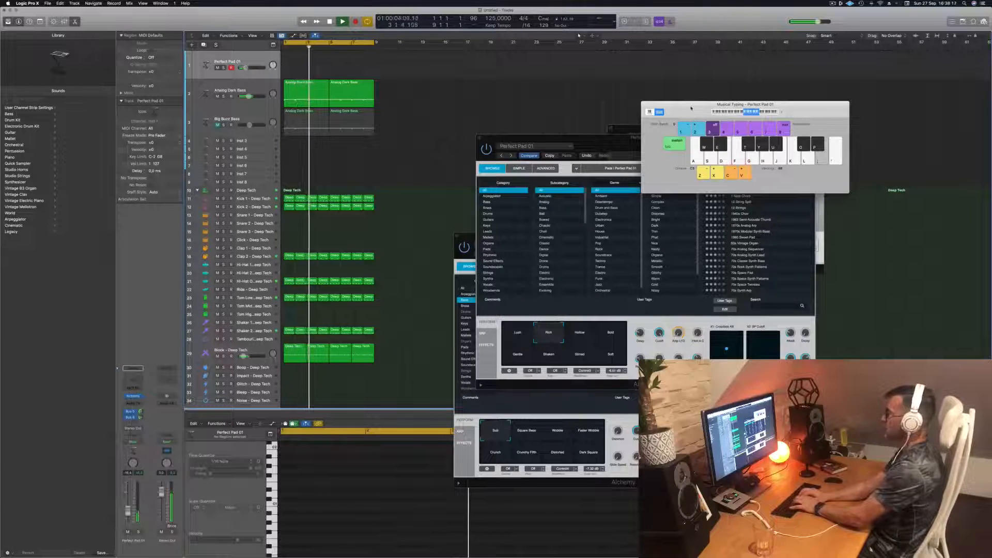
{"action": "key", "text": "semicolon"}
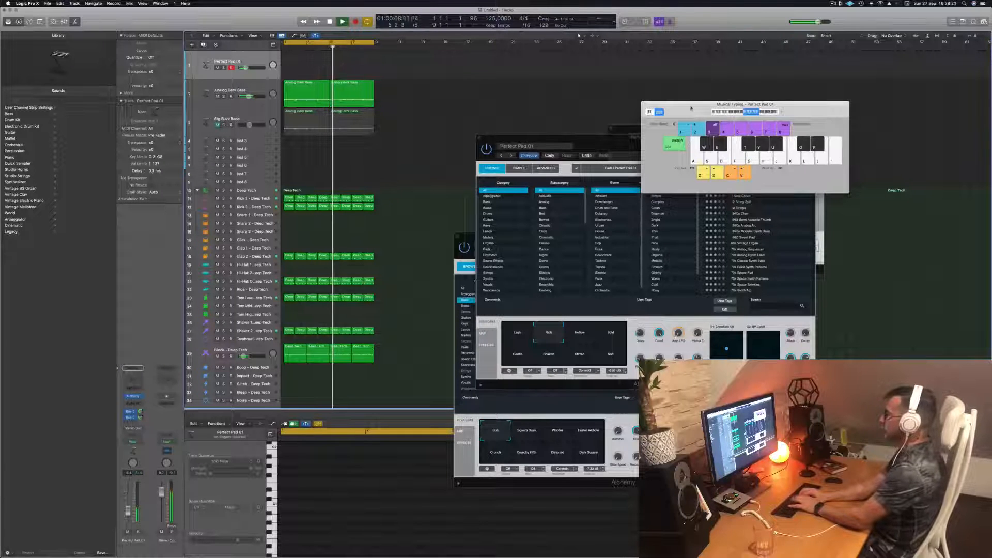
{"action": "key", "text": "g"}
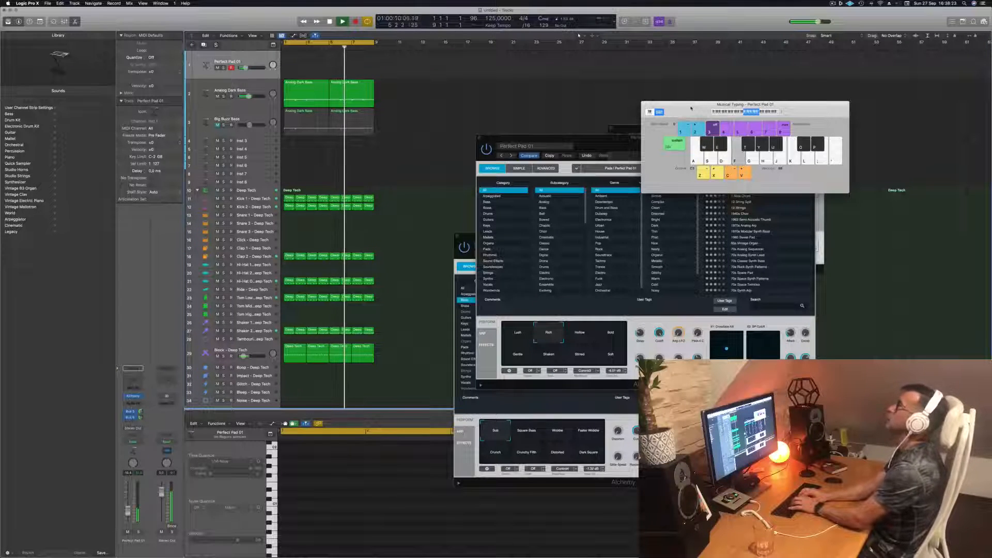
{"action": "key", "text": "h"}
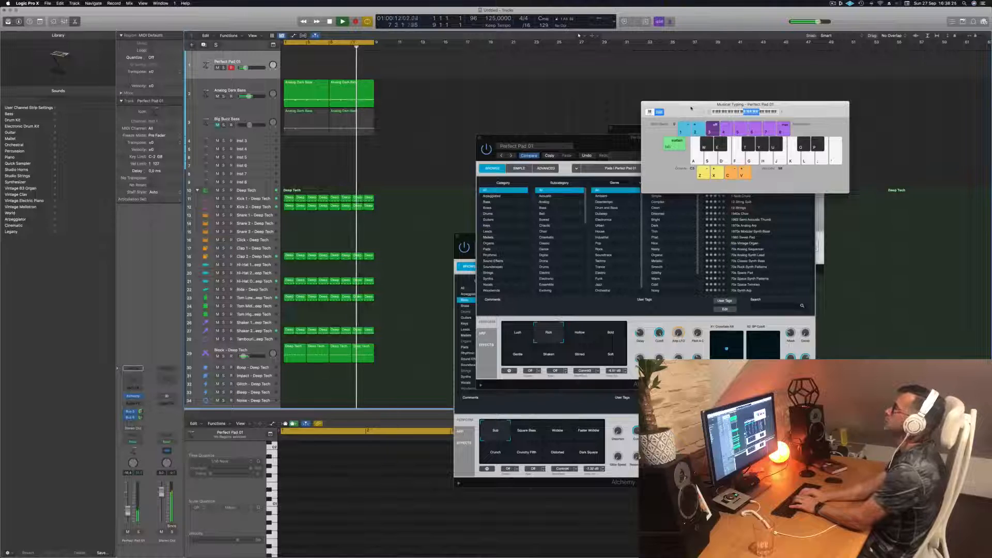
{"action": "key", "text": "h"}
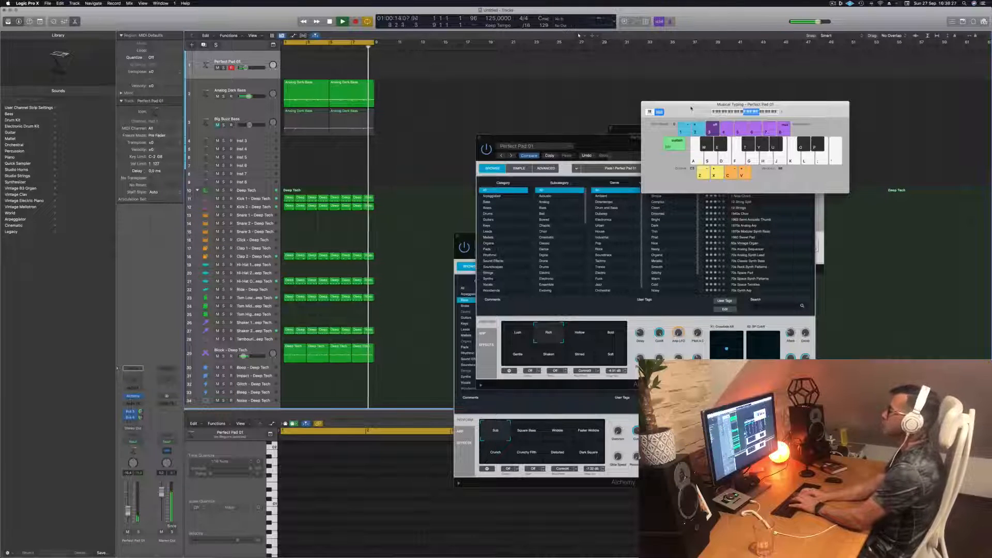
{"action": "key", "text": "g"}
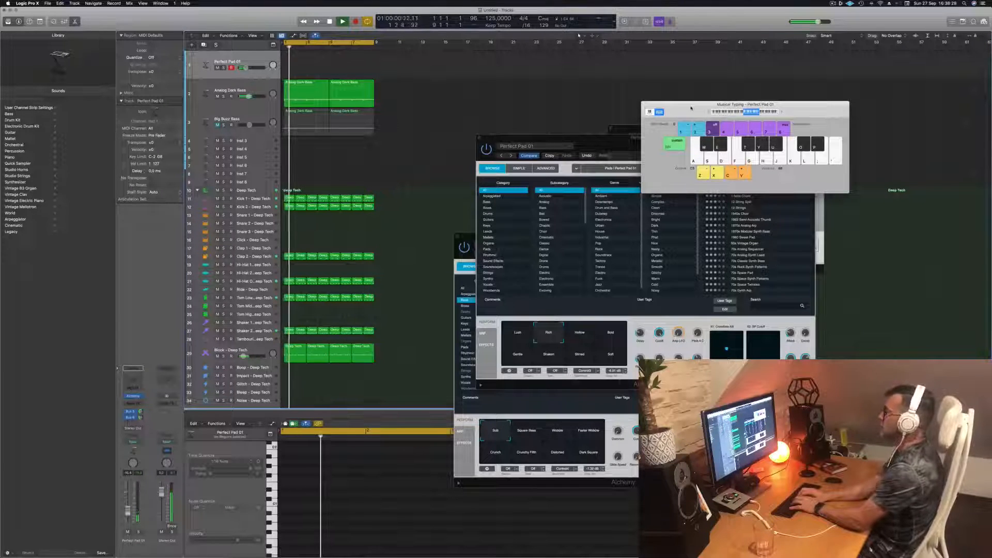
{"action": "key", "text": "h"}
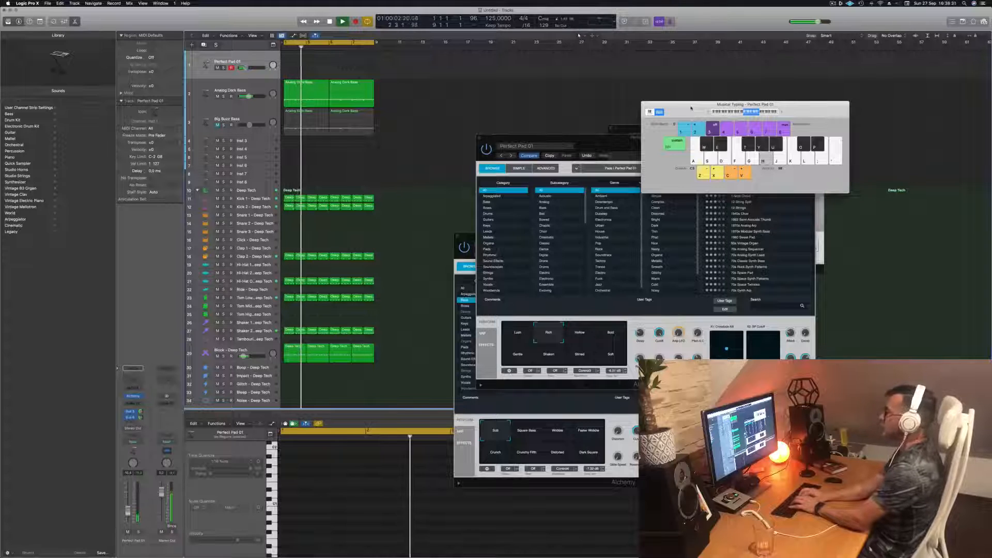
- Record a trial melody on the Perfect Pad 01 track over the loop and delete both recorded regions
{"action": "key", "text": "r"}
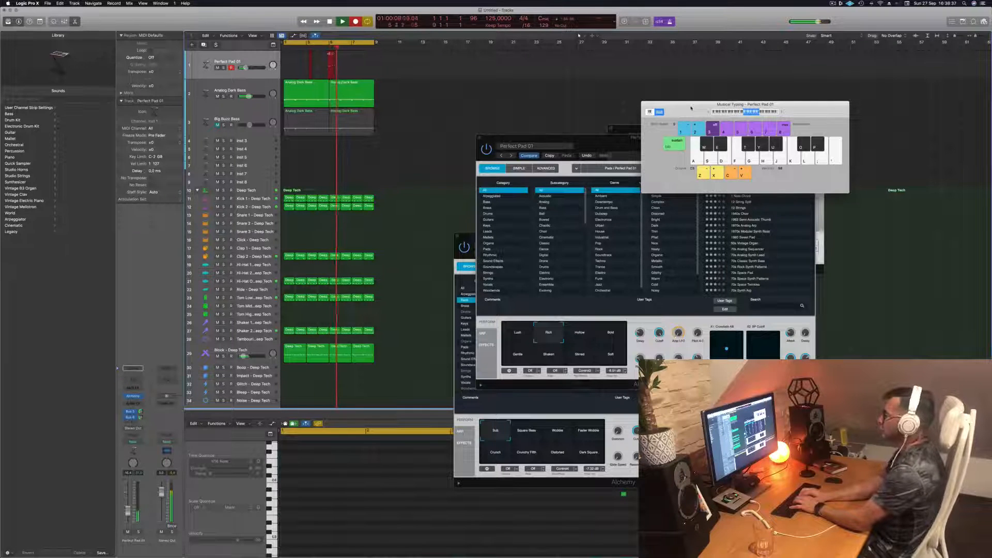
{"action": "key", "text": "h"}
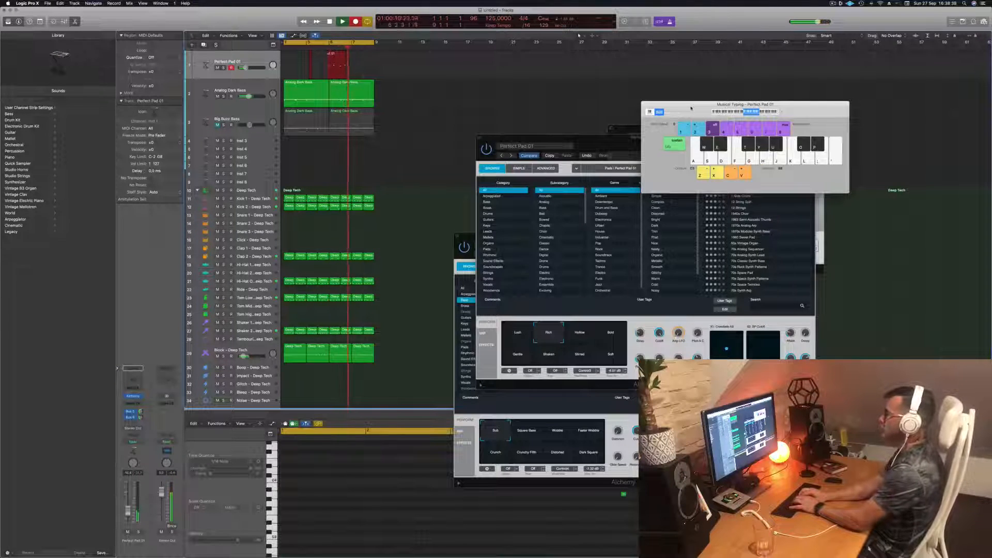
{"action": "key", "text": "u"}
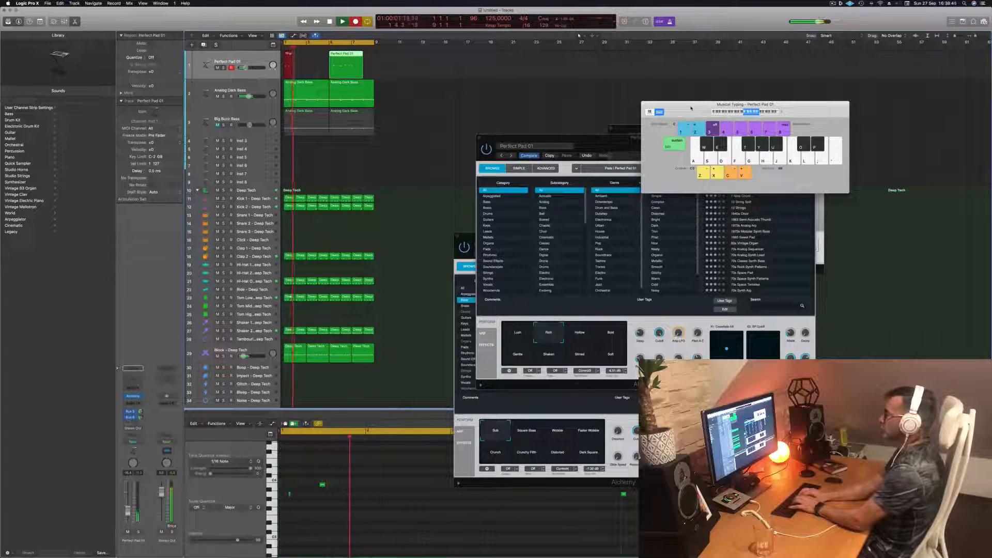
{"action": "key", "text": "h"}
{"action": "key", "text": "g"}
{"action": "key", "text": "g"}
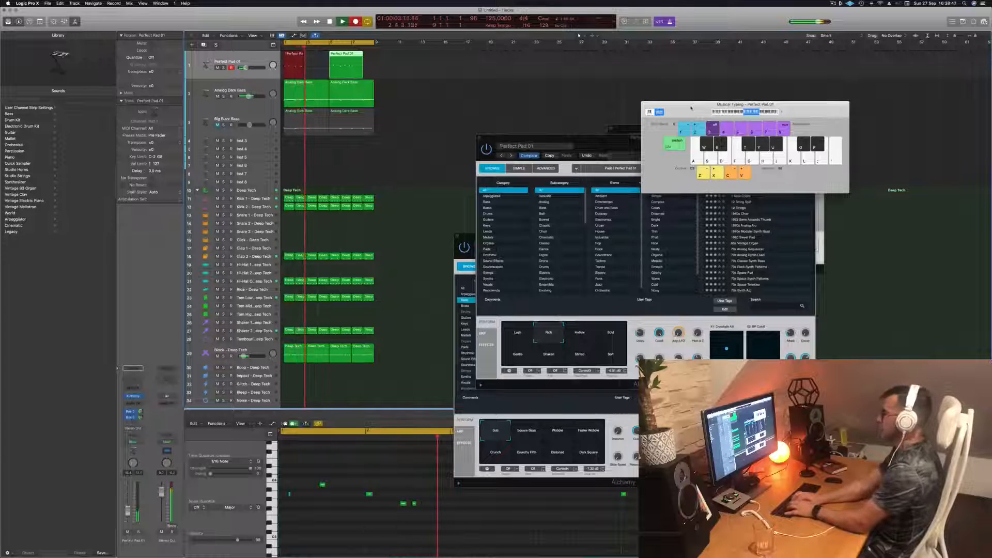
{"action": "key", "text": "s"}
{"action": "key", "text": "g"}
{"action": "key", "text": "d"}
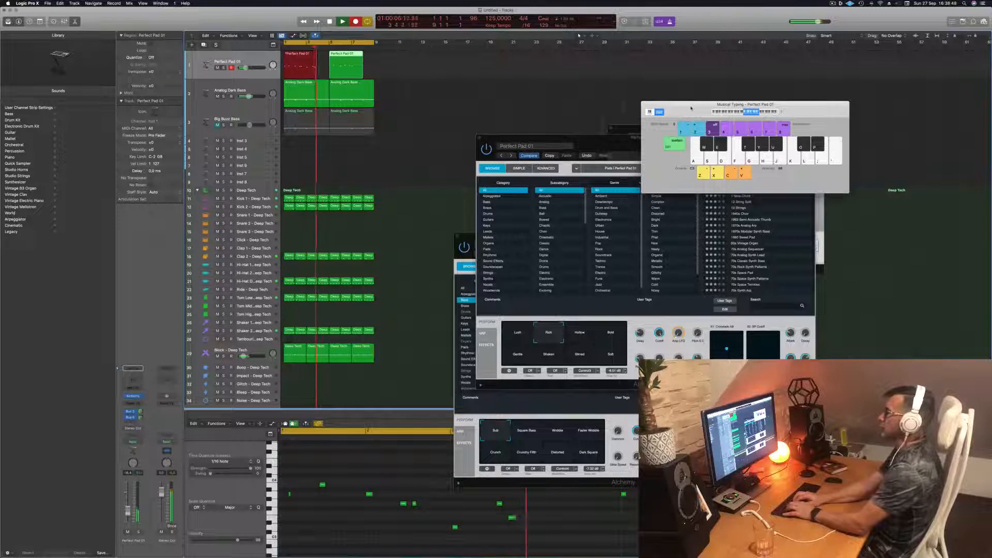
{"action": "key", "text": "space"}
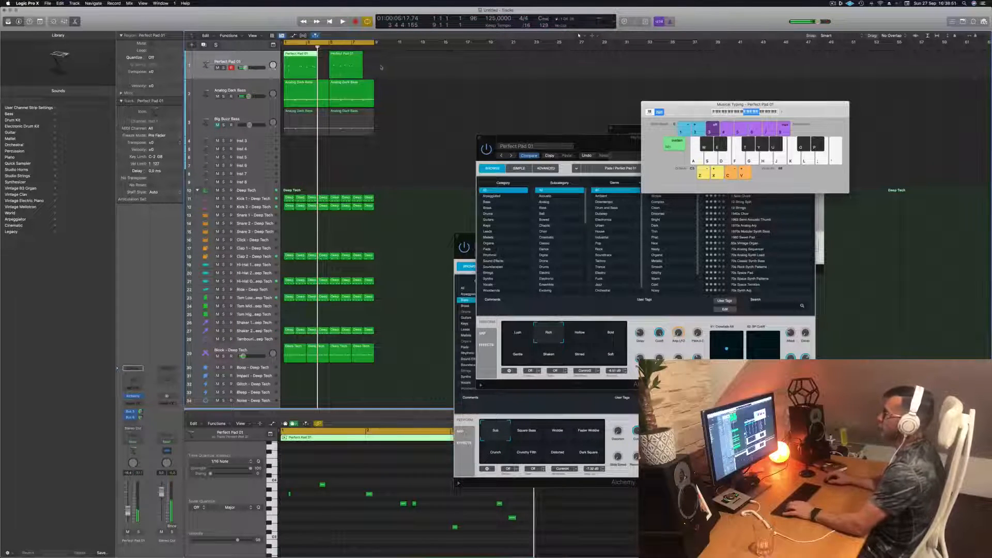
{"action": "left_click_drag", "start_coordinate": [381, 68], "coordinate": [317, 71]}
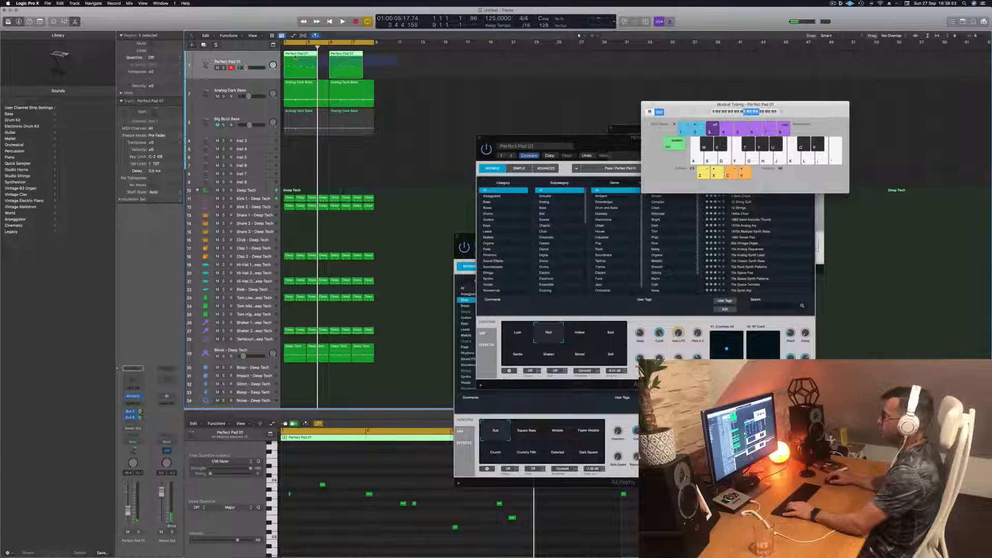
{"action": "key", "text": "Delete"}
- Record a new Perfect Pad 01 part across the whole eight-bar loop, built mainly on one repeated note, and stop the recording
{"action": "key", "text": "r"}
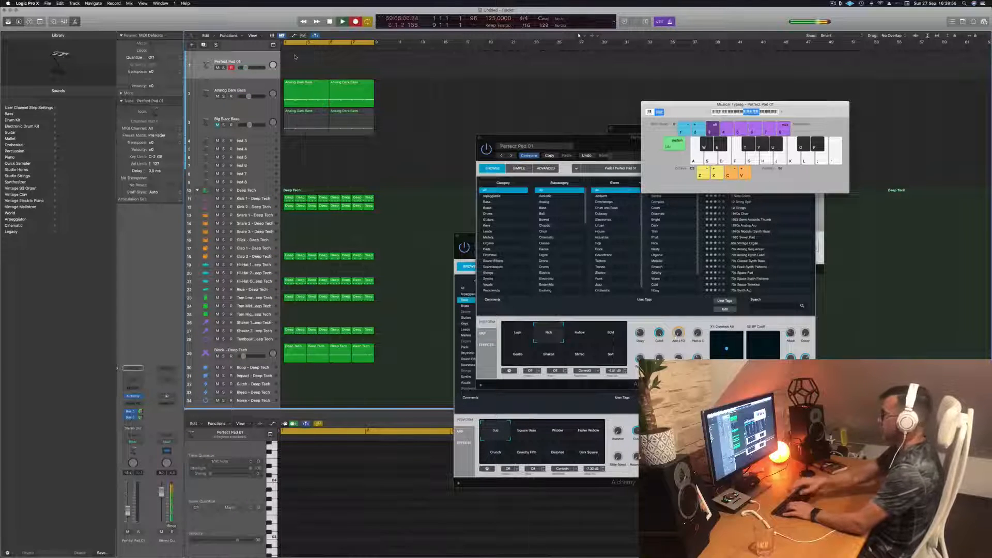
{"action": "key", "text": "d"}
{"action": "key", "text": "f"}
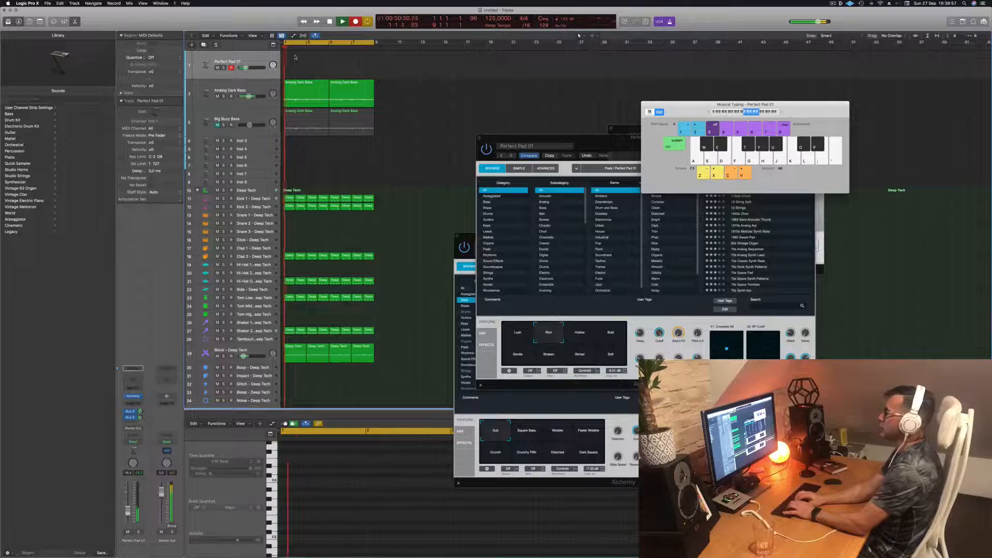
{"action": "key", "text": "s"}
{"action": "key", "text": "s"}
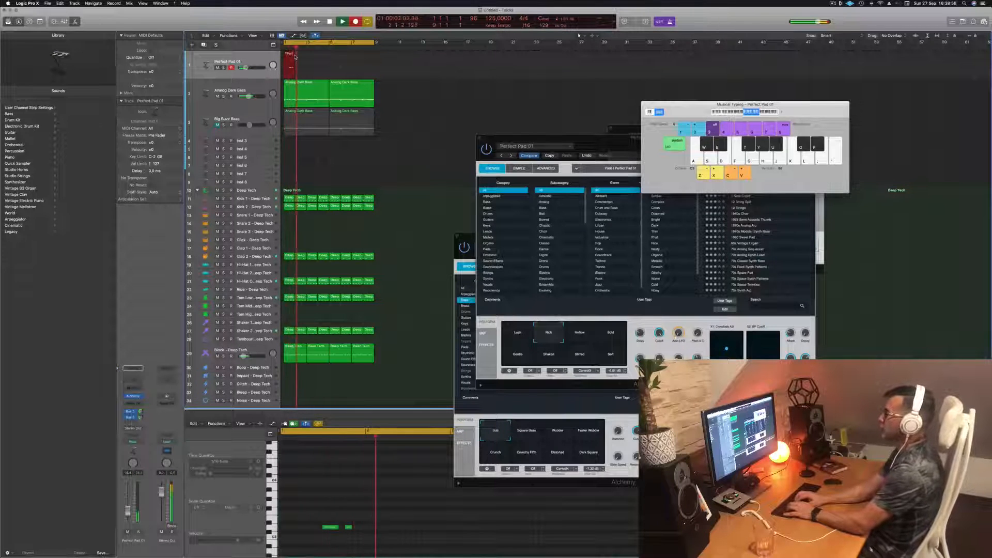
{"action": "key", "text": "s"}
{"action": "key", "text": "s"}
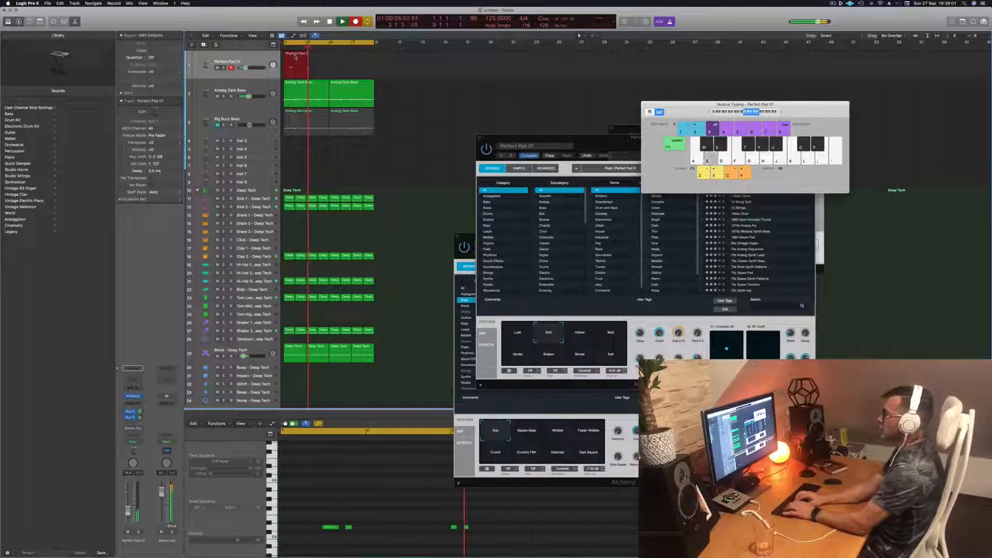
{"action": "key", "text": "s"}
{"action": "key", "text": "s"}
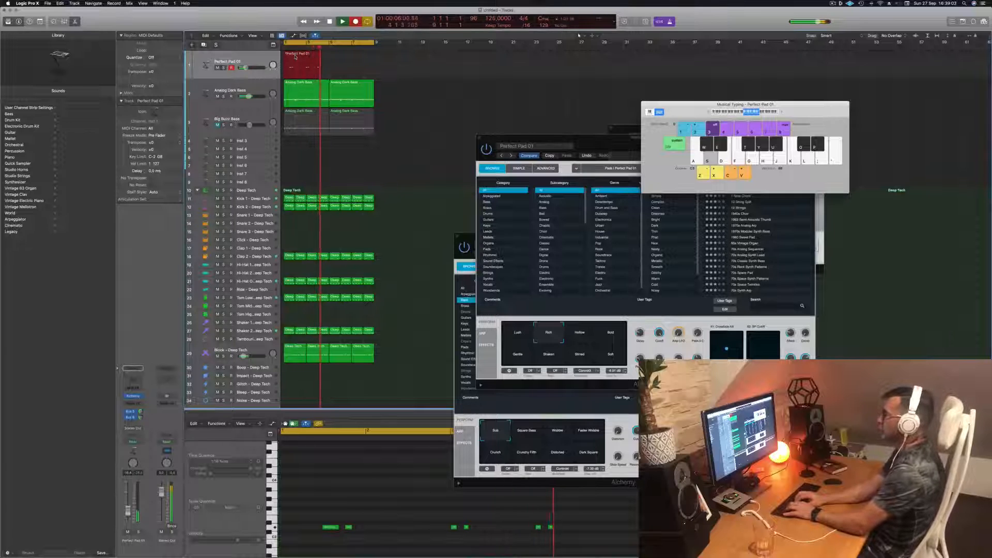
{"action": "key", "text": "s"}
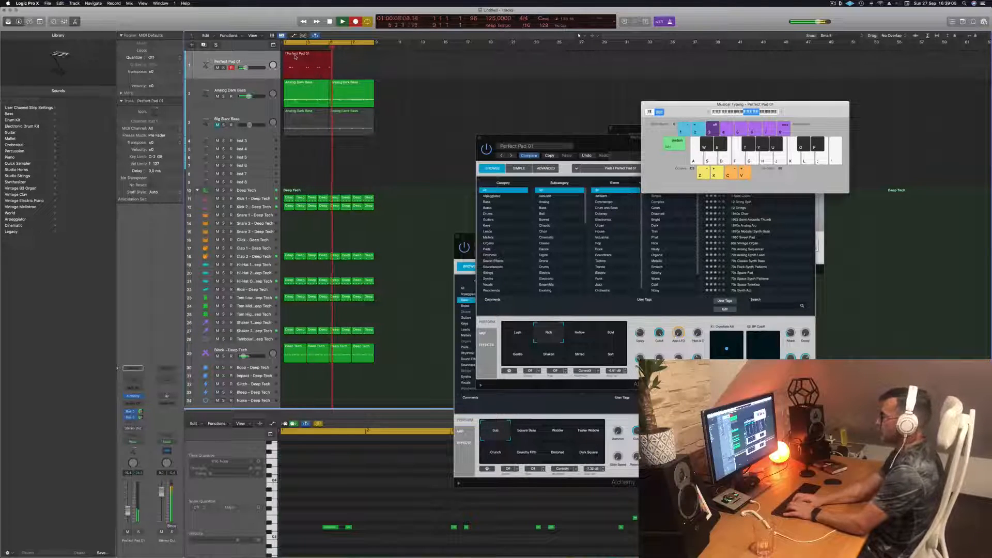
{"action": "key", "text": "s"}
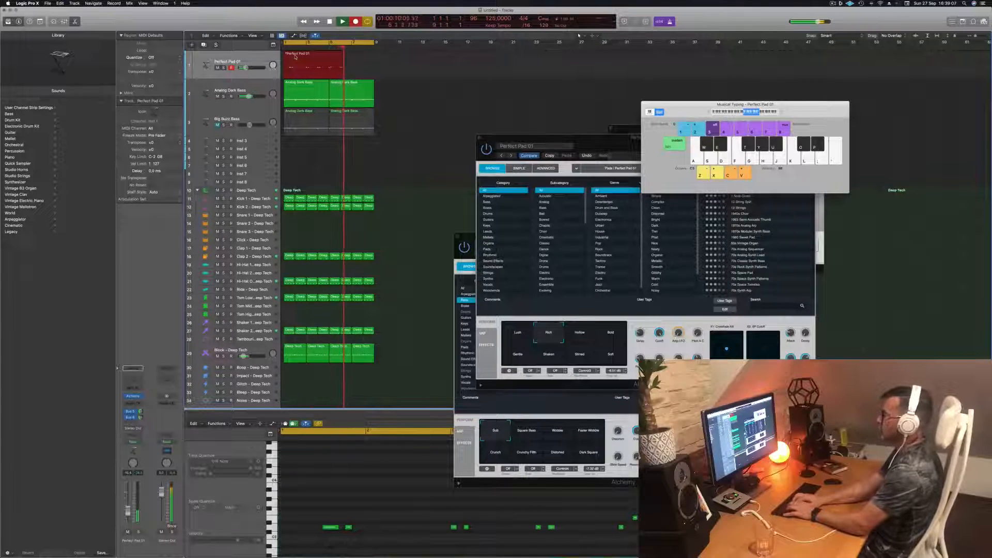
{"action": "key", "text": "g"}
{"action": "key", "text": "f"}
{"action": "key", "text": "h"}
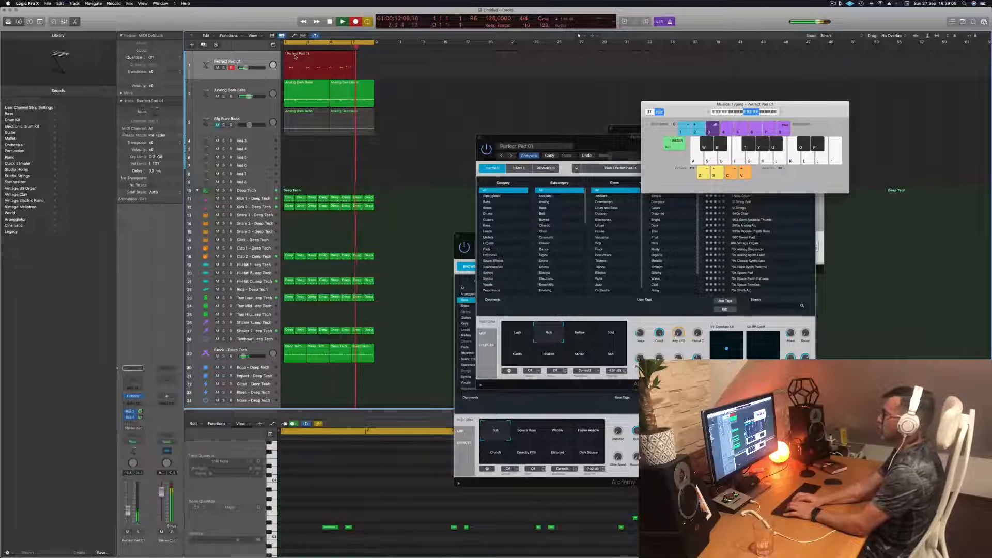
{"action": "key", "text": "s"}
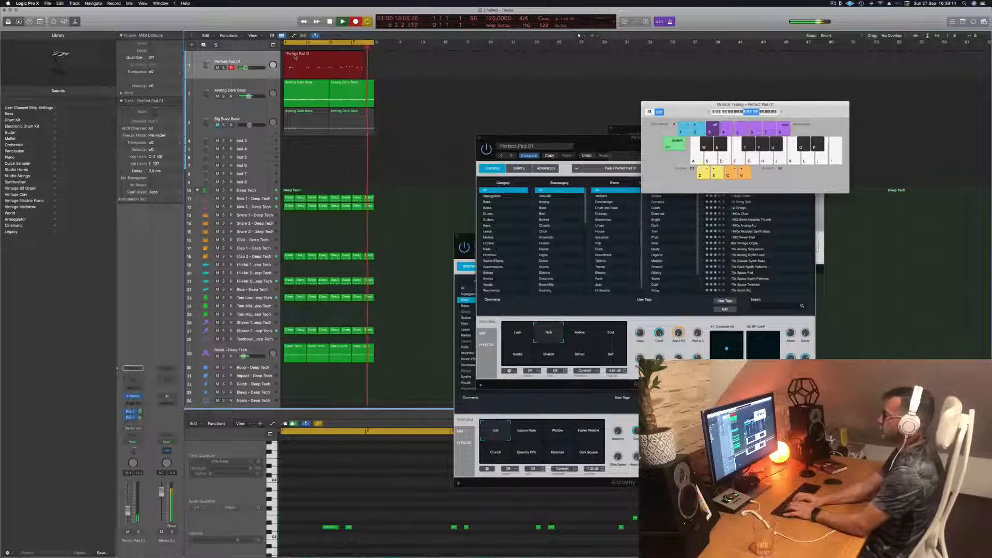
{"action": "key", "text": "space"}
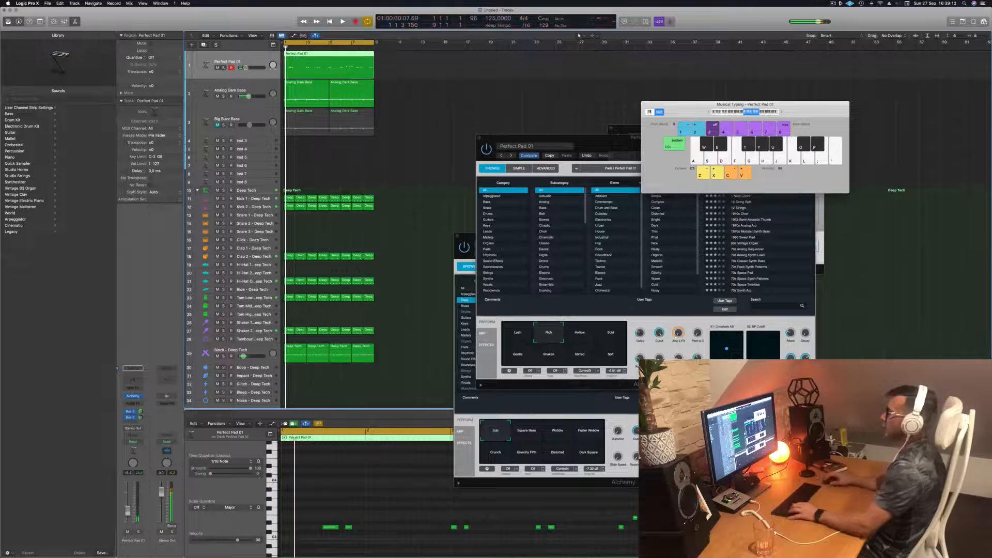
- Split the recorded Perfect Pad 01 region and keep only a two-bar section placed at the start of the loop
{"action": "key", "text": "super+t"}
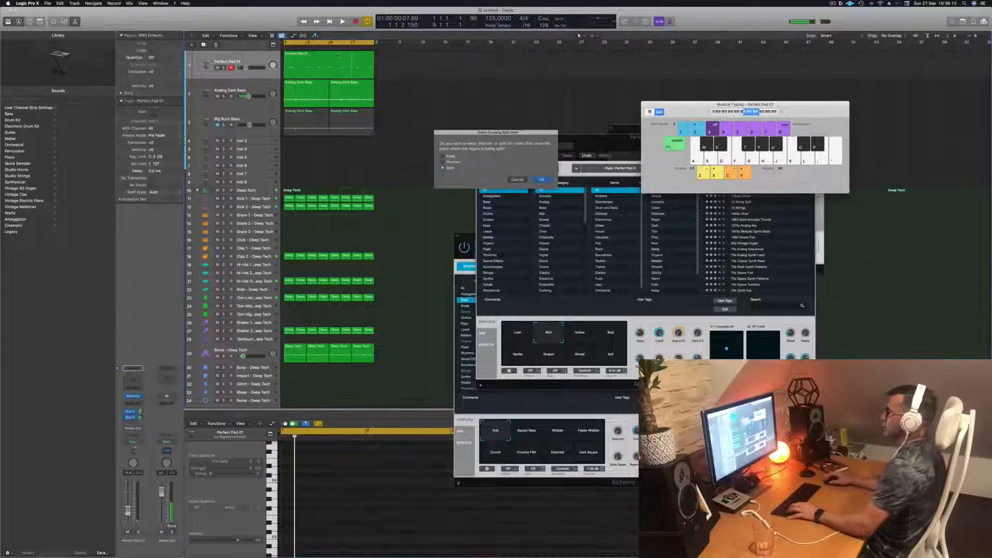
{"action": "left_click", "coordinate": [541, 179]}
{"action": "left_click", "coordinate": [324, 62]}
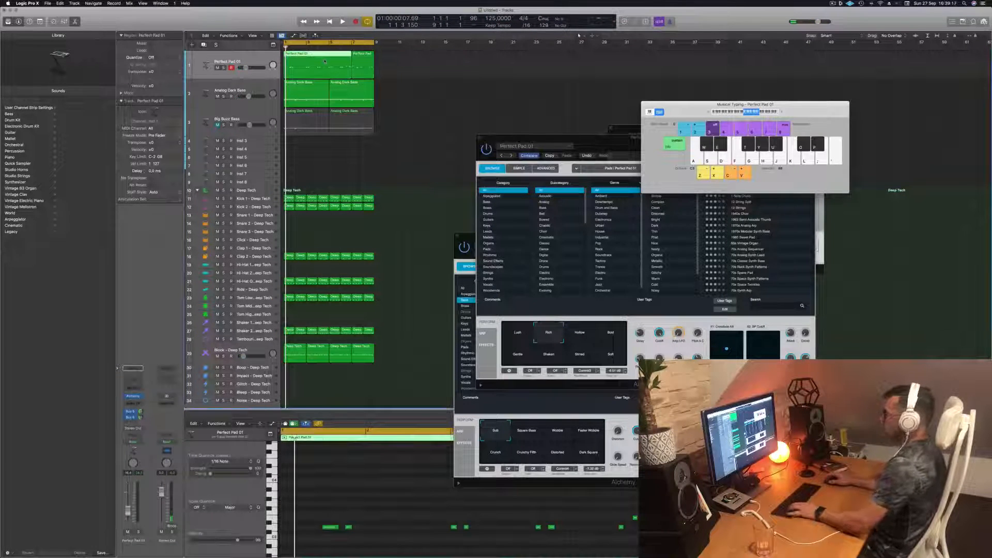
{"action": "left_click_drag", "start_coordinate": [325, 62], "coordinate": [296, 63]}
{"action": "key", "text": "space"}
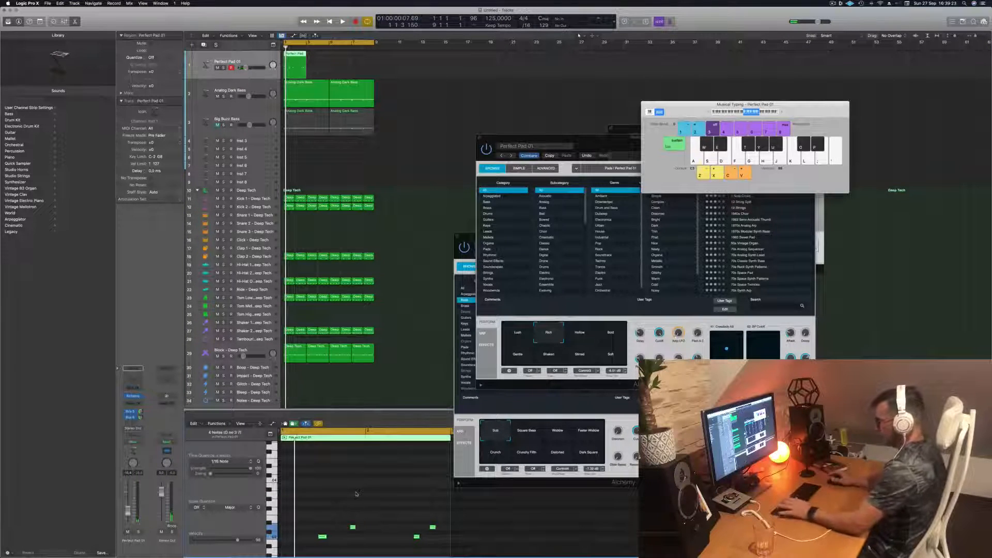
- Adjust the timing of the notes in the two-bar Perfect Pad 01 region while listening to the loop
{"action": "key", "text": "space"}
{"action": "scroll", "coordinate": [347, 494], "scroll_direction": "down", "scroll_amount": 2}
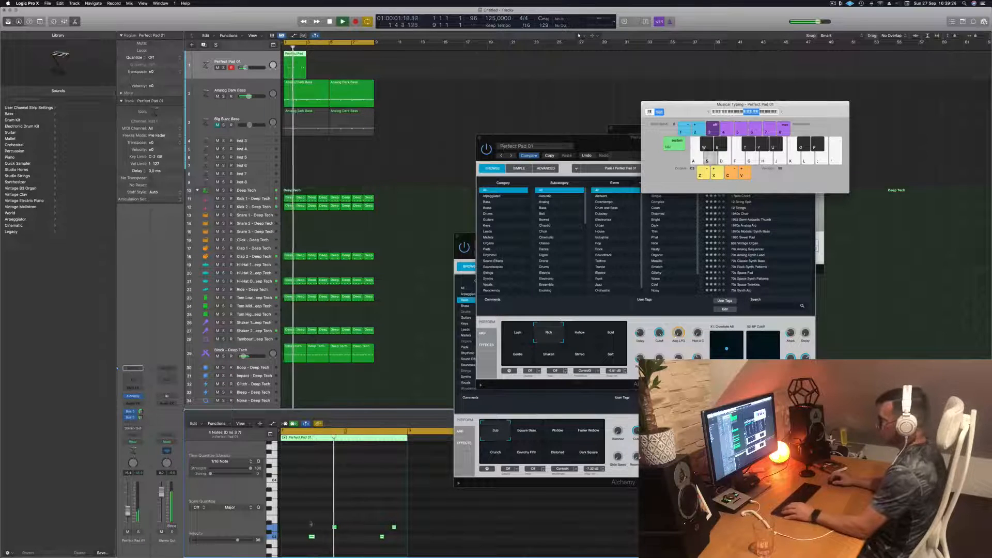
{"action": "left_click", "coordinate": [313, 535]}
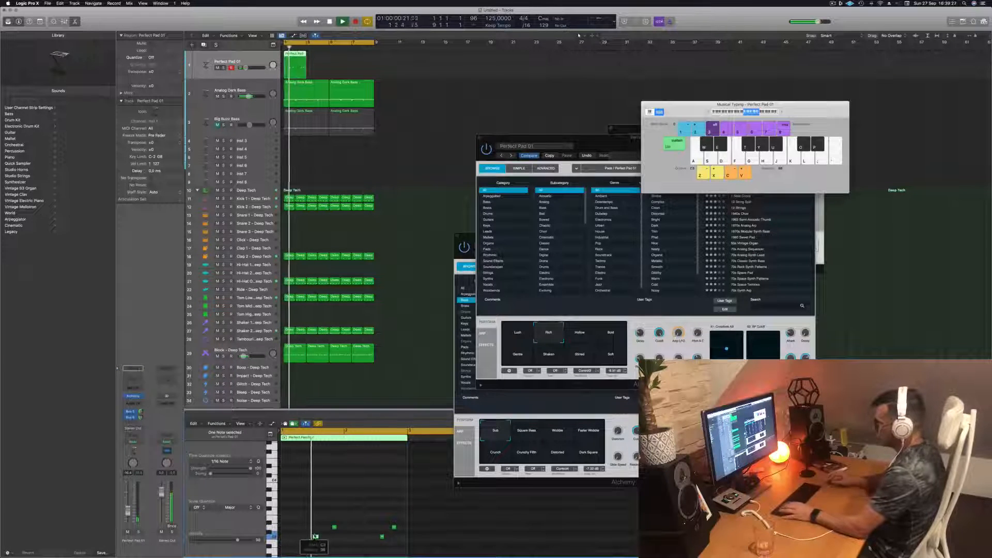
{"action": "key", "text": "space"}
{"action": "key", "text": "space"}
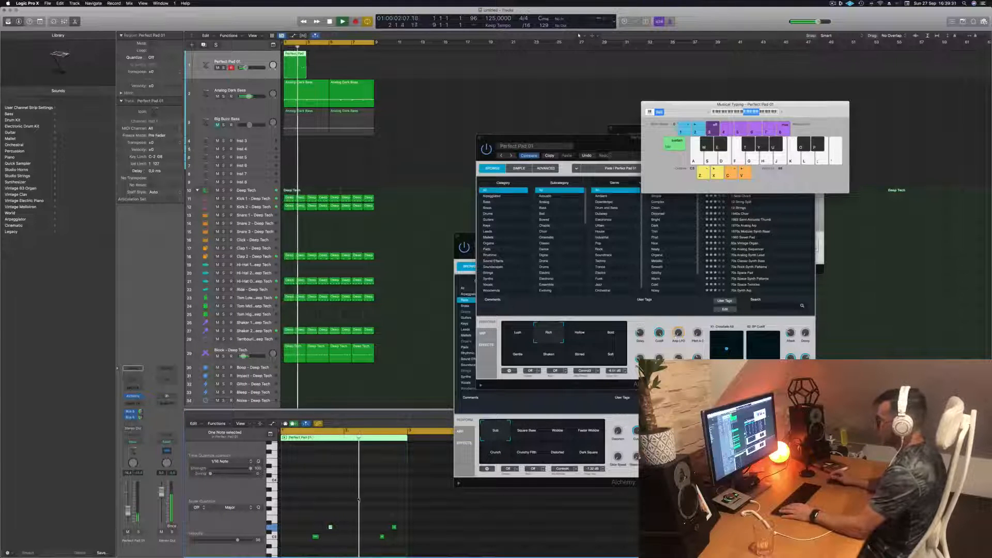
{"action": "left_click_drag", "start_coordinate": [368, 520], "coordinate": [396, 541]}
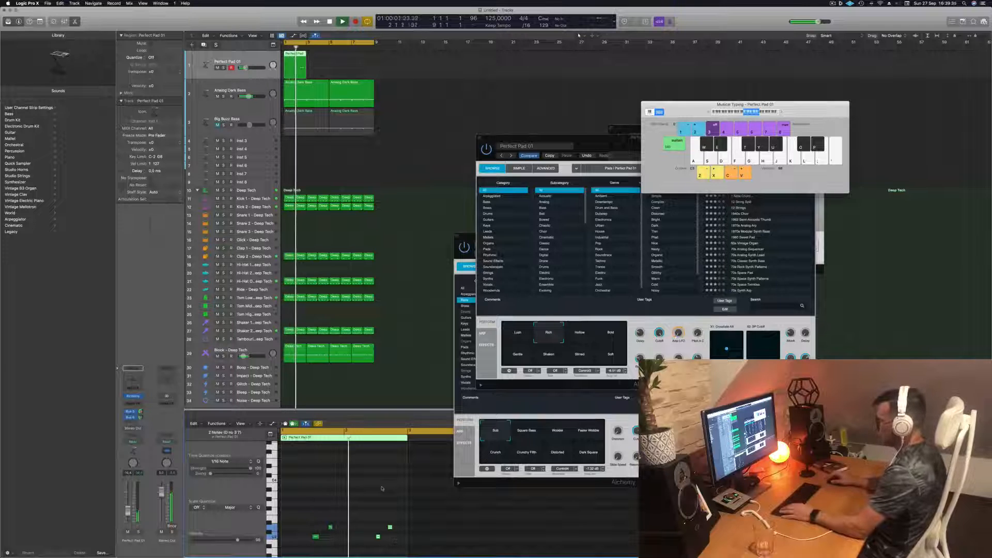
- Stop playback and delete the two-bar Perfect Pad 01 region
{"action": "left_click", "coordinate": [296, 68]}
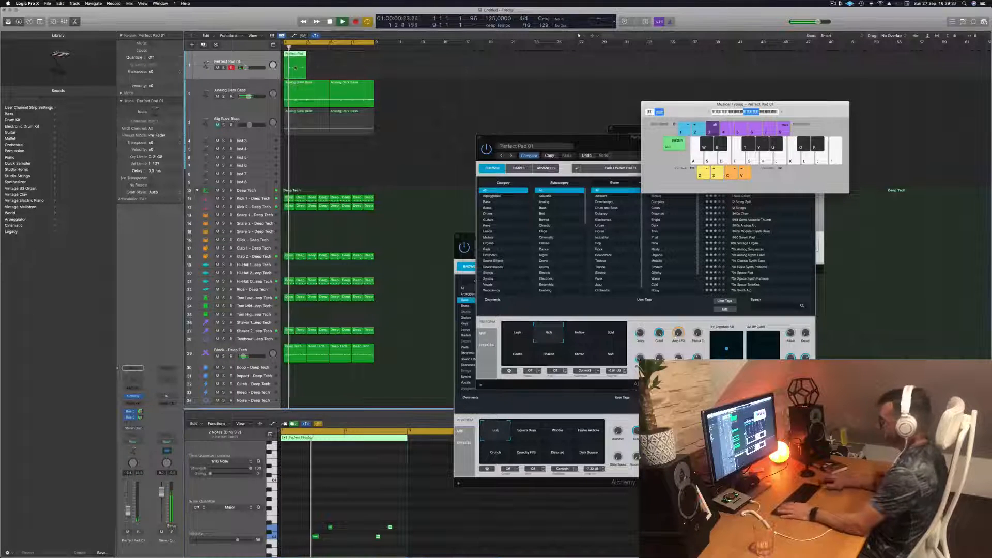
{"action": "key", "text": "space"}
{"action": "key", "text": "Delete"}
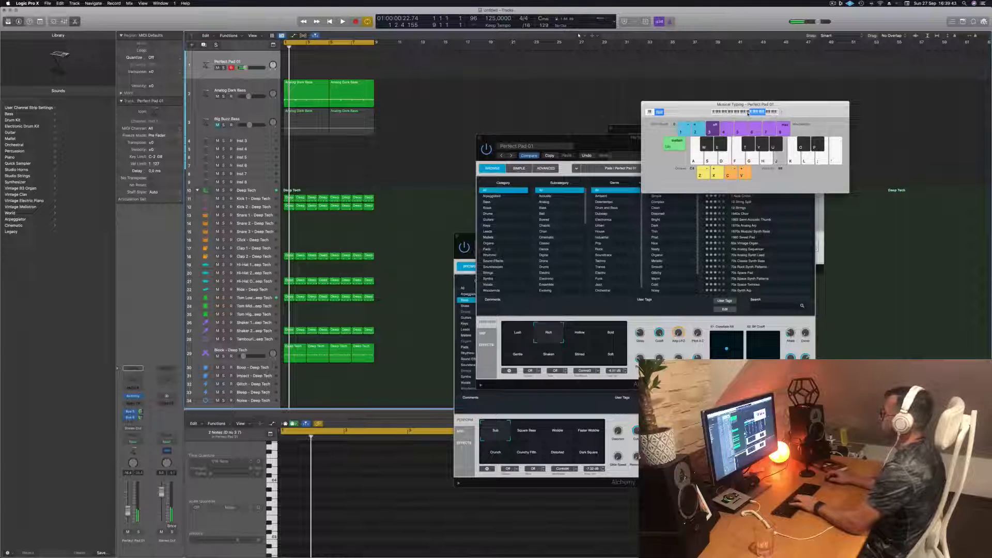
- Try the Hollow and Bold sounds of Perfect Pad 01, choose Lush, and rearrange the Musical Typing and Alchemy windows
{"action": "left_click", "coordinate": [581, 335]}
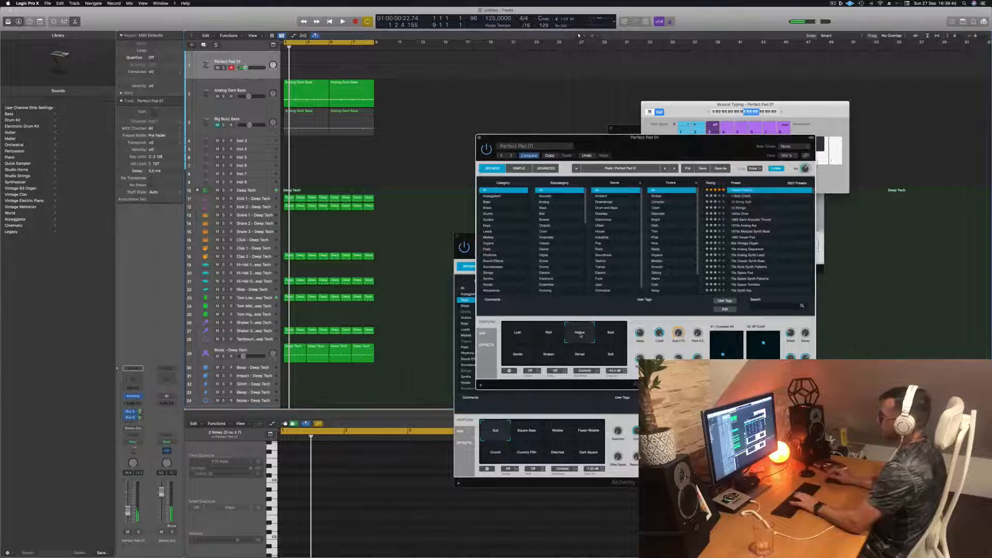
{"action": "left_click", "coordinate": [610, 333]}
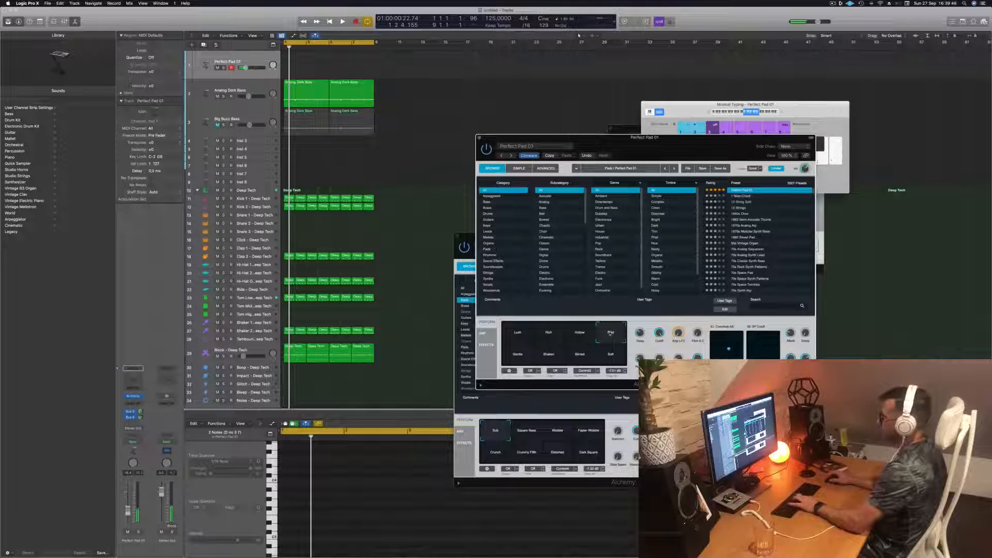
{"action": "left_click", "coordinate": [514, 335]}
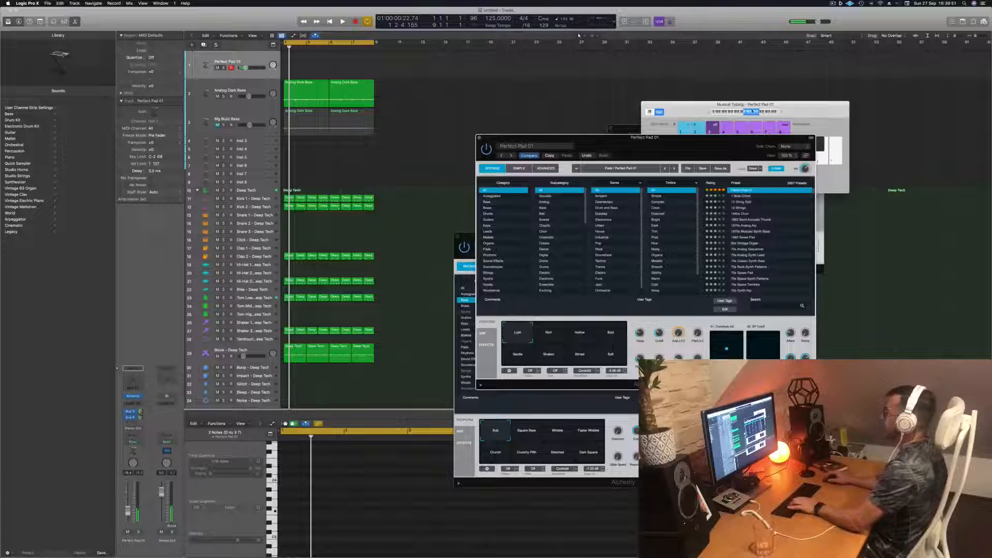
{"action": "left_click_drag", "start_coordinate": [752, 111], "coordinate": [806, 106]}
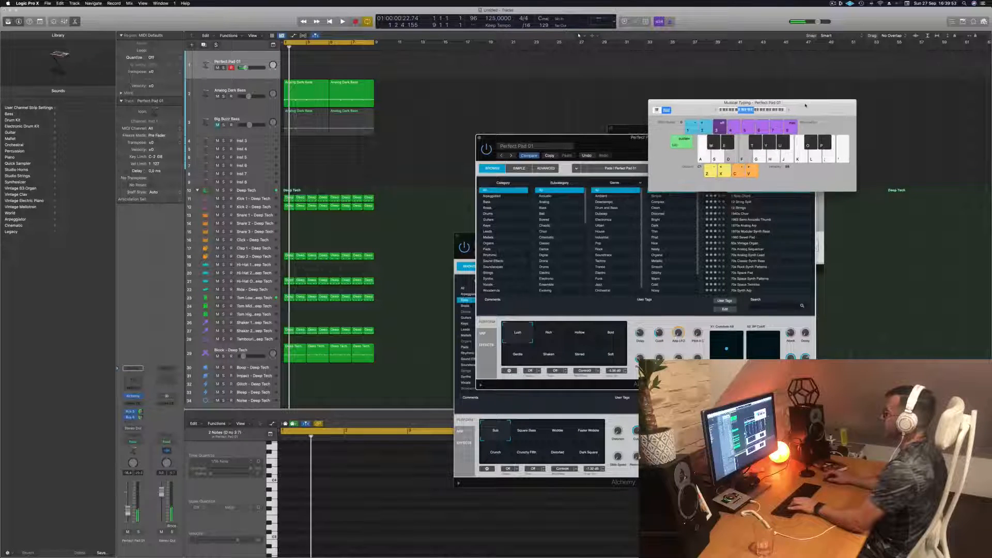
{"action": "left_click_drag", "start_coordinate": [603, 139], "coordinate": [735, 171]}
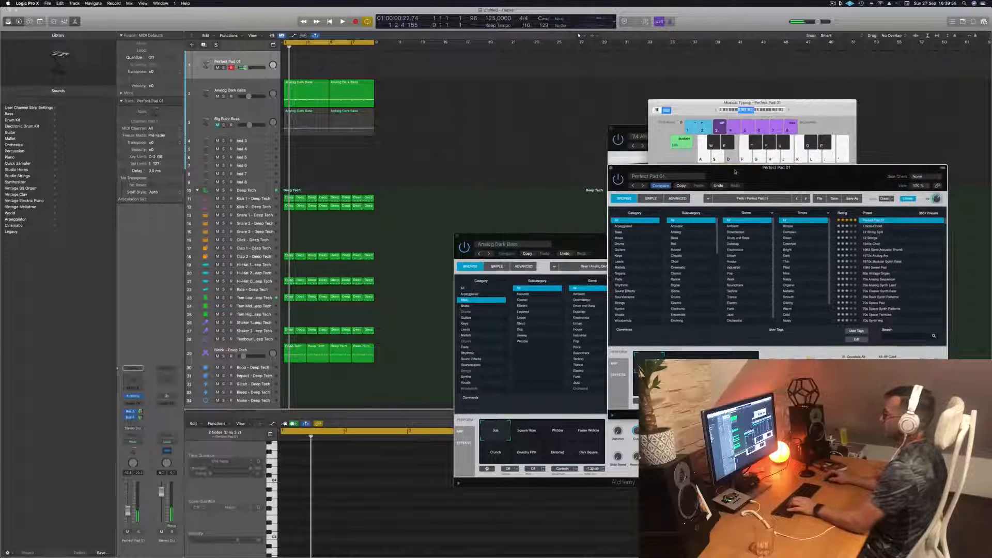
- Raise the Musical Typing octave and record a Perfect Pad 01 part with one bar-long note of the same pitch every two bars
{"action": "key", "text": "space"}
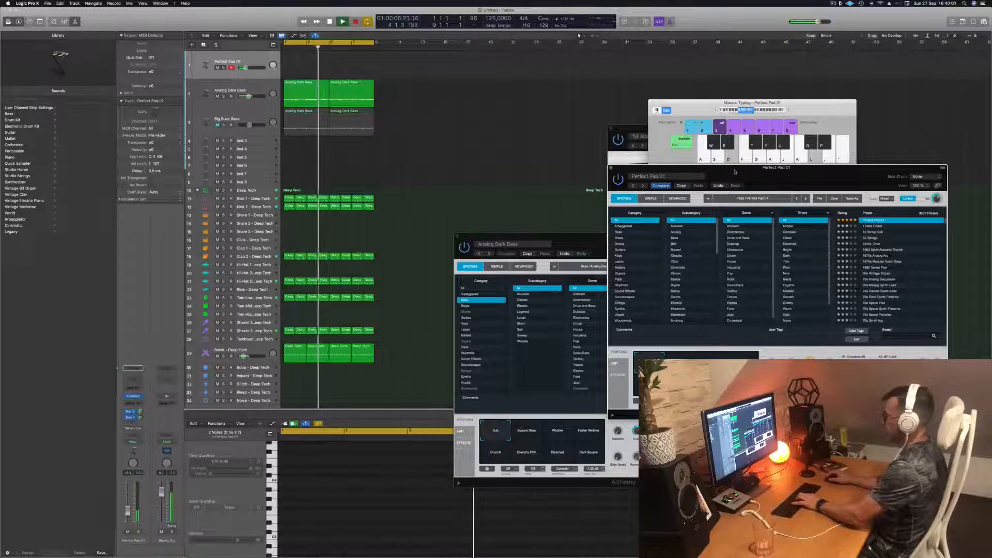
{"action": "left_click", "coordinate": [786, 111]}
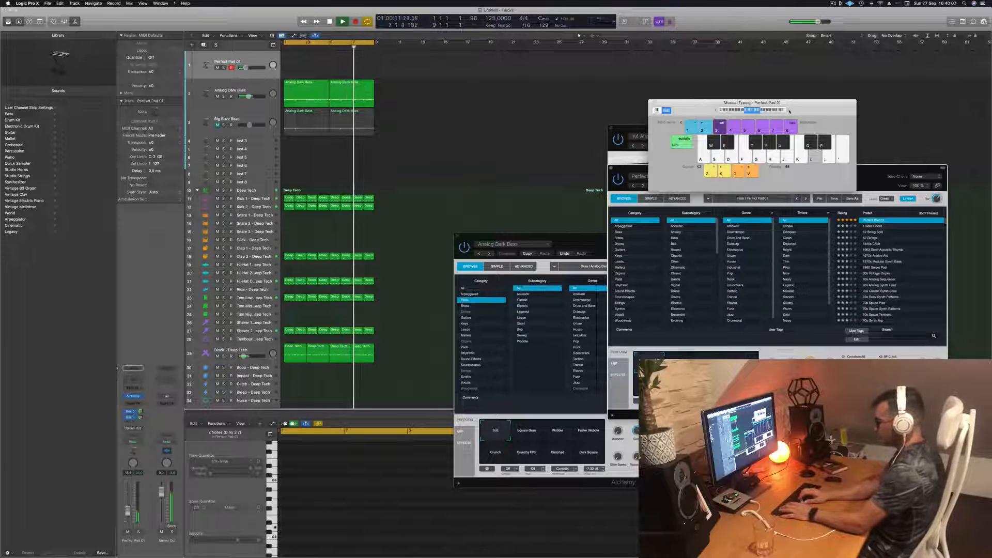
{"action": "key", "text": "r"}
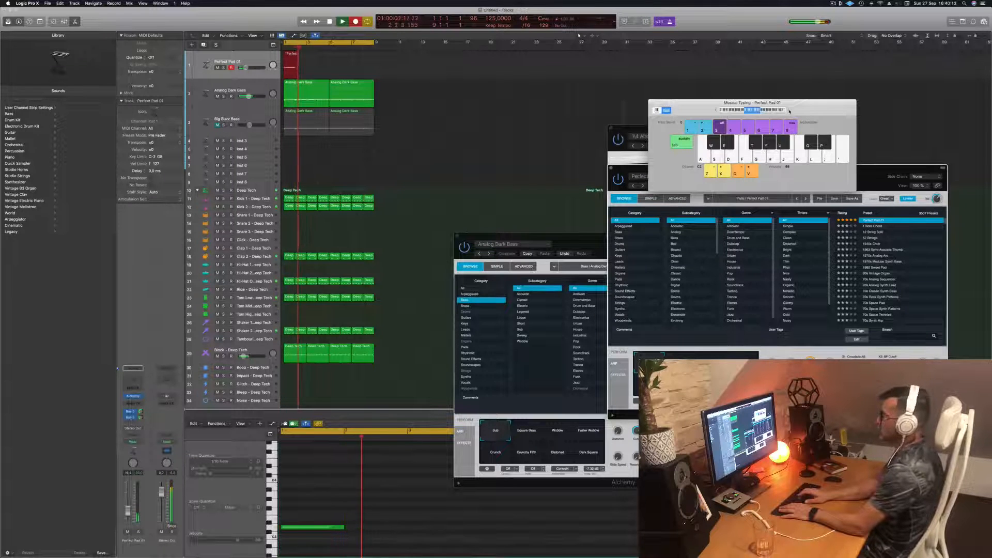
{"action": "key", "text": "l"}
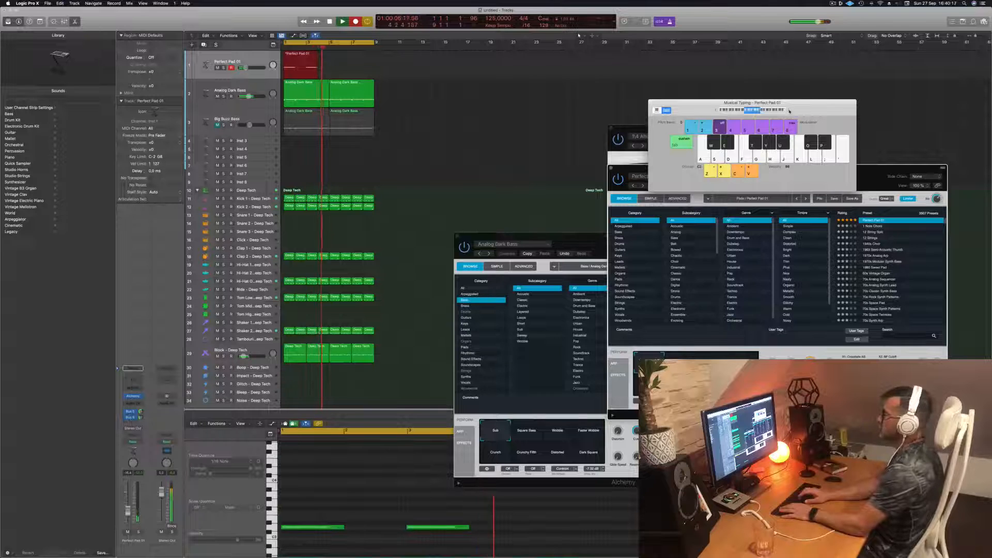
{"action": "key", "text": "l"}
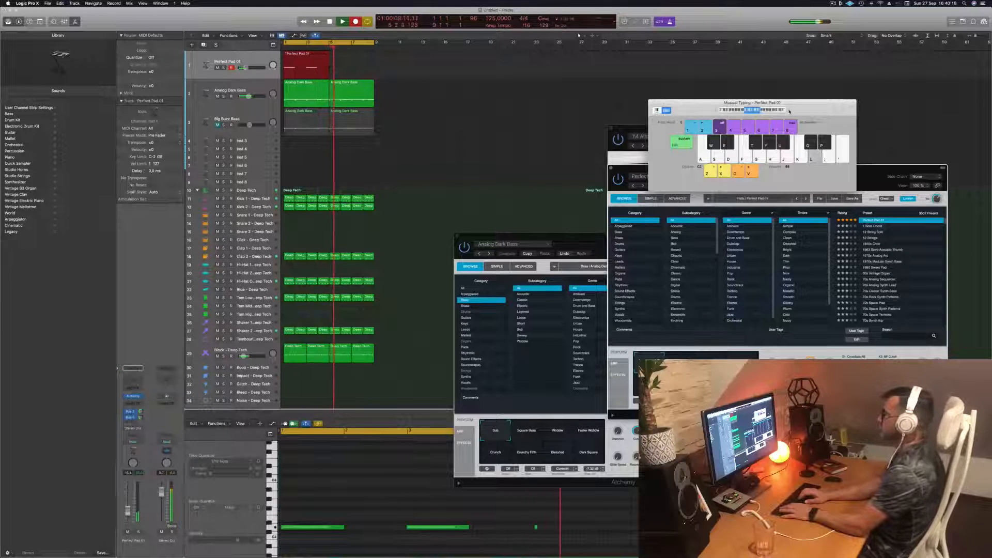
{"action": "key", "text": "space"}
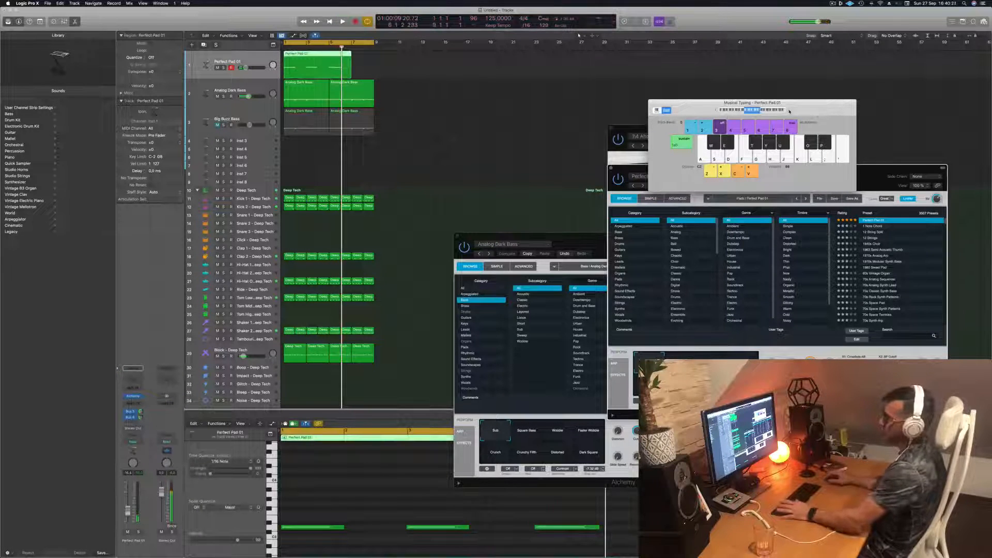
- Shorten the Perfect Pad 01 recording to its first four bars and copy the region to fill the second half of the loop
{"action": "key", "text": "super+a"}
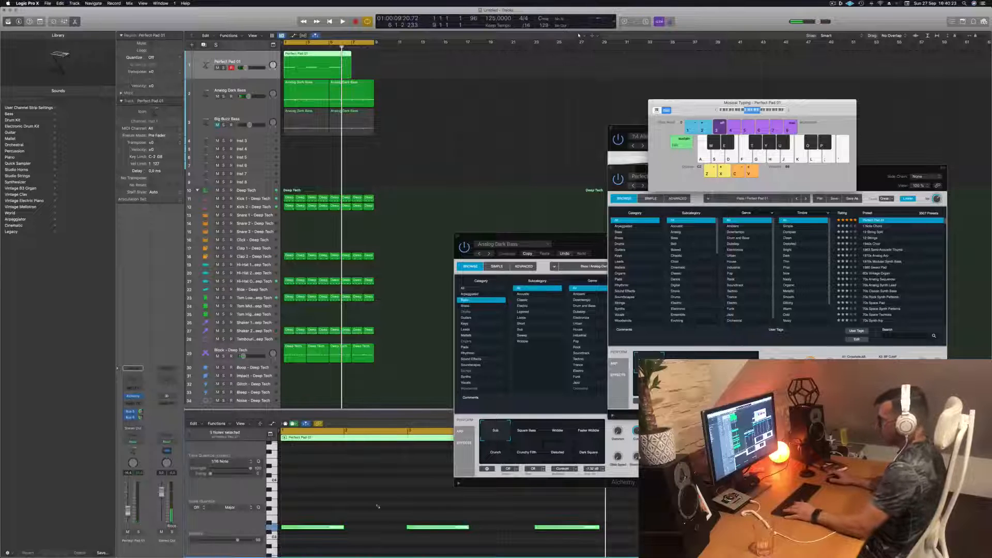
{"action": "key", "text": "Return"}
{"action": "key", "text": "space"}
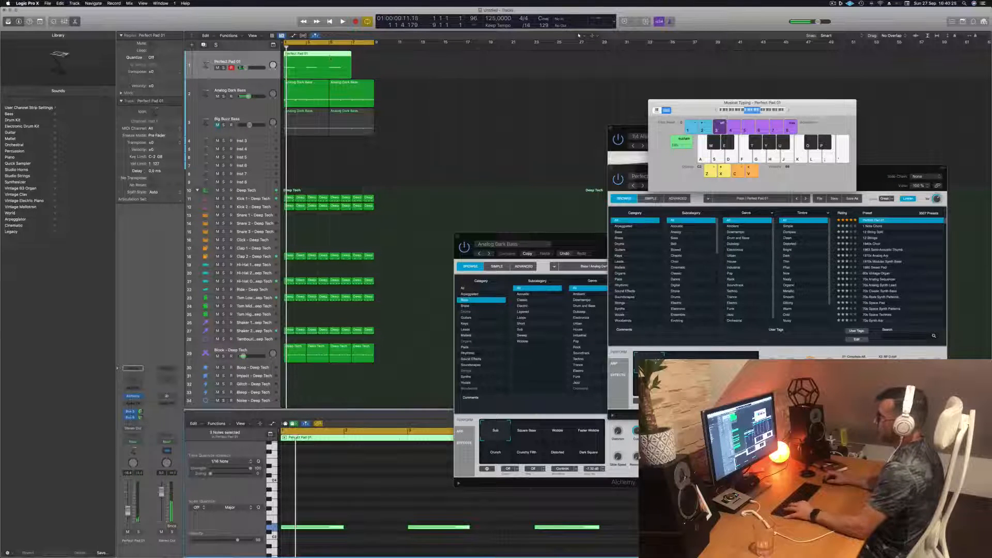
{"action": "left_click", "coordinate": [330, 56], "text": "super"}
{"action": "key", "text": "Delete"}
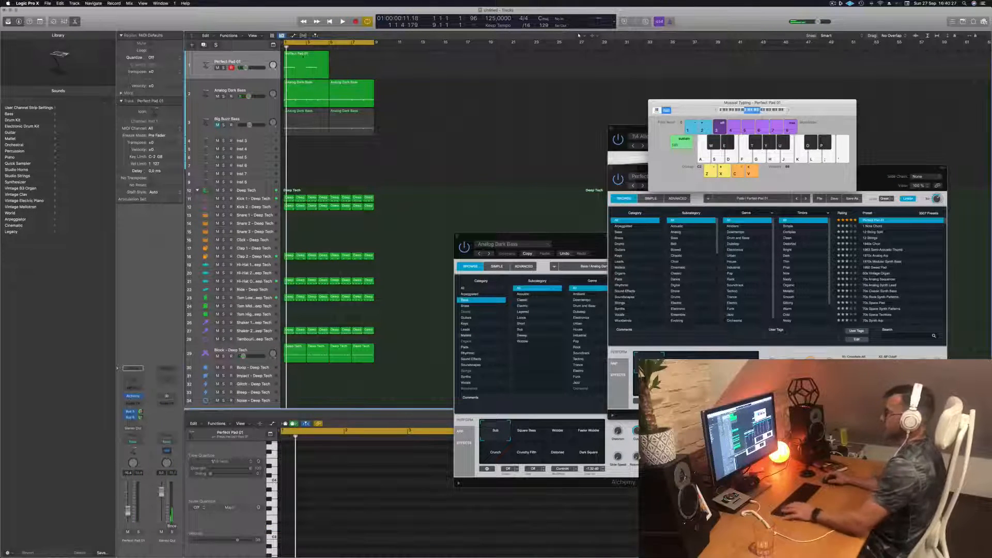
{"action": "left_click", "coordinate": [296, 57]}
{"action": "left_click_drag", "start_coordinate": [296, 57], "coordinate": [342, 60]}
- Play the loop from the start to check how the two Perfect Pad 01 regions sit with the drums and bass
{"action": "key", "text": "space"}
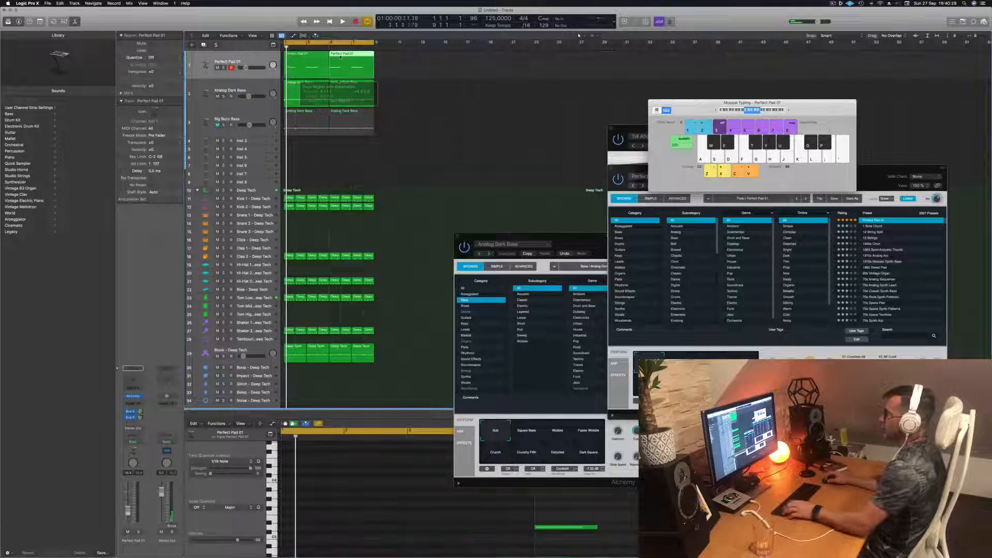
{"action": "left_click", "coordinate": [240, 61]}
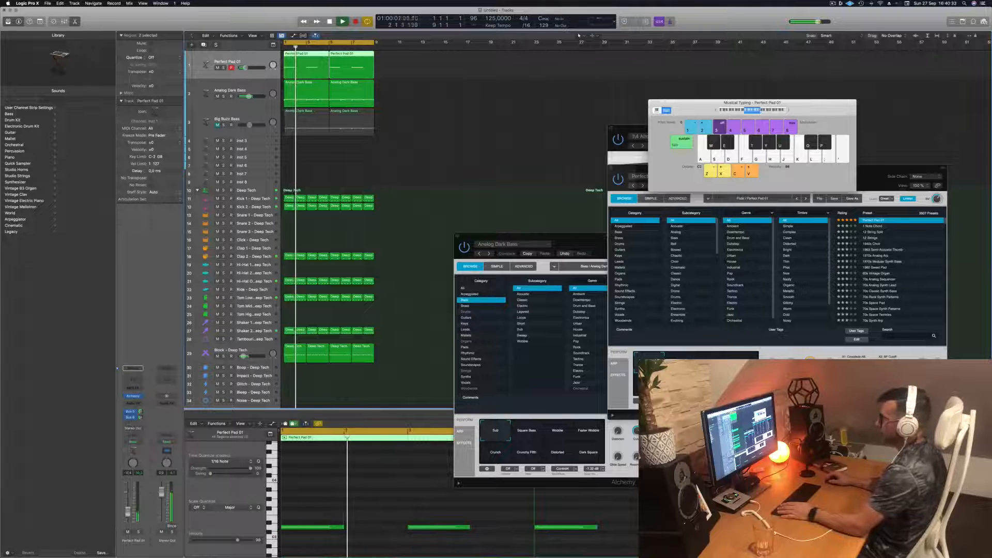
{"action": "left_click", "coordinate": [430, 205]}
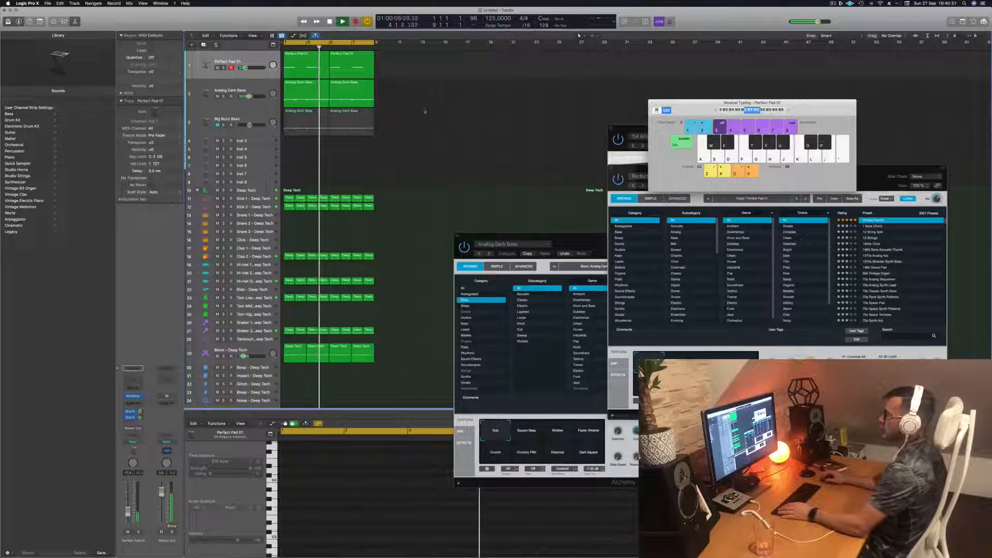
{"action": "left_click", "coordinate": [261, 63]}
{"action": "key", "text": "Return"}
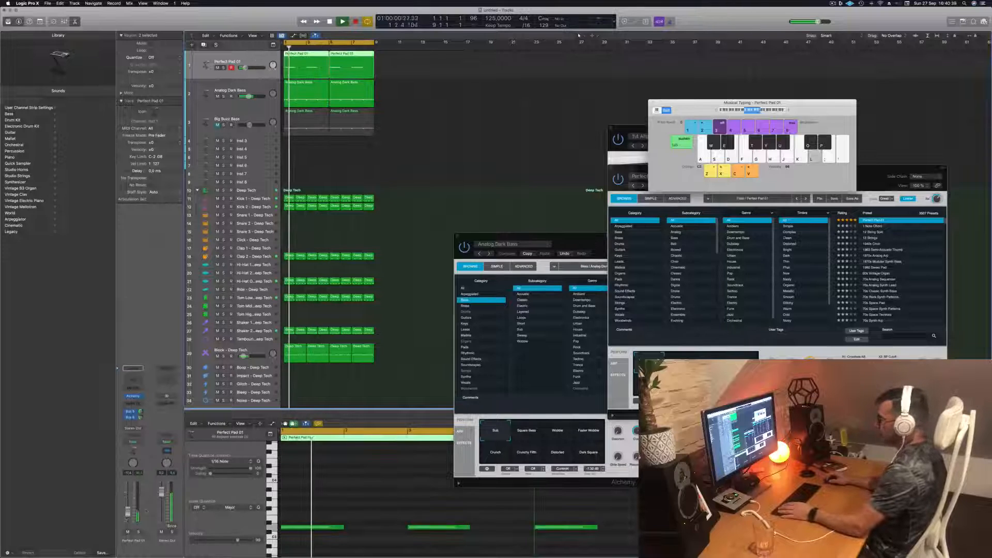
- Compare the Rich, Hollow, Bold and Gentle sounds of Perfect Pad 01 over the loop, return to Lush and close its Alchemy window
{"action": "left_click_drag", "start_coordinate": [898, 170], "coordinate": [794, 108]}
{"action": "left_click", "coordinate": [576, 304]}
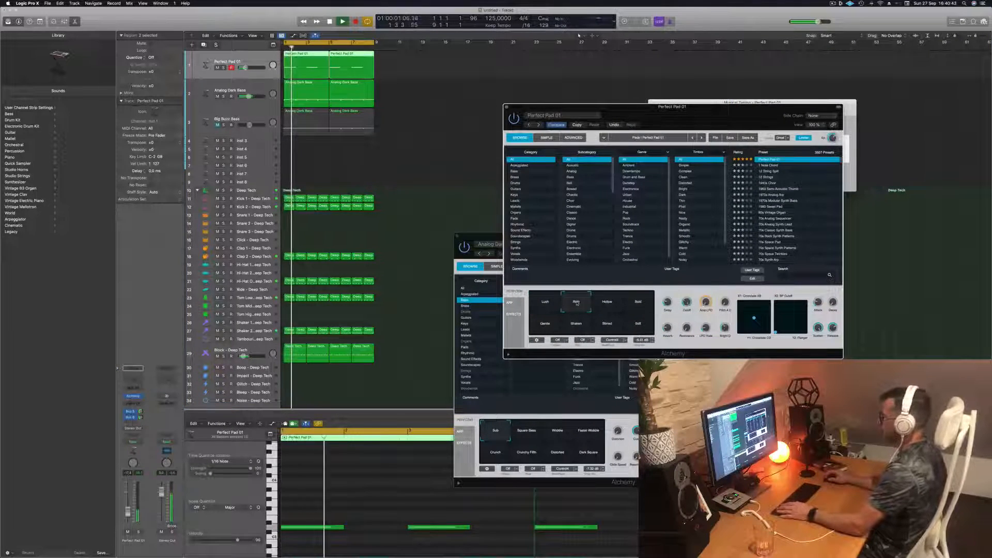
{"action": "left_click", "coordinate": [607, 305]}
{"action": "left_click", "coordinate": [643, 304]}
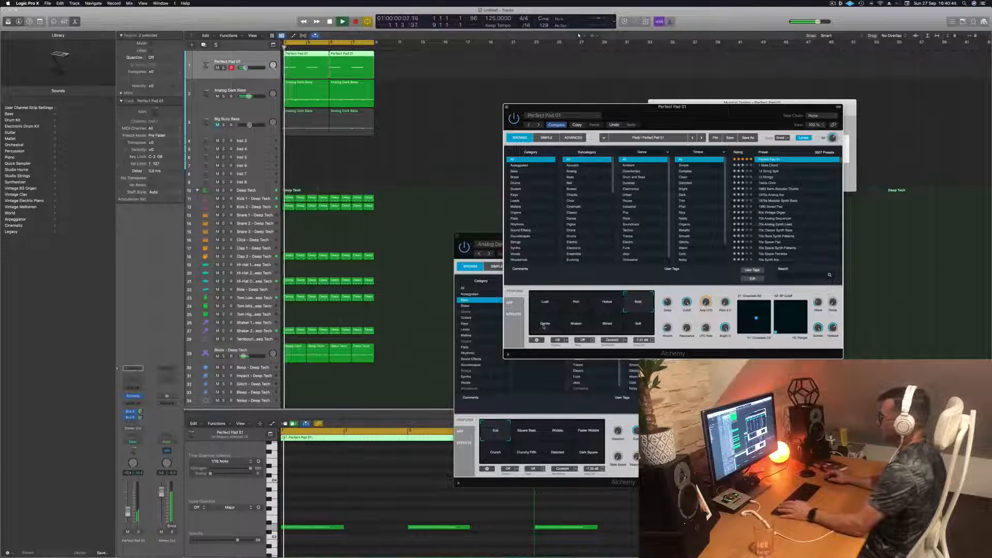
{"action": "left_click", "coordinate": [543, 326]}
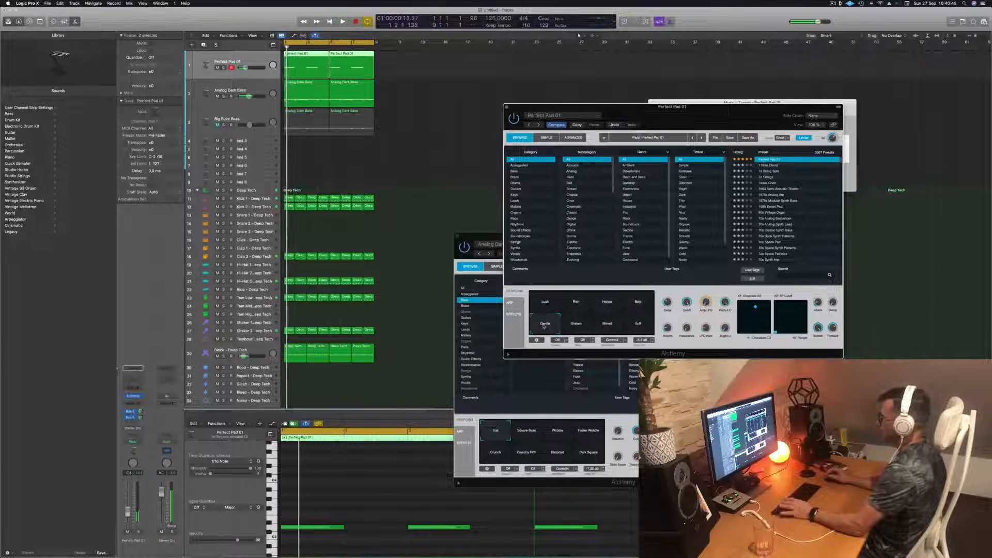
{"action": "left_click", "coordinate": [577, 302]}
{"action": "left_click", "coordinate": [533, 306]}
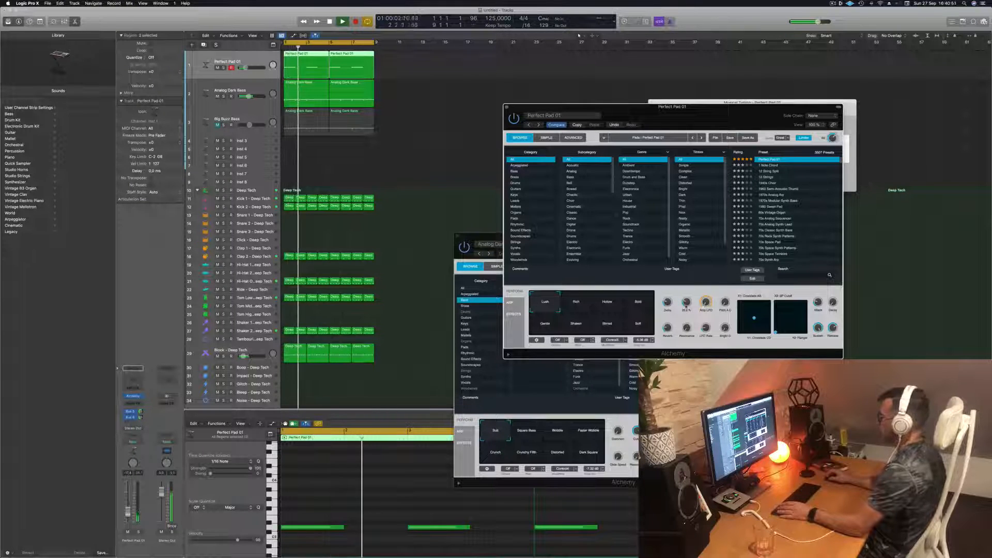
{"action": "left_click", "coordinate": [507, 107]}
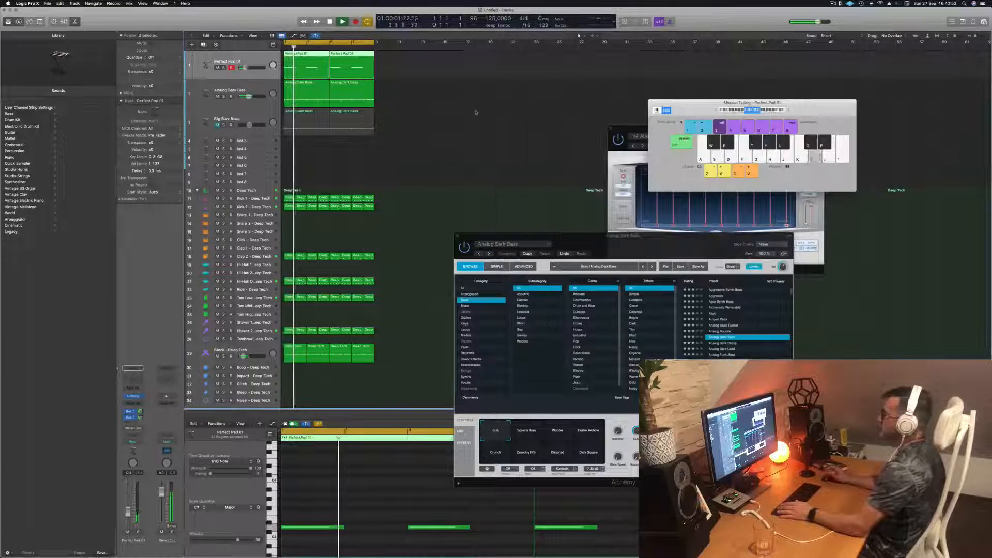
- Copy the first Analog Dark Bass region onto the empty Inst 3 track at the start of the loop
{"action": "scroll", "coordinate": [363, 131], "scroll_direction": "down", "scroll_amount": 1}
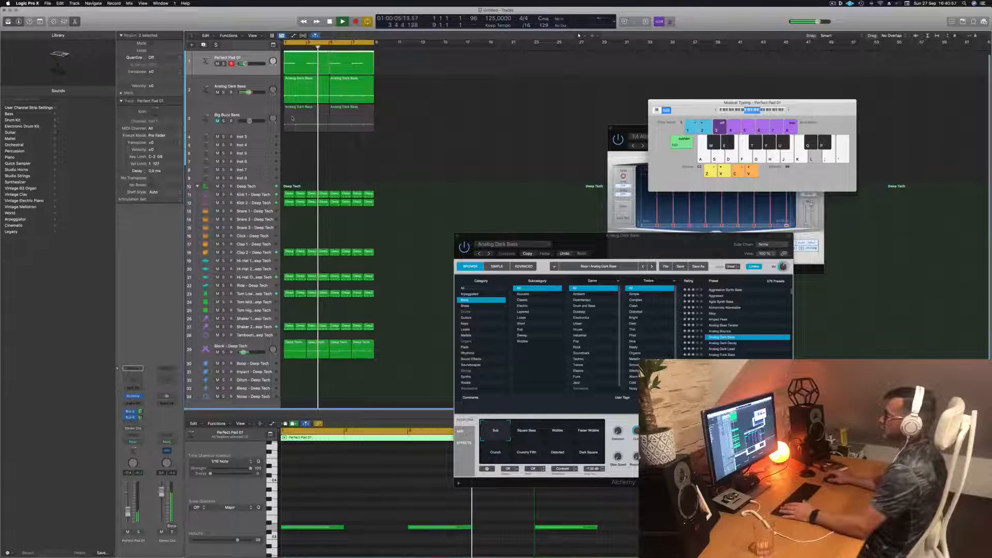
{"action": "left_click", "coordinate": [299, 84]}
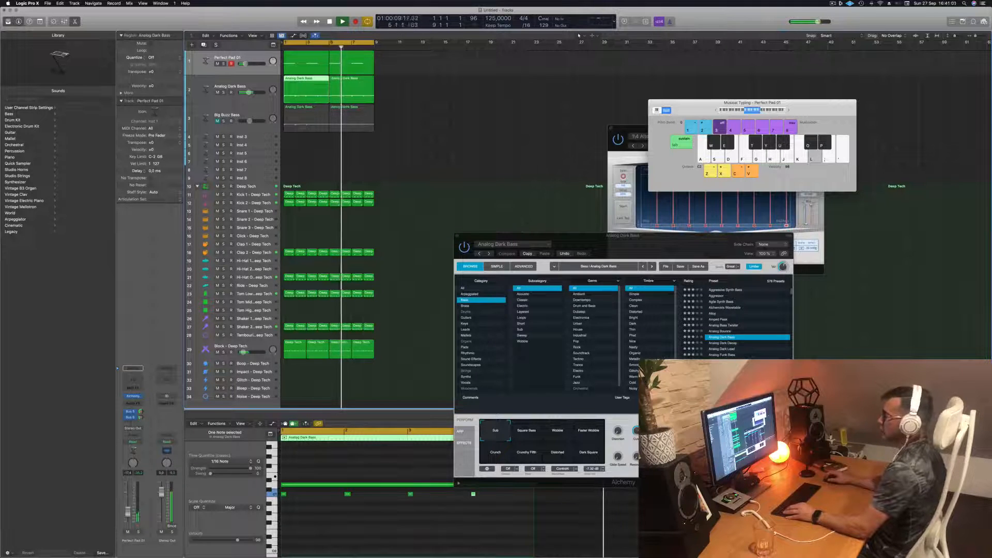
{"action": "left_click_drag", "start_coordinate": [299, 85], "coordinate": [299, 139]}
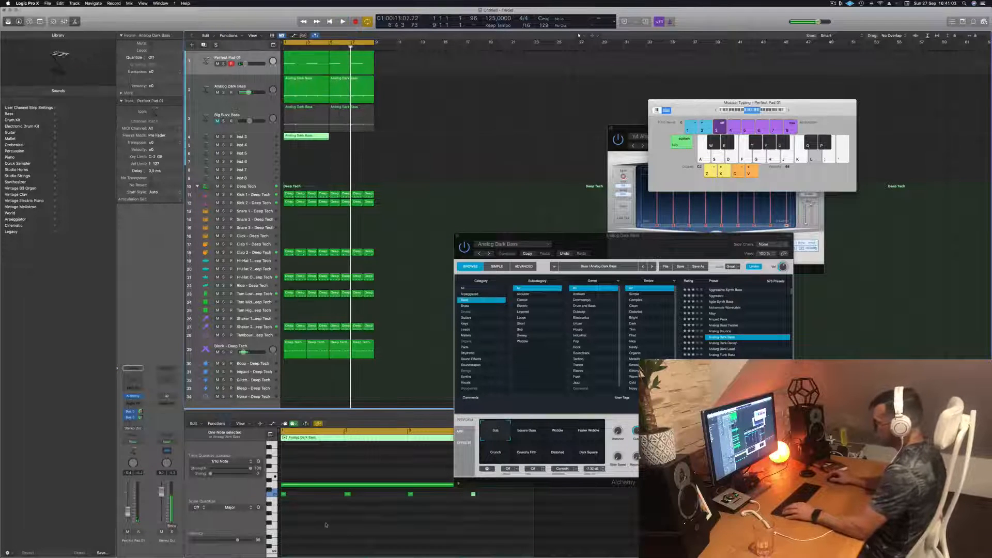
- Reduce the copied bass region on Inst 3 to two short stacked notes placed at bar 2 and play it
{"action": "key", "text": "space"}
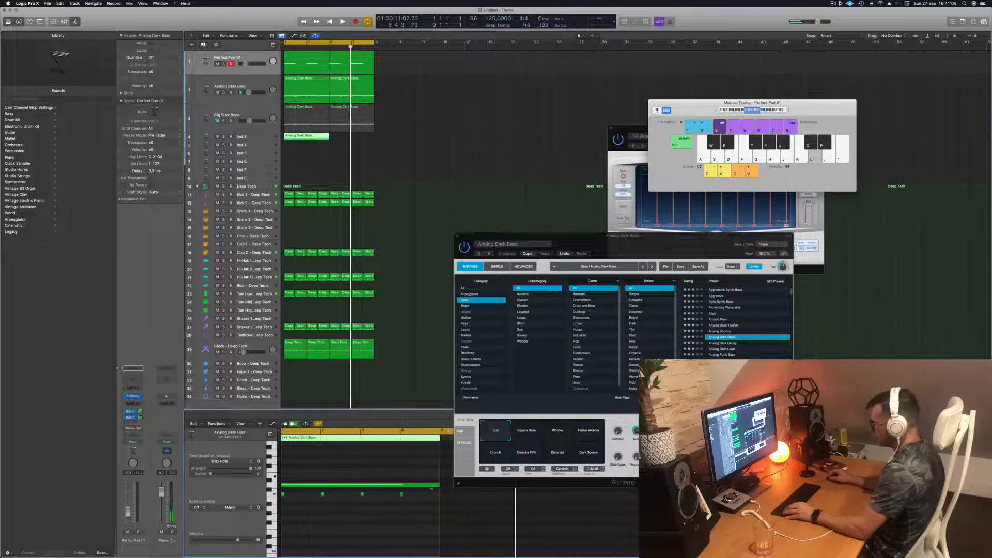
{"action": "left_click_drag", "start_coordinate": [439, 485], "coordinate": [432, 512]}
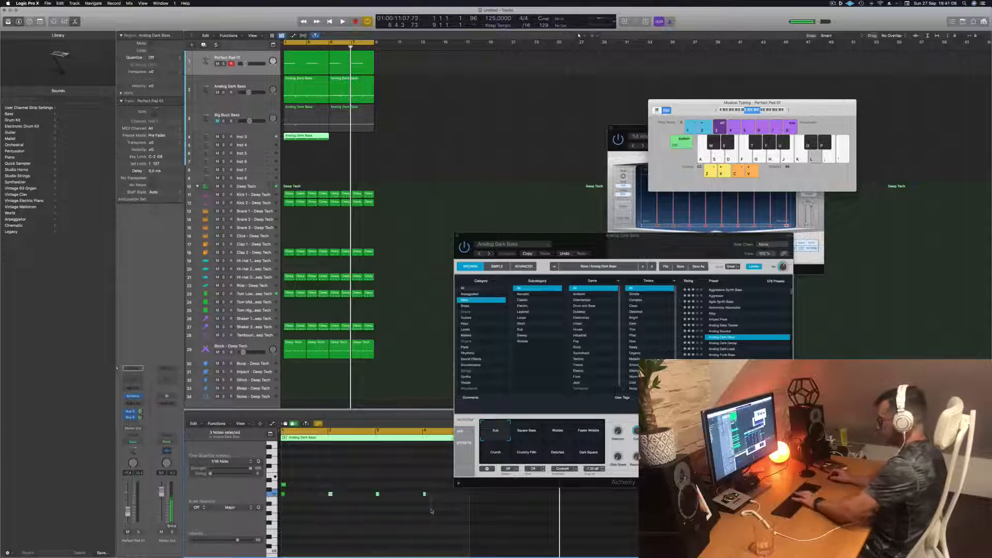
{"action": "left_click_drag", "start_coordinate": [334, 471], "coordinate": [279, 511]}
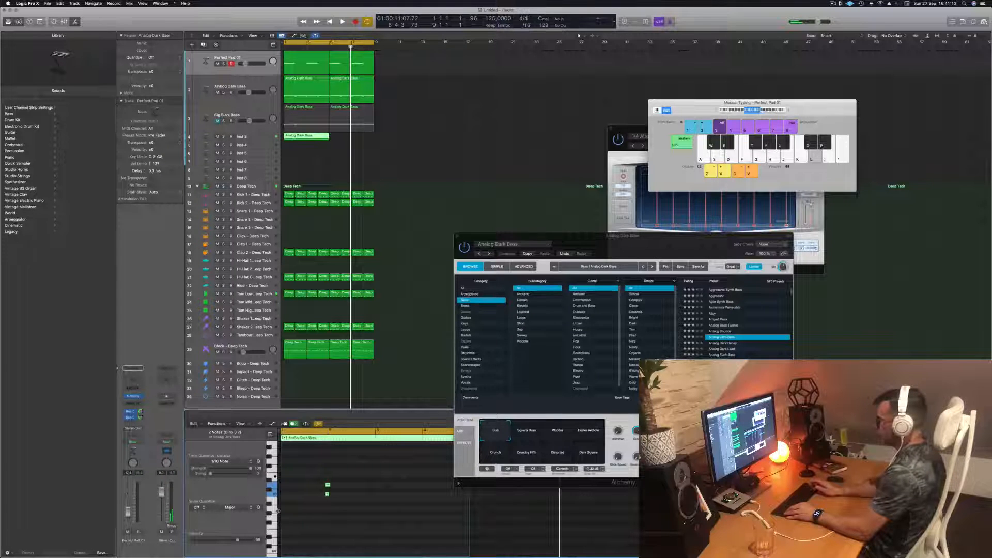
{"action": "key", "text": "space"}
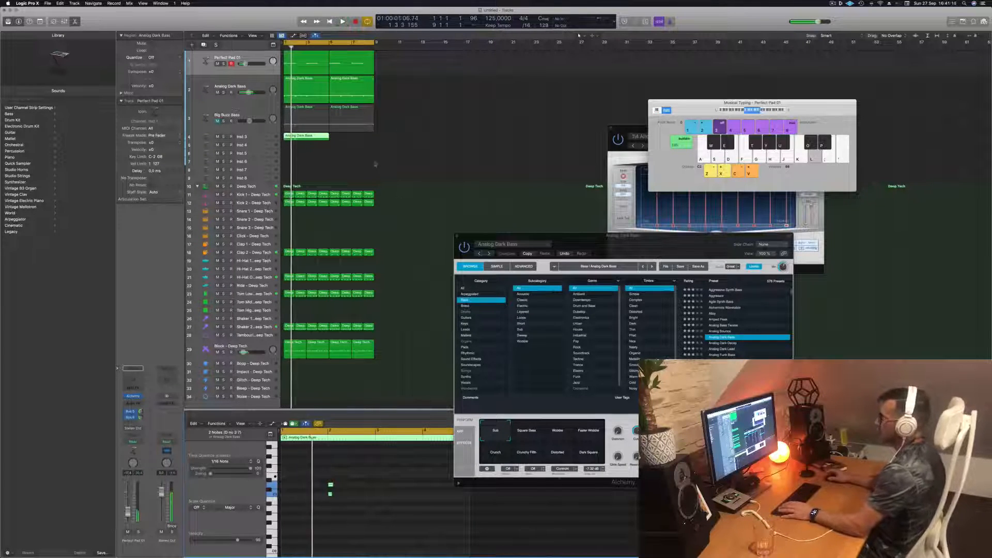
- On the Inst 3 track, shorten the region to two bars and repeat it to fill the eight-bar loop
{"action": "left_click", "coordinate": [262, 138]}
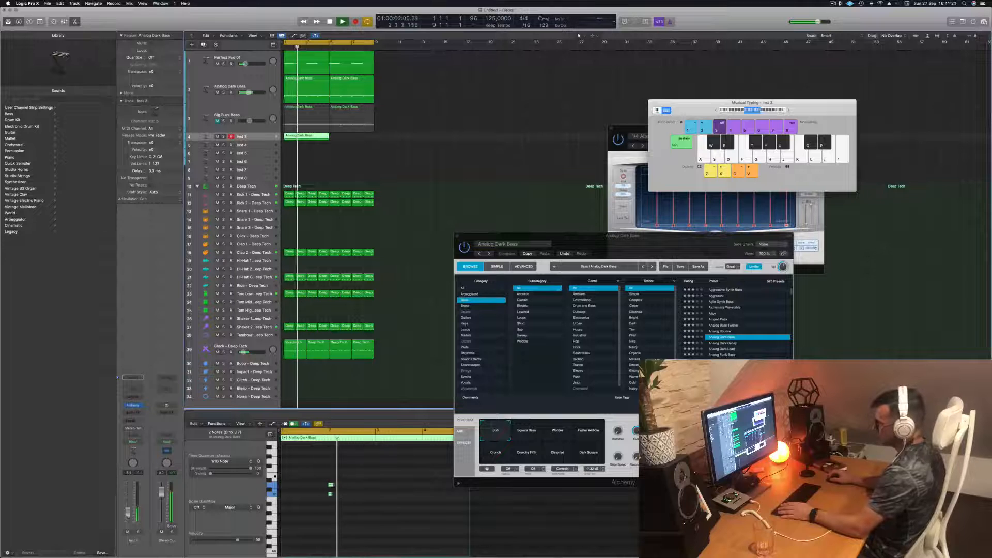
{"action": "left_click_drag", "start_coordinate": [308, 137], "coordinate": [341, 141]}
{"action": "left_click", "coordinate": [317, 138]}
{"action": "key", "text": "Delete"}
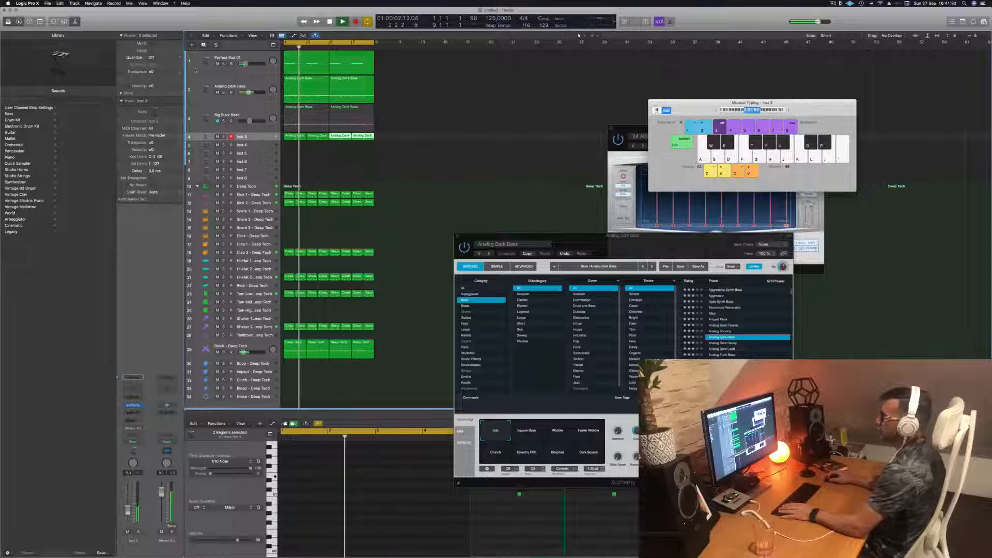
- Show the toolbar, enlarge the Inst 3 track with Track Zoom, select all its regions and play the loop
{"action": "left_click", "coordinate": [39, 22]}
{"action": "left_click", "coordinate": [115, 38]}
{"action": "key", "text": "space"}
{"action": "key", "text": "space"}
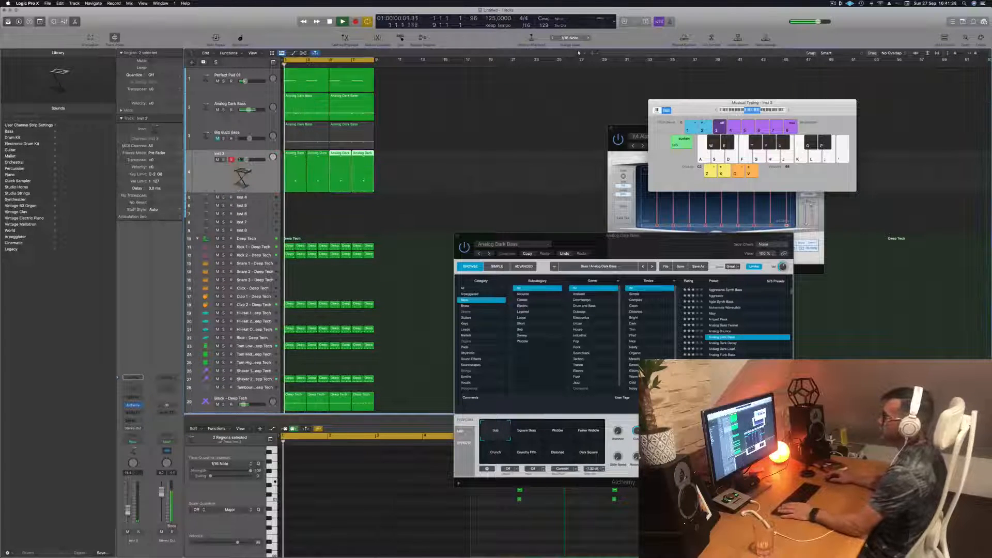
{"action": "left_click", "coordinate": [257, 168]}
{"action": "key", "text": "space"}
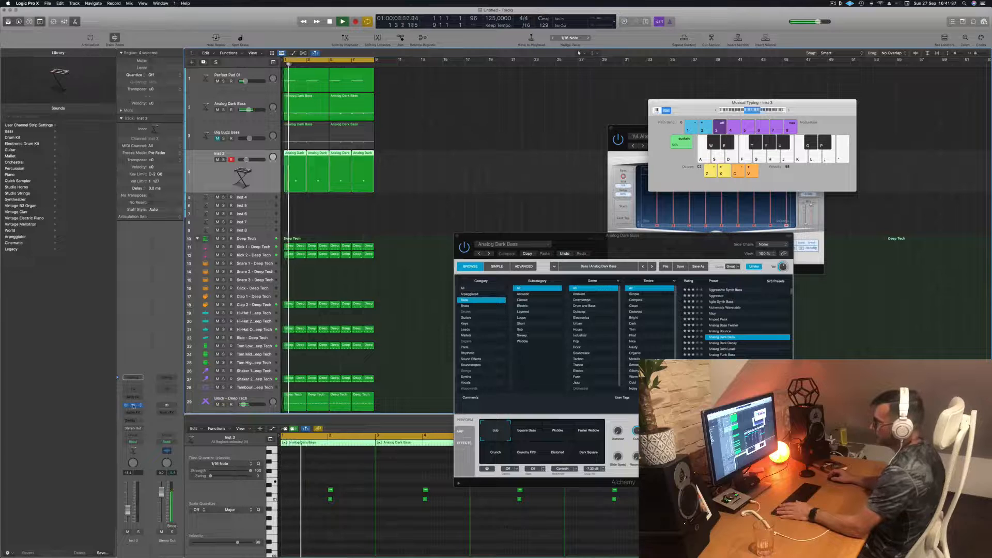
- Open Alchemy on the Inst 3 track, choose its Motion Pad sound and audition it over the loop
{"action": "left_click", "coordinate": [133, 406]}
{"action": "left_click_drag", "start_coordinate": [501, 89], "coordinate": [627, 89]}
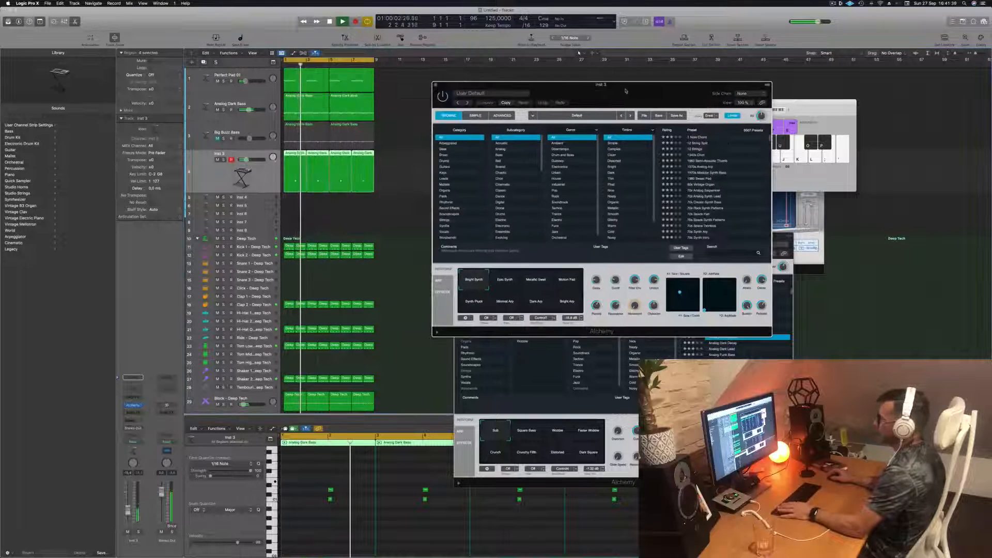
{"action": "key", "text": "space"}
{"action": "key", "text": "space"}
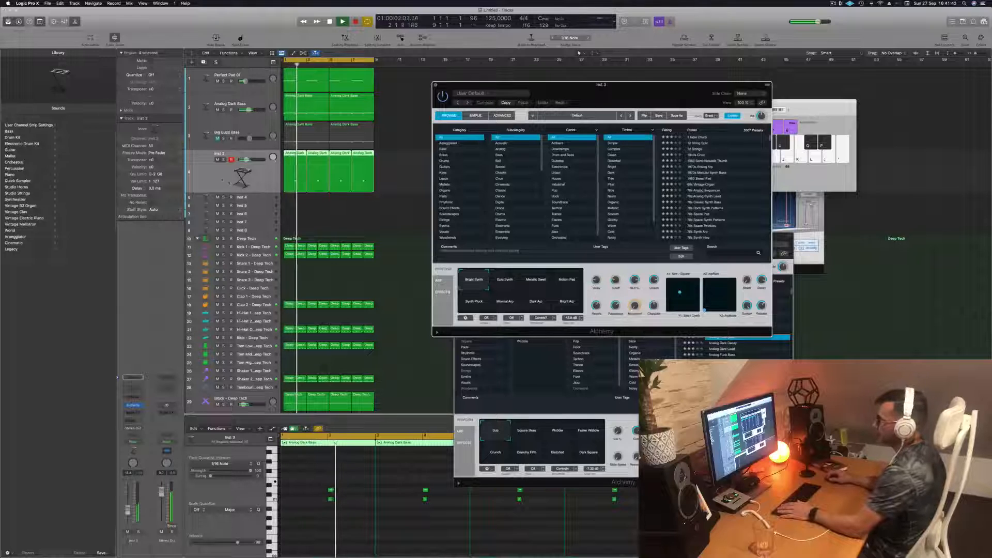
{"action": "left_click", "coordinate": [218, 179]}
{"action": "key", "text": "Return"}
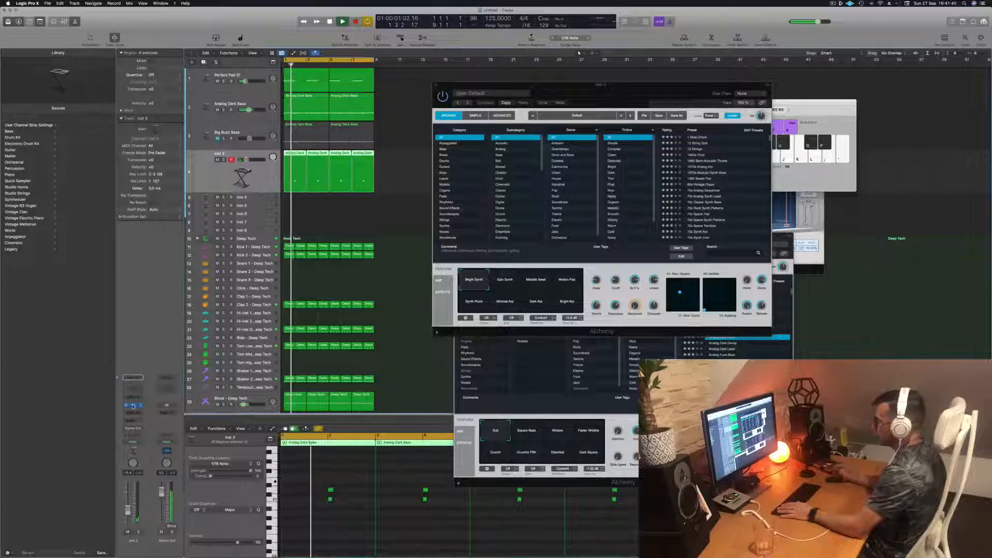
{"action": "left_click", "coordinate": [133, 405]}
{"action": "left_click", "coordinate": [133, 406]}
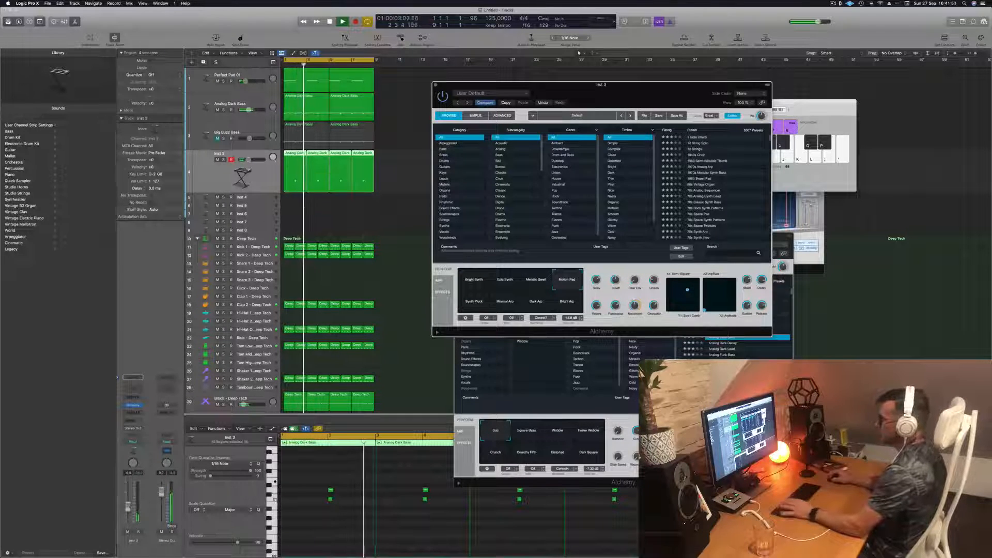
- Add sends to Bus 5 and Bus 6 on the Inst 3 channel strip
{"action": "left_click", "coordinate": [133, 419]}
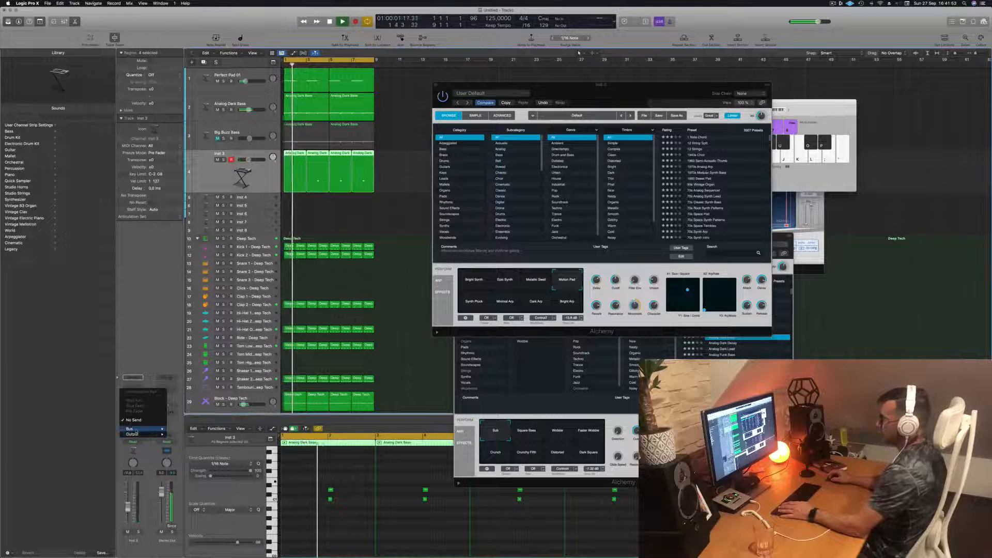
{"action": "mouse_move", "coordinate": [133, 429]}
{"action": "left_click", "coordinate": [187, 368]}
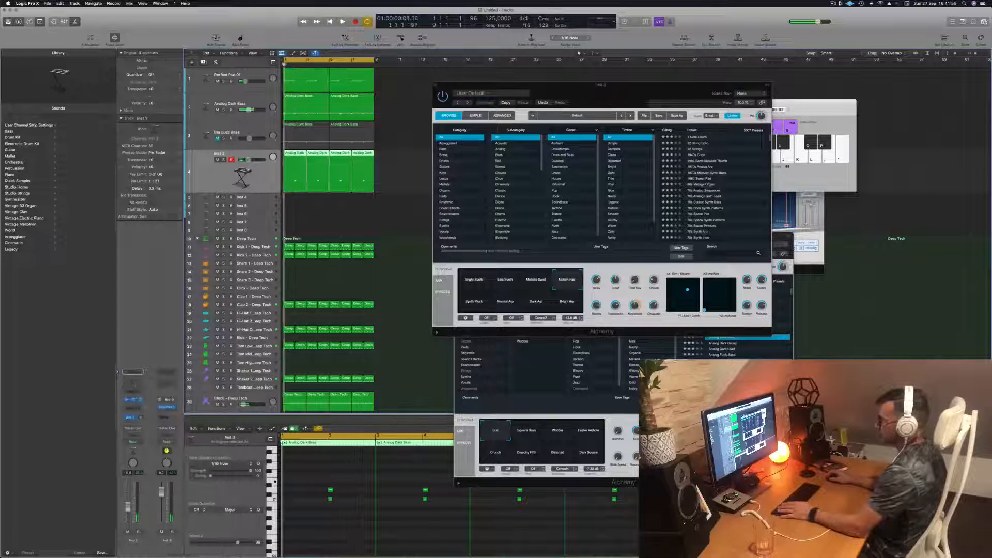
{"action": "left_click", "coordinate": [133, 421]}
{"action": "mouse_move", "coordinate": [135, 430]}
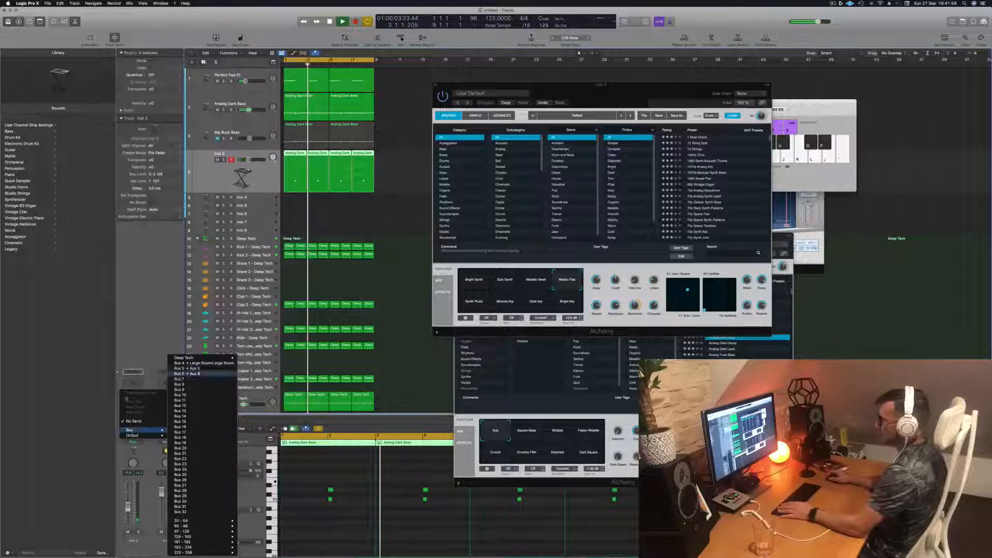
{"action": "left_click", "coordinate": [188, 378]}
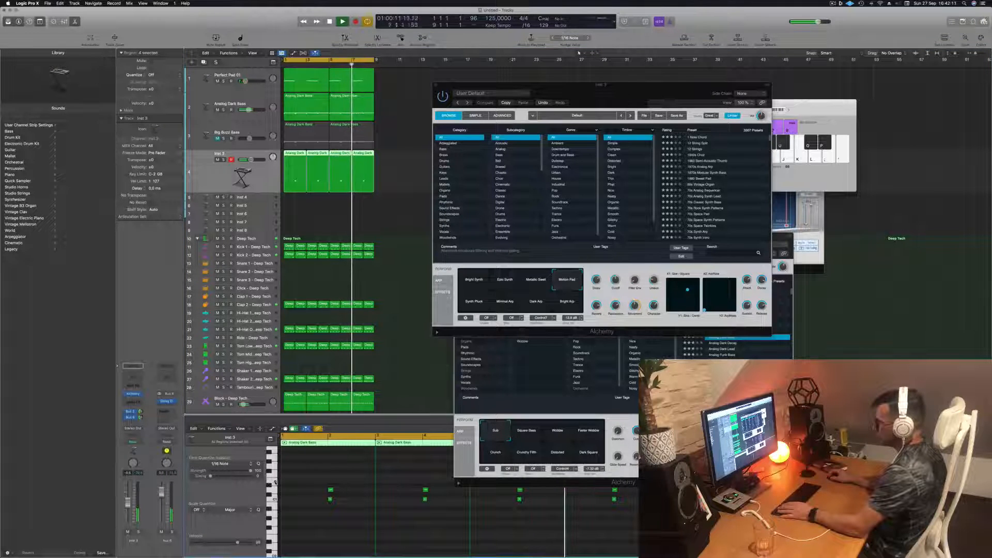
- Try stacking a third note by copying the upper note of all four Inst 3 chords higher, and undo the copy
{"action": "key", "text": "super+Left"}
{"action": "key", "text": "super+Left"}
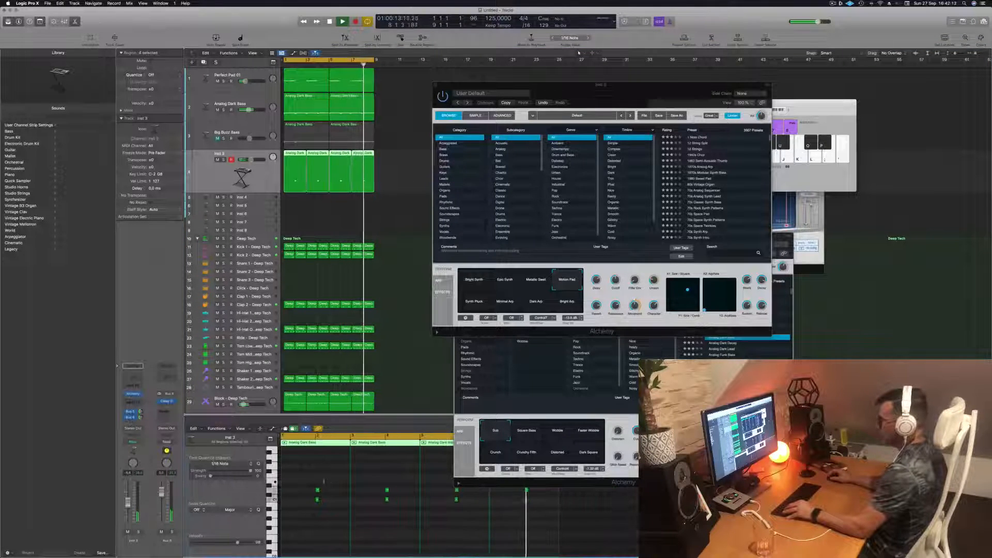
{"action": "left_click_drag", "start_coordinate": [411, 484], "coordinate": [472, 492]}
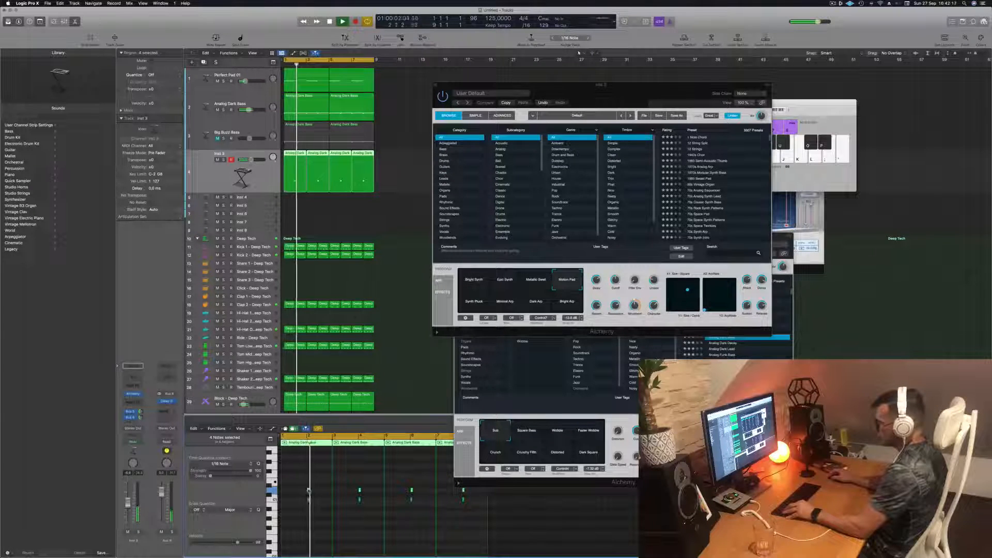
{"action": "left_click_drag", "start_coordinate": [307, 490], "coordinate": [308, 482]}
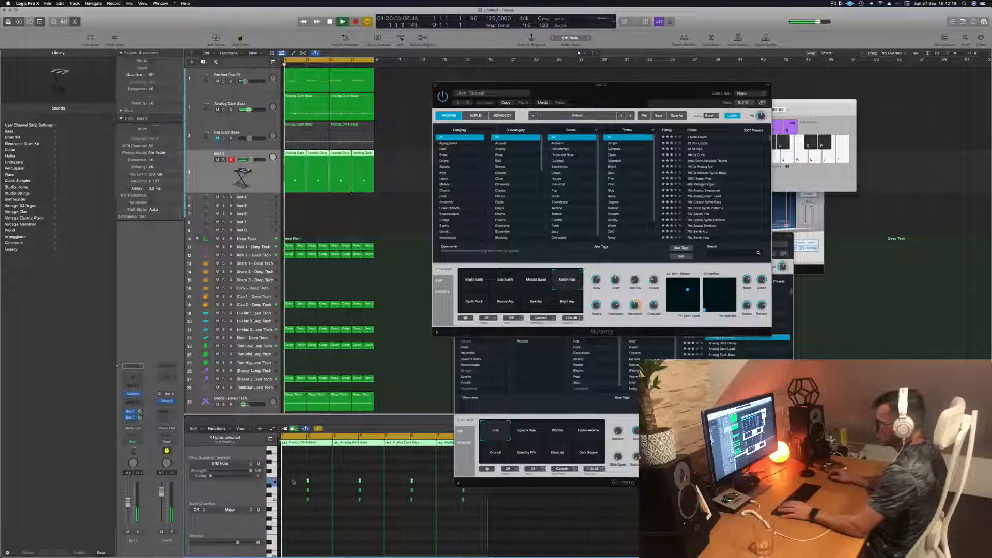
{"action": "key", "text": "super+Right"}
{"action": "key", "text": "super+Right"}
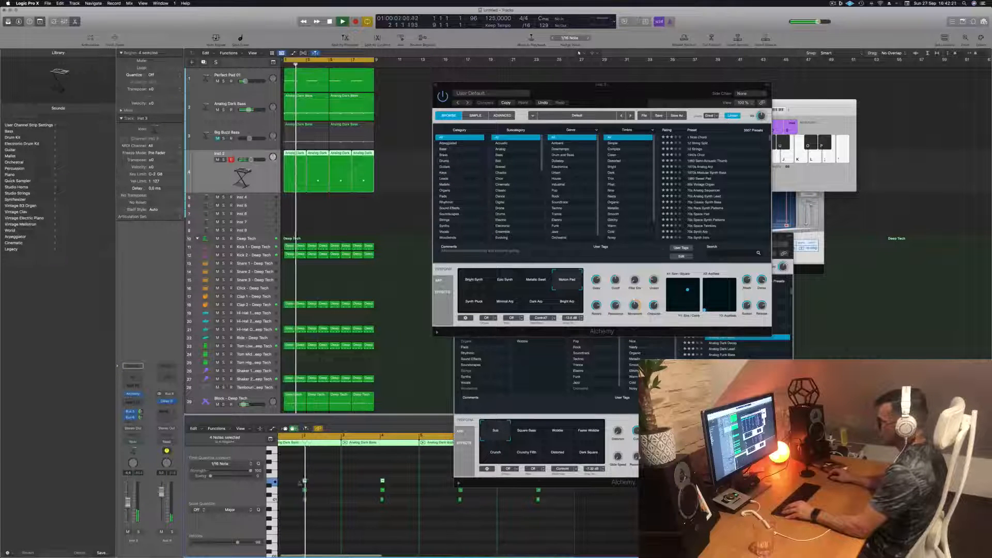
{"action": "scroll", "coordinate": [302, 483], "scroll_direction": "left", "scroll_amount": 3}
{"action": "scroll", "coordinate": [305, 482], "scroll_direction": "left", "scroll_amount": 1}
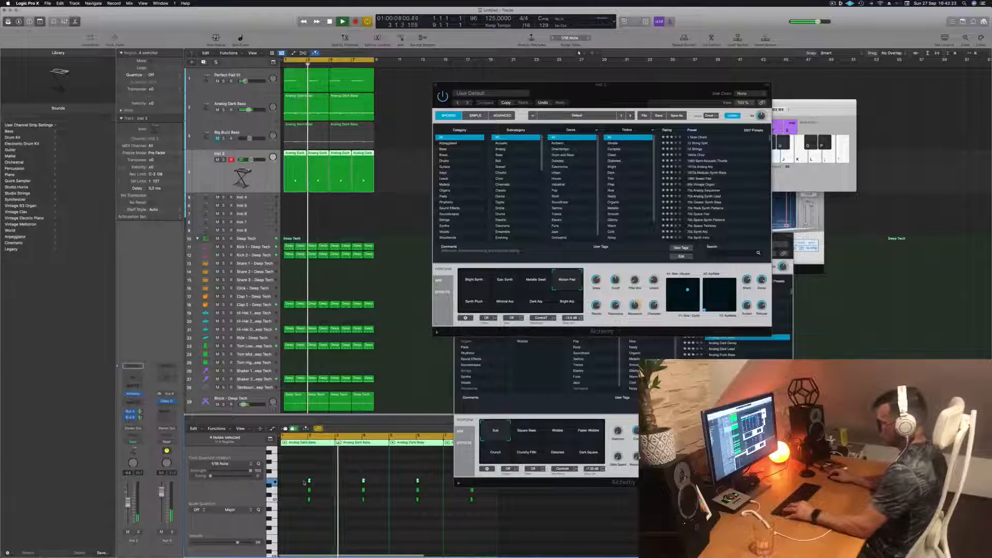
{"action": "key", "text": "super+z"}
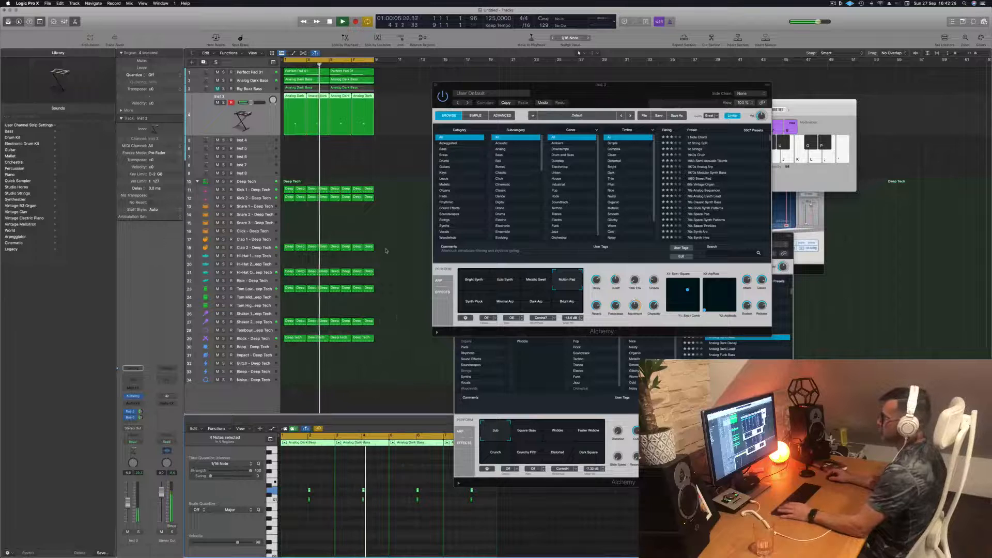
- Compare the Bright Arp and Synth Pluck sounds of the Inst 3 Alchemy while playing the loop
{"action": "key", "text": "Return"}
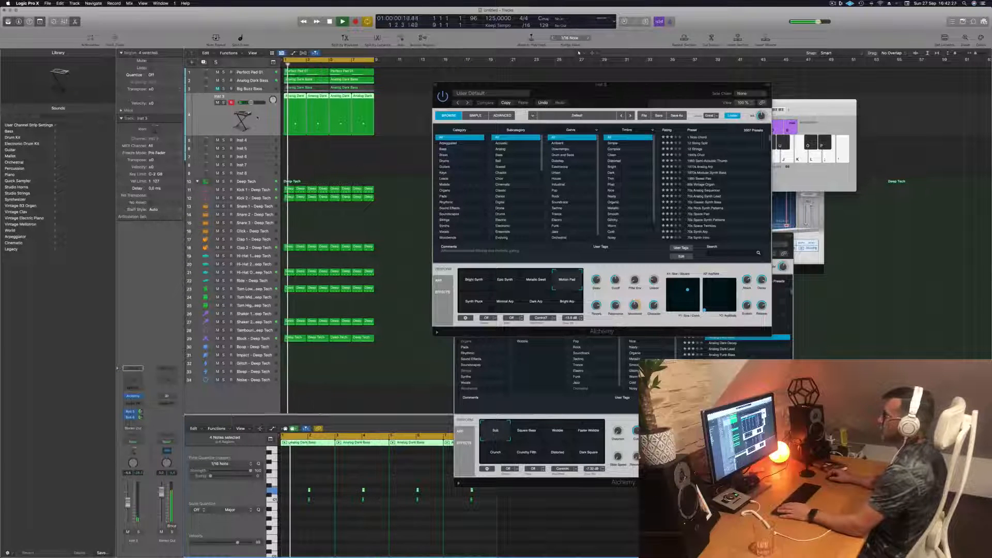
{"action": "left_click", "coordinate": [567, 302]}
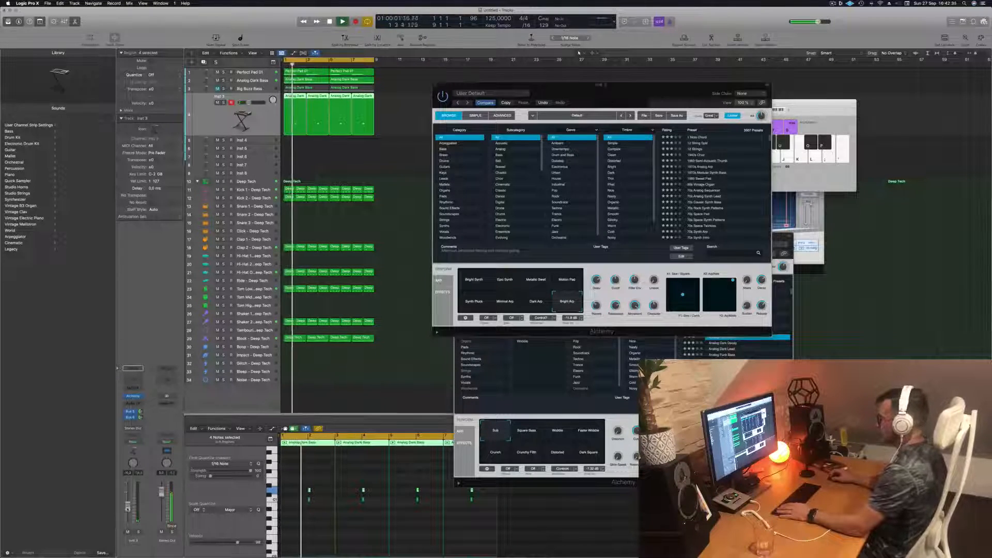
{"action": "left_click", "coordinate": [474, 301]}
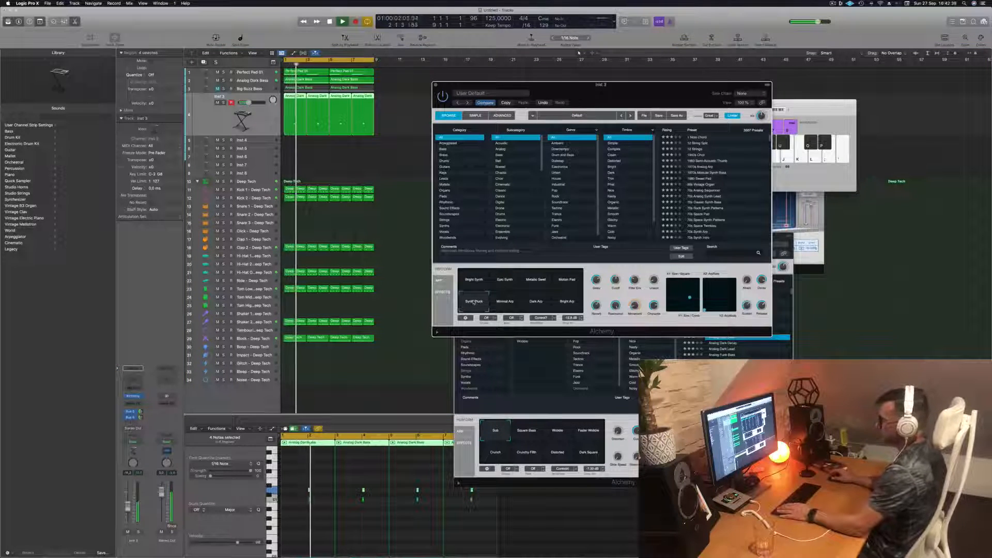
{"action": "key", "text": "space"}
{"action": "key", "text": "space"}
{"action": "key", "text": "space"}
{"action": "key", "text": "space"}
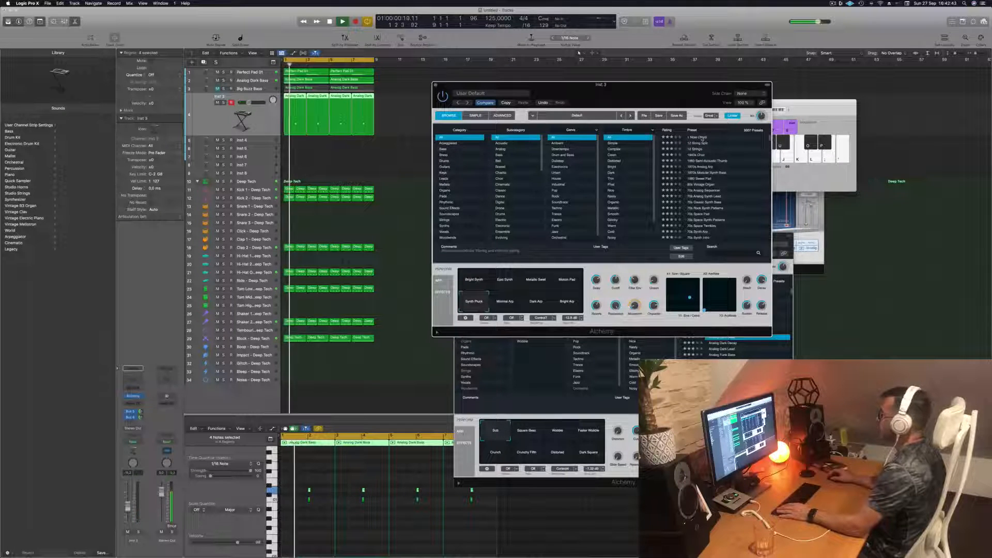
- Audition the 1 Note Chord preset in the Inst 3 Alchemy over the loop
{"action": "left_click", "coordinate": [698, 137]}
{"action": "left_click_drag", "start_coordinate": [668, 95], "coordinate": [648, 85]}
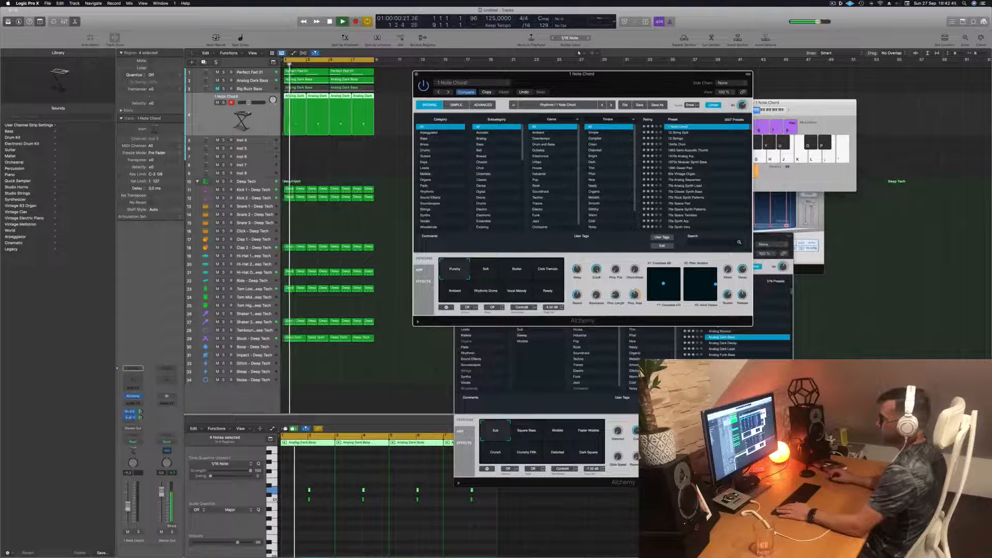
{"action": "left_click_drag", "start_coordinate": [249, 103], "coordinate": [250, 102]}
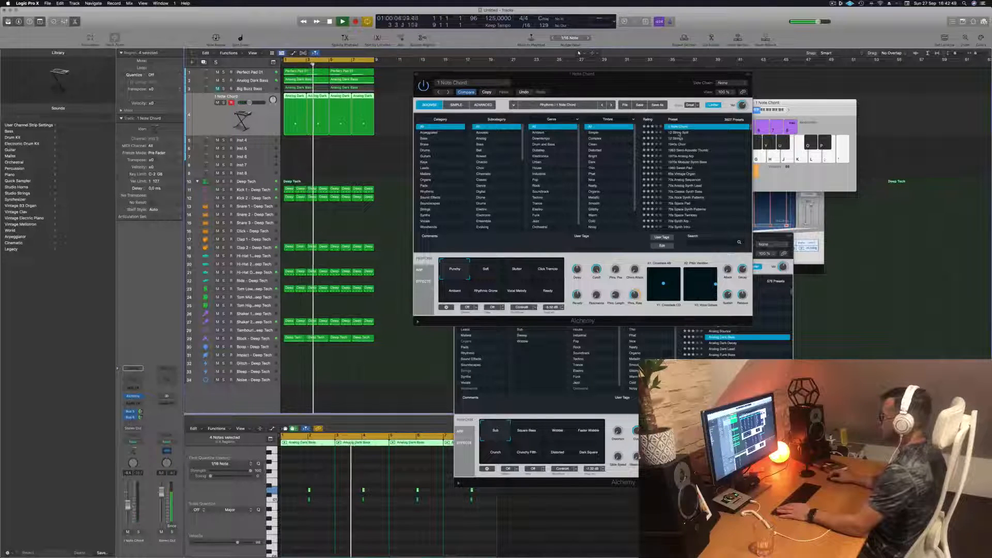
- Switch the Alchemy preset to 12 String Split and lengthen all eight notes of the track's chords
{"action": "key", "text": "Down"}
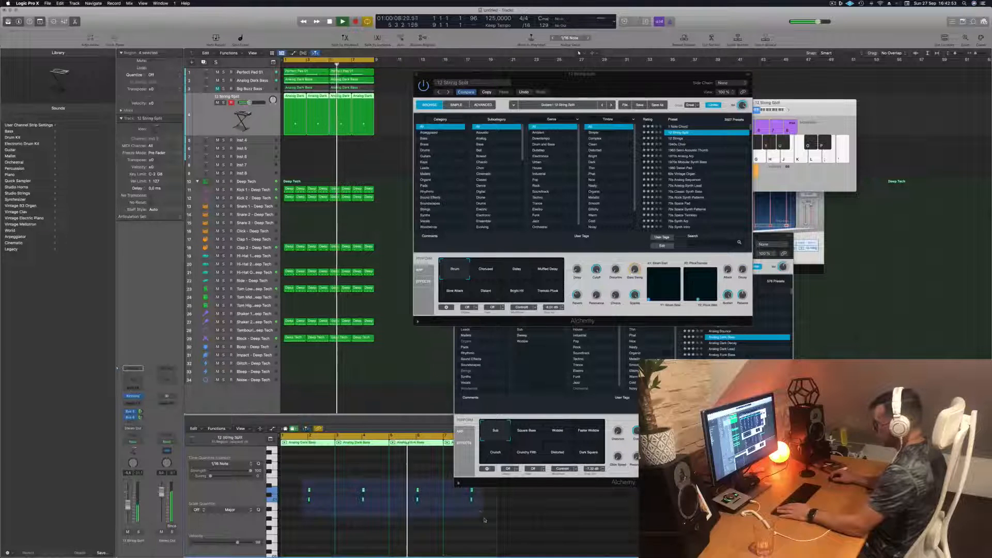
{"action": "left_click", "coordinate": [472, 499]}
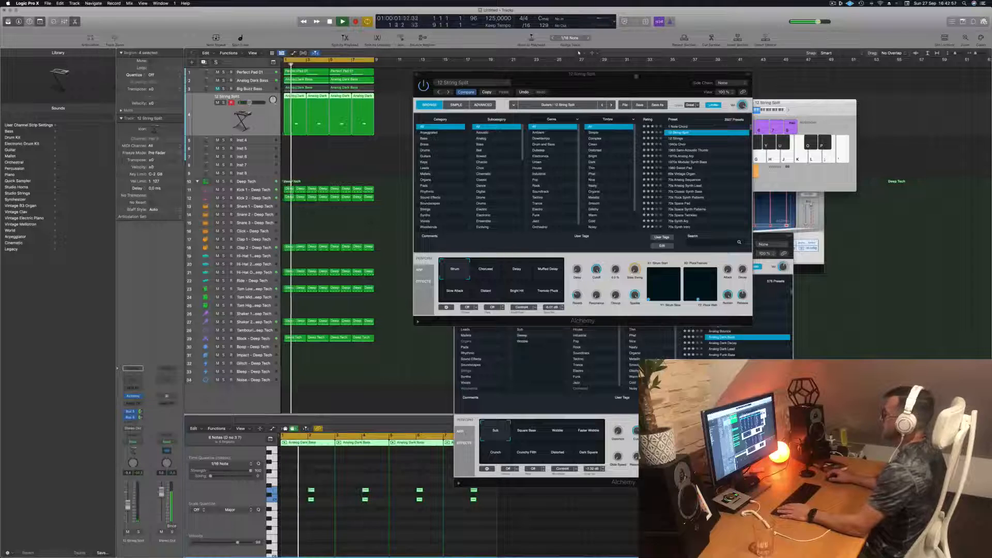
{"action": "mouse_move", "coordinate": [631, 78]}
{"action": "left_mouse_down"}
{"action": "mouse_move", "coordinate": [689, 65]}
{"action": "mouse_move", "coordinate": [615, 84]}
{"action": "left_mouse_up"}
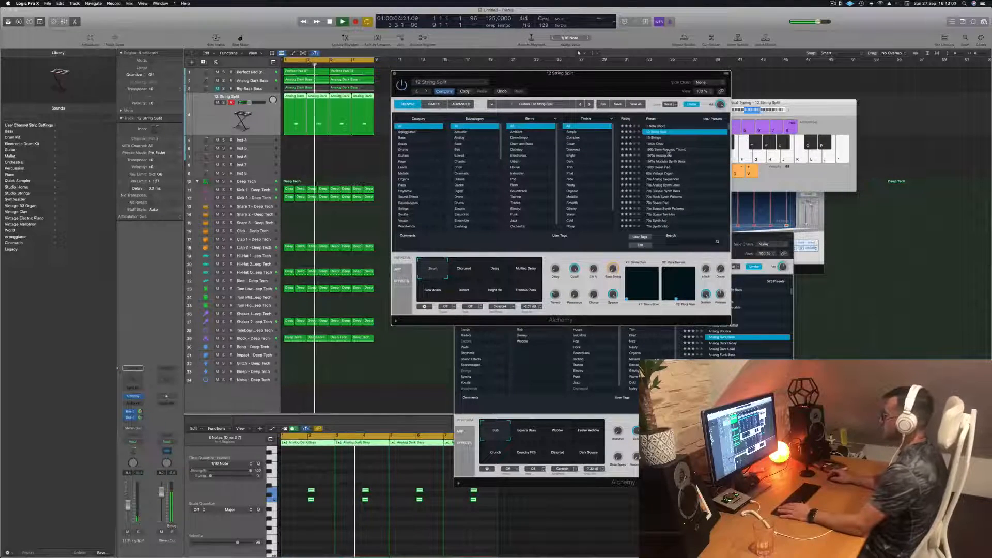
- Audition the 1963 Semi-Acoustic Thumb preset, soloing its track briefly and playing it with the rest of the loop
{"action": "left_click", "coordinate": [668, 150]}
{"action": "left_click_drag", "start_coordinate": [553, 75], "coordinate": [617, 69]}
{"action": "key", "text": "Return"}
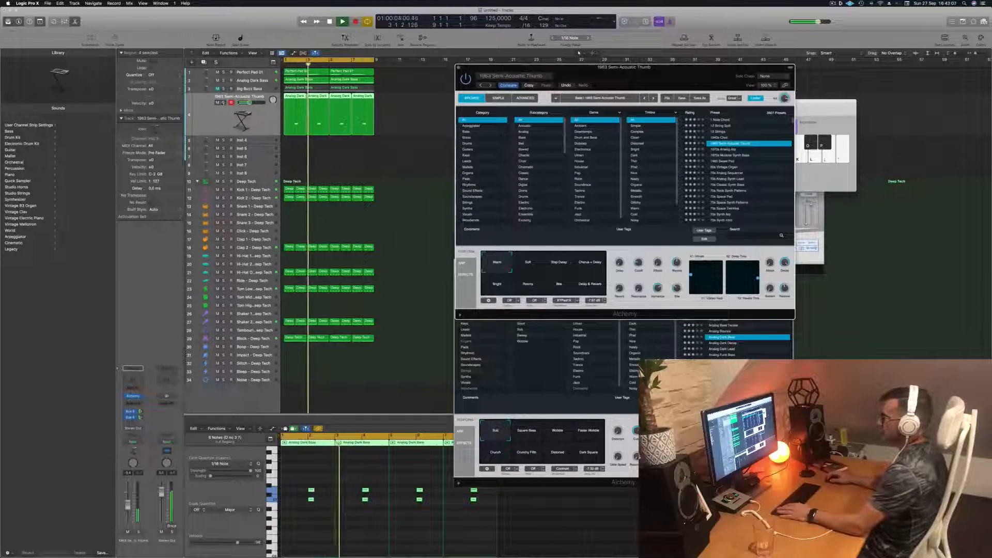
{"action": "left_click", "coordinate": [223, 102]}
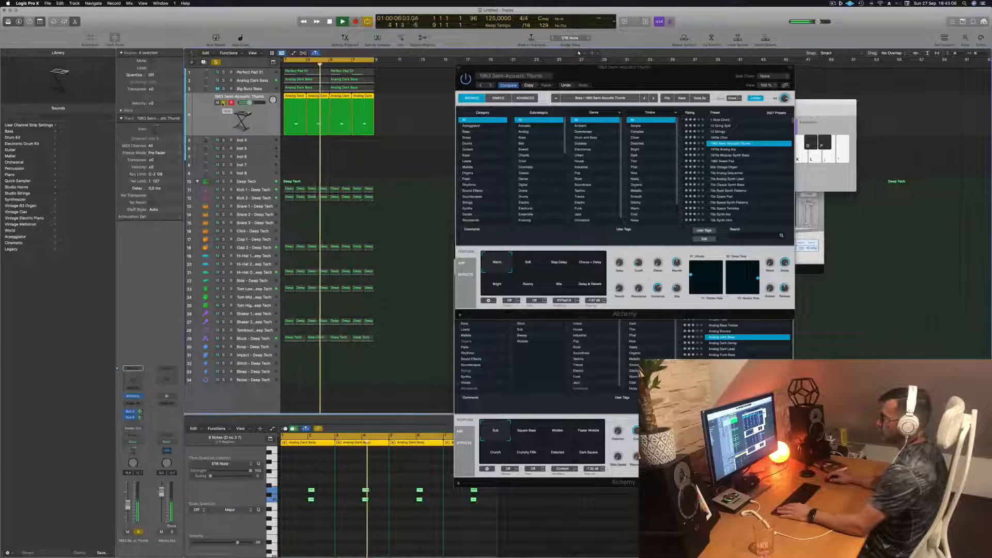
{"action": "left_click", "coordinate": [223, 102]}
{"action": "key", "text": "space"}
{"action": "key", "text": "space"}
- Load the 1970s Modular Synth Bass preset in the track's Alchemy and play the loop with it
{"action": "left_click", "coordinate": [736, 155]}
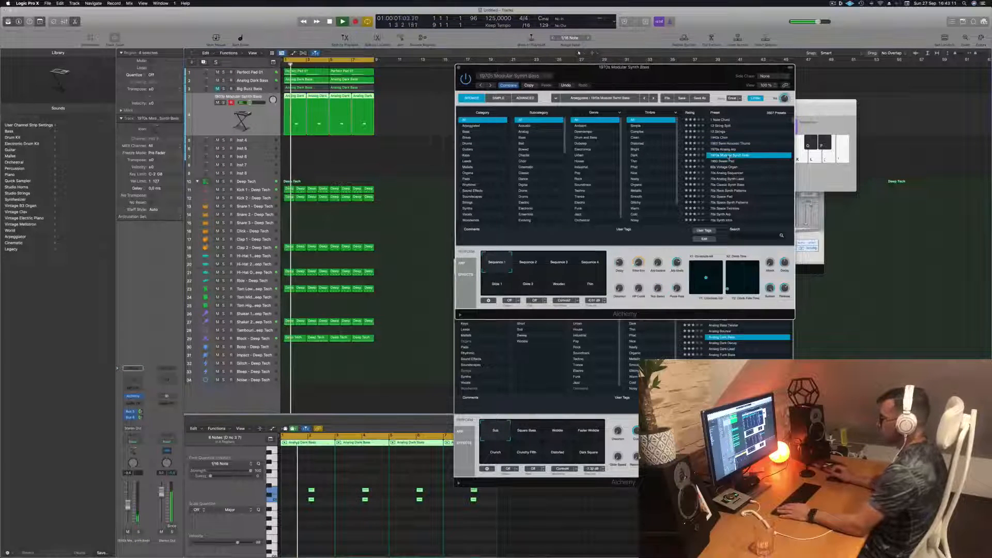
{"action": "left_click", "coordinate": [363, 527]}
{"action": "key", "text": "space"}
{"action": "key", "text": "space"}
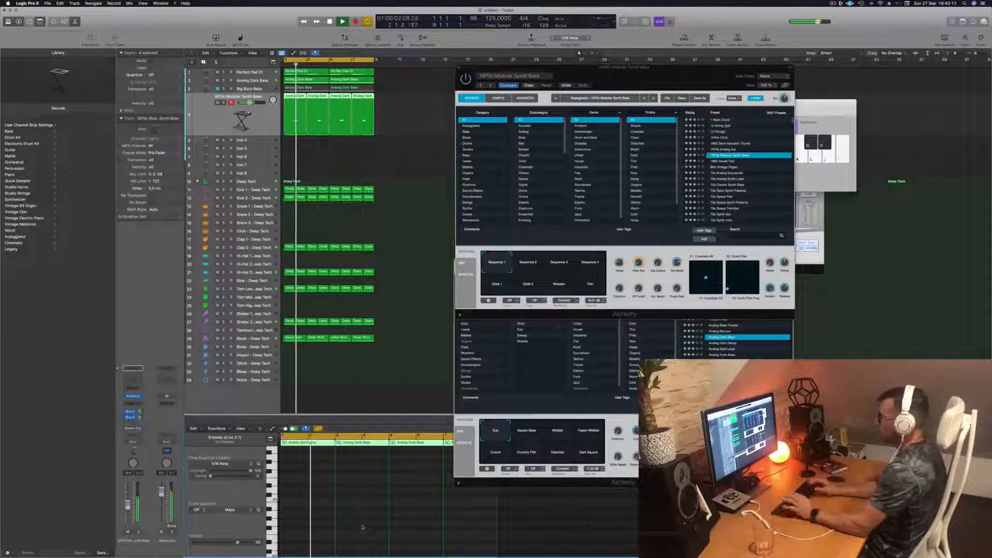
- Audition the Glide 2 variation of the 1970s Modular Synth Bass preset over the loop
{"action": "key", "text": "space"}
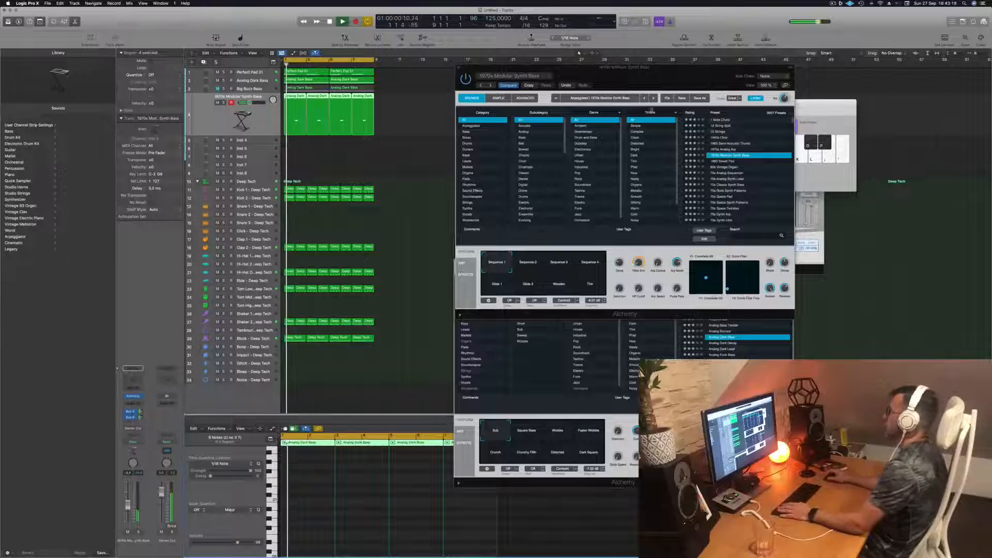
{"action": "left_click_drag", "start_coordinate": [663, 77], "coordinate": [634, 77]}
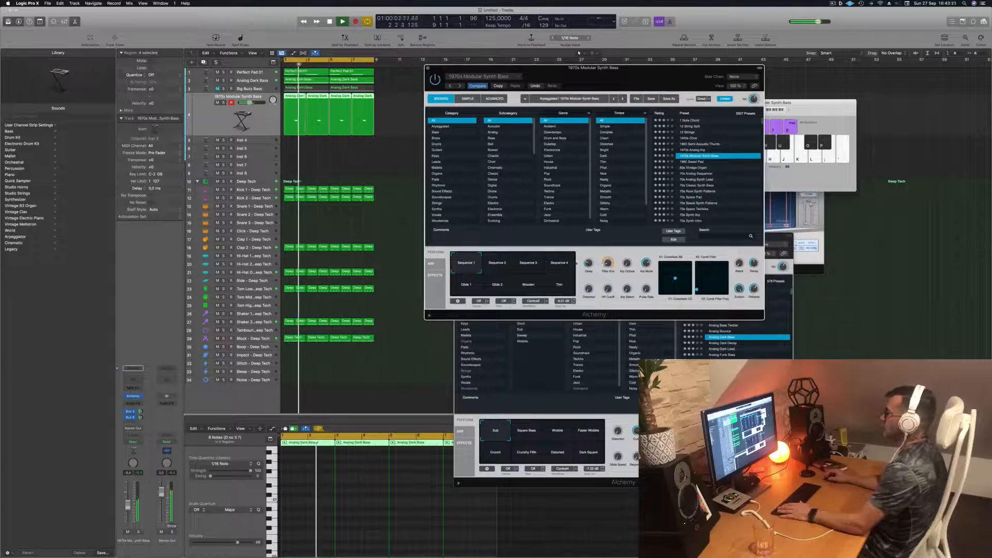
{"action": "left_click", "coordinate": [497, 286]}
{"action": "key", "text": "space"}
{"action": "key", "text": "space"}
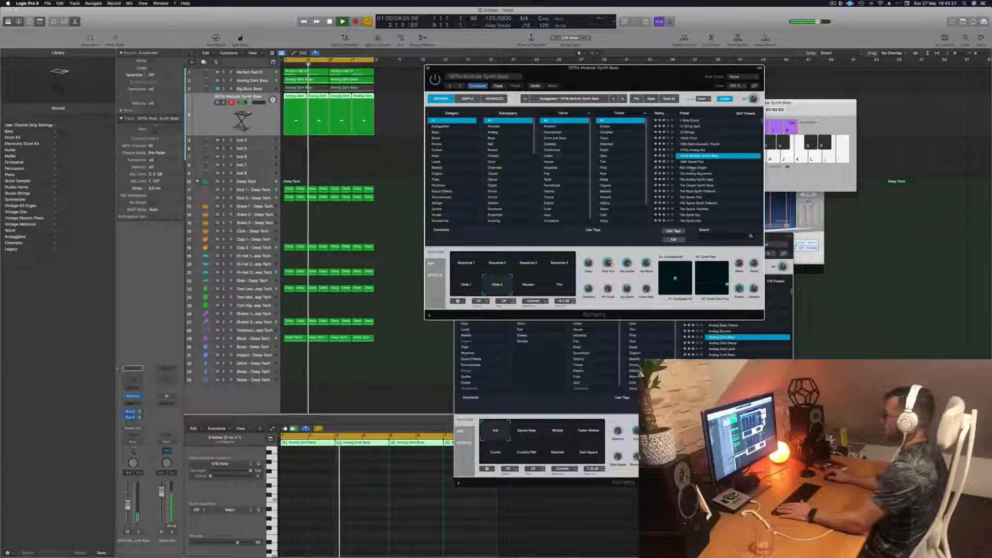
- Load the 70s Analog Sequencer preset in the stab track's Alchemy and raise the track's volume while playing the loop
{"action": "left_click", "coordinate": [696, 168]}
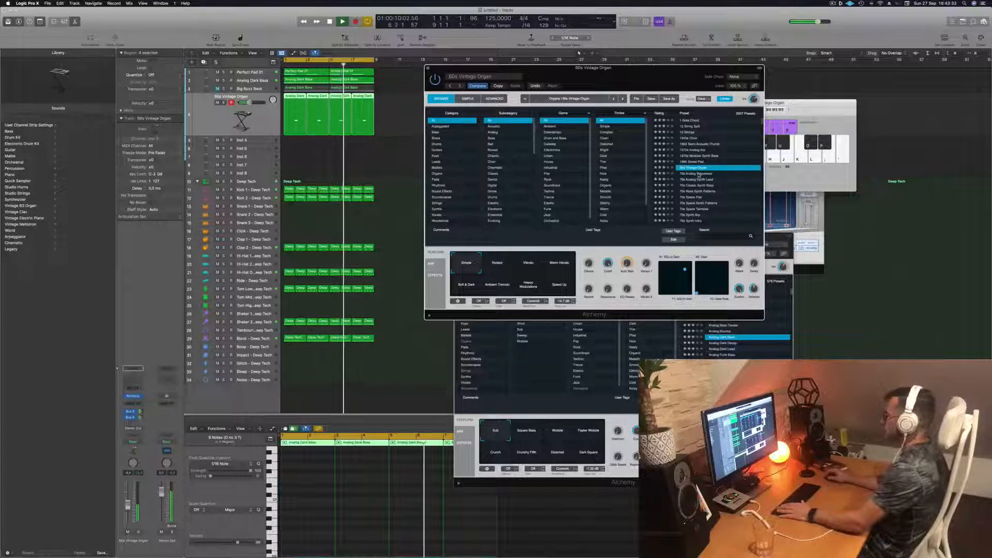
{"action": "left_click", "coordinate": [699, 174]}
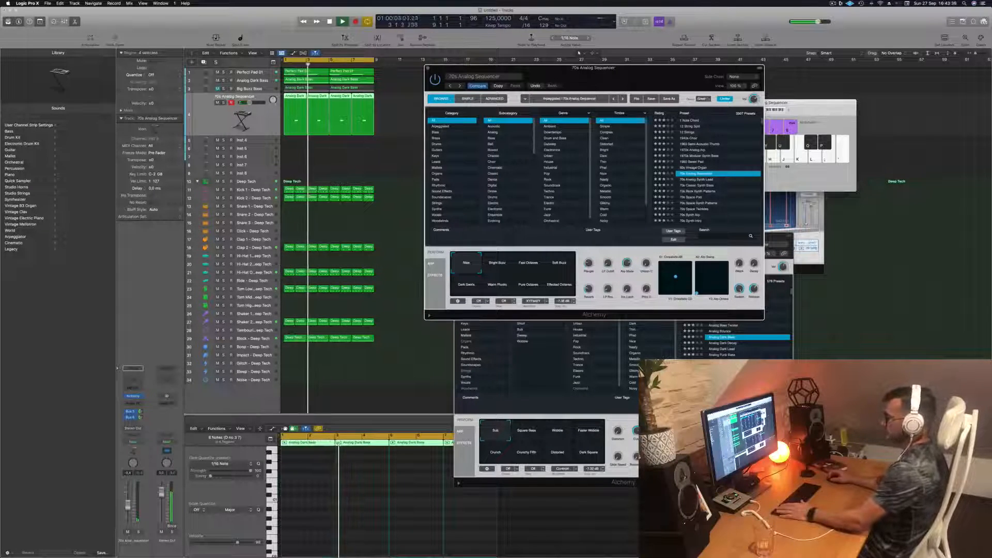
{"action": "left_click_drag", "start_coordinate": [127, 500], "coordinate": [127, 493]}
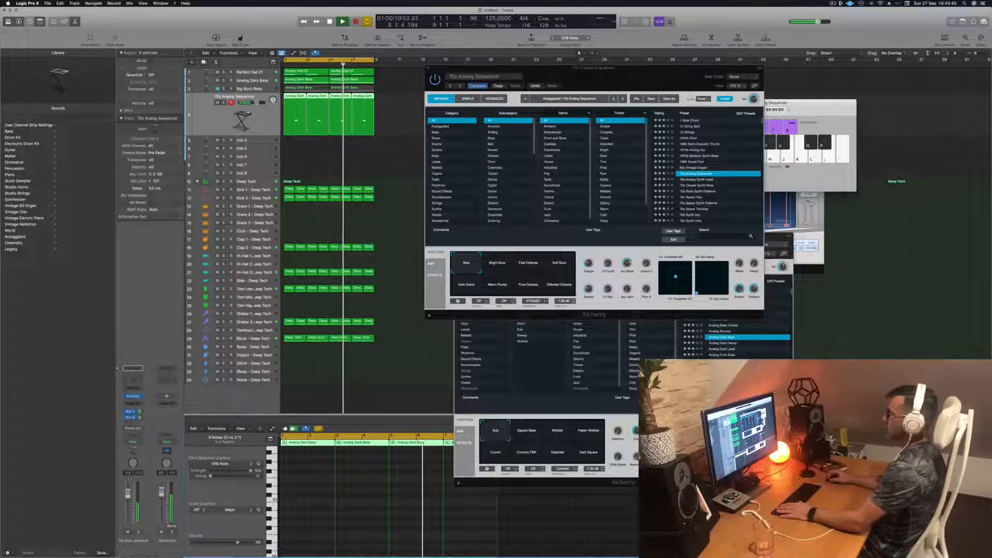
{"action": "left_click_drag", "start_coordinate": [593, 68], "coordinate": [709, 67]}
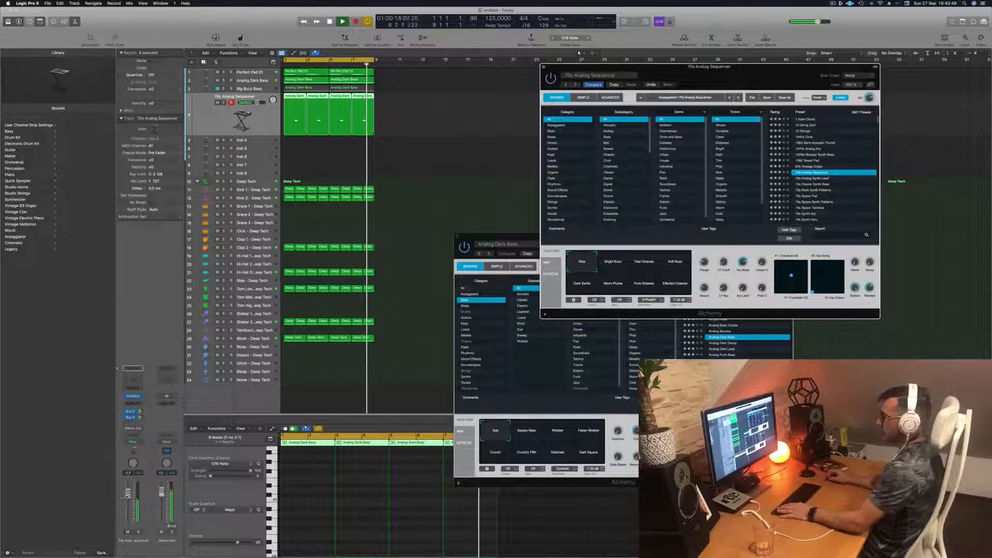
{"action": "left_click_drag", "start_coordinate": [129, 495], "coordinate": [129, 494]}
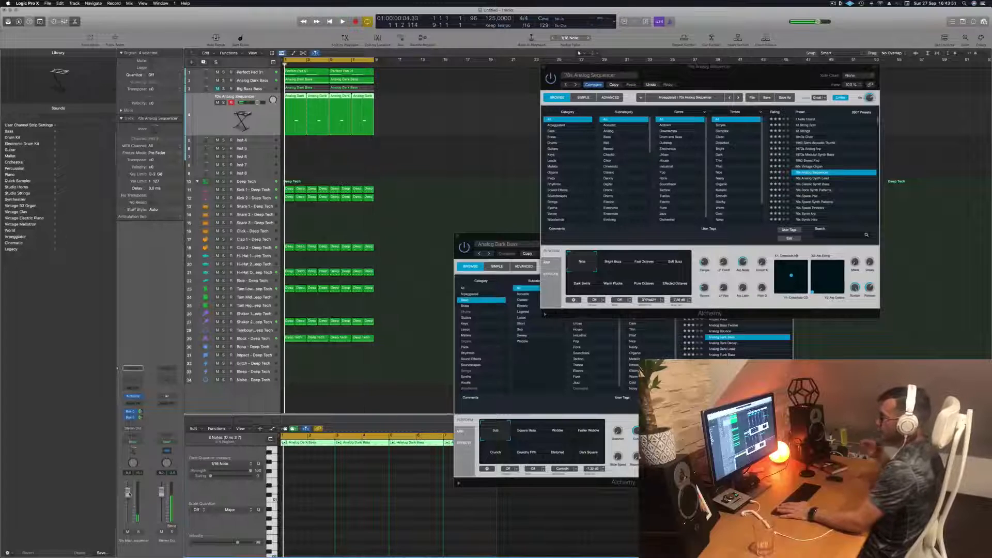
{"action": "key", "text": "space"}
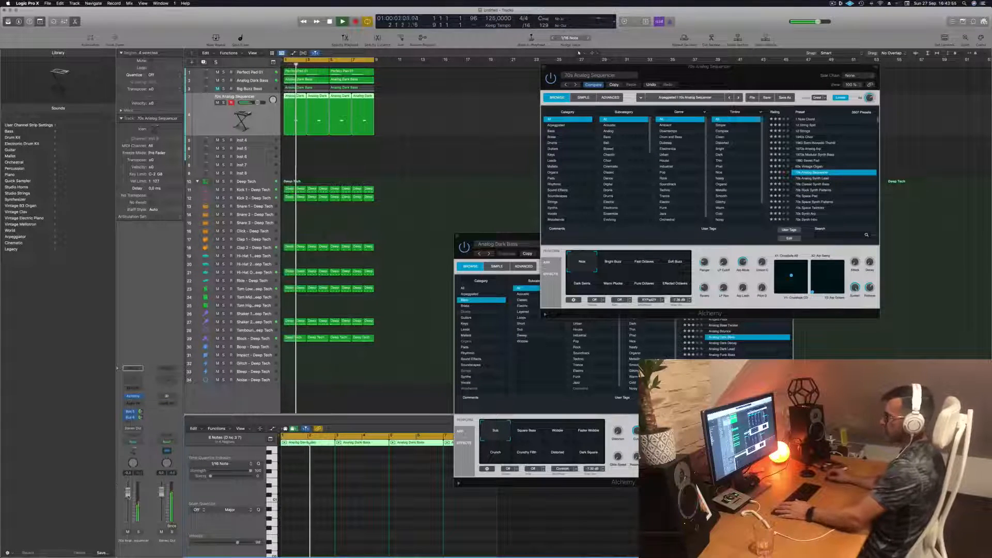
- Duplicate the Analog Dark Bass track together with its instrument and channel settings
{"action": "left_click", "coordinate": [317, 304]}
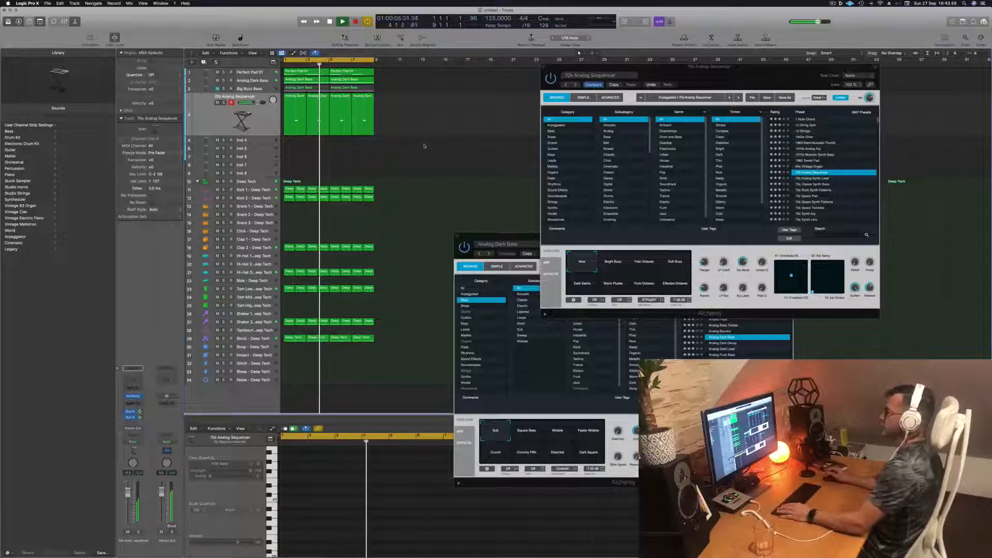
{"action": "left_click_drag", "start_coordinate": [425, 146], "coordinate": [295, 114]}
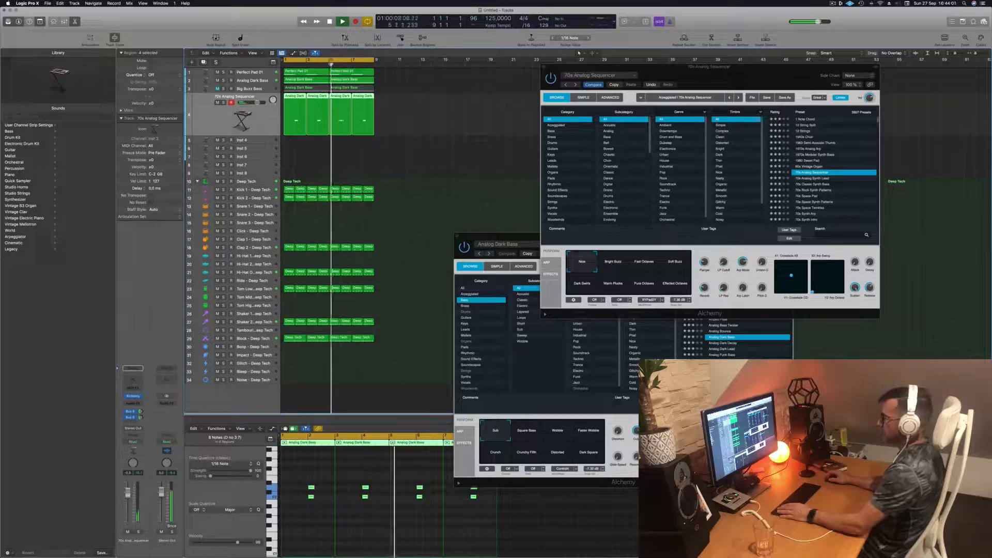
{"action": "left_click", "coordinate": [250, 80]}
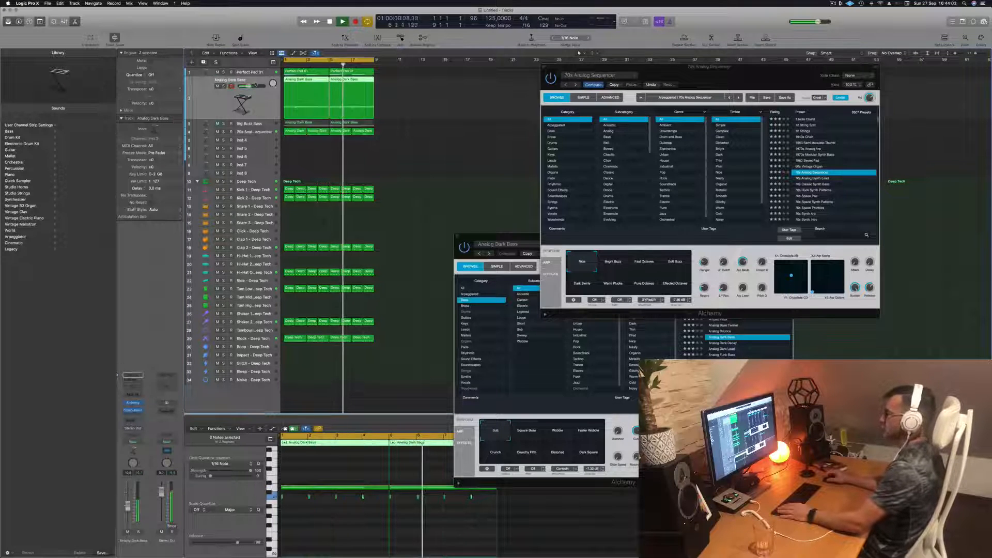
{"action": "key", "text": "super+d"}
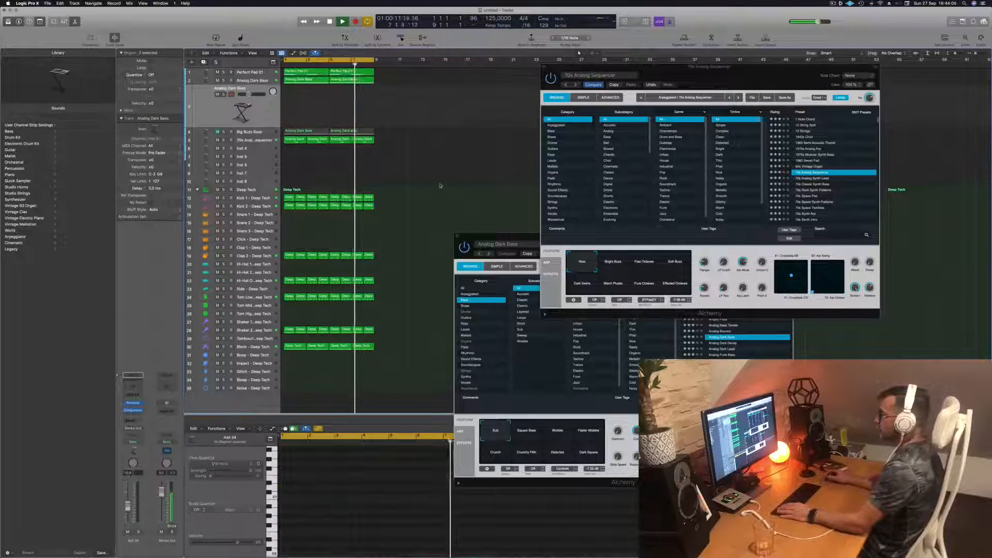
{"action": "key", "text": "Return"}
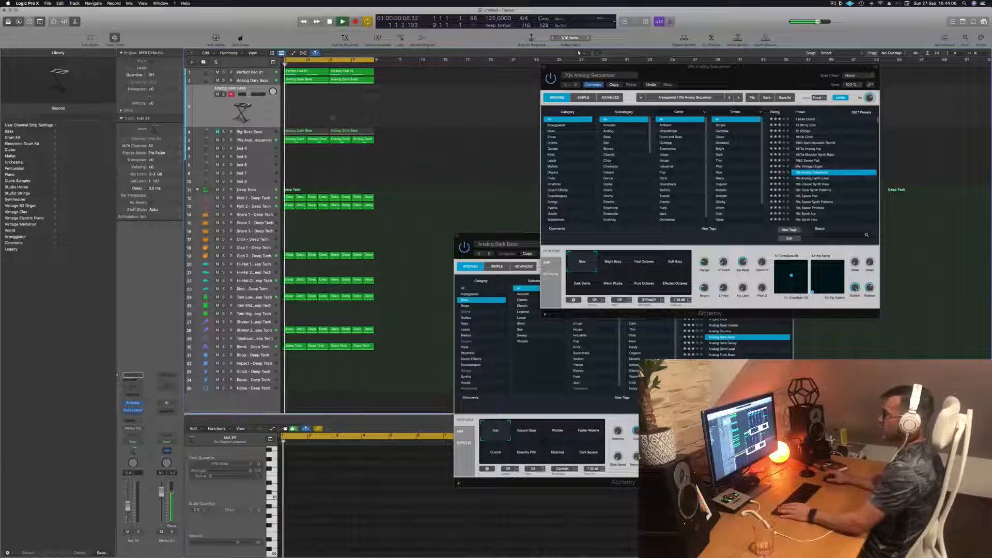
- Copy the first Analog Dark Bass region onto the duplicated track and delete its long sustained note
{"action": "left_click", "coordinate": [301, 80]}
{"action": "left_click_drag", "start_coordinate": [302, 83], "coordinate": [305, 106]}
{"action": "left_click", "coordinate": [322, 488]}
{"action": "key", "text": "Delete"}
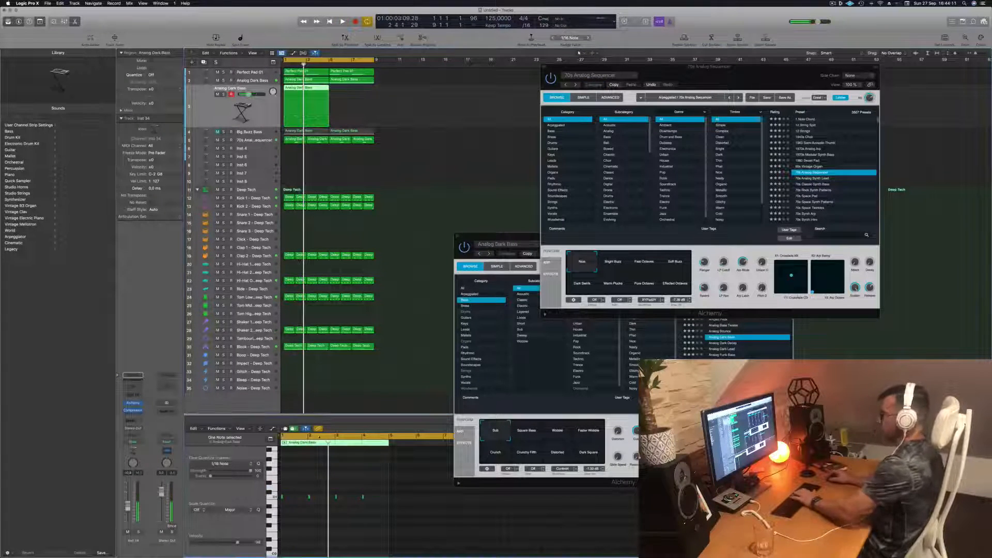
- Copy the edited region to bar 5 of the duplicated track and play the loop with it
{"action": "left_click_drag", "start_coordinate": [304, 90], "coordinate": [350, 95]}
{"action": "key", "text": "space"}
{"action": "left_click", "coordinate": [260, 110]}
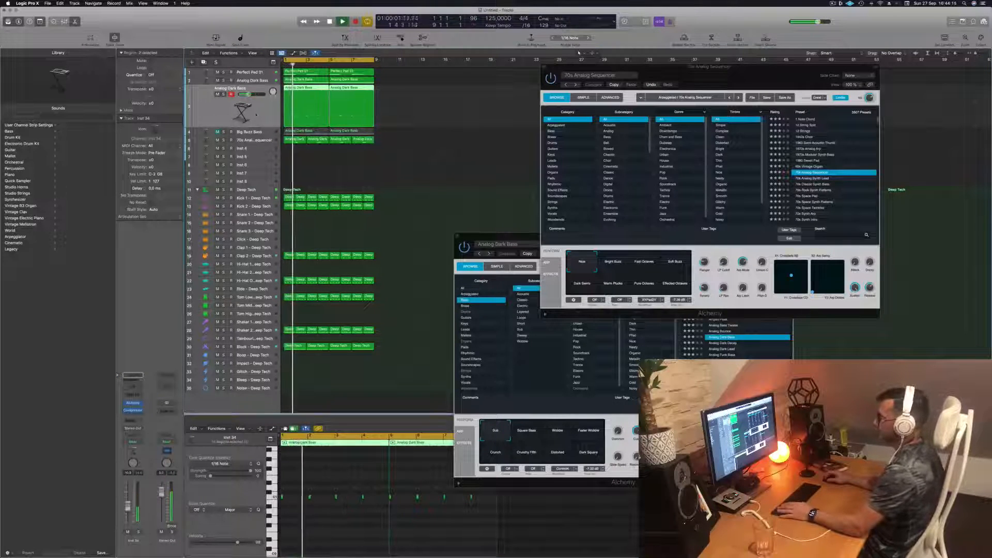
{"action": "key", "text": "space"}
{"action": "key", "text": "space"}
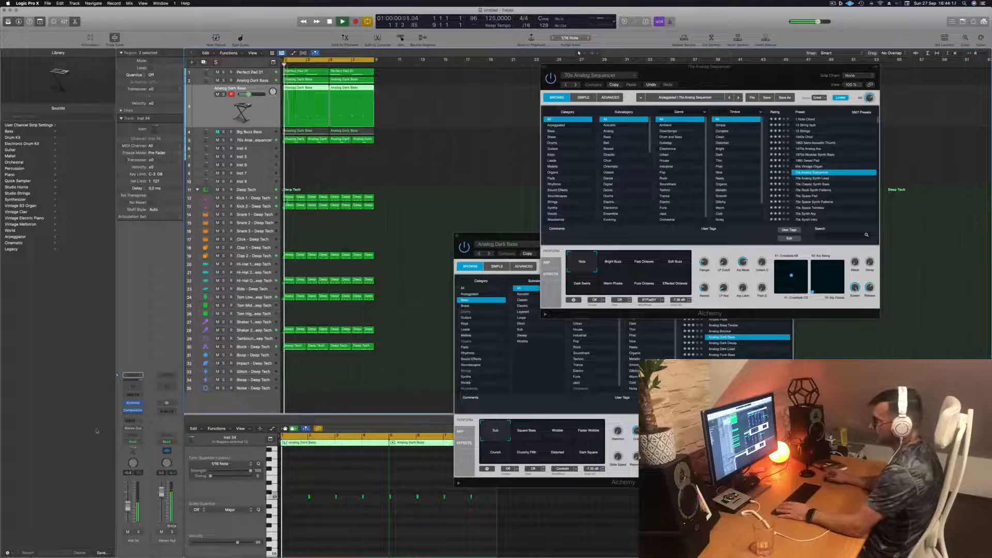
- Load the Analog Glide Lead preset in the duplicated track's Alchemy
{"action": "left_click", "coordinate": [133, 403]}
{"action": "left_click_drag", "start_coordinate": [463, 91], "coordinate": [572, 130]}
{"action": "left_click", "coordinate": [682, 200]}
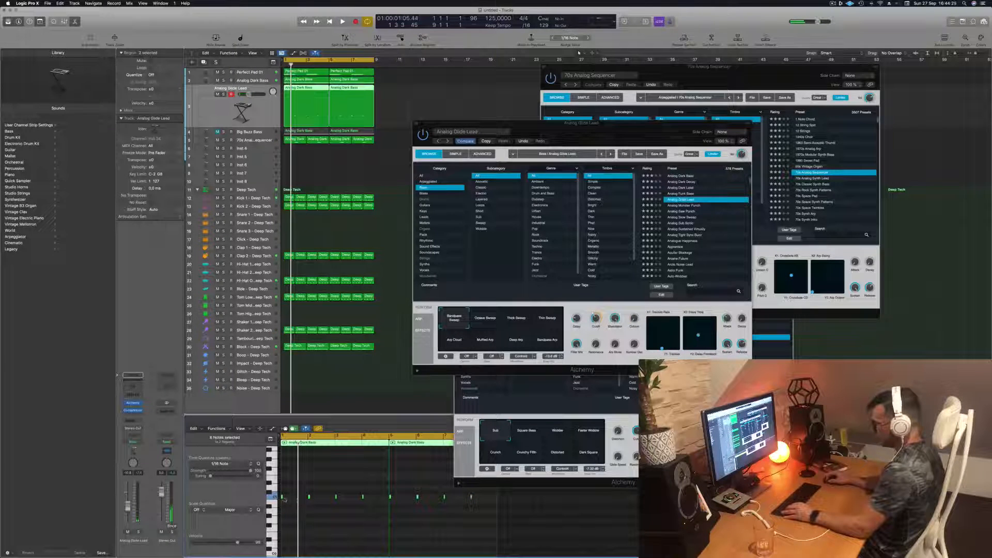
- Lengthen all eight notes in the Analog Glide Lead track's two regions and play the loop
{"action": "left_click_drag", "start_coordinate": [282, 496], "coordinate": [286, 499]}
{"action": "left_click_drag", "start_coordinate": [632, 125], "coordinate": [571, 112]}
{"action": "left_click", "coordinate": [345, 552]}
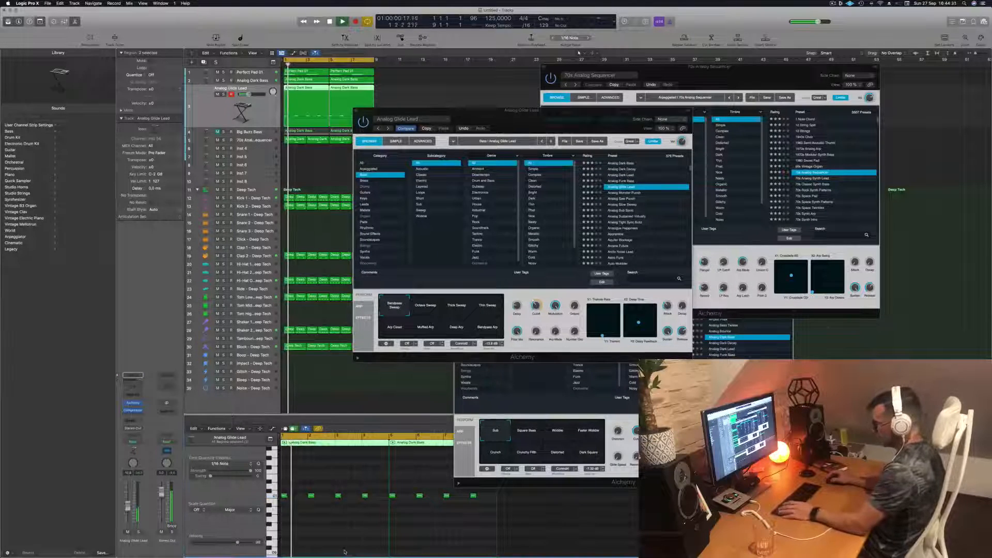
{"action": "key", "text": "space"}
{"action": "key", "text": "super+a"}
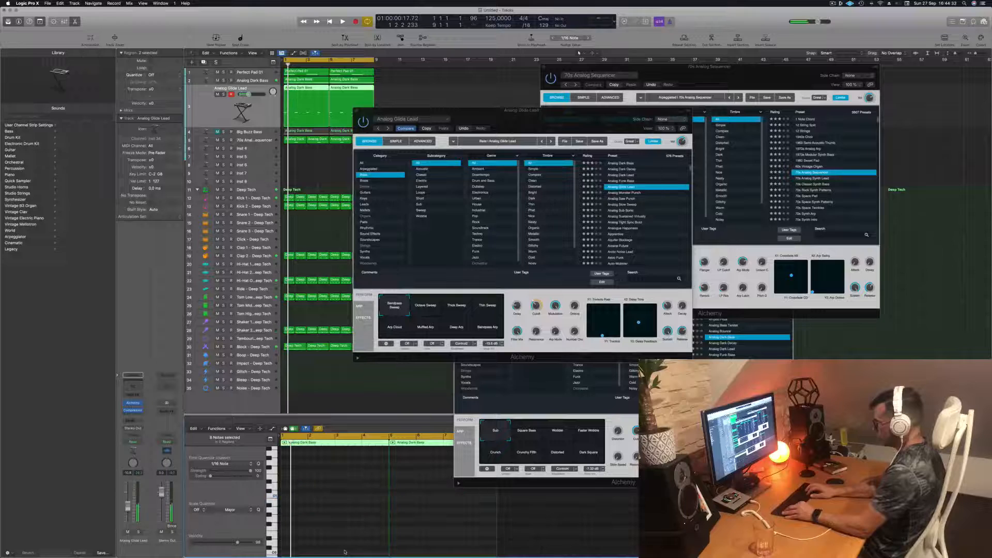
{"action": "key", "text": "space"}
- Delete the second and fourth notes from the first region of the Analog Glide Lead track
{"action": "left_click_drag", "start_coordinate": [589, 117], "coordinate": [705, 102]}
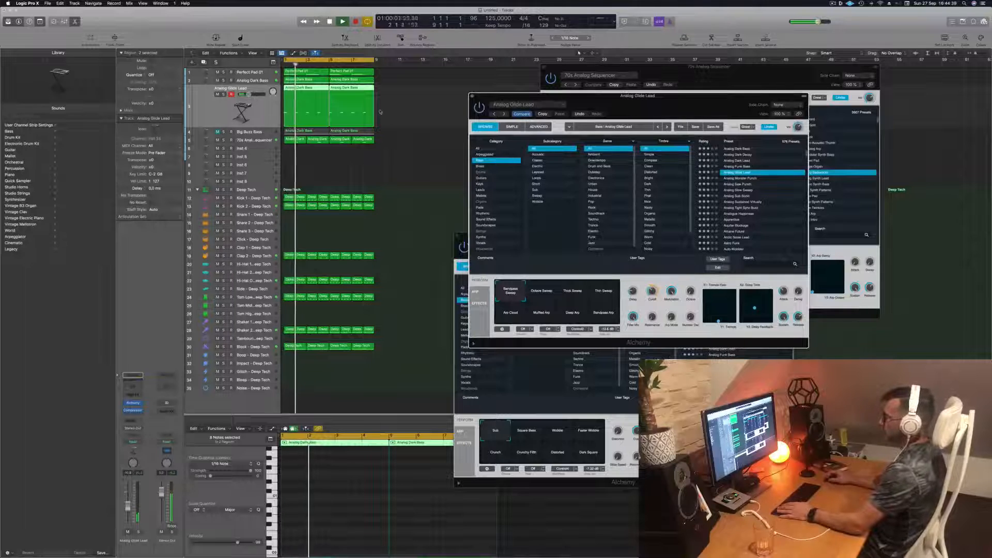
{"action": "left_click", "coordinate": [384, 115]}
{"action": "key", "text": "space"}
{"action": "left_click", "coordinate": [303, 89]}
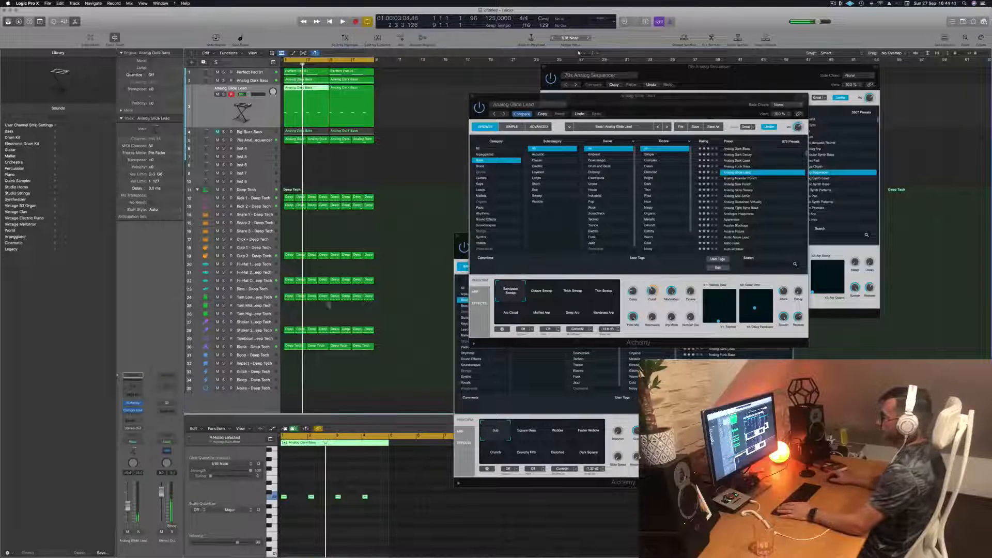
{"action": "left_click_drag", "start_coordinate": [307, 479], "coordinate": [313, 519]}
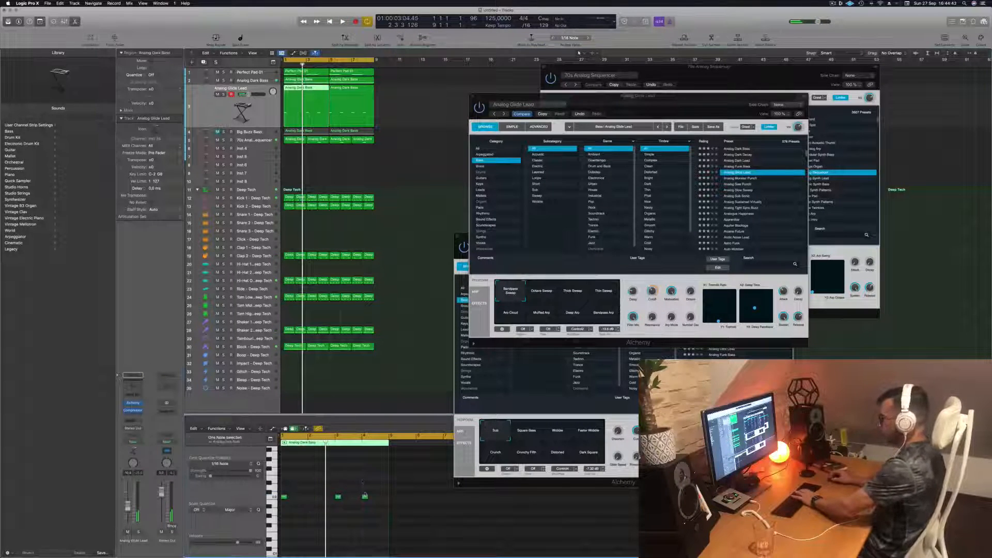
{"action": "key", "text": "Delete"}
- Replace the Analog Glide Lead track's second region with a copy of the edited first region and play the loop
{"action": "left_click", "coordinate": [366, 93]}
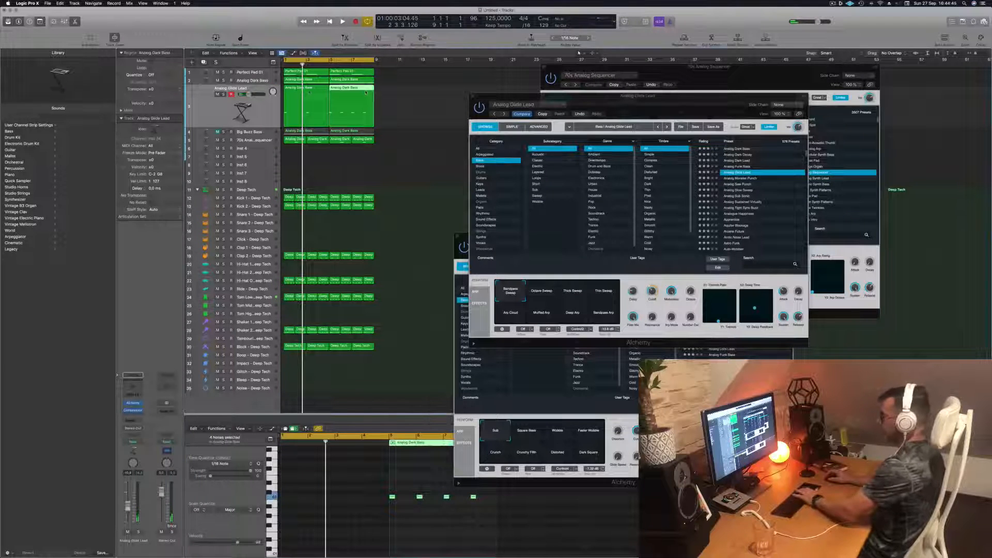
{"action": "key", "text": "Delete"}
{"action": "left_click_drag", "start_coordinate": [310, 89], "coordinate": [355, 93]}
{"action": "key", "text": "space"}
- Audition the Analog Monster Punch and Analog Saw Punch bass presets on the duplicated track over the loop
{"action": "left_click_drag", "start_coordinate": [640, 100], "coordinate": [578, 118]}
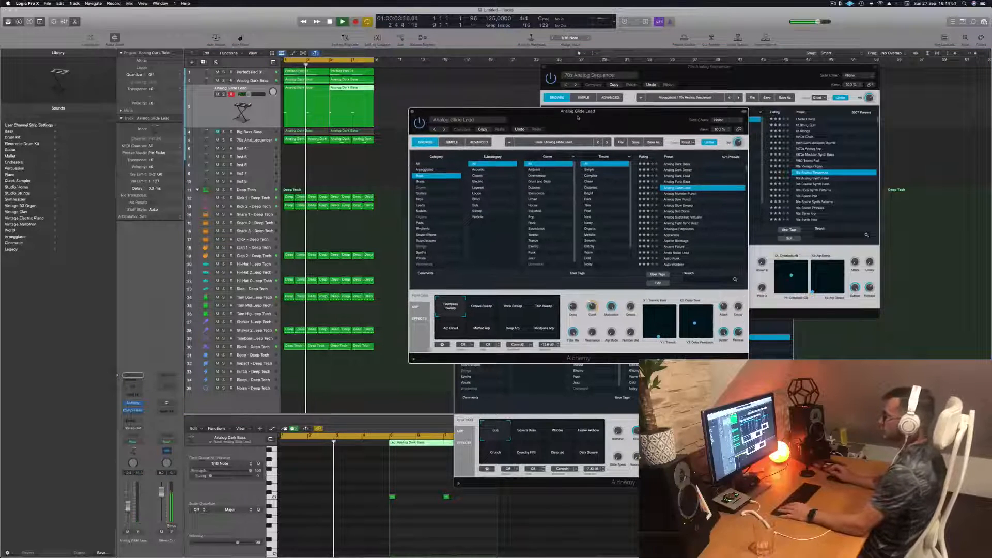
{"action": "left_click", "coordinate": [681, 193]}
{"action": "key", "text": "Return"}
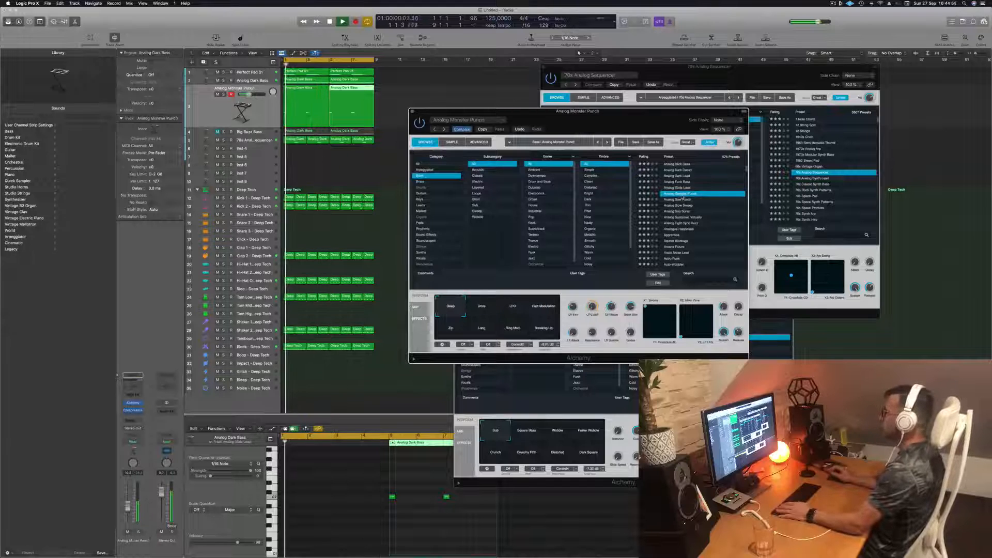
{"action": "left_click", "coordinate": [683, 199]}
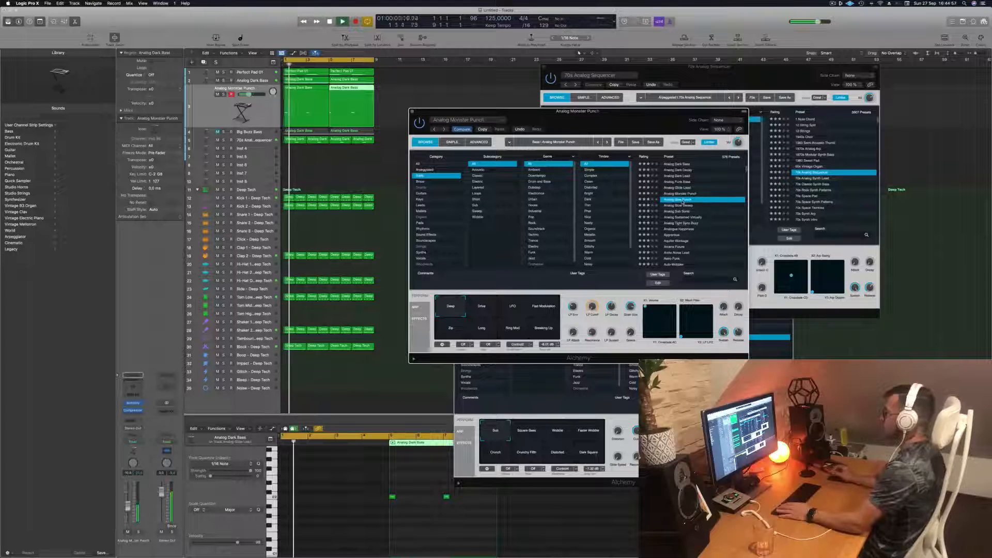
{"action": "key", "text": "space"}
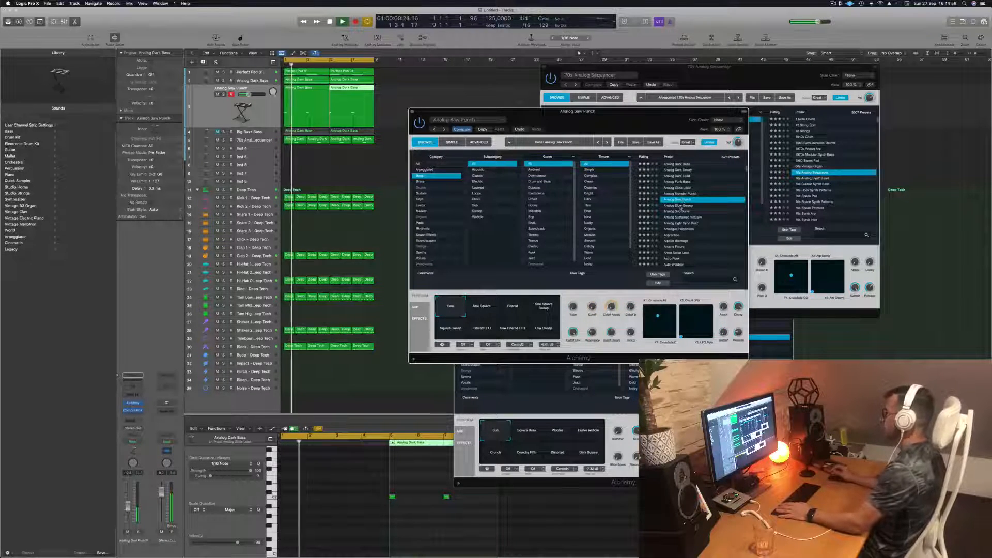
- Audition the Analog Slow Sweep, Analog Sub Sonic and Analog Sustained Virtually presets over the loop
{"action": "left_click", "coordinate": [680, 206]}
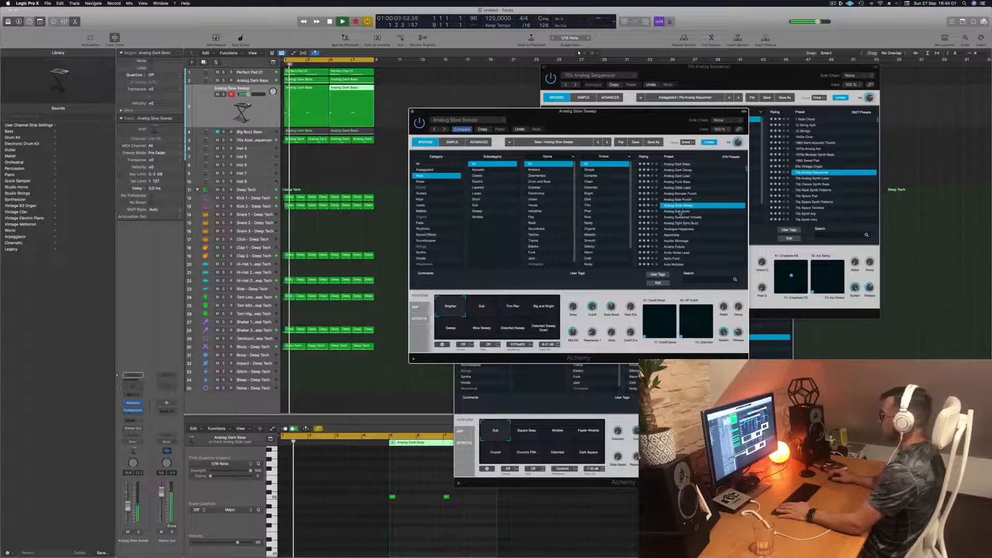
{"action": "left_click", "coordinate": [680, 211]}
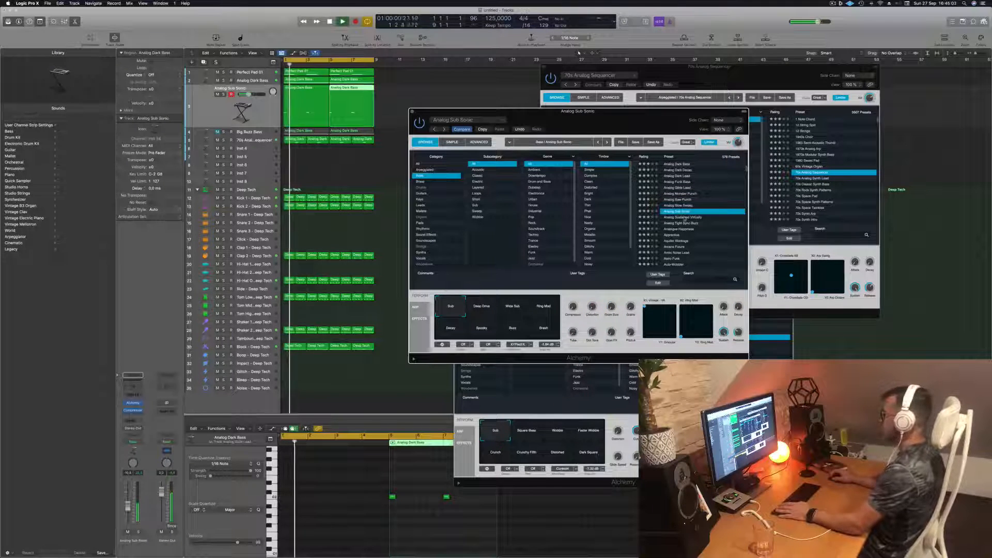
{"action": "left_click", "coordinate": [685, 217]}
{"action": "key", "text": "space"}
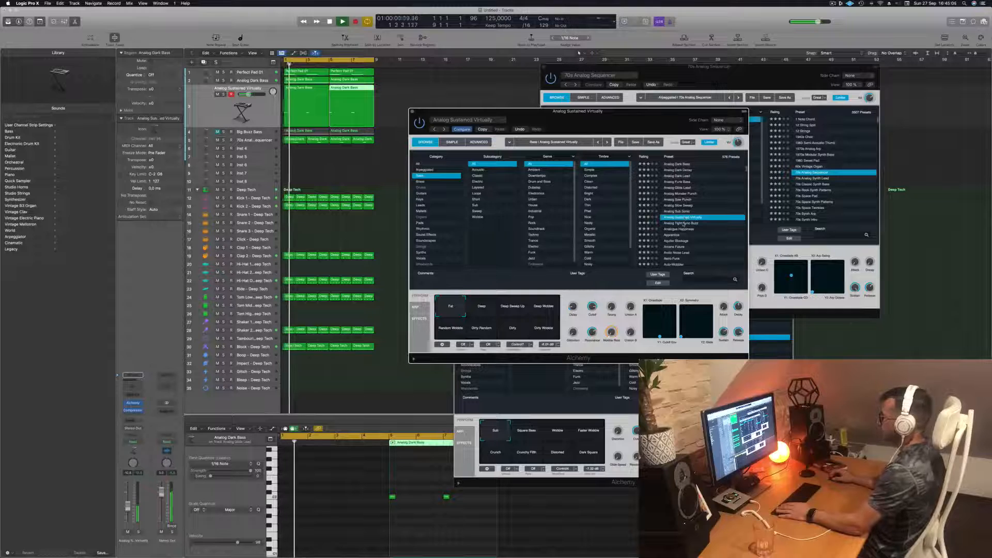
- Try the Analog Tight Sync Buzz, Analogue Happiness and Aquifer Blockage presets, ending with Baby Dropper loaded in the track's Alchemy
{"action": "left_click", "coordinate": [682, 223]}
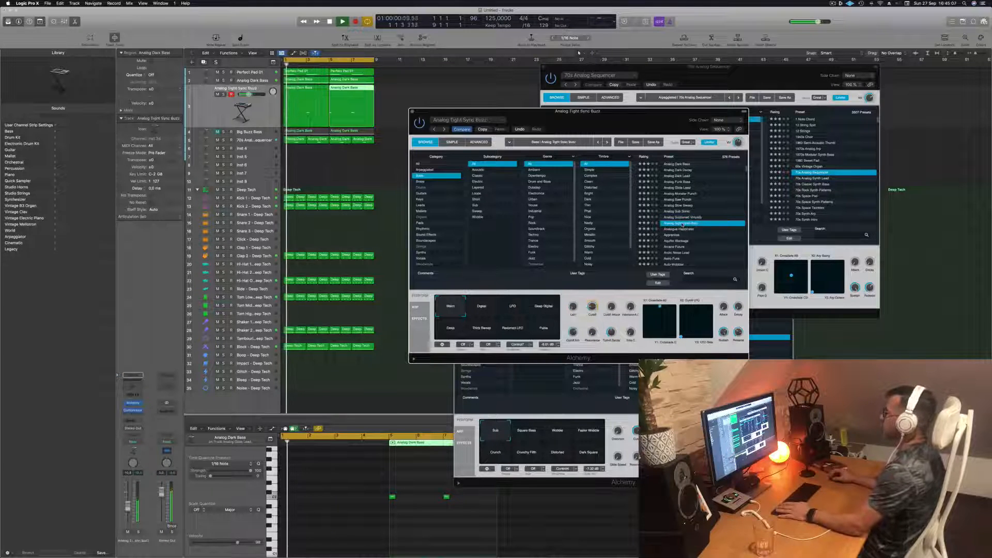
{"action": "left_click", "coordinate": [679, 229]}
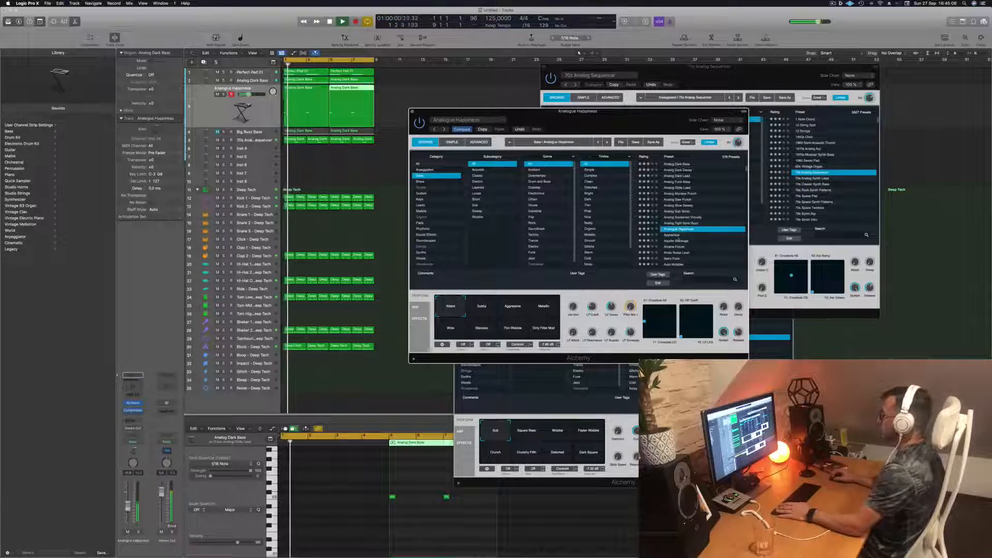
{"action": "left_click", "coordinate": [676, 241]}
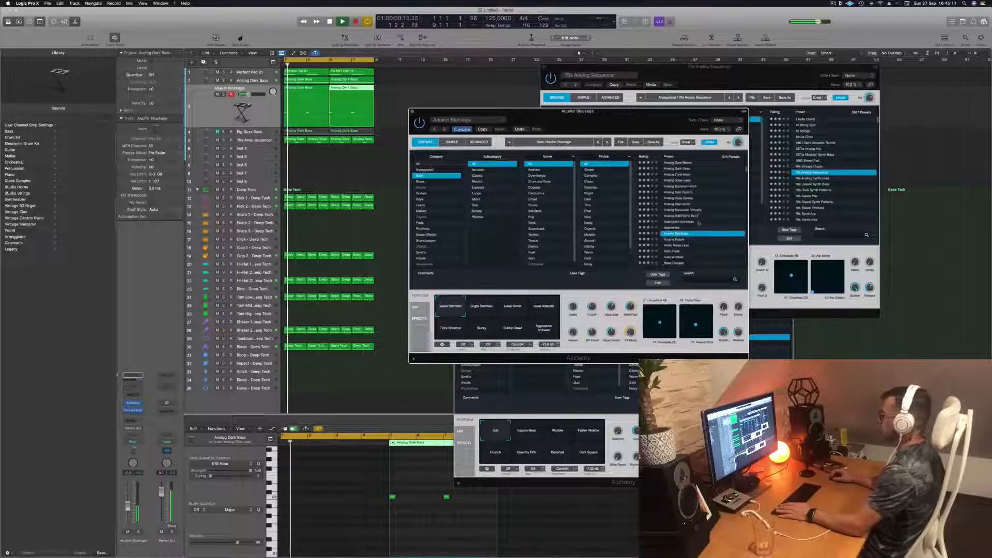
{"action": "left_click", "coordinate": [678, 229]}
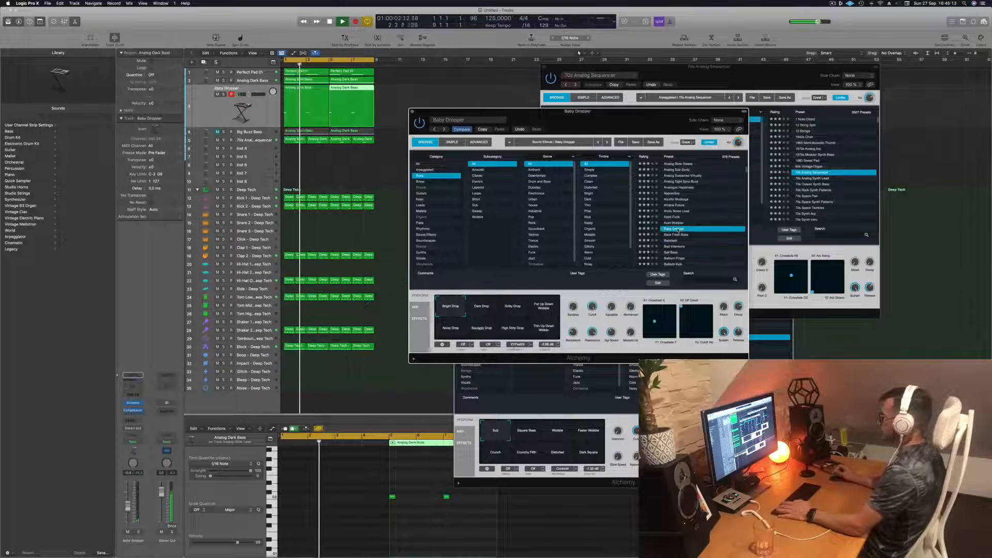
- Audition the Bad Intentions, Ball Bass and Battered Bass presets on the duplicated bass track over the loop
{"action": "scroll", "coordinate": [691, 220], "scroll_direction": "down", "scroll_amount": 2}
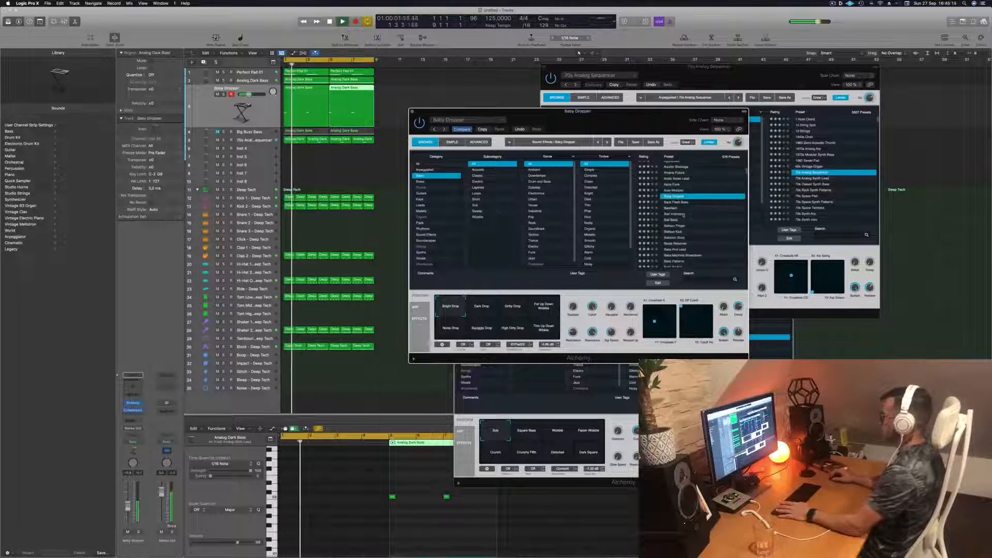
{"action": "left_click", "coordinate": [681, 214]}
{"action": "key", "text": "space"}
{"action": "scroll", "coordinate": [698, 201], "scroll_direction": "down", "scroll_amount": 2}
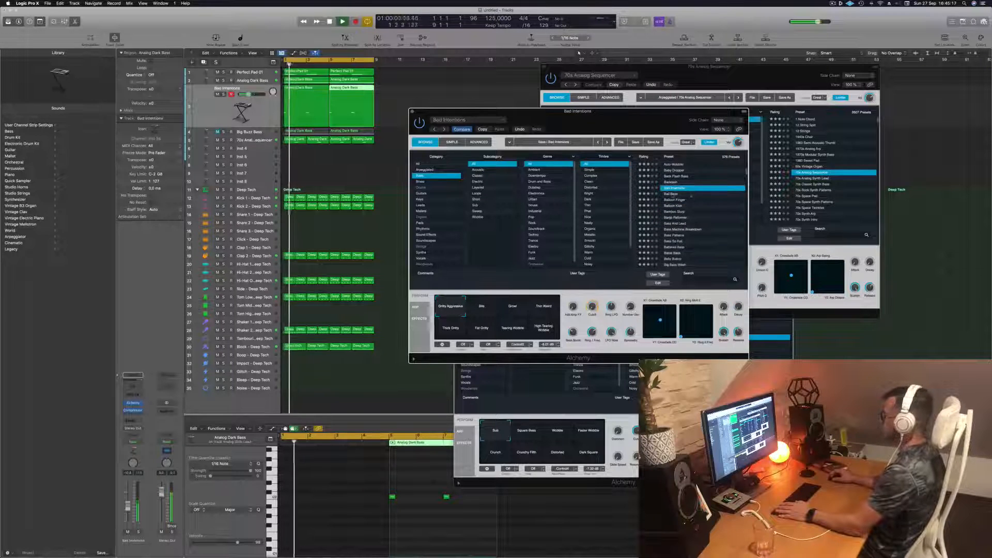
{"action": "left_click", "coordinate": [673, 194]}
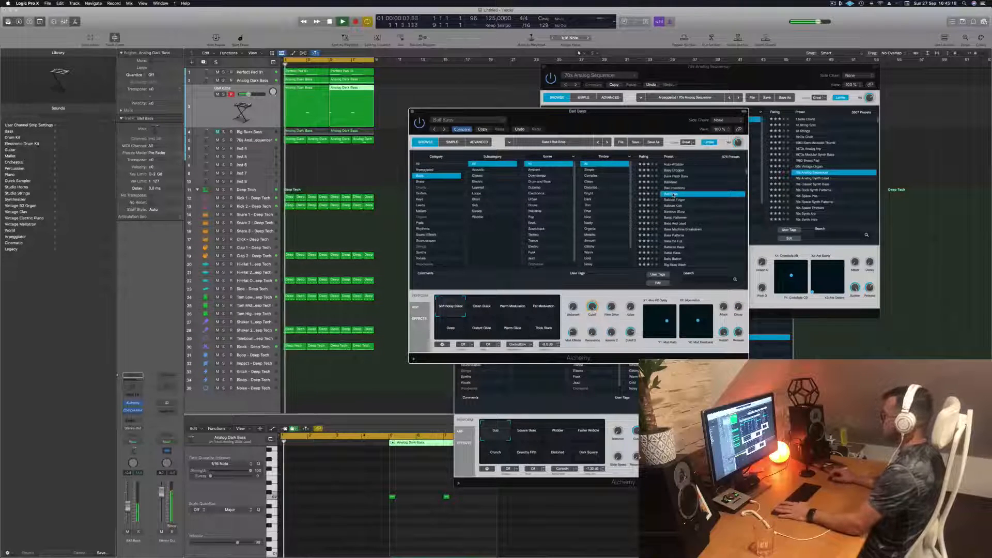
{"action": "scroll", "coordinate": [674, 196], "scroll_direction": "down", "scroll_amount": 3}
{"action": "left_click", "coordinate": [672, 207]}
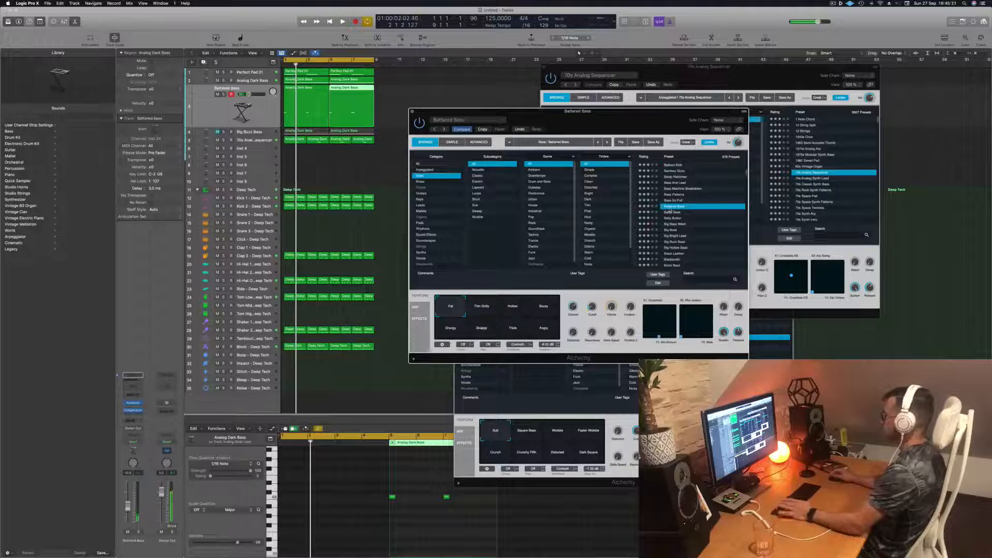
- Load the Big Bright Lead preset in the track's Alchemy and play it over the loop
{"action": "scroll", "coordinate": [698, 206], "scroll_direction": "down", "scroll_amount": 2}
{"action": "left_click", "coordinate": [677, 204]}
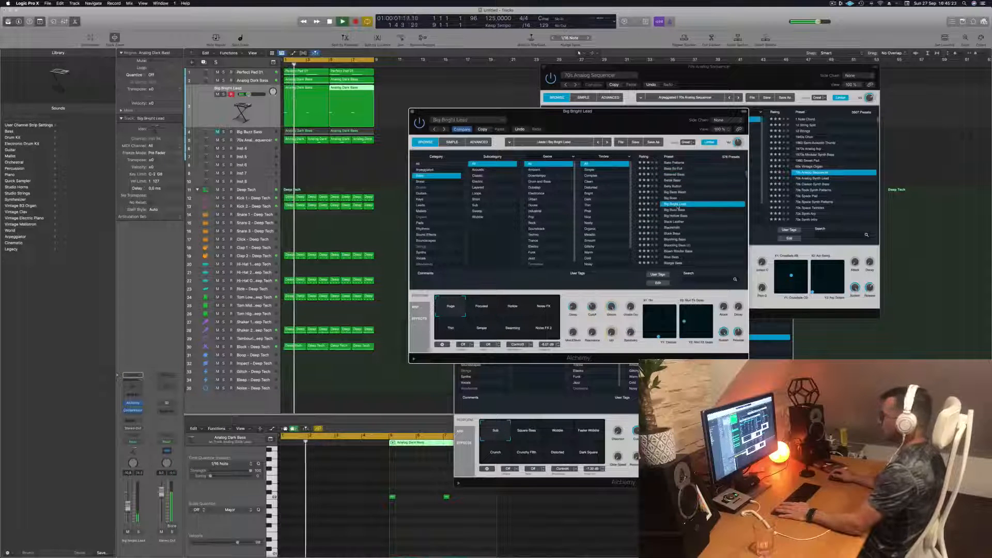
{"action": "key", "text": "space"}
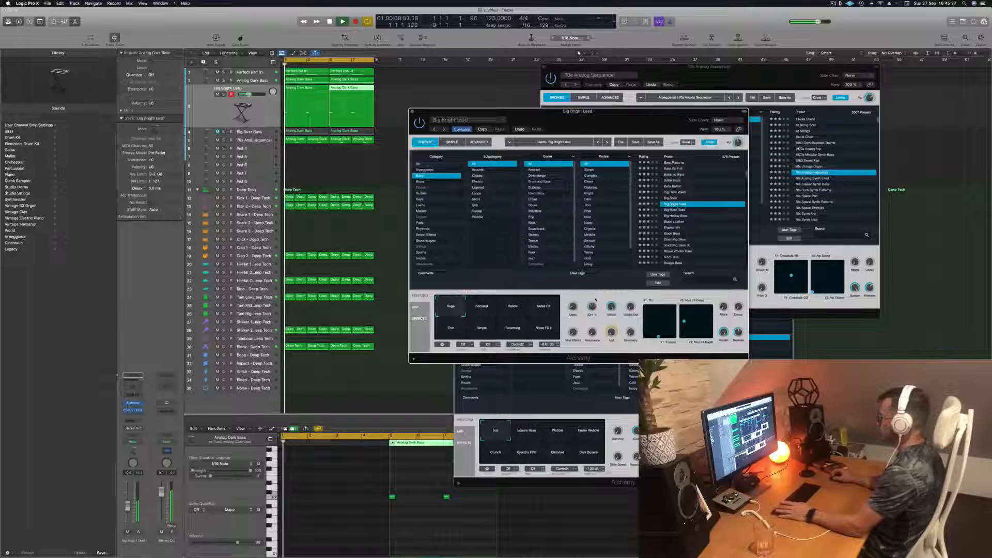
- Audition Big Bright Lead's Focused, Noise FX, Thin, Simple and Searching performance snapshots over the loop
{"action": "left_click", "coordinate": [514, 309]}
{"action": "key", "text": "space"}
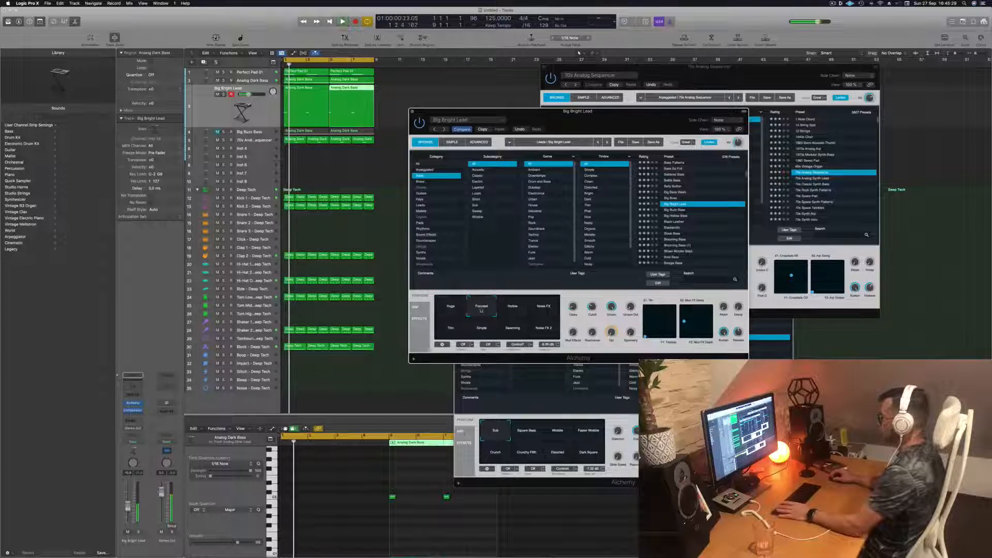
{"action": "left_click", "coordinate": [546, 310]}
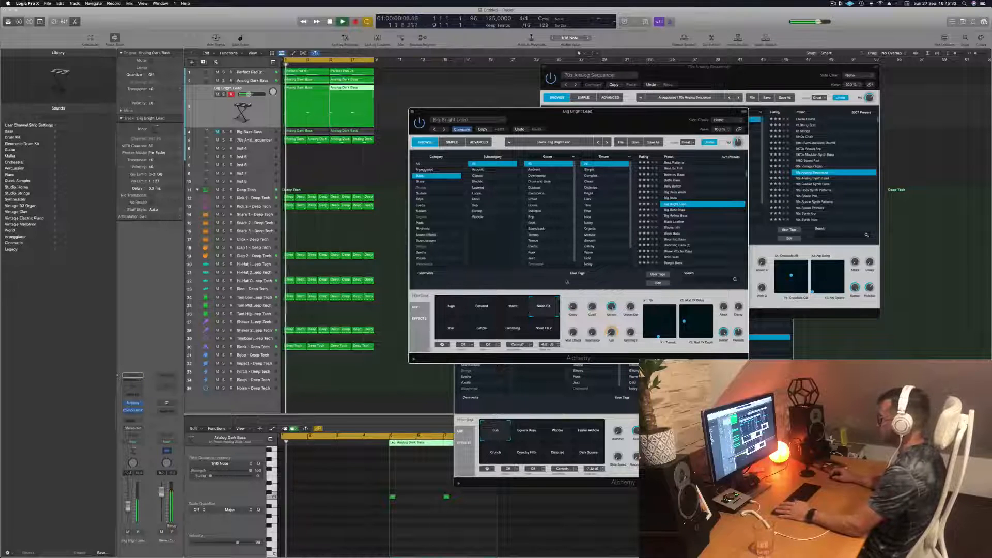
{"action": "left_click", "coordinate": [443, 333]}
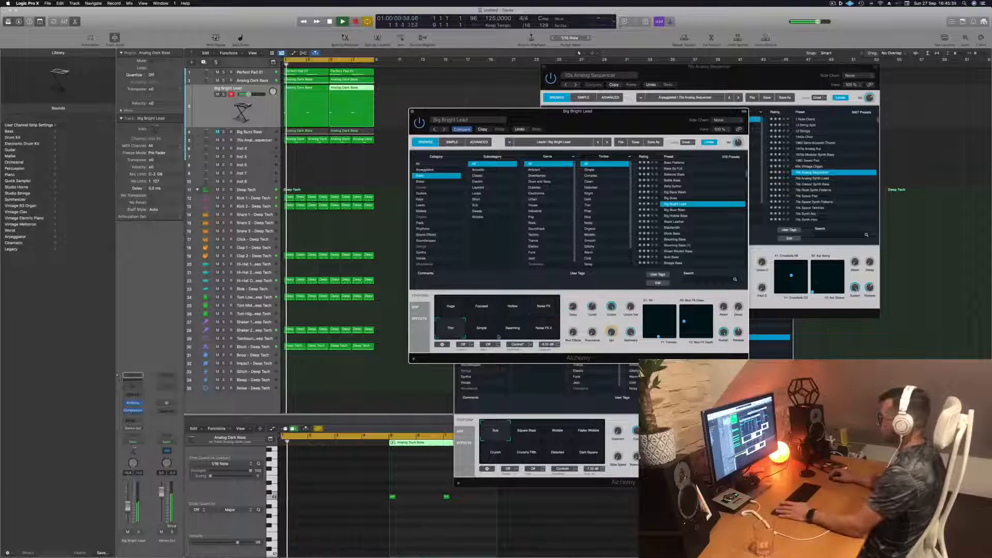
{"action": "left_click", "coordinate": [489, 335]}
{"action": "left_click", "coordinate": [518, 333]}
{"action": "key", "text": "space"}
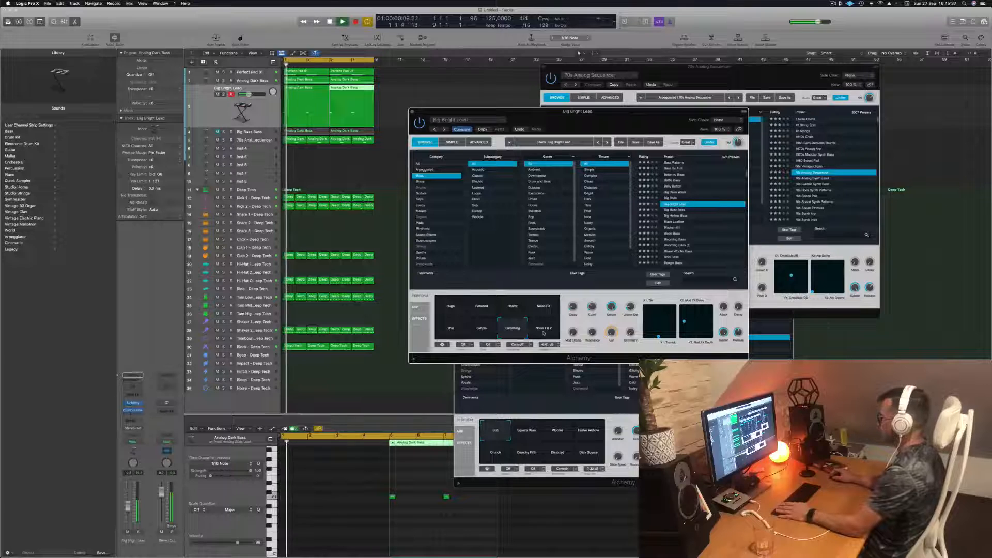
- Try Big Bright Lead's Noise FX 2 snapshot, settle on Noise FX and play the loop
{"action": "left_click", "coordinate": [544, 333]}
{"action": "left_click", "coordinate": [545, 308]}
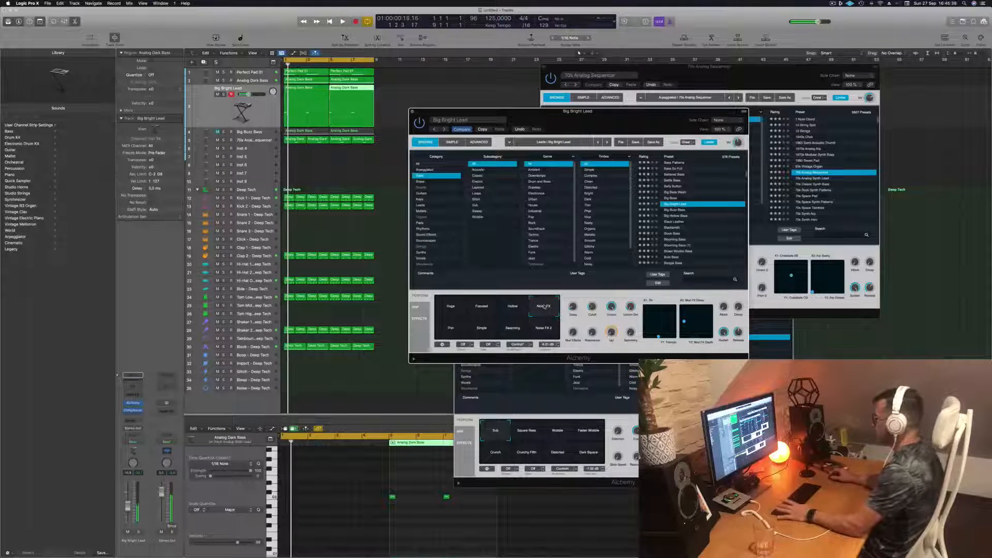
{"action": "key", "text": "space"}
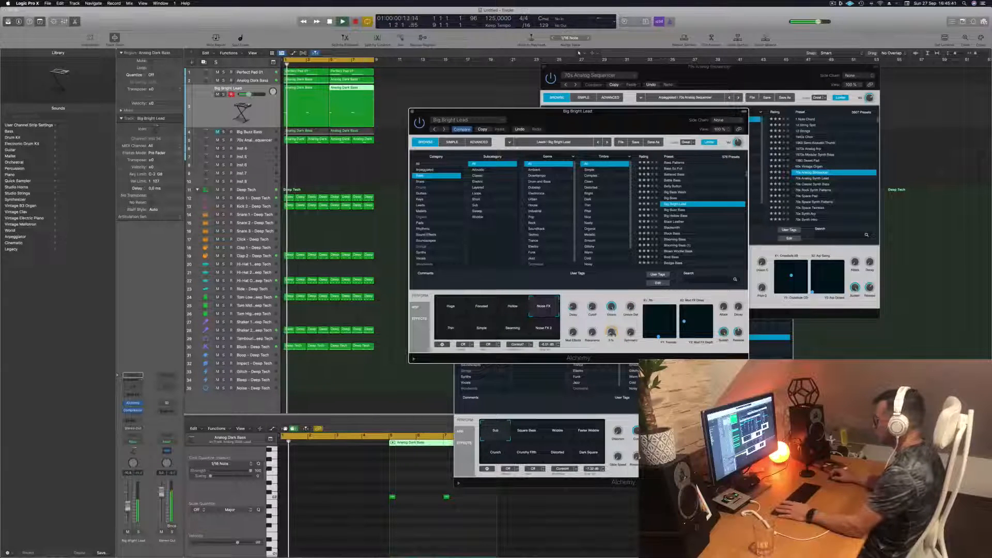
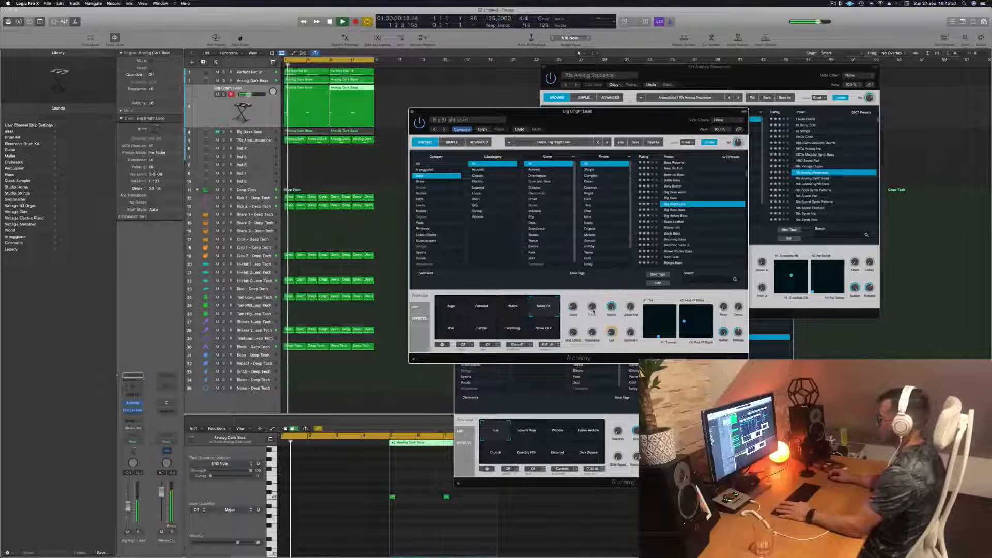
- Play the loop and audition Big Bright Lead's Noise FX 2, Searching, Simple and Thin performance snapshots
{"action": "left_click", "coordinate": [263, 111]}
{"action": "key", "text": "space"}
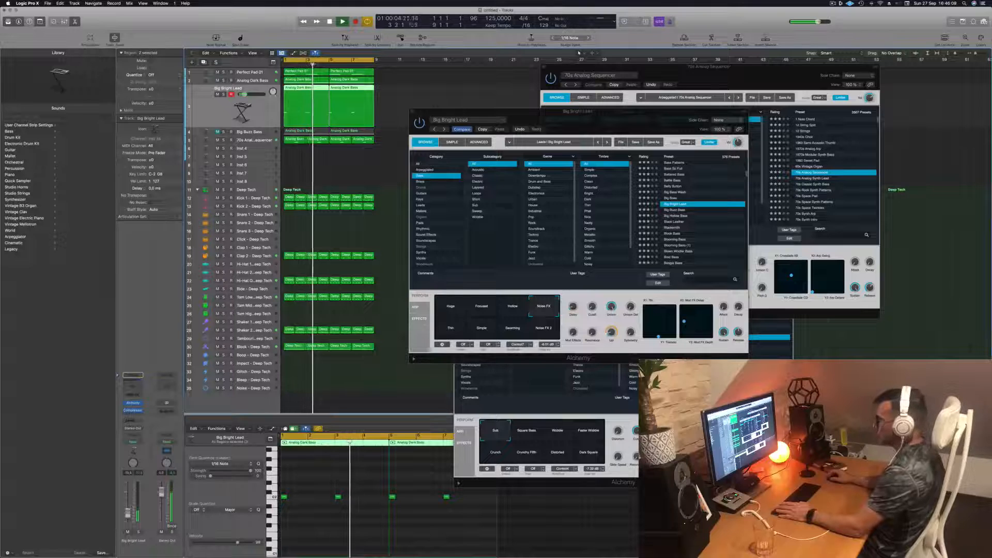
{"action": "key", "text": "space"}
{"action": "key", "text": "space"}
{"action": "left_click", "coordinate": [549, 334]}
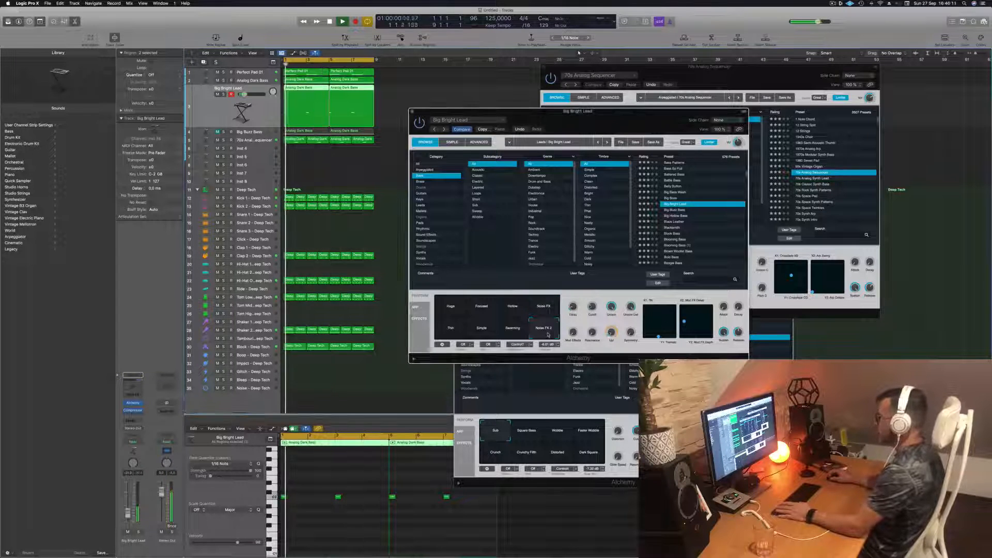
{"action": "key", "text": "space"}
{"action": "left_click", "coordinate": [509, 333]}
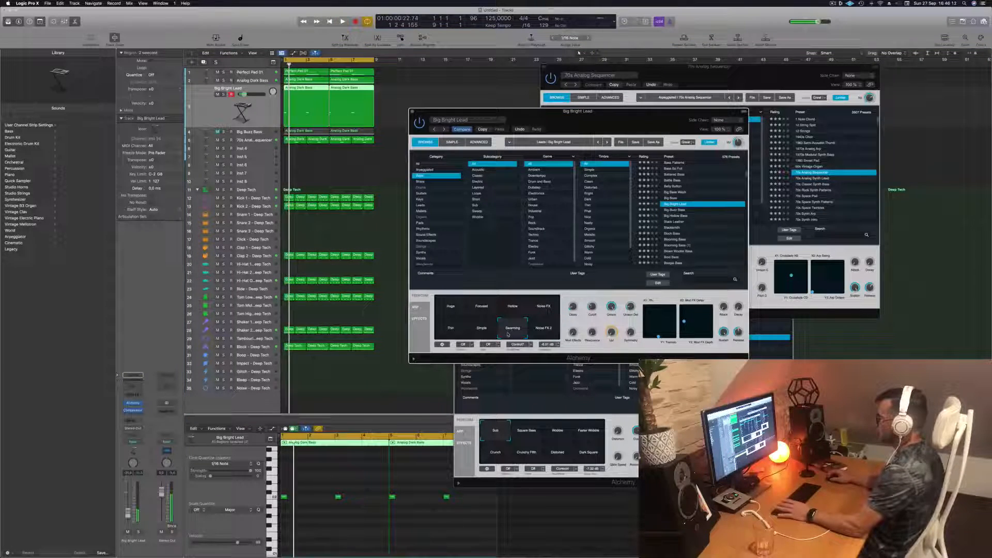
{"action": "left_click", "coordinate": [481, 332]}
{"action": "left_click", "coordinate": [452, 329]}
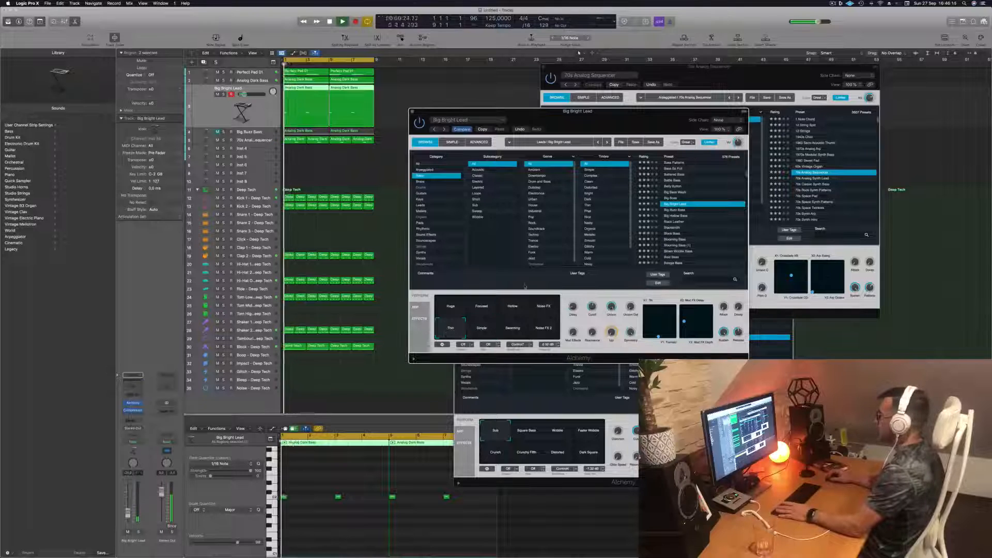
- Audition the Black Leather and Blooming Bass presets on the duplicated bass track over the loop
{"action": "left_click", "coordinate": [675, 221]}
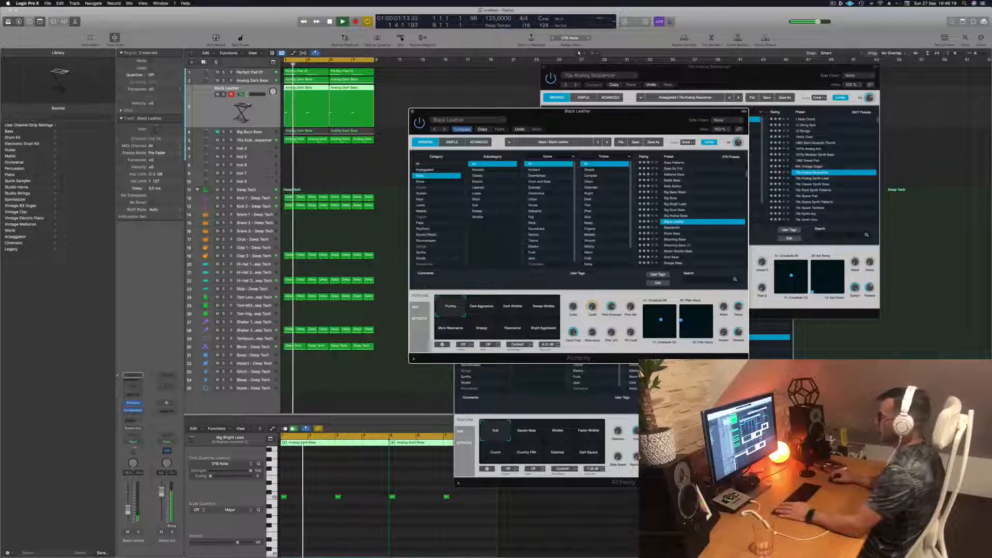
{"action": "scroll", "coordinate": [677, 232], "scroll_direction": "down", "scroll_amount": 3}
{"action": "left_click", "coordinate": [677, 221]}
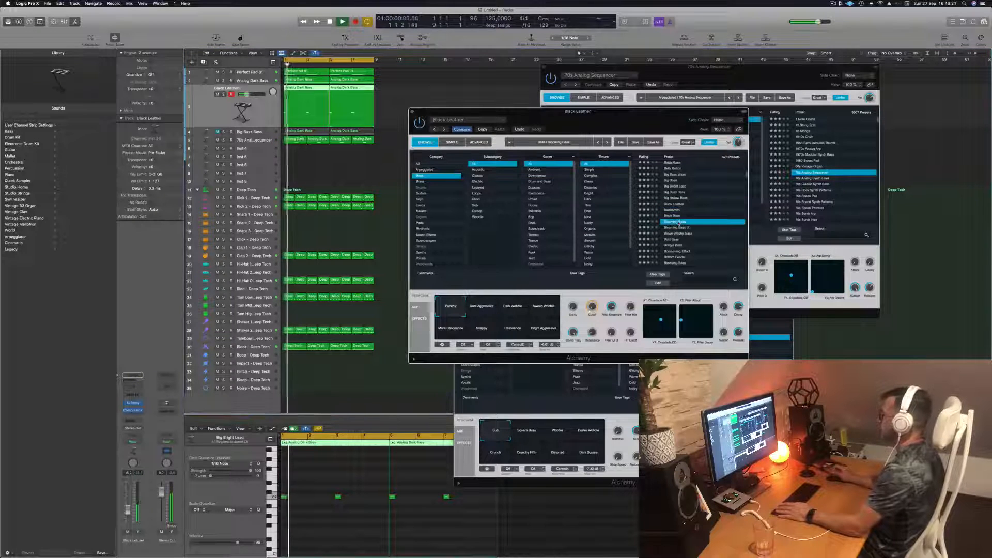
{"action": "key", "text": "space"}
{"action": "key", "text": "space"}
- Audition the Blown Woofer Bass, Bold Bass and Bottom Feeder presets over the loop
{"action": "scroll", "coordinate": [692, 218], "scroll_direction": "down", "scroll_amount": 2}
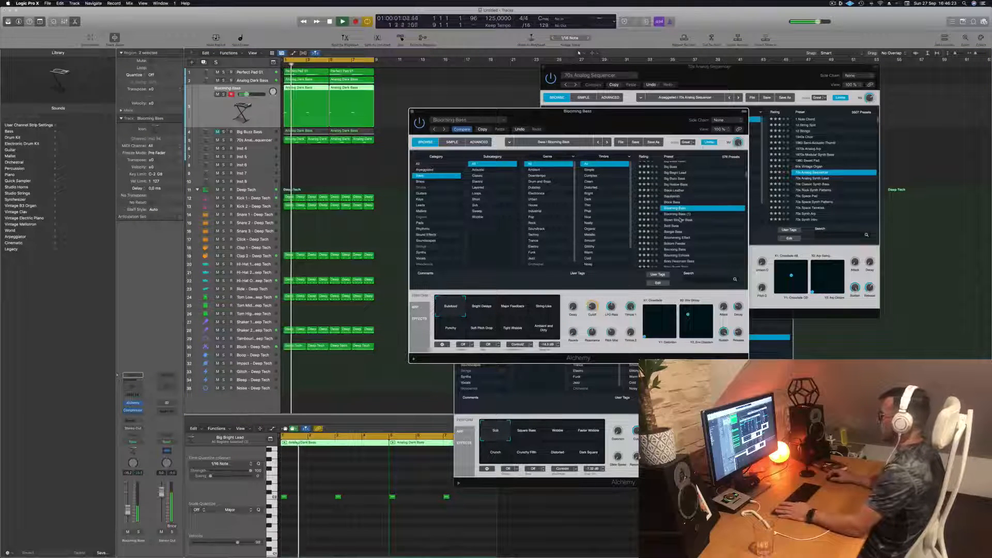
{"action": "left_click", "coordinate": [680, 220]}
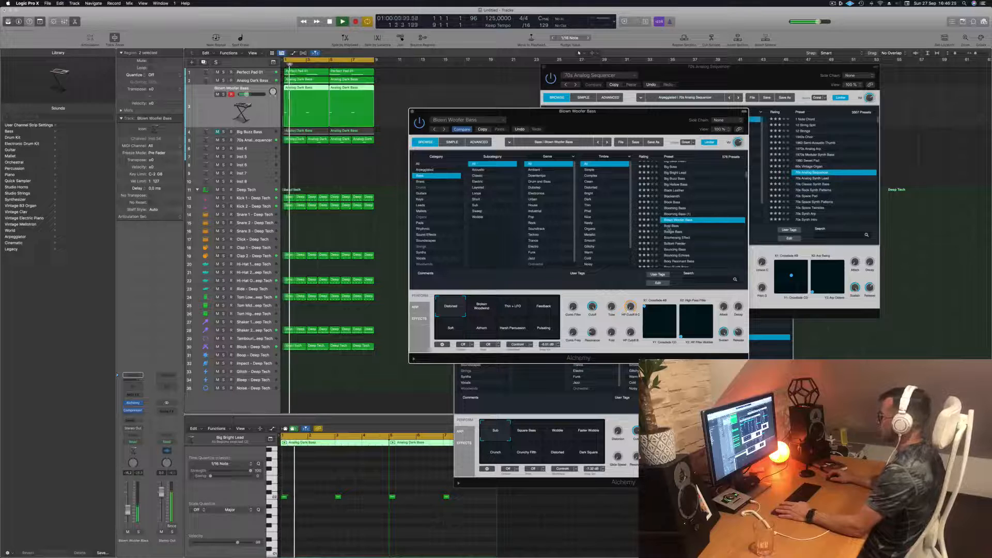
{"action": "left_click", "coordinate": [671, 226]}
{"action": "key", "text": "space"}
{"action": "scroll", "coordinate": [688, 231], "scroll_direction": "down", "scroll_amount": 2}
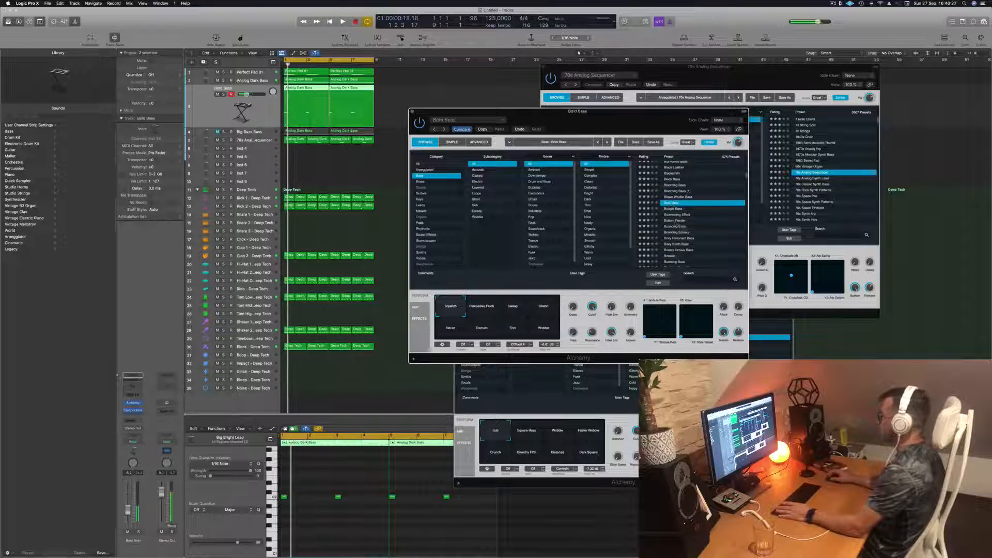
{"action": "left_click", "coordinate": [676, 222]}
{"action": "key", "text": "space"}
- Load the Bouncing Echoes preset in the duplicated track's Alchemy while the loop plays
{"action": "scroll", "coordinate": [704, 232], "scroll_direction": "down", "scroll_amount": 2}
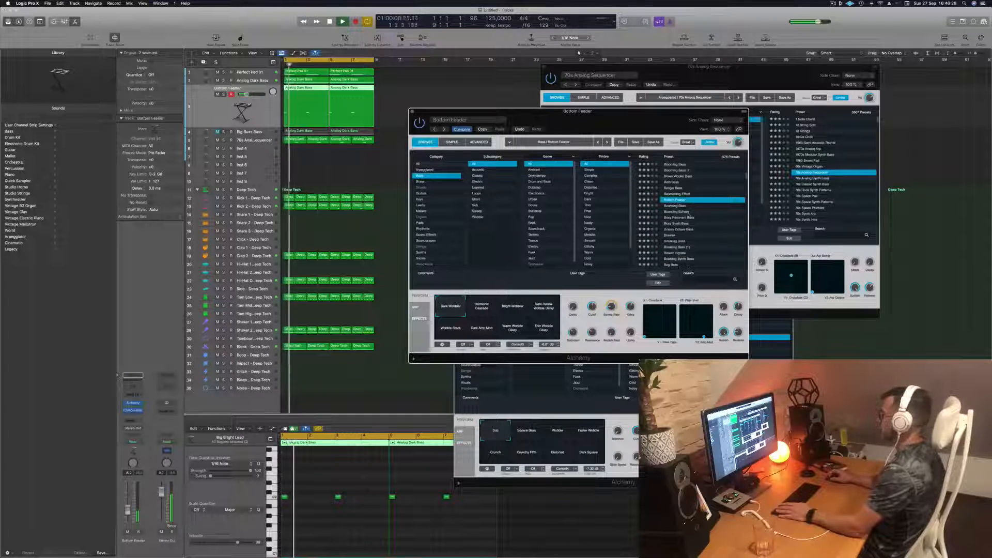
{"action": "left_click", "coordinate": [689, 212]}
{"action": "scroll", "coordinate": [708, 207], "scroll_direction": "down", "scroll_amount": 2}
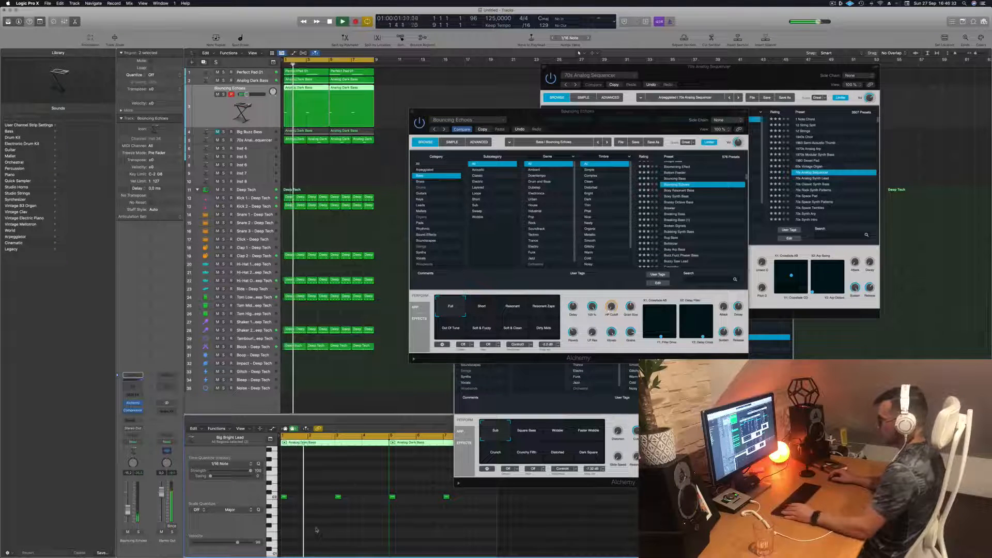
- Copy the track's four notes in the piano roll, placing each copy right after its original, and play the loop
{"action": "scroll", "coordinate": [291, 498], "scroll_direction": "up", "scroll_amount": 5}
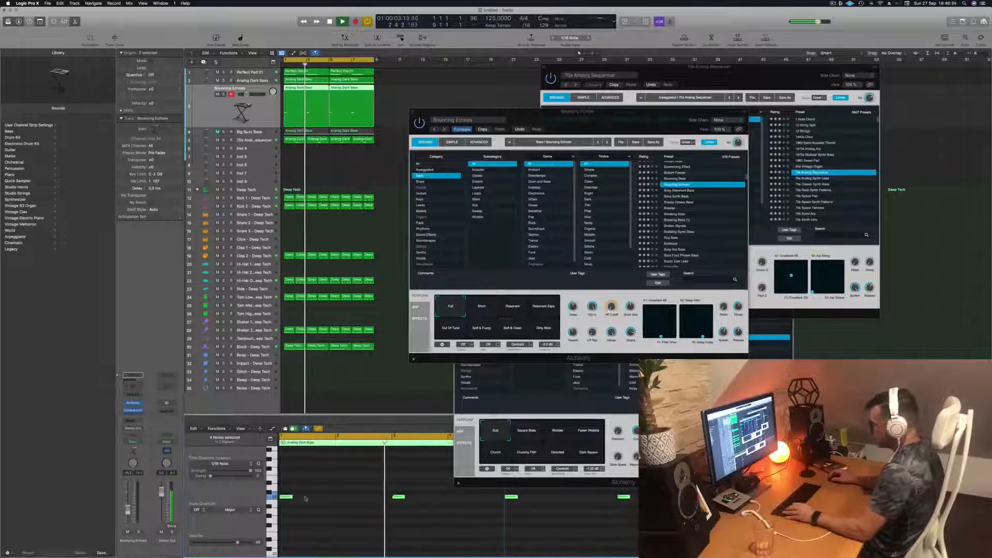
{"action": "left_click_drag", "start_coordinate": [291, 497], "coordinate": [296, 500]}
{"action": "key", "text": "space"}
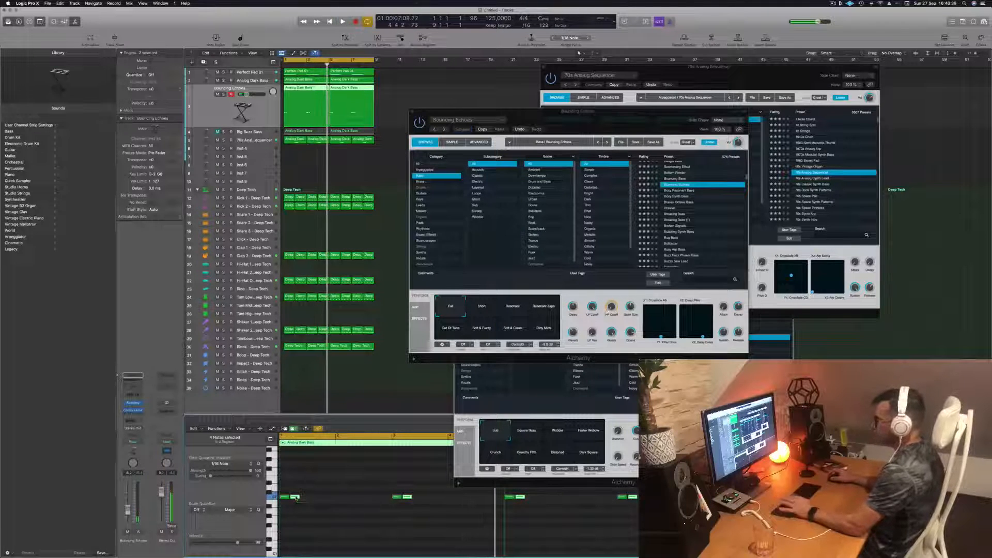
{"action": "key", "text": "space"}
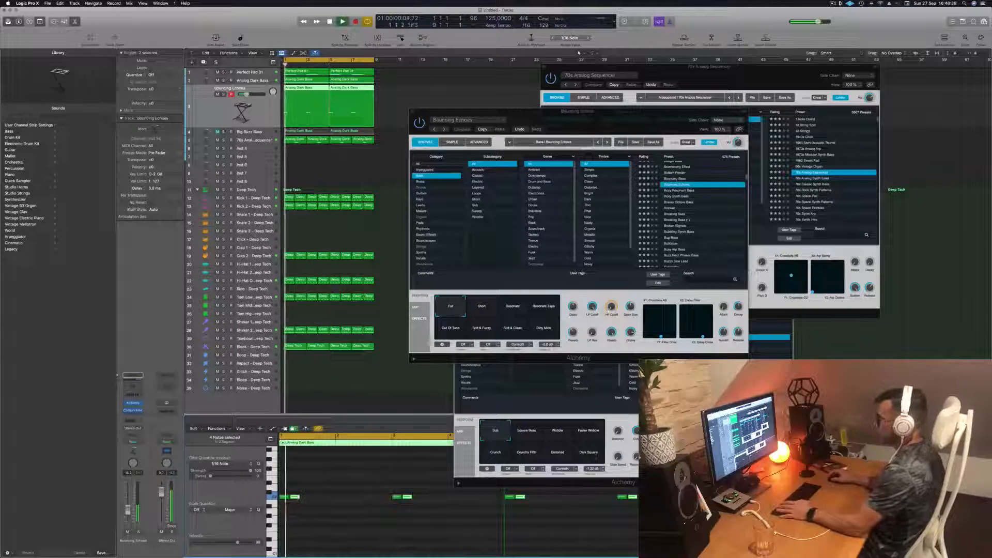
- Audition the Brassy Octave Bass, Breaking Bass and Busy Arp Bass presets with the doubled note pattern
{"action": "left_click", "coordinate": [684, 201]}
{"action": "left_click", "coordinate": [675, 208]}
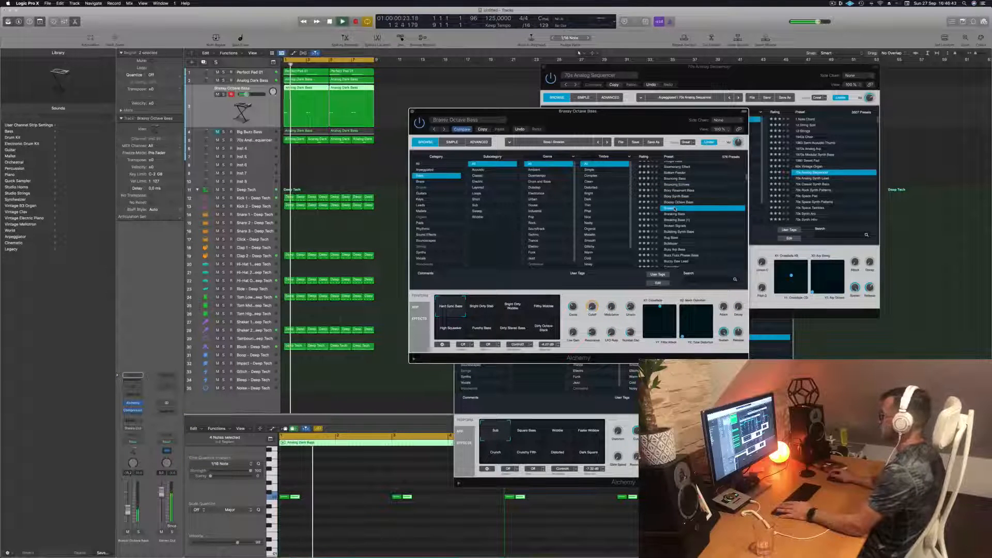
{"action": "left_click", "coordinate": [680, 214]}
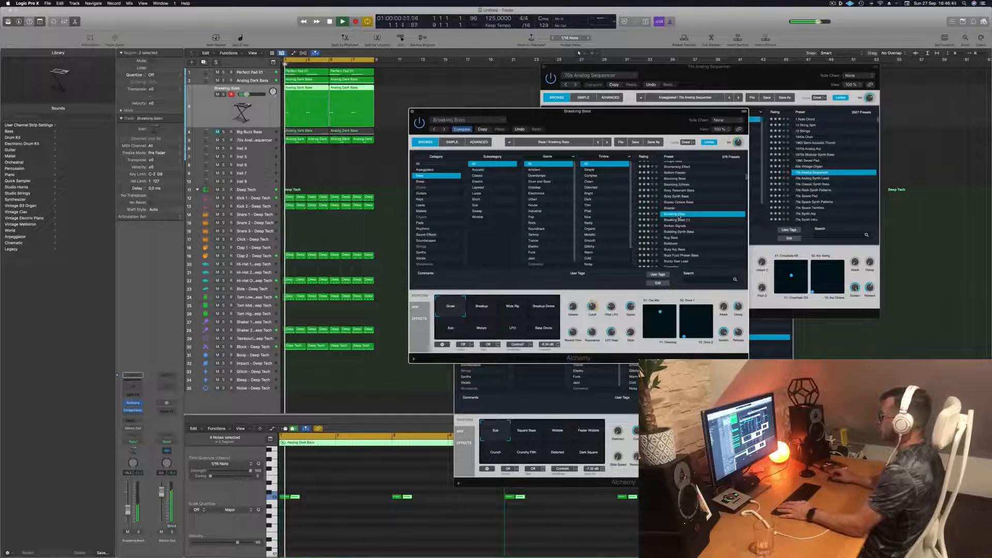
{"action": "scroll", "coordinate": [679, 214], "scroll_direction": "down", "scroll_amount": 2}
{"action": "left_click", "coordinate": [679, 214]}
{"action": "scroll", "coordinate": [681, 214], "scroll_direction": "up", "scroll_amount": 1}
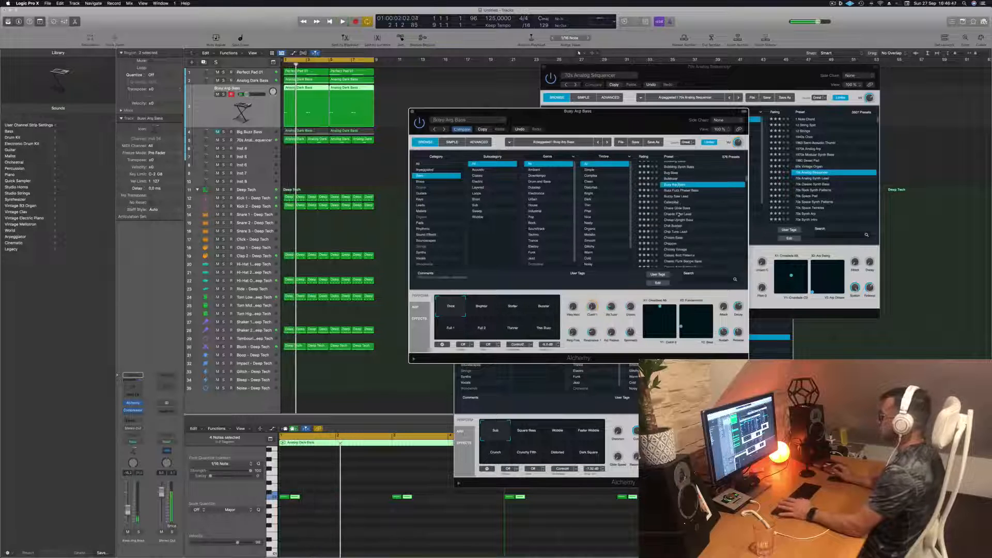
- Audition the Buzzy Saw Lead, Chaos Glide Bass and Chill Sustain presets over the loop
{"action": "scroll", "coordinate": [683, 214], "scroll_direction": "down", "scroll_amount": 2}
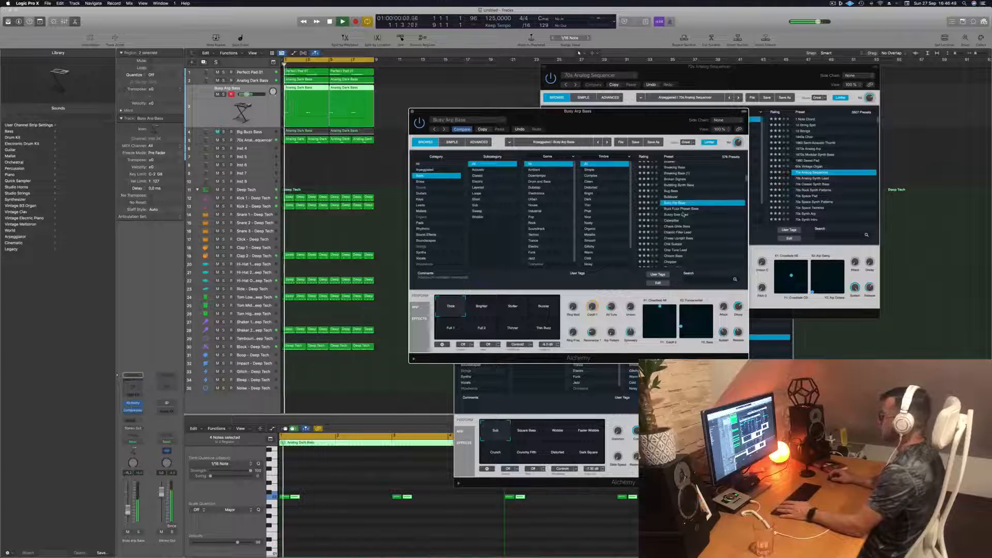
{"action": "left_click", "coordinate": [675, 215]}
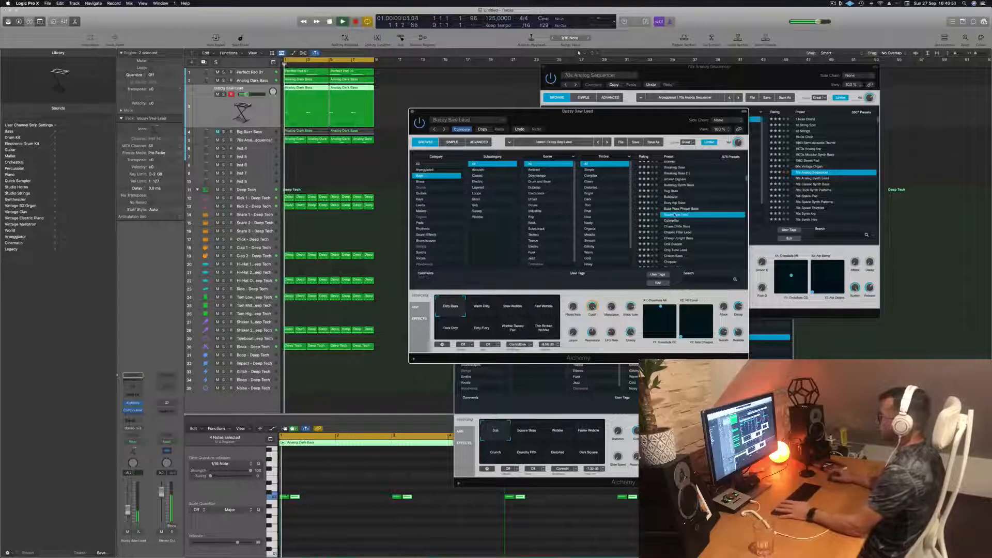
{"action": "scroll", "coordinate": [693, 214], "scroll_direction": "down", "scroll_amount": 2}
{"action": "left_click", "coordinate": [685, 206]}
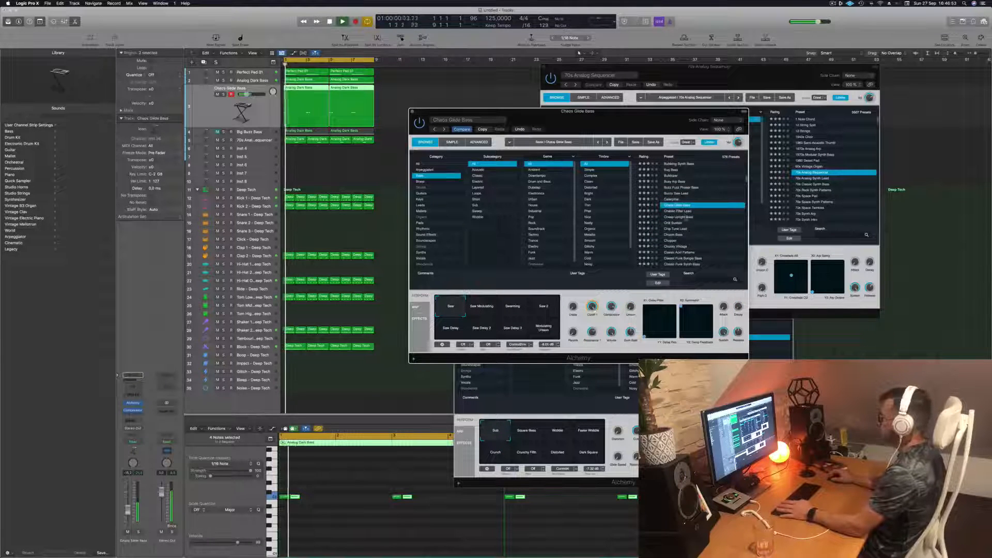
{"action": "scroll", "coordinate": [686, 209], "scroll_direction": "down", "scroll_amount": 2}
{"action": "left_click", "coordinate": [677, 209]}
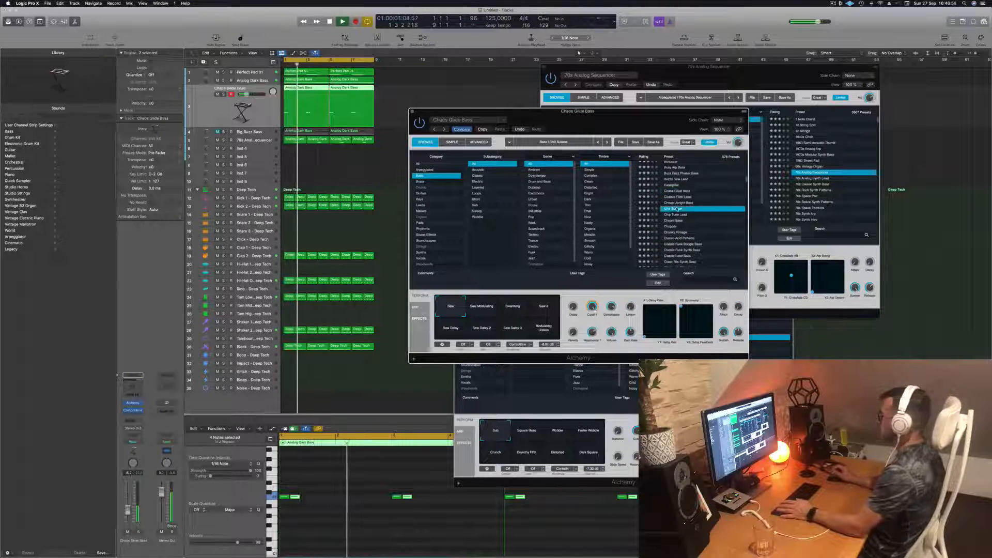
- Audition the Chunky Vintage, Classic Funk Synth Bass and Club Bass presets over the loop
{"action": "scroll", "coordinate": [685, 209], "scroll_direction": "down", "scroll_amount": 3}
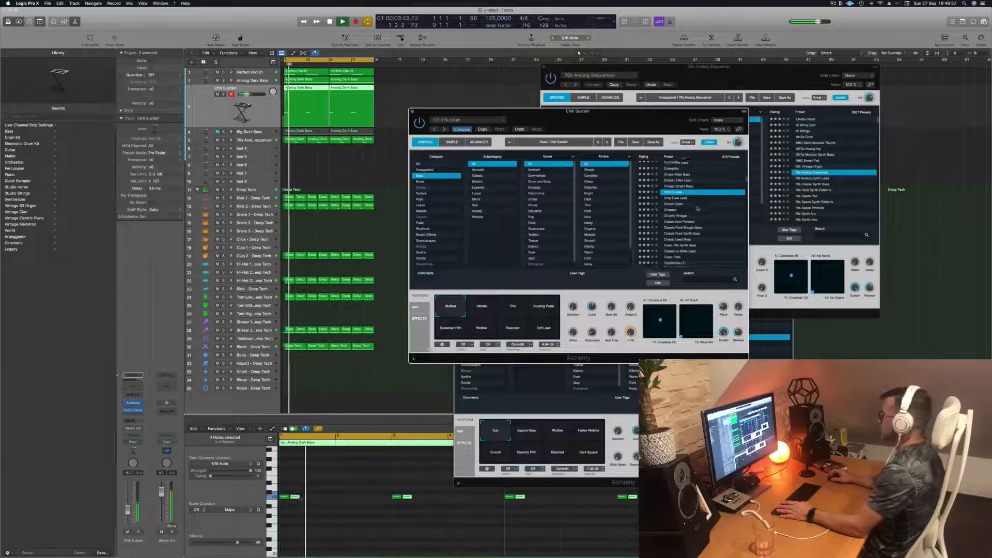
{"action": "left_click", "coordinate": [681, 209]}
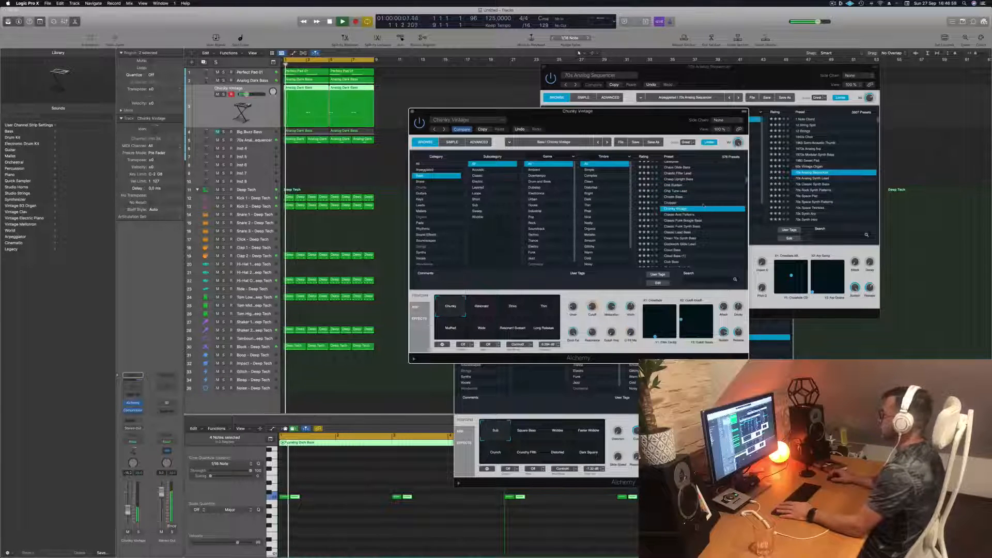
{"action": "scroll", "coordinate": [703, 205], "scroll_direction": "down", "scroll_amount": 3}
{"action": "left_click", "coordinate": [703, 205]}
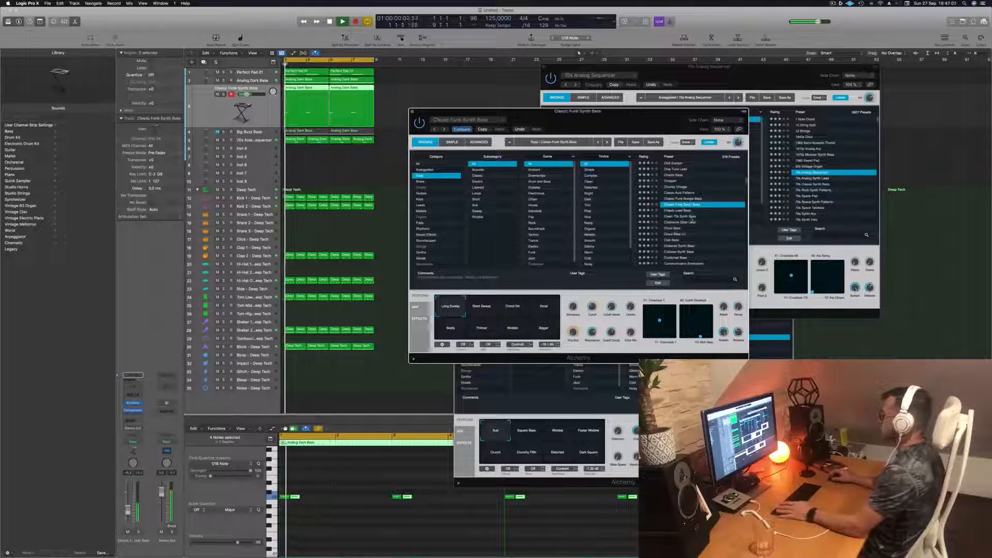
{"action": "left_click", "coordinate": [675, 240]}
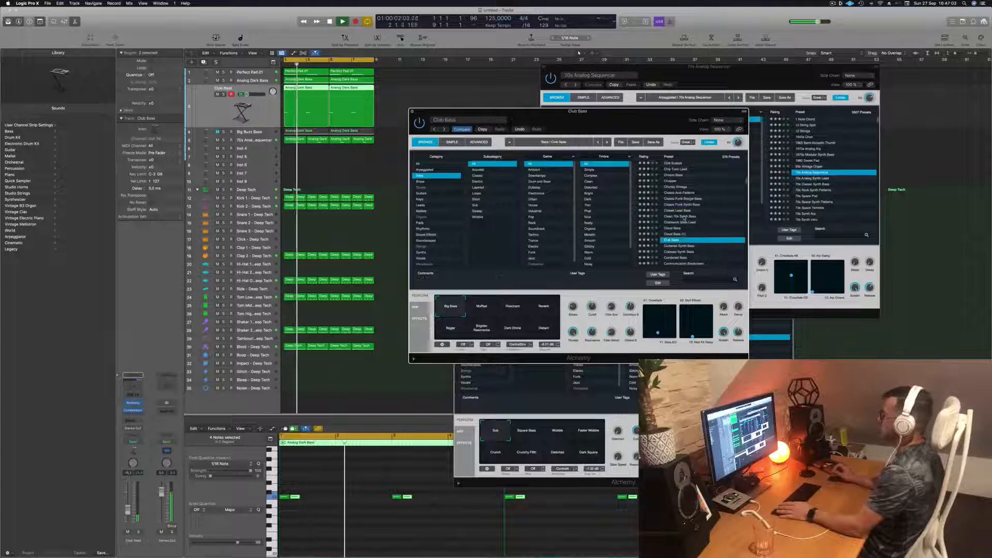
- Audition the Concussion Bass, Corrosion and Dark And Deep Bass presets over the loop
{"action": "scroll", "coordinate": [699, 221], "scroll_direction": "down", "scroll_amount": 3}
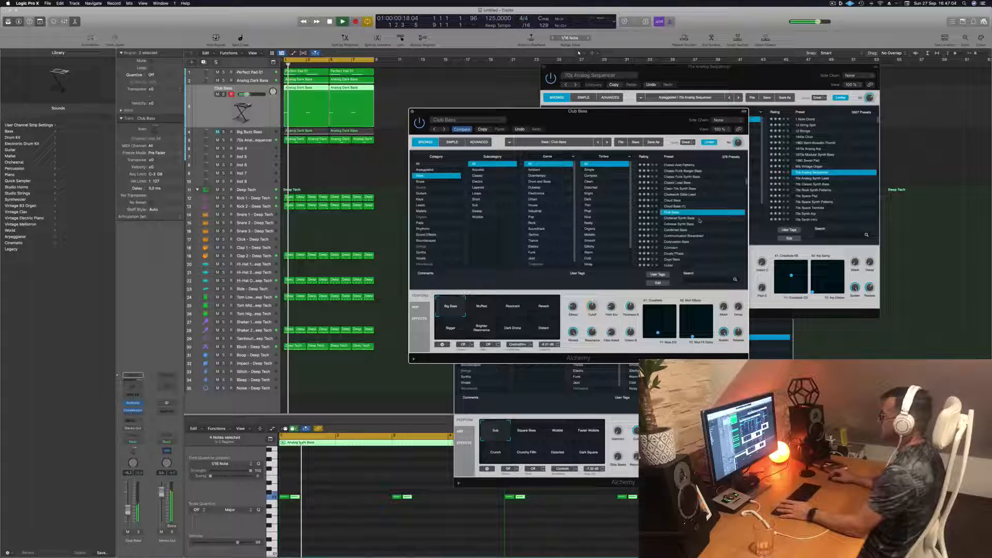
{"action": "left_click", "coordinate": [677, 241]}
{"action": "scroll", "coordinate": [675, 230], "scroll_direction": "down", "scroll_amount": 3}
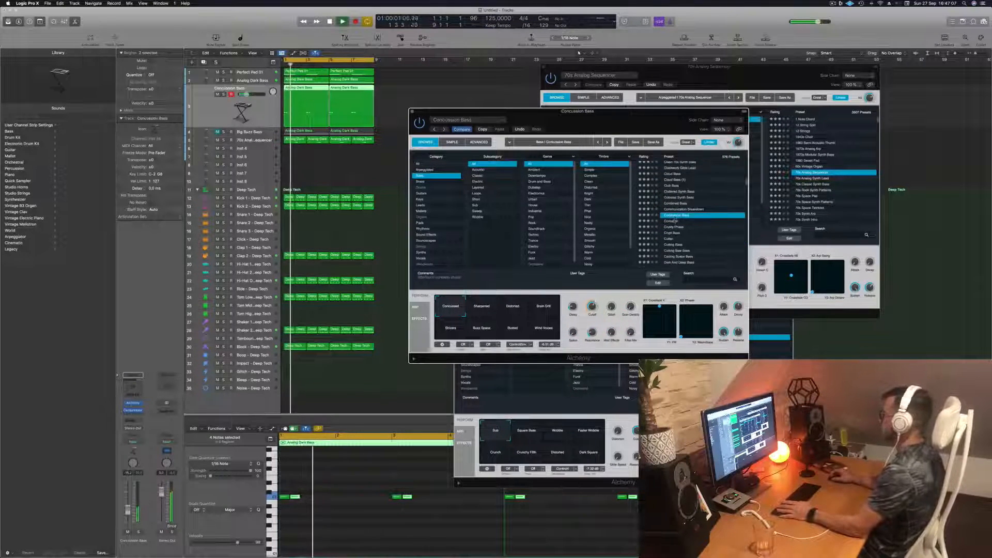
{"action": "left_click", "coordinate": [675, 222]}
{"action": "scroll", "coordinate": [709, 207], "scroll_direction": "down", "scroll_amount": 1}
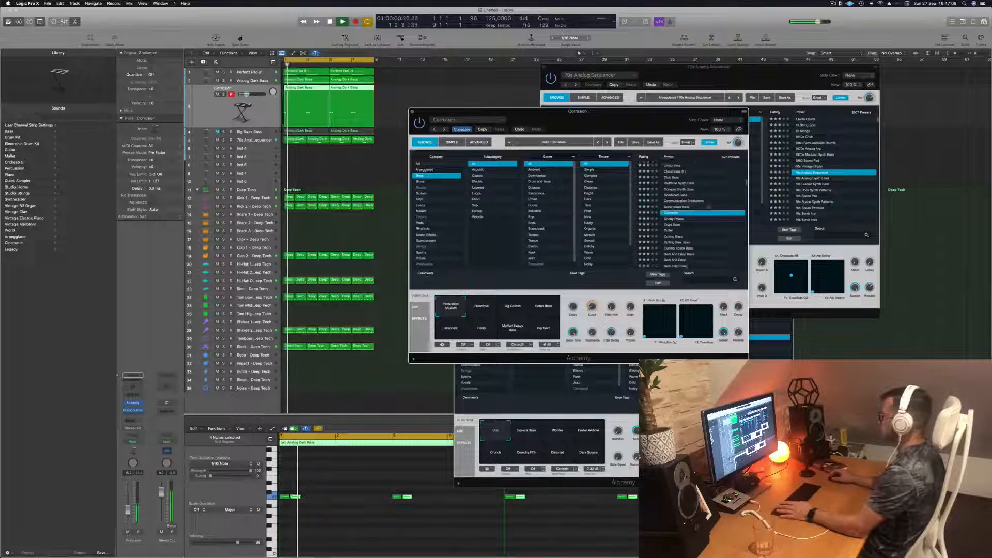
{"action": "scroll", "coordinate": [709, 206], "scroll_direction": "down", "scroll_amount": 2}
{"action": "left_click", "coordinate": [671, 233]}
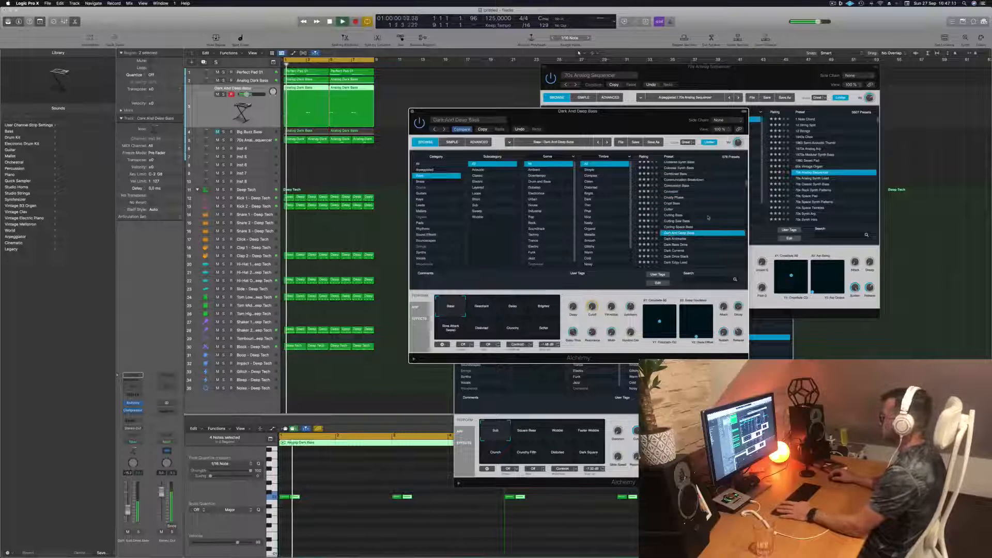
- Audition the Dark Drive Stack, Dark Edgy Lead and Dark Hammer presets over the loop
{"action": "scroll", "coordinate": [703, 215], "scroll_direction": "down", "scroll_amount": 4}
{"action": "left_click", "coordinate": [677, 218]}
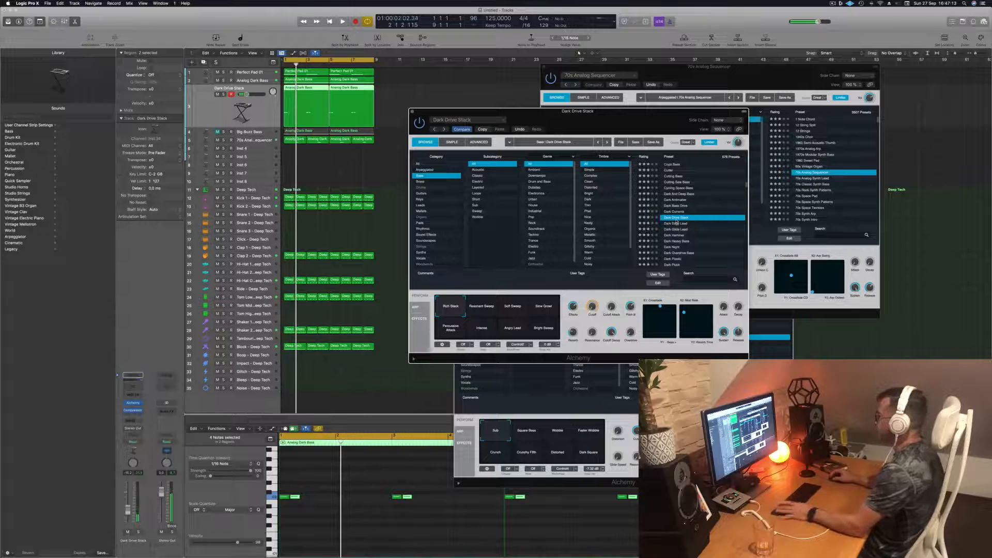
{"action": "left_click", "coordinate": [677, 223]}
{"action": "scroll", "coordinate": [677, 223], "scroll_direction": "down", "scroll_amount": 1}
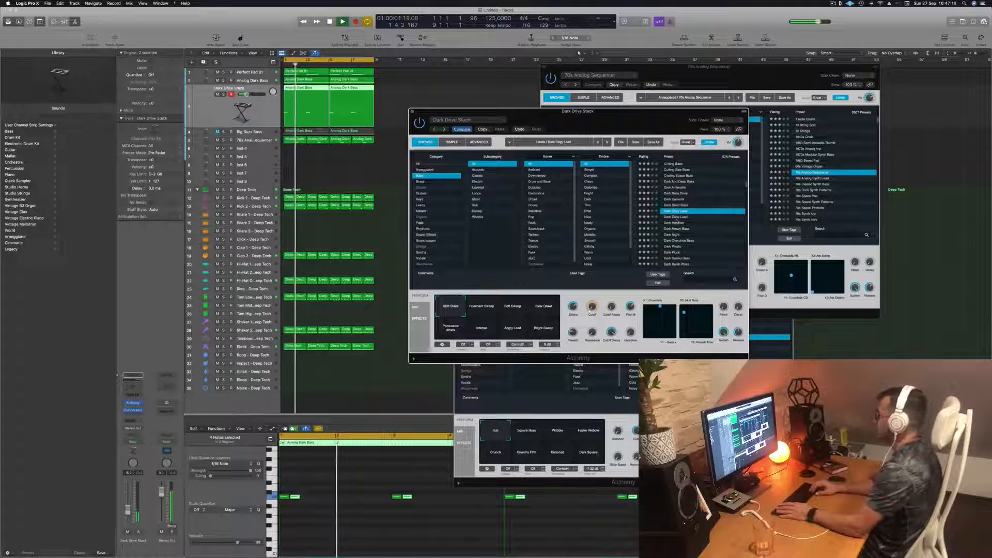
{"action": "left_click", "coordinate": [677, 217]}
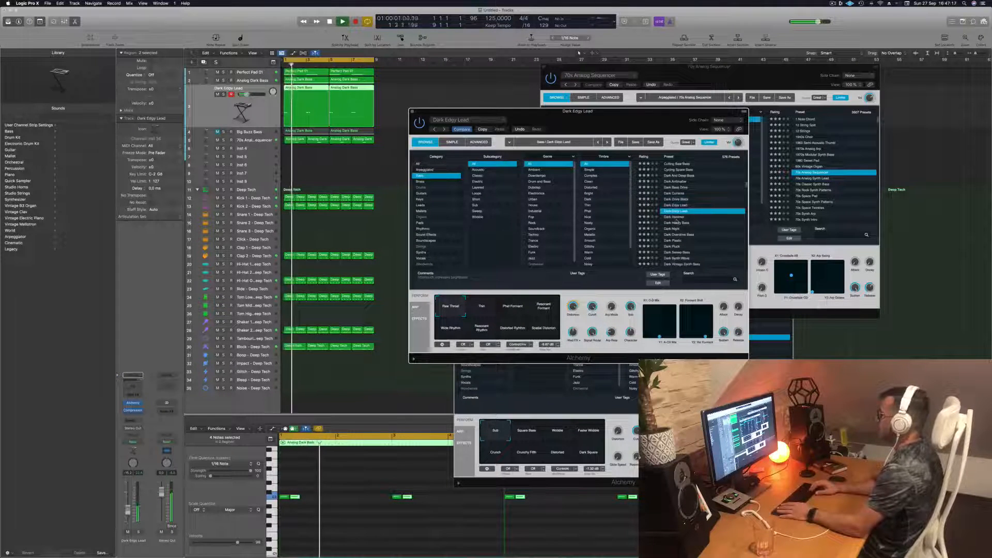
{"action": "scroll", "coordinate": [677, 221], "scroll_direction": "down", "scroll_amount": 1}
{"action": "left_click", "coordinate": [676, 217]}
- Try the Dark Night preset, and load 1963 Semi-Acoustic Thumb from the start of the bass preset list
{"action": "scroll", "coordinate": [676, 220], "scroll_direction": "down", "scroll_amount": 1}
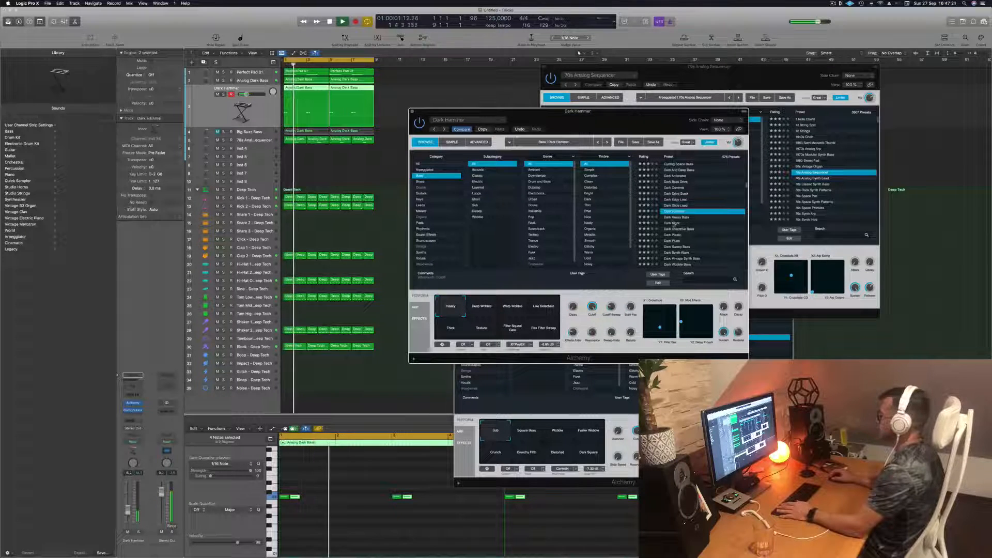
{"action": "left_click", "coordinate": [674, 223]}
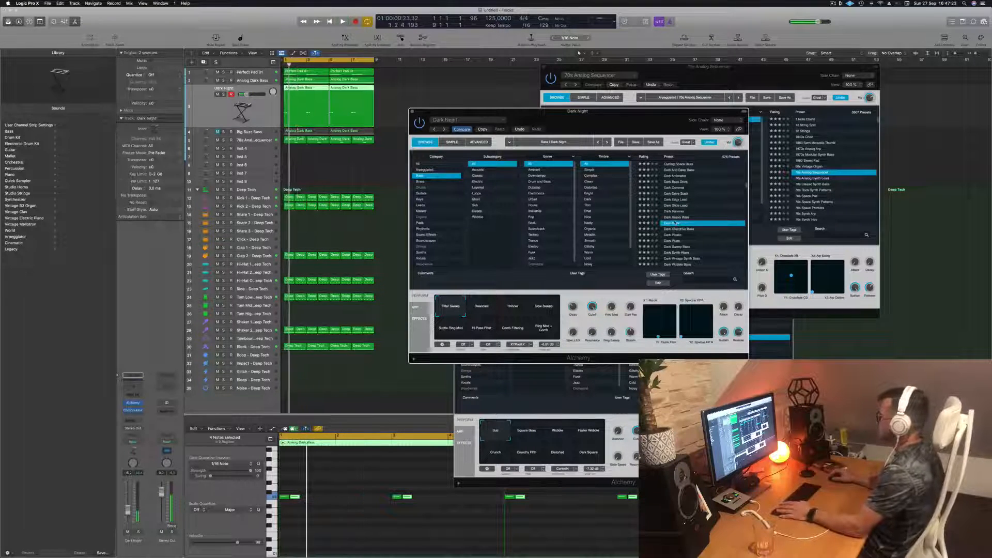
{"action": "scroll", "coordinate": [674, 224], "scroll_direction": "up", "scroll_amount": 10}
{"action": "left_click", "coordinate": [680, 164]}
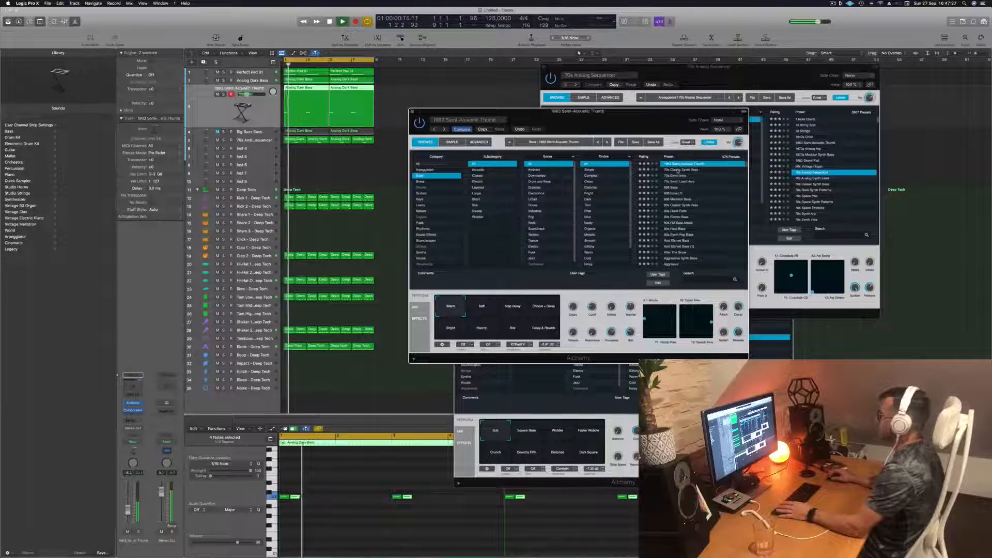
- Load the 70s Classic Synth Bass preset and audition its Bright, Mod Sequence and Short & Dirty sound variations over the loop
{"action": "left_click", "coordinate": [678, 169]}
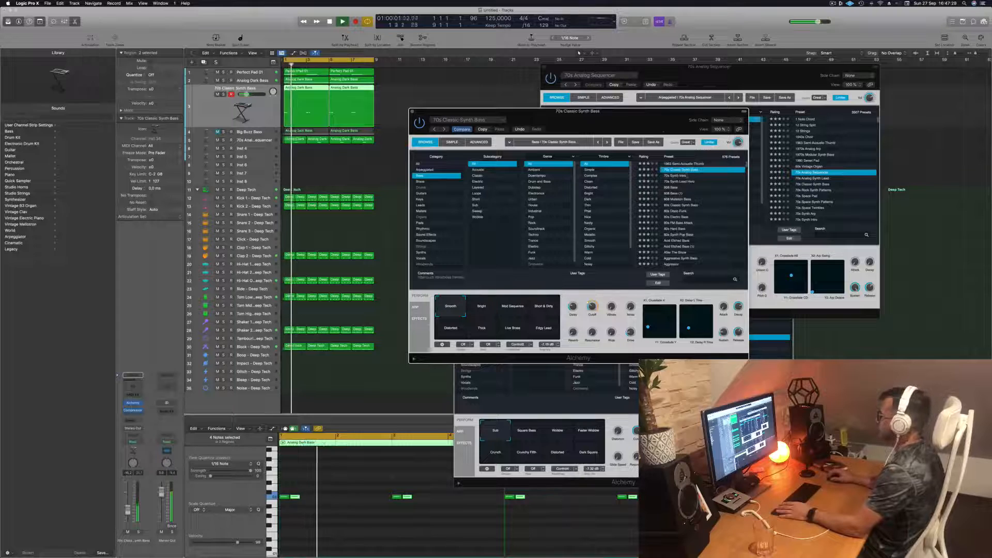
{"action": "left_click_drag", "start_coordinate": [641, 125], "coordinate": [654, 125]}
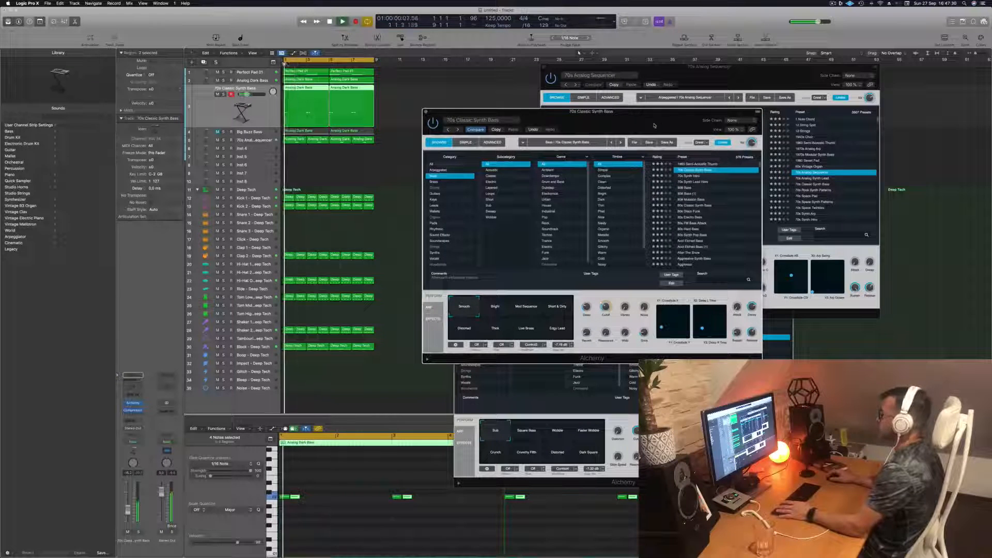
{"action": "left_click", "coordinate": [495, 308]}
{"action": "left_click", "coordinate": [552, 309]}
{"action": "left_click", "coordinate": [530, 310]}
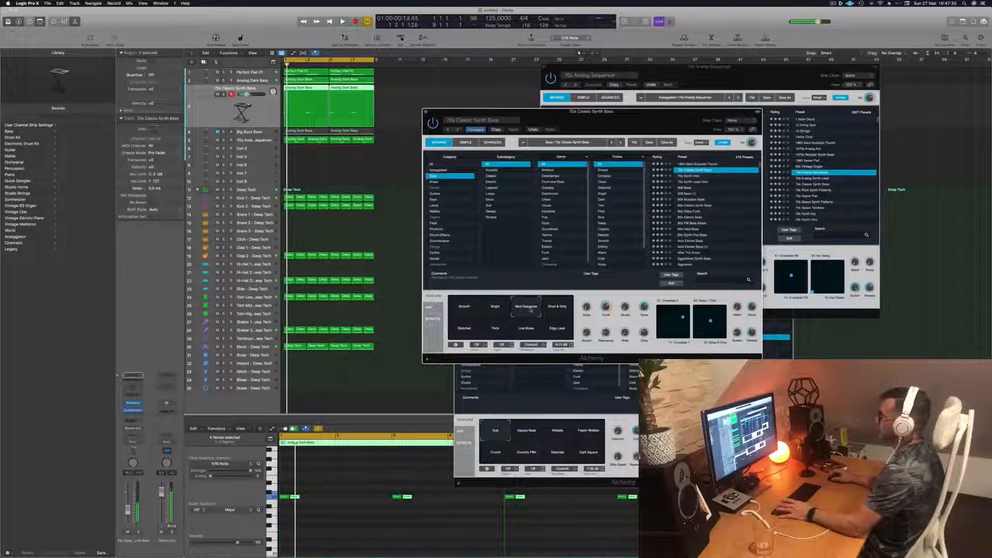
{"action": "left_click", "coordinate": [559, 309]}
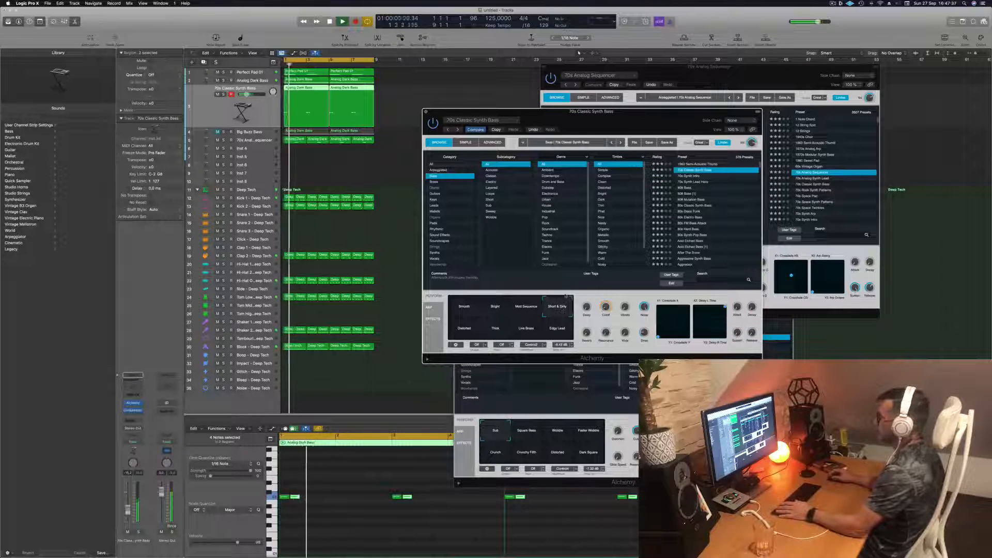
- Audition the Distorted, Thick, Live Brass and Edgy Lead variations of 70s Classic Synth Bass, and return to Smooth
{"action": "left_click", "coordinate": [459, 331]}
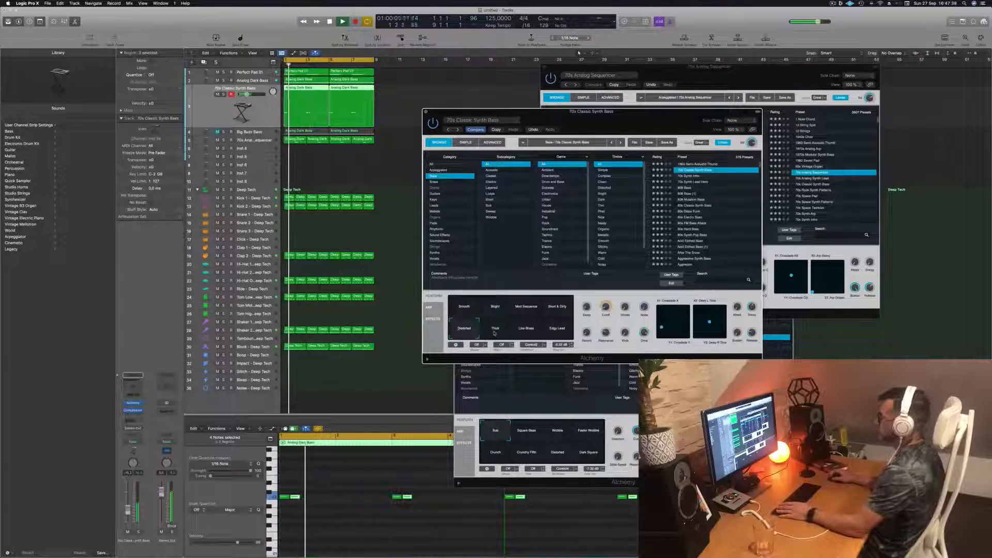
{"action": "left_click", "coordinate": [495, 331]}
{"action": "left_click", "coordinate": [521, 334]}
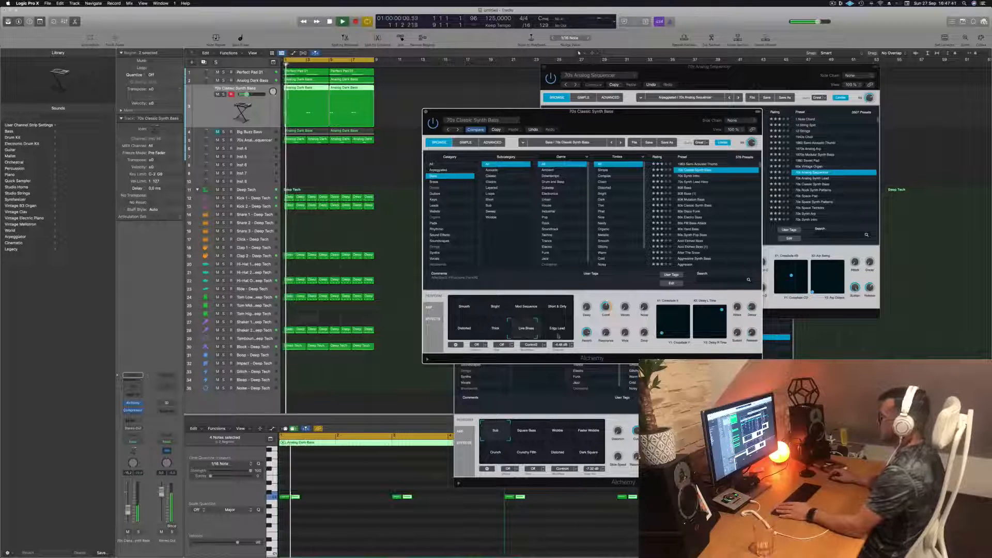
{"action": "left_click", "coordinate": [557, 335]}
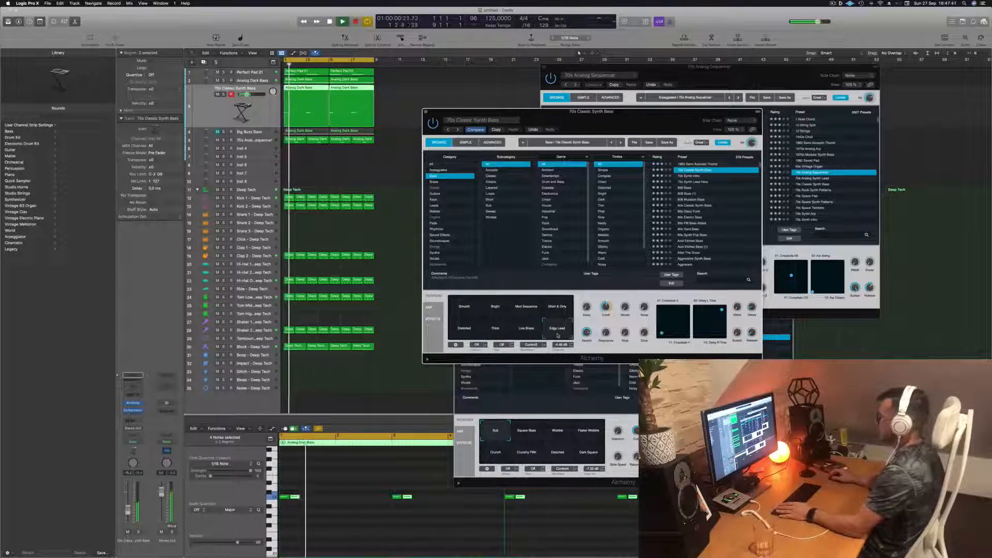
{"action": "left_click", "coordinate": [464, 310]}
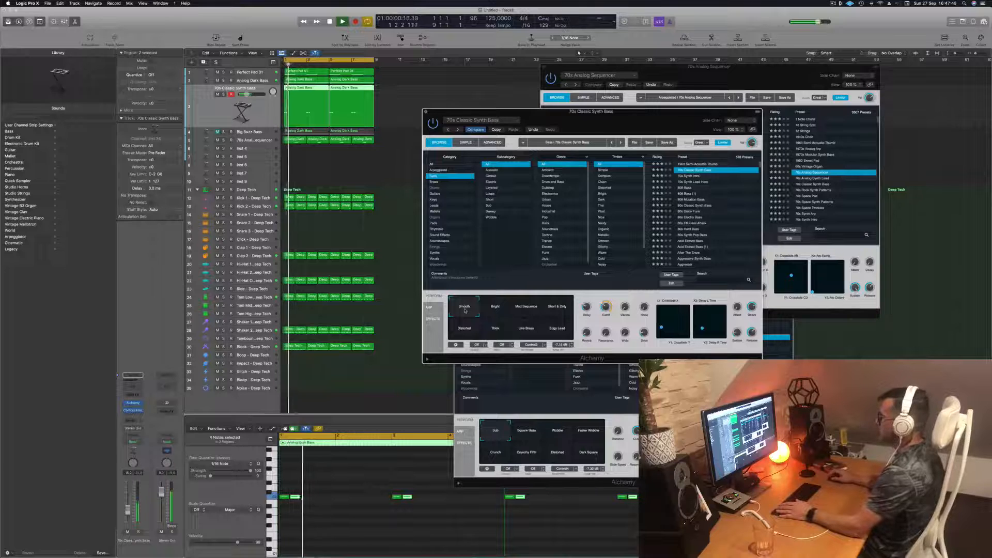
- Add a send to Bus 6 (Aux 6) on the 70s Classic Synth Bass channel and listen to it over the loop
{"action": "left_click", "coordinate": [265, 119]}
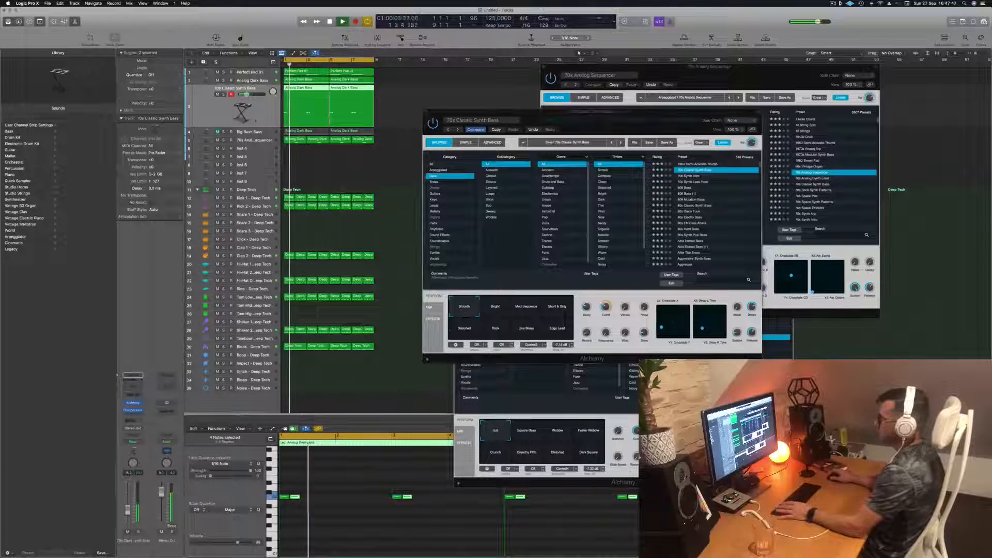
{"action": "key", "text": "space"}
{"action": "key", "text": "space"}
{"action": "left_click", "coordinate": [128, 422]}
{"action": "mouse_move", "coordinate": [131, 429]}
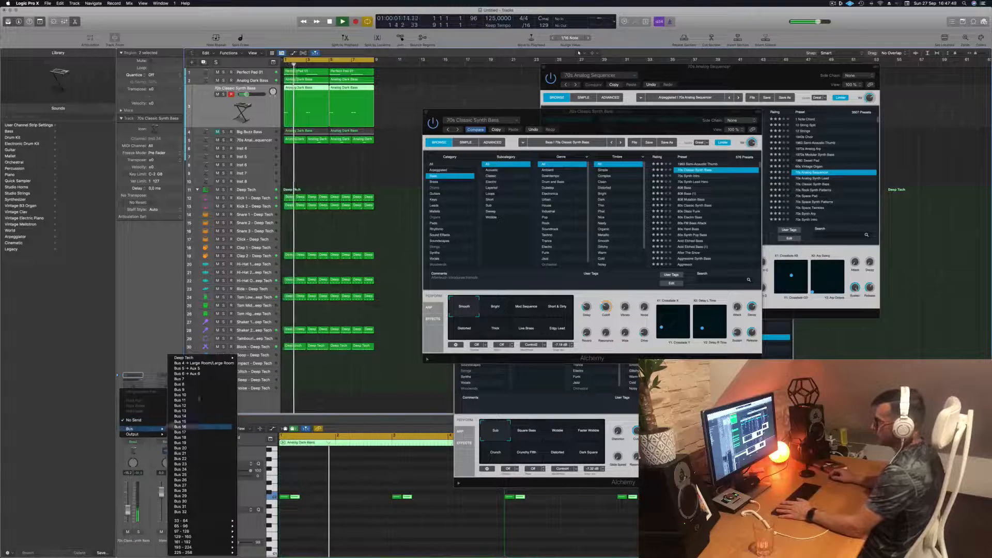
{"action": "left_click", "coordinate": [196, 374]}
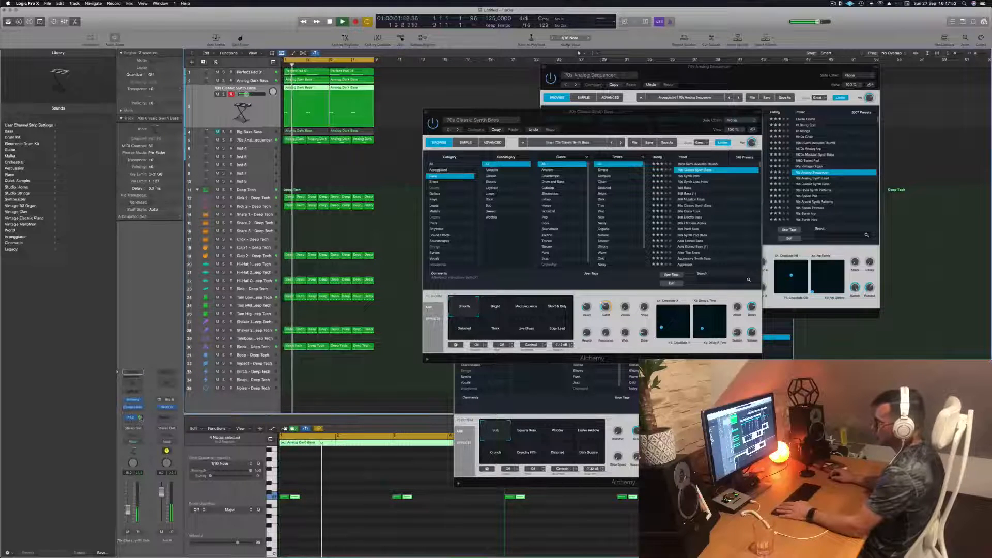
{"action": "key", "text": "space"}
{"action": "key", "text": "space"}
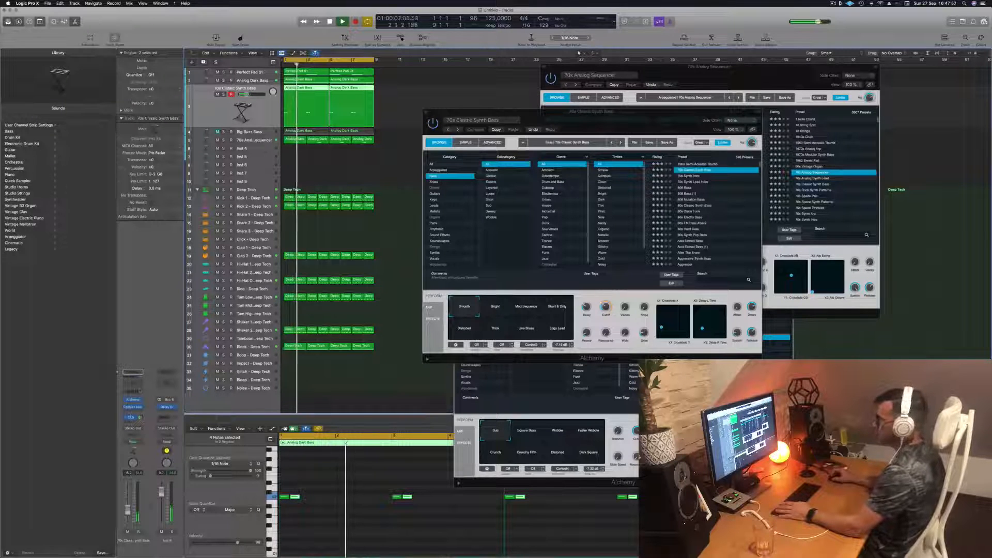
- Audition the Smooth, Bright and Mod Sequence variations of 70s Classic Synth Bass with the bus send active
{"action": "left_click_drag", "start_coordinate": [669, 130], "coordinate": [697, 167]}
{"action": "key", "text": "space"}
{"action": "key", "text": "space"}
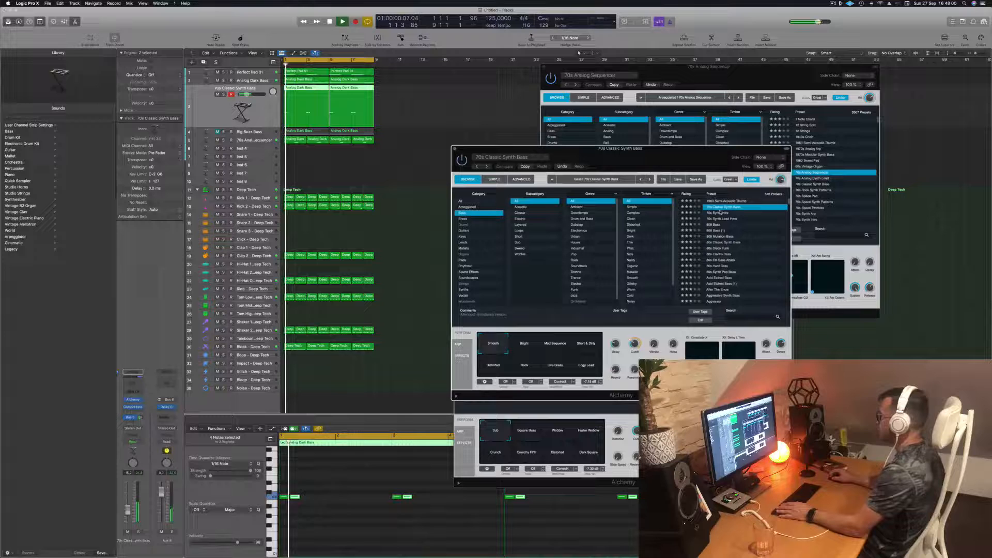
{"action": "left_click", "coordinate": [529, 347]}
{"action": "key", "text": "space"}
{"action": "key", "text": "space"}
{"action": "left_click", "coordinate": [558, 346]}
{"action": "key", "text": "space"}
{"action": "key", "text": "space"}
- Audition the Short & Dirty and Distorted variations of 70s Classic Synth Bass with the bus send active
{"action": "left_click", "coordinate": [591, 346]}
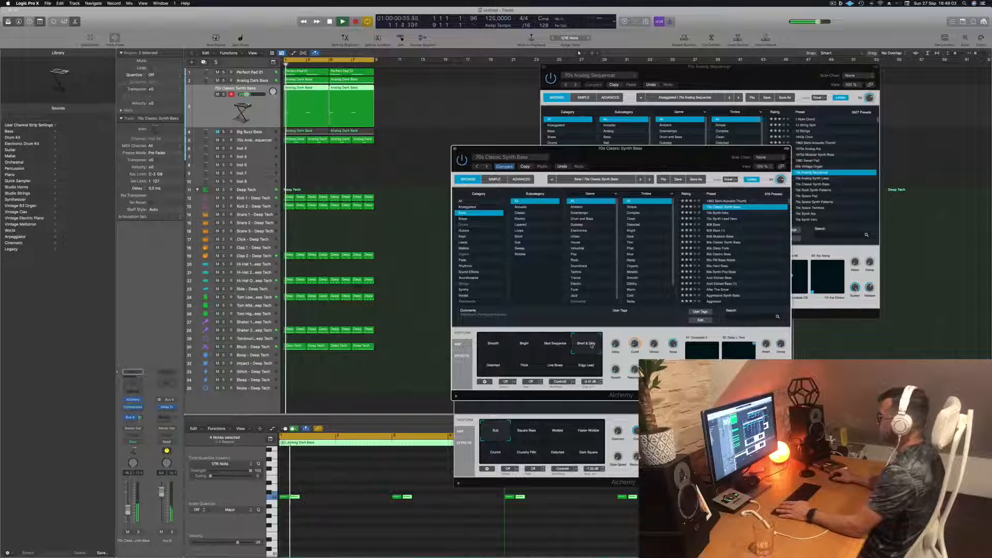
{"action": "key", "text": "space"}
{"action": "key", "text": "space"}
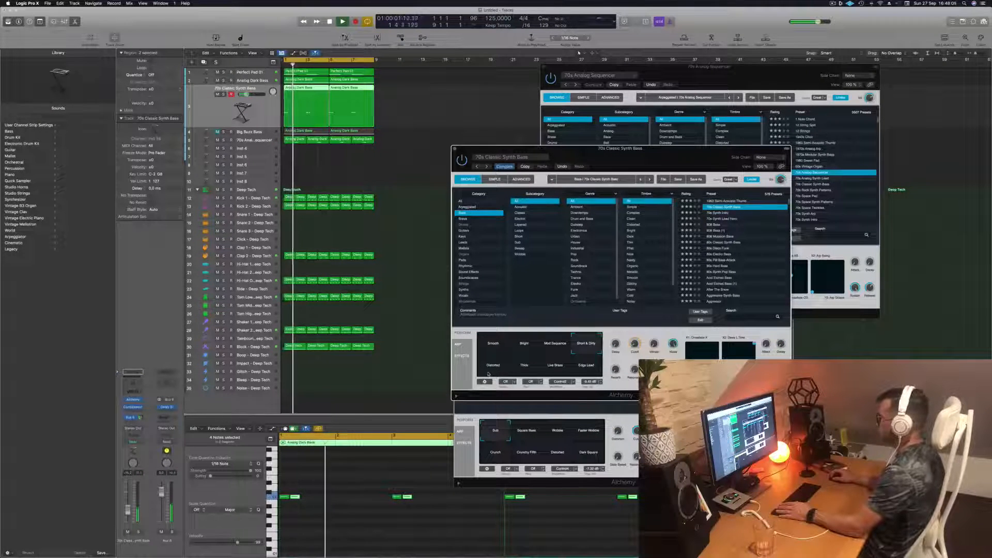
{"action": "left_click", "coordinate": [490, 370]}
{"action": "key", "text": "space"}
{"action": "key", "text": "space"}
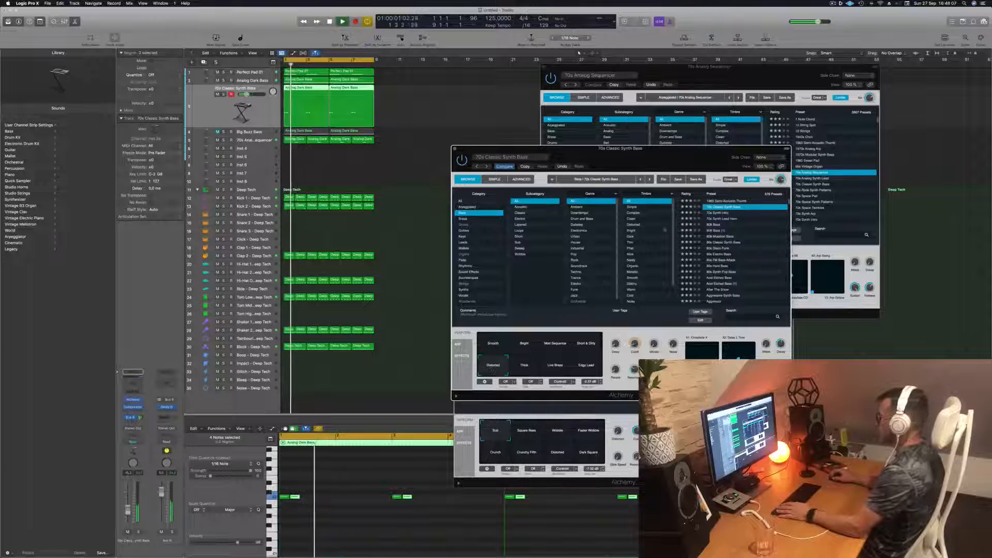
- Audition the 70s Synth Intro, 70s Synth Lead Hero and 808 Bass presets over the loop
{"action": "left_click", "coordinate": [727, 213]}
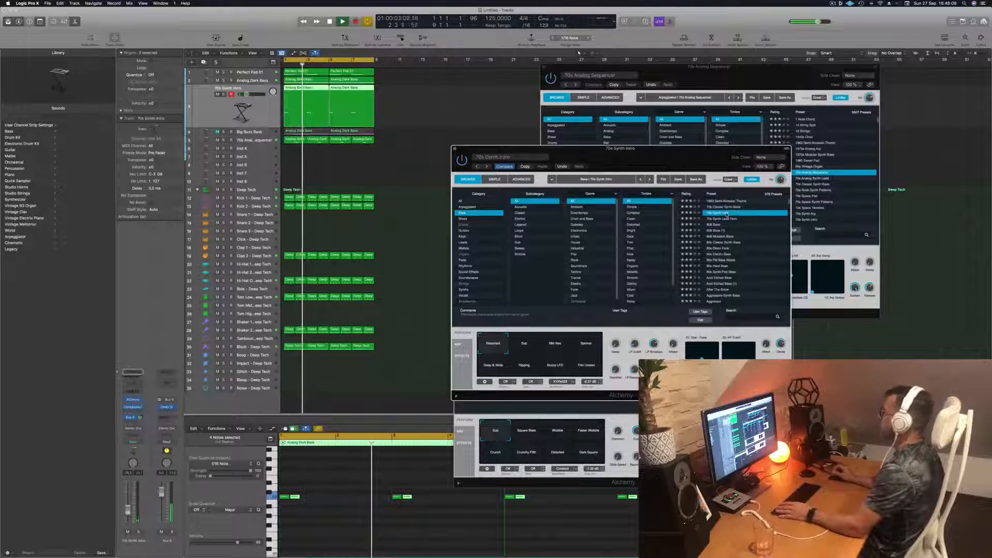
{"action": "key", "text": "space"}
{"action": "left_click", "coordinate": [722, 219]}
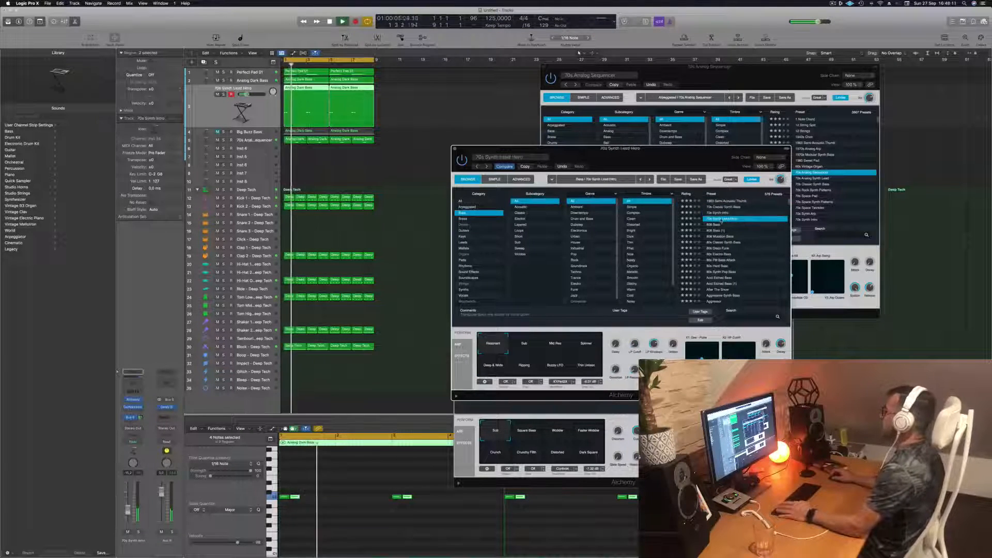
{"action": "left_click", "coordinate": [716, 225]}
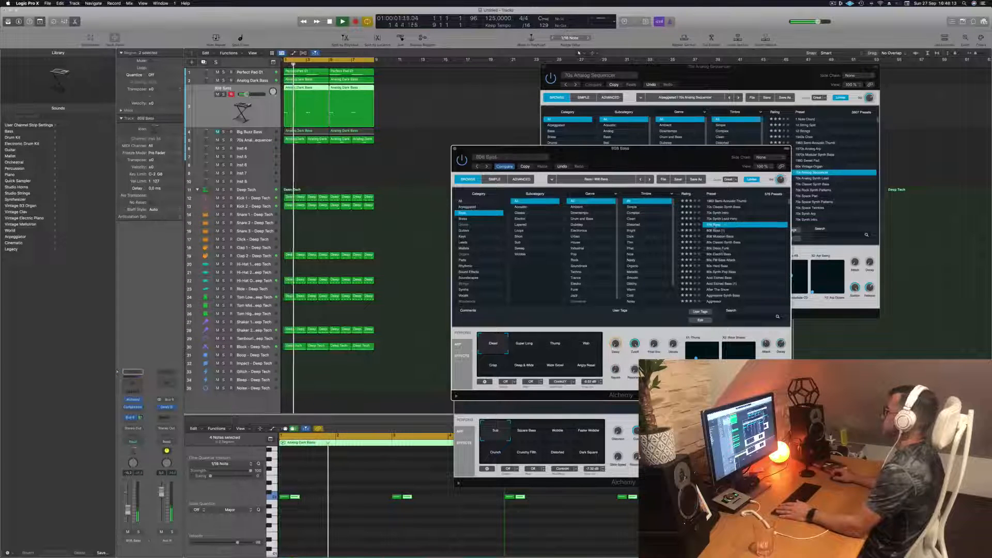
- Audition the 80s Classic Synth Bass, 80s Electro Bass and 80s Hard Bass presets over the loop
{"action": "left_click", "coordinate": [714, 242]}
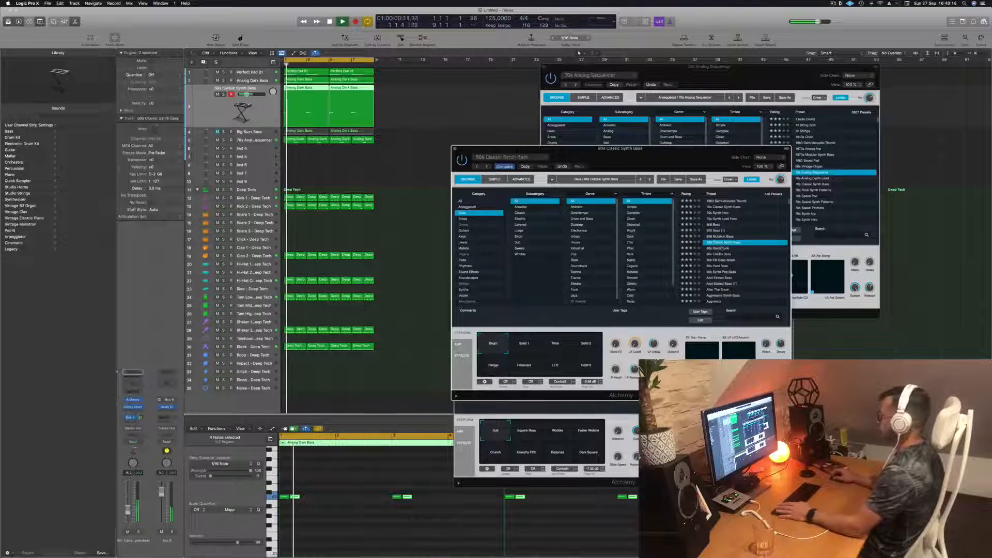
{"action": "left_click", "coordinate": [724, 254]}
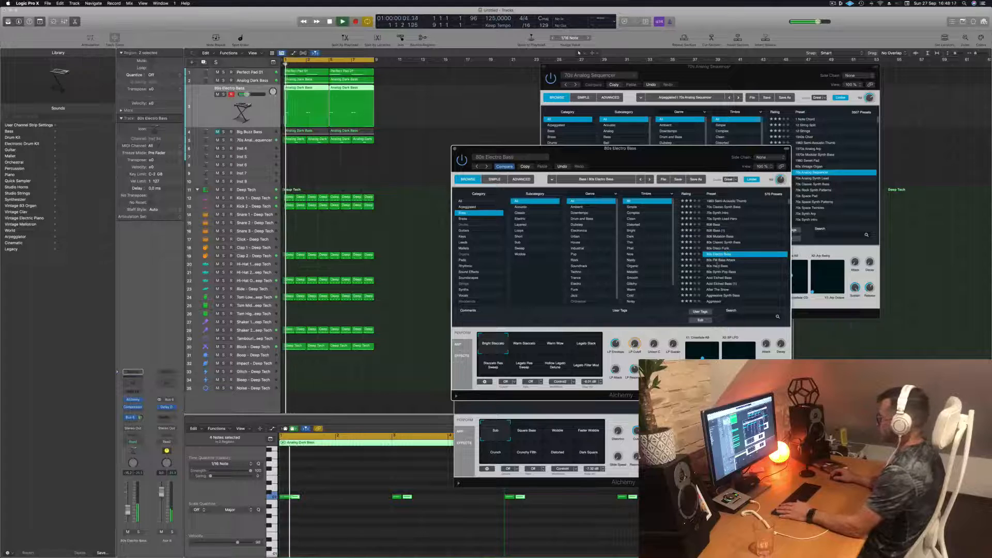
{"action": "left_click", "coordinate": [718, 266]}
{"action": "scroll", "coordinate": [718, 265], "scroll_direction": "down", "scroll_amount": 3}
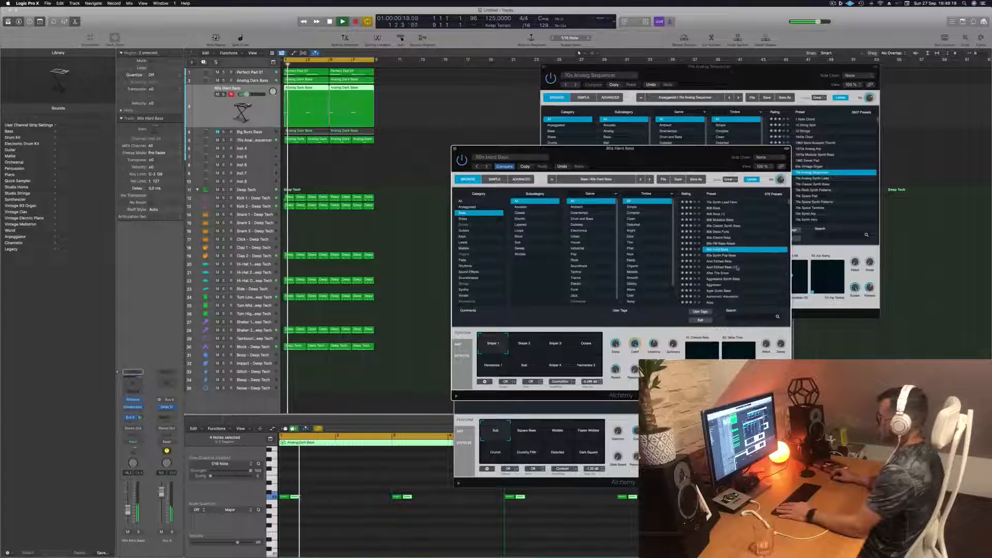
- Audition both Acid Etched Bass presets, including the Pad Mode variation of the second one
{"action": "left_click", "coordinate": [720, 261]}
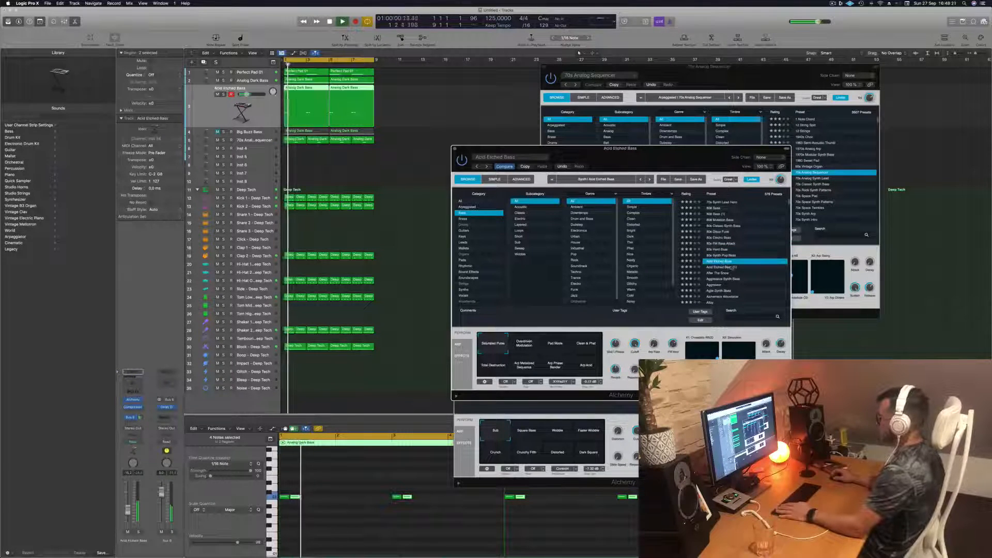
{"action": "left_click", "coordinate": [734, 267]}
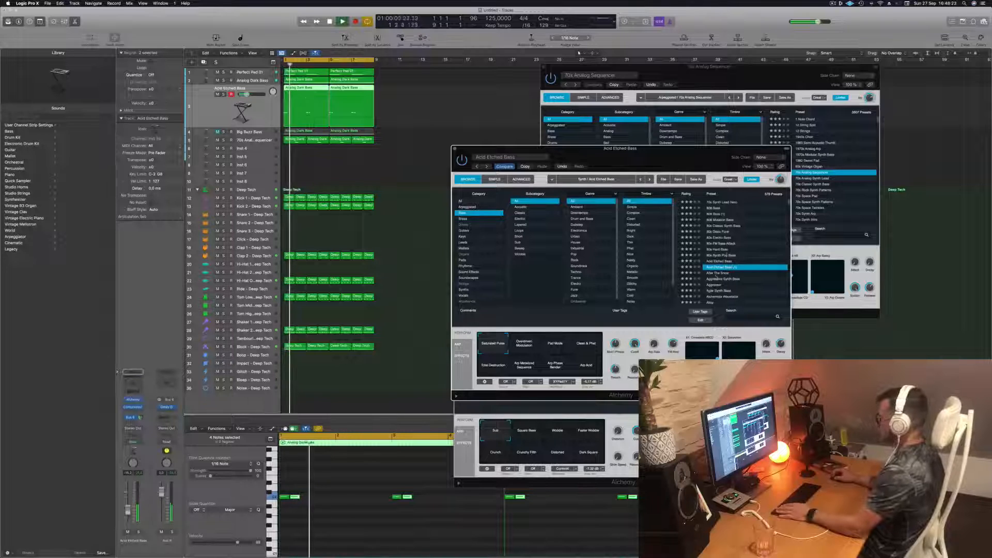
{"action": "left_click", "coordinate": [556, 345]}
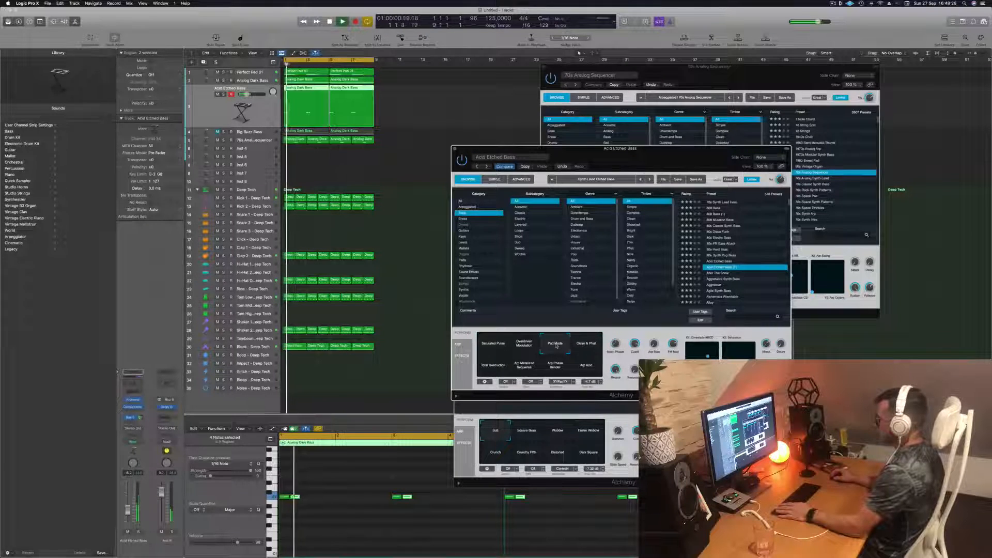
- Audition the Aggressive Synth Bass, Aggressor and Agile Synth Bass presets over the loop
{"action": "left_click", "coordinate": [719, 279]}
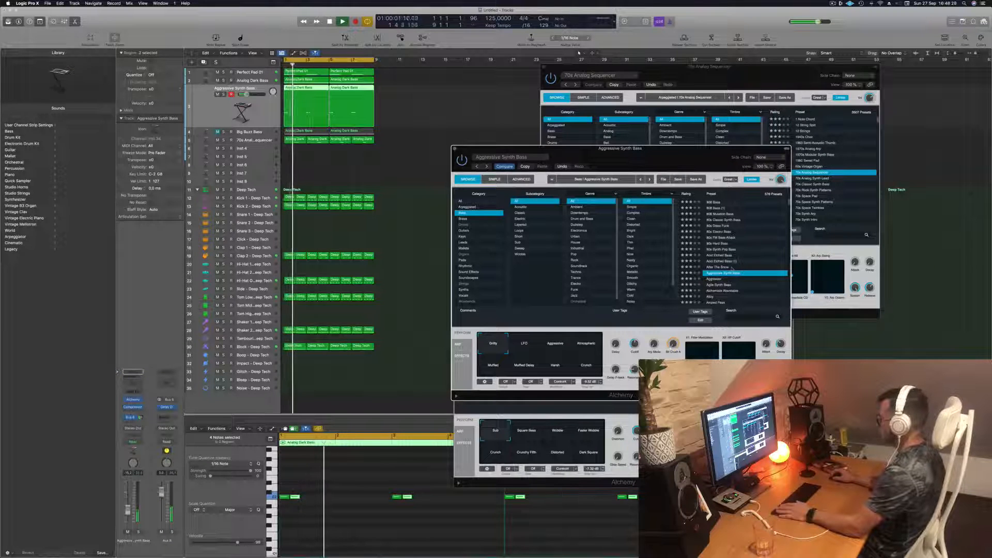
{"action": "scroll", "coordinate": [740, 264], "scroll_direction": "down", "scroll_amount": 2}
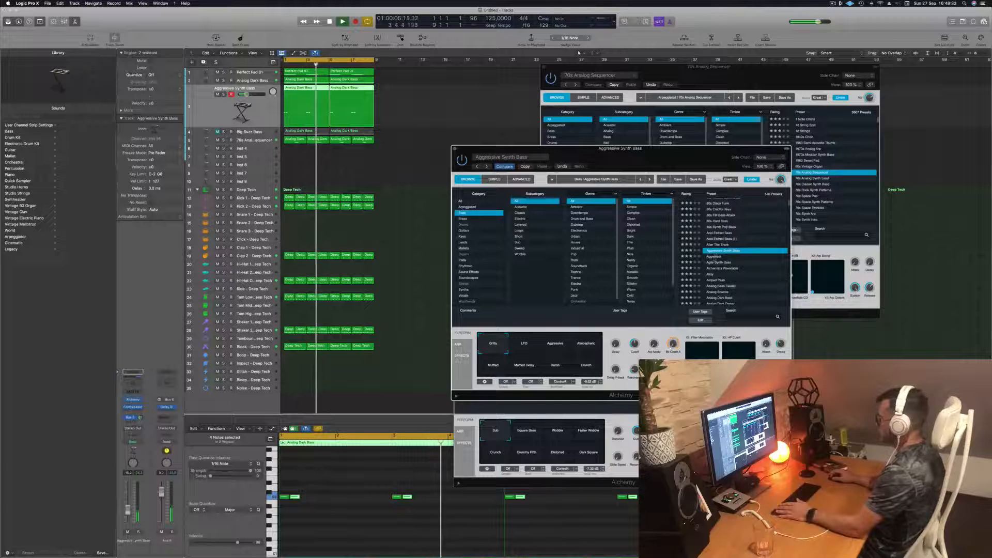
{"action": "left_click", "coordinate": [715, 257]}
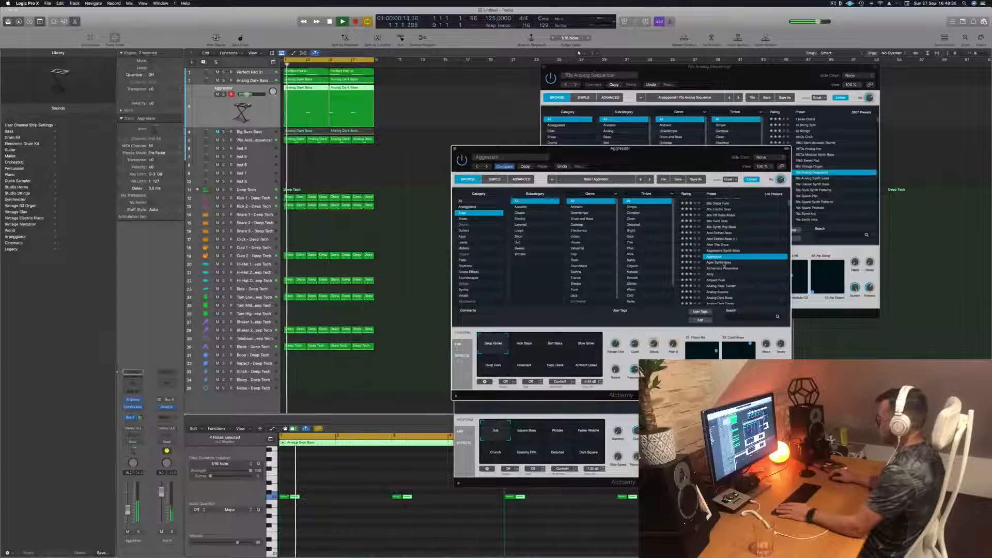
{"action": "left_click", "coordinate": [723, 262]}
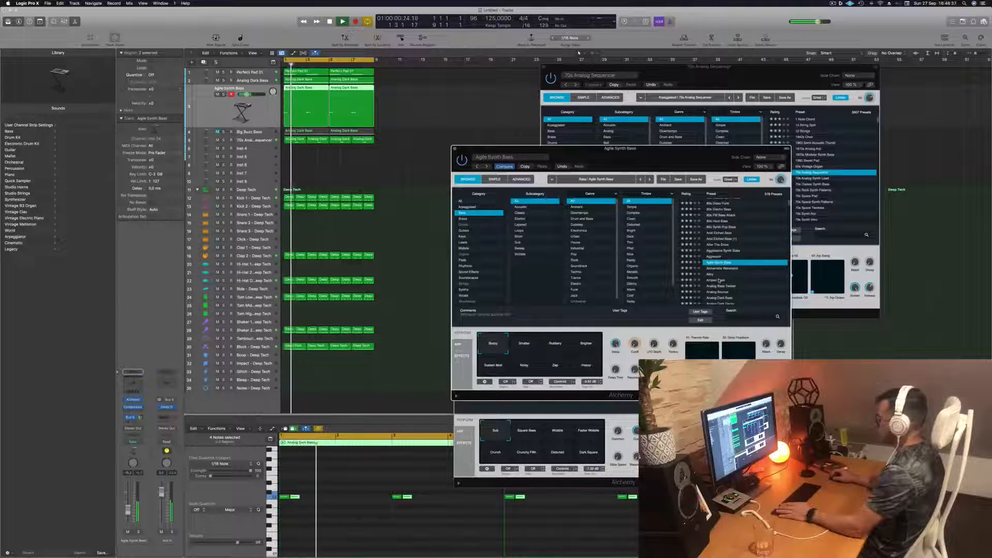
- Try the Amped Peak preset, and load Analog Glide Lead on the track instead
{"action": "left_click", "coordinate": [720, 279]}
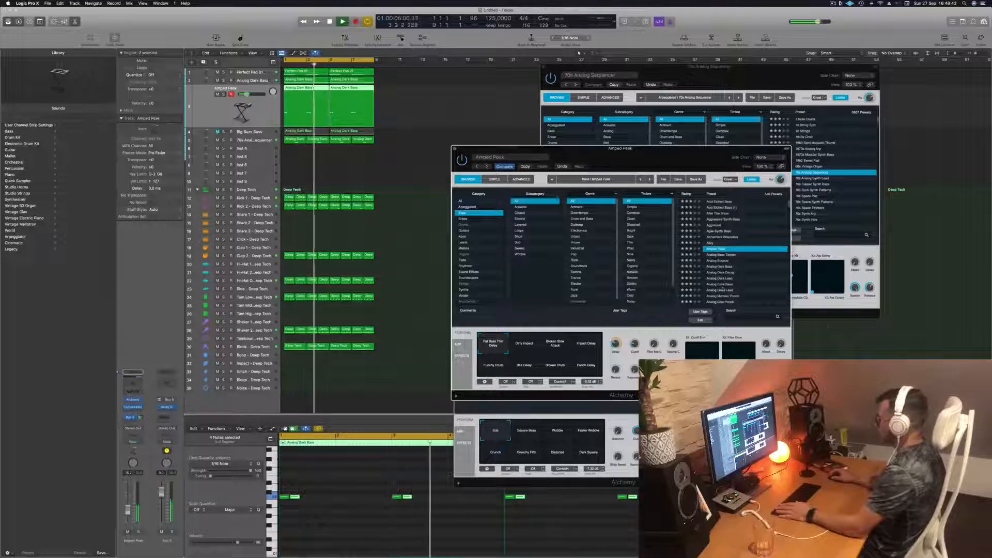
{"action": "left_click", "coordinate": [719, 290]}
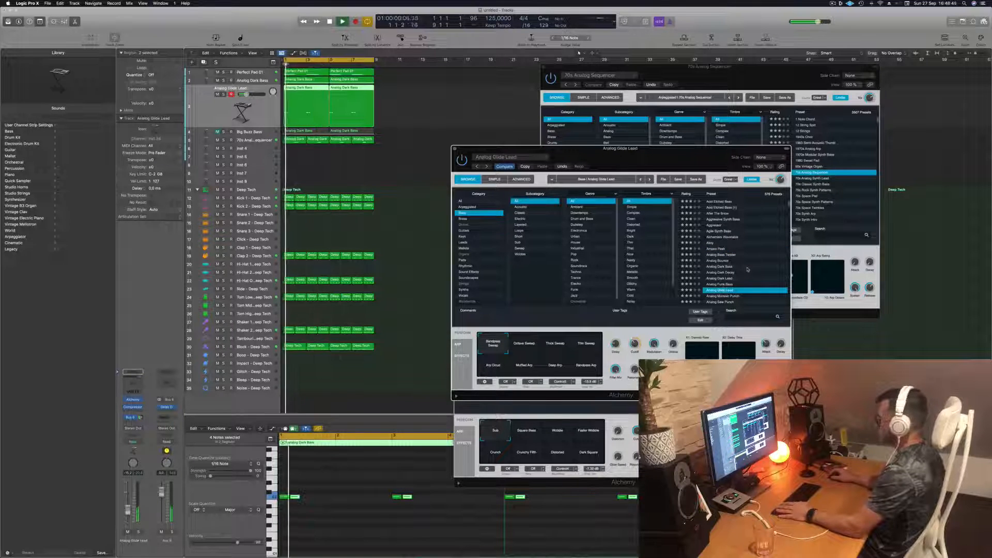
{"action": "scroll", "coordinate": [748, 270], "scroll_direction": "down", "scroll_amount": 3}
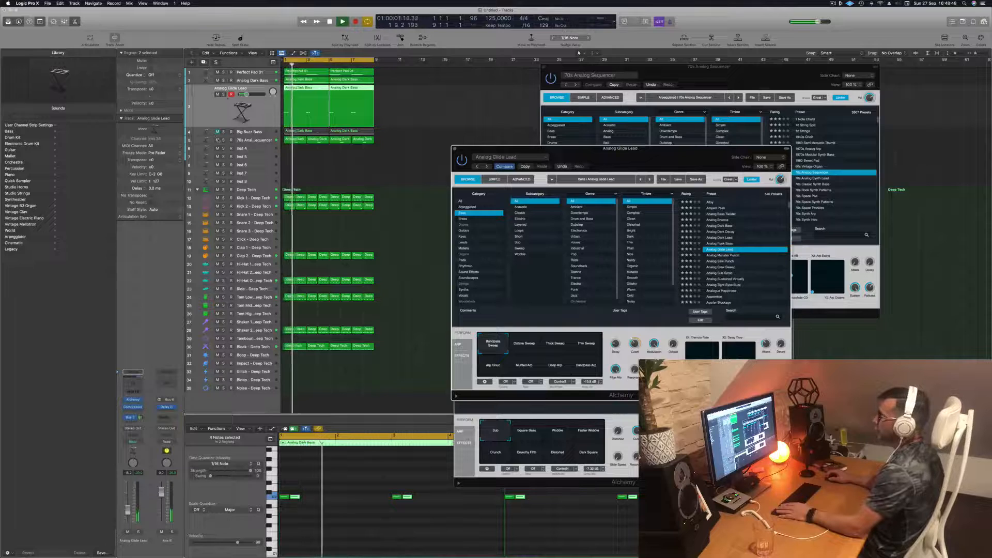
- Mute the Analog Glide Lead track during playback, and close its synth window and the 70s Analog Sequencer window
{"action": "left_click", "coordinate": [218, 94]}
{"action": "key", "text": "space"}
{"action": "key", "text": "space"}
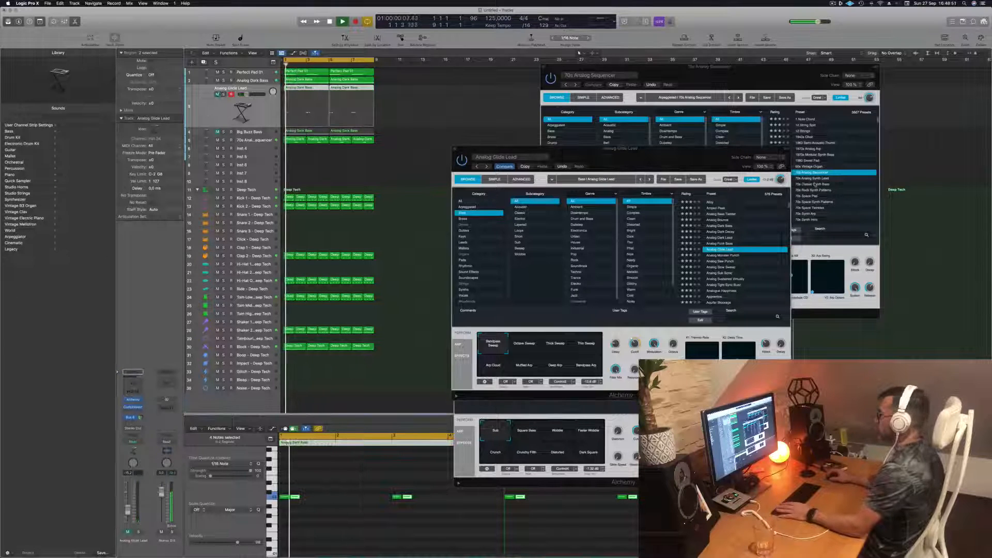
{"action": "left_click_drag", "start_coordinate": [637, 150], "coordinate": [611, 147]}
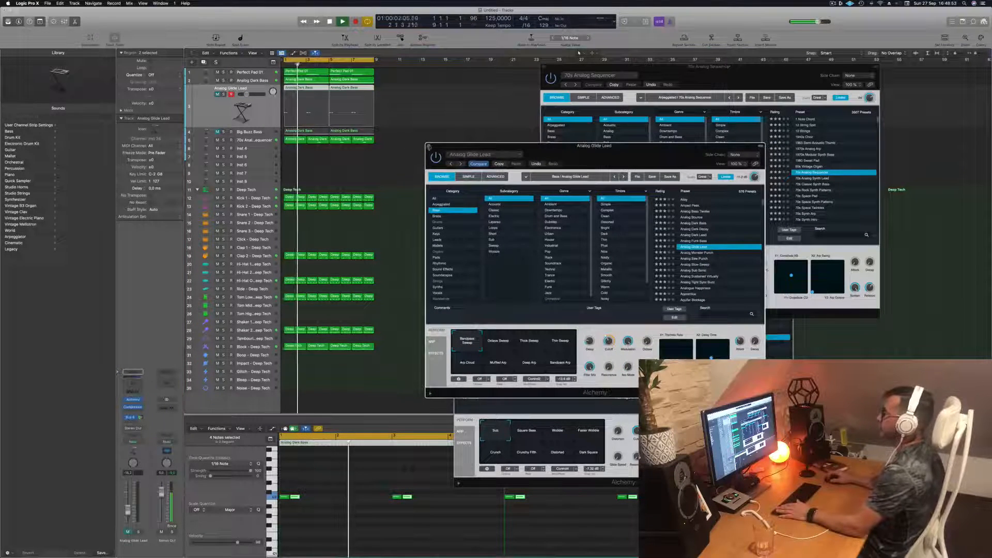
{"action": "left_click", "coordinate": [429, 147]}
{"action": "left_click", "coordinate": [544, 67]}
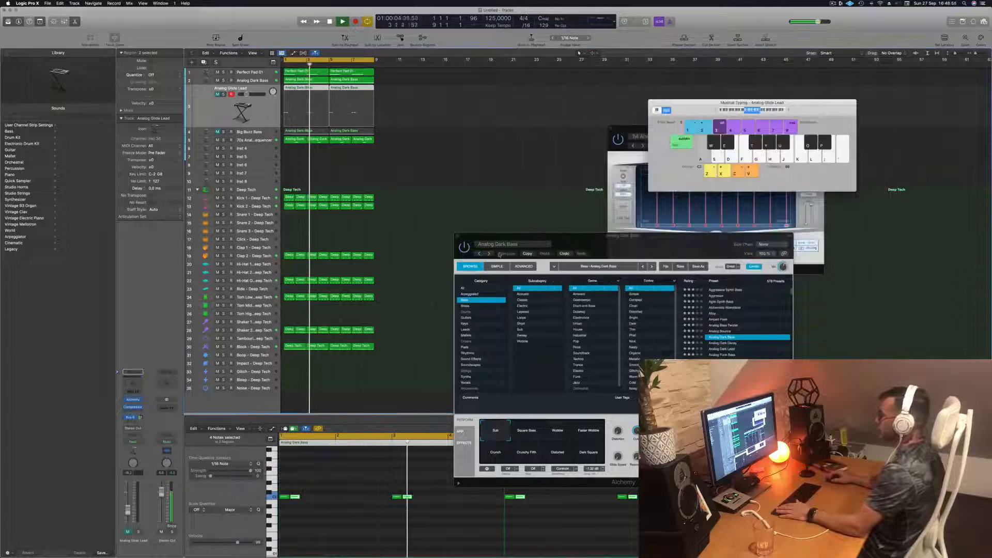
- Close the Analog Dark Bass synth window and review the notes on the Perfect Pad, Analog Dark Bass and 70s Analog Sequencer tracks
{"action": "left_click", "coordinate": [459, 237]}
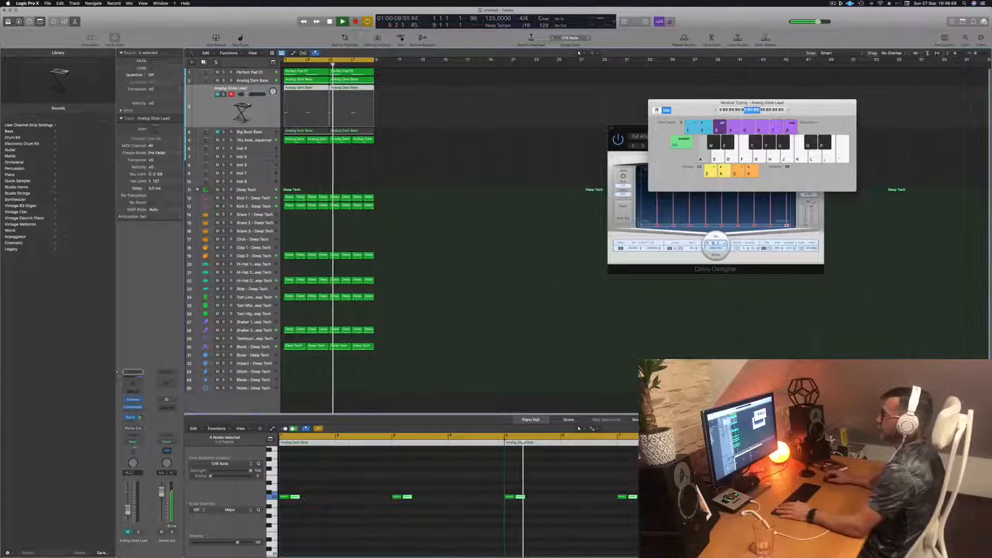
{"action": "left_click", "coordinate": [268, 73]}
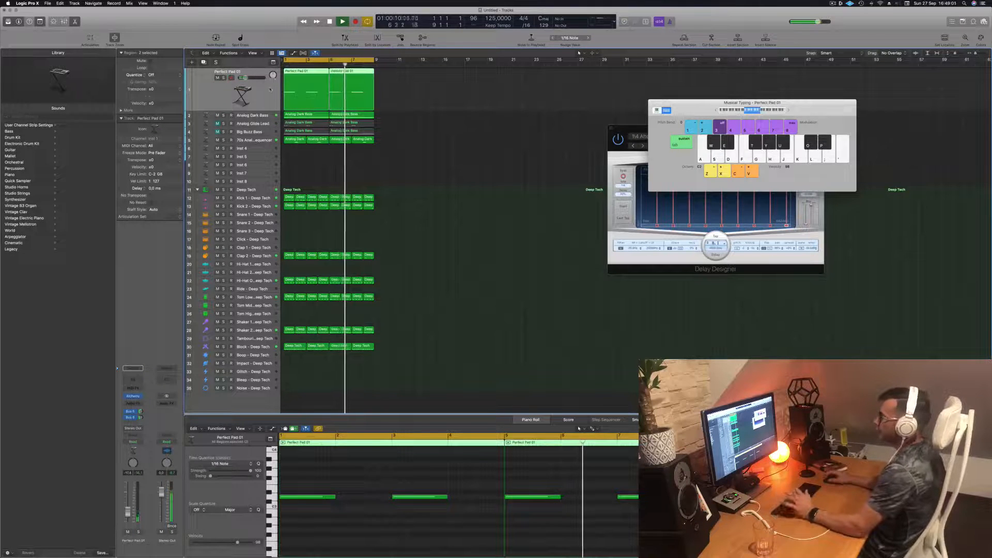
{"action": "left_click", "coordinate": [269, 115]}
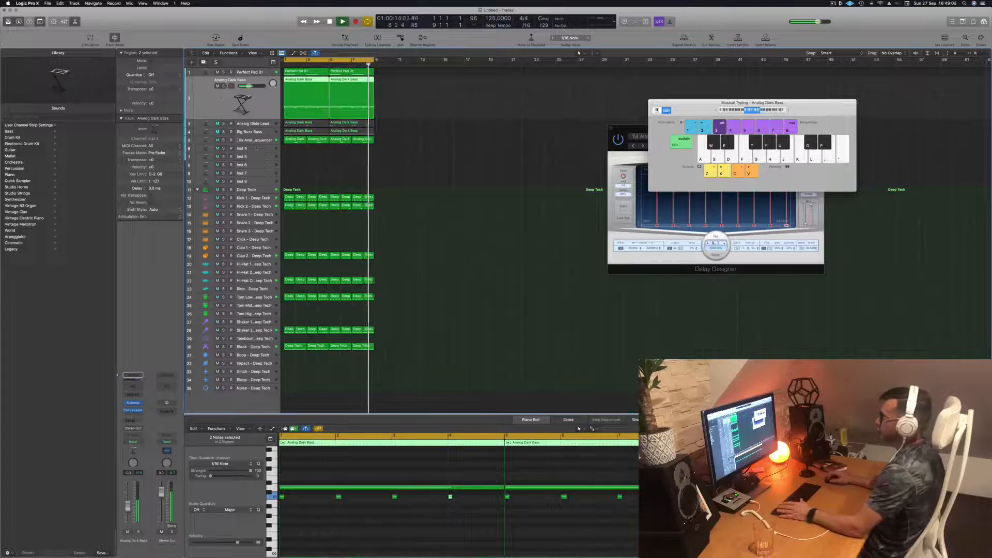
{"action": "left_click", "coordinate": [237, 140]}
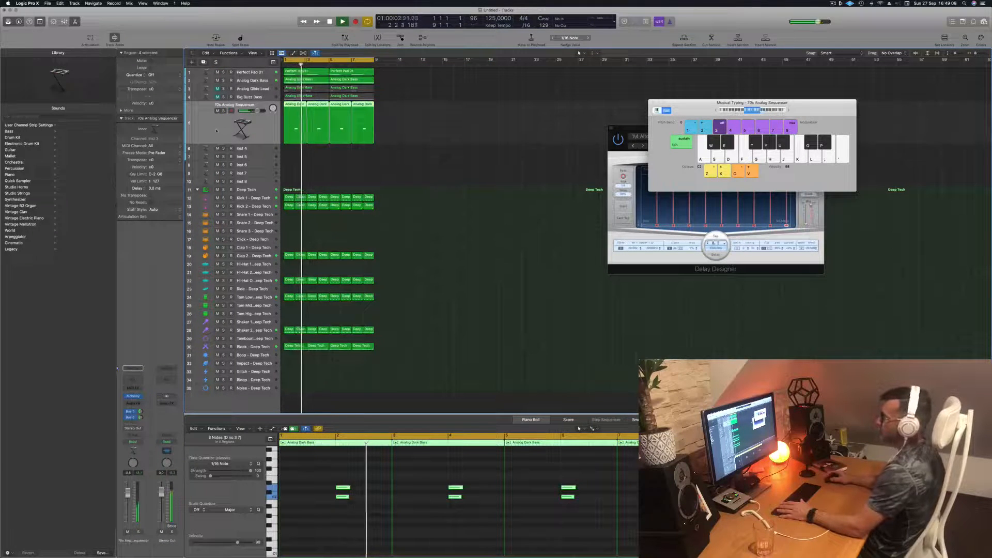
{"action": "left_click", "coordinate": [255, 149]}
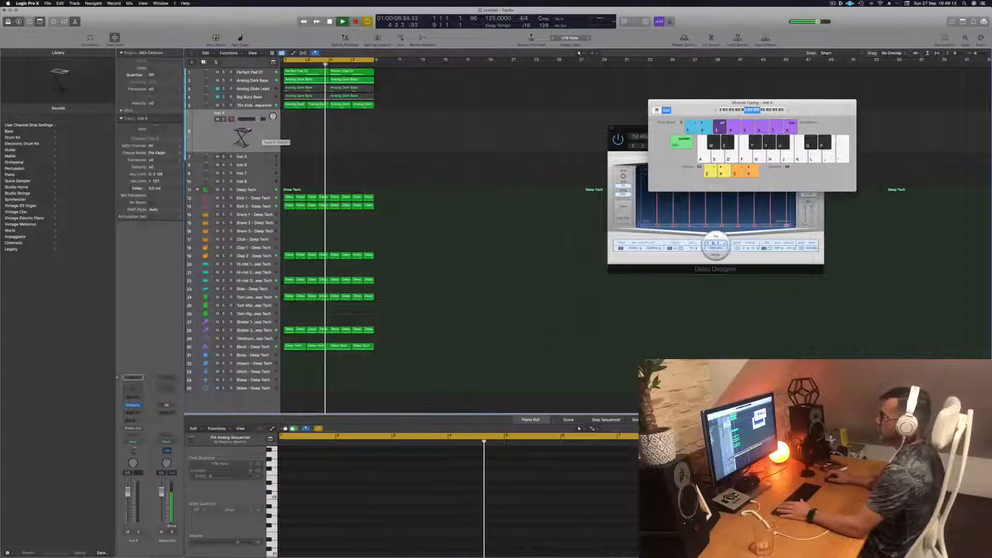
- Duplicate the 70s Analog Sequencer track with its settings and copy its first region onto the new track at bar 1
{"action": "left_click", "coordinate": [251, 105]}
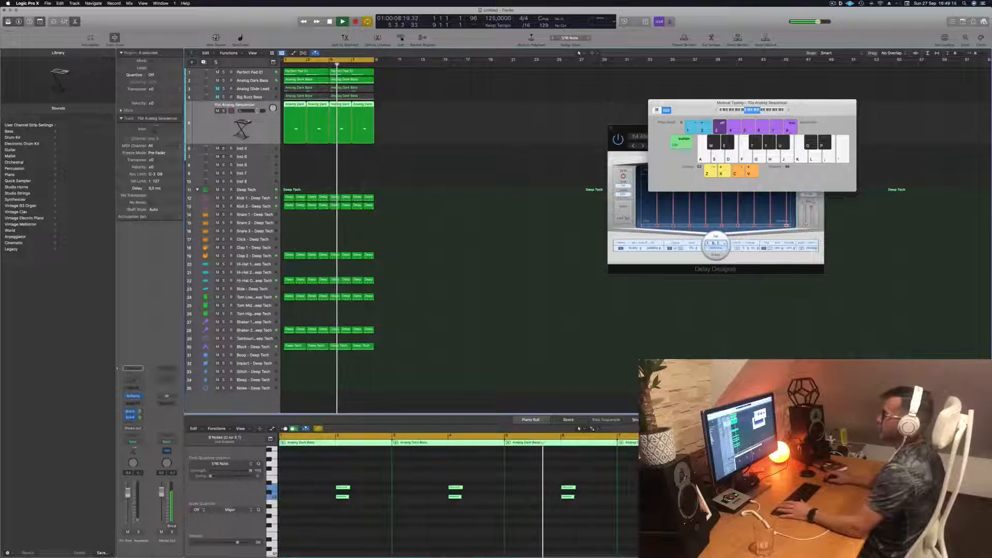
{"action": "key", "text": "super+d"}
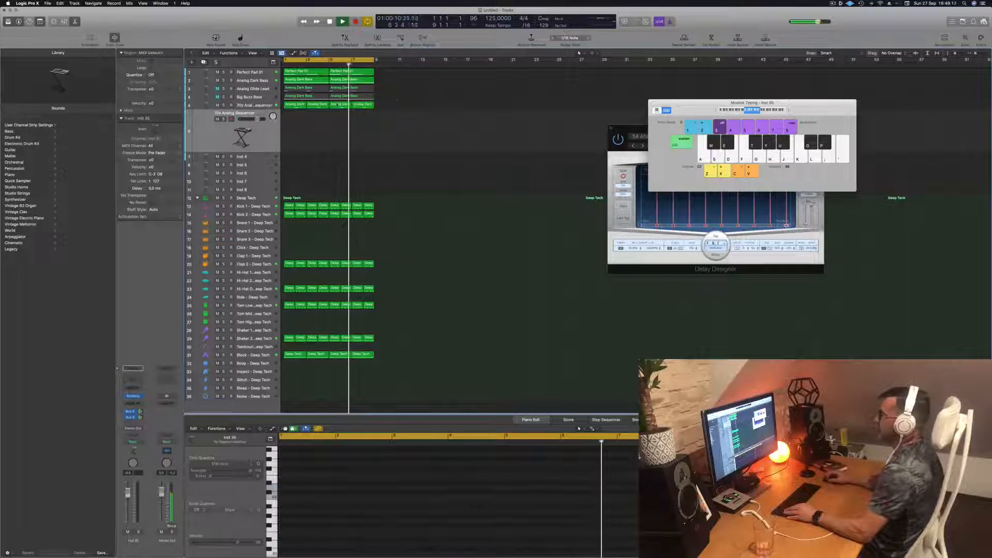
{"action": "left_click", "coordinate": [287, 106]}
{"action": "left_click_drag", "start_coordinate": [287, 105], "coordinate": [288, 119]}
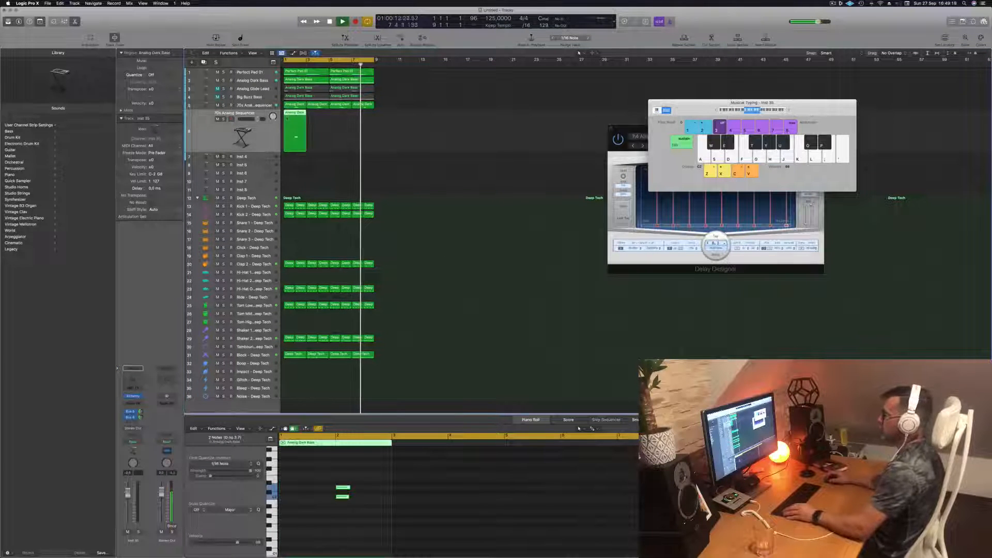
- Shift the two notes in the copied region back to the start of bar 1 and listen to the result
{"action": "left_click", "coordinate": [380, 508]}
{"action": "key", "text": "alt+Left"}
{"action": "key", "text": "alt+Left"}
{"action": "key", "text": "alt+Left"}
{"action": "key", "text": "alt+Left"}
{"action": "key", "text": "alt+Left"}
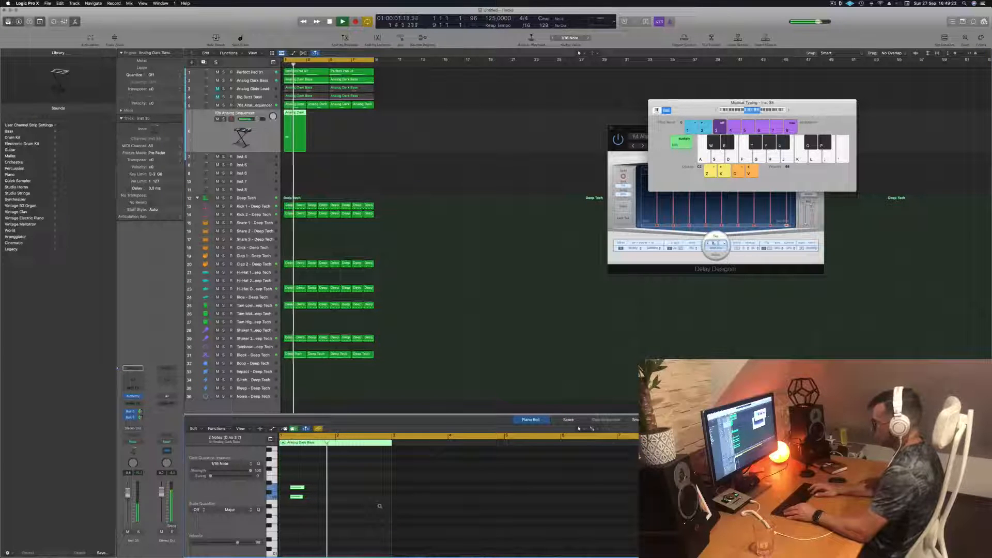
{"action": "key", "text": "space"}
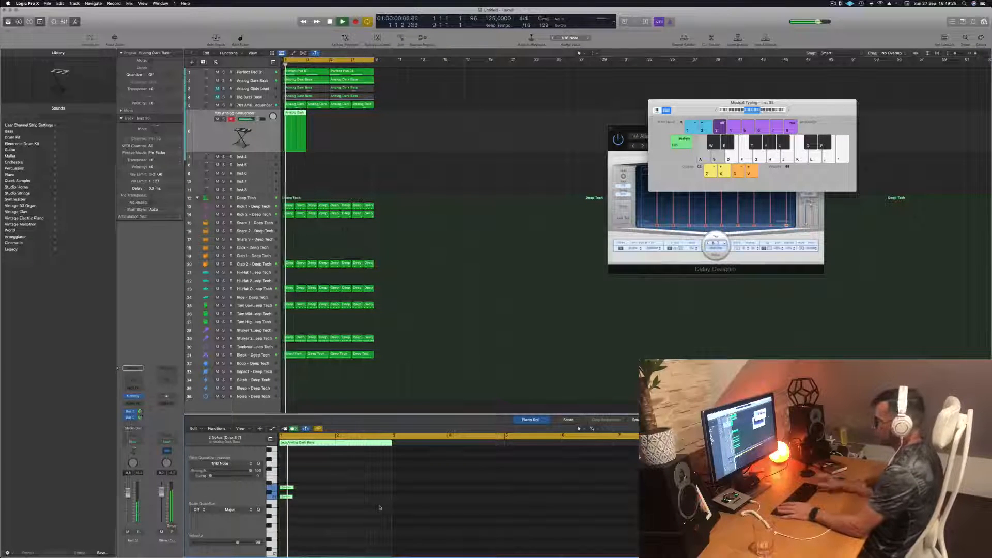
{"action": "key", "text": "space"}
{"action": "key", "text": "space"}
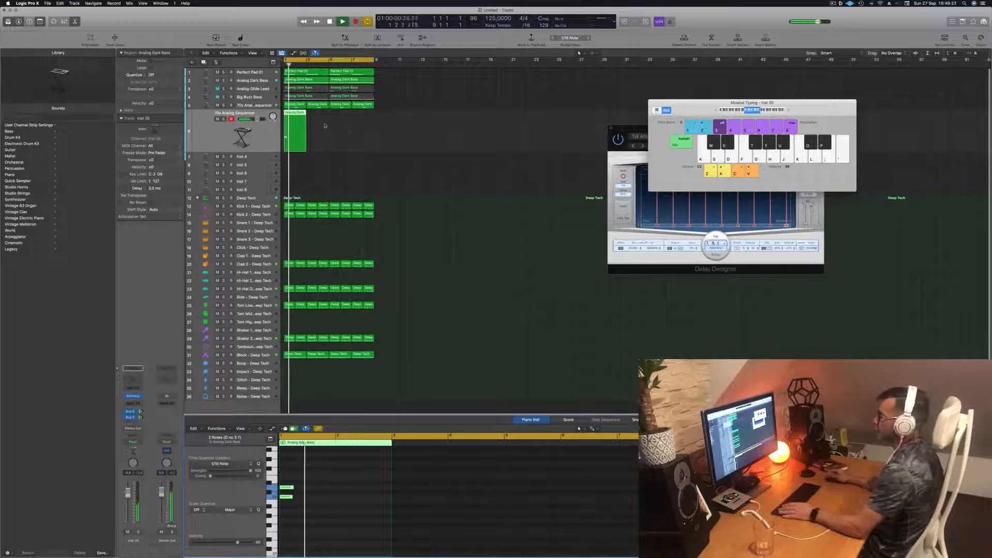
{"action": "key", "text": "space"}
- Copy the region to bar 3, and shift the notes in both regions to the third beat while checking playback
{"action": "left_click_drag", "start_coordinate": [293, 113], "coordinate": [284, 139]}
{"action": "key", "text": "Return"}
{"action": "key", "text": "space"}
{"action": "left_click", "coordinate": [336, 490]}
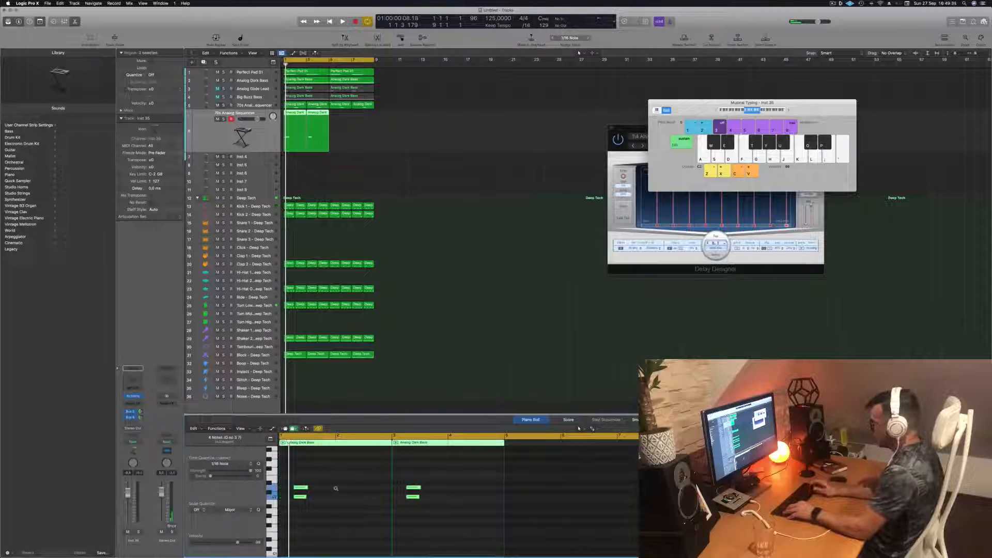
{"action": "key", "text": "space"}
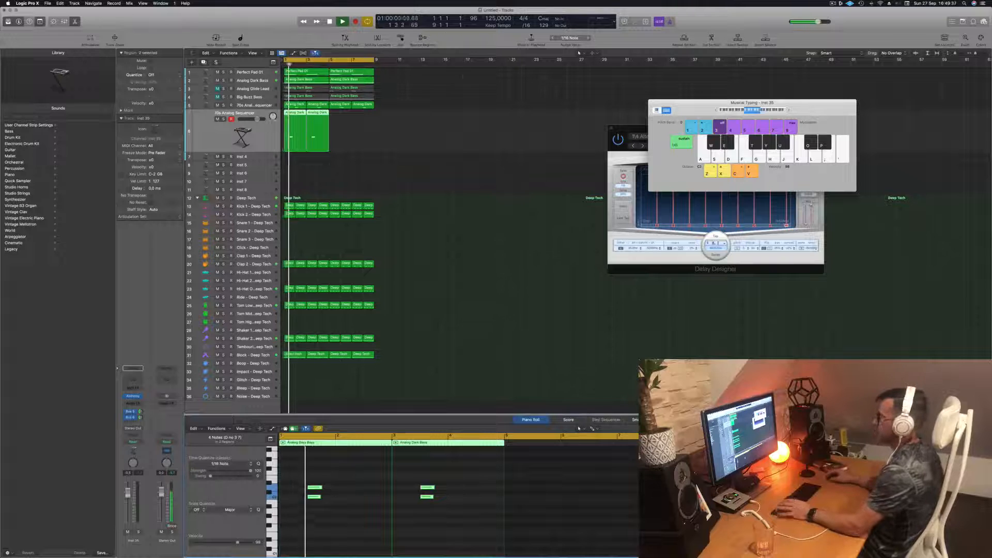
{"action": "key", "text": "space"}
- Copy both regions to bars 5–8 so the duplicated track fills the loop, and play it
{"action": "key", "text": "space"}
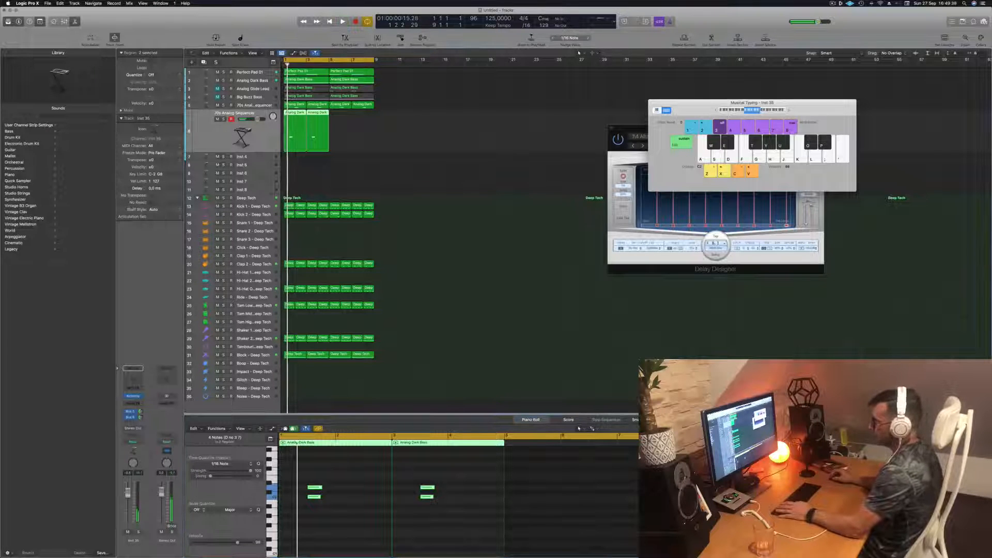
{"action": "left_click_drag", "start_coordinate": [320, 113], "coordinate": [359, 118]}
{"action": "key", "text": "space"}
{"action": "left_click", "coordinate": [228, 146]}
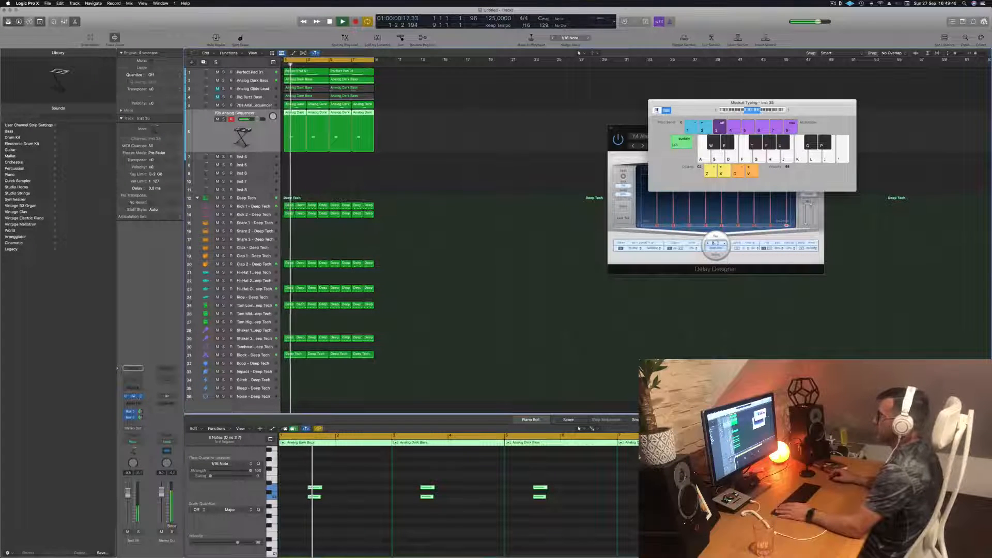
- Open the duplicated track's Alchemy synth, filter the presets to the Keys category and audition Aquatic Mallets over the loop
{"action": "left_click", "coordinate": [134, 397]}
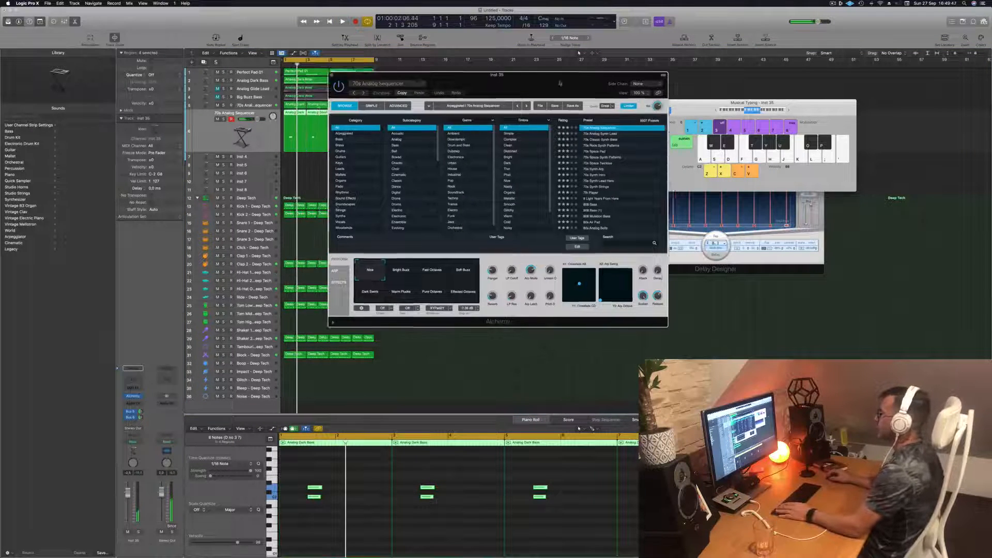
{"action": "left_click_drag", "start_coordinate": [524, 77], "coordinate": [592, 74]}
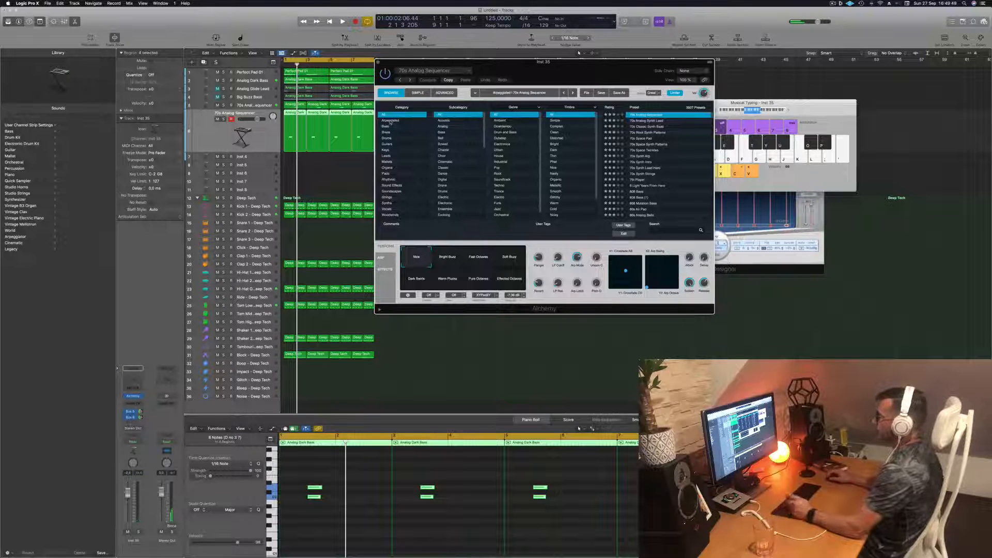
{"action": "left_click", "coordinate": [387, 151]}
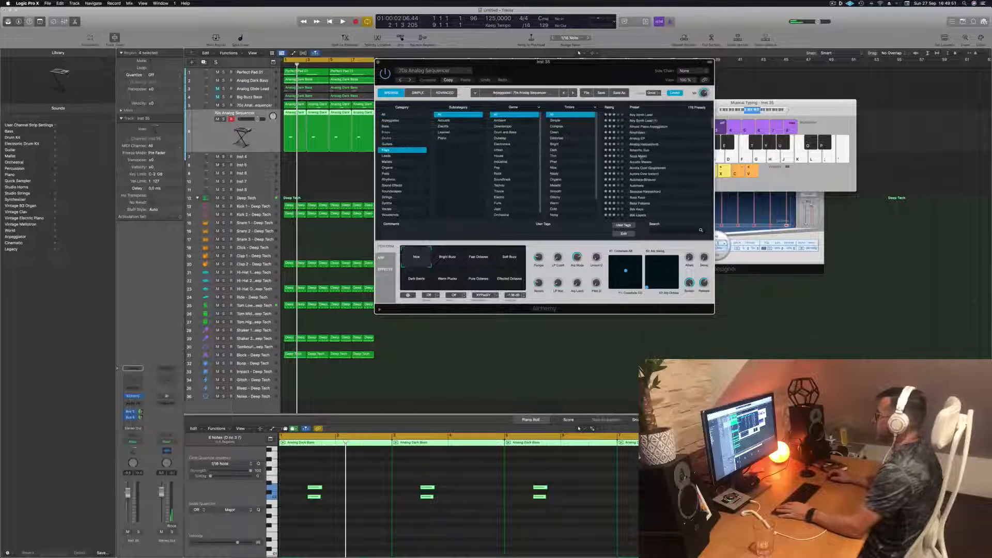
{"action": "left_click", "coordinate": [641, 162]}
{"action": "key", "text": "space"}
{"action": "left_click_drag", "start_coordinate": [589, 73], "coordinate": [634, 55]}
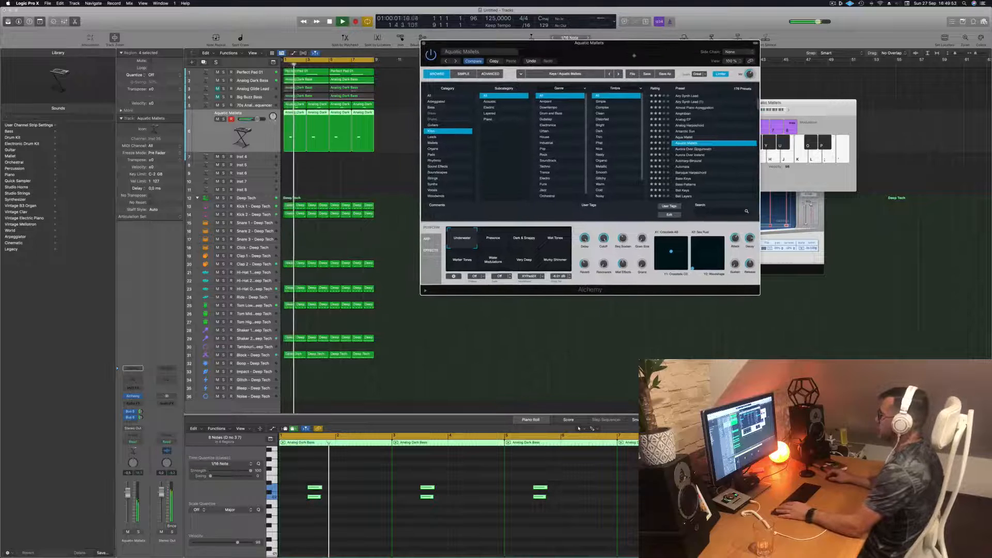
{"action": "left_click", "coordinate": [579, 428]}
- Audition both Aurora Over presets and Autoharp-Binaural, and lower the duplicated track's volume
{"action": "left_click", "coordinate": [695, 150]}
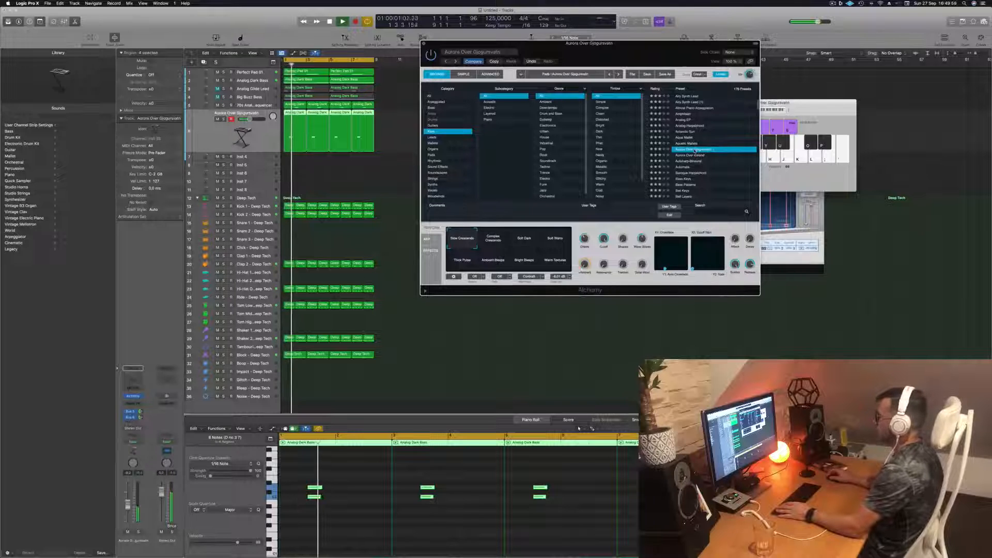
{"action": "left_click_drag", "start_coordinate": [127, 497], "coordinate": [128, 497]}
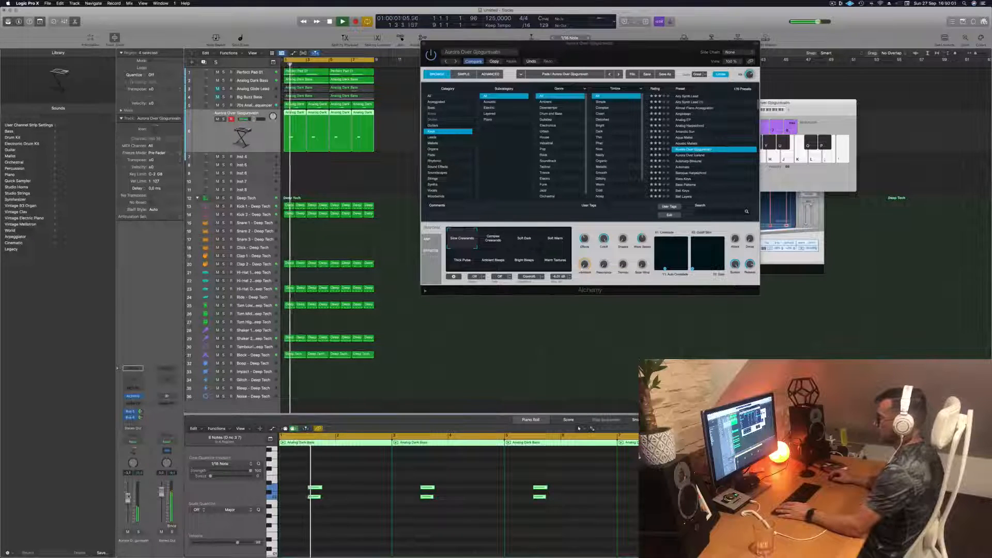
{"action": "left_click", "coordinate": [681, 155]}
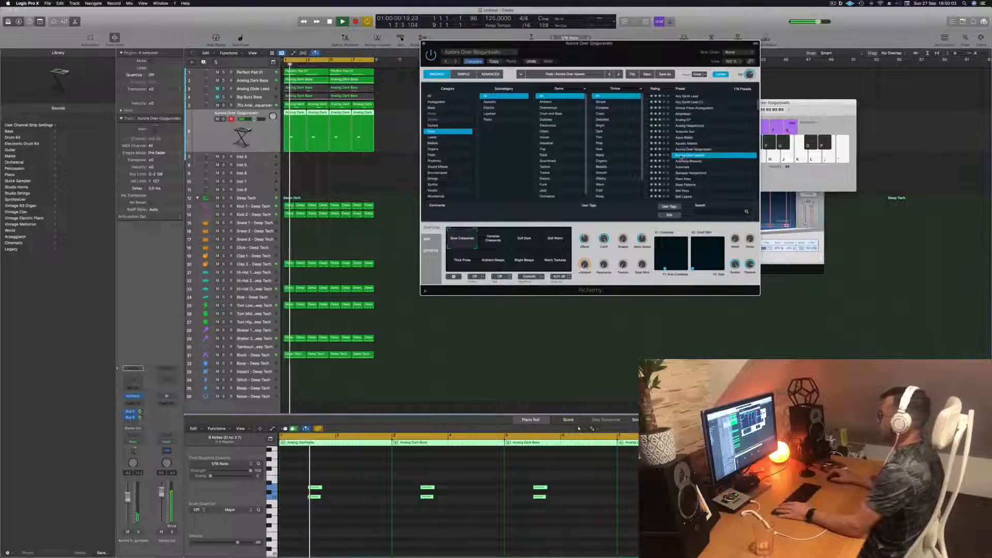
{"action": "left_click", "coordinate": [685, 161]}
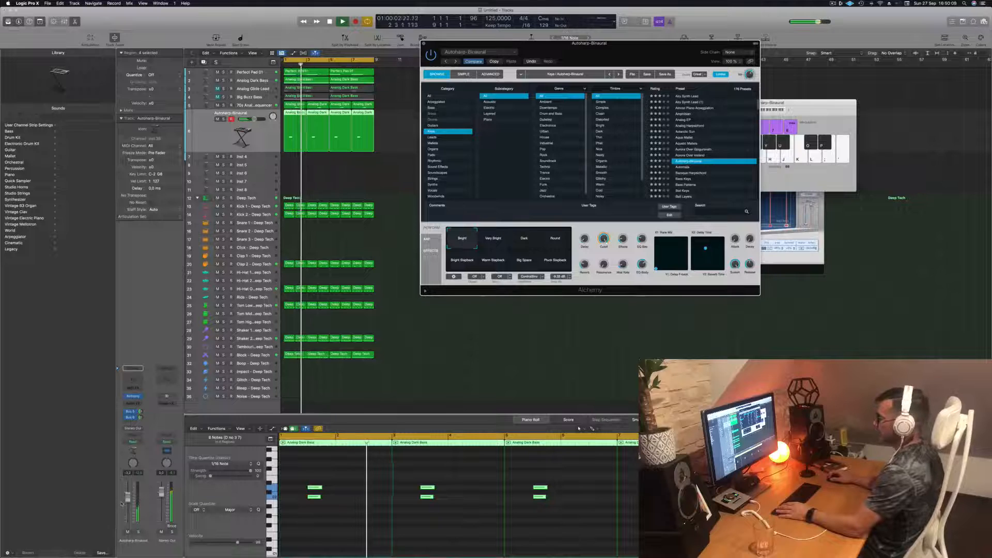
{"action": "left_click_drag", "start_coordinate": [128, 498], "coordinate": [127, 498]}
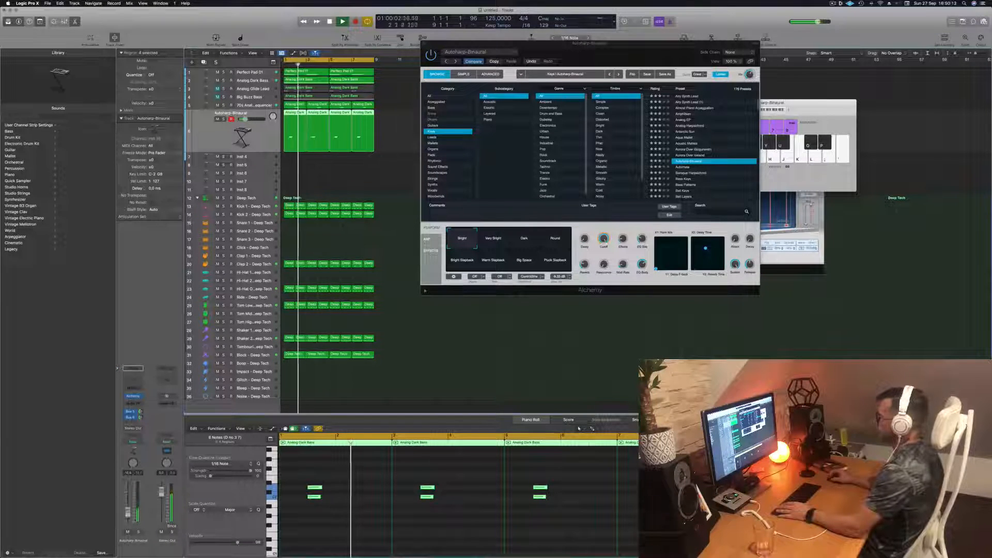
- Try the Bell Keys preset, and load Chill Keys on the track instead
{"action": "scroll", "coordinate": [702, 189], "scroll_direction": "down", "scroll_amount": 2}
{"action": "left_click", "coordinate": [683, 173]}
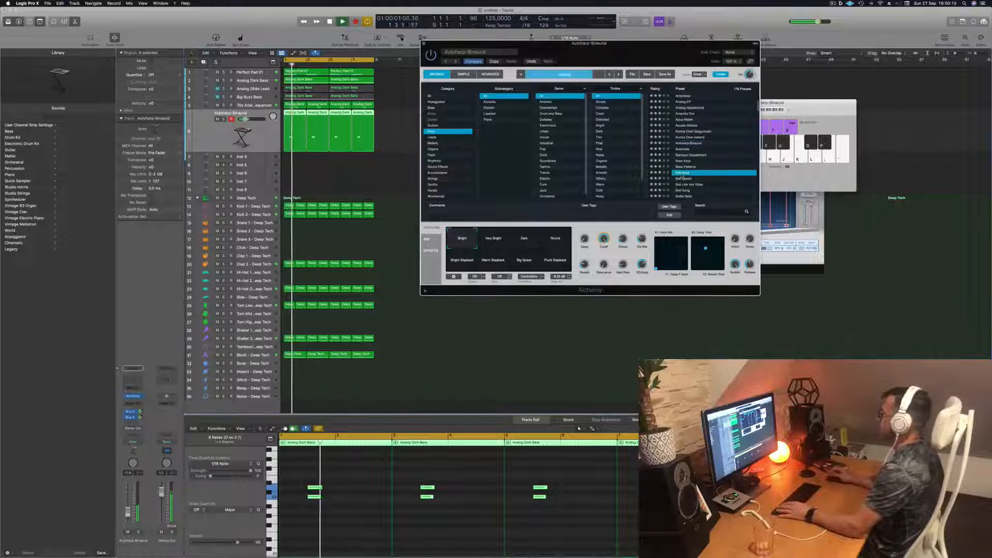
{"action": "scroll", "coordinate": [703, 171], "scroll_direction": "down", "scroll_amount": 2}
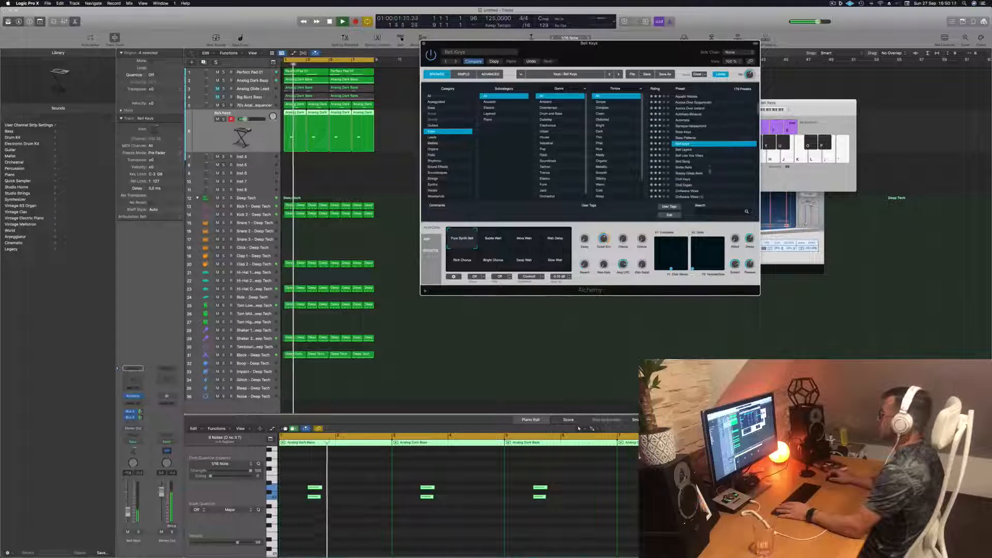
{"action": "left_click", "coordinate": [683, 179]}
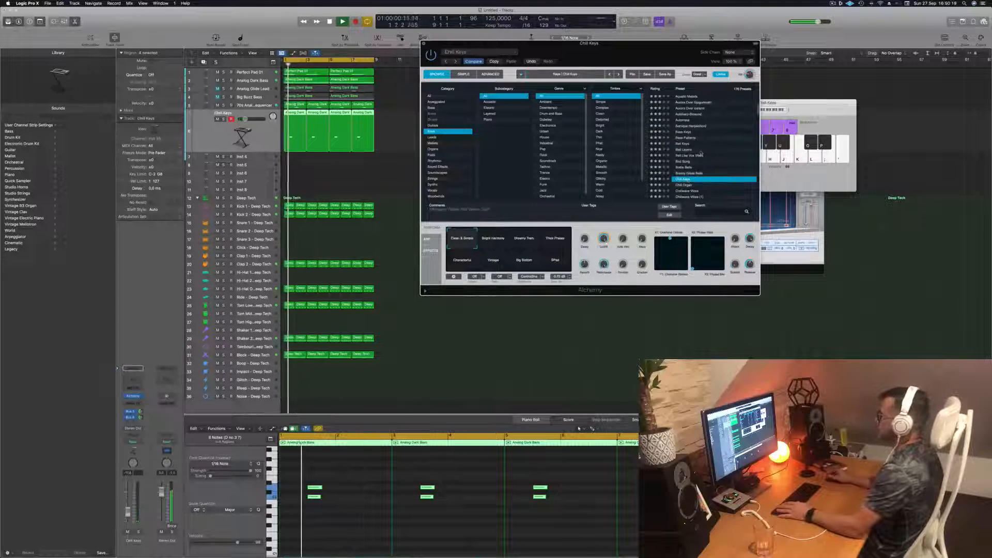
{"action": "scroll", "coordinate": [717, 153], "scroll_direction": "down", "scroll_amount": 2}
{"action": "scroll", "coordinate": [719, 152], "scroll_direction": "down", "scroll_amount": 1}
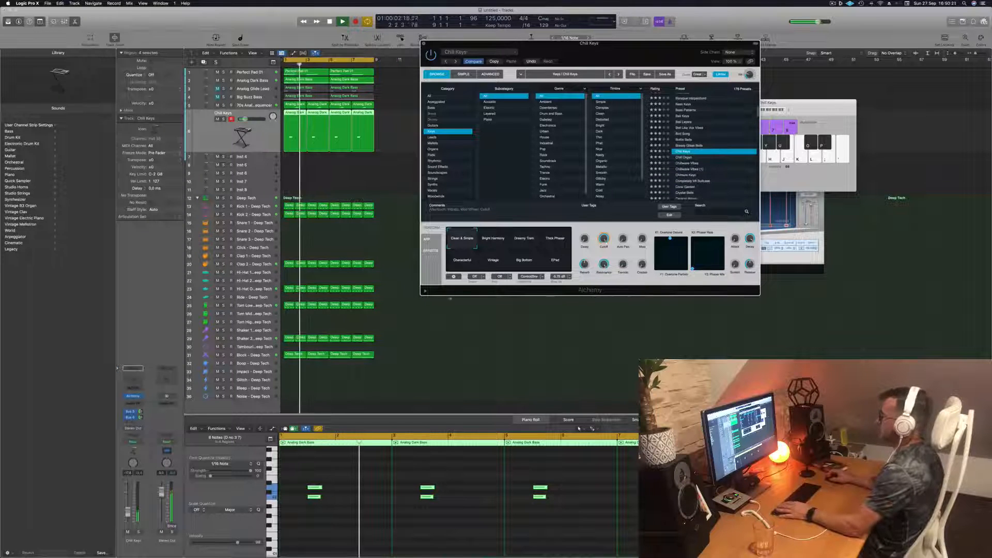
{"action": "left_click", "coordinate": [578, 415]}
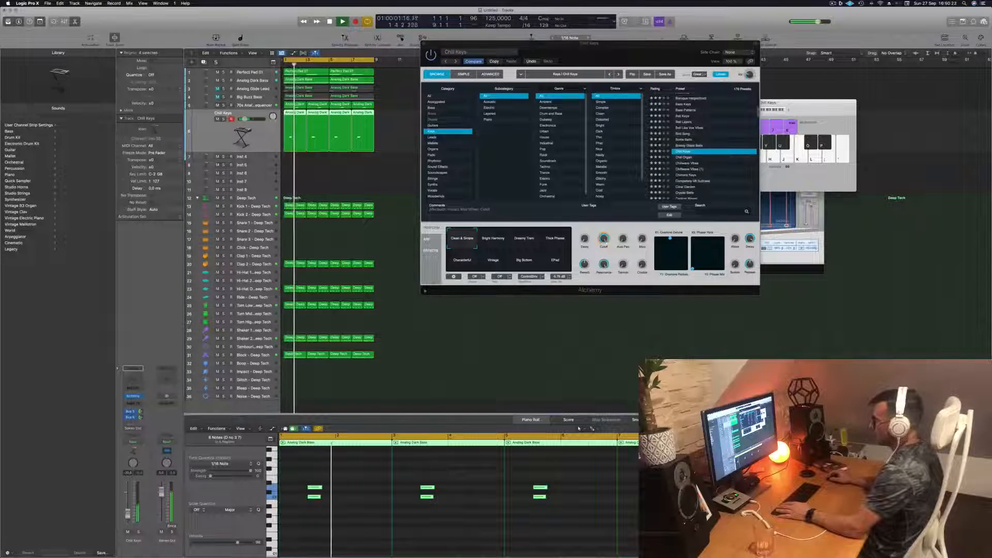
- Audition the Chill Keys variations Bright Harmony, Dreamy Trem, Thick Phaser, Characterful, Vintage and Big Bottom over the loop
{"action": "left_click", "coordinate": [496, 244]}
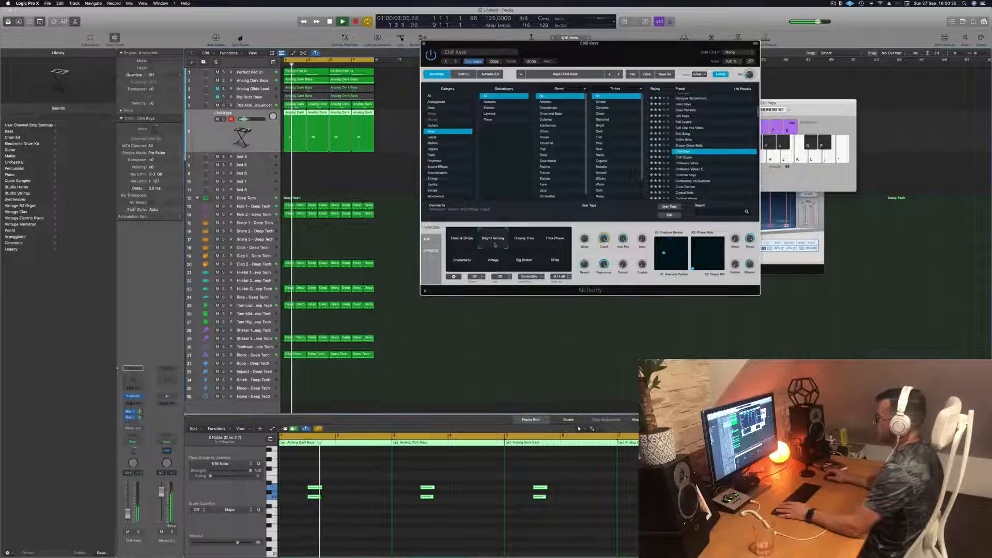
{"action": "left_click", "coordinate": [534, 241]}
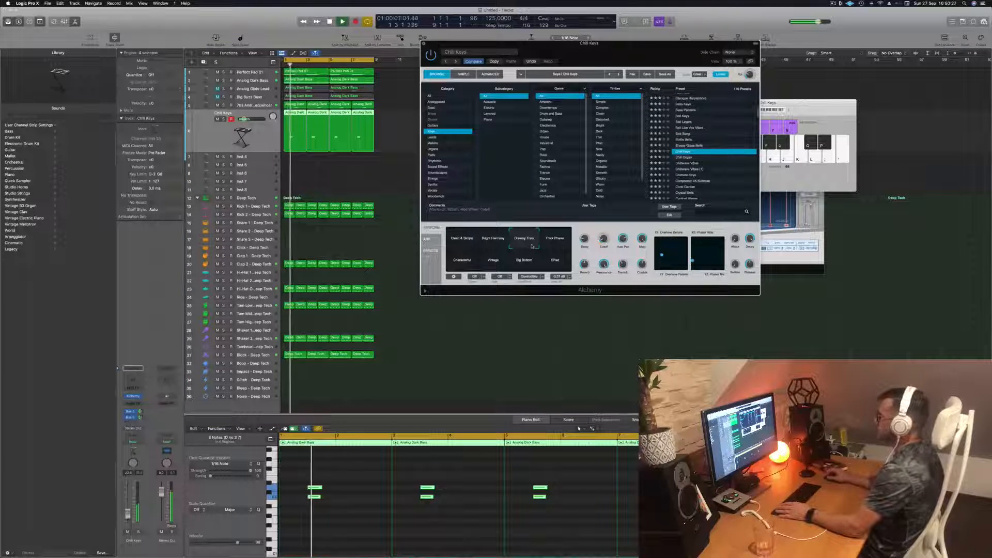
{"action": "left_click", "coordinate": [553, 239]}
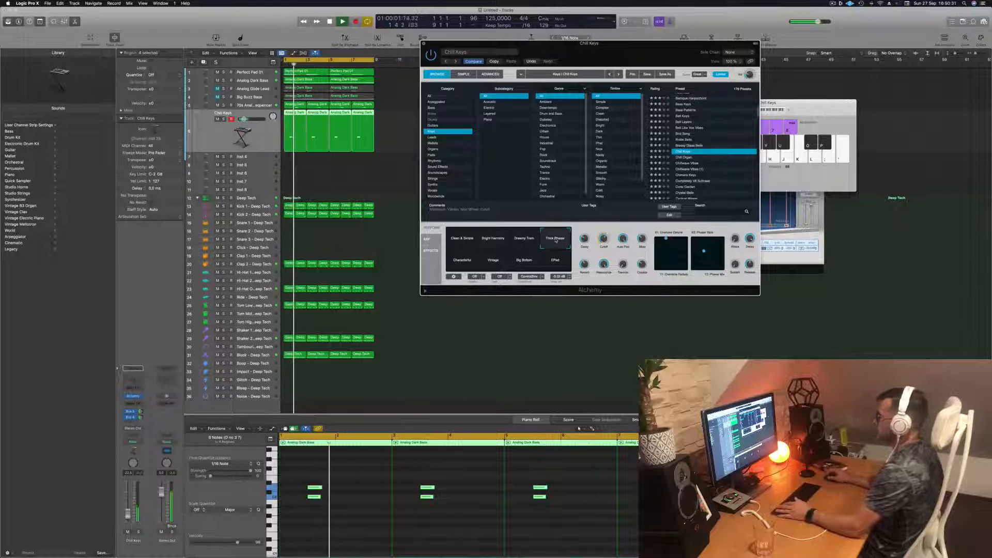
{"action": "left_click", "coordinate": [460, 263]}
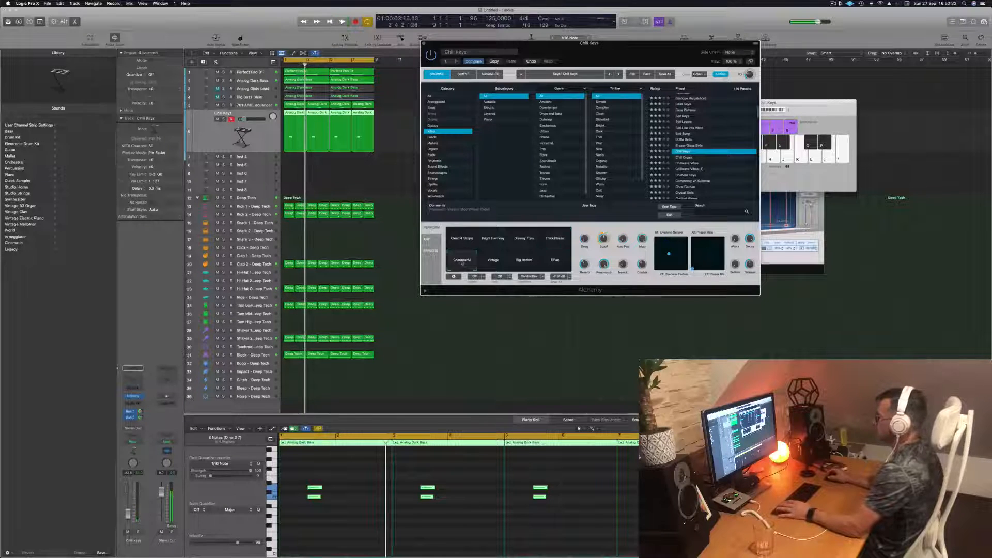
{"action": "left_click", "coordinate": [500, 265]}
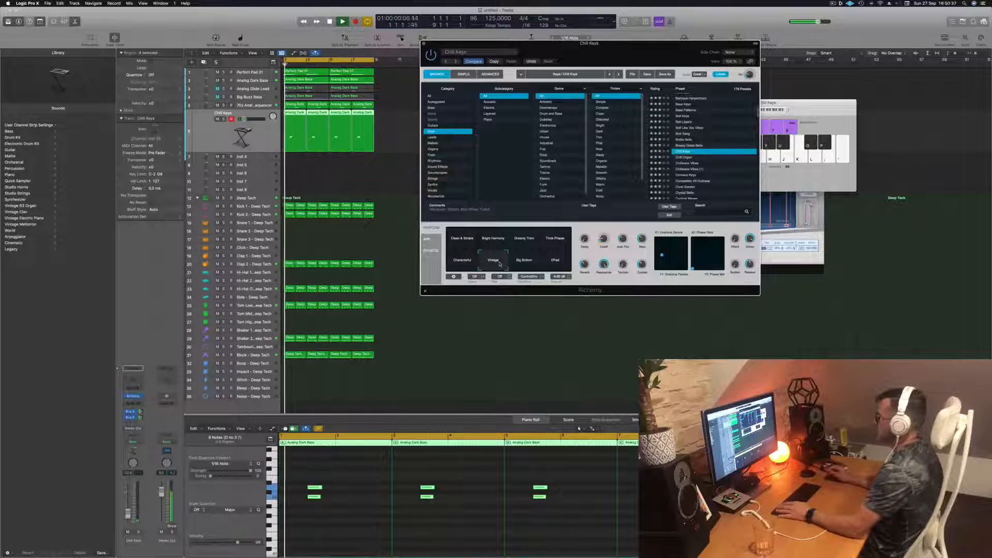
{"action": "left_click", "coordinate": [525, 264]}
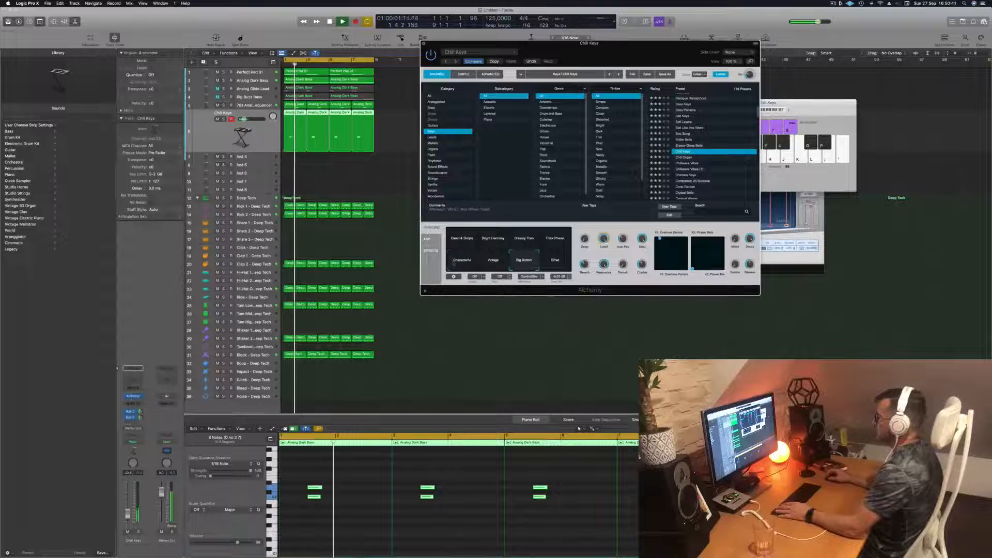
- Switch Chill Keys to the Characterful variation, close its synth window and replay the loop from the start
{"action": "left_click", "coordinate": [465, 249]}
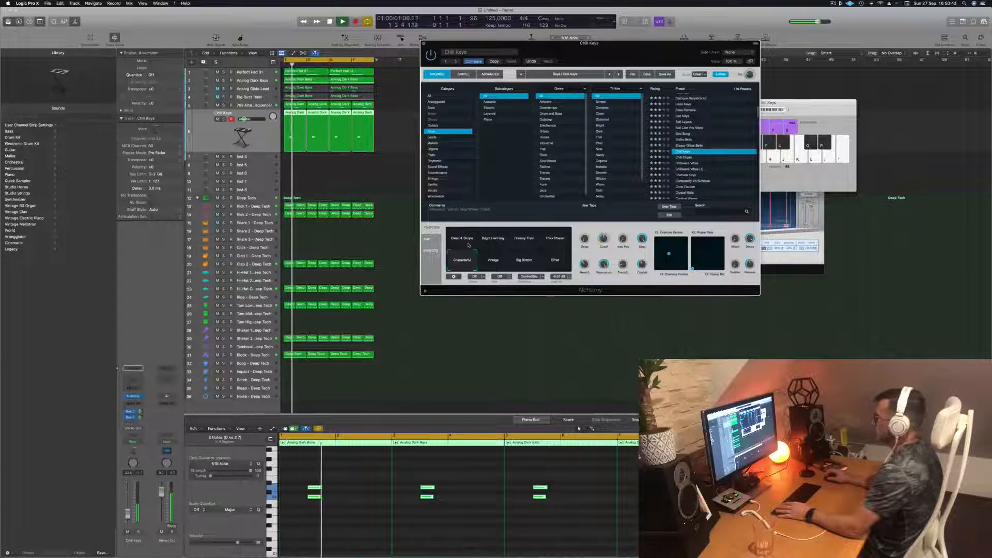
{"action": "left_click_drag", "start_coordinate": [632, 57], "coordinate": [547, 155]}
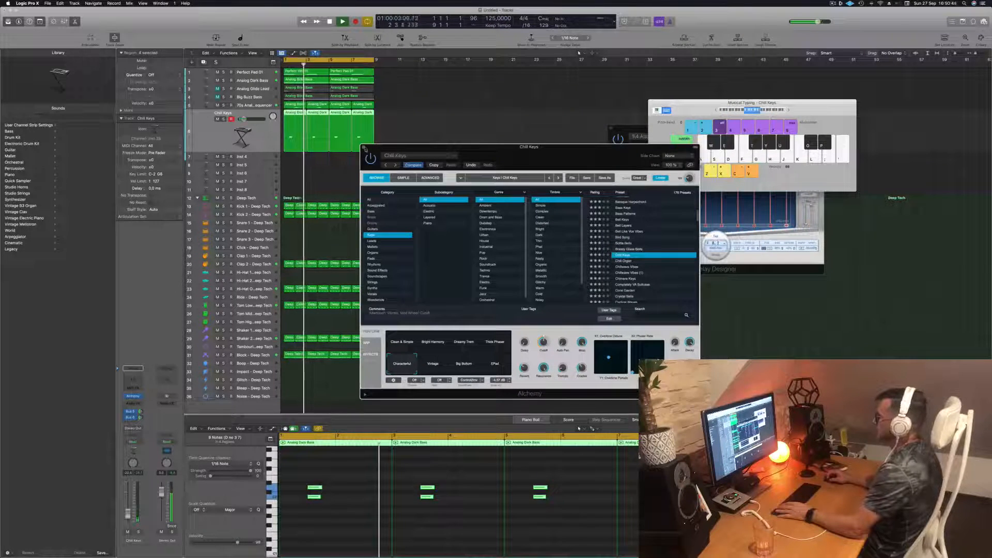
{"action": "left_click", "coordinate": [364, 147]}
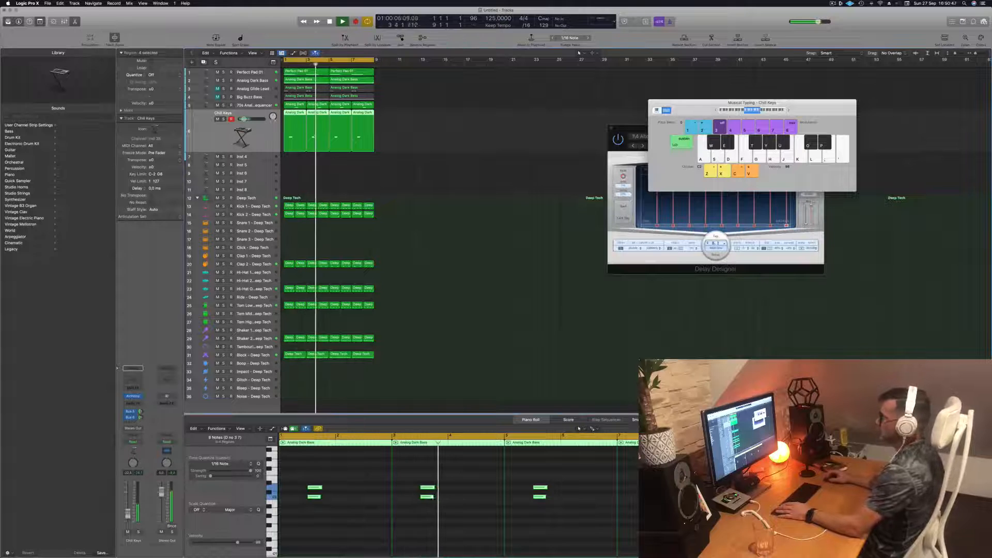
{"action": "key", "text": "Return"}
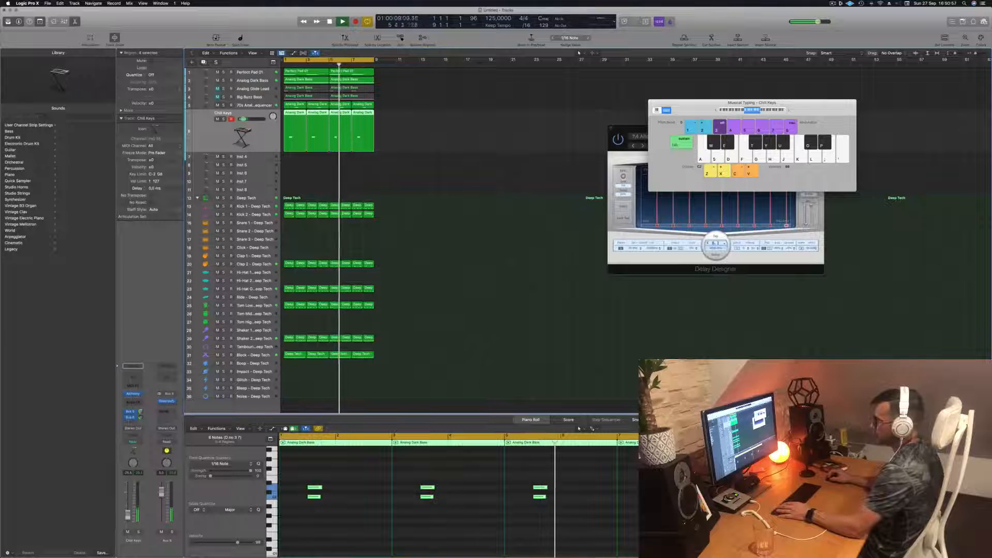
- Select the Perfect Pad 01 track and duplicate it with the same instrument settings
{"action": "left_click", "coordinate": [458, 268]}
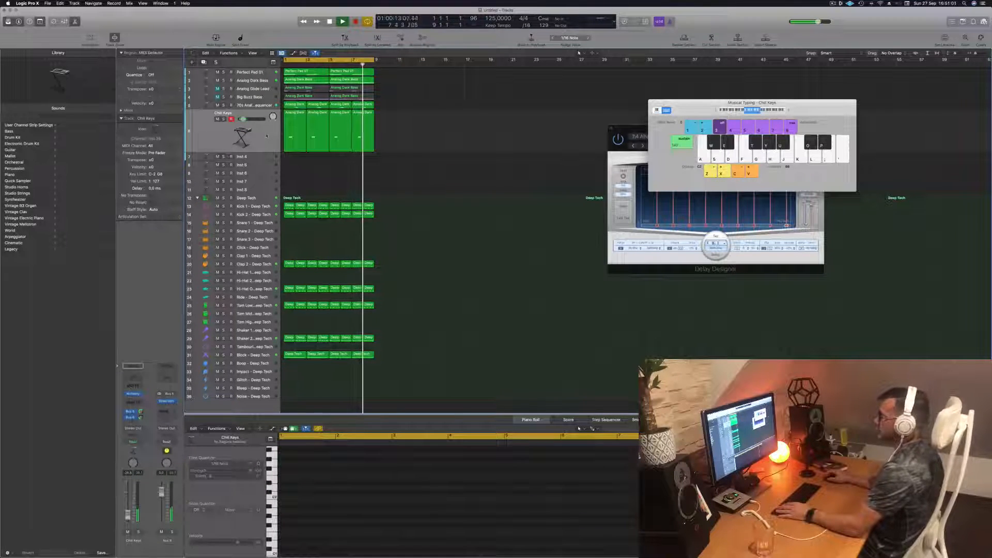
{"action": "left_click", "coordinate": [222, 137]}
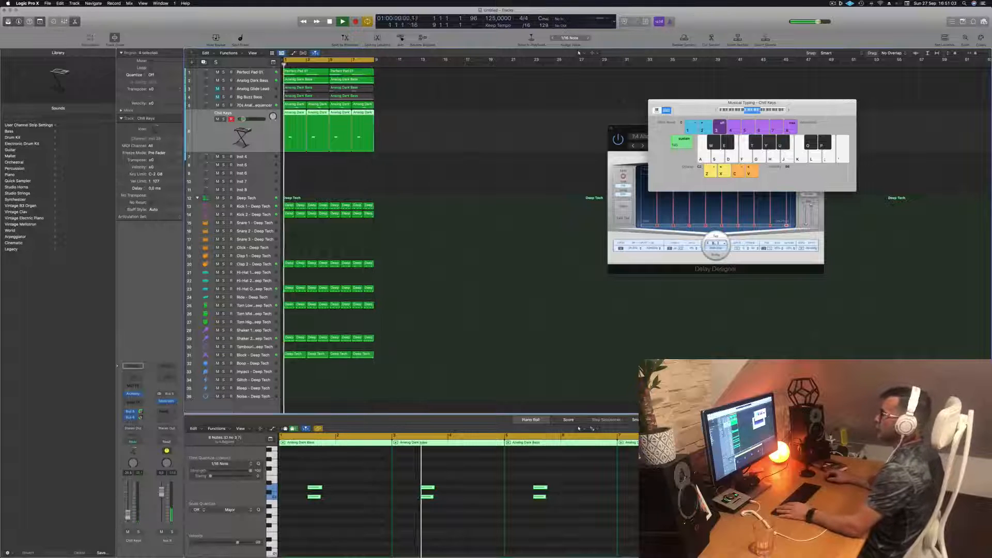
{"action": "left_click", "coordinate": [192, 72]}
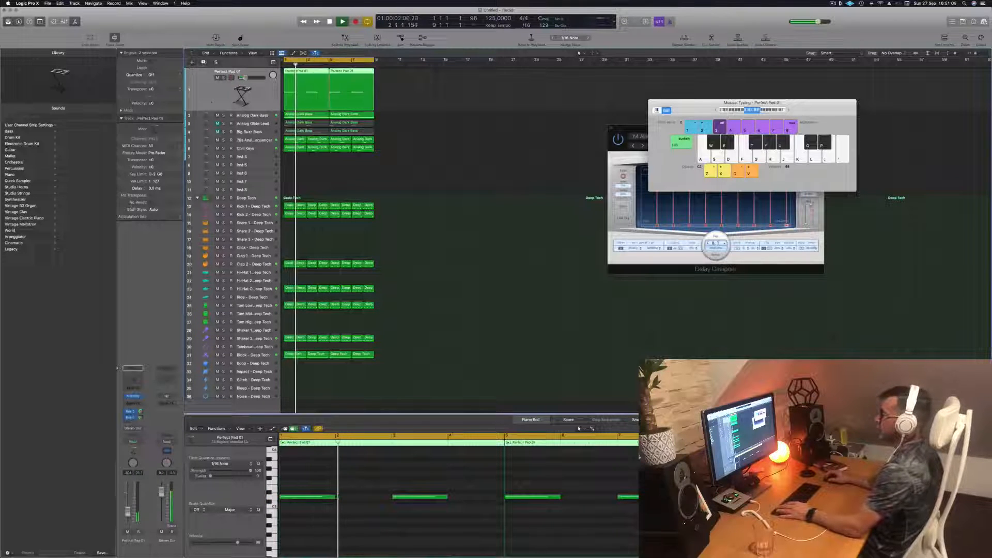
{"action": "left_click", "coordinate": [204, 62]}
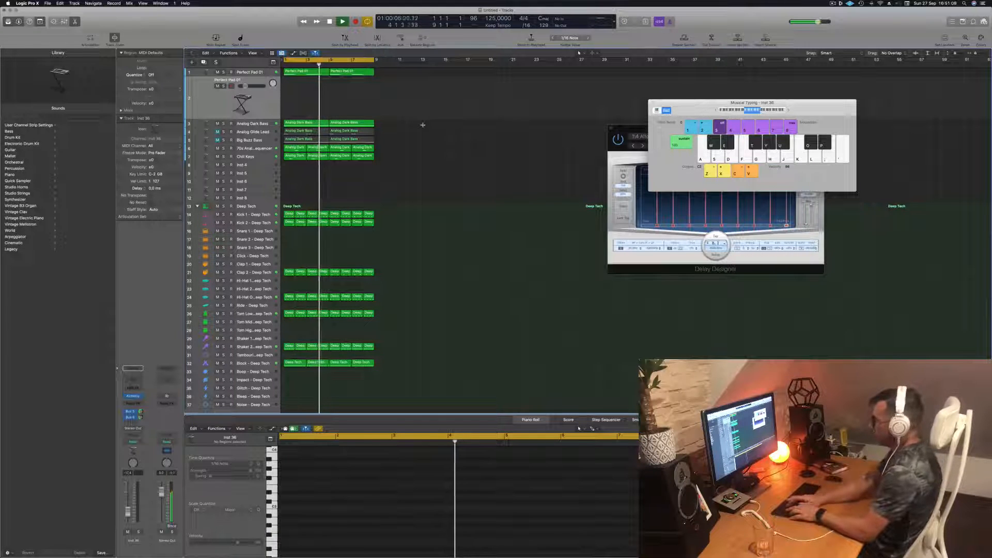
- Repeat all regions of the arrangement up to bar 33 and extend the cycle range to bar 33
{"action": "key", "text": "super+a"}
{"action": "key", "text": "super+r"}
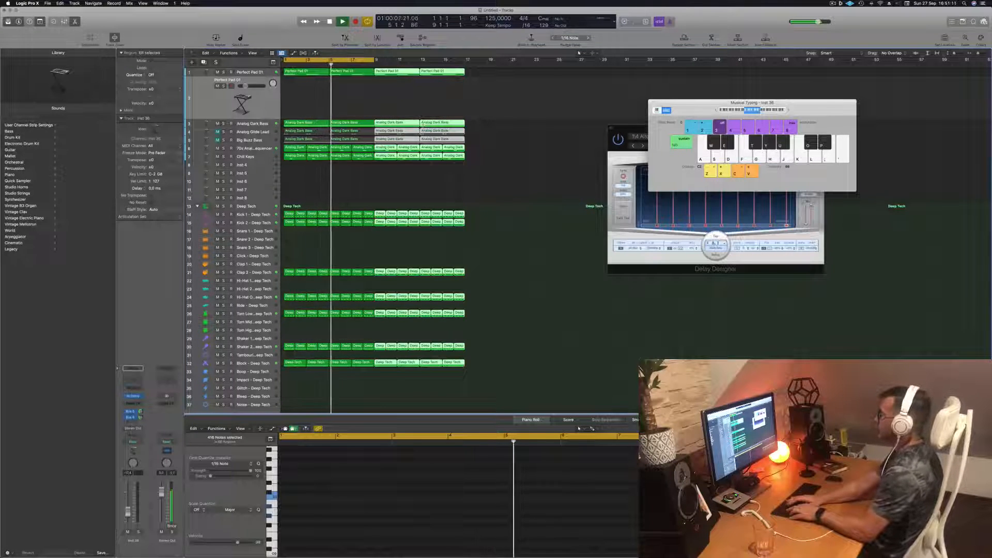
{"action": "key", "text": "super+r"}
{"action": "key", "text": "super+r"}
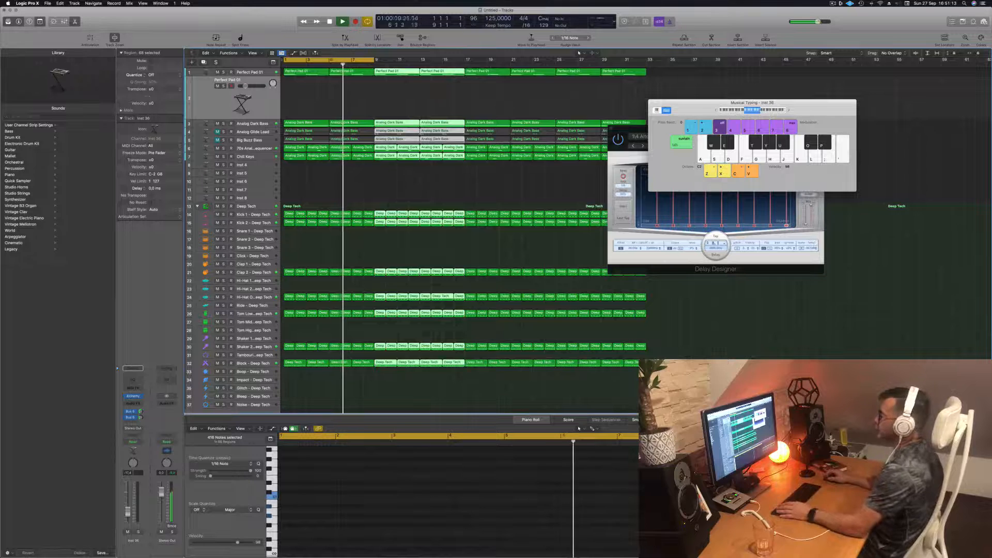
{"action": "left_click_drag", "start_coordinate": [374, 60], "coordinate": [655, 66]}
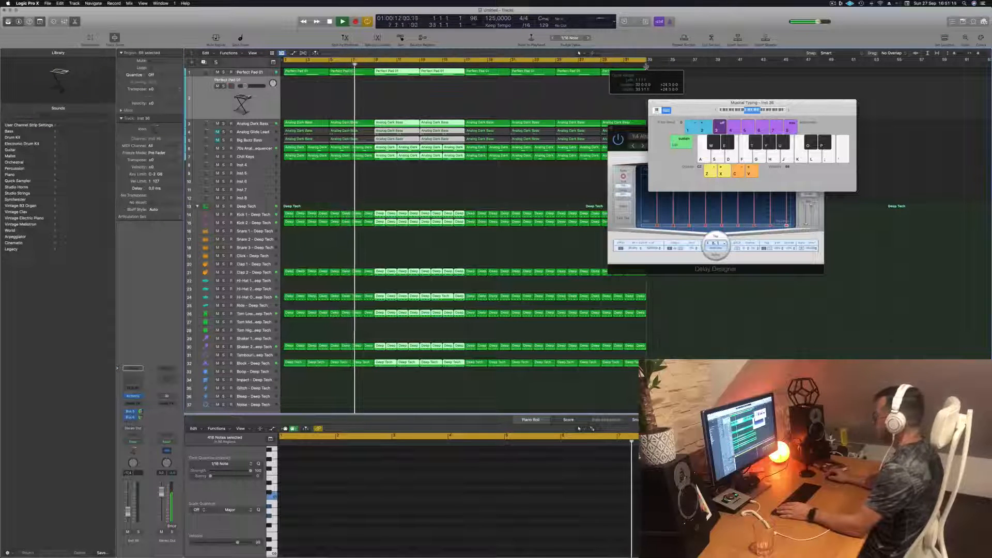
- Move the Musical Typing and Delay Designer windows clear of the regions and clear the region selection
{"action": "left_click", "coordinate": [833, 3]}
{"action": "left_click", "coordinate": [764, 14]}
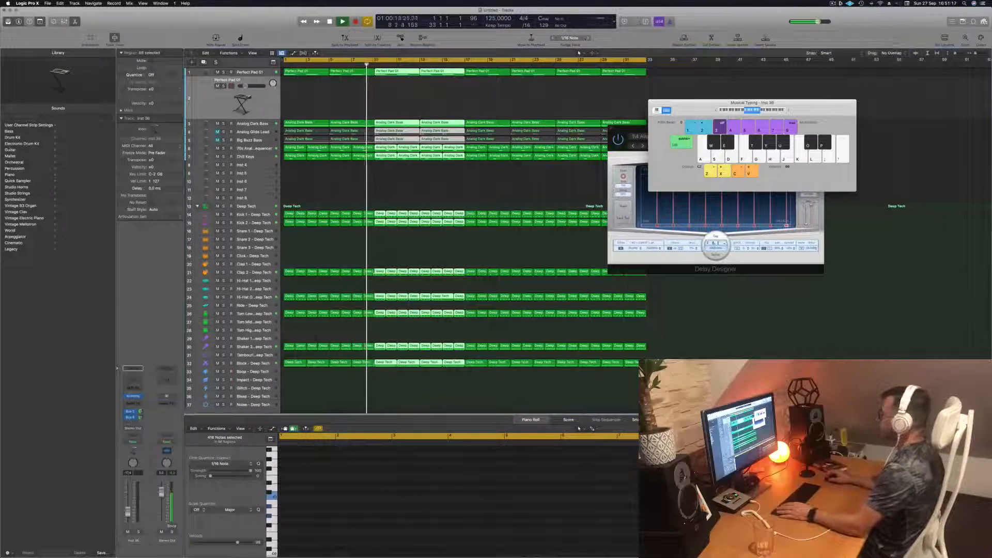
{"action": "left_click_drag", "start_coordinate": [744, 102], "coordinate": [877, 101]}
{"action": "left_click_drag", "start_coordinate": [731, 127], "coordinate": [907, 283]}
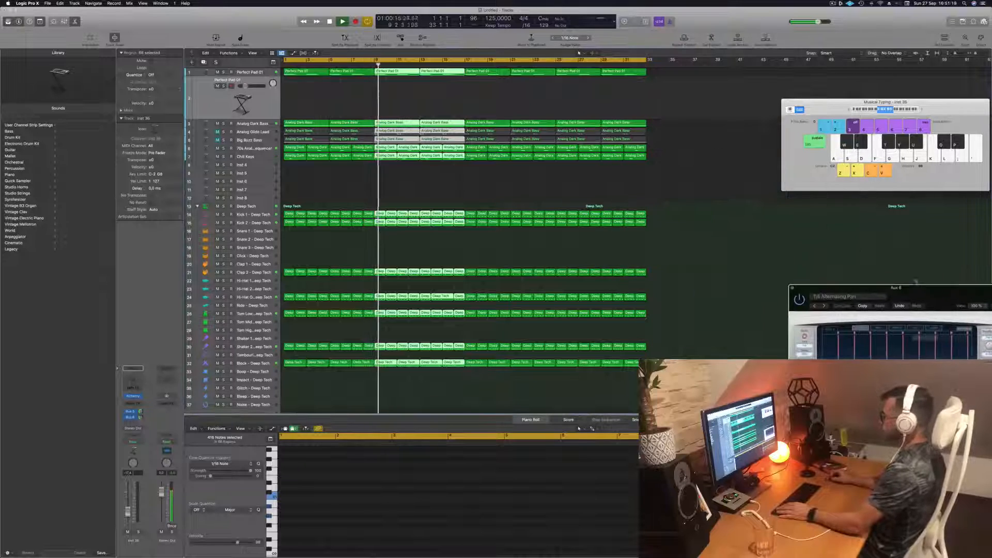
{"action": "left_click", "coordinate": [297, 339]}
{"action": "key", "text": "space"}
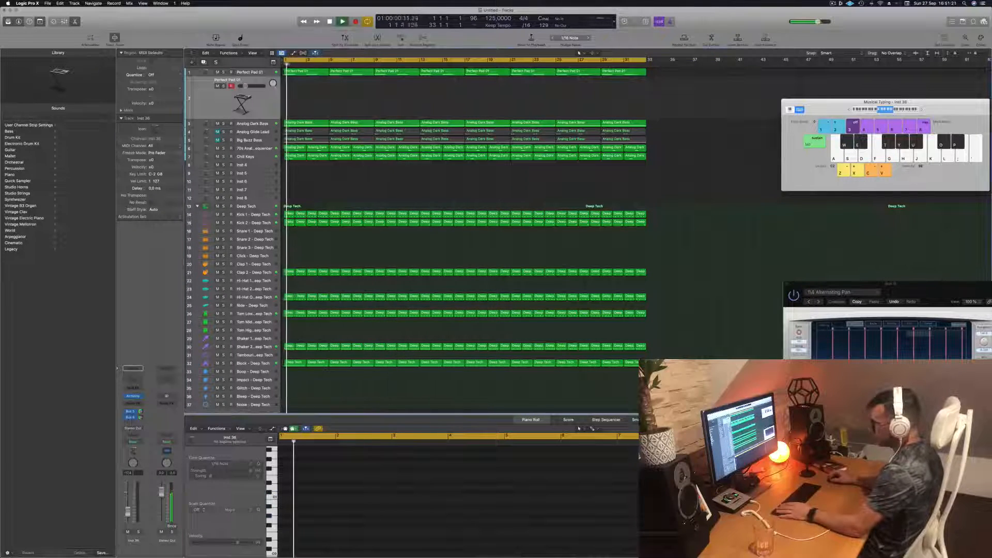
- Solo the Block - Deep Tech track to hear it alone, then unsolo it and replay the full arrangement
{"action": "left_click", "coordinate": [251, 364]}
{"action": "left_click", "coordinate": [223, 335]}
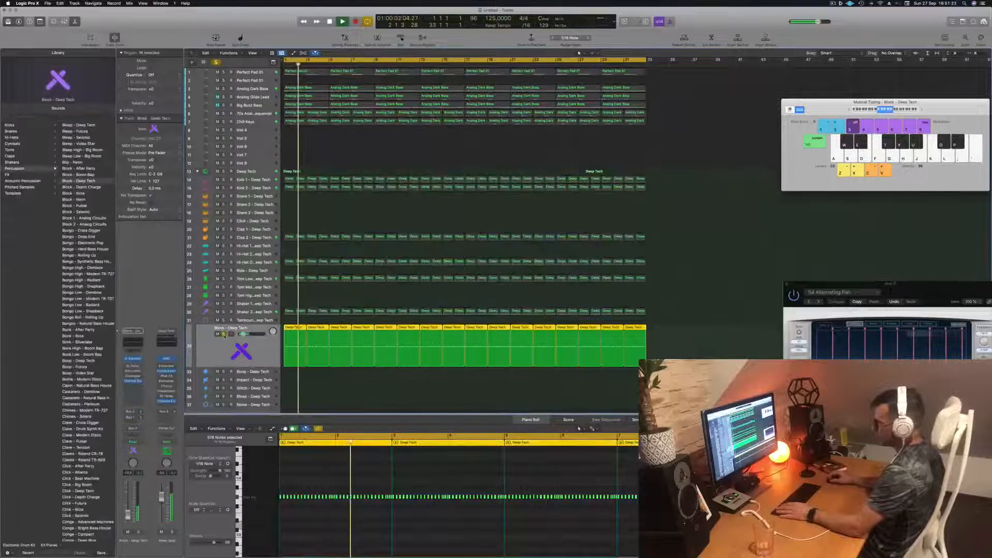
{"action": "left_click", "coordinate": [224, 335]}
{"action": "key", "text": "Return"}
{"action": "left_click", "coordinate": [443, 153]}
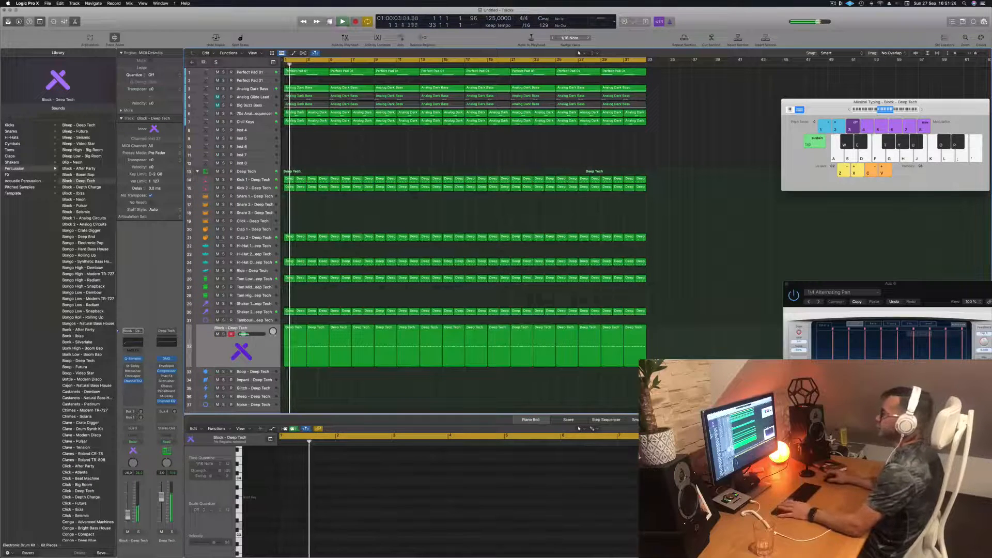
- Select the duplicated Perfect Pad 01 track for live playing, reposition the Musical Typing window and raise the track's volume slightly
{"action": "left_click", "coordinate": [262, 80]}
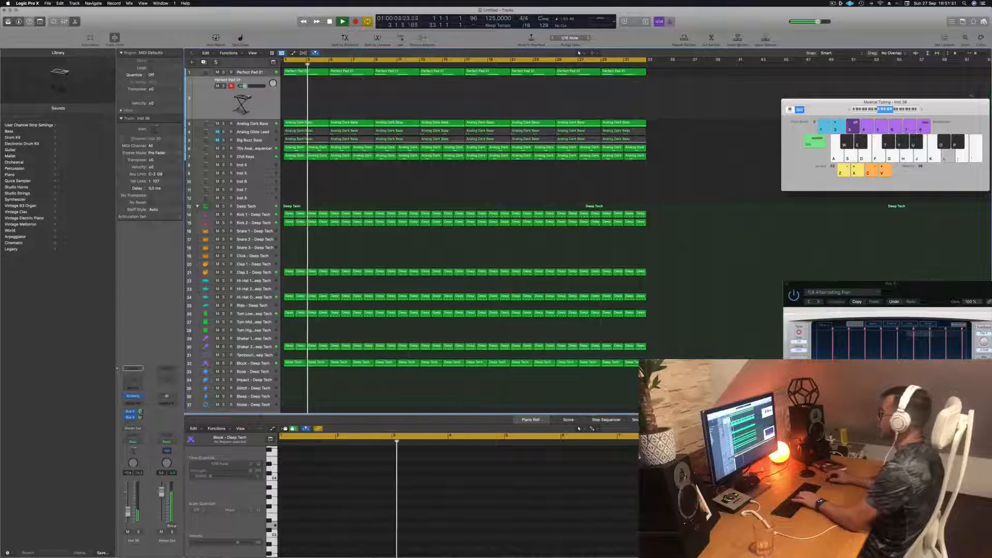
{"action": "left_click_drag", "start_coordinate": [946, 108], "coordinate": [805, 108]}
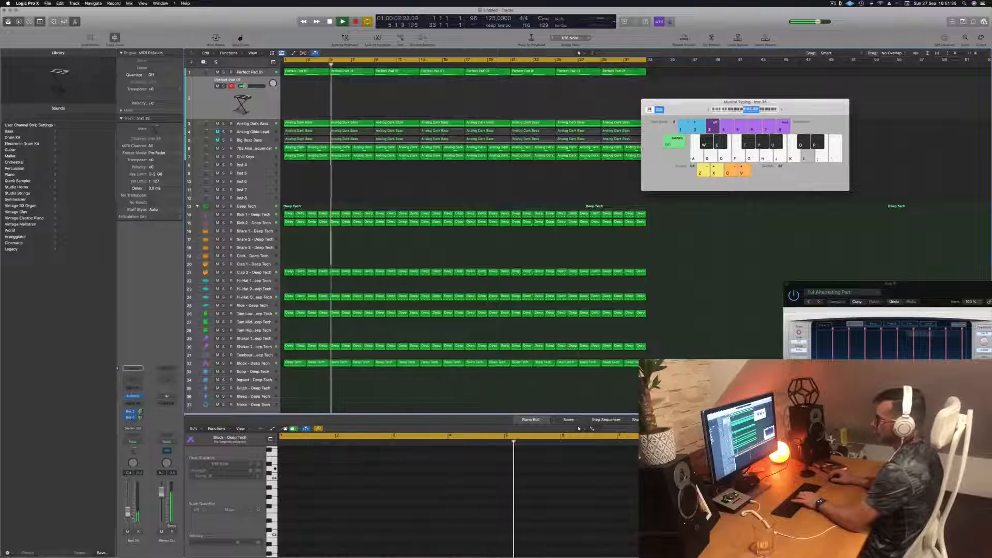
{"action": "left_click_drag", "start_coordinate": [127, 511], "coordinate": [128, 505]}
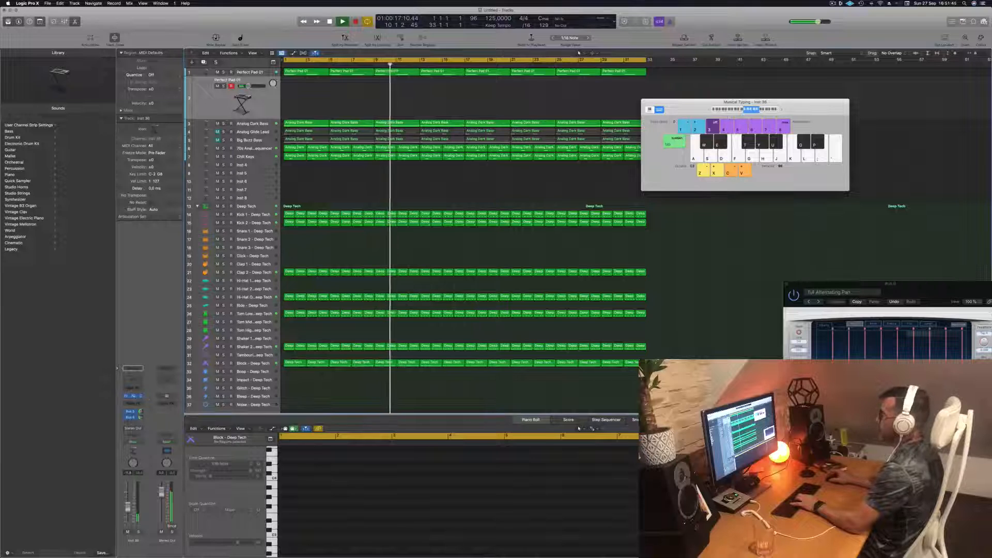
- Open the duplicated pad's Alchemy synth, audition the Rich and Hollow variations, return to Rich and move the synth window aside
{"action": "left_click", "coordinate": [134, 397]}
{"action": "left_click_drag", "start_coordinate": [472, 95], "coordinate": [626, 108]}
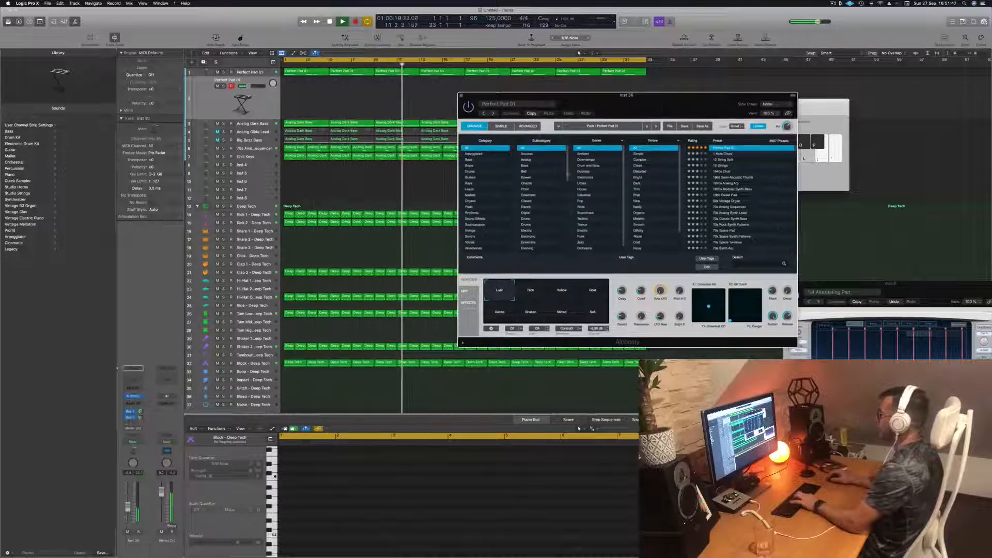
{"action": "left_click", "coordinate": [531, 291]}
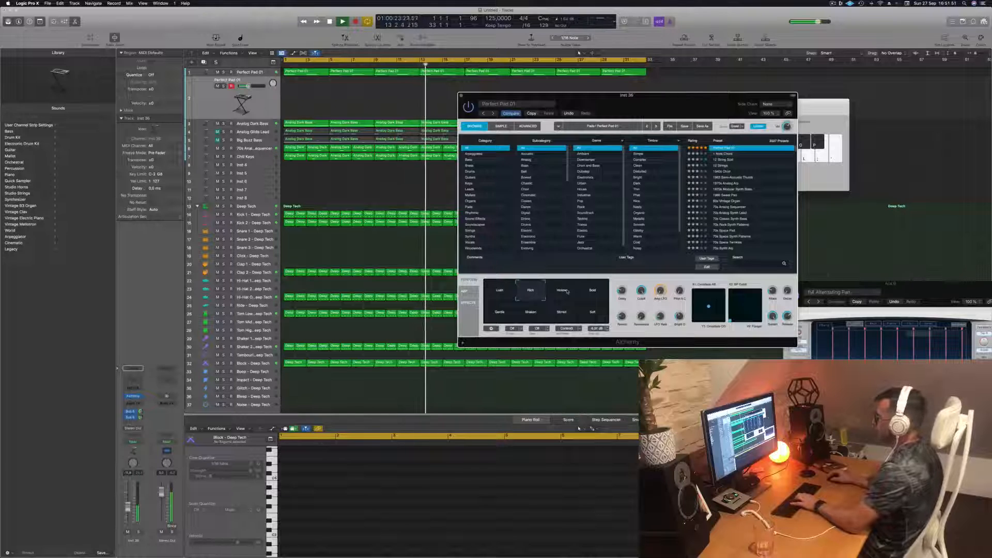
{"action": "left_click", "coordinate": [566, 290]}
{"action": "left_click", "coordinate": [531, 291]}
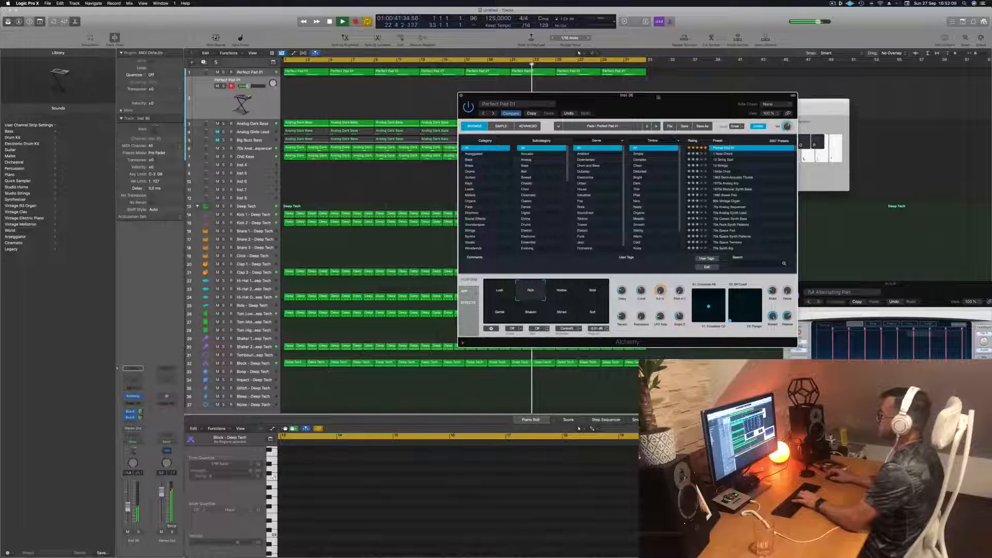
{"action": "left_click_drag", "start_coordinate": [645, 96], "coordinate": [774, 97]}
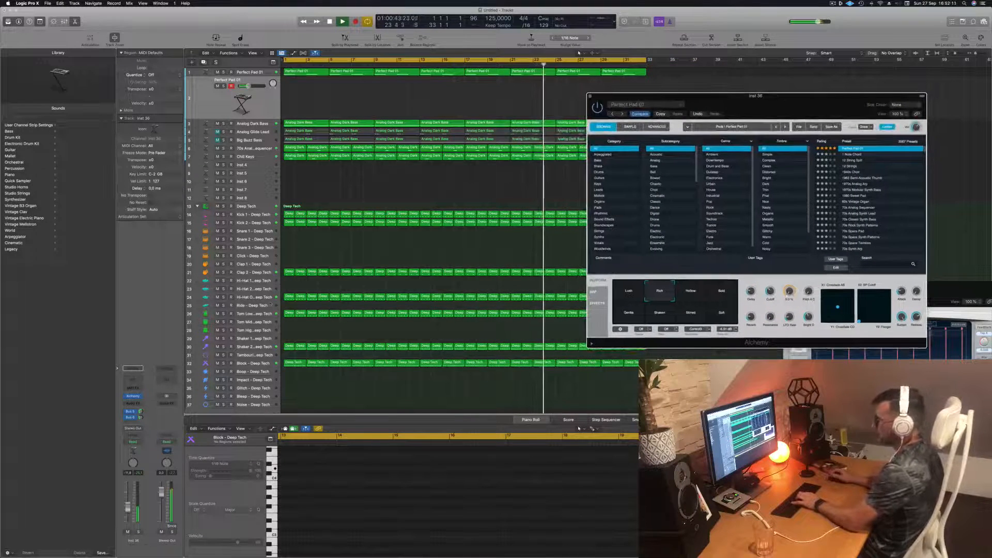
- Select the Shaker 2 - Deep Tech track to check its part, and bring playback back to the start
{"action": "left_click", "coordinate": [268, 346]}
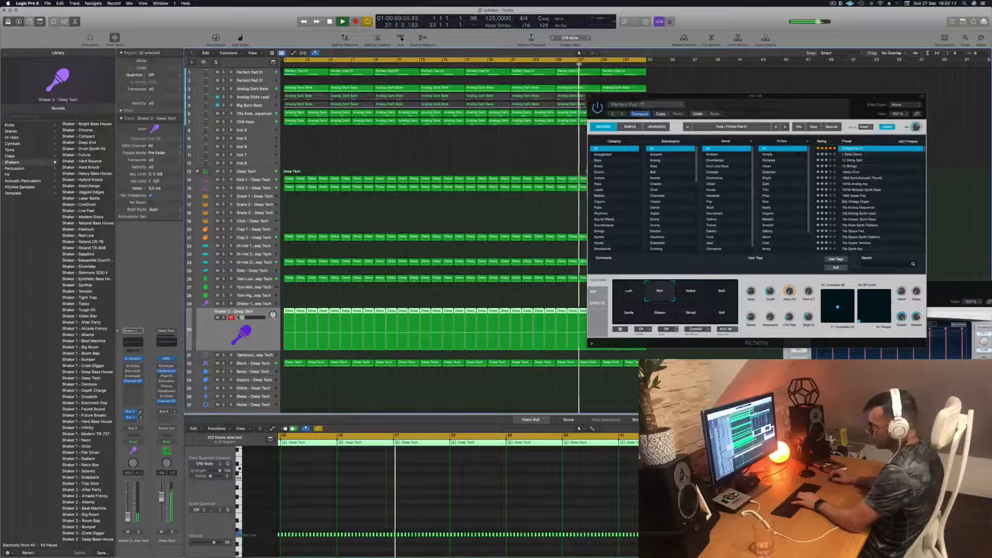
{"action": "key", "text": "space"}
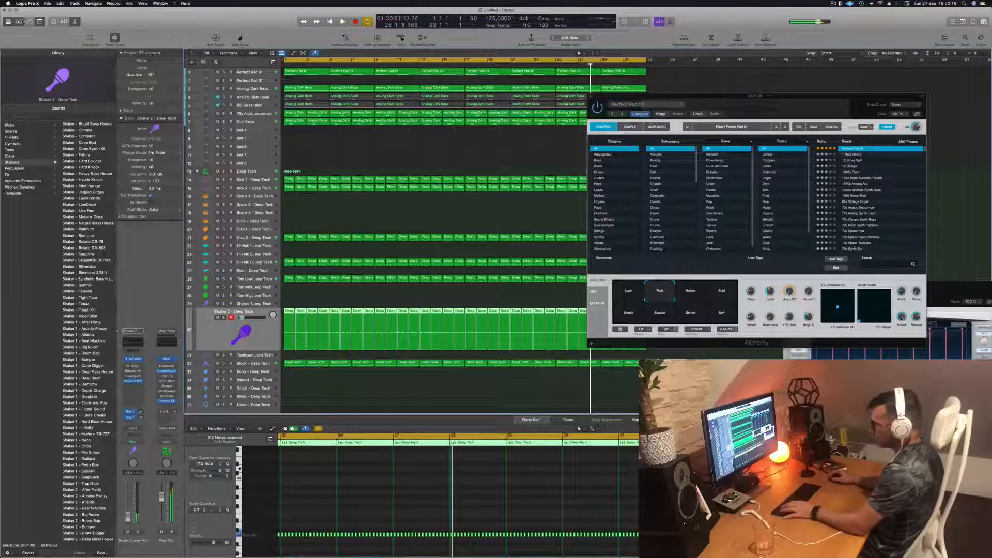
{"action": "key", "text": "Return"}
{"action": "key", "text": "space"}
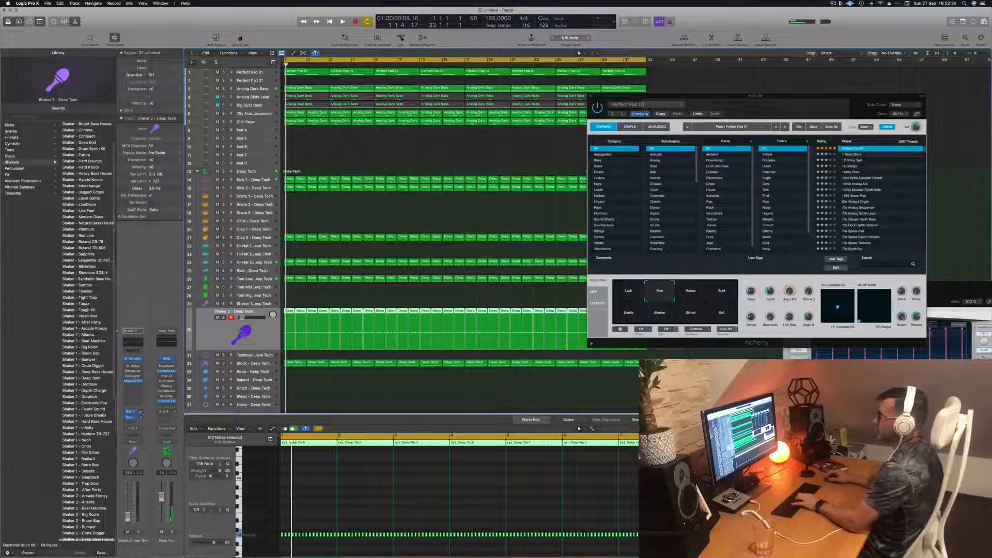
- Reselect the duplicated pad track, audition the Soft and Rich variations of its preset and settle on Bold
{"action": "left_click", "coordinate": [241, 80]}
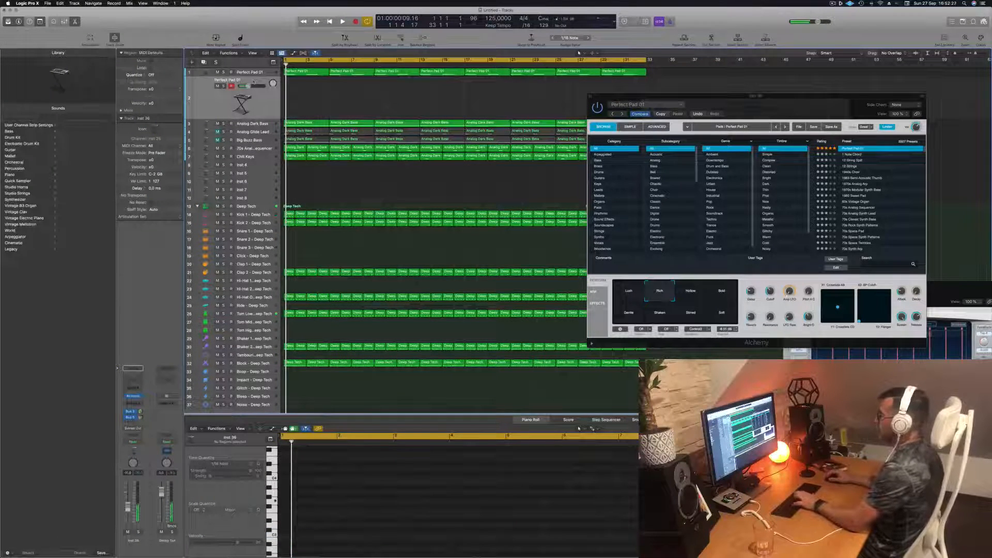
{"action": "left_click", "coordinate": [722, 315]}
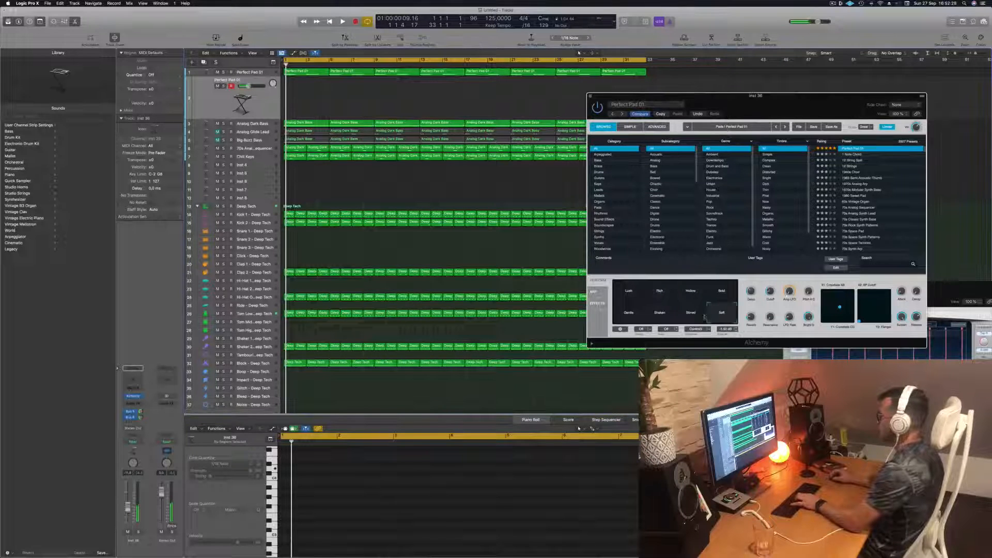
{"action": "left_click", "coordinate": [660, 313]}
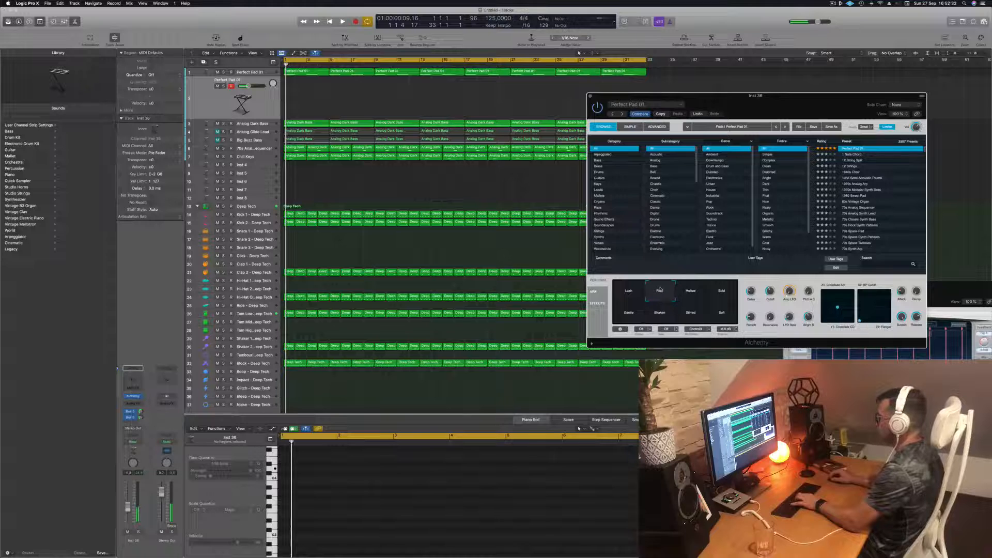
{"action": "left_click", "coordinate": [697, 289]}
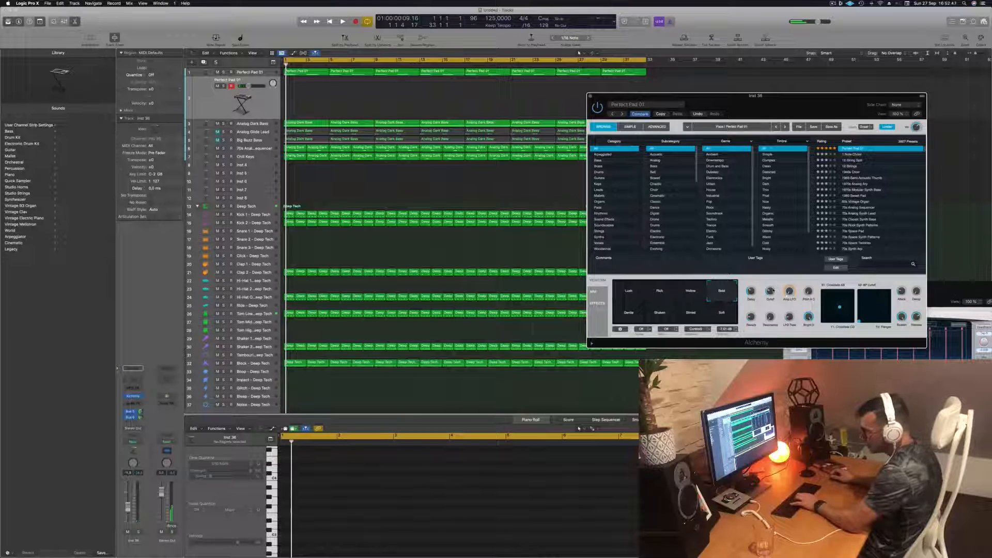
- Listen to the arrangement with the new pad sound, mute the Block - Deep Tech track and replay from the start
{"action": "key", "text": "space"}
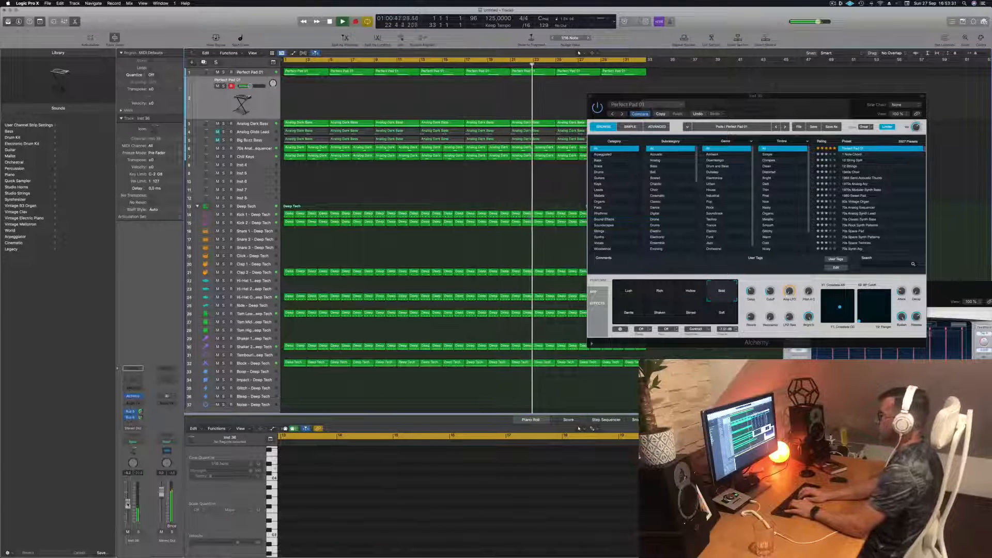
{"action": "key", "text": "Return"}
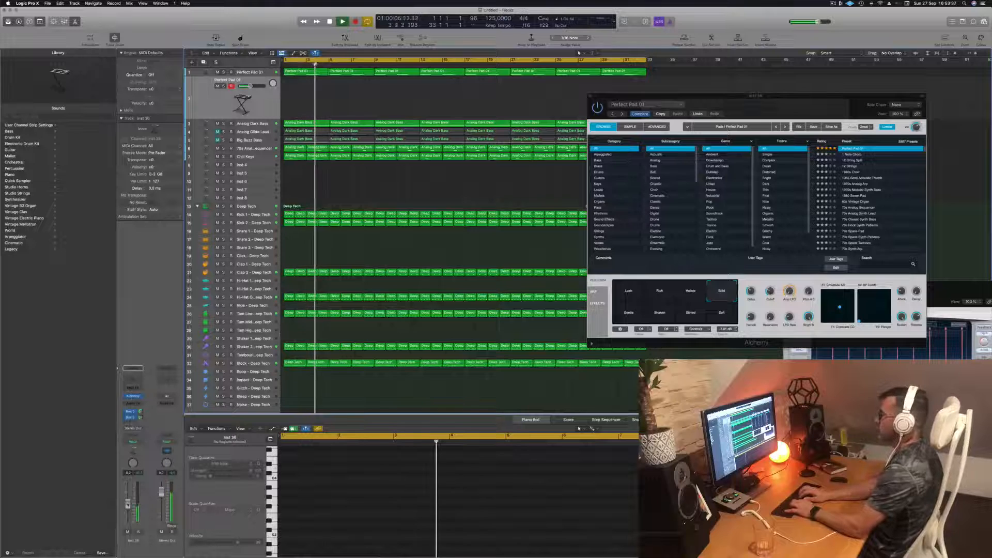
{"action": "key", "text": "space"}
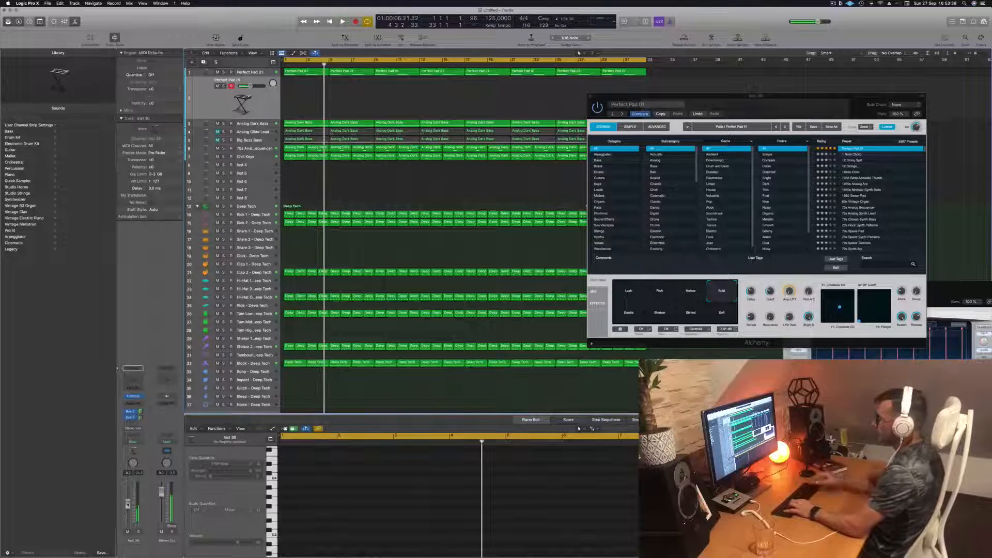
{"action": "left_click", "coordinate": [217, 363]}
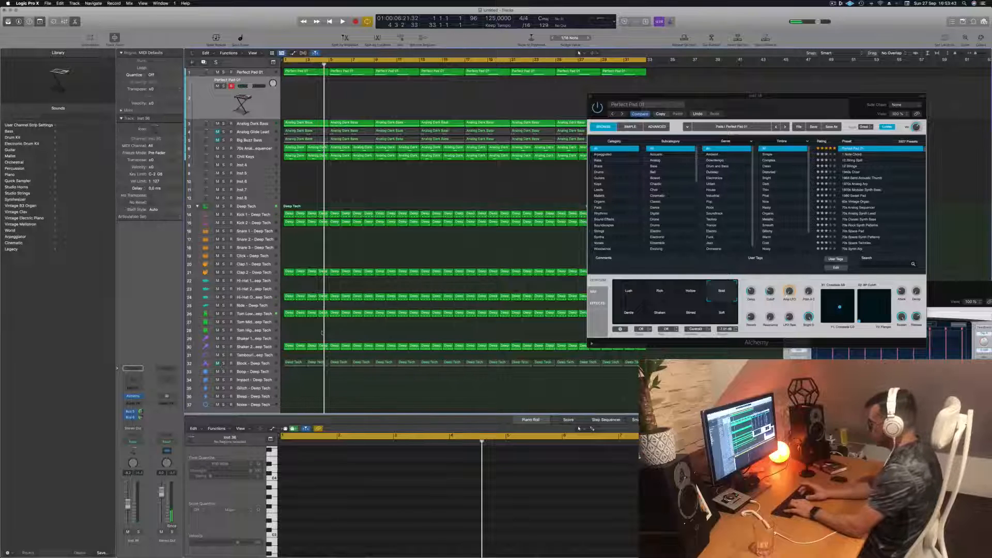
{"action": "key", "text": "Return"}
{"action": "key", "text": "space"}
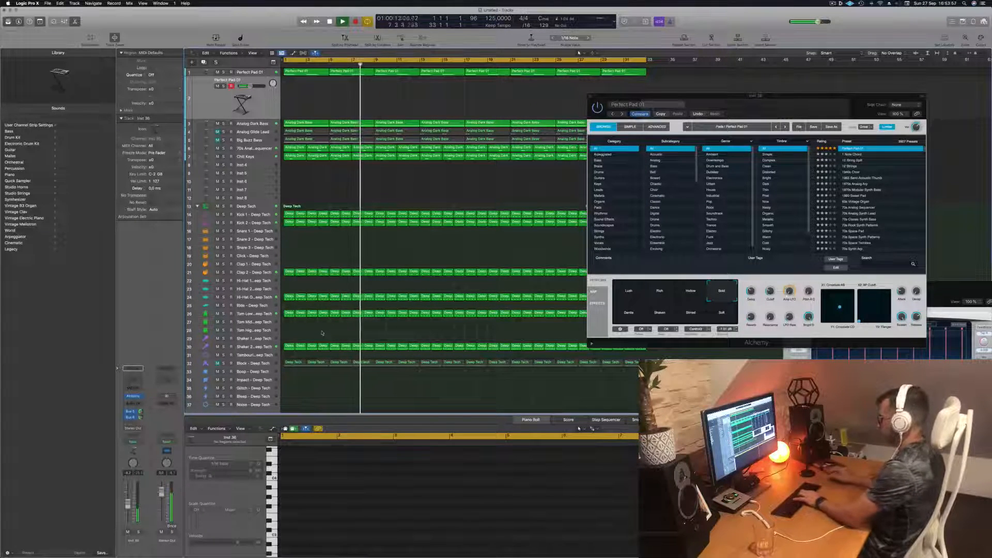
- Adjust the Cutoff of the second pad's Alchemy sound and record a melody on its track across bars 15 to 24
{"action": "left_click", "coordinate": [771, 284]}
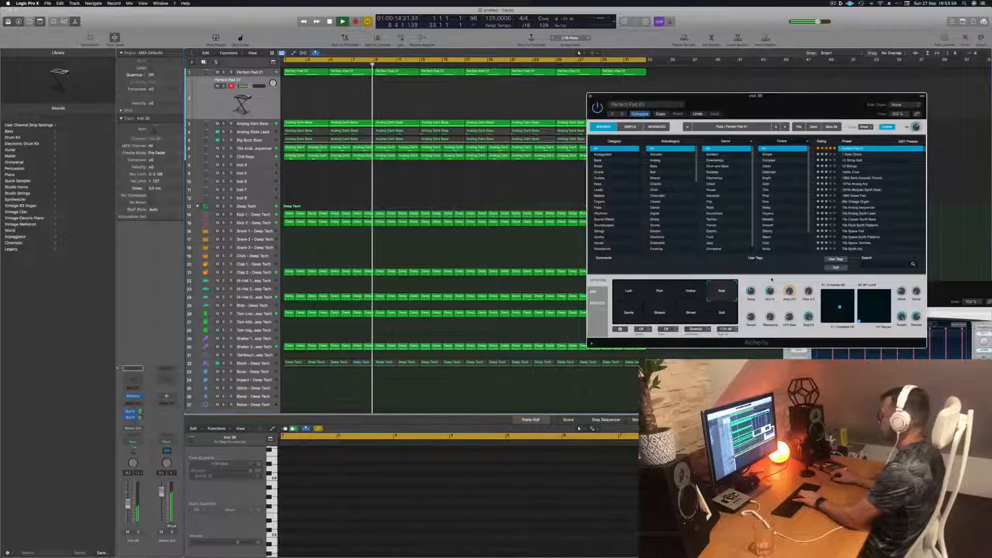
{"action": "left_click_drag", "start_coordinate": [772, 285], "coordinate": [771, 288]}
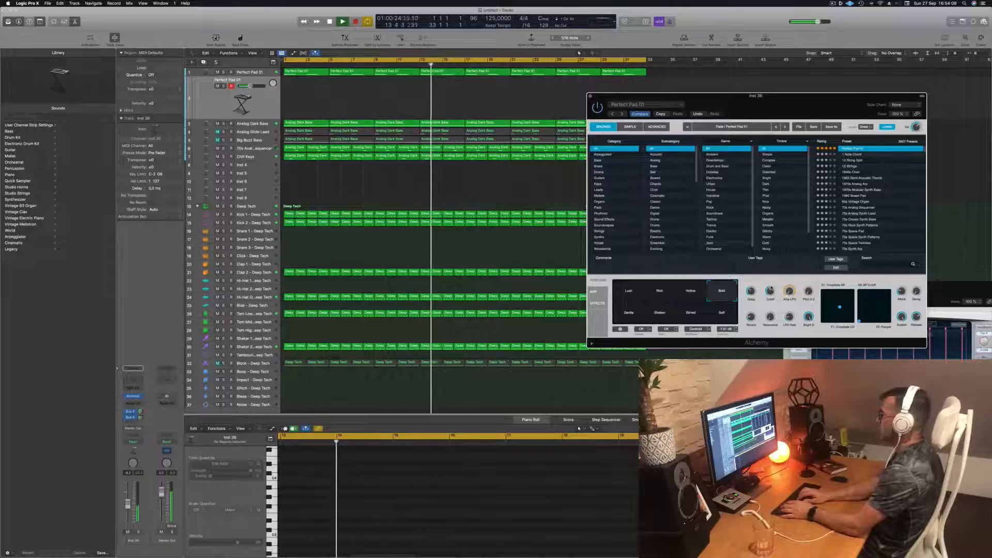
{"action": "key", "text": "r"}
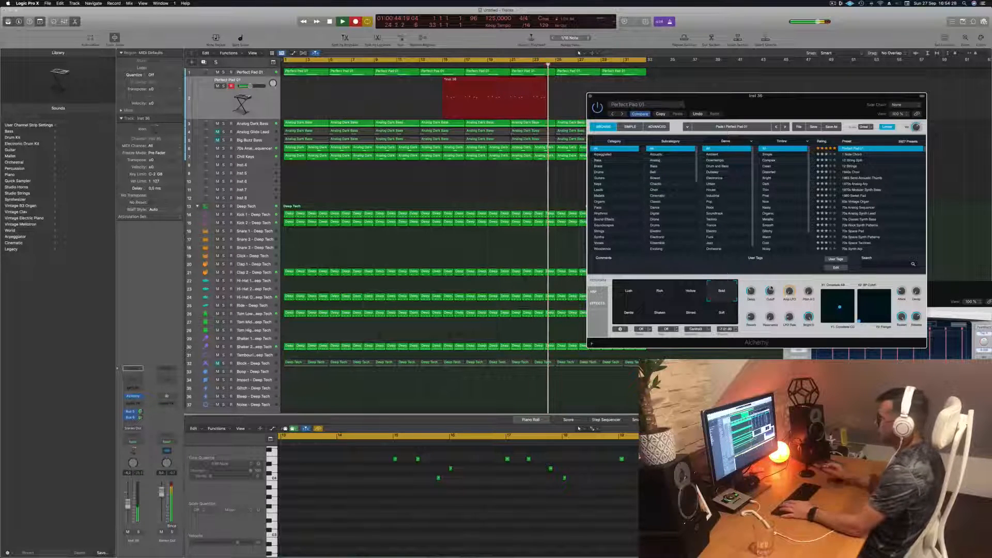
{"action": "key", "text": "space"}
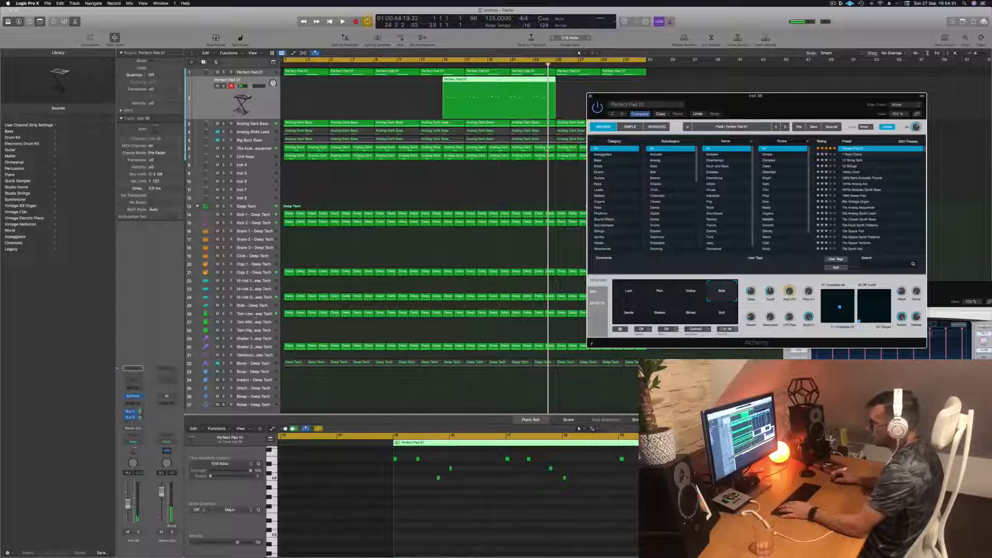
- Check the Stereo Delay on the Tom Low - Deep Tech track during playback, toggle the track's solo, and show Musical Typing
{"action": "left_click", "coordinate": [254, 314]}
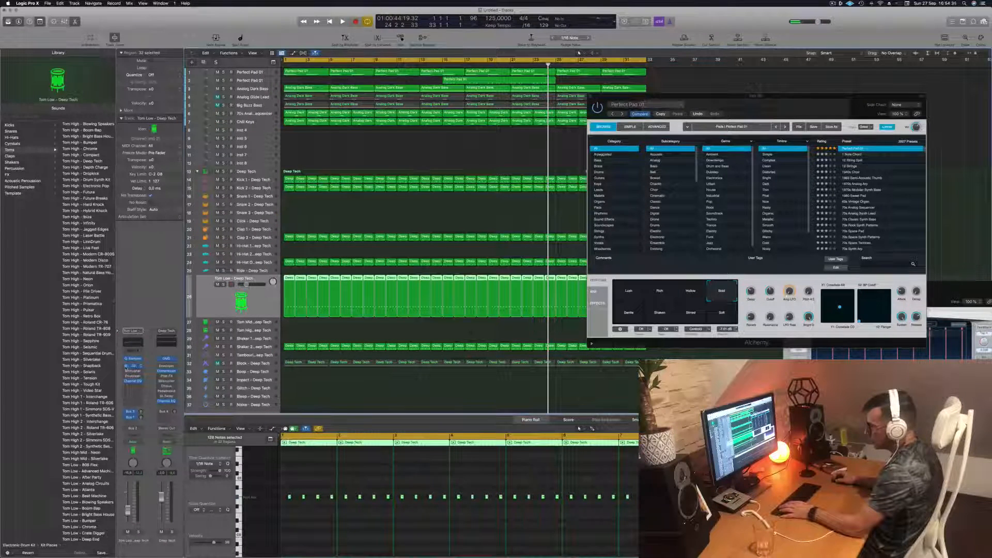
{"action": "left_click", "coordinate": [133, 367]}
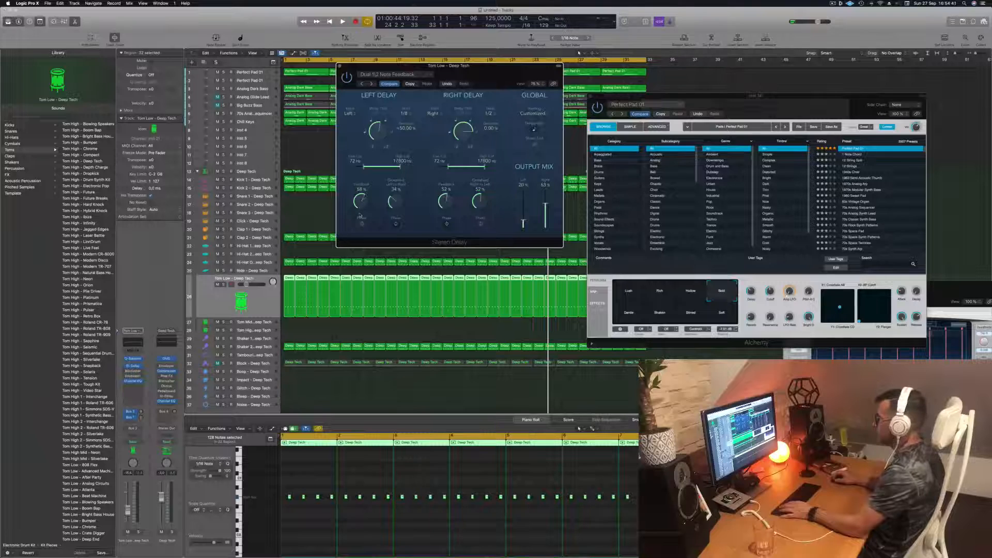
{"action": "key", "text": "space"}
{"action": "left_click_drag", "start_coordinate": [449, 66], "coordinate": [478, 68]}
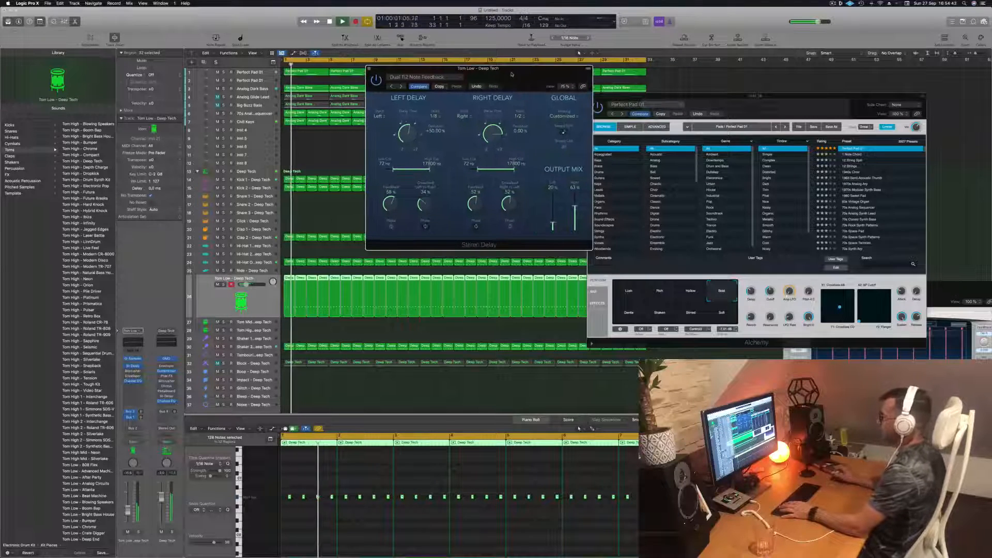
{"action": "key", "text": "super+w"}
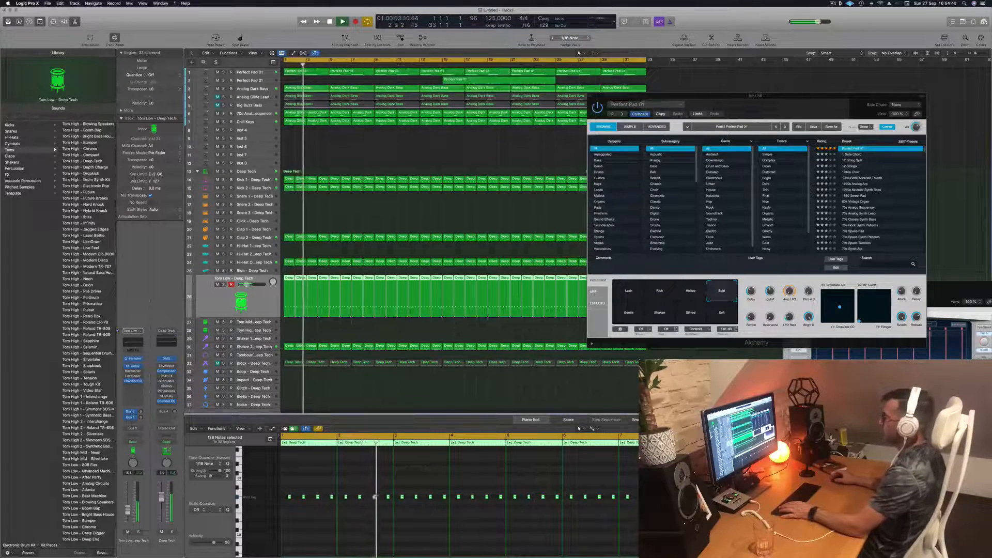
{"action": "left_click", "coordinate": [223, 284]}
{"action": "left_click", "coordinate": [223, 284]}
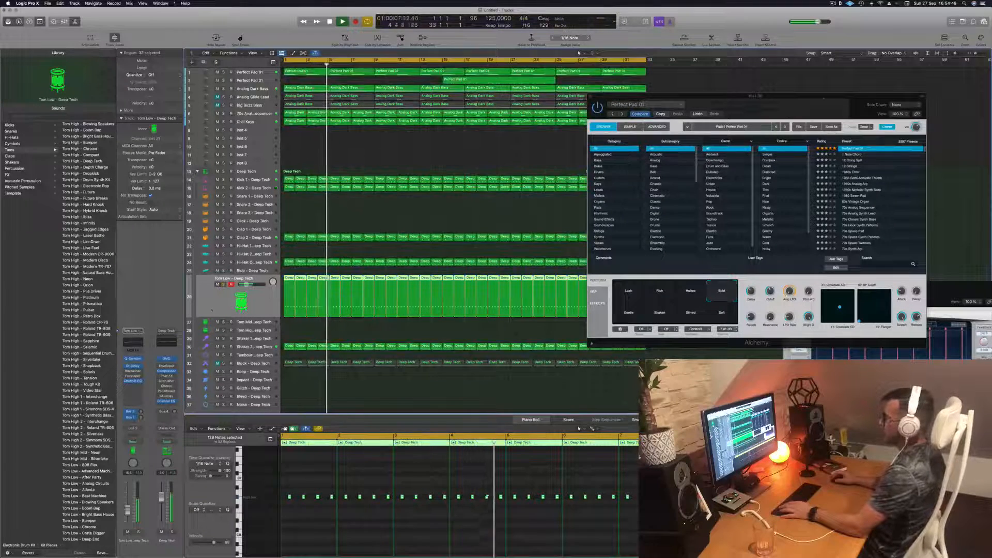
{"action": "key", "text": "super+k"}
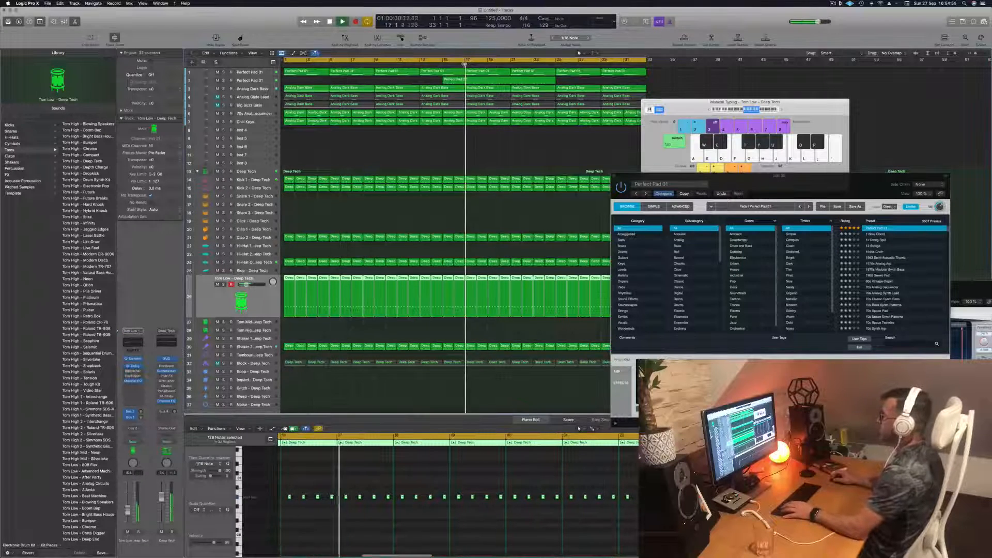
- Split the recorded second-pad region at bar 19, discard the first part and move the remainder to bar 1
{"action": "left_click", "coordinate": [487, 78]}
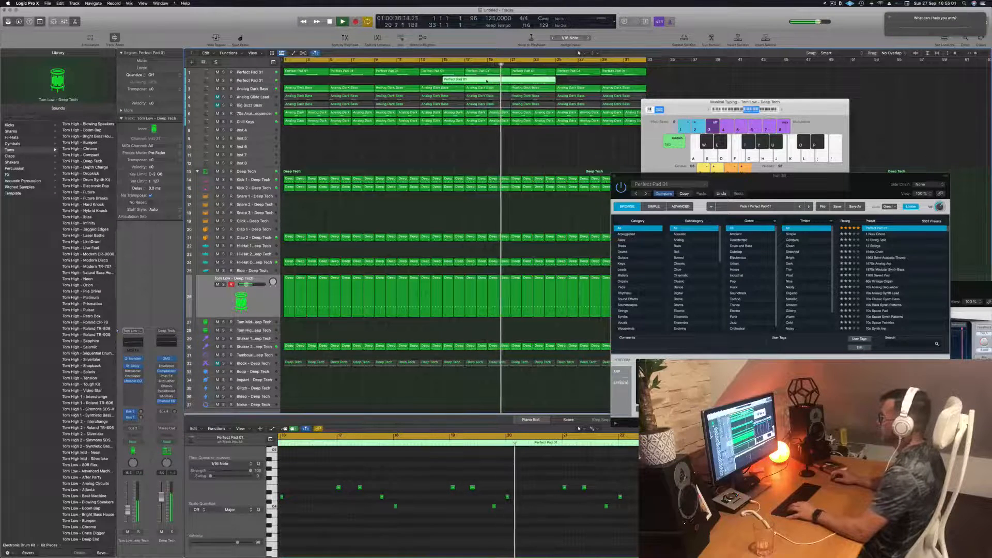
{"action": "left_click", "coordinate": [476, 121]}
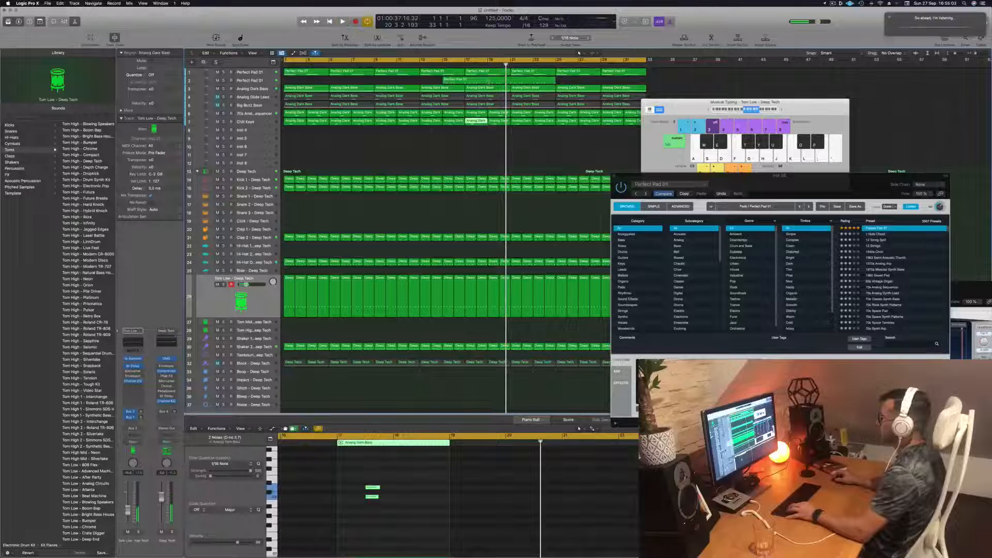
{"action": "double_click", "coordinate": [488, 81], "text": "super"}
{"action": "left_click", "coordinate": [467, 80]}
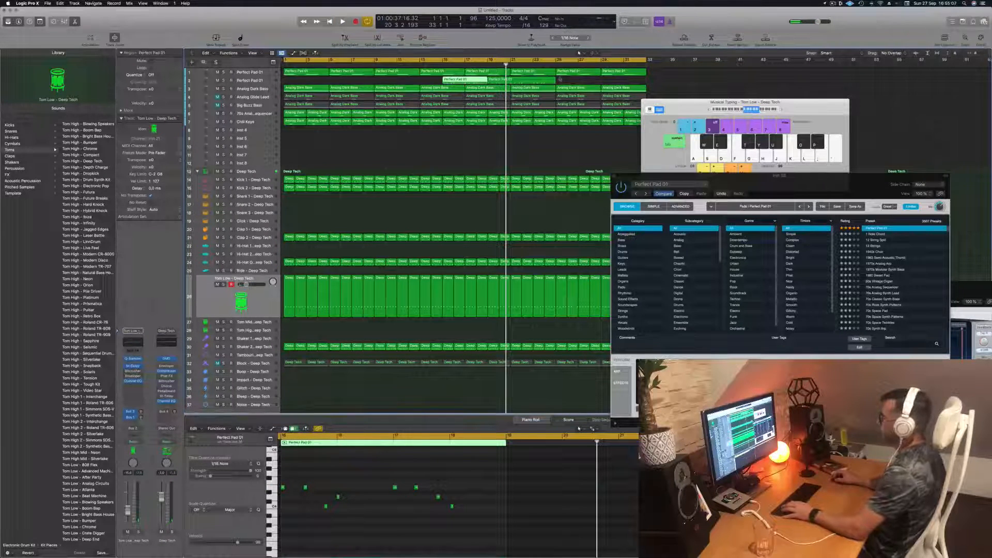
{"action": "left_click_drag", "start_coordinate": [470, 79], "coordinate": [306, 86]}
- Play the moved pad region from the start and examine its notes in the Piano Roll
{"action": "key", "text": "space"}
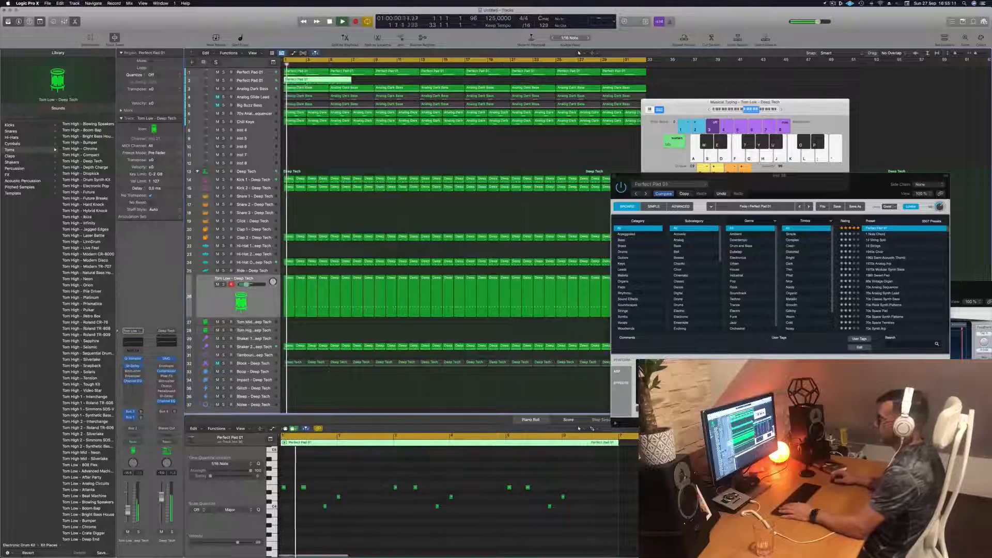
{"action": "left_click", "coordinate": [360, 530]}
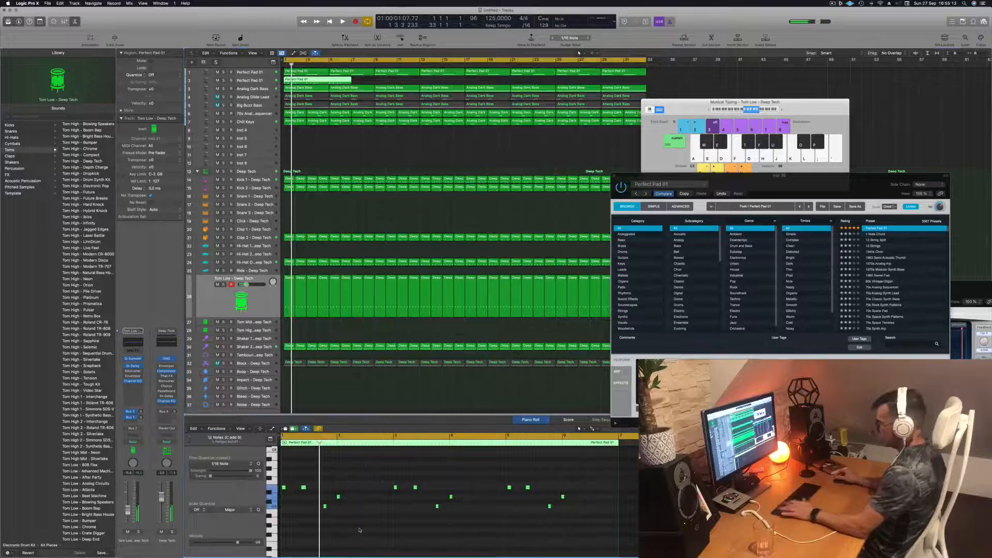
{"action": "key", "text": "space"}
{"action": "scroll", "coordinate": [388, 519], "scroll_direction": "up", "scroll_amount": 1}
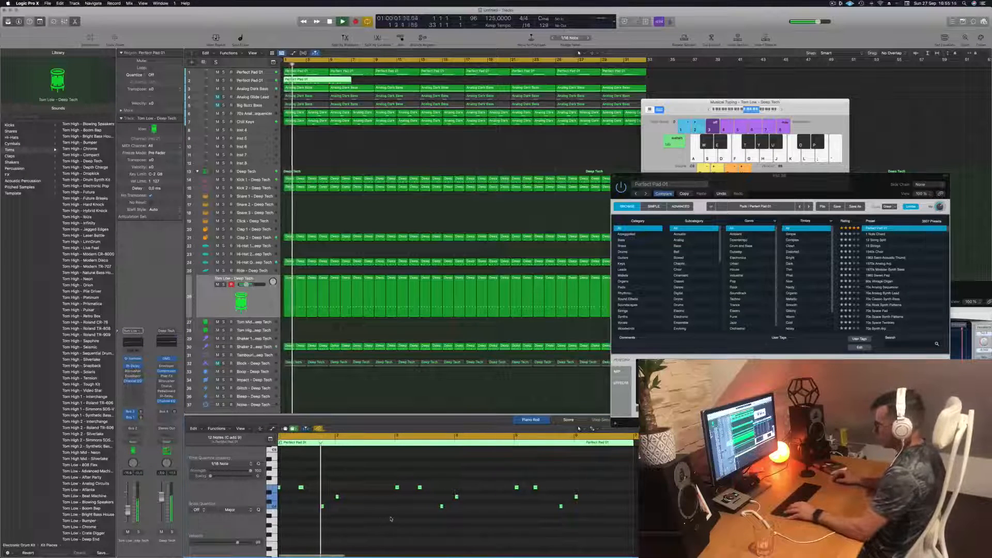
{"action": "scroll", "coordinate": [391, 519], "scroll_direction": "down", "scroll_amount": 2}
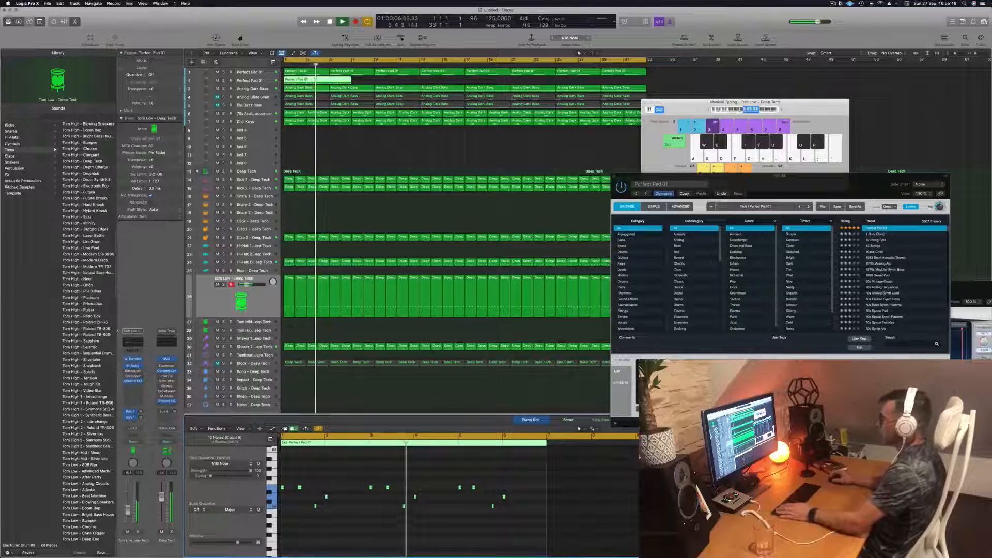
{"action": "key", "text": "space"}
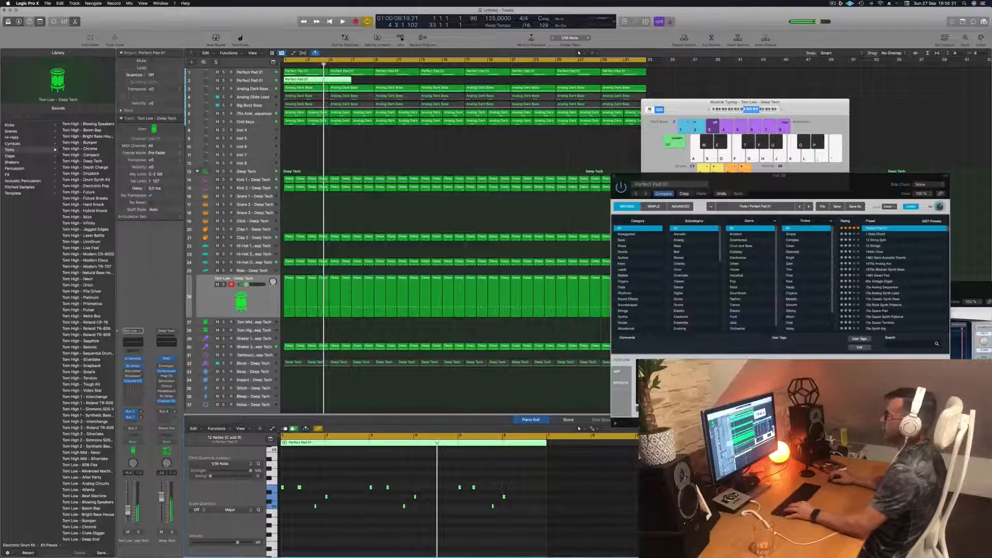
- Split the second-pad region at bar 5, delete the part after it and select the remaining four-bar region
{"action": "key", "text": "super+t"}
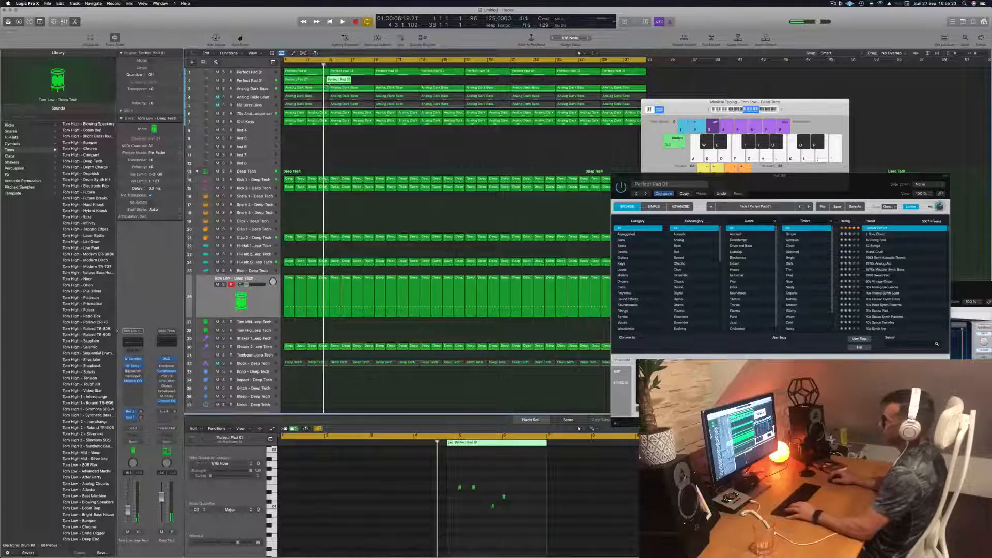
{"action": "key", "text": "super+z"}
{"action": "double_click", "coordinate": [329, 82], "text": "super"}
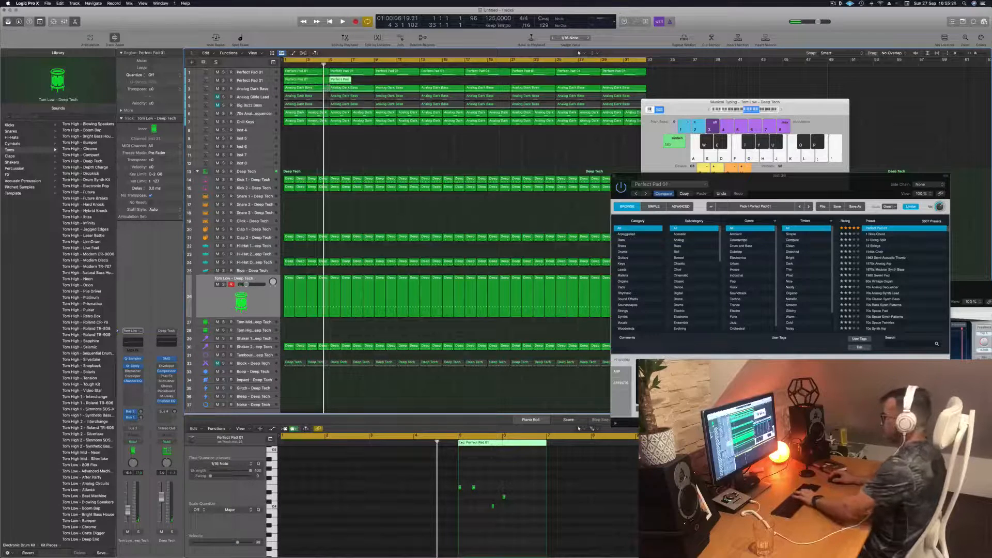
{"action": "key", "text": "BackSpace"}
{"action": "left_click", "coordinate": [316, 81]}
- Play the four-bar pad part, audition the Lush and Rich variations in Alchemy and set the sound back to Bold
{"action": "key", "text": "space"}
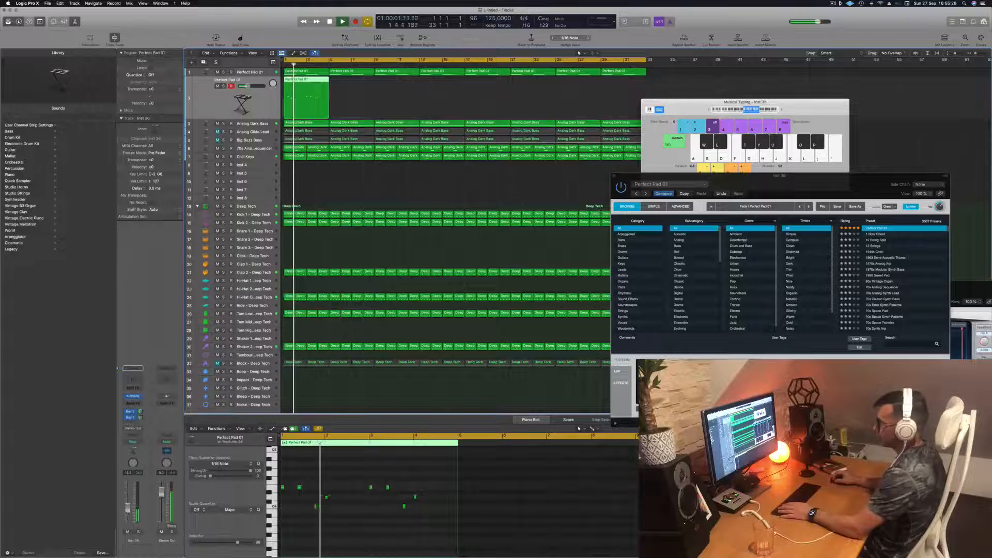
{"action": "key", "text": "Return"}
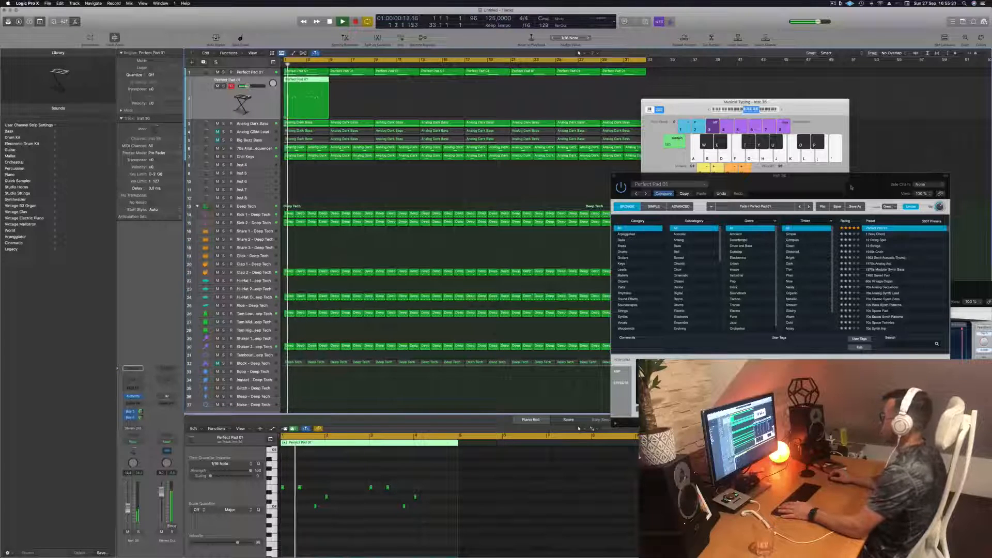
{"action": "left_click_drag", "start_coordinate": [851, 187], "coordinate": [660, 182]}
{"action": "key", "text": "space"}
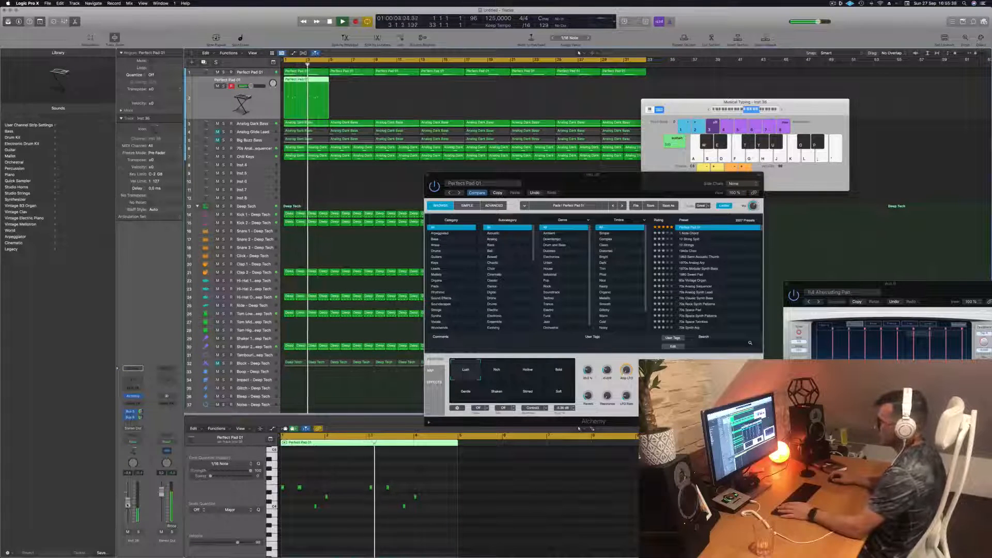
{"action": "left_click", "coordinate": [506, 370]}
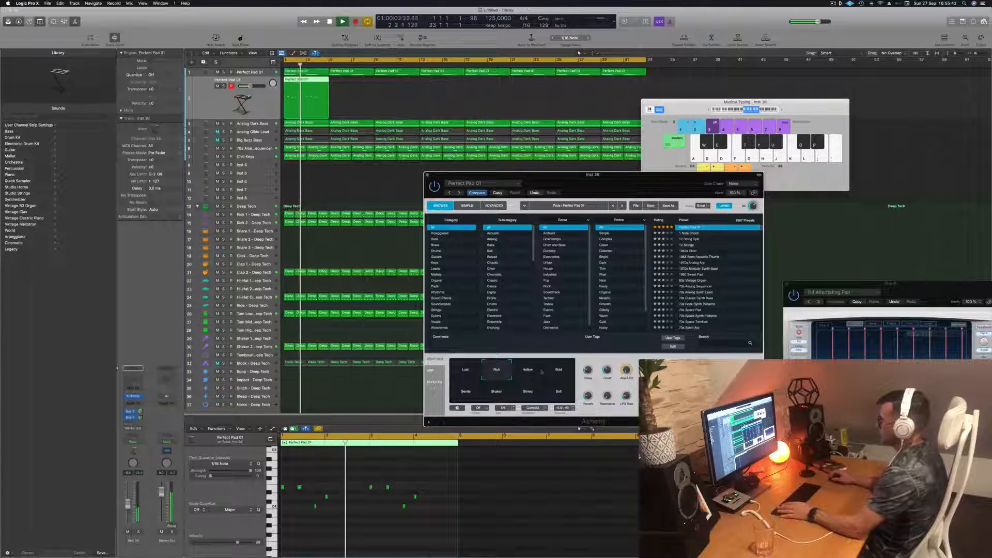
{"action": "left_click", "coordinate": [559, 371]}
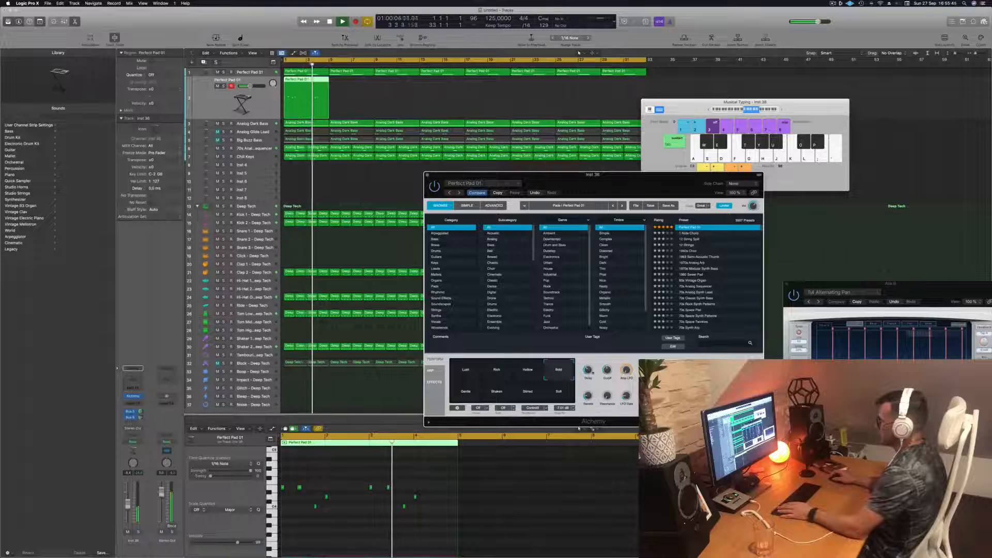
{"action": "key", "text": "Return"}
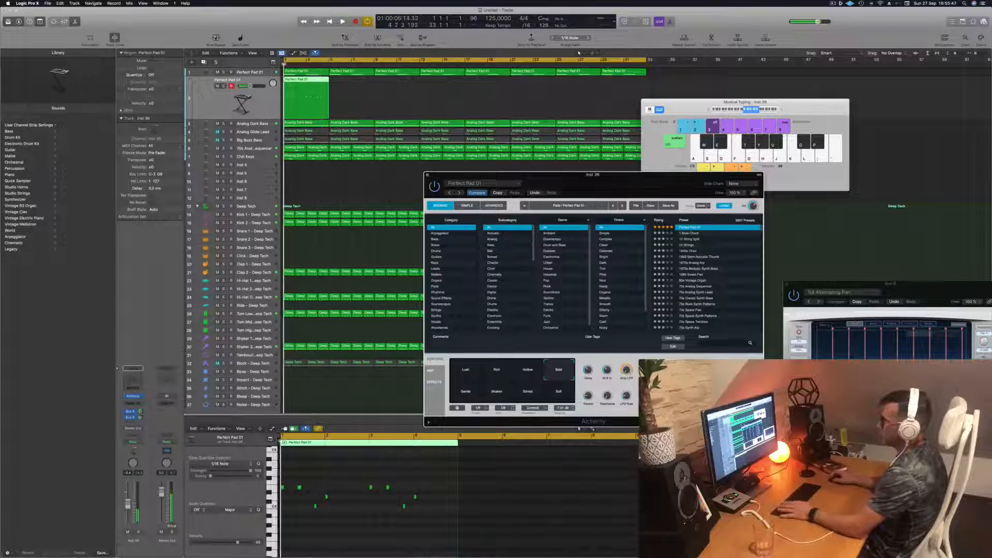
- Add a Channel EQ to the second pad with a 12 dB/Oct low cut at 366 Hz, then replay from the start
{"action": "left_click", "coordinate": [133, 368]}
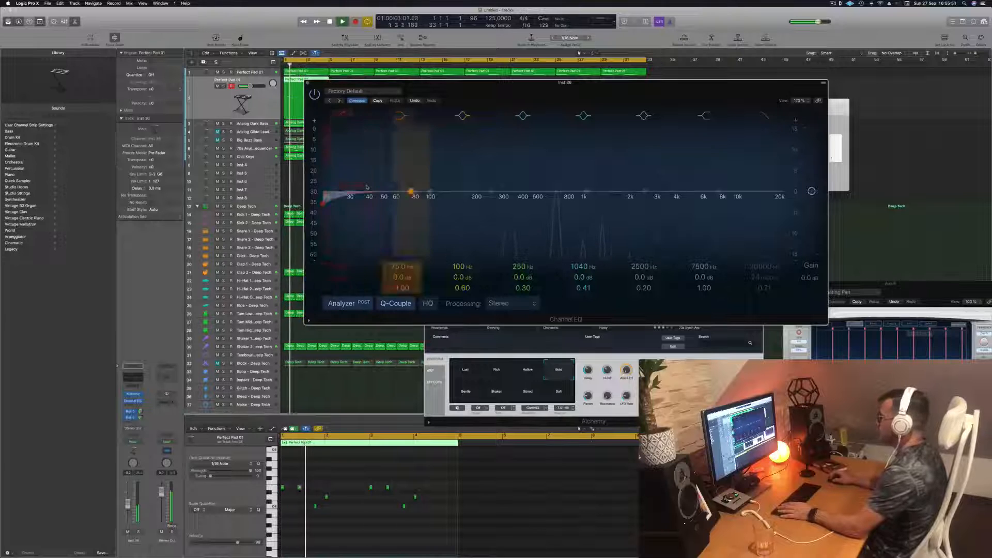
{"action": "left_click_drag", "start_coordinate": [367, 187], "coordinate": [548, 180]}
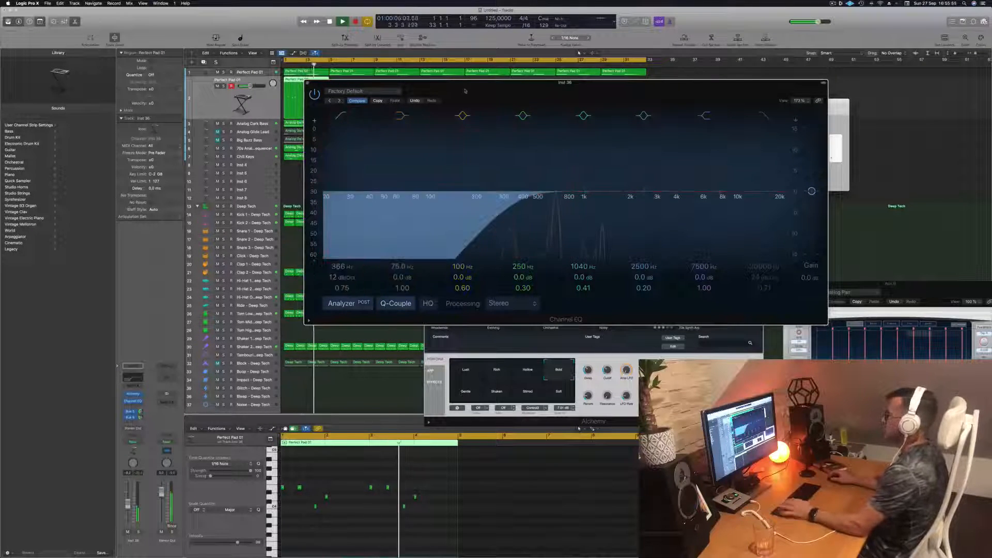
{"action": "left_click_drag", "start_coordinate": [444, 104], "coordinate": [456, 107]}
{"action": "left_click", "coordinate": [320, 86]}
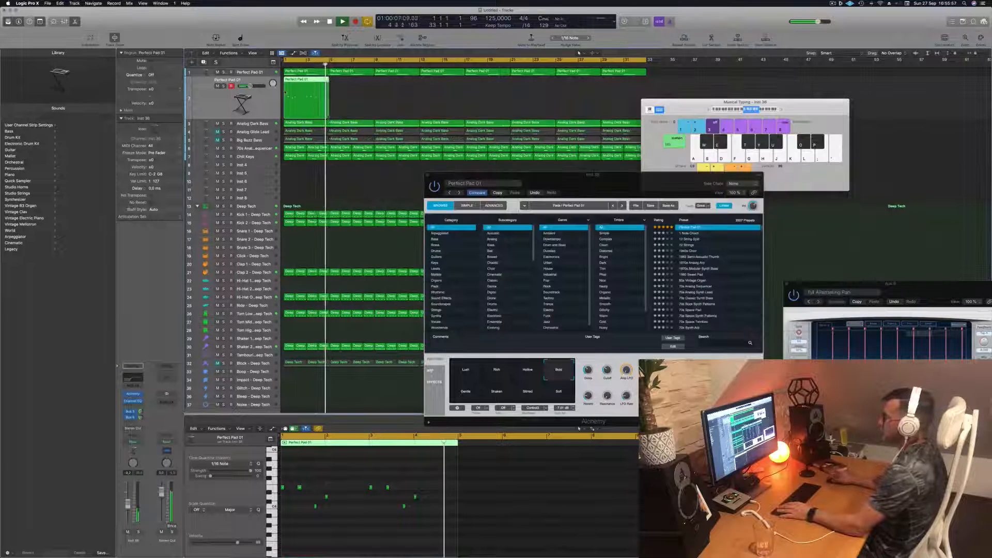
{"action": "key", "text": "Return"}
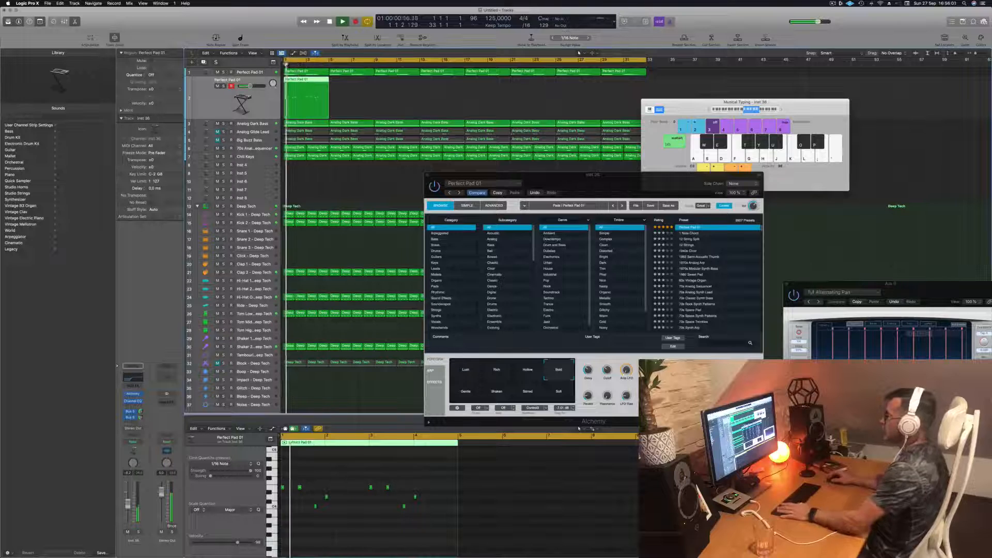
{"action": "left_click_drag", "start_coordinate": [589, 185], "coordinate": [544, 168]}
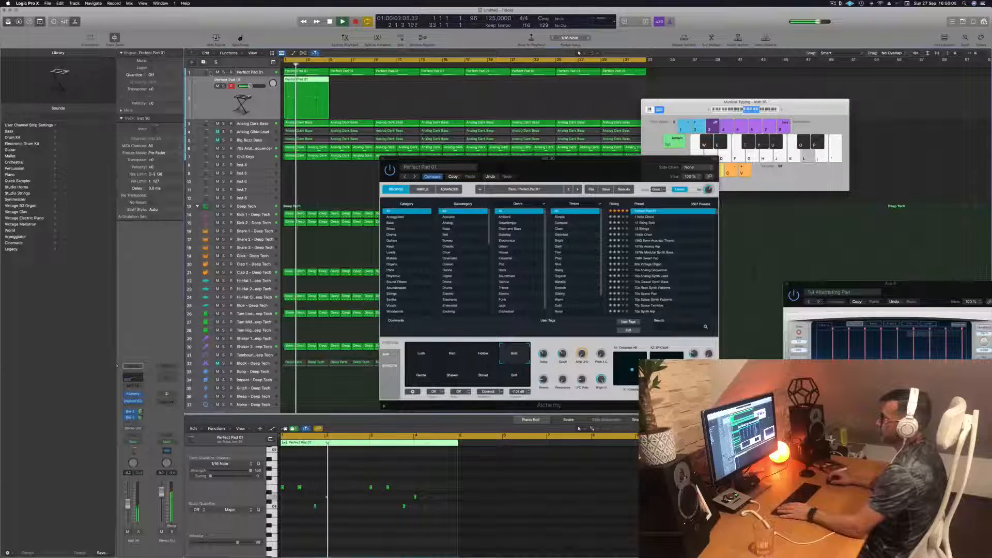
- Duplicate the second pad track and place the four-bar pad region on the new track at bar 1
{"action": "key", "text": "super+d"}
{"action": "key", "text": "Return"}
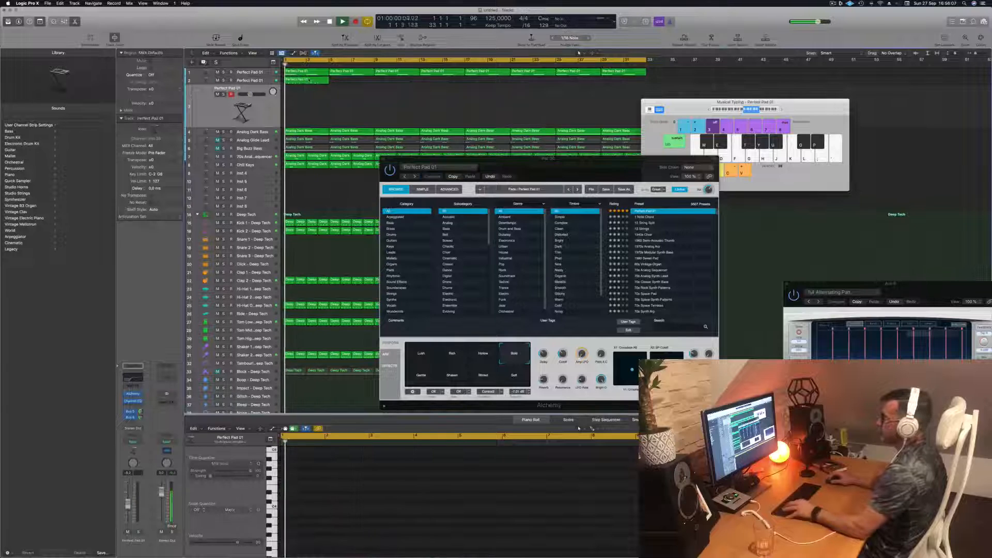
{"action": "left_click_drag", "start_coordinate": [300, 80], "coordinate": [302, 107]}
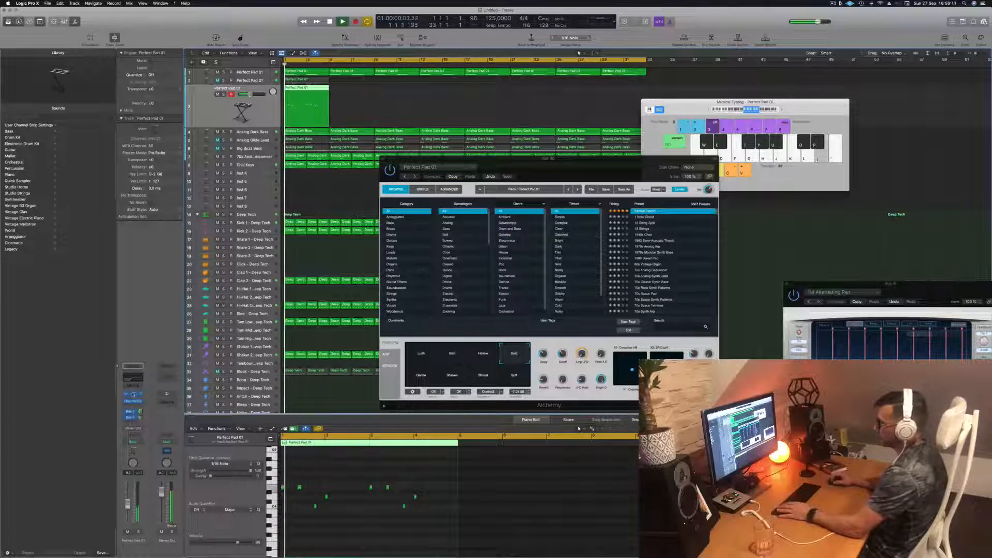
- Open Alchemy on the third pad track, load the Deeper Emotion preset and audition its Flanger and Rattling variations
{"action": "left_click", "coordinate": [134, 394]}
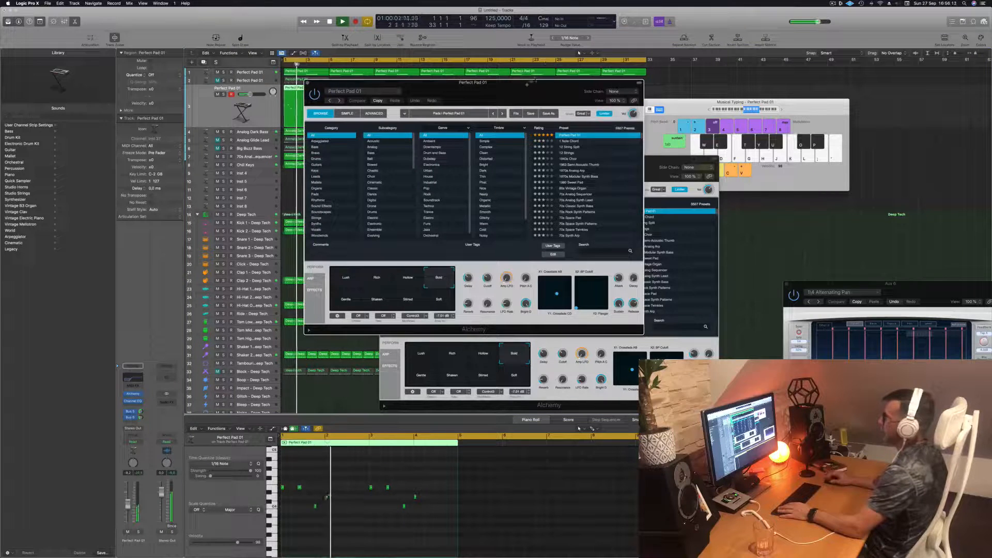
{"action": "left_click_drag", "start_coordinate": [527, 85], "coordinate": [590, 141]}
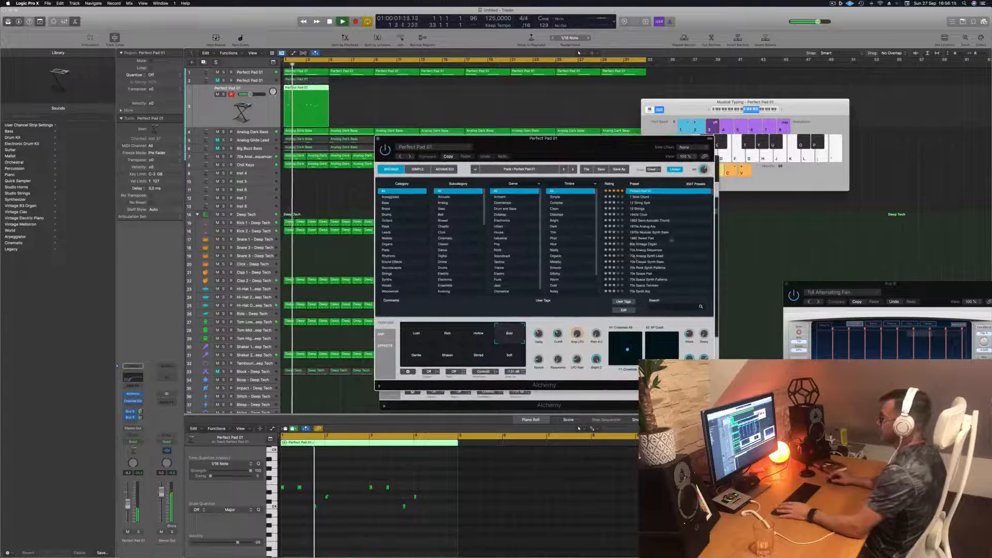
{"action": "left_click", "coordinate": [610, 184]}
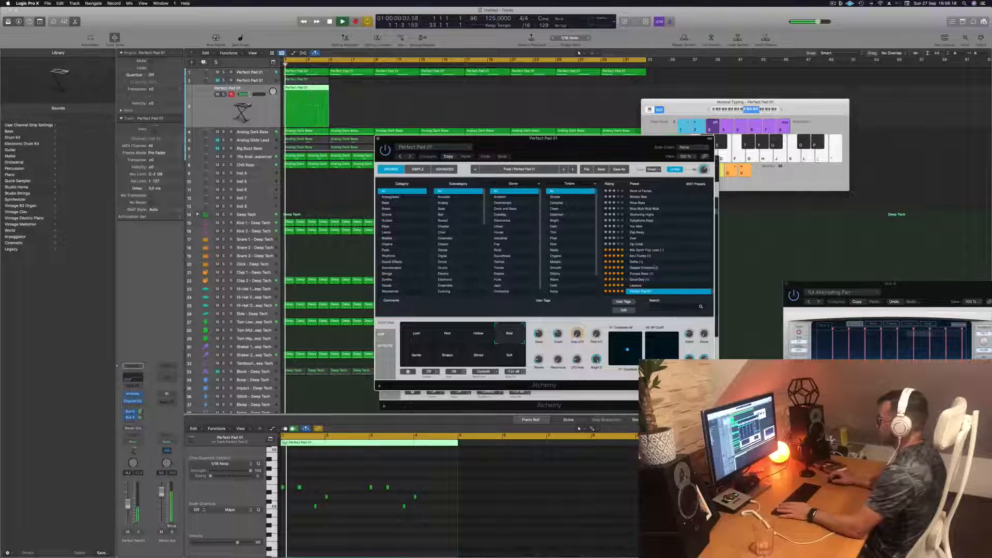
{"action": "left_click", "coordinate": [651, 267]}
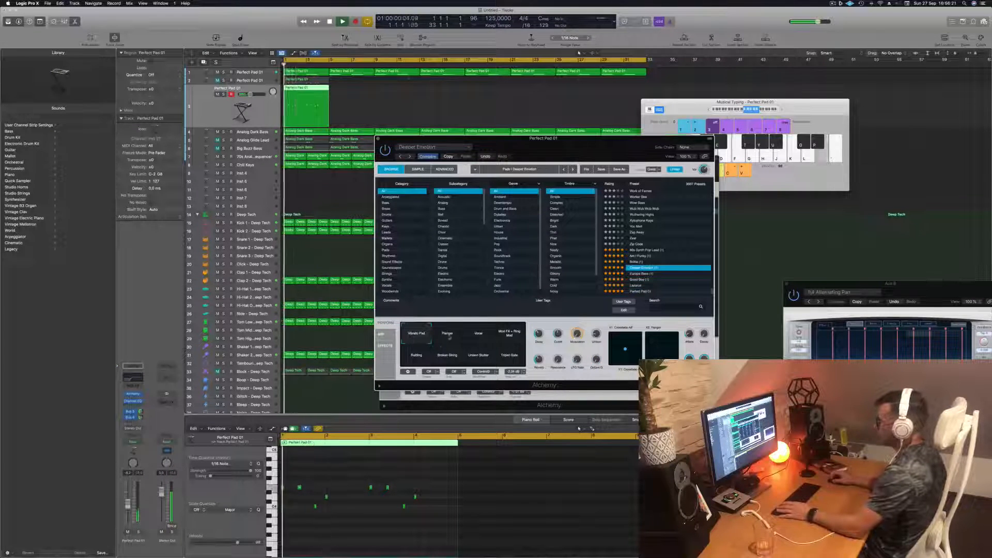
{"action": "left_click", "coordinate": [483, 339]}
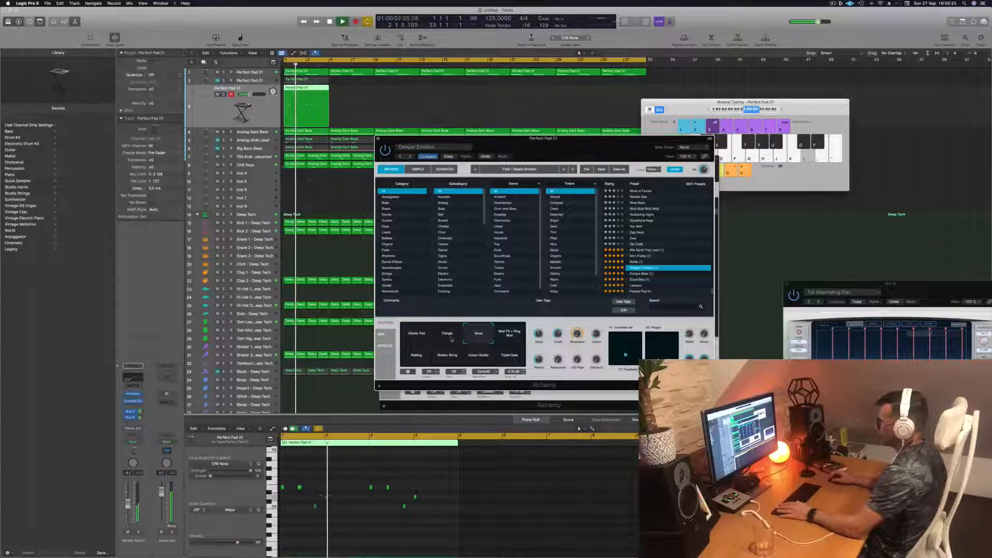
{"action": "left_click", "coordinate": [451, 339]}
{"action": "key", "text": "Return"}
{"action": "left_click", "coordinate": [424, 353]}
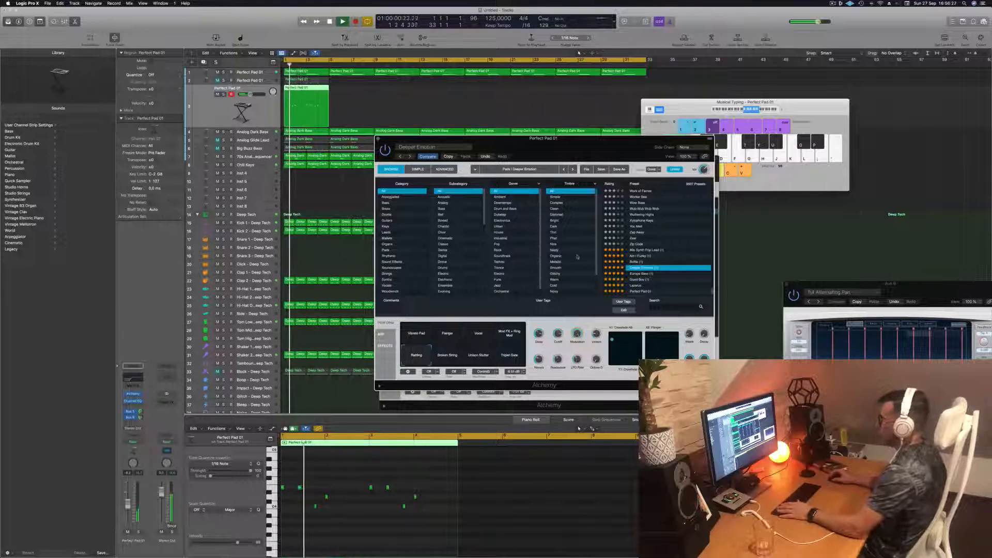
{"action": "key", "text": "Return"}
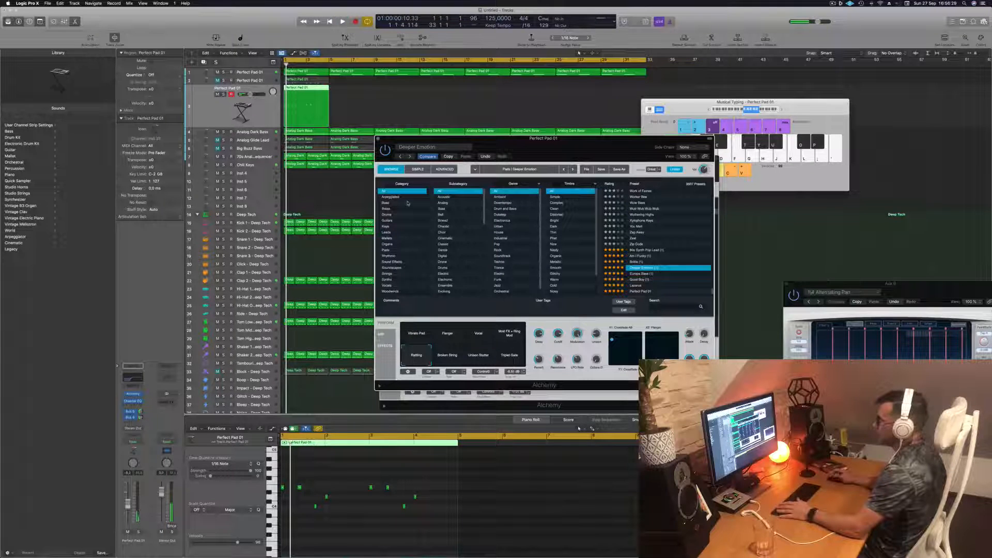
- Filter the Alchemy presets to fast-attack pads, load 90s Luscious Pad on the third pad and play it
{"action": "left_click", "coordinate": [389, 250]}
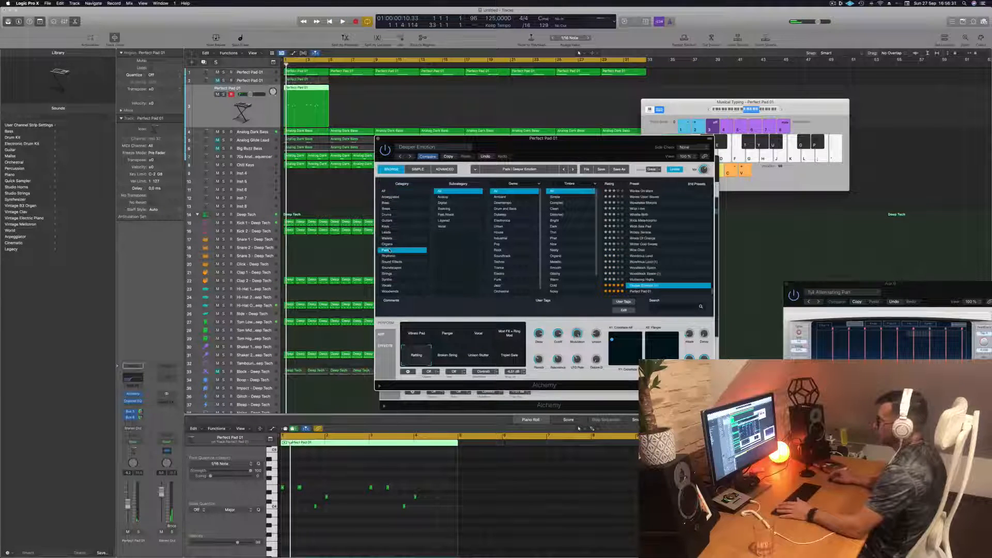
{"action": "scroll", "coordinate": [519, 237], "scroll_direction": "down", "scroll_amount": 1}
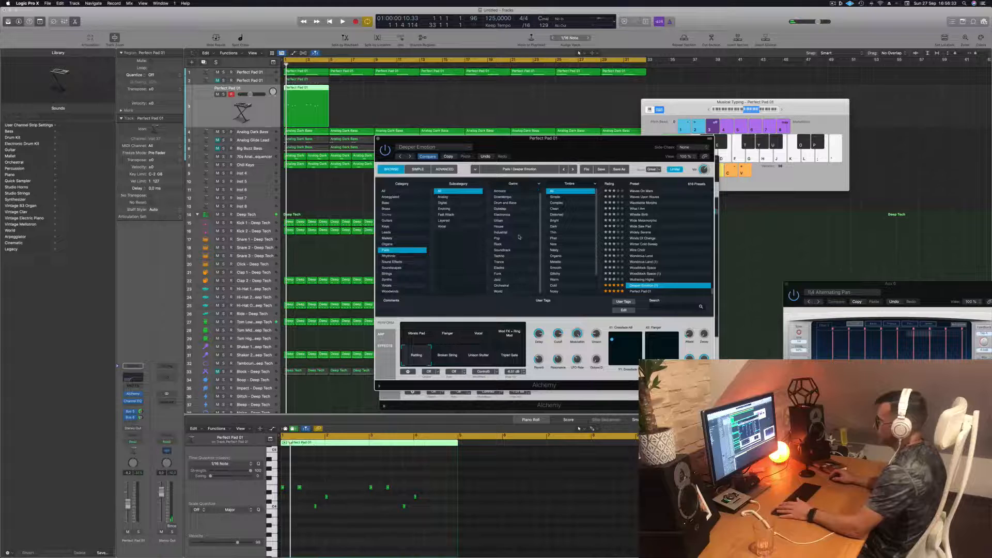
{"action": "scroll", "coordinate": [522, 236], "scroll_direction": "up", "scroll_amount": 1}
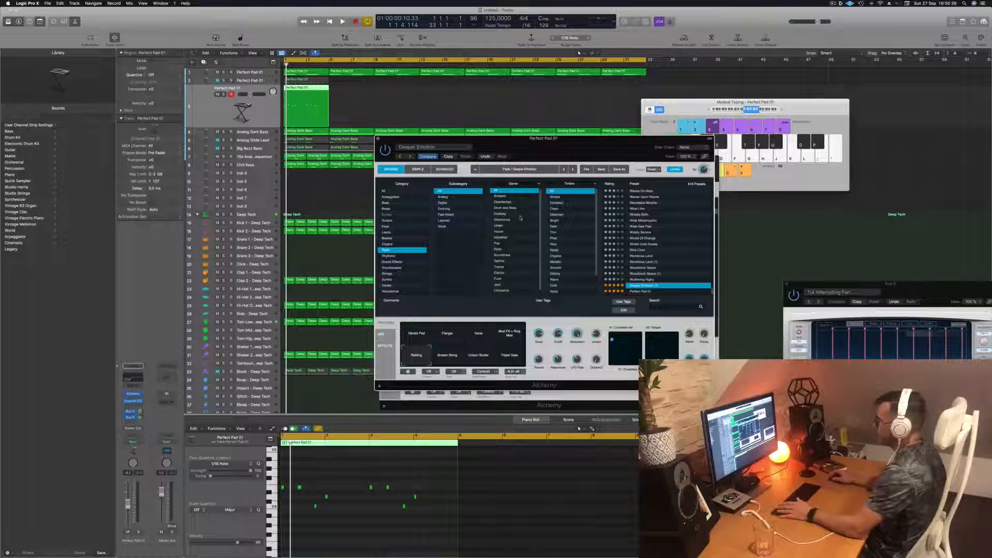
{"action": "scroll", "coordinate": [520, 219], "scroll_direction": "down", "scroll_amount": 1}
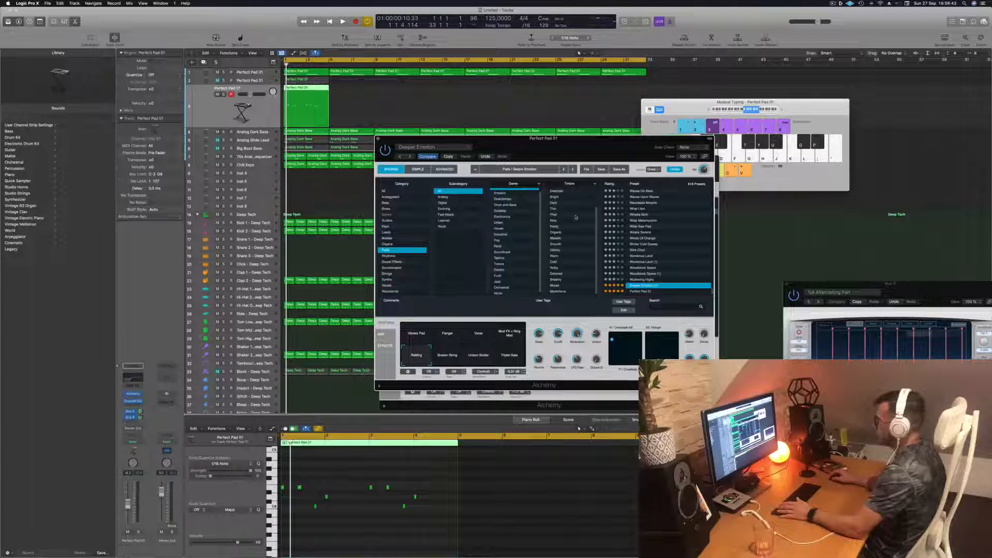
{"action": "scroll", "coordinate": [576, 218], "scroll_direction": "up", "scroll_amount": 2}
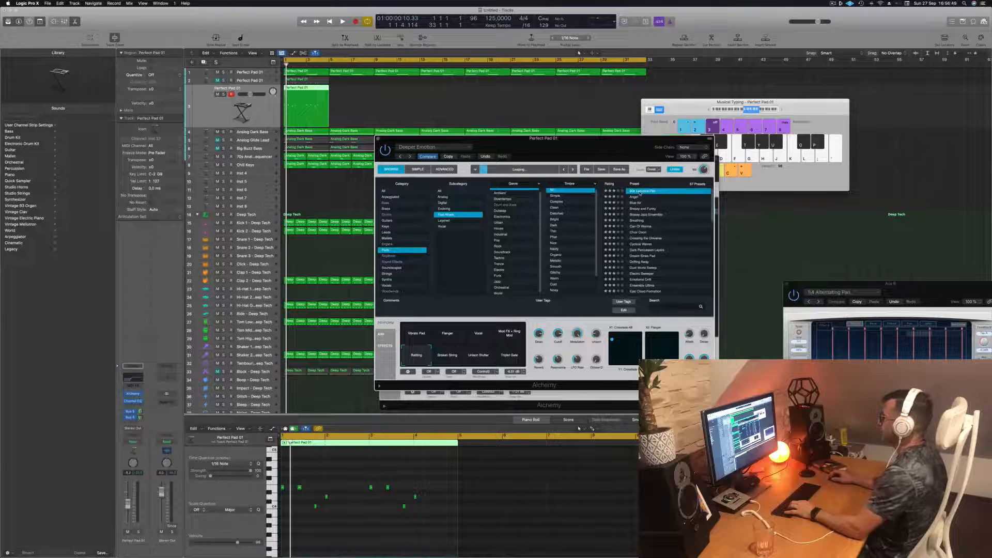
{"action": "key", "text": "space"}
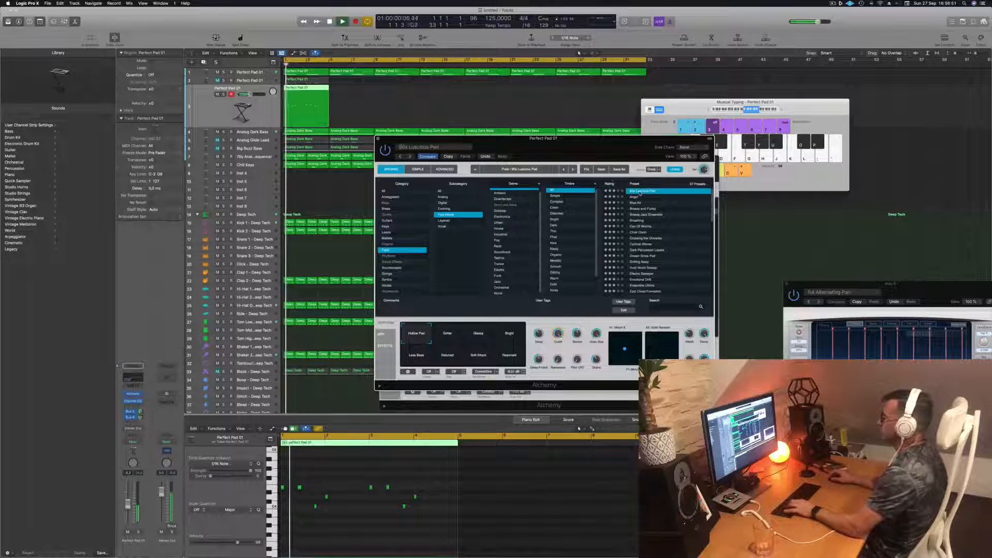
- Adjust the Cutoff of the 90s Luscious Pad sound during playback
{"action": "left_click_drag", "start_coordinate": [577, 146], "coordinate": [624, 137]}
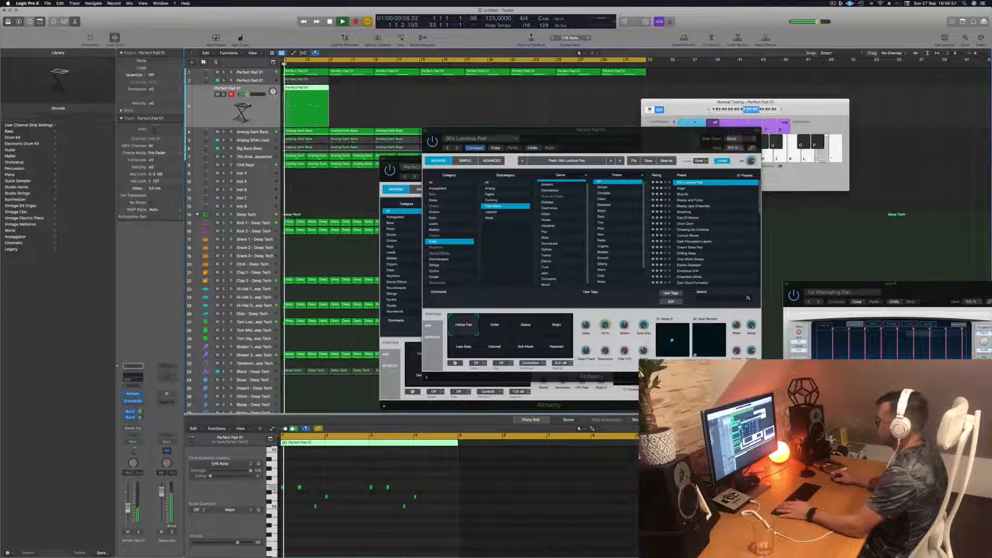
{"action": "left_click_drag", "start_coordinate": [606, 325], "coordinate": [605, 351]}
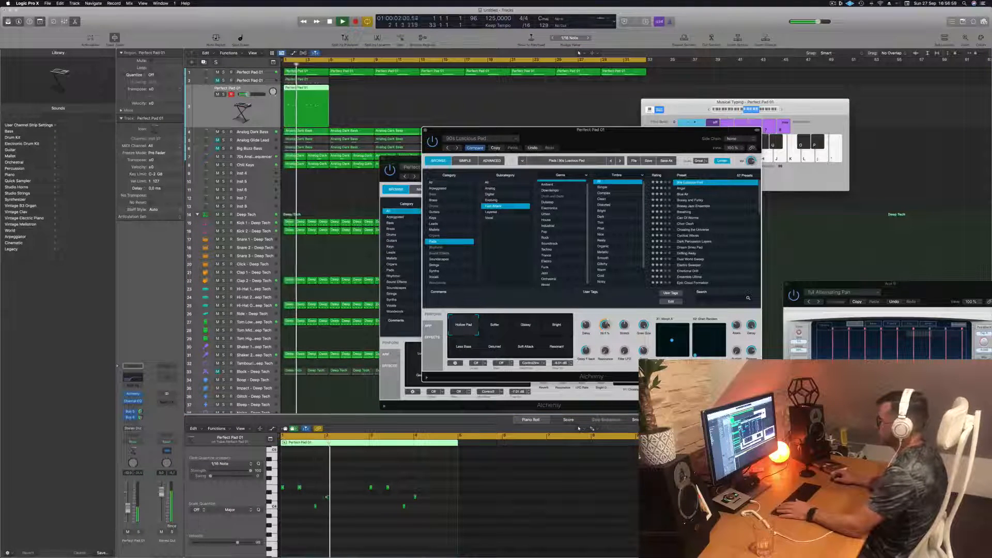
{"action": "left_click_drag", "start_coordinate": [612, 146], "coordinate": [645, 124]}
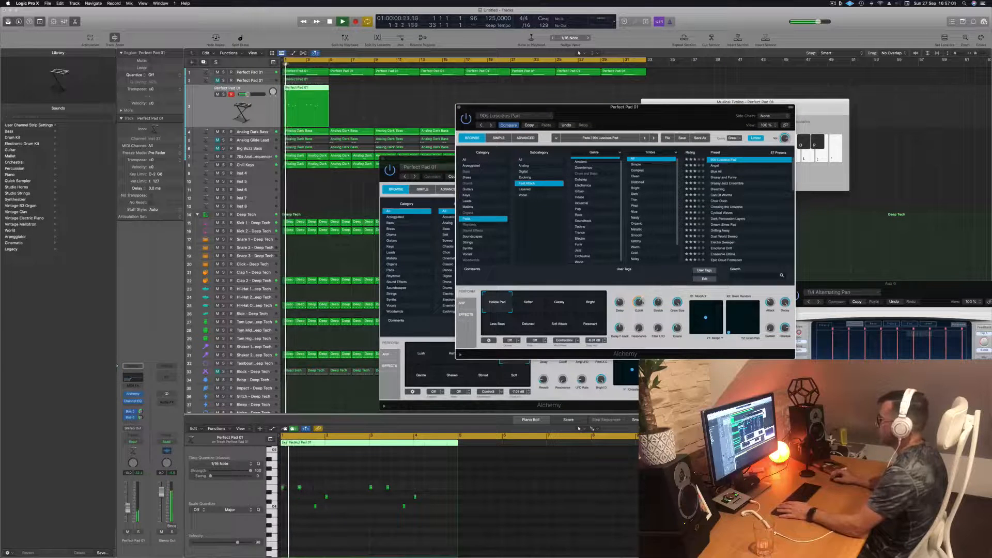
- Audition the 90s Luscious Pad variations from Softer through Resonant and set the sound back to Hollow Pad
{"action": "left_click", "coordinate": [531, 304]}
{"action": "left_click", "coordinate": [555, 306]}
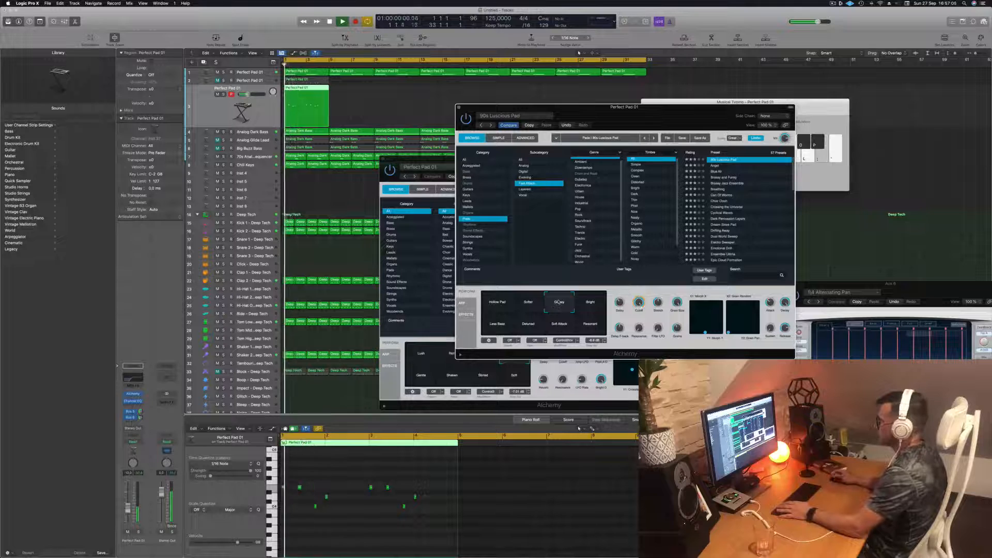
{"action": "left_click", "coordinate": [591, 304]}
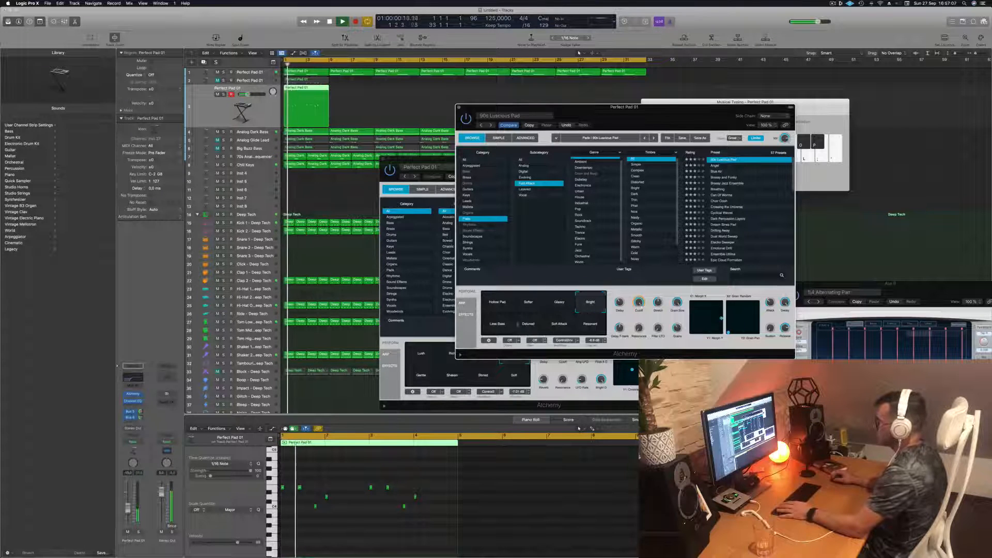
{"action": "left_click", "coordinate": [499, 325]}
{"action": "left_click", "coordinate": [531, 327]}
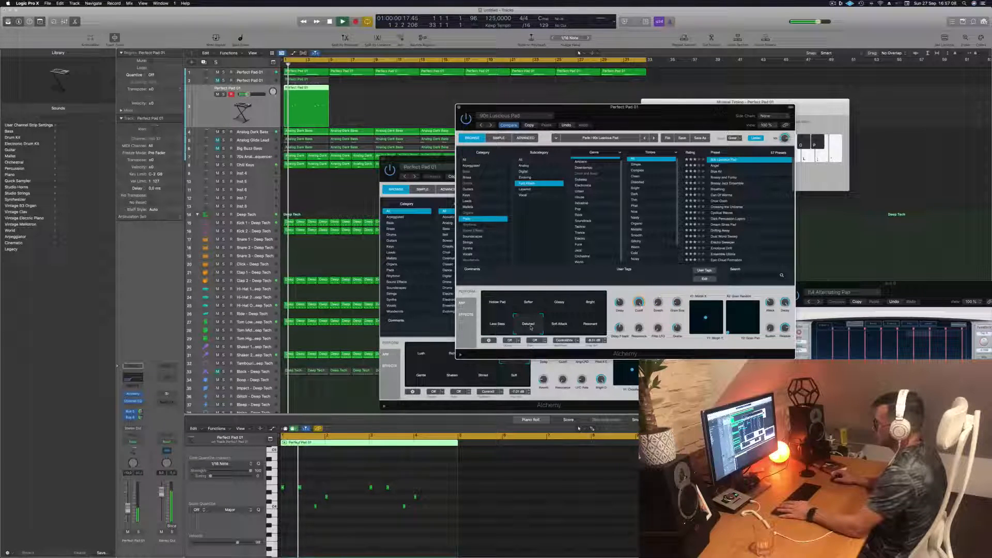
{"action": "left_click", "coordinate": [563, 327]}
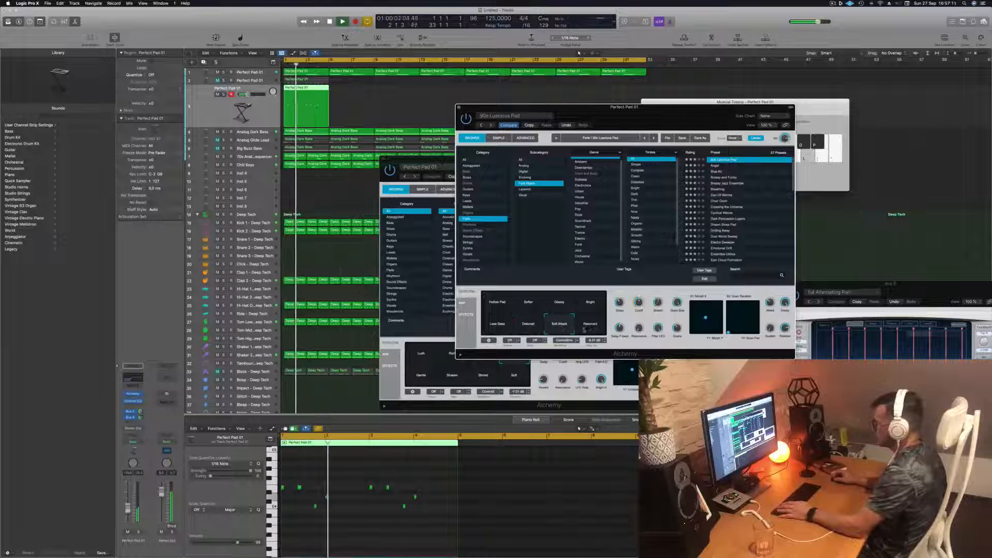
{"action": "left_click", "coordinate": [591, 326]}
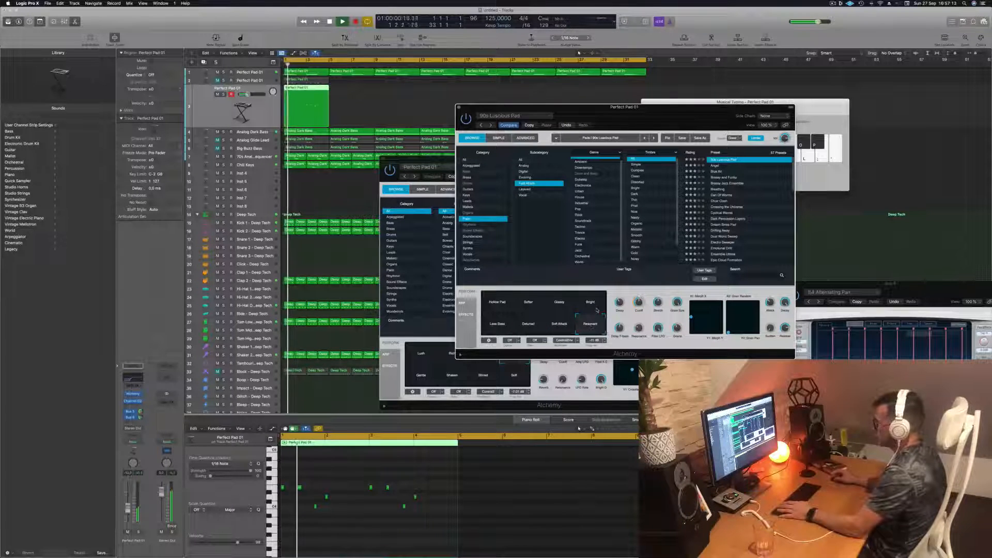
{"action": "left_click", "coordinate": [594, 309]}
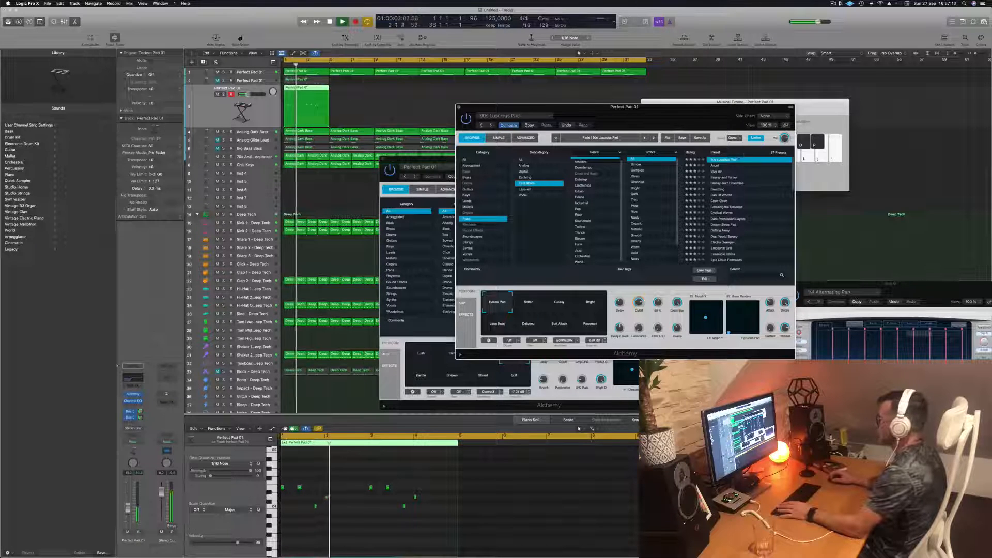
{"action": "left_click_drag", "start_coordinate": [684, 118], "coordinate": [701, 110]}
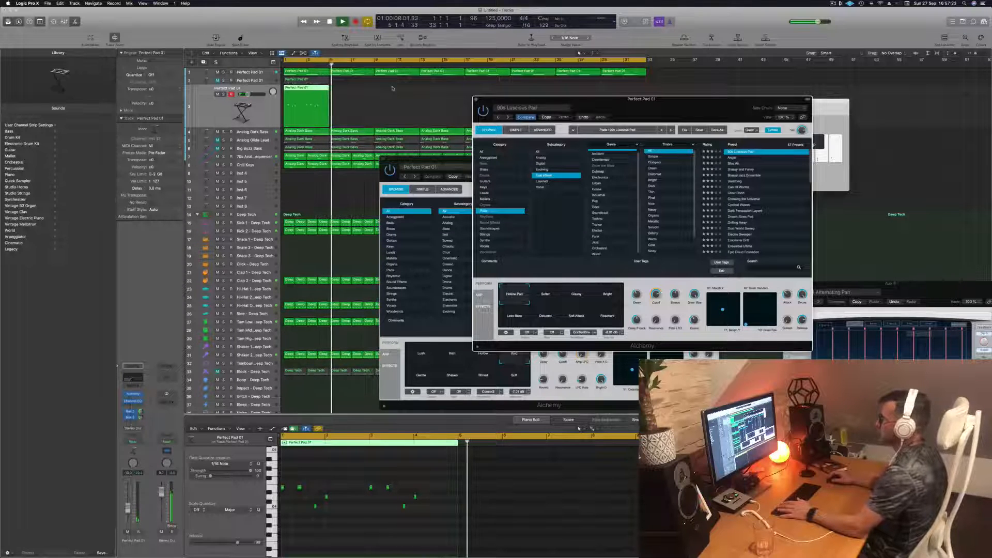
- Copy the third pad's four-bar region to bar 5 and replay from the start
{"action": "key", "text": "Return"}
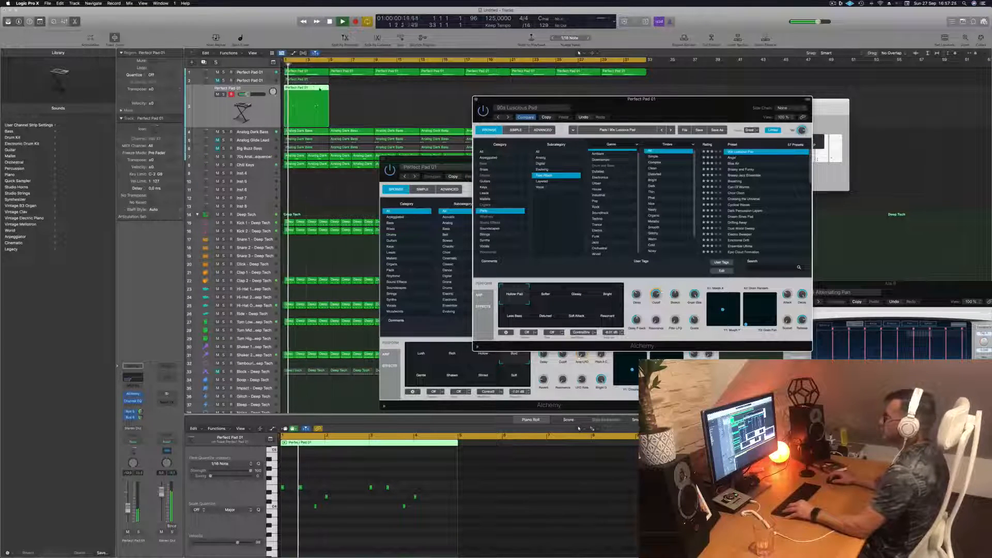
{"action": "left_click_drag", "start_coordinate": [320, 89], "coordinate": [362, 93]}
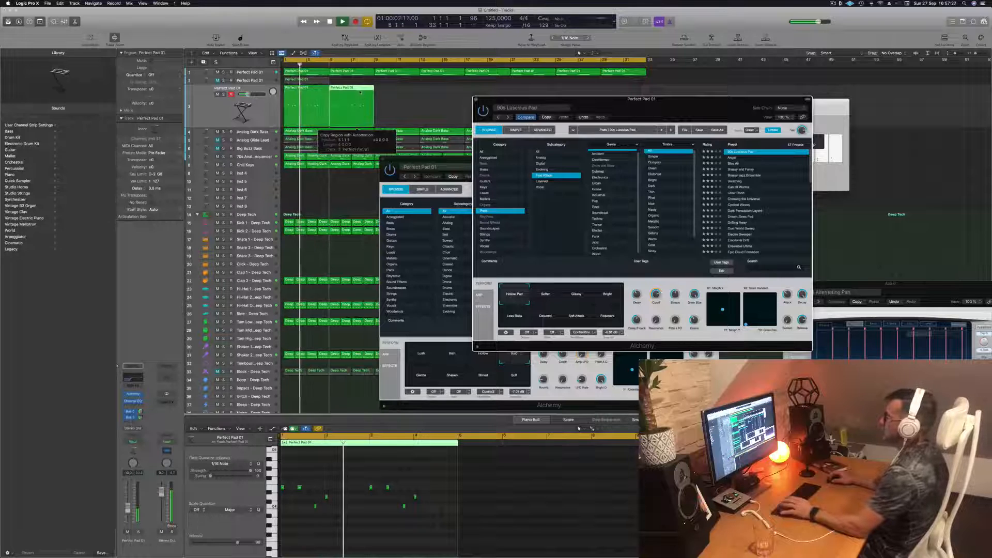
{"action": "key", "text": "Return"}
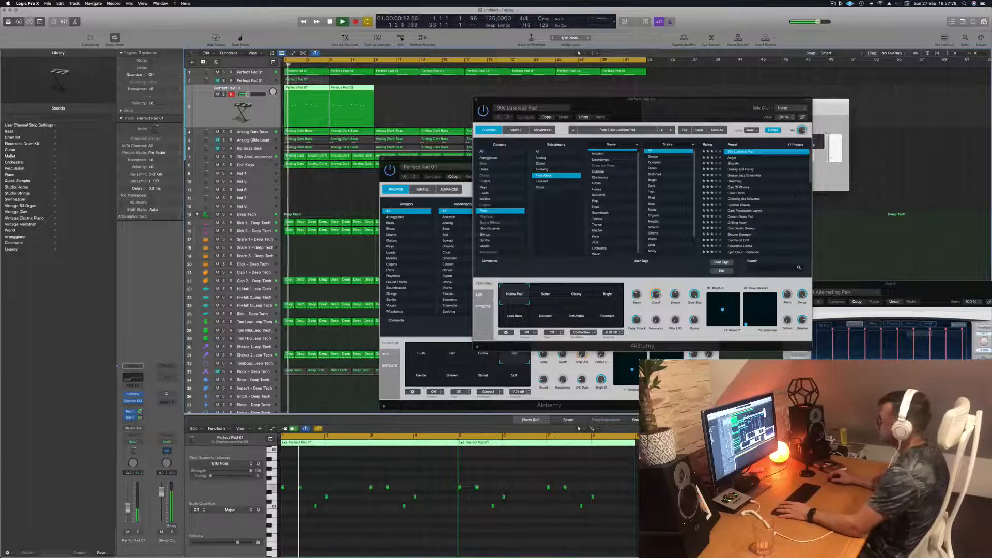
- Load the Angel preset on the third pad and audition it over the track
{"action": "left_click", "coordinate": [732, 158]}
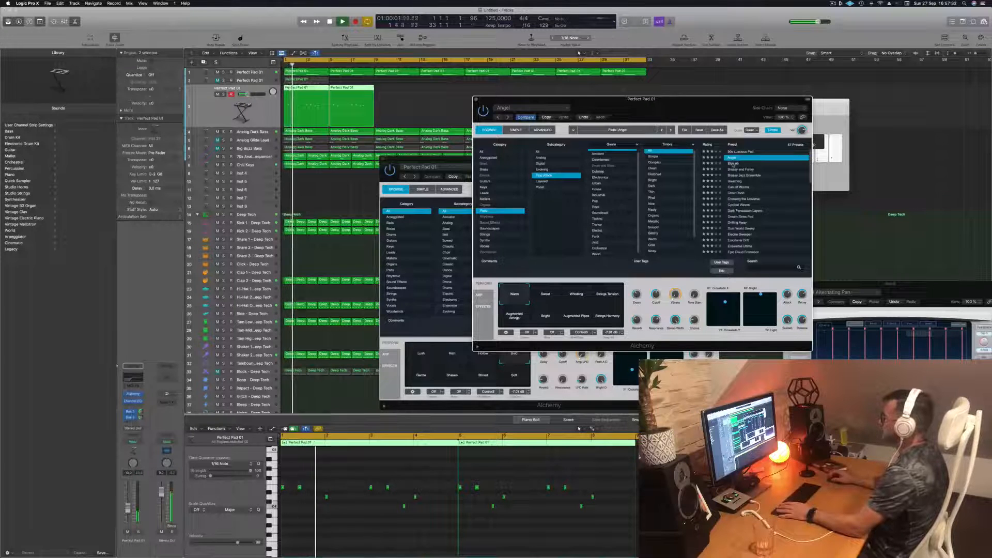
{"action": "left_click_drag", "start_coordinate": [697, 116], "coordinate": [650, 153]}
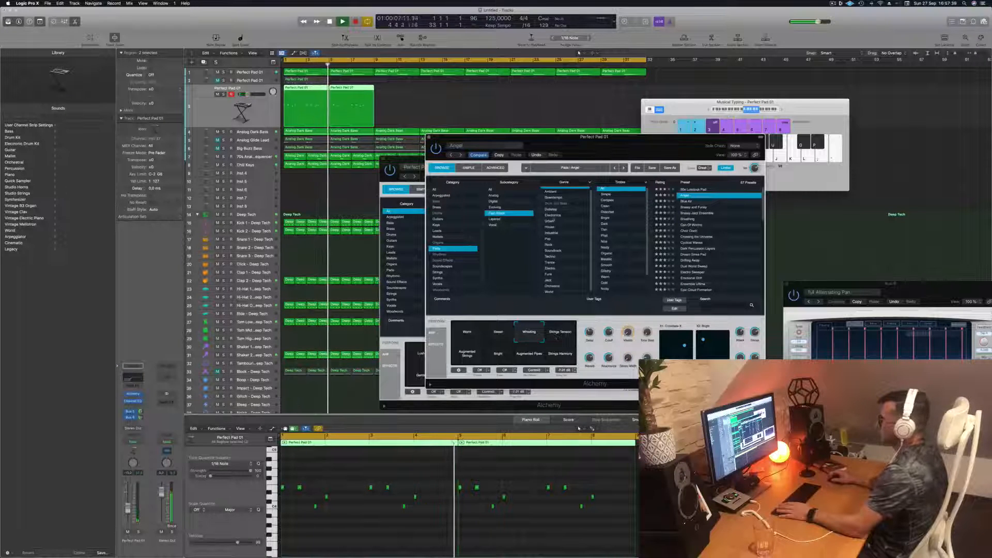
- Copy the third pad's two regions to bar 9 and restart playback
{"action": "mouse_move", "coordinate": [400, 85]}
{"action": "left_mouse_down"}
{"action": "mouse_move", "coordinate": [385, 98]}
{"action": "mouse_move", "coordinate": [322, 105]}
{"action": "mouse_move", "coordinate": [409, 96]}
{"action": "left_mouse_up"}
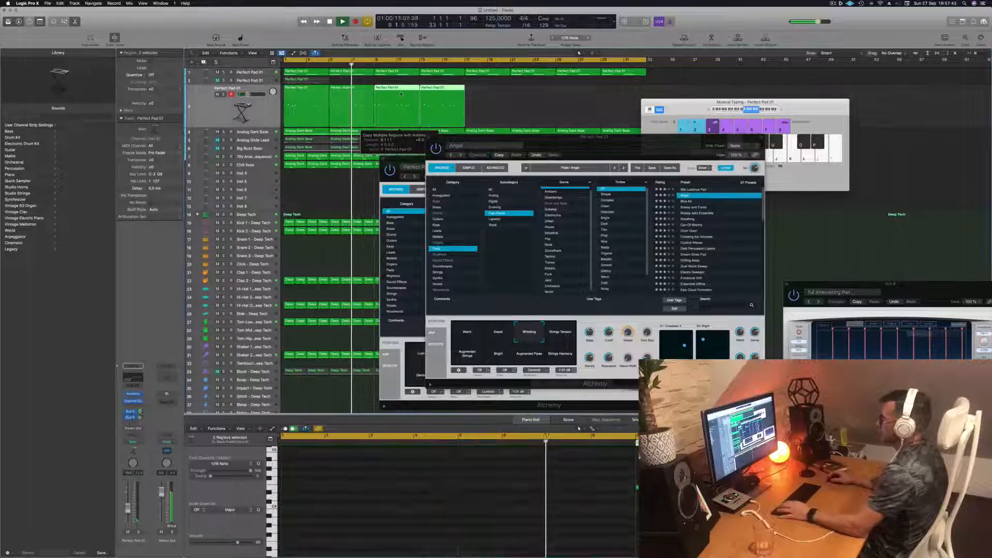
{"action": "key", "text": "space"}
{"action": "key", "text": "space"}
- Audition Angel's Strings Tension and Augmented Strings variations, reload 90s Luscious Pad on the third pad, replay it and close its instrument window
{"action": "left_click", "coordinate": [561, 333]}
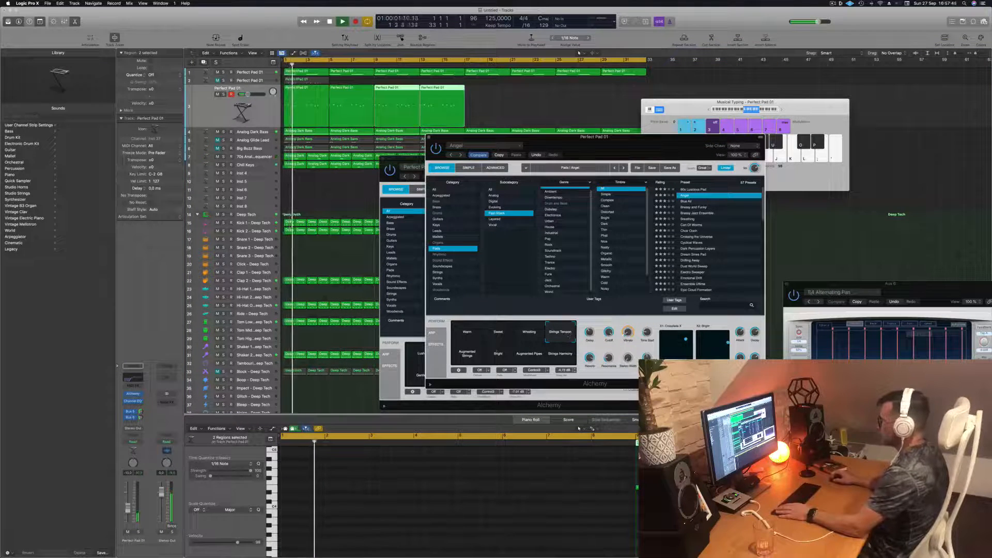
{"action": "left_click", "coordinate": [468, 354]}
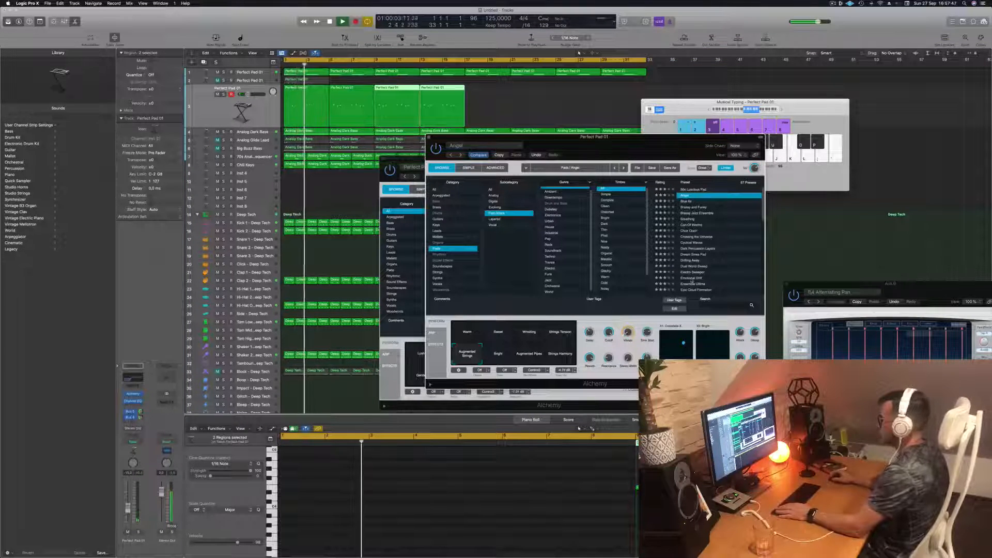
{"action": "left_click", "coordinate": [694, 189]}
{"action": "key", "text": "space"}
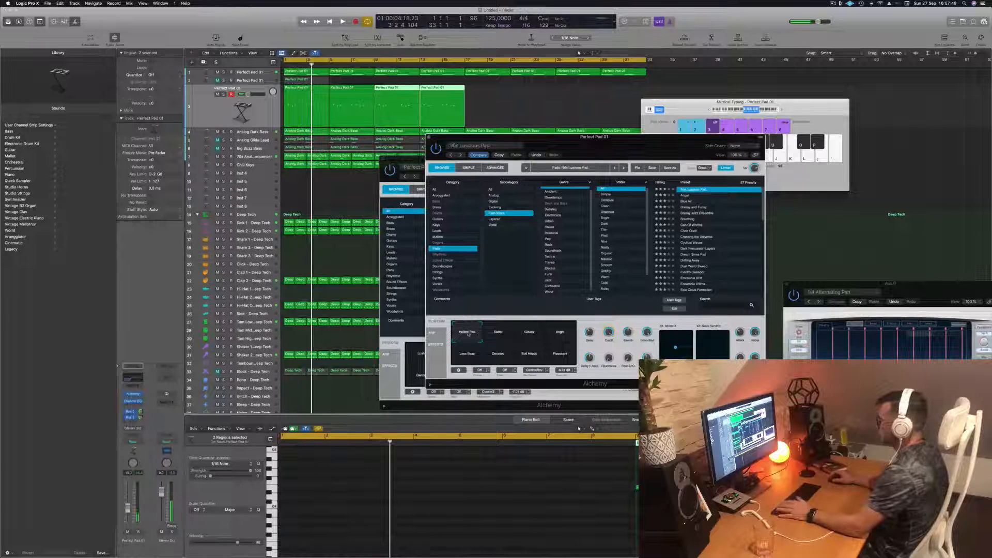
{"action": "key", "text": "space"}
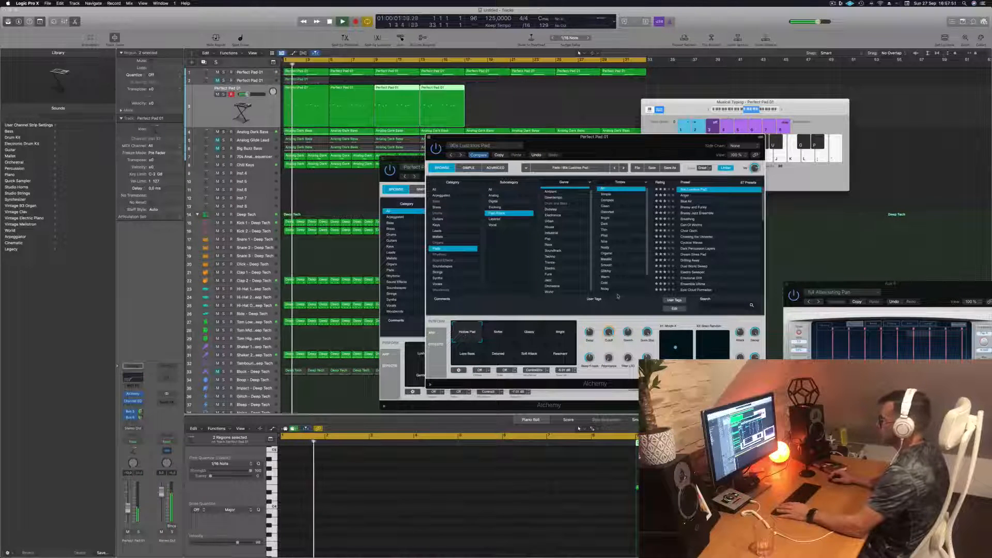
{"action": "key", "text": "space"}
{"action": "key", "text": "space"}
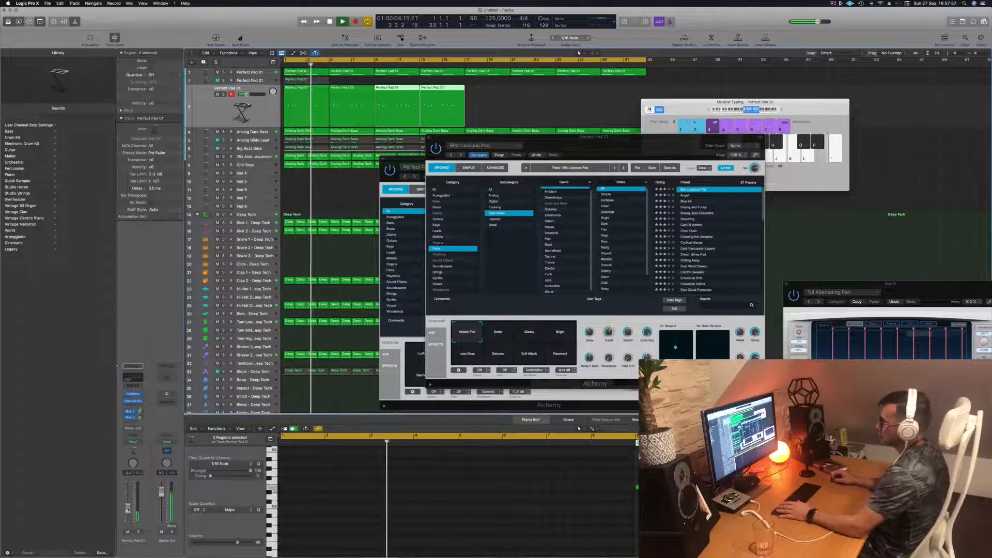
{"action": "left_click", "coordinate": [429, 138]}
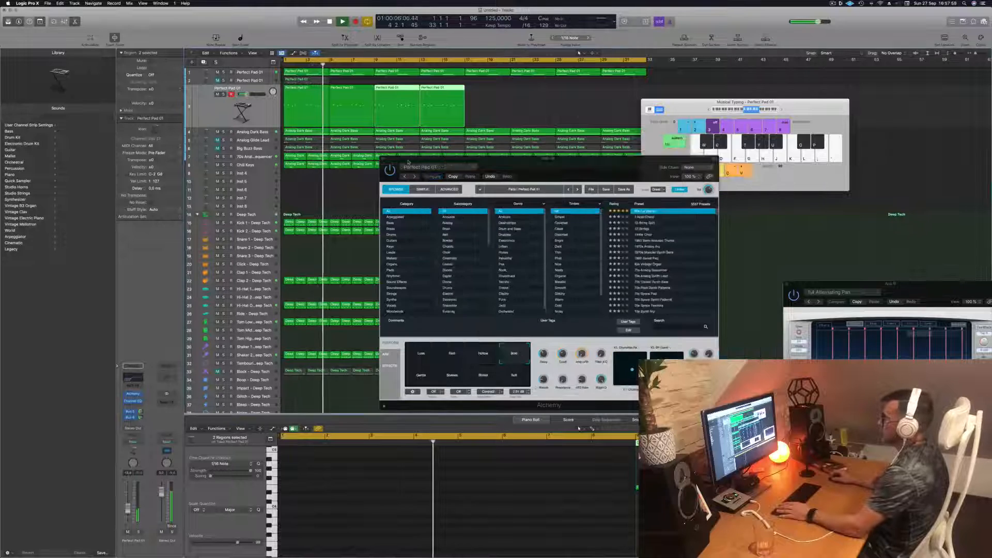
- Close the third pad's Alchemy window, select the Analog Dark Bass track and replay from the start
{"action": "left_click_drag", "start_coordinate": [405, 162], "coordinate": [370, 168]}
{"action": "left_click", "coordinate": [350, 166]}
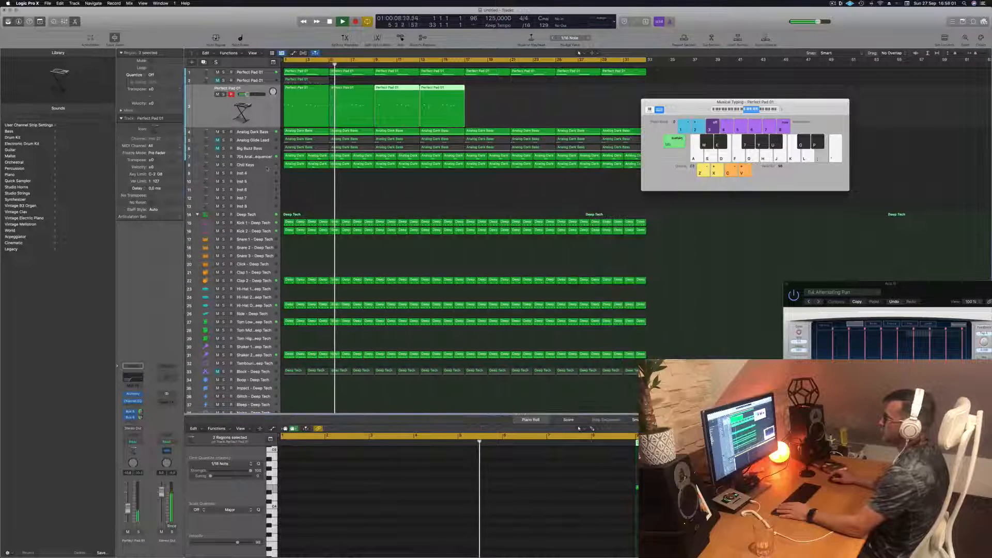
{"action": "key", "text": "space"}
{"action": "key", "text": "space"}
{"action": "left_click", "coordinate": [251, 132]}
{"action": "key", "text": "space"}
{"action": "key", "text": "space"}
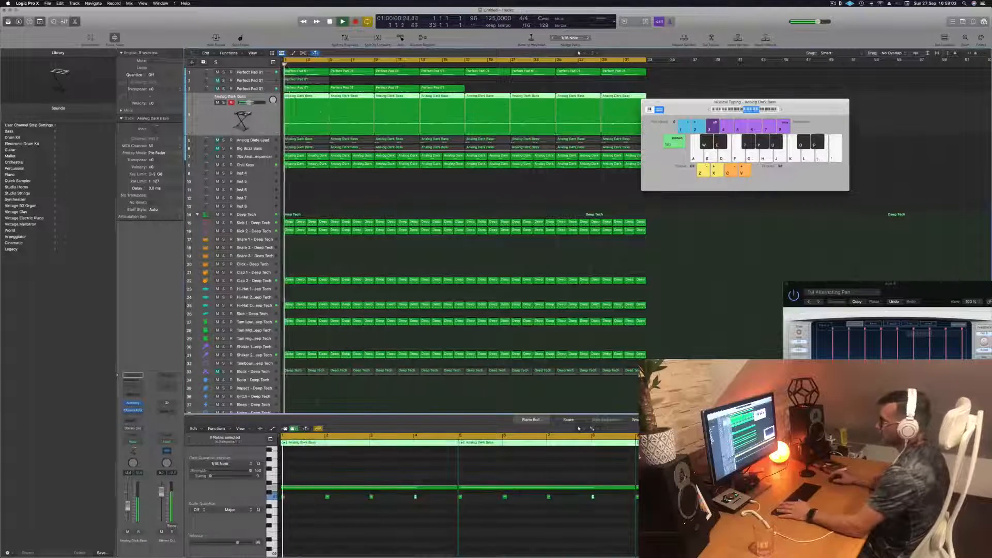
{"action": "key", "text": "space"}
{"action": "key", "text": "space"}
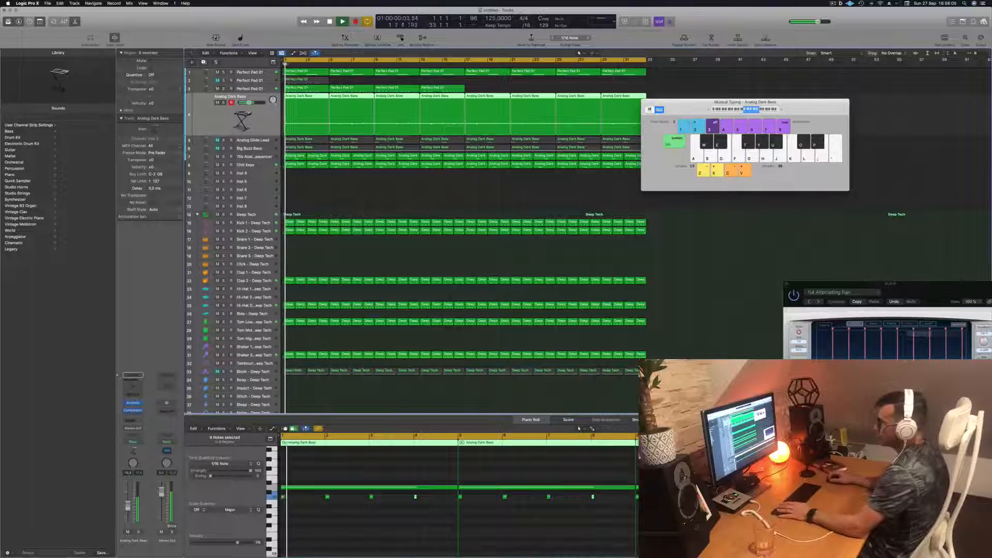
- Add a Channel EQ to Analog Dark Bass with a 114 Hz, 48 dB/Oct high cut, compare it with bypass and close it
{"action": "left_click", "coordinate": [133, 378]}
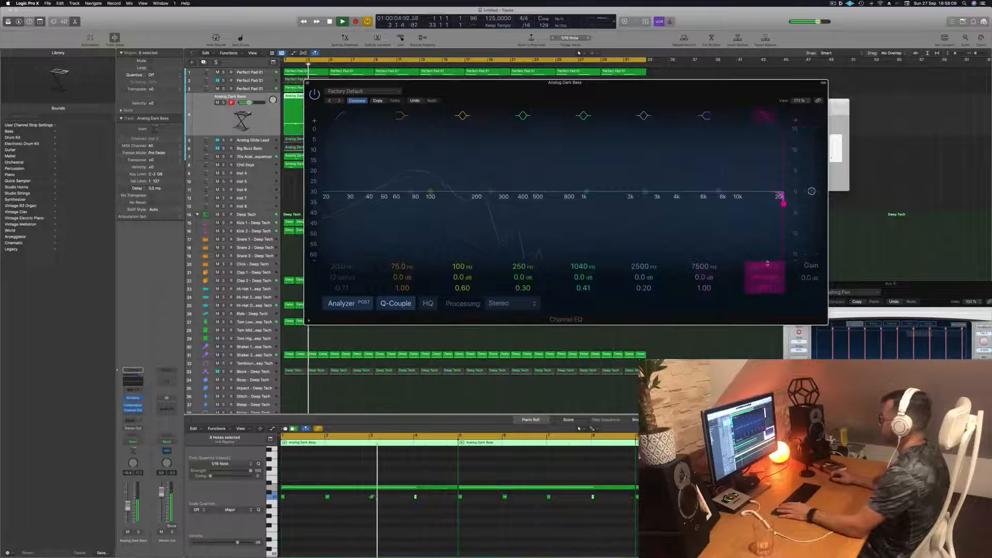
{"action": "left_click_drag", "start_coordinate": [783, 204], "coordinate": [465, 203]}
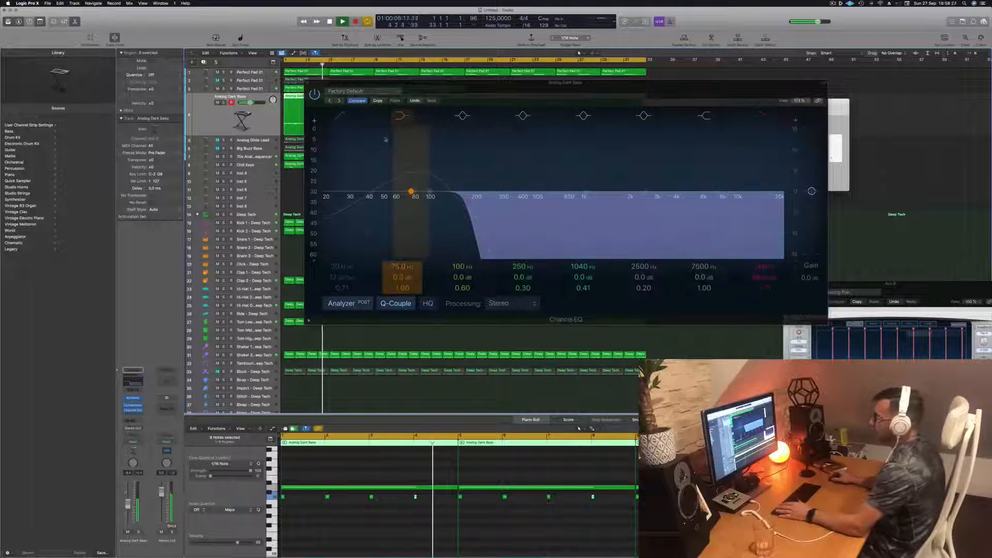
{"action": "left_click_drag", "start_coordinate": [479, 100], "coordinate": [470, 116]}
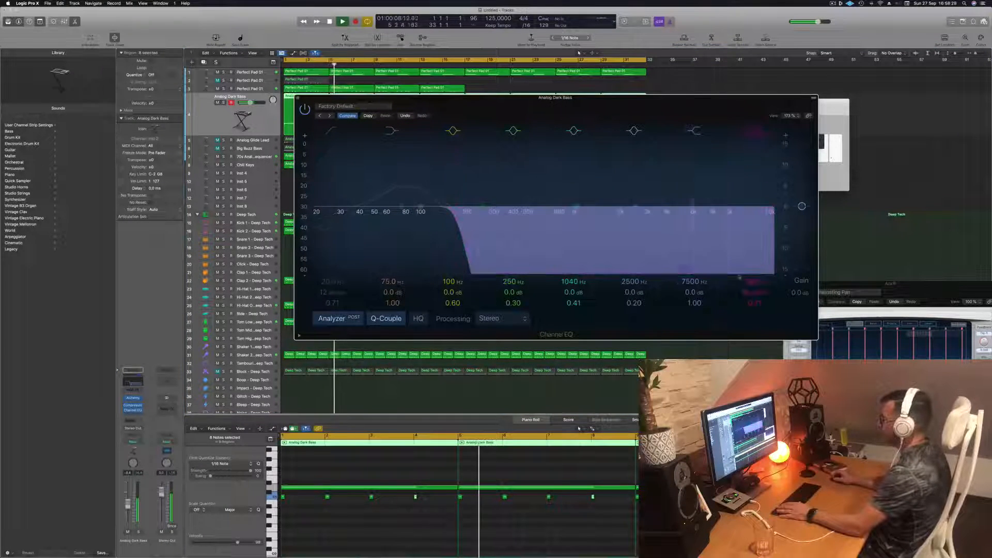
{"action": "left_click_drag", "start_coordinate": [450, 208], "coordinate": [428, 219]}
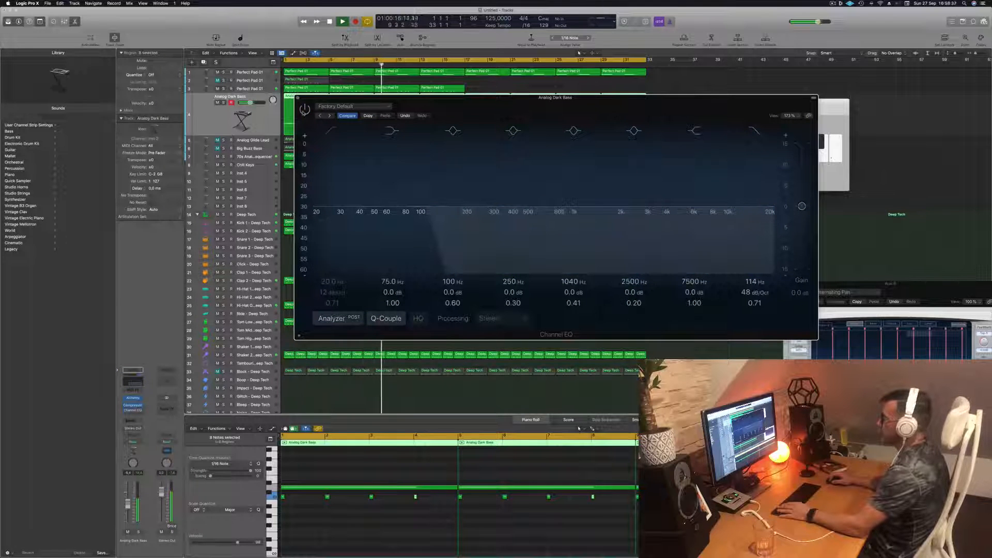
{"action": "left_click", "coordinate": [305, 110]}
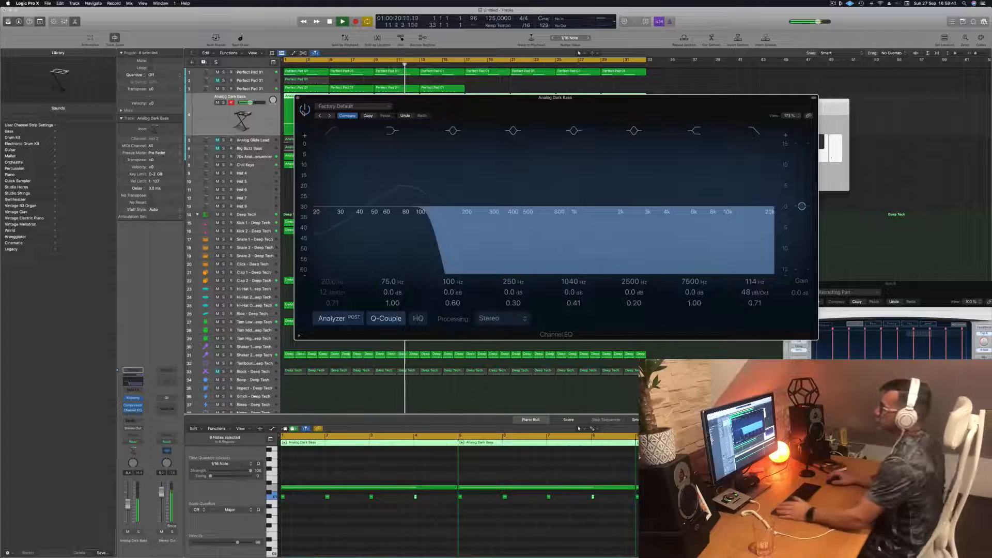
{"action": "left_click", "coordinate": [297, 97]}
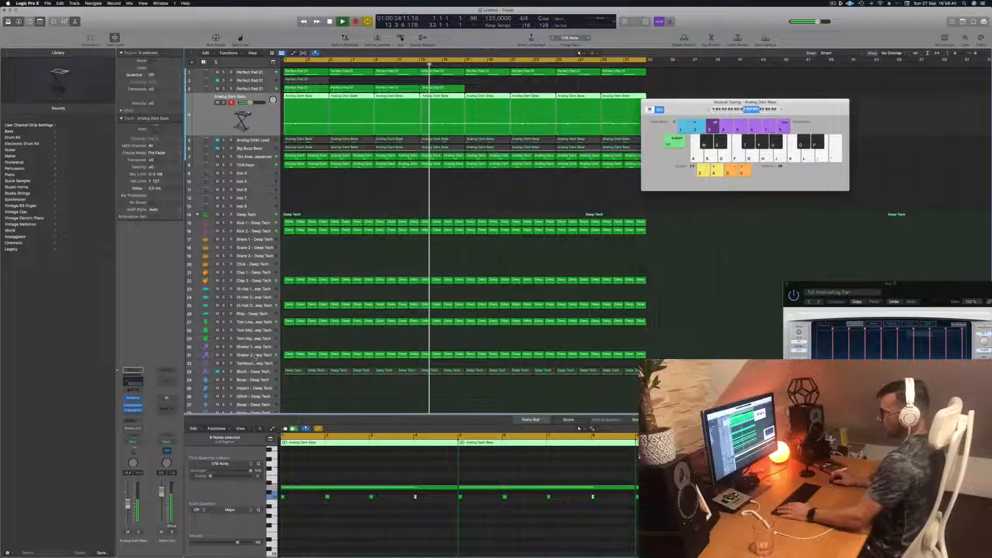
- Select the Block - Deep Tech track in the drum stack and unmute it
{"action": "left_click", "coordinate": [255, 356]}
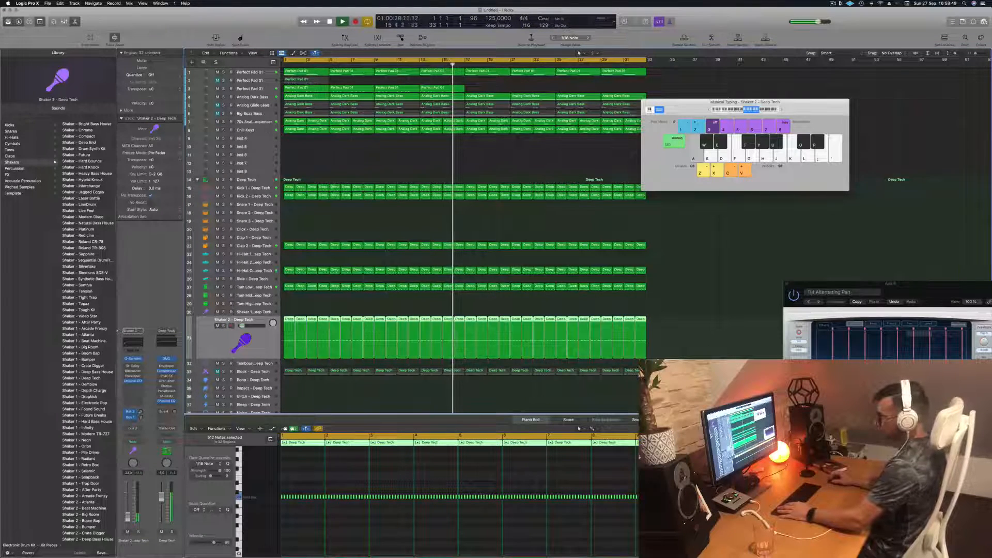
{"action": "key", "text": "Down"}
{"action": "key", "text": "Down"}
{"action": "left_click", "coordinate": [128, 531]}
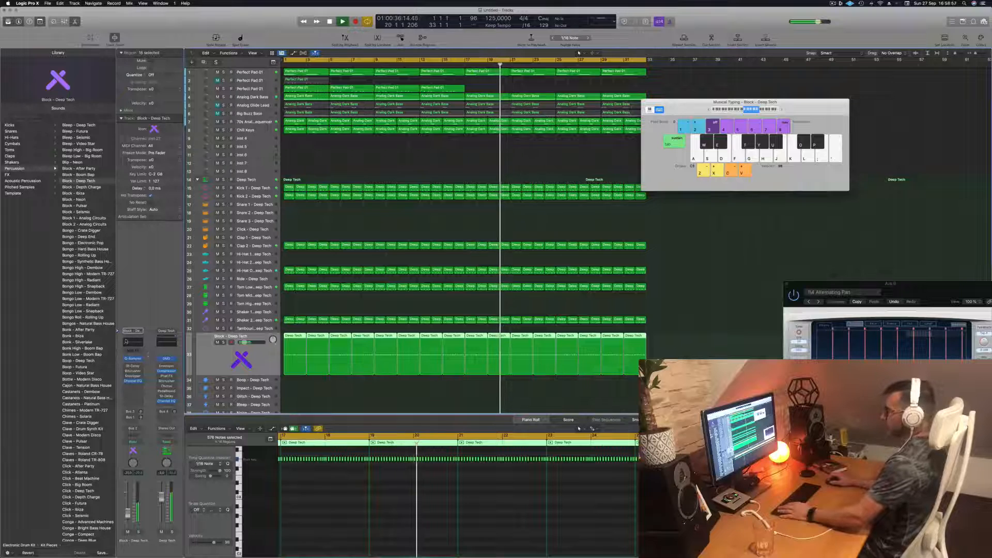
- Turn on the analyzer in the Block track's Channel EQ, set its low cut to 119 Hz, 18 dB/Oct, and close the EQ
{"action": "left_click", "coordinate": [133, 381]}
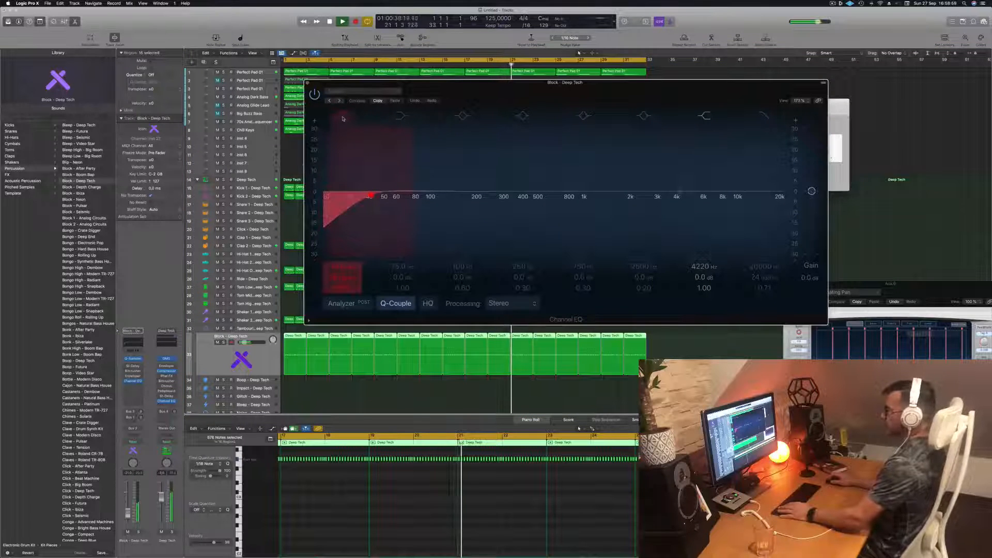
{"action": "left_click", "coordinate": [338, 305]}
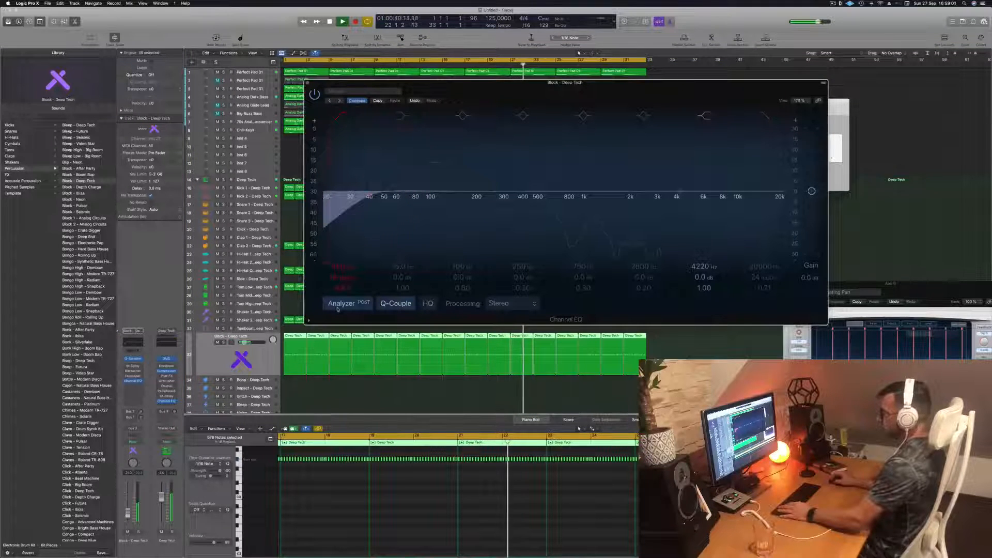
{"action": "left_click_drag", "start_coordinate": [361, 170], "coordinate": [433, 172]}
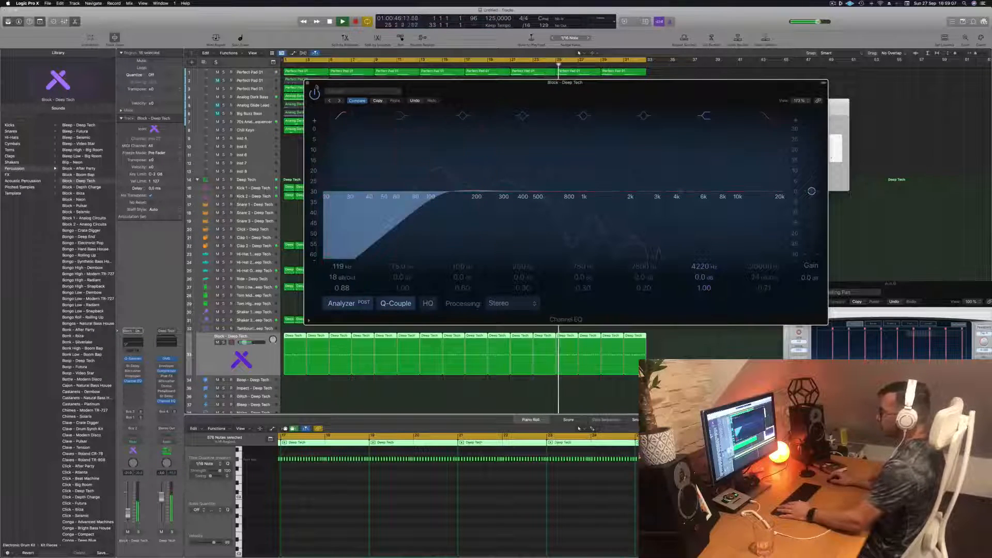
{"action": "key", "text": "super+w"}
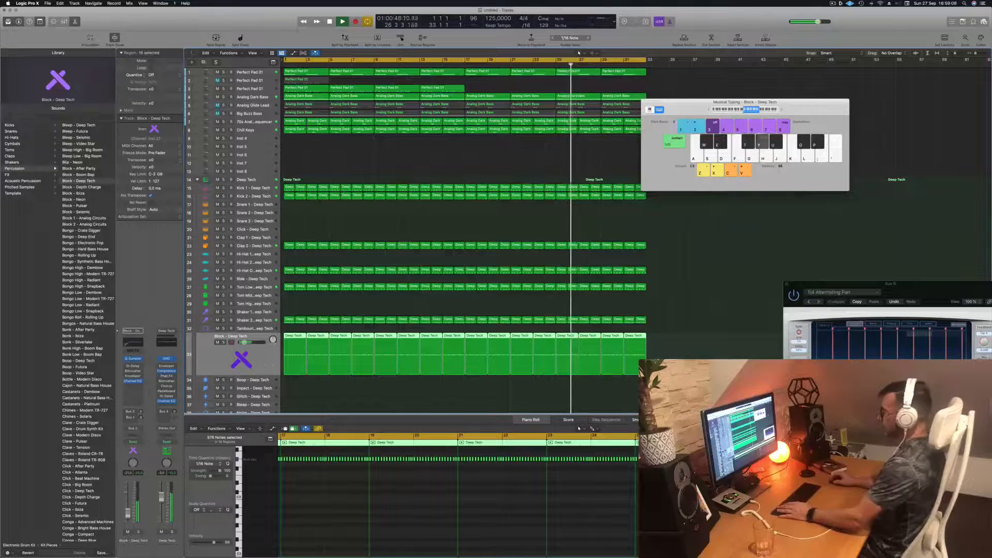
{"action": "left_click_drag", "start_coordinate": [690, 109], "coordinate": [673, 202]}
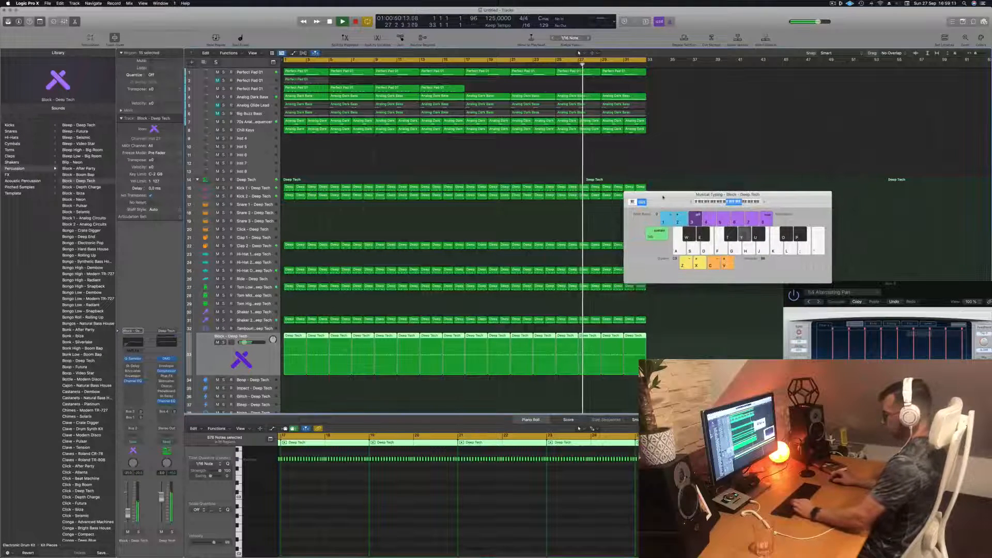
{"action": "key", "text": "super+h"}
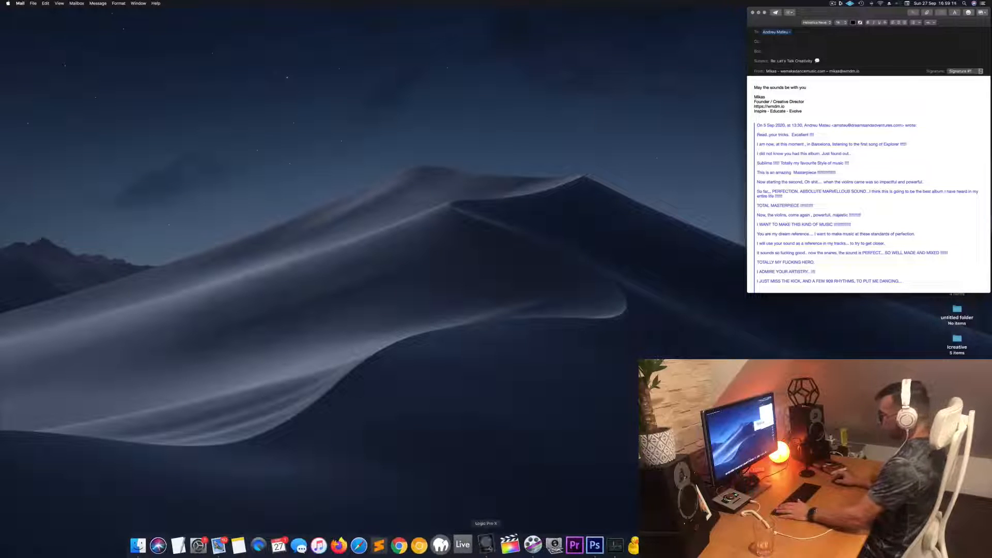
{"action": "left_click", "coordinate": [487, 544]}
{"action": "left_click", "coordinate": [454, 151]}
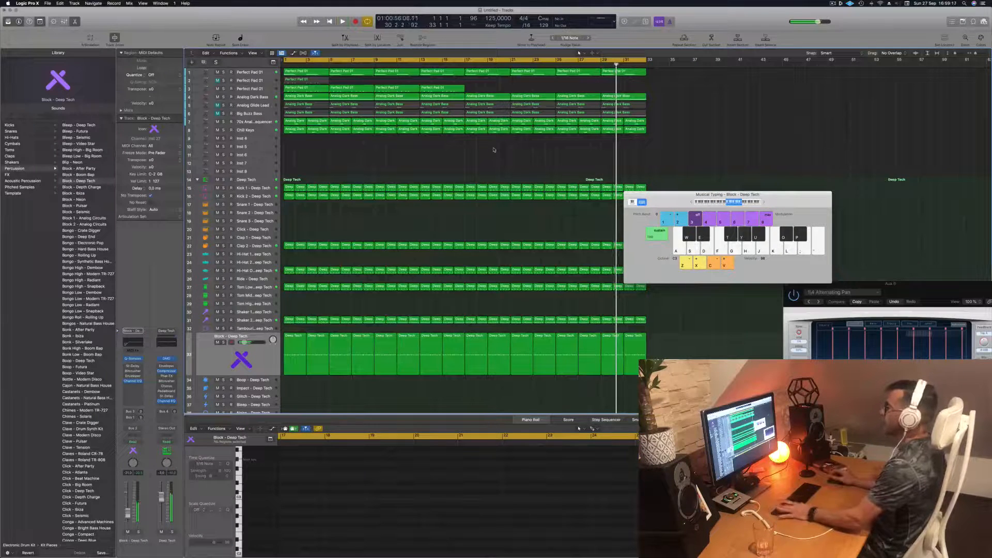
- Mute the third pad track, replay from the start and move the Musical Typing window clear of the regions
{"action": "key", "text": "Return"}
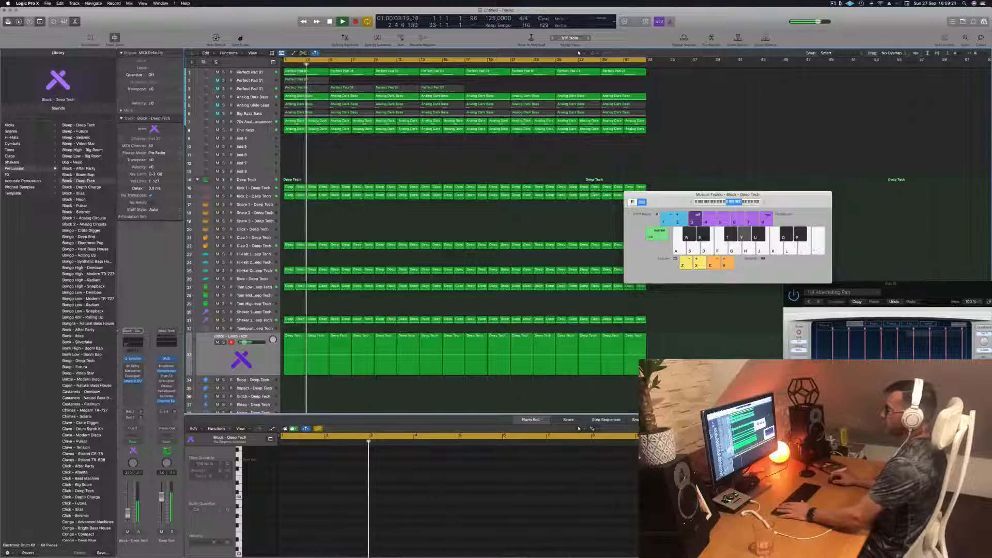
{"action": "key", "text": "Return"}
{"action": "left_click_drag", "start_coordinate": [665, 200], "coordinate": [695, 162]}
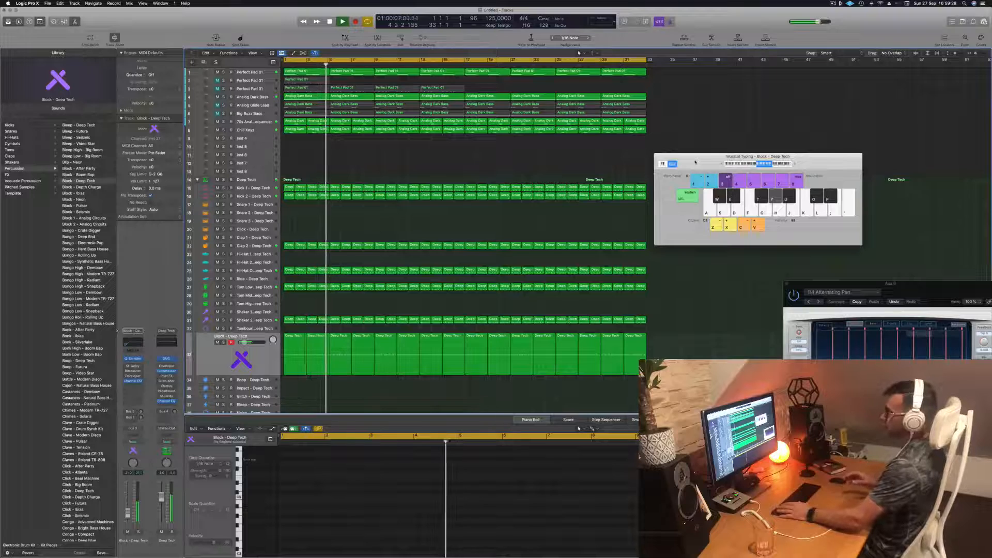
{"action": "left_click_drag", "start_coordinate": [695, 162], "coordinate": [734, 128]}
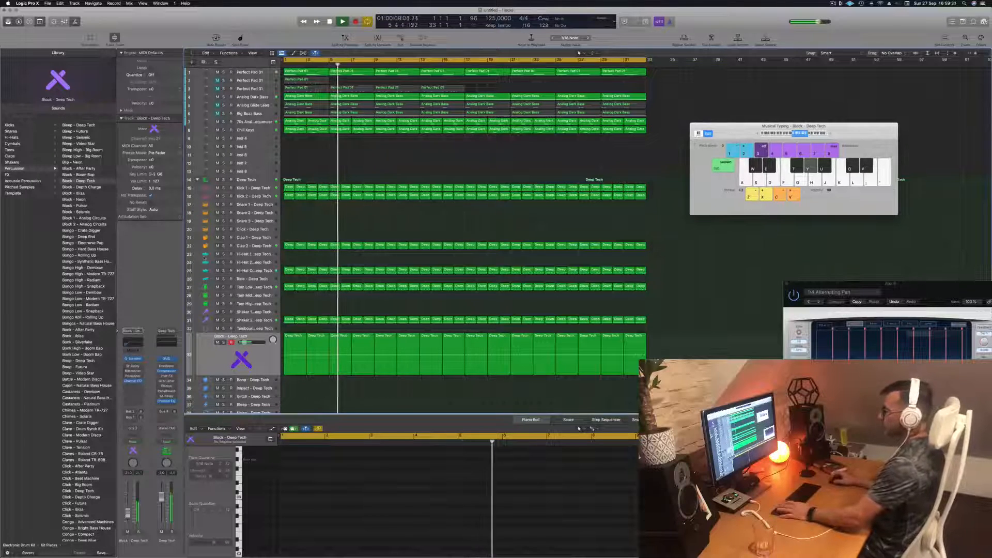
- Select the Hi-Hat Open - Deep Tech track and listen to the arrangement from about bar 16
{"action": "key", "text": "Return"}
{"action": "left_click", "coordinate": [250, 271]}
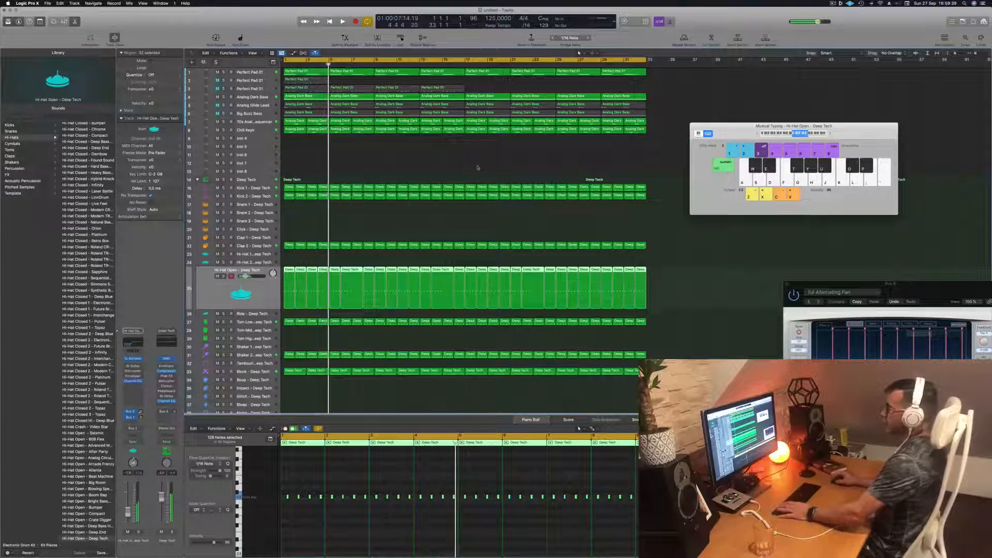
{"action": "key", "text": "Return"}
{"action": "left_click", "coordinate": [454, 60]}
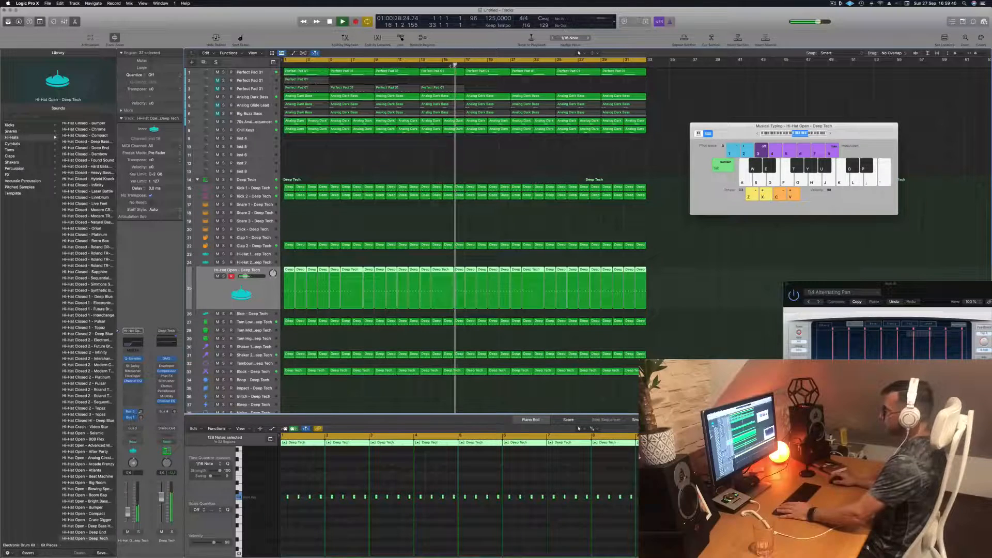
{"action": "left_click", "coordinate": [485, 88]}
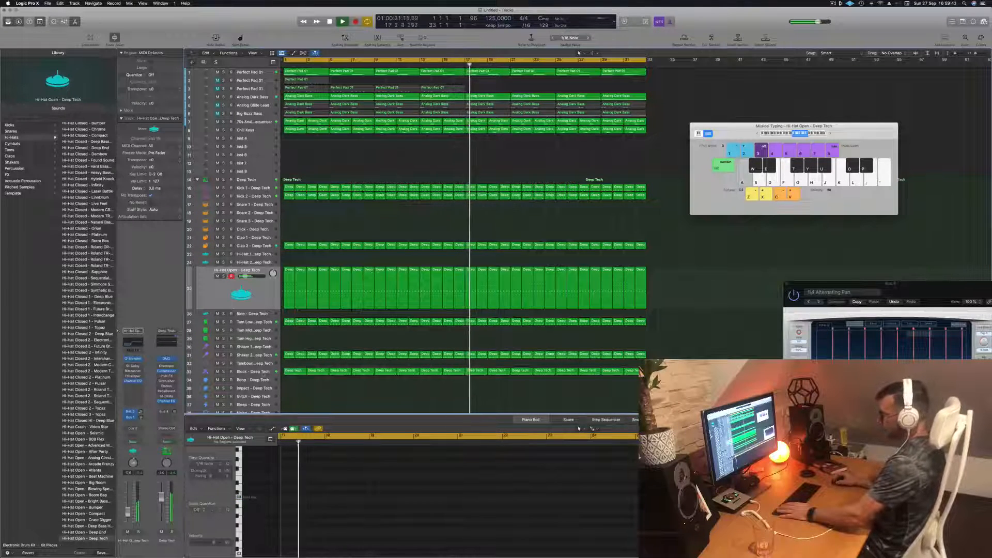
- Replay from the start with the Block - Deep Tech track selected and open its Quick Sampler beside the tracks
{"action": "left_click", "coordinate": [261, 372]}
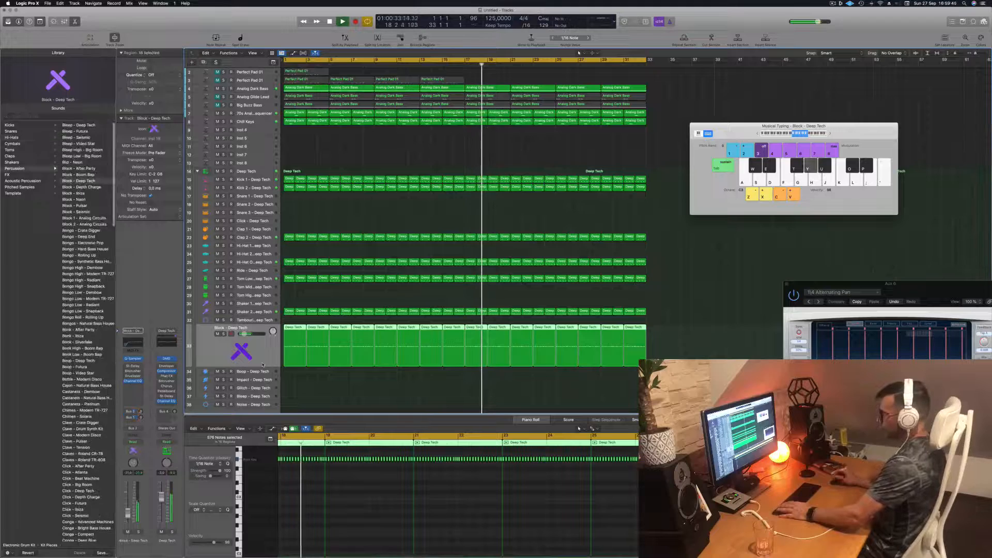
{"action": "key", "text": "Return"}
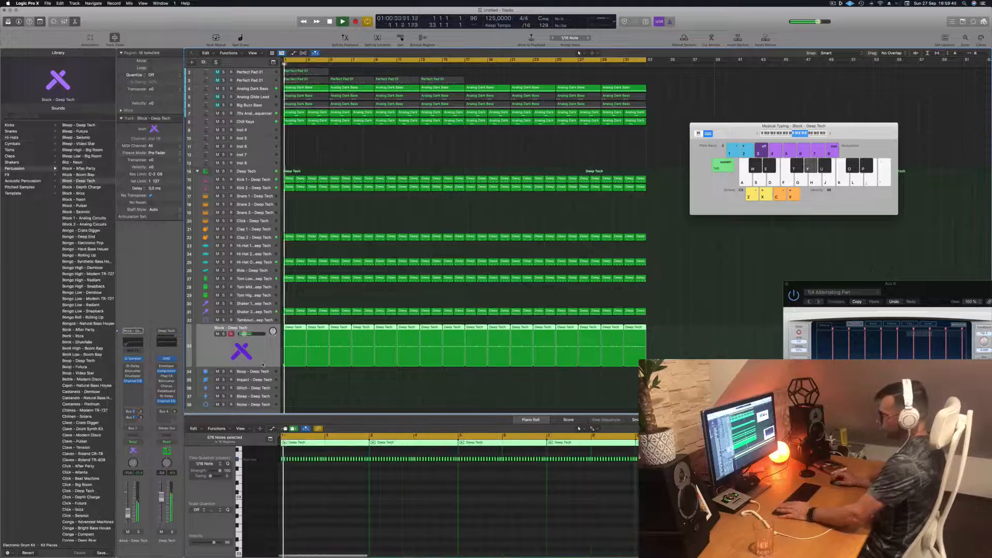
{"action": "left_click", "coordinate": [133, 358]}
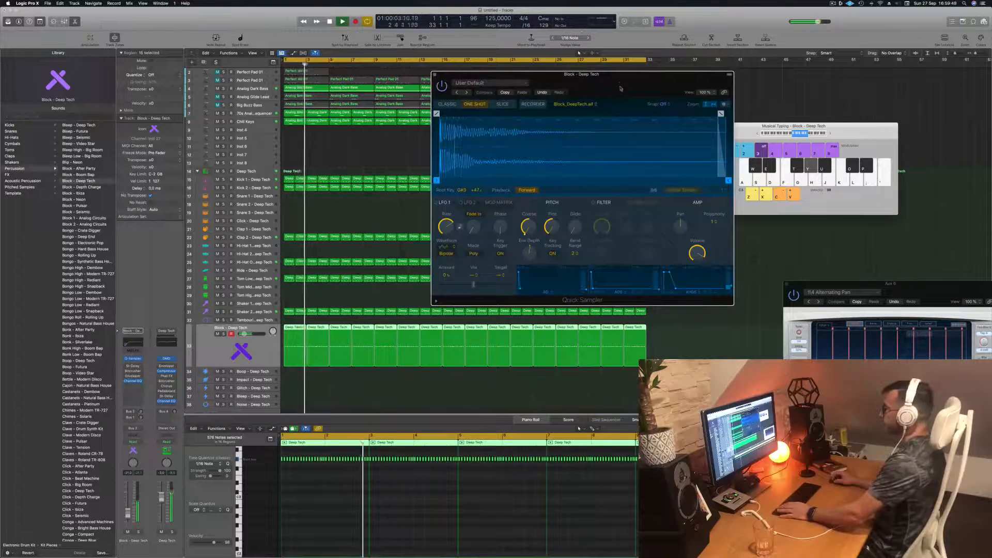
{"action": "left_click_drag", "start_coordinate": [620, 88], "coordinate": [707, 133]}
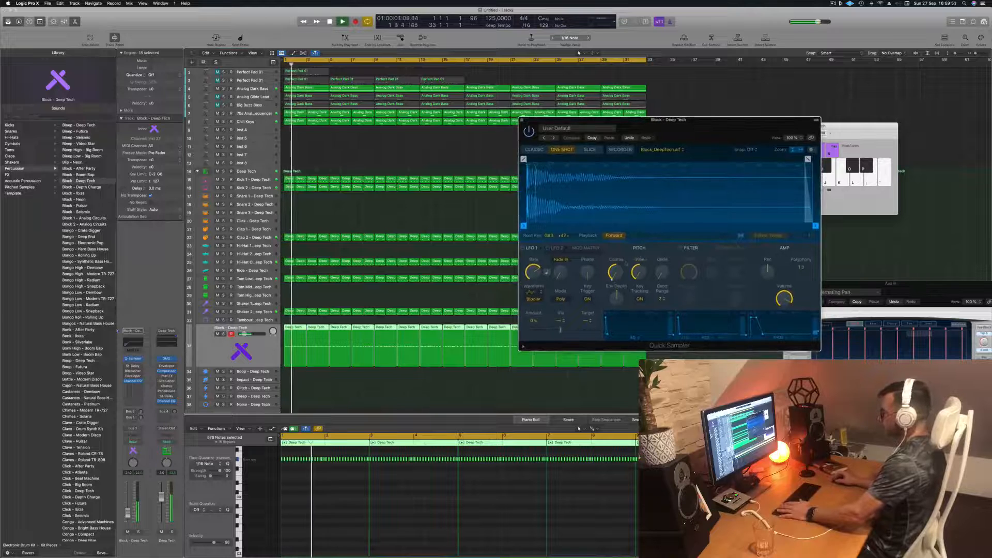
- Set the Block track's automation mode to Touch and record a movement of Quick Sampler's Coarse pitch during playback
{"action": "left_click", "coordinate": [140, 442]}
{"action": "left_click", "coordinate": [142, 448]}
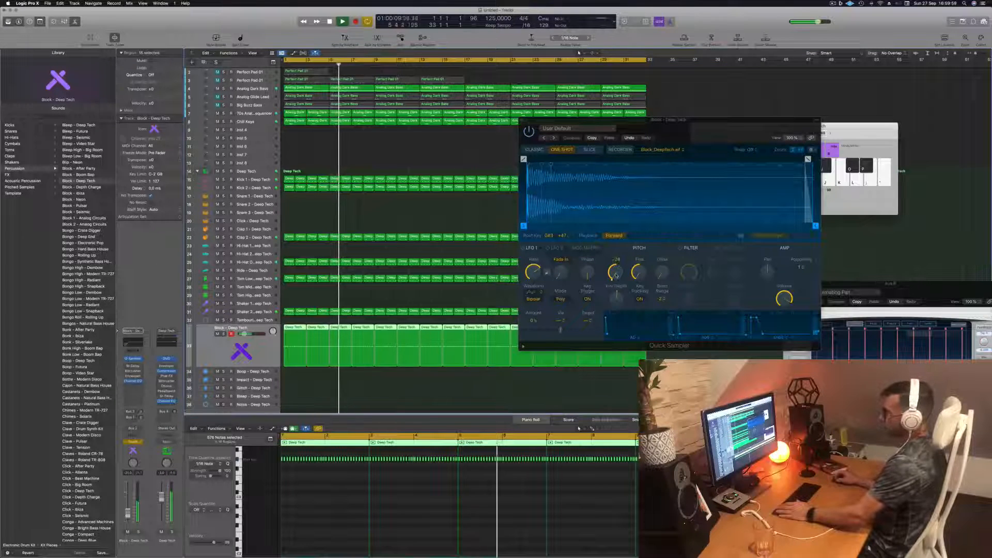
{"action": "left_click_drag", "start_coordinate": [616, 275], "coordinate": [613, 233]}
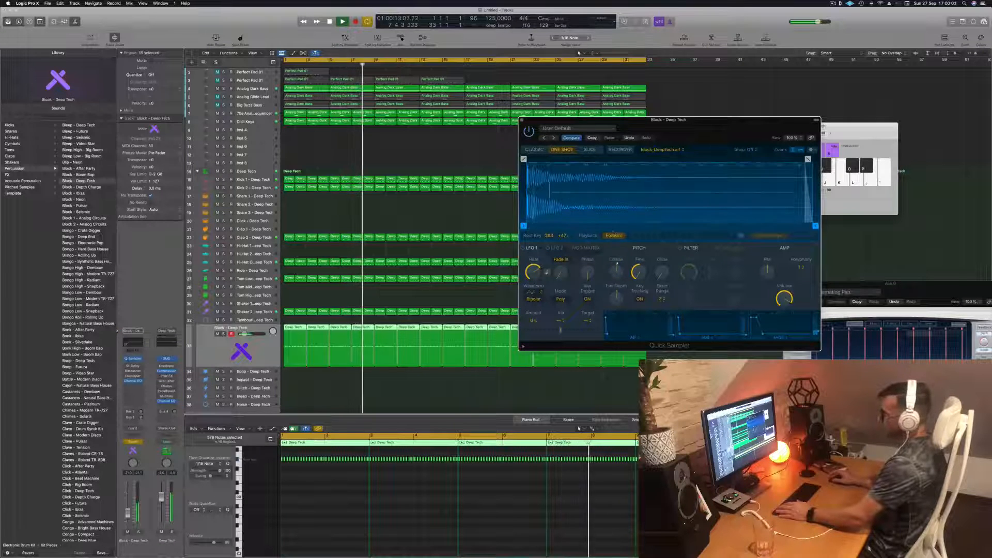
{"action": "left_click", "coordinate": [261, 357]}
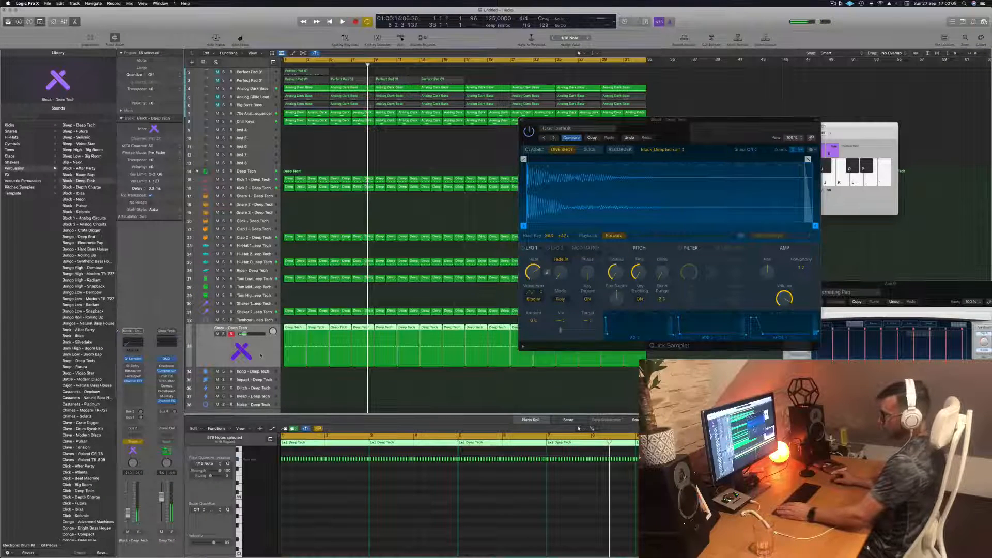
{"action": "left_click", "coordinate": [306, 299]}
- Close the Musical Typing keyboard and show automation on the tracks
{"action": "left_click_drag", "start_coordinate": [864, 135], "coordinate": [882, 137]}
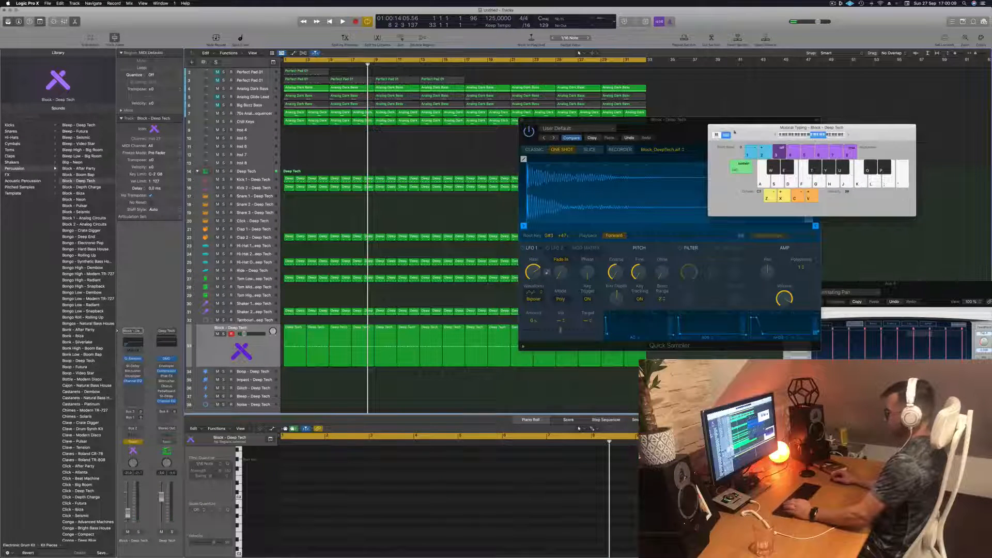
{"action": "key", "text": "super+k"}
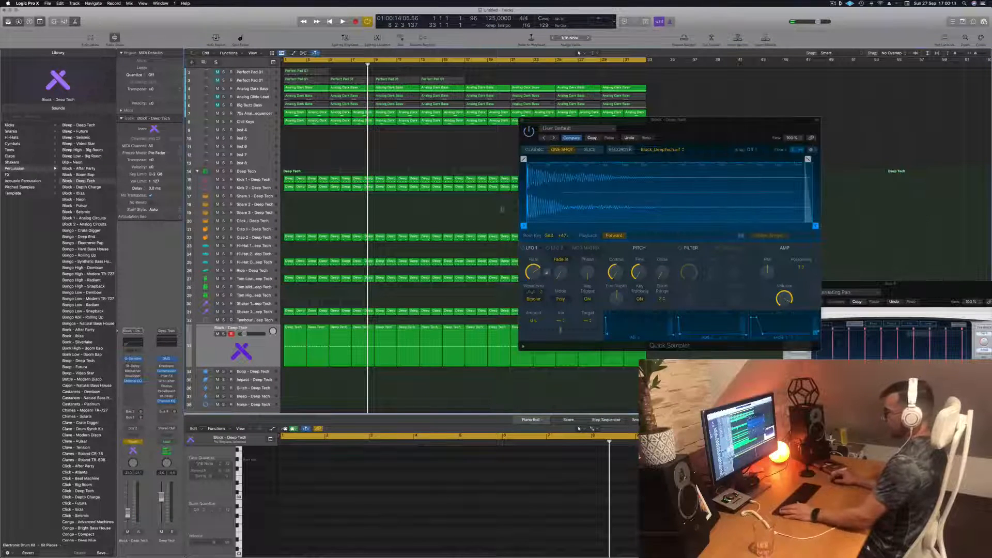
{"action": "key", "text": "a"}
- Set the Block track's automation mode to Read and replay from the start
{"action": "left_click", "coordinate": [231, 353]}
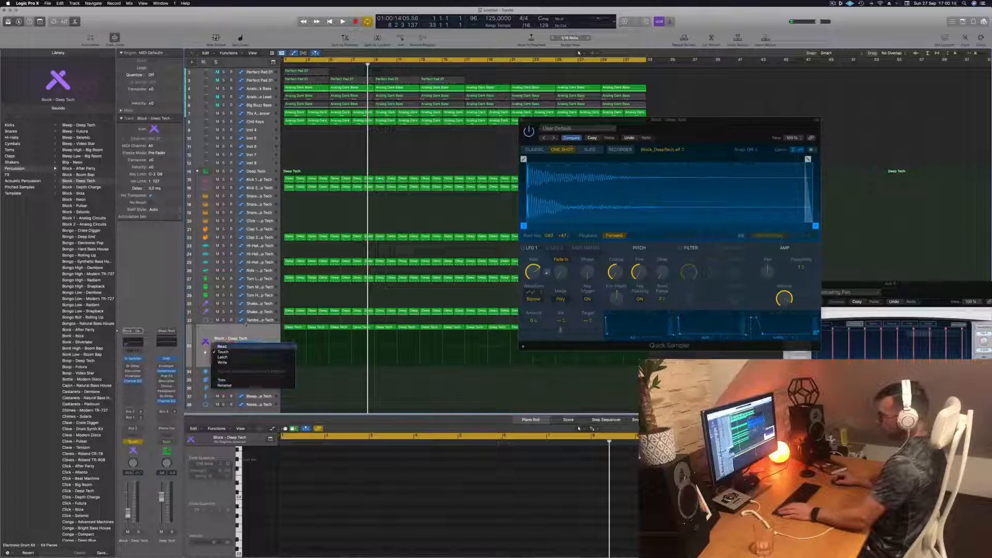
{"action": "left_click", "coordinate": [222, 346]}
{"action": "key", "text": "space"}
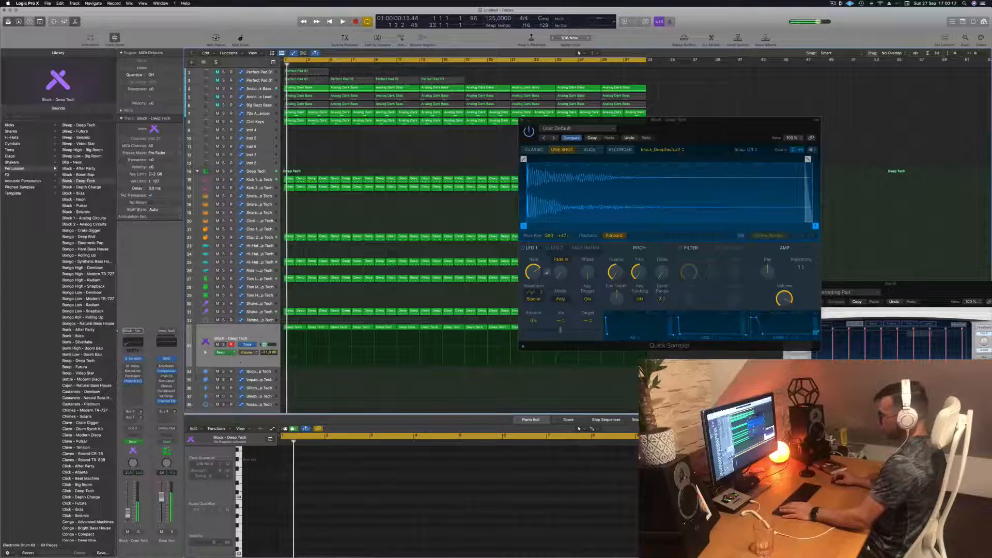
- Select the Block - Deep Tech track, reposition its Quick Sampler window over the arrangement and replay from the start
{"action": "key", "text": "space"}
{"action": "key", "text": "space"}
{"action": "left_click", "coordinate": [259, 332]}
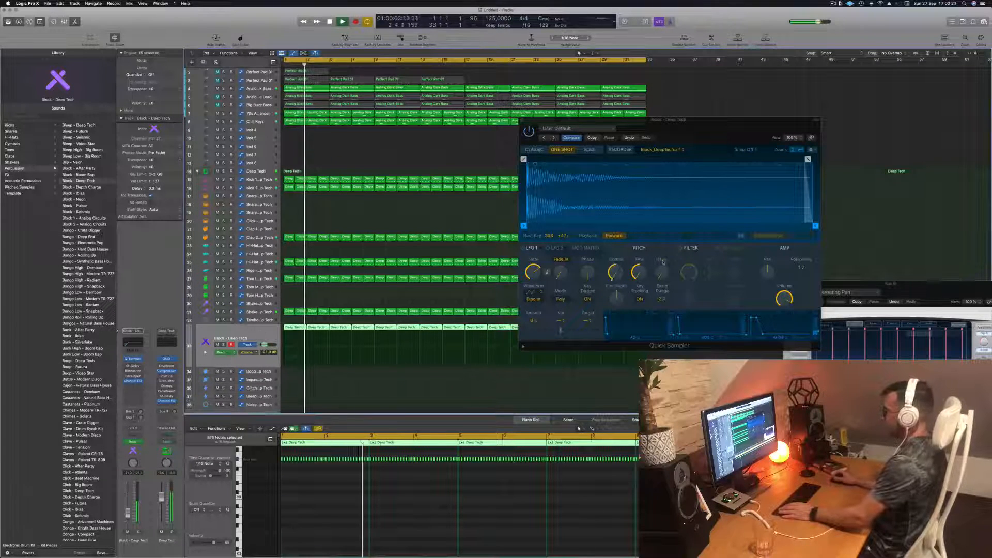
{"action": "left_click_drag", "start_coordinate": [709, 131], "coordinate": [601, 156]}
{"action": "key", "text": "space"}
{"action": "key", "text": "space"}
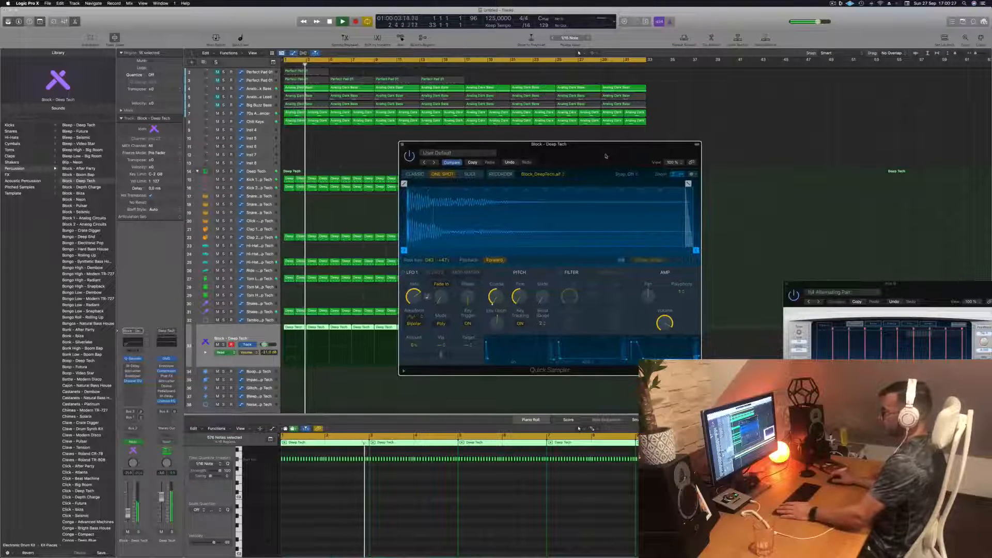
{"action": "key", "text": "space"}
{"action": "left_click", "coordinate": [255, 335]}
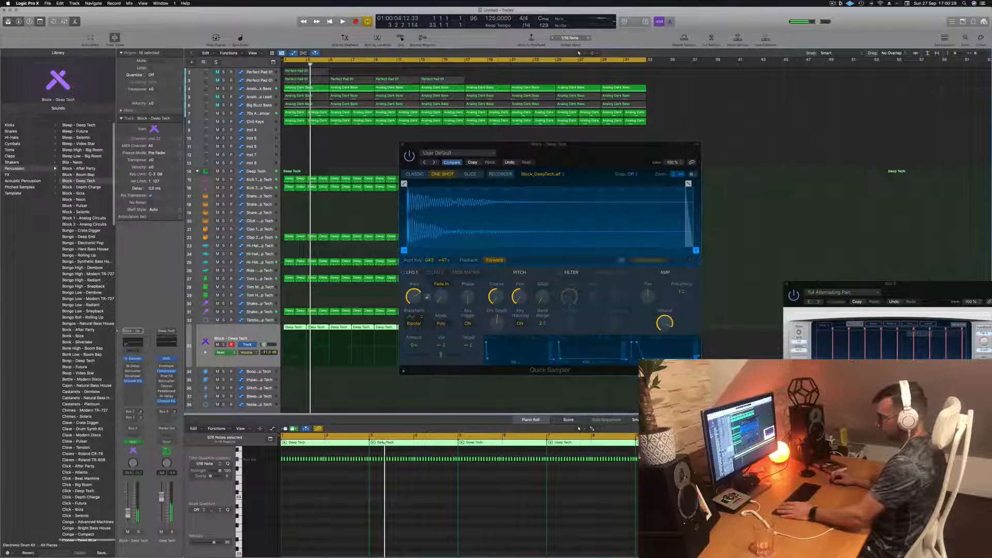
- Set the Block track's automation mode to Touch, record another Coarse pitch movement during playback and close Quick Sampler
{"action": "left_click", "coordinate": [133, 441]}
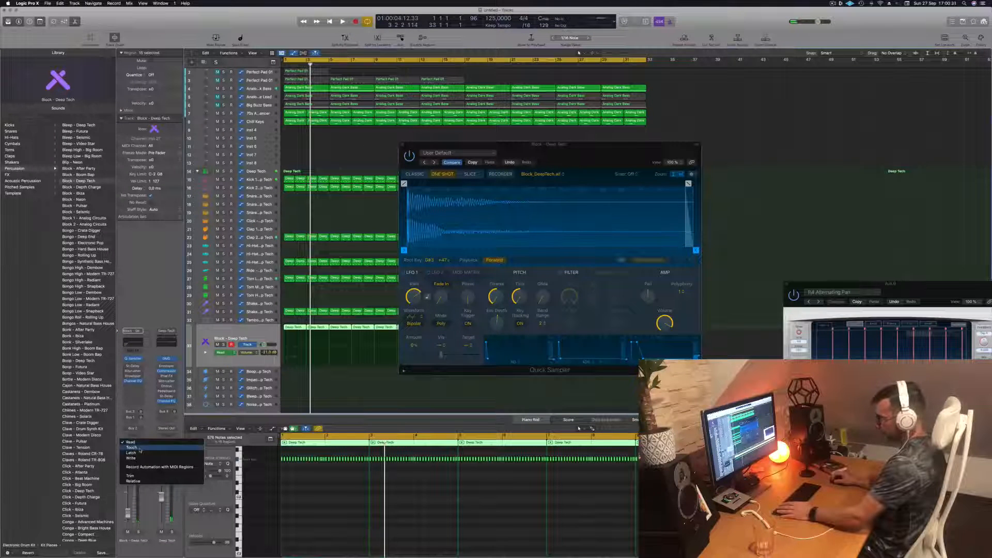
{"action": "left_click", "coordinate": [140, 450]}
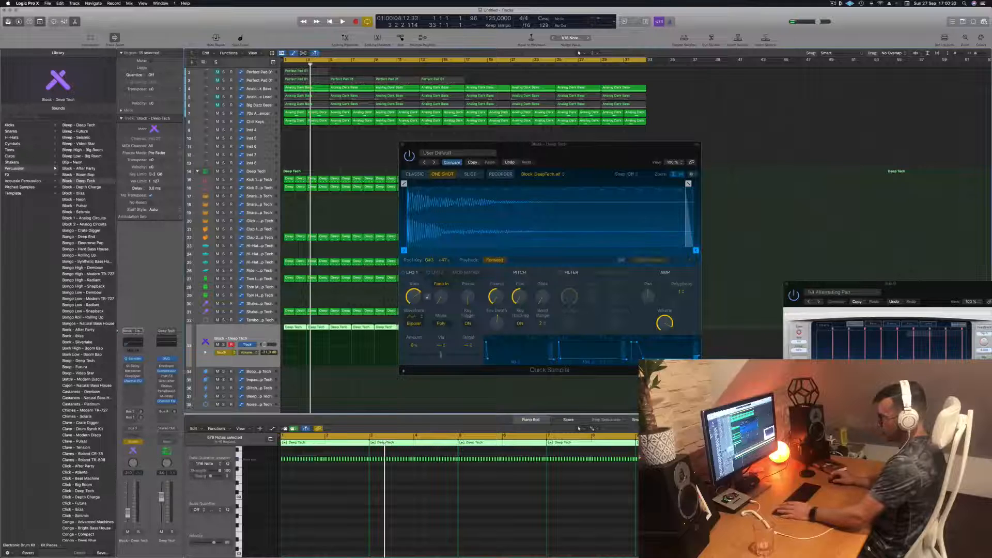
{"action": "key", "text": "space"}
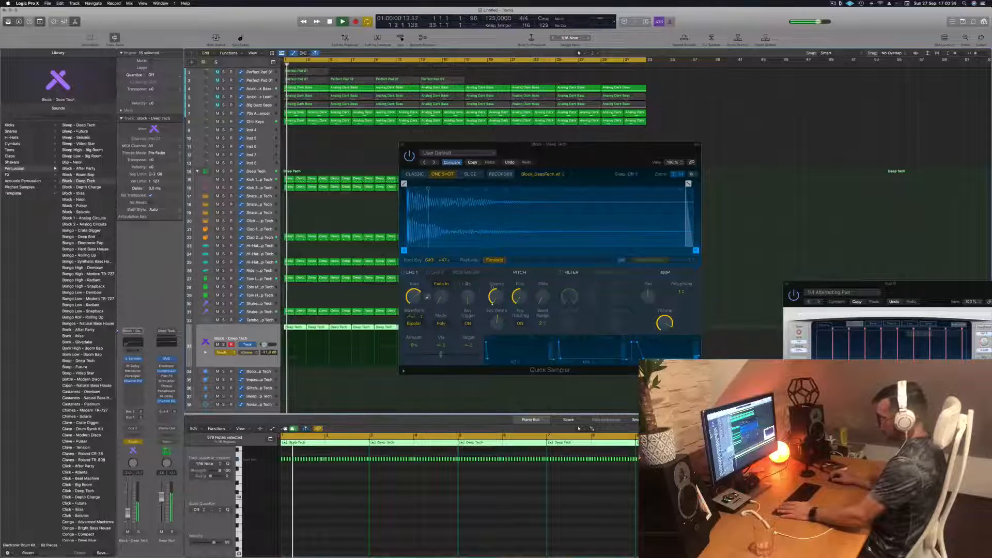
{"action": "left_click", "coordinate": [495, 298]}
{"action": "left_click_drag", "start_coordinate": [496, 299], "coordinate": [497, 287]}
{"action": "key", "text": "space"}
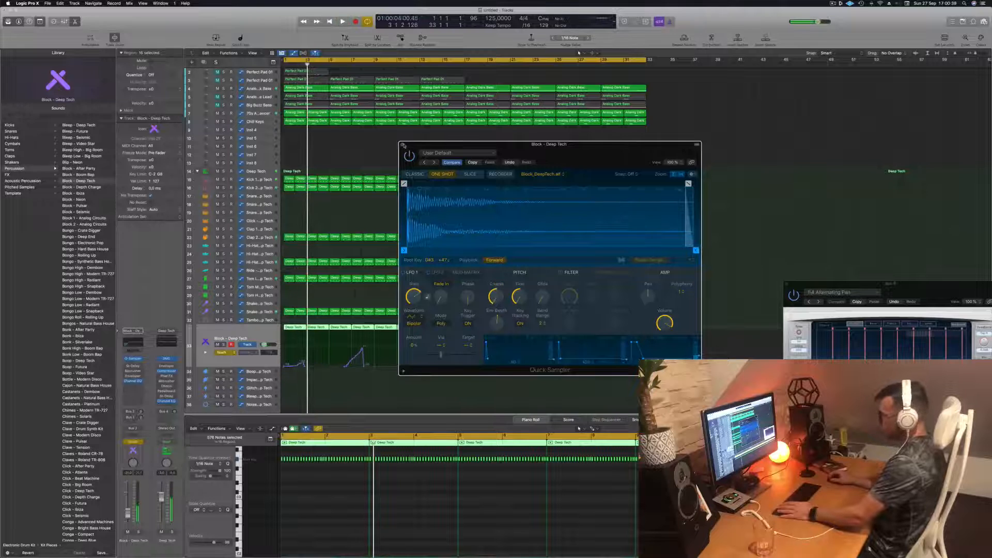
{"action": "key", "text": "super+w"}
- Clear the recorded Coarse pitch movement from the Block track and set its automation mode to Read
{"action": "left_click_drag", "start_coordinate": [363, 367], "coordinate": [237, 367]}
{"action": "left_click", "coordinate": [224, 353]}
{"action": "left_click", "coordinate": [222, 346]}
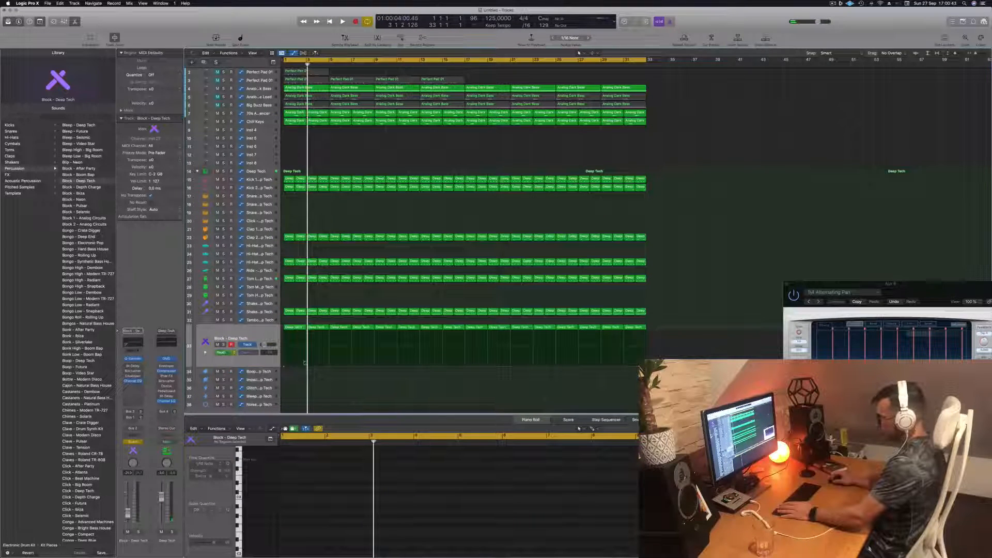
- During playback, shape the Block track's pitch automation into a ramp rising from bar 7 to bar 9 with a sharp drop at its end
{"action": "key", "text": "space"}
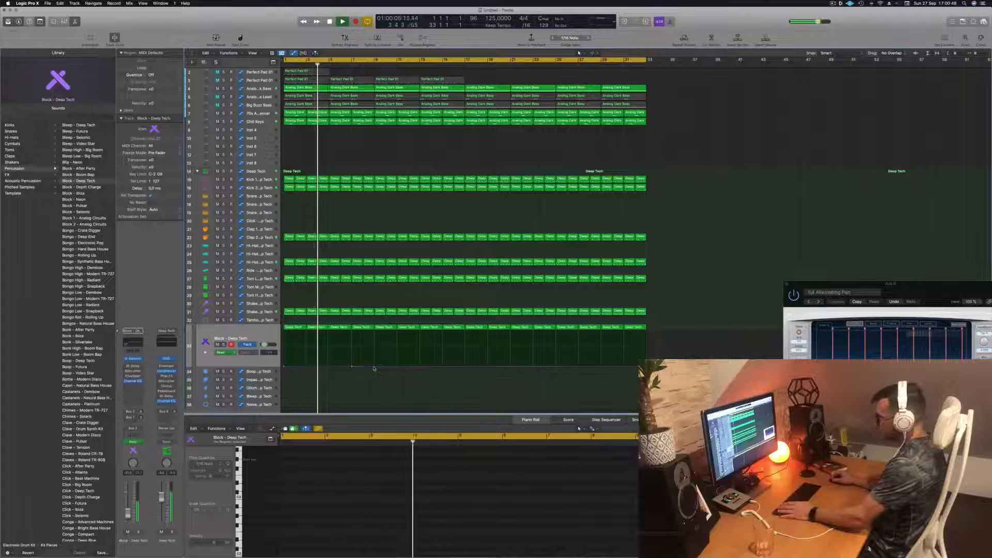
{"action": "mouse_move", "coordinate": [374, 370]}
{"action": "left_mouse_down"}
{"action": "mouse_move", "coordinate": [374, 331]}
{"action": "mouse_move", "coordinate": [375, 365]}
{"action": "left_mouse_up"}
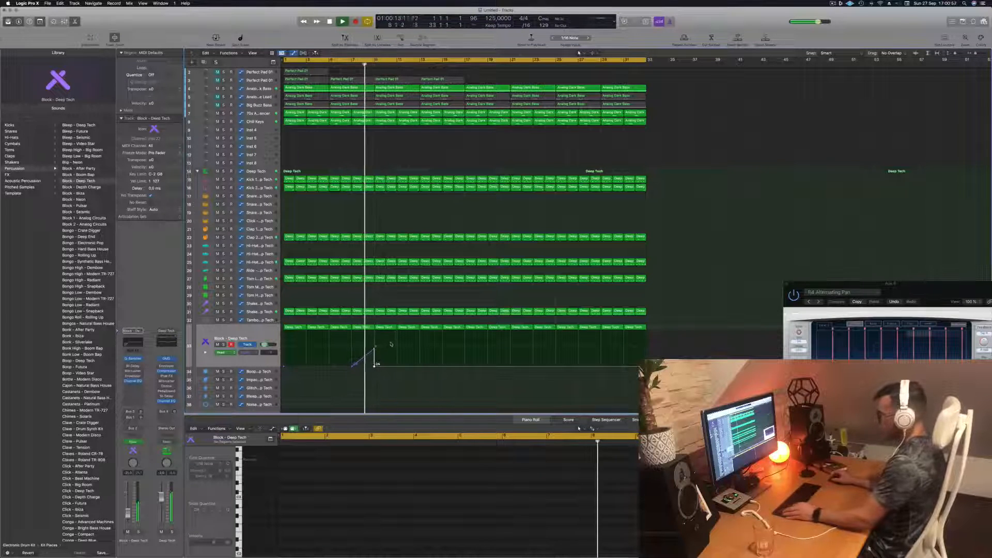
{"action": "scroll", "coordinate": [396, 346], "scroll_direction": "up", "scroll_amount": 3}
{"action": "scroll", "coordinate": [403, 347], "scroll_direction": "up", "scroll_amount": 2}
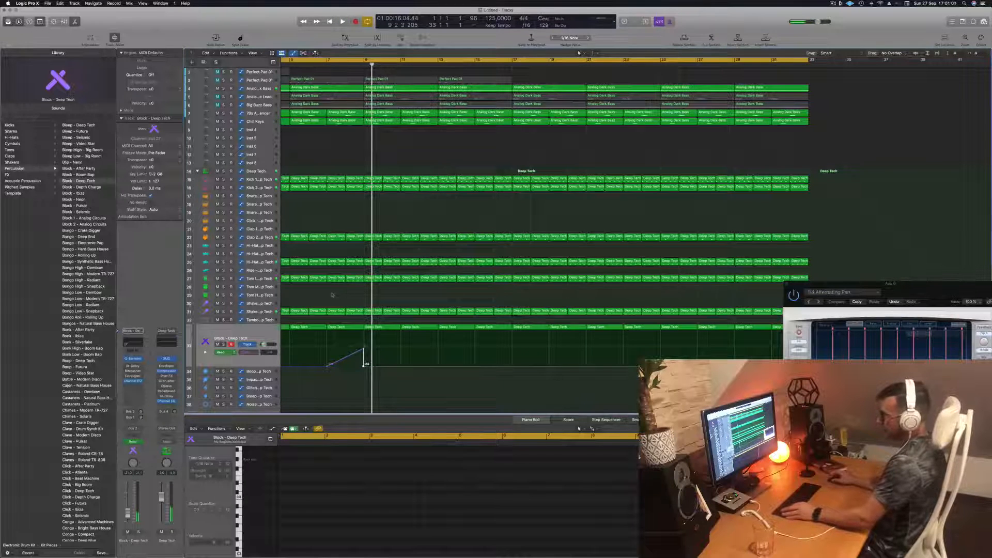
{"action": "scroll", "coordinate": [326, 296], "scroll_direction": "down", "scroll_amount": 2}
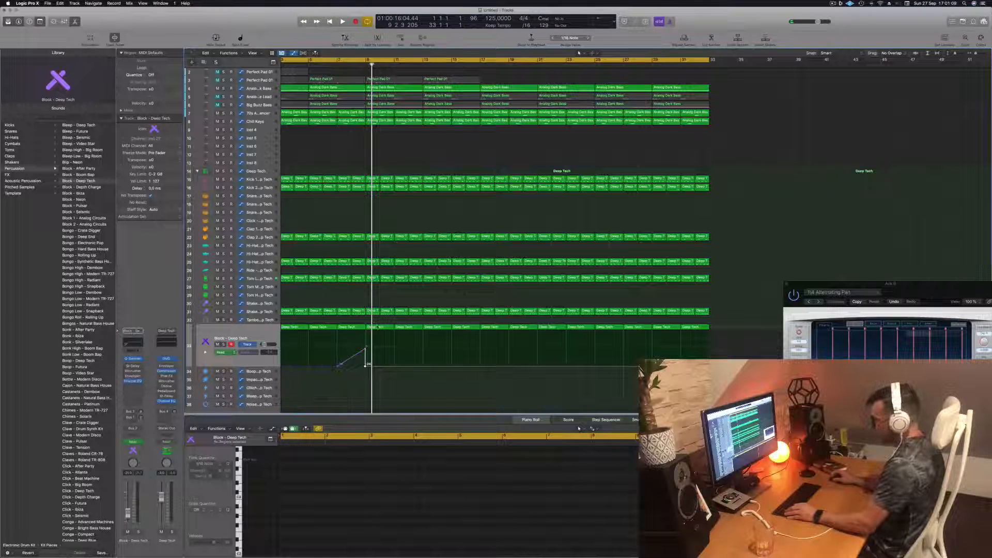
- Copy the Block track's region at bar 9 onto the Impact Deep Tech track and select a single note in it
{"action": "left_click_drag", "start_coordinate": [378, 328], "coordinate": [380, 372]}
{"action": "left_click", "coordinate": [639, 458]}
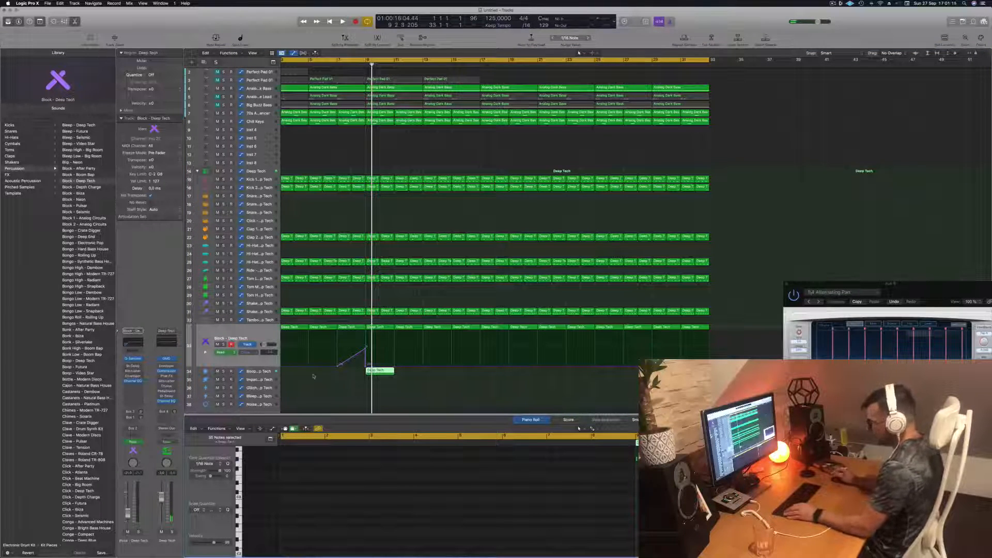
{"action": "left_click_drag", "start_coordinate": [379, 371], "coordinate": [380, 382]}
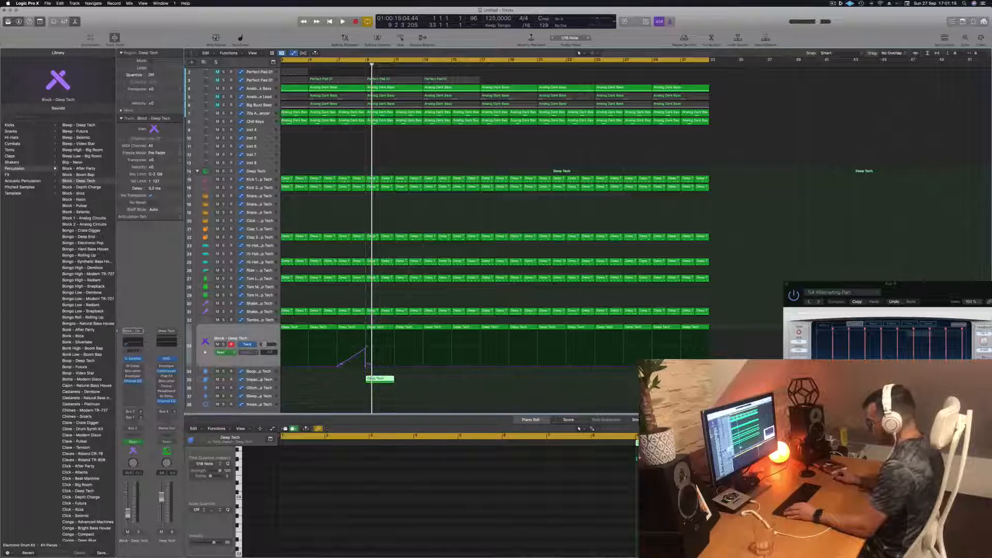
{"action": "left_click", "coordinate": [638, 459]}
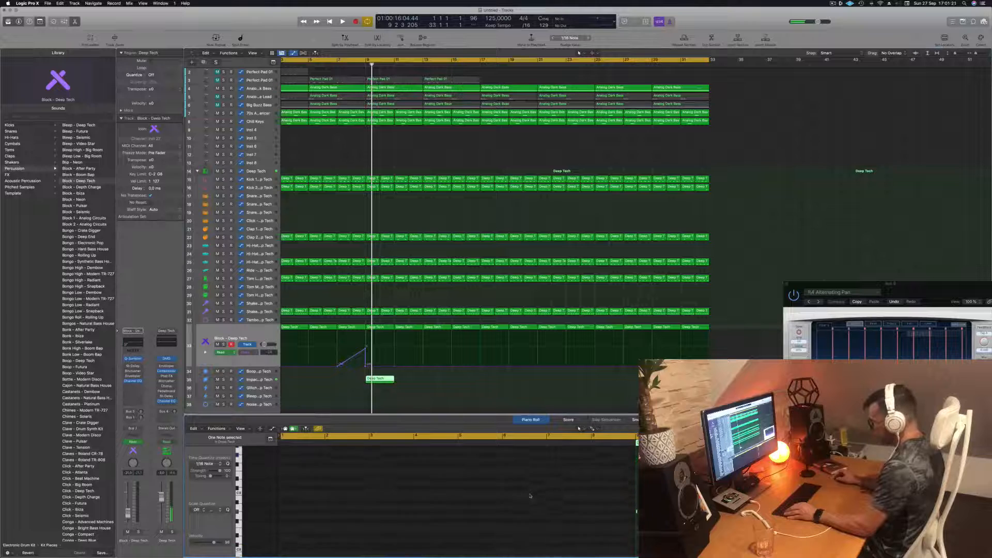
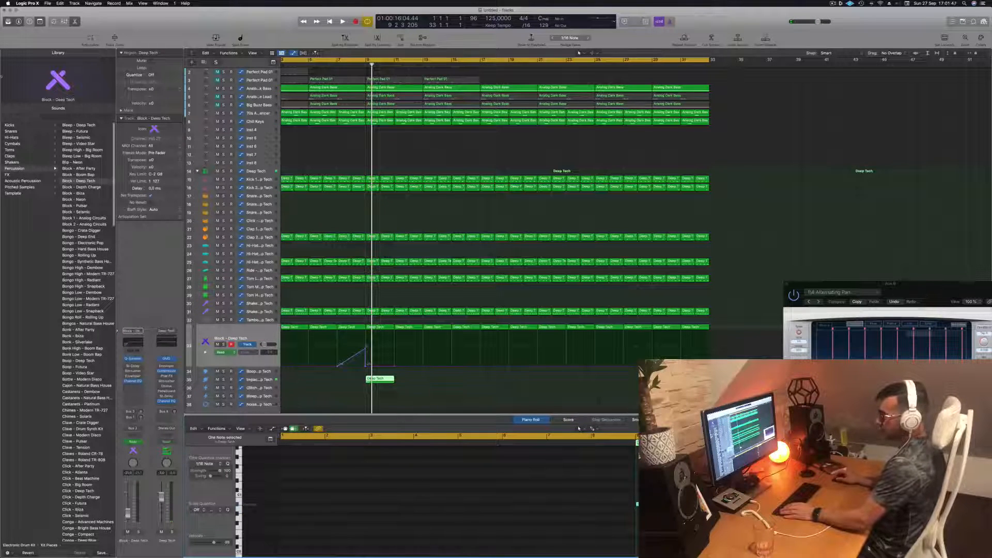
- Replace the Block track's sound with Crash - 808 Flex from the Cymbals and audition it in playback
{"action": "left_click", "coordinate": [13, 143]}
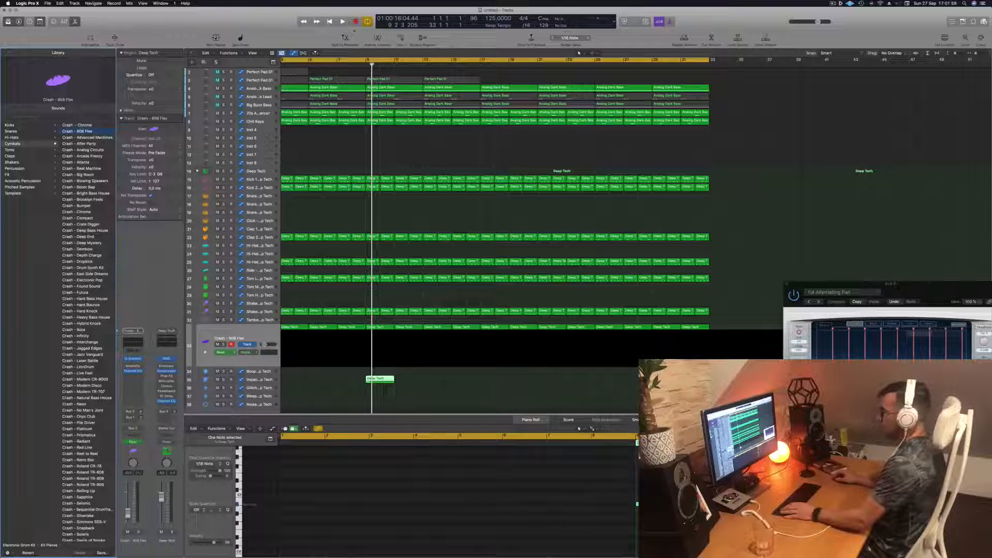
{"action": "key", "text": "space"}
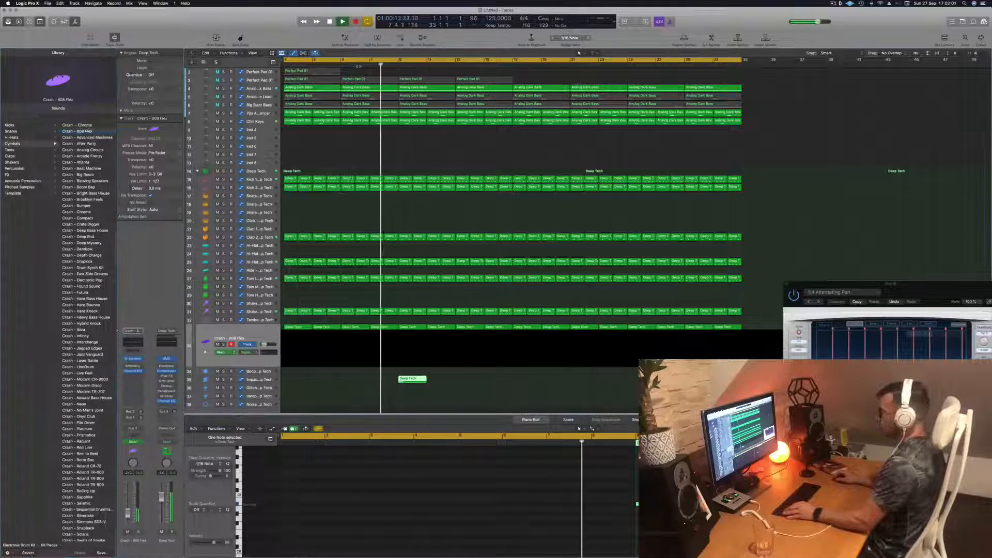
{"action": "key", "text": "super+Left"}
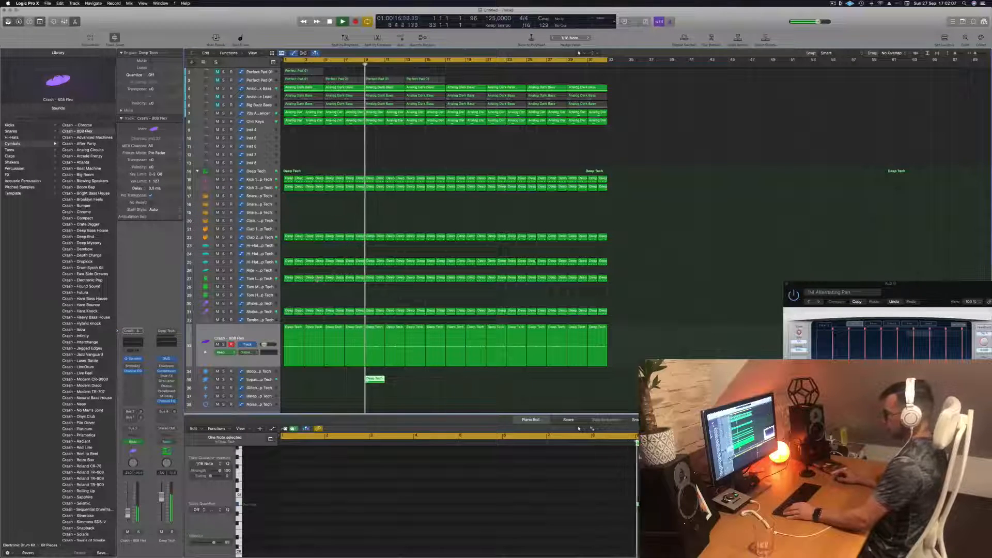
{"action": "key", "text": "space"}
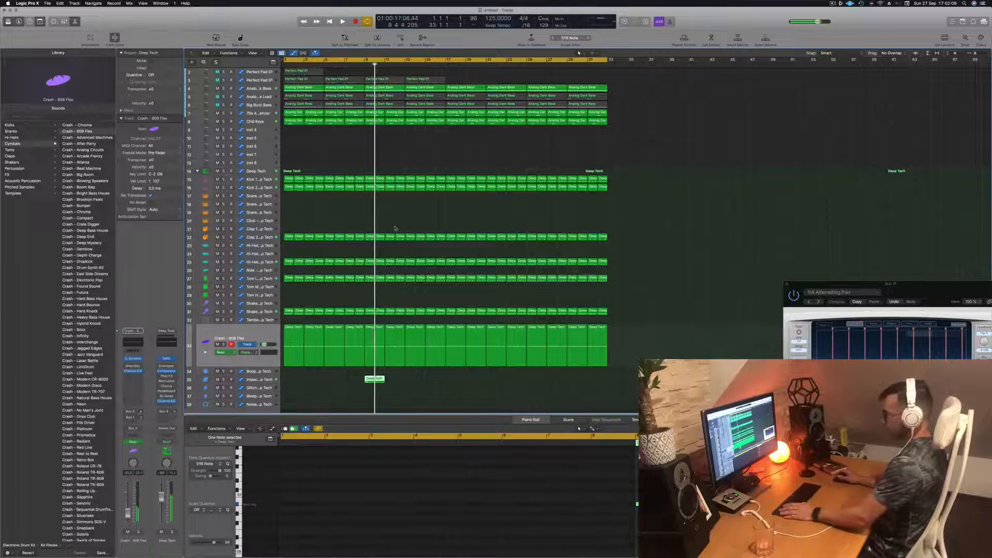
- Load the Crash - Chrome cymbal on the Block - Deep Tech track and audition it around bar 9
{"action": "left_click", "coordinate": [260, 336]}
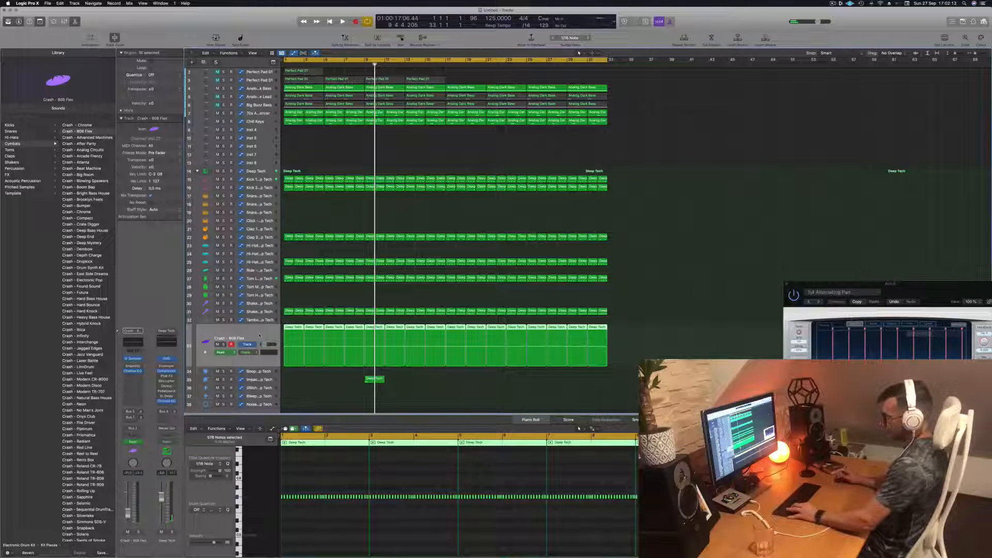
{"action": "key", "text": "space"}
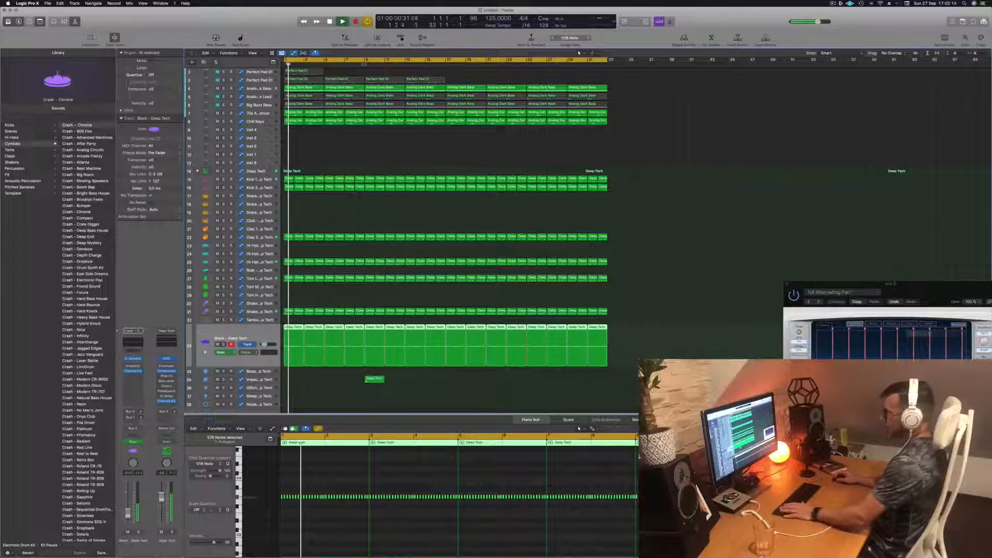
{"action": "key", "text": "space"}
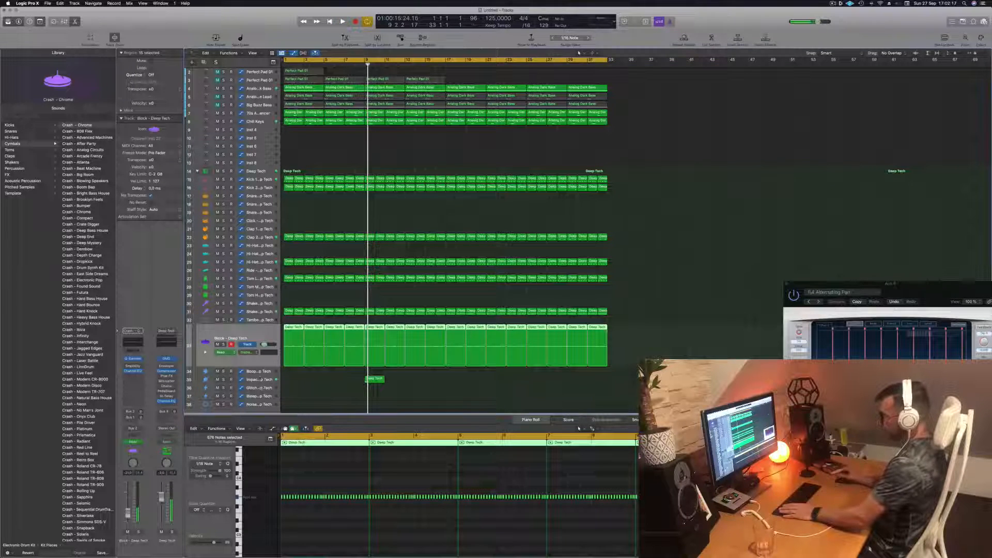
- Load Crash - 808 Flex on the Impact - Deep Tech track and play it back while inspecting its note at bar 9
{"action": "left_click", "coordinate": [260, 380]}
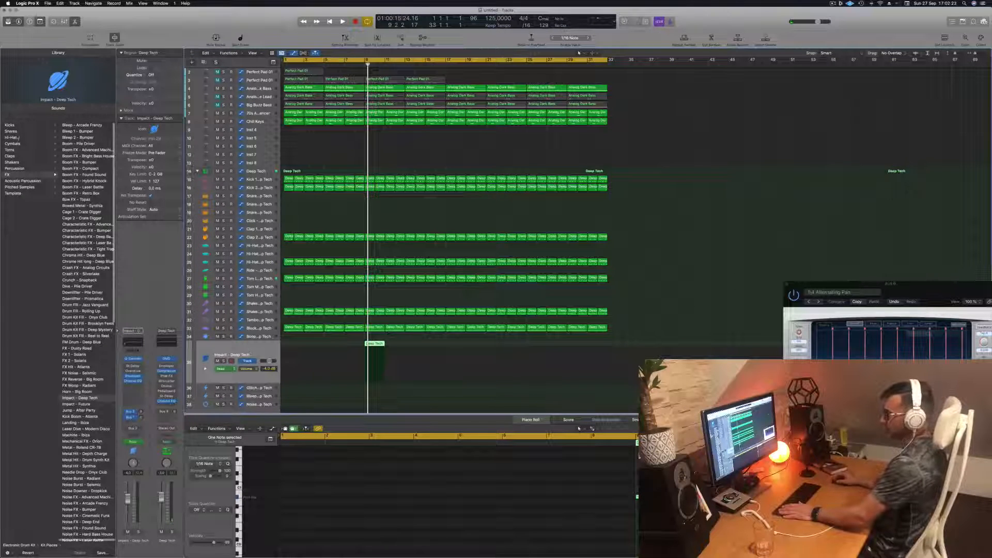
{"action": "left_click", "coordinate": [12, 144]}
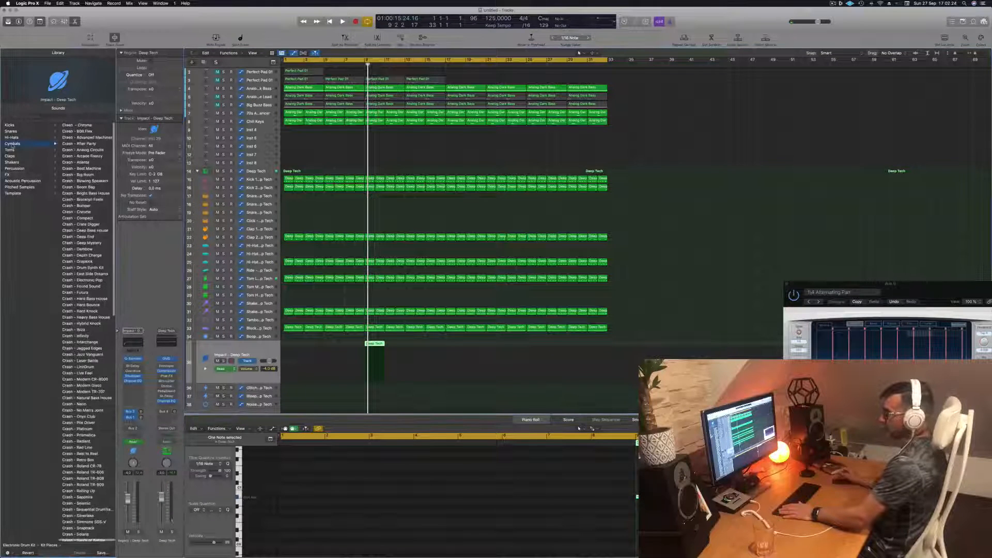
{"action": "left_click", "coordinate": [84, 131]}
{"action": "key", "text": "space"}
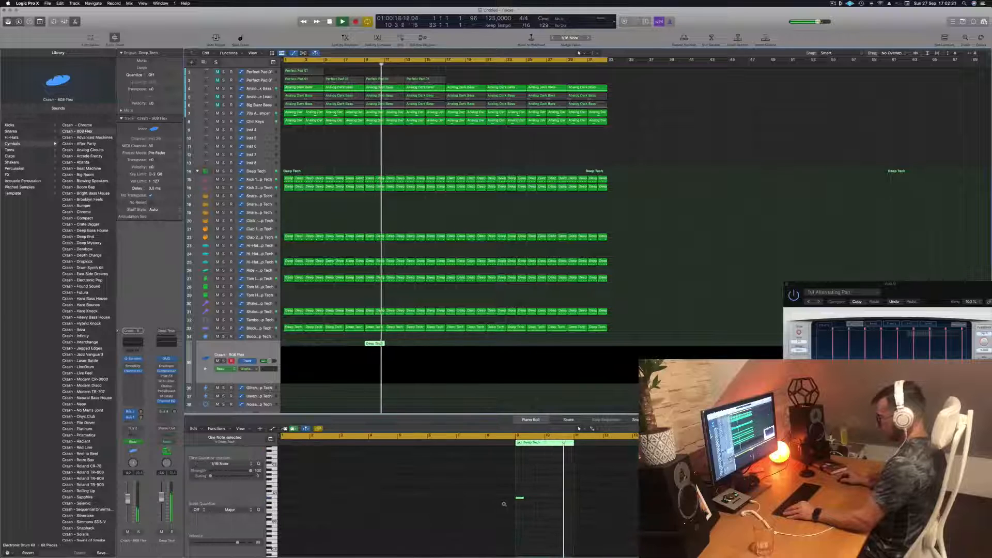
{"action": "left_click_drag", "start_coordinate": [505, 493], "coordinate": [543, 514]}
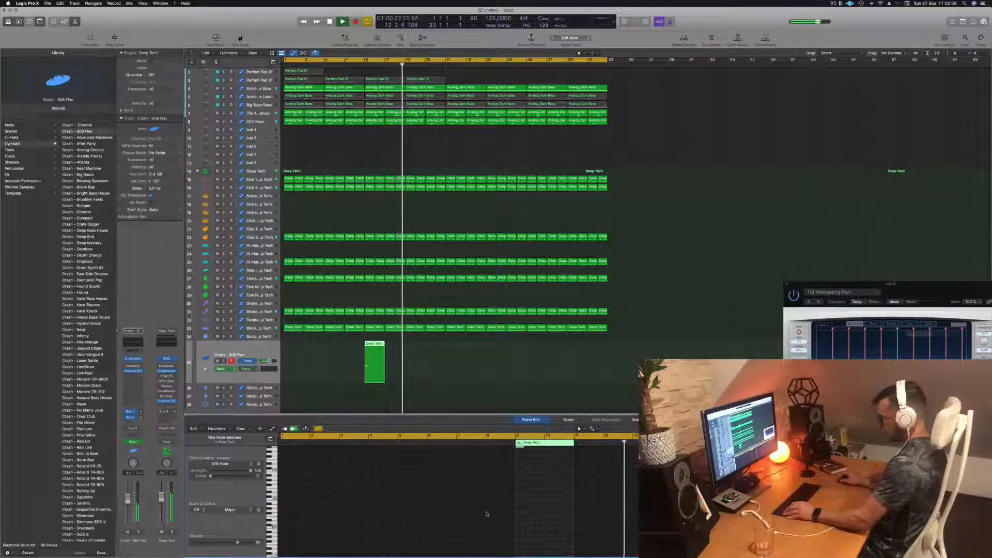
{"action": "scroll", "coordinate": [487, 516], "scroll_direction": "up", "scroll_amount": 5}
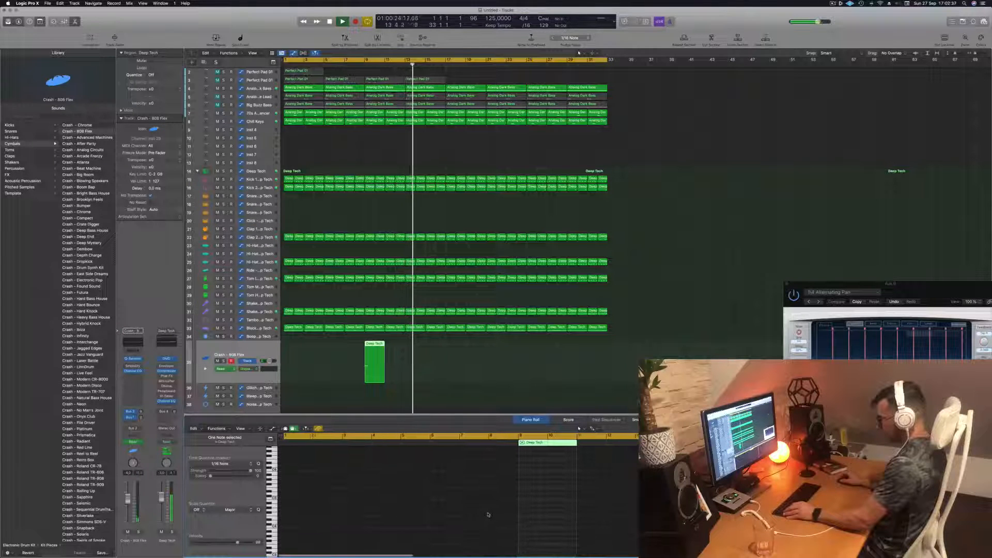
{"action": "scroll", "coordinate": [489, 514], "scroll_direction": "down", "scroll_amount": 6}
{"action": "scroll", "coordinate": [489, 515], "scroll_direction": "down", "scroll_amount": 2}
{"action": "scroll", "coordinate": [490, 515], "scroll_direction": "up", "scroll_amount": 5}
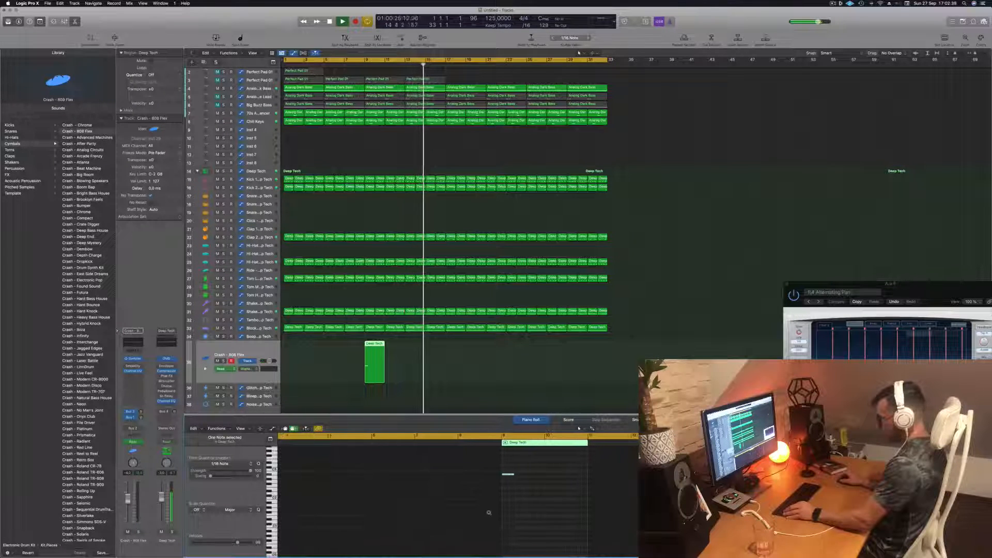
{"action": "scroll", "coordinate": [496, 514], "scroll_direction": "left", "scroll_amount": 3}
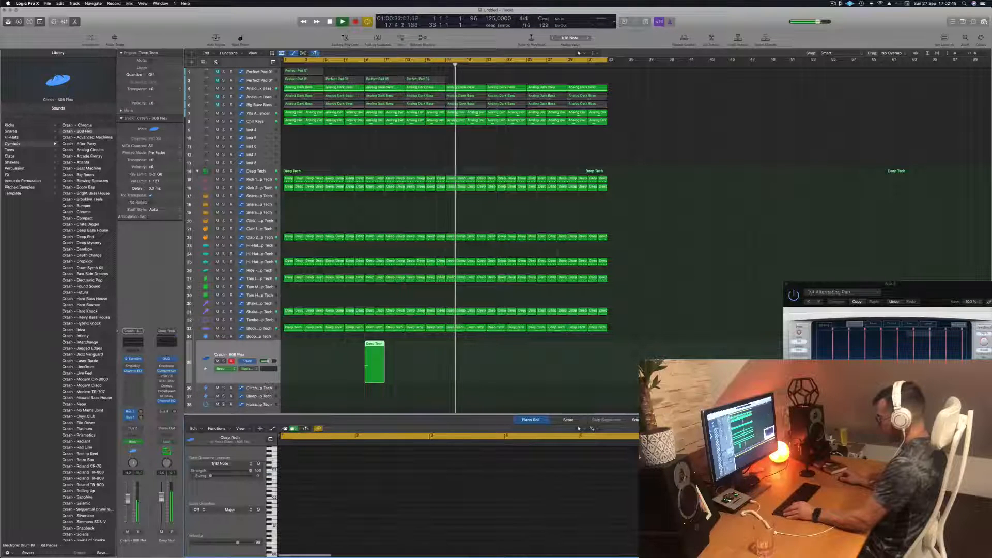
- Replay the arrangement from bar 5, select the Block track and toggle the automation view off and on again
{"action": "key", "text": "Return"}
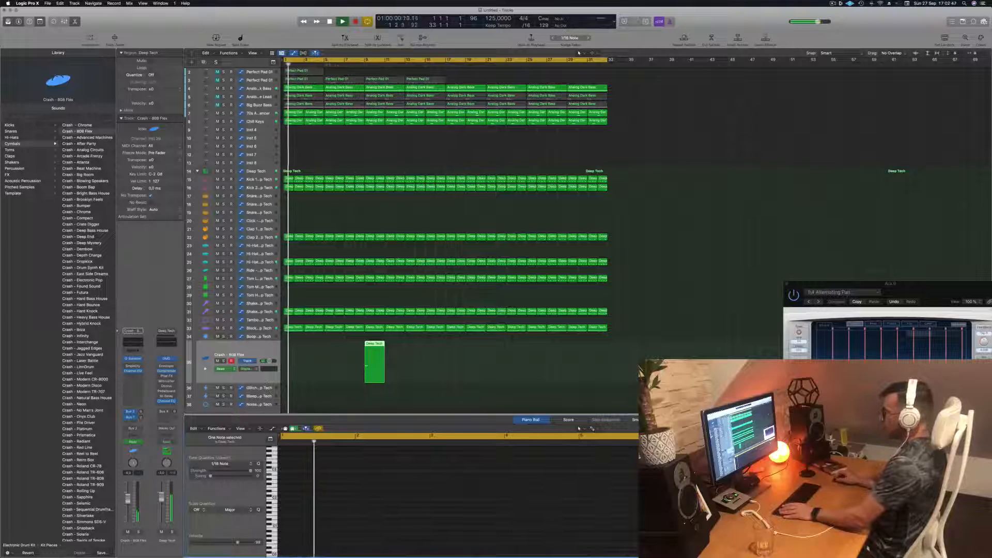
{"action": "left_click", "coordinate": [324, 63]}
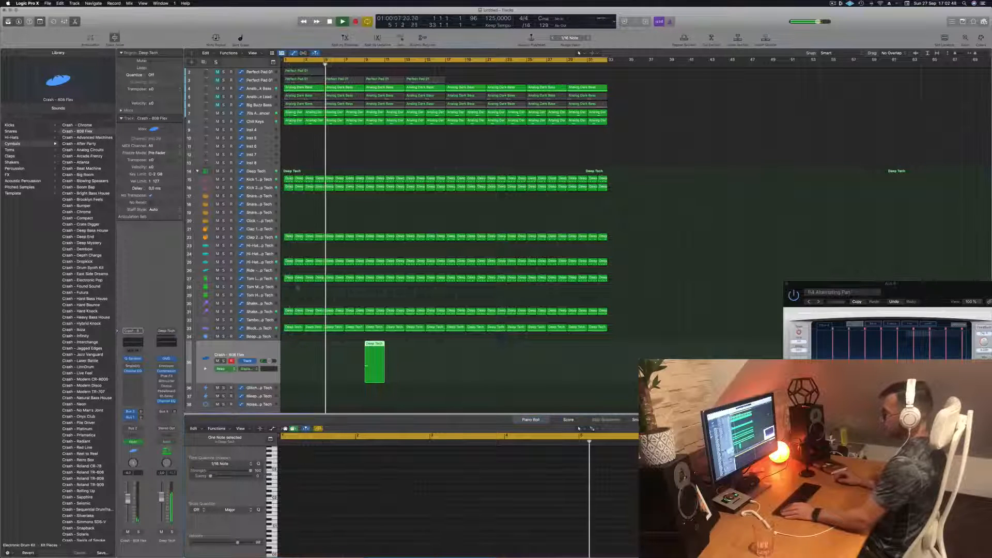
{"action": "left_click", "coordinate": [248, 329]}
{"action": "key", "text": "a"}
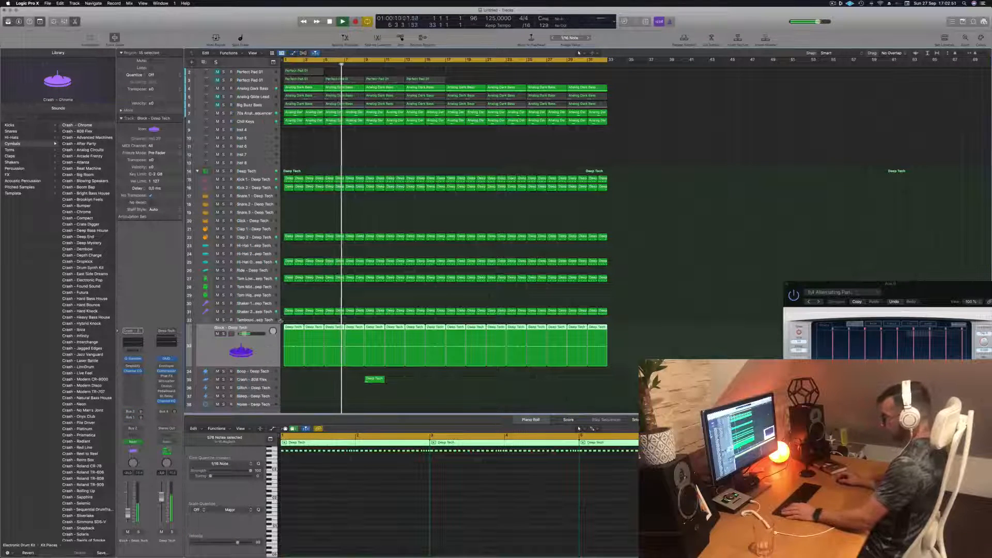
{"action": "key", "text": "a"}
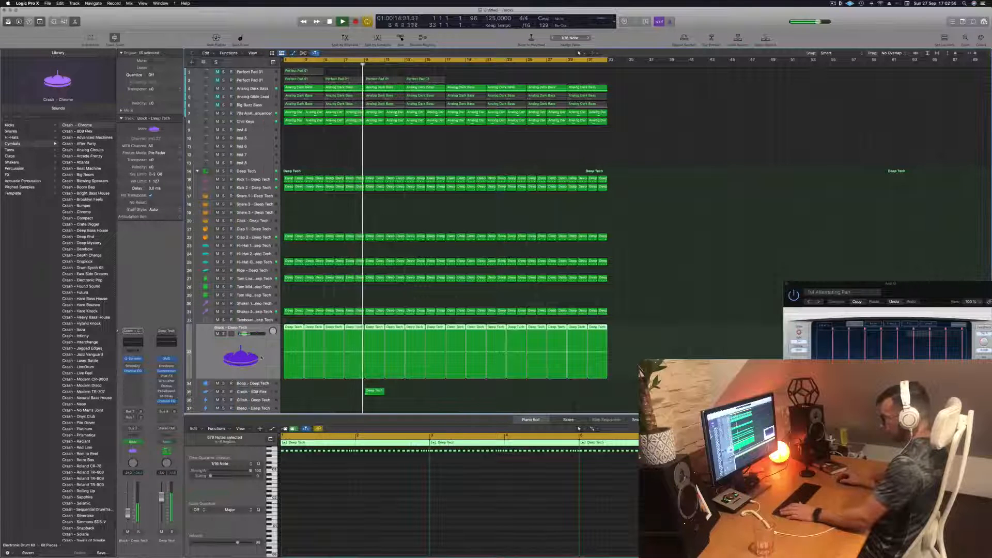
- Select the Crash - 808 Flex region, replay the passage leading into bar 9 and select the region's single note
{"action": "left_click", "coordinate": [375, 391]}
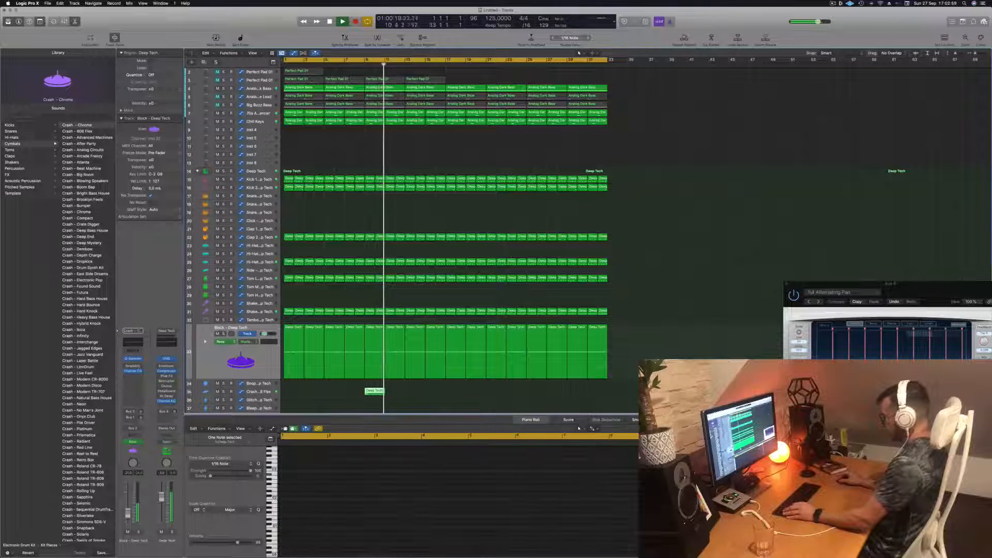
{"action": "left_click", "coordinate": [631, 481]}
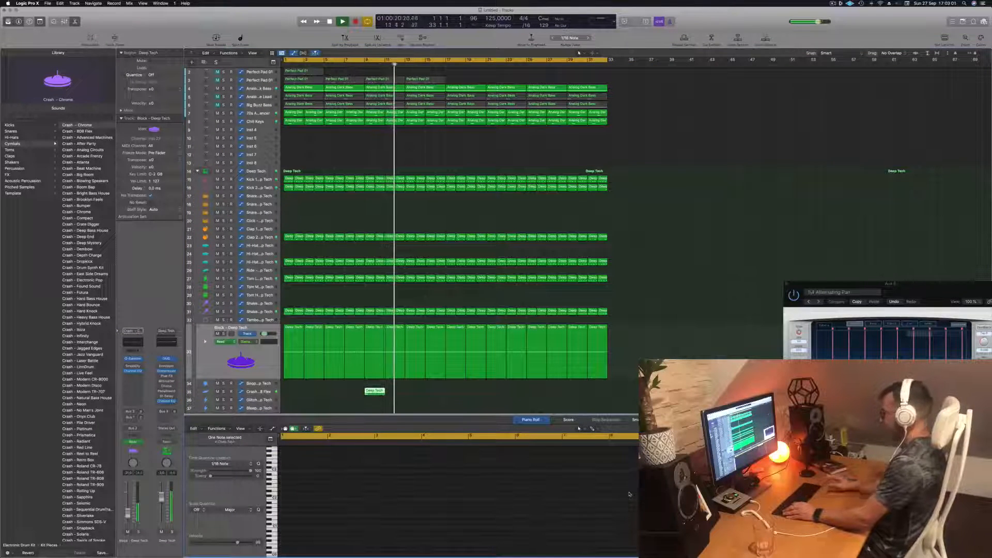
{"action": "key", "text": "Return"}
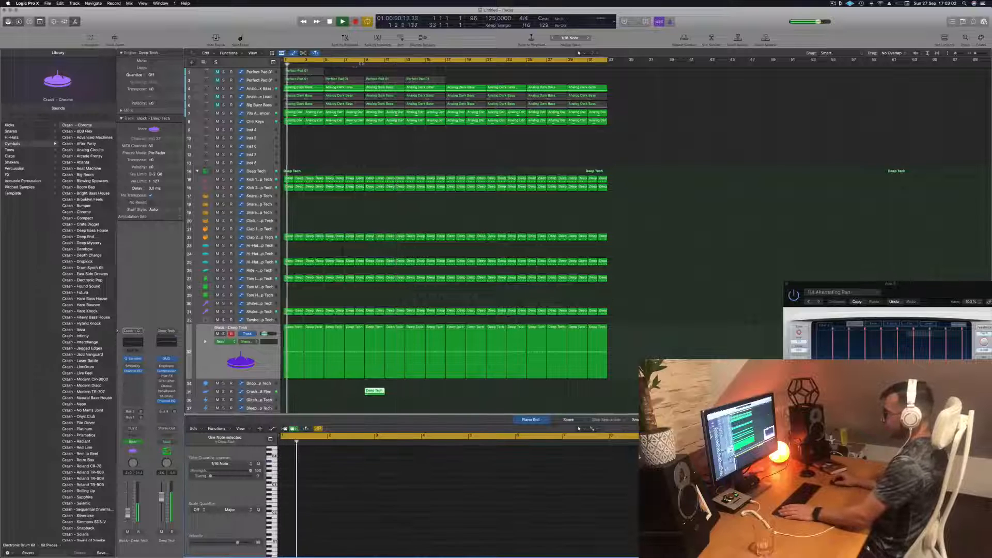
{"action": "left_click", "coordinate": [361, 62]}
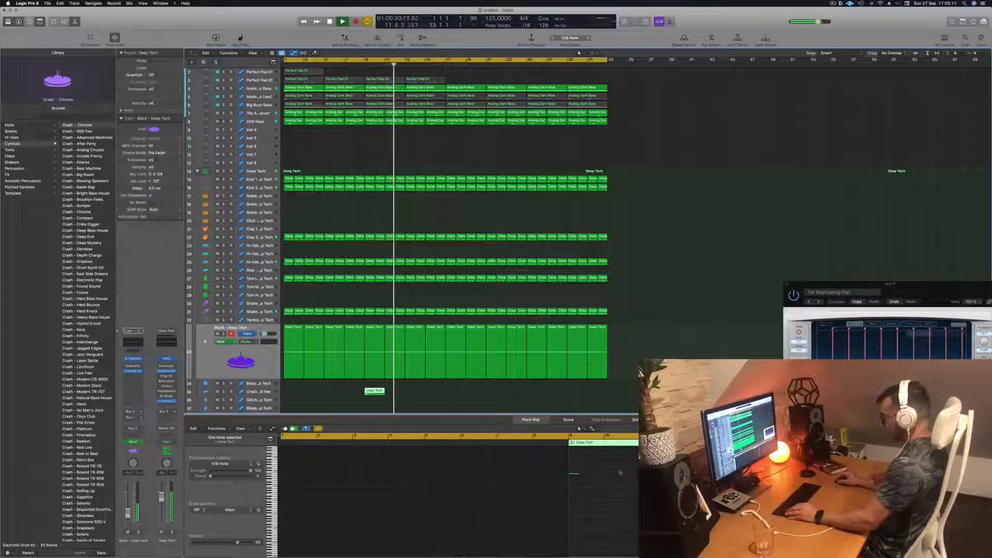
{"action": "left_click", "coordinate": [574, 474]}
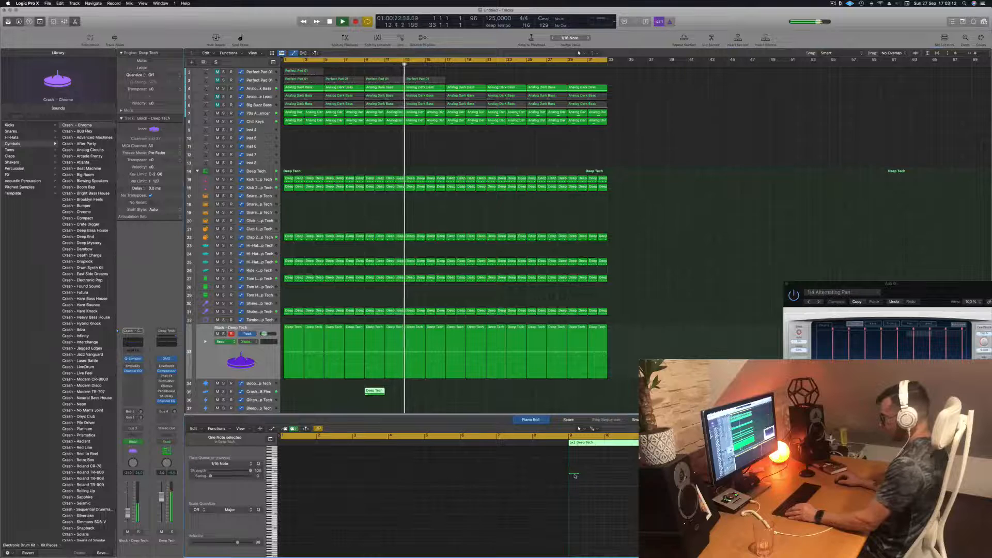
- Open the Event Float for the Crash - 808 Flex region and replay the passage from just before bar 8
{"action": "key", "text": "alt+e"}
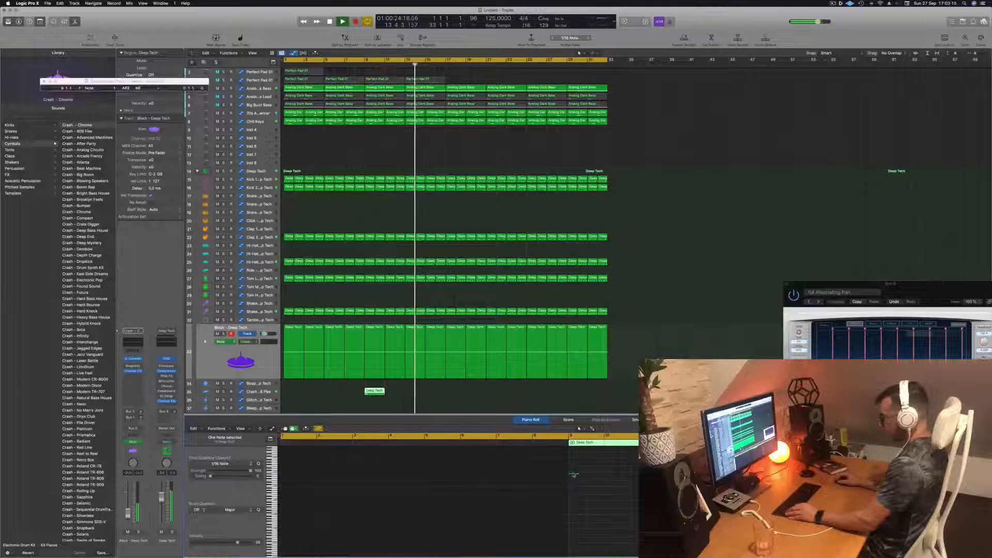
{"action": "left_click", "coordinate": [369, 391]}
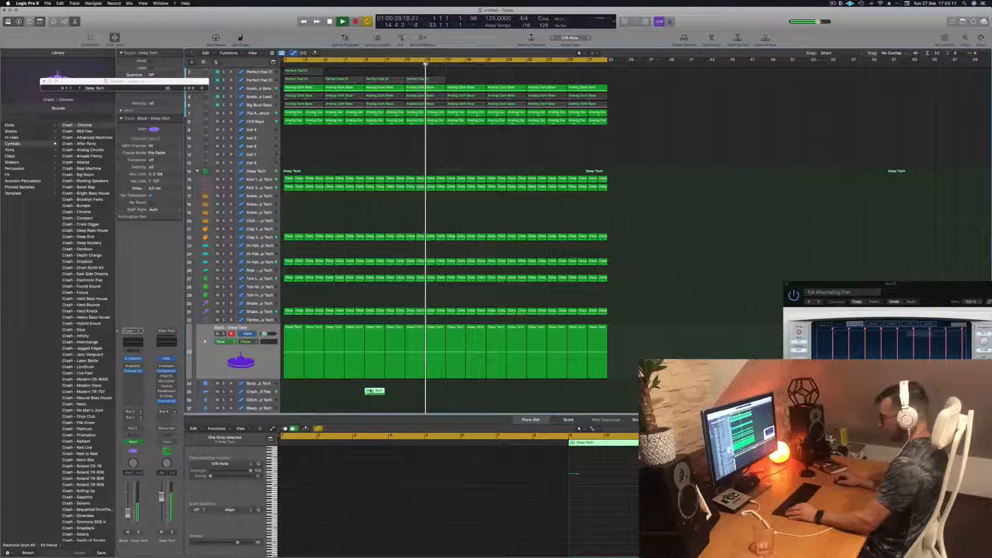
{"action": "left_click", "coordinate": [360, 67]}
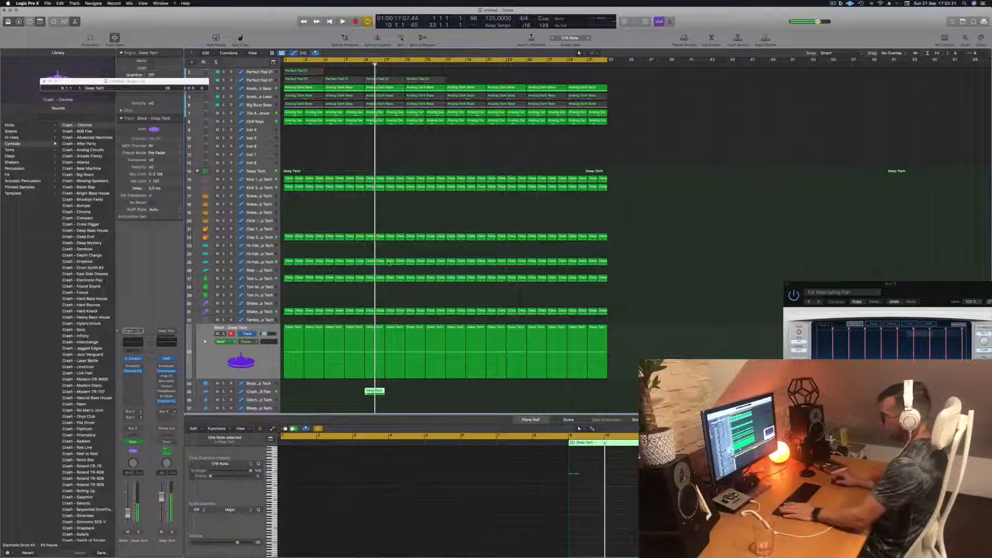
{"action": "key", "text": "Return"}
{"action": "left_click", "coordinate": [353, 65]}
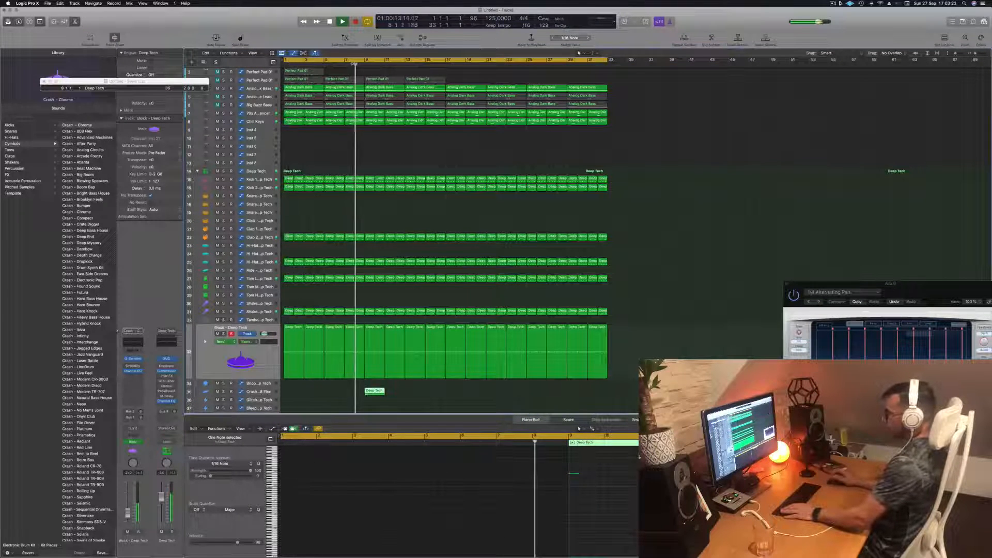
- Unfold the Block track's automation lane and move the pitch ramp's peak slightly earlier, just before bar 9
{"action": "key", "text": "super+a"}
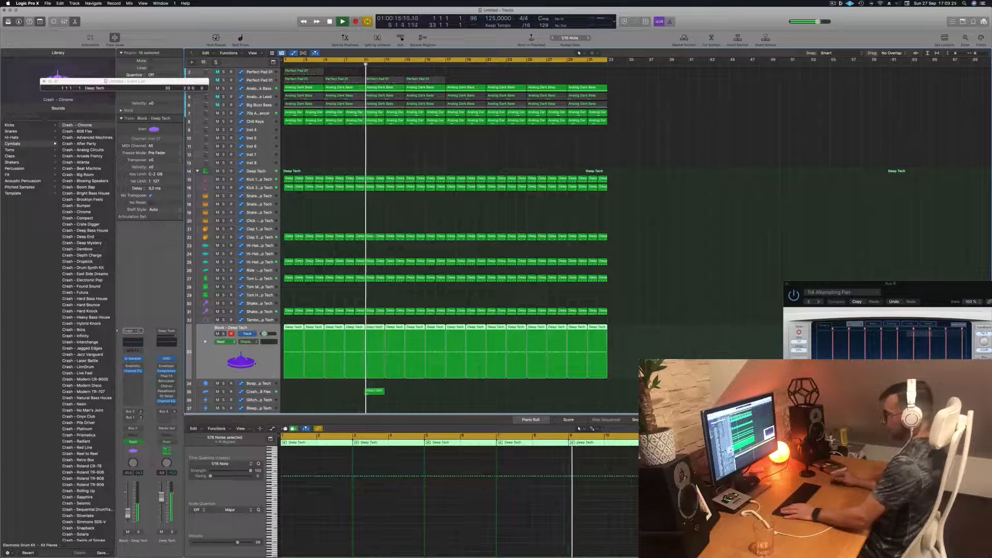
{"action": "left_click", "coordinate": [205, 341]}
{"action": "scroll", "coordinate": [381, 381], "scroll_direction": "down", "scroll_amount": 3}
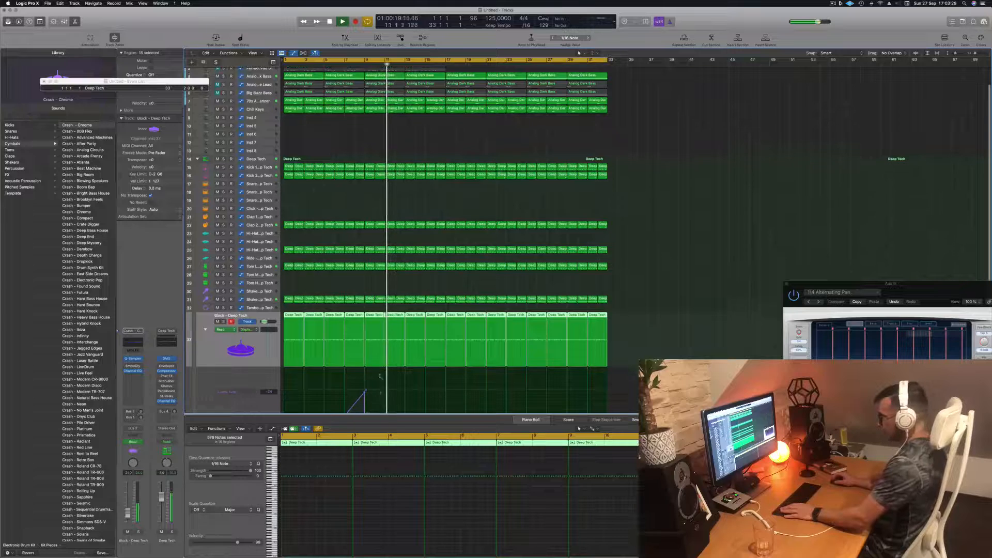
{"action": "left_click_drag", "start_coordinate": [364, 376], "coordinate": [363, 375]}
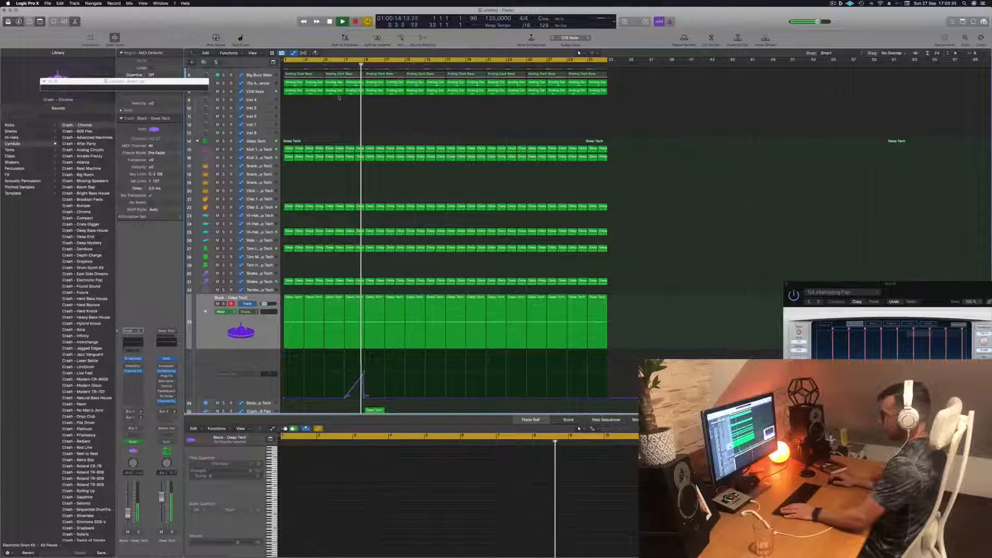
{"action": "scroll", "coordinate": [376, 340], "scroll_direction": "down", "scroll_amount": 2}
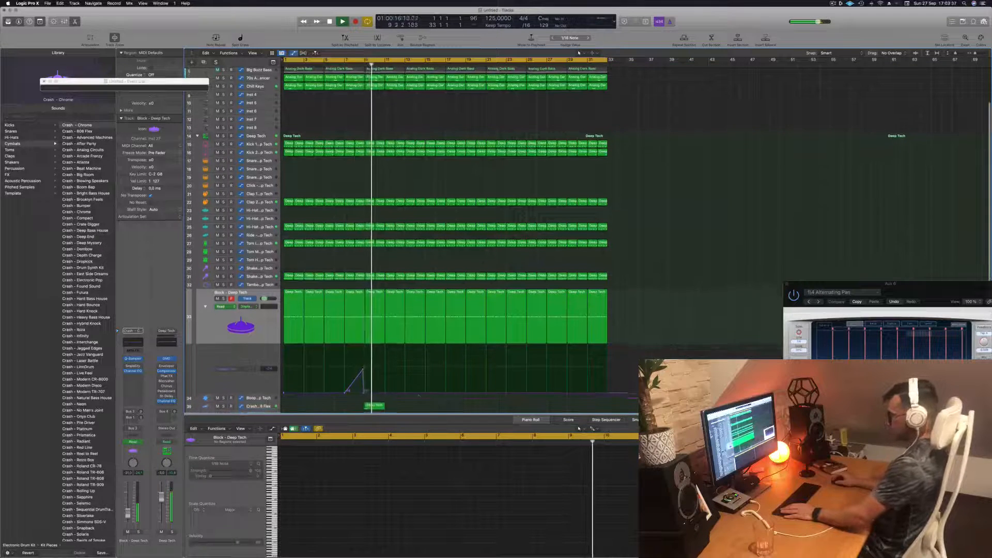
- Select the Crash - 808 Flex region and unfold its track's automation lane, leaving the automation mode on Read
{"action": "left_click", "coordinate": [375, 390]}
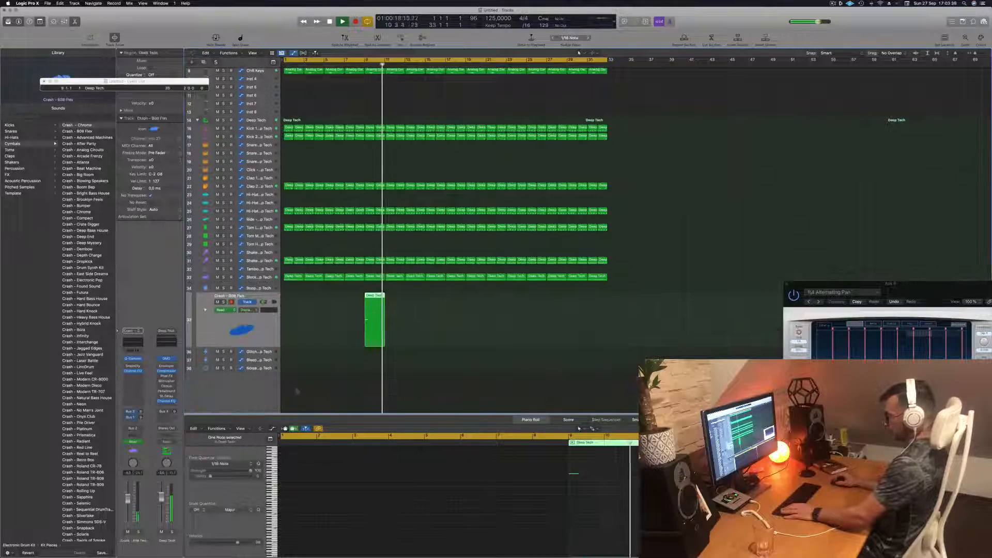
{"action": "left_click", "coordinate": [228, 310]}
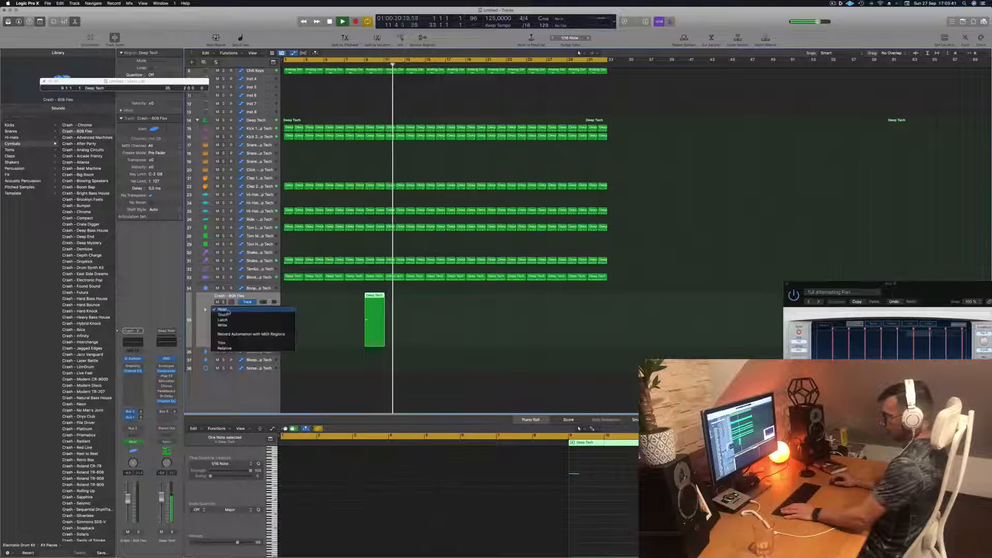
{"action": "left_click", "coordinate": [207, 329]}
{"action": "scroll", "coordinate": [204, 325], "scroll_direction": "up", "scroll_amount": 1}
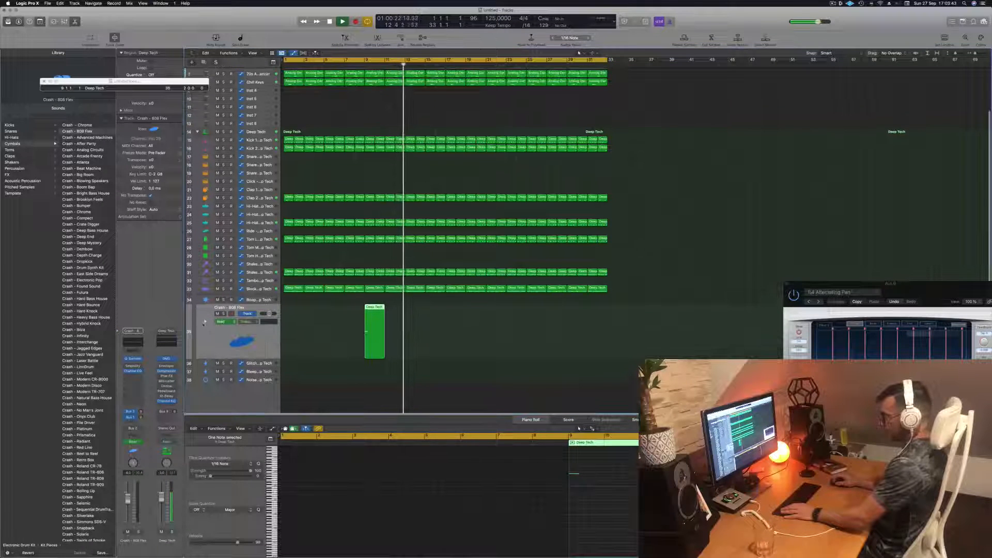
{"action": "left_click", "coordinate": [205, 322]}
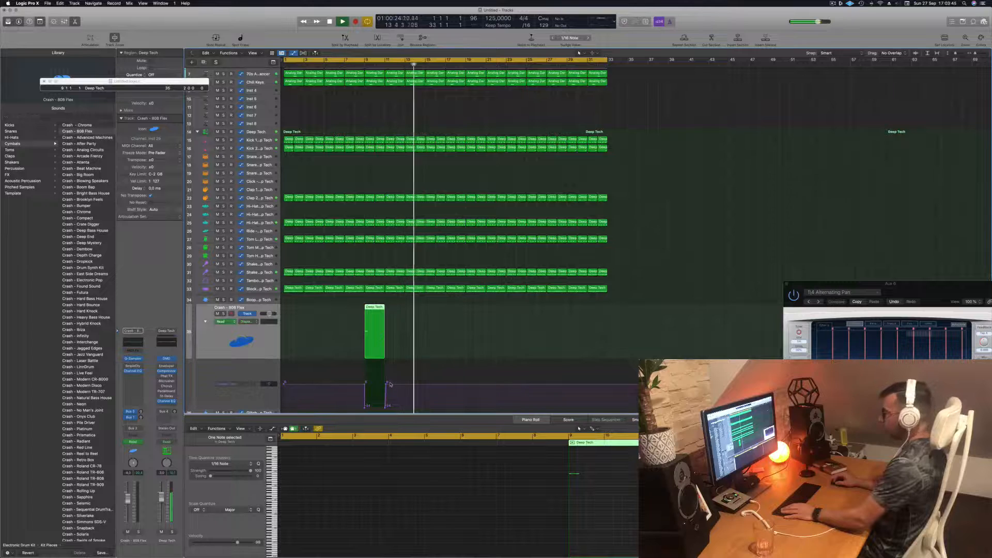
- Remove the automation dip around the Crash - 808 Flex region and replay the passage leading into bar 9
{"action": "left_click_drag", "start_coordinate": [387, 384], "coordinate": [362, 385]}
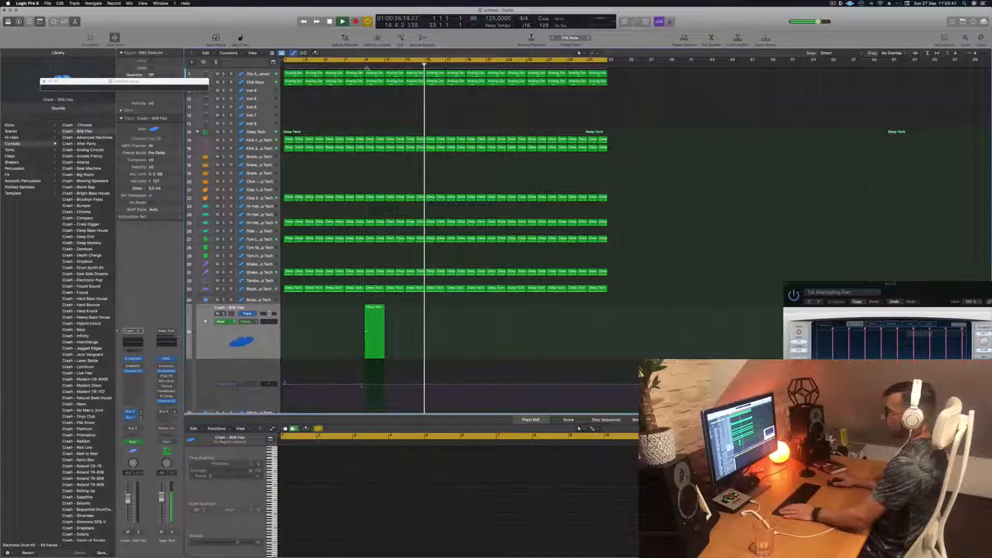
{"action": "left_click", "coordinate": [350, 64]}
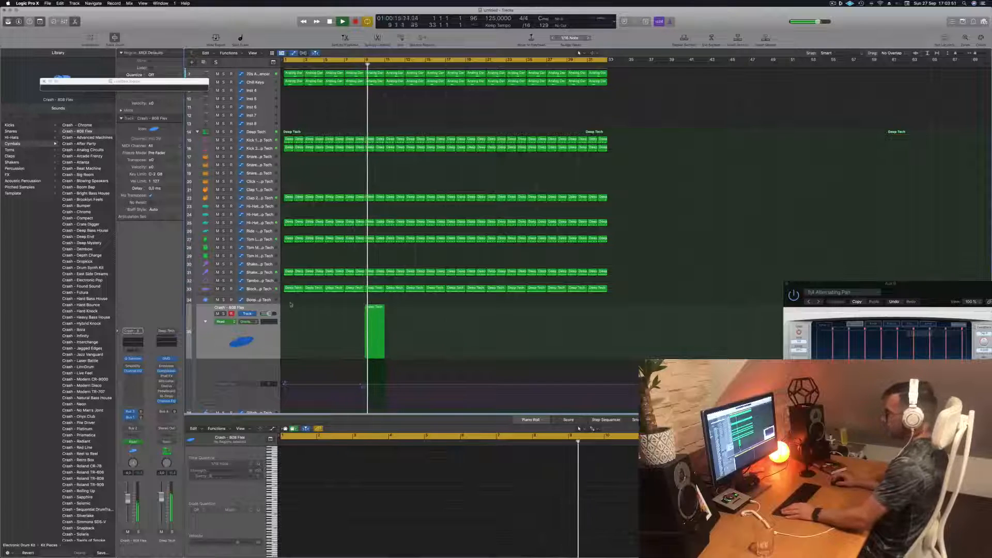
{"action": "key", "text": "super+Up"}
{"action": "key", "text": "super+Up"}
{"action": "key", "text": "super+Up"}
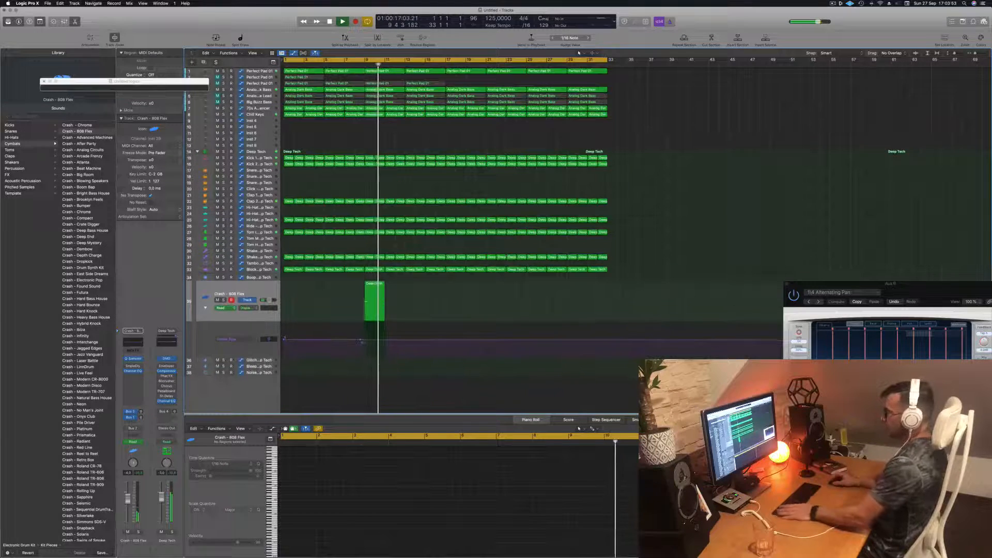
- Delete the first two regions on the third Perfect Pad 01 track, leaving those from bar 9, and unmute the track
{"action": "key", "text": "Return"}
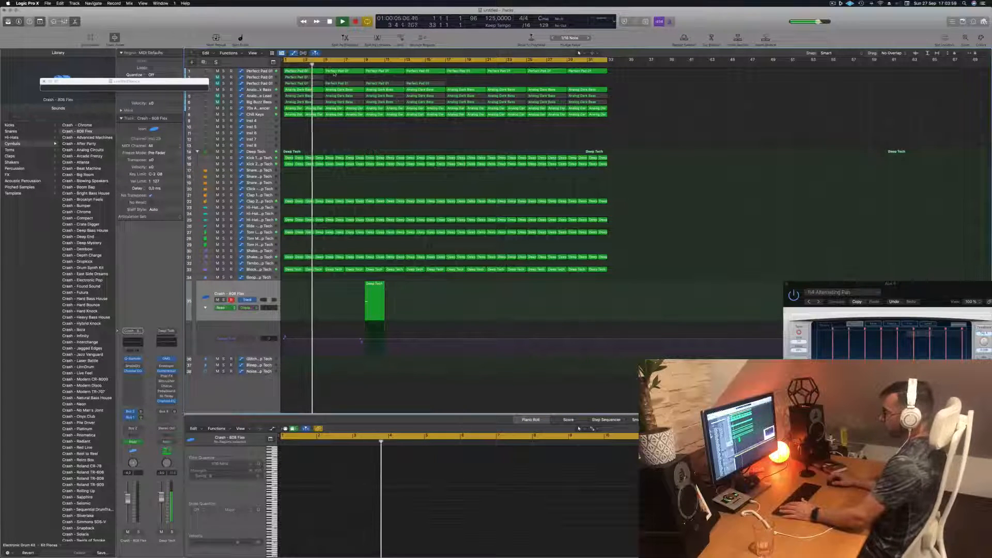
{"action": "left_click", "coordinate": [239, 84]}
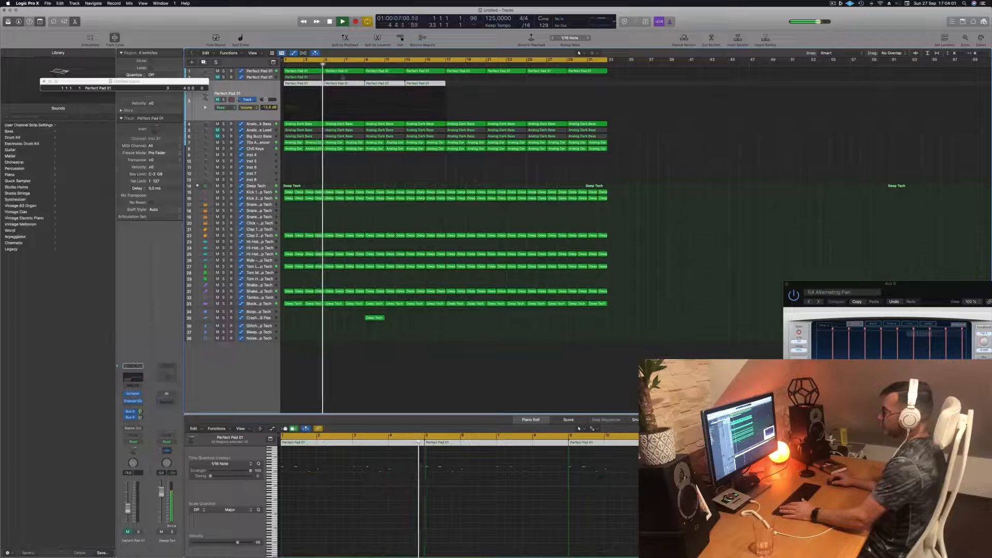
{"action": "left_click", "coordinate": [313, 84]}
{"action": "key", "text": "Delete"}
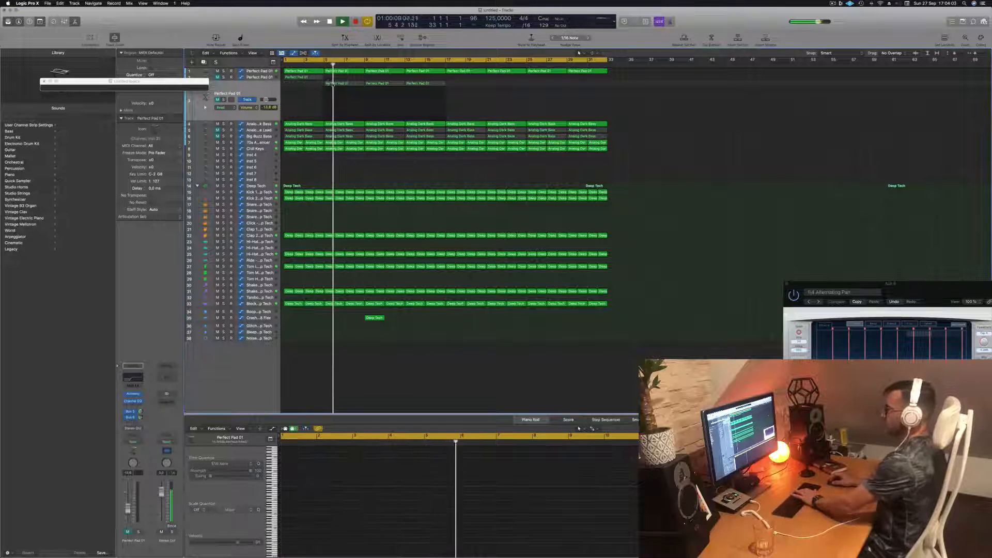
{"action": "left_click", "coordinate": [342, 84]}
{"action": "key", "text": "Delete"}
{"action": "left_click", "coordinate": [217, 99]}
{"action": "left_click", "coordinate": [235, 92]}
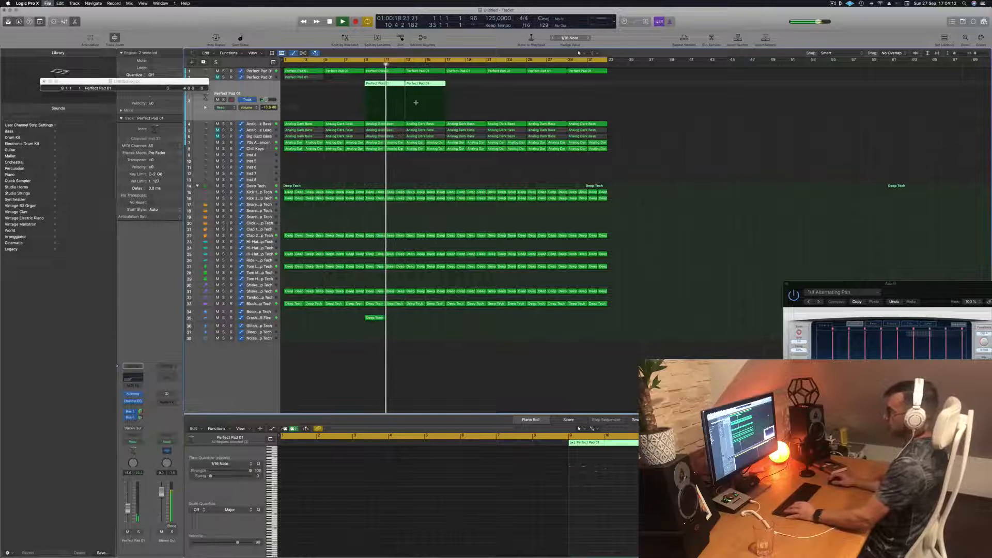
- Save the project as a package named EP140 Guys in the Logic folder and clear the region selection
{"action": "key", "text": "super+s"}
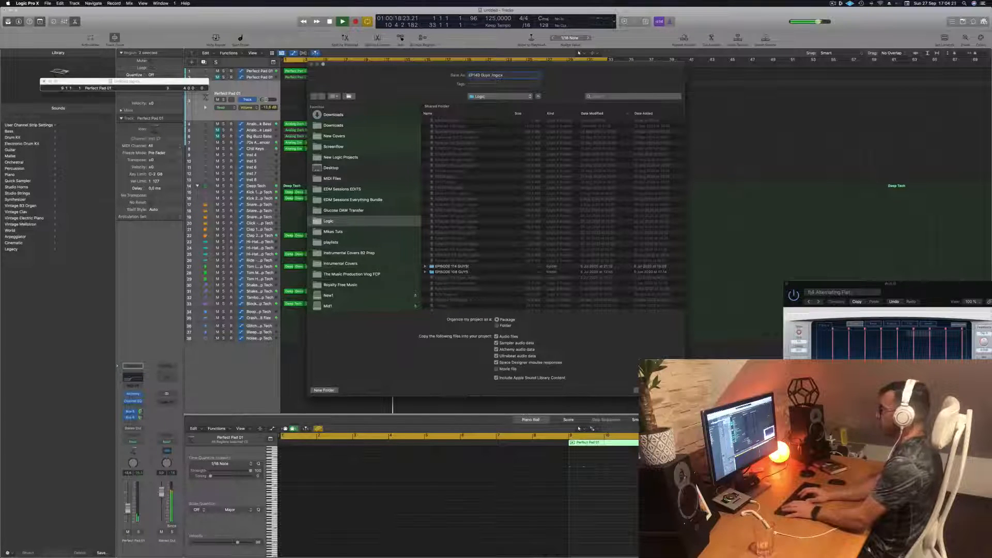
{"action": "key", "text": "Return"}
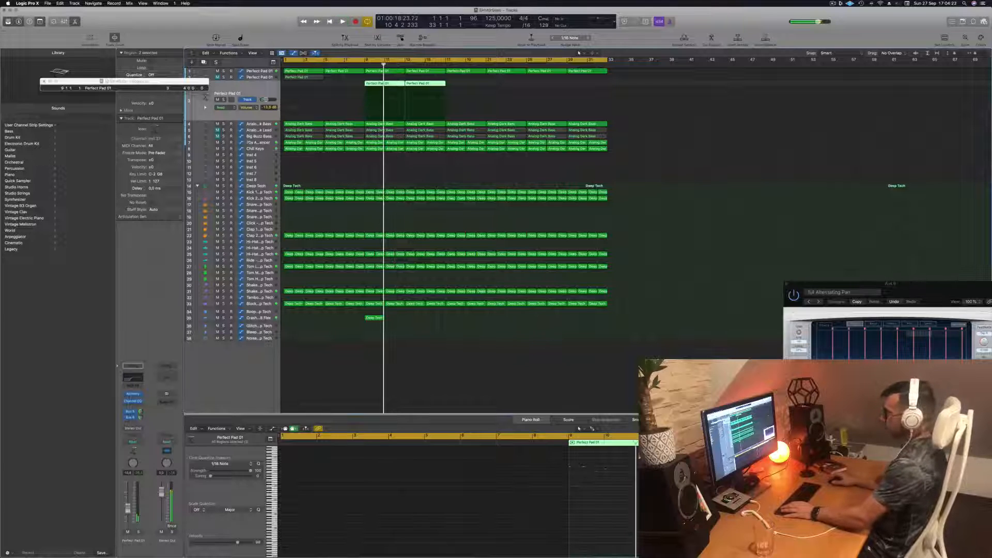
{"action": "left_click", "coordinate": [629, 93]}
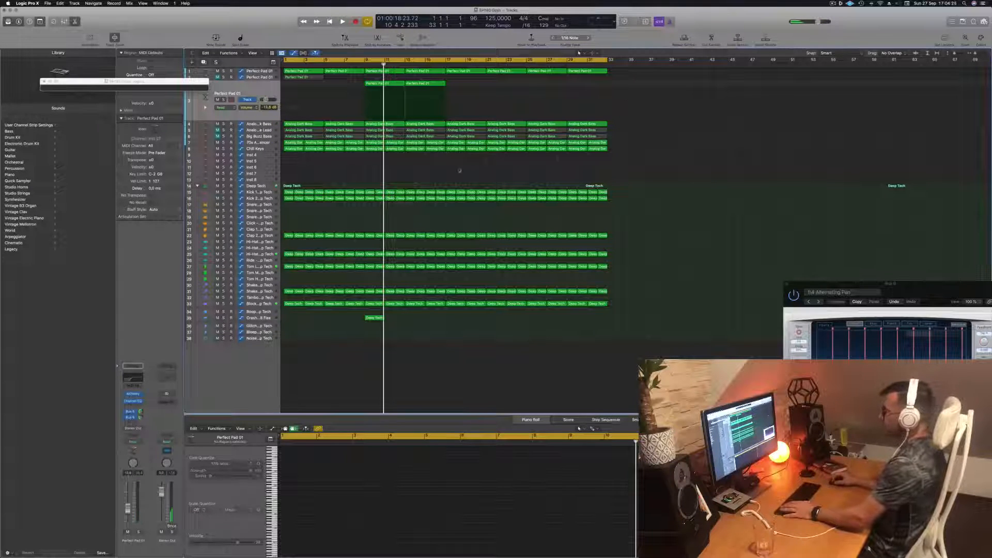
- Play the arrangement from the start and check the Crash - 808 Flex region
{"action": "key", "text": "Return"}
{"action": "key", "text": "space"}
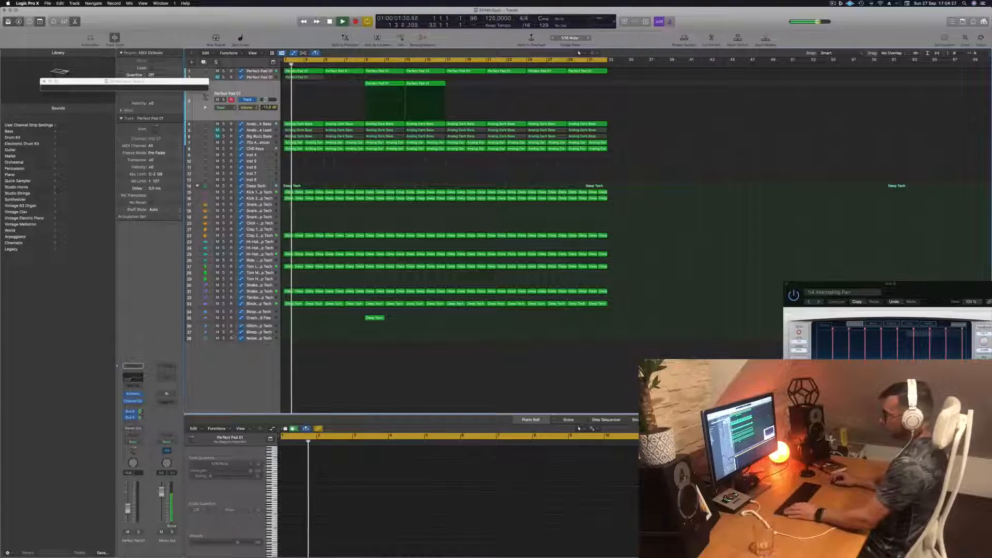
{"action": "left_click", "coordinate": [369, 317]}
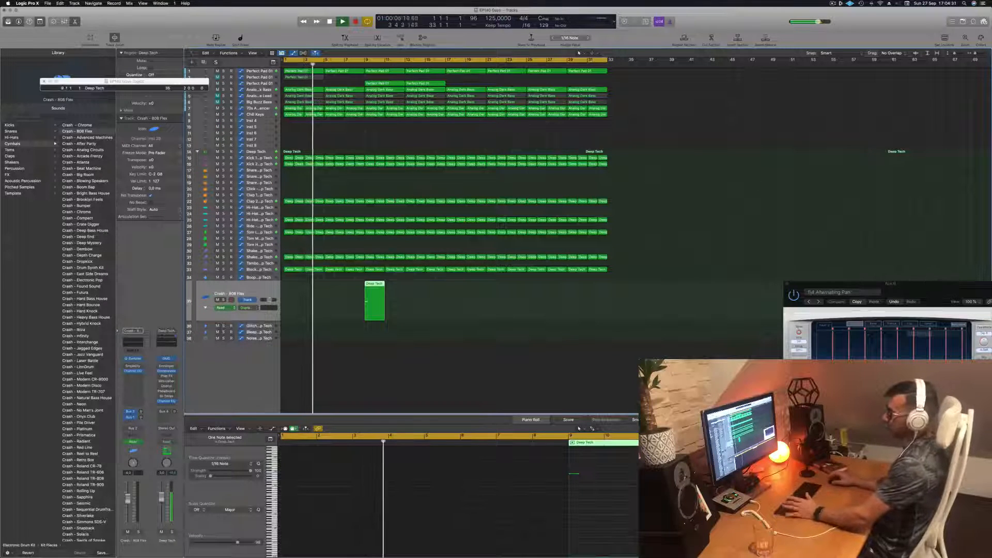
{"action": "left_click", "coordinate": [315, 175]}
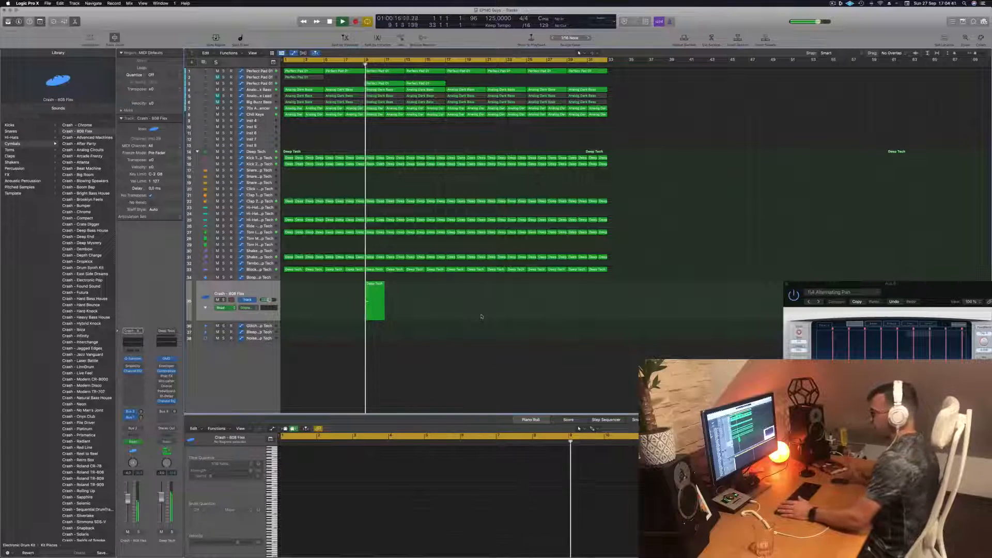
- Unfold the Block - Deep Tech track's automation and move the pitch ramp's peak and drop back to bar 9
{"action": "key", "text": "super+Right"}
{"action": "key", "text": "super+Right"}
{"action": "key", "text": "super+Right"}
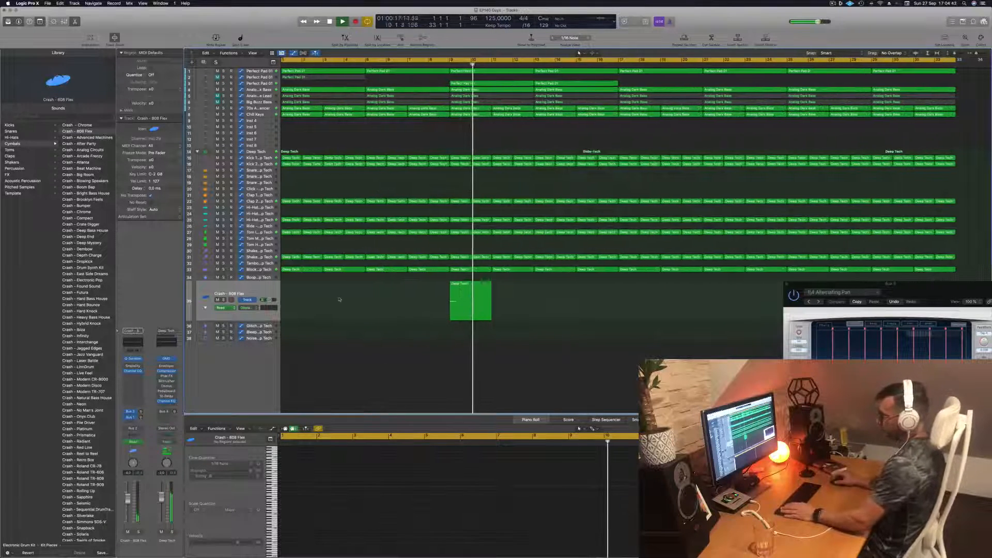
{"action": "left_click", "coordinate": [257, 269]}
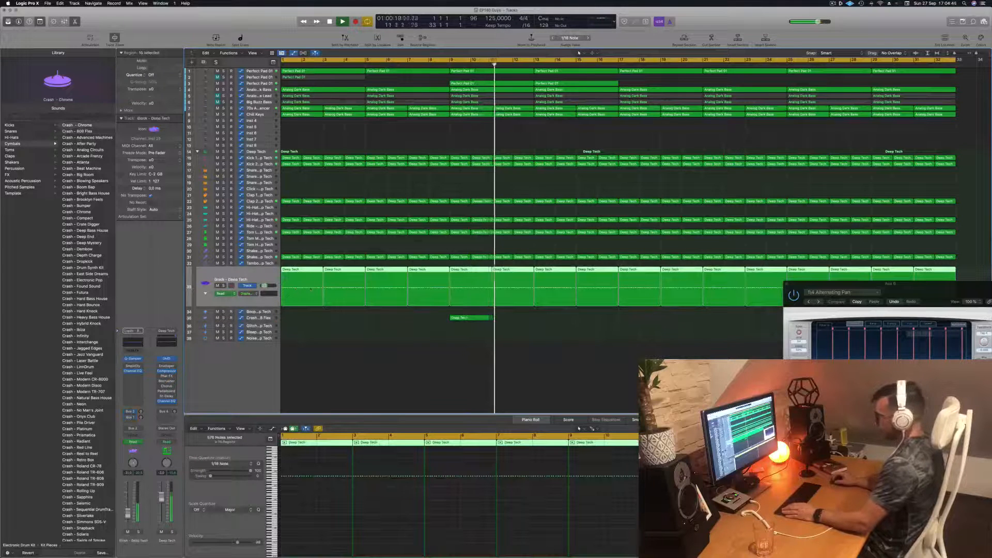
{"action": "left_click", "coordinate": [205, 294]}
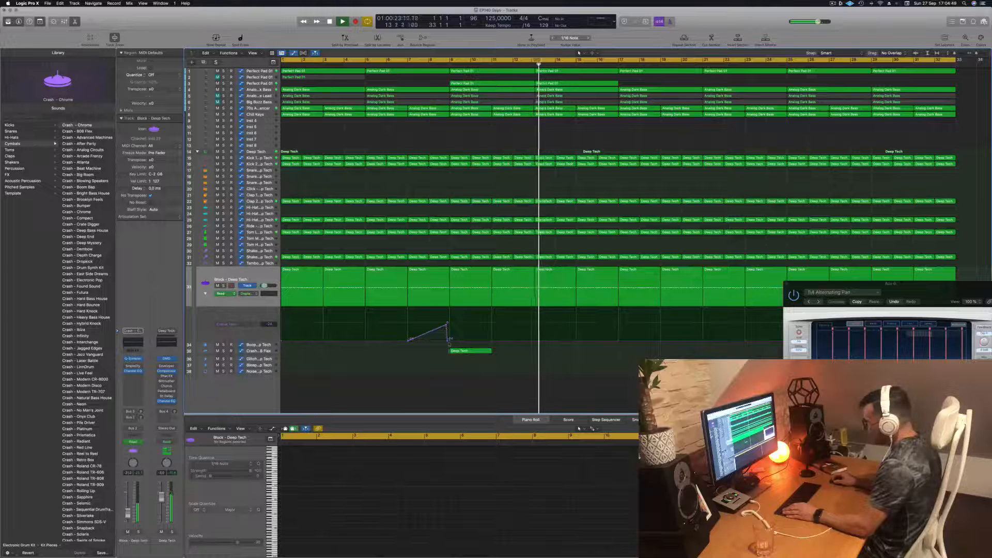
{"action": "left_click_drag", "start_coordinate": [448, 341], "coordinate": [450, 342]}
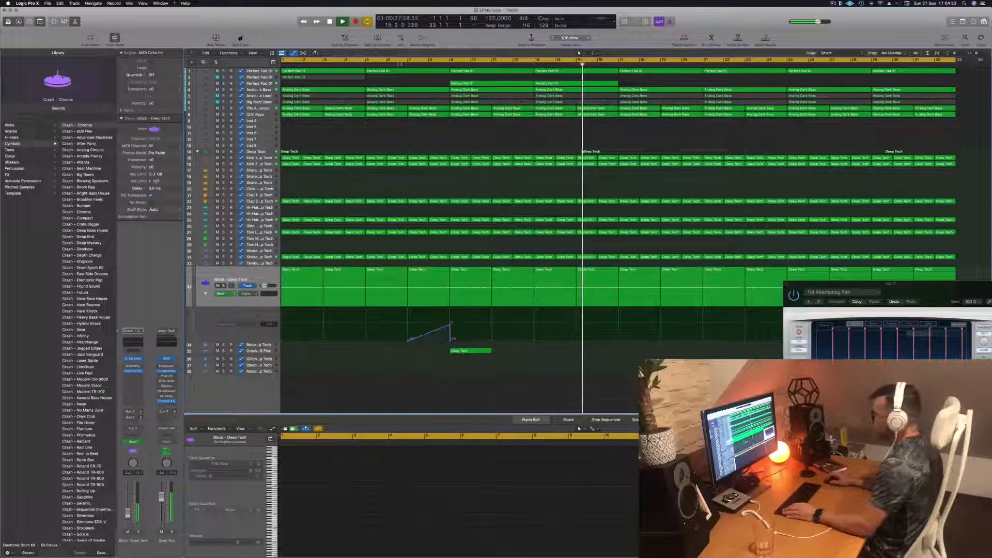
- Replay the passage from just before bar 7 to hear the pitch ramp lead into the crash
{"action": "left_click", "coordinate": [404, 64]}
{"action": "scroll", "coordinate": [476, 344], "scroll_direction": "down", "scroll_amount": 8}
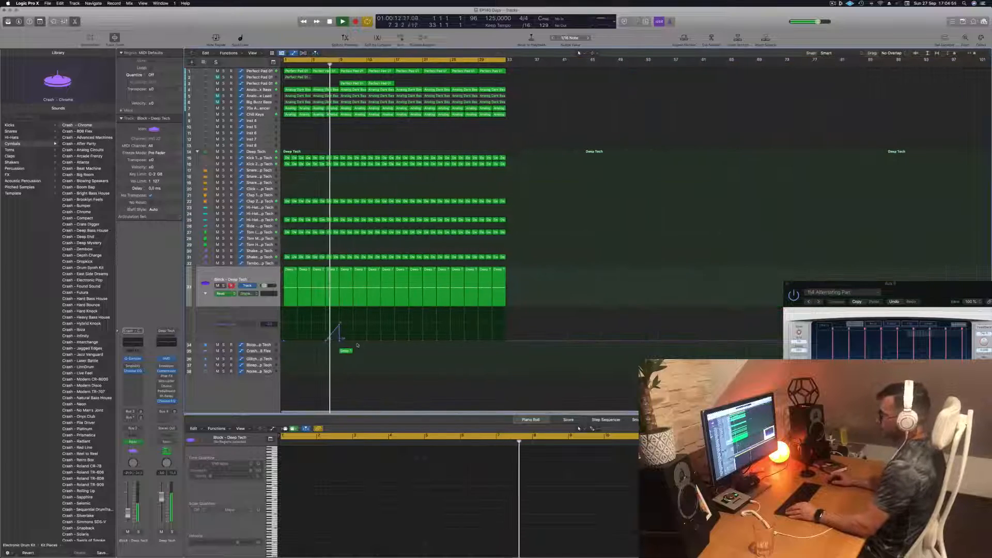
{"action": "scroll", "coordinate": [398, 352], "scroll_direction": "up", "scroll_amount": 4}
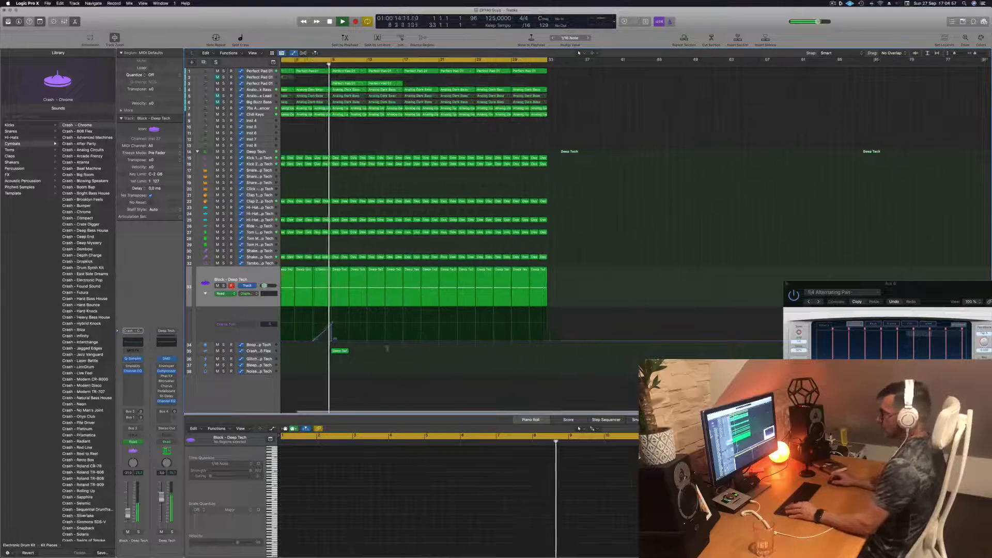
{"action": "scroll", "coordinate": [403, 357], "scroll_direction": "up", "scroll_amount": 2}
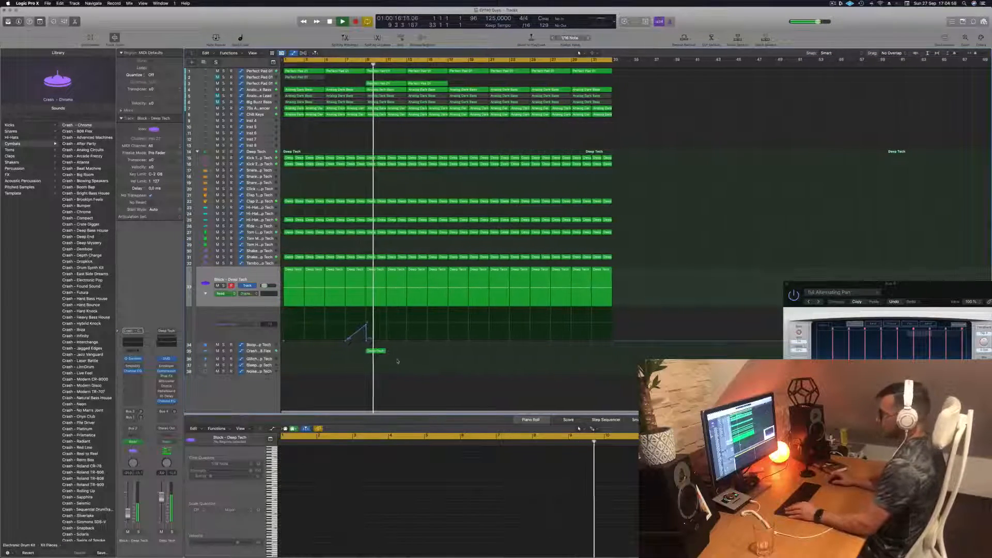
{"action": "scroll", "coordinate": [386, 362], "scroll_direction": "down", "scroll_amount": 1}
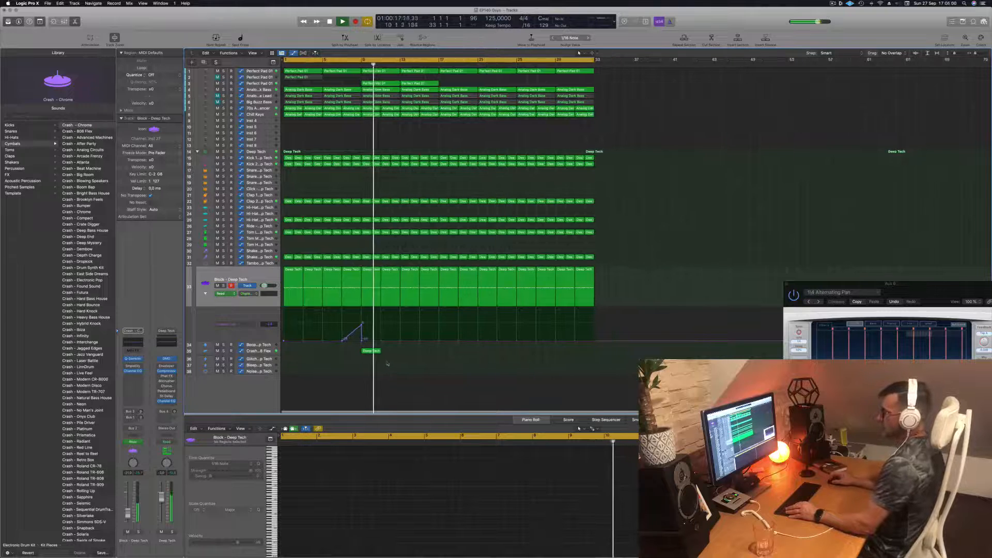
- Check the third Perfect Pad 01 track in the mix and audition the Chill Keys track in solo from the start
{"action": "left_click", "coordinate": [261, 84]}
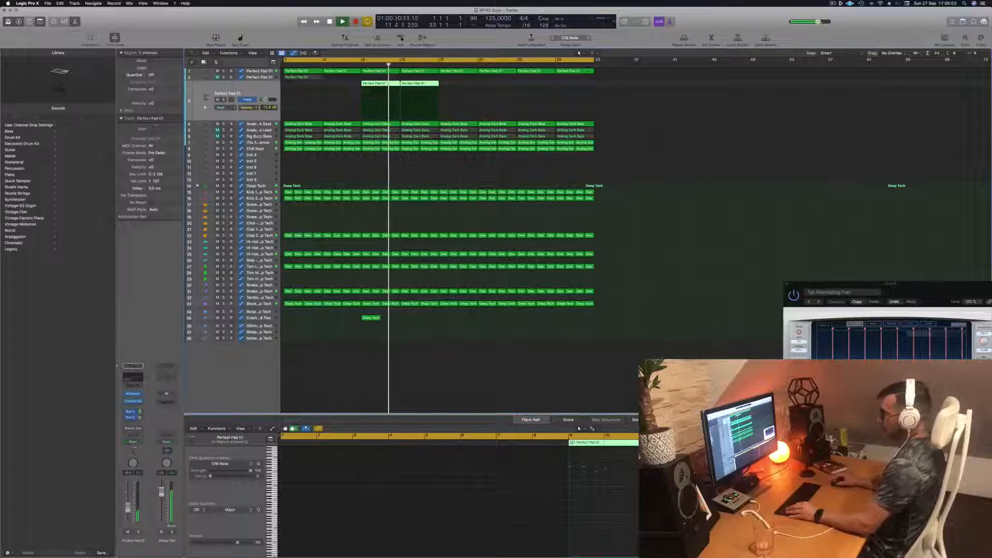
{"action": "left_click", "coordinate": [476, 171]}
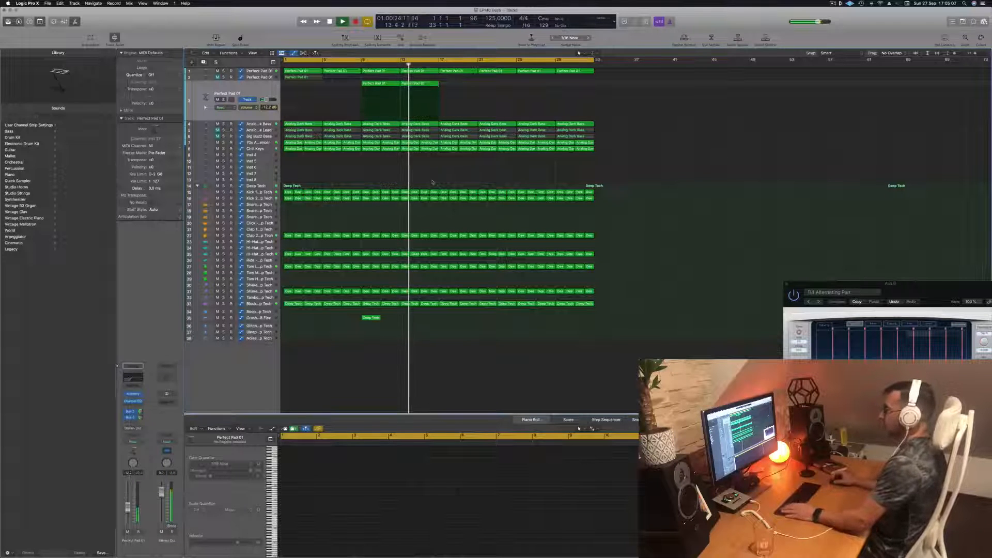
{"action": "left_click", "coordinate": [263, 149]}
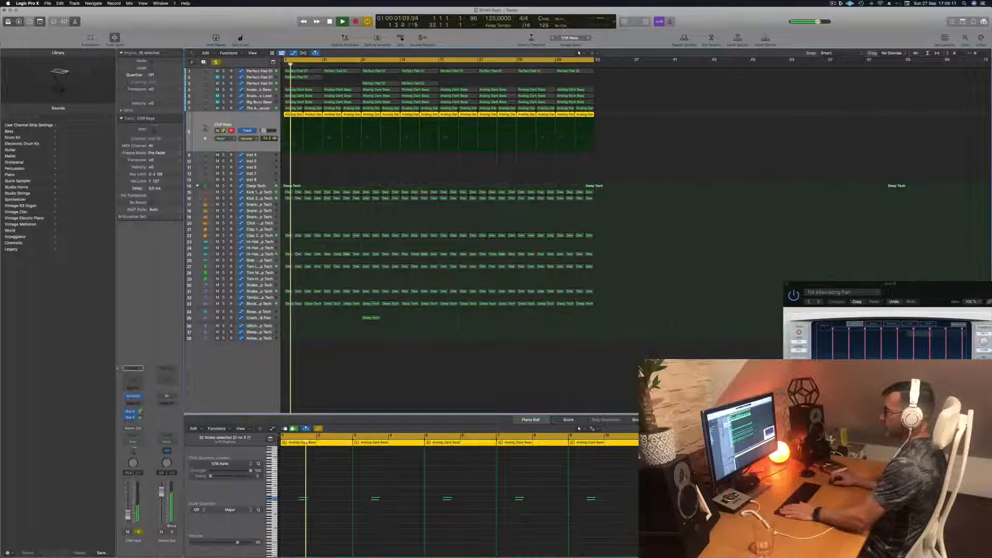
{"action": "left_click", "coordinate": [318, 168]}
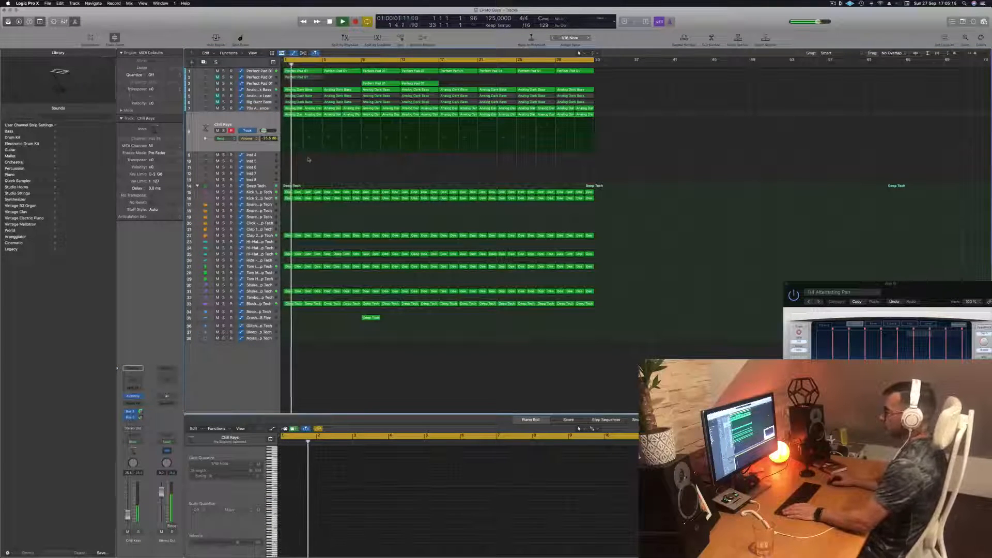
- Unmute the Analog Glide Lead track and replay the arrangement from the start
{"action": "left_click", "coordinate": [248, 102]}
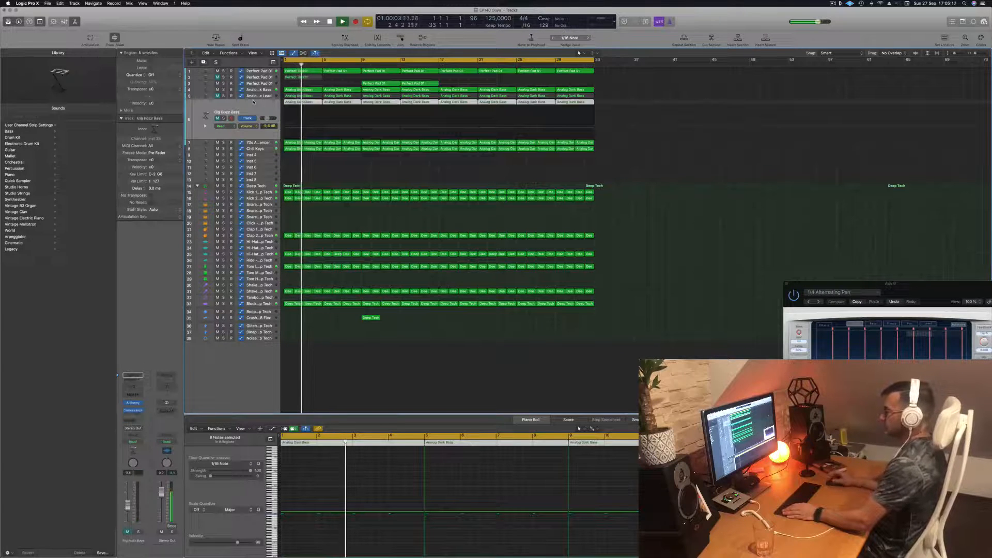
{"action": "left_click", "coordinate": [260, 96]}
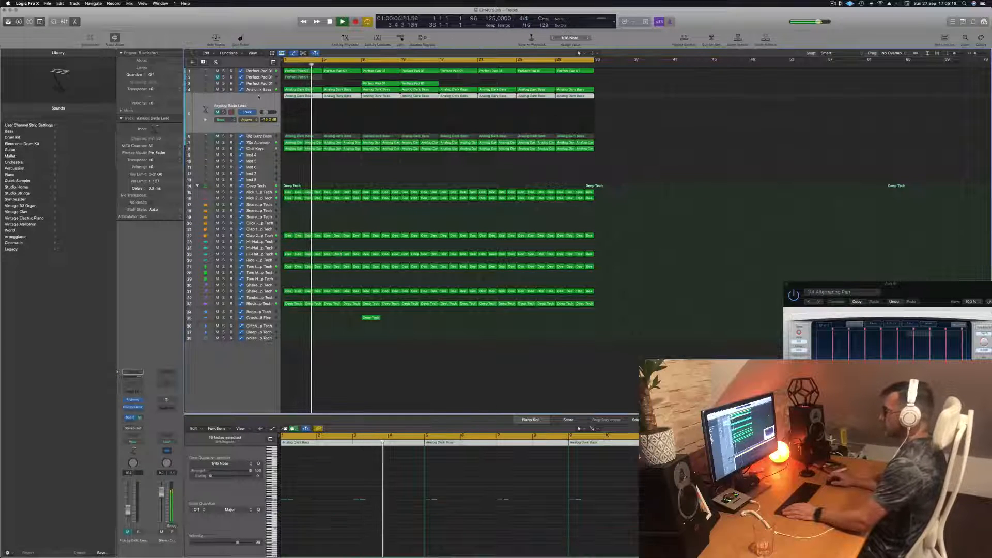
{"action": "key", "text": "Return"}
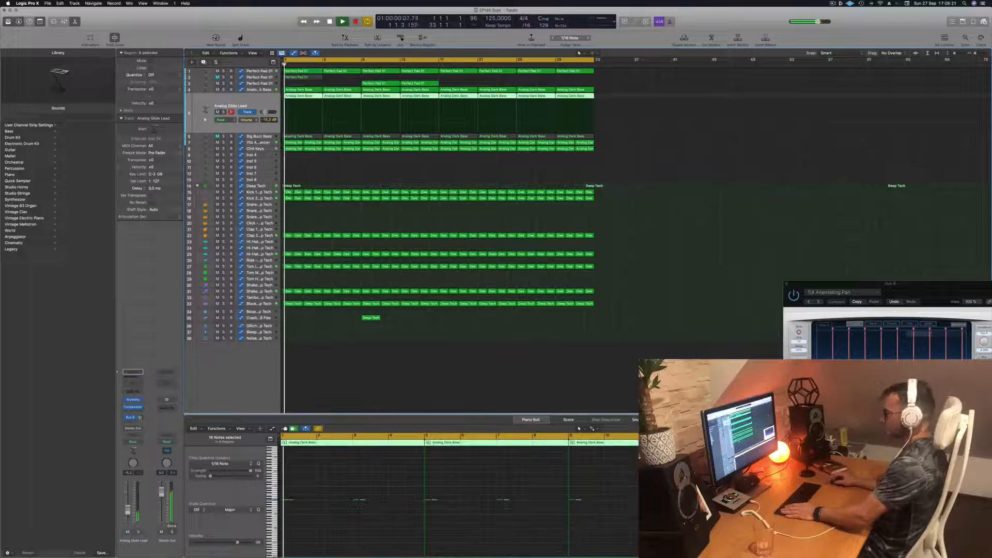
{"action": "left_click", "coordinate": [327, 522]}
{"action": "key", "text": "Return"}
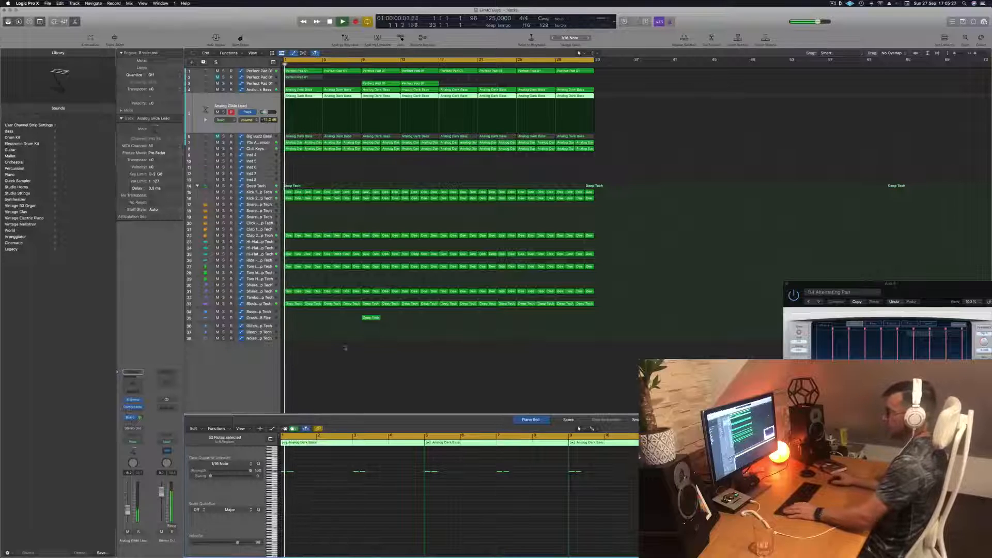
- Remove the opening note from the first Analog Glide Lead region, keeping the second note
{"action": "left_click_drag", "start_coordinate": [311, 524], "coordinate": [341, 515]}
{"action": "left_click", "coordinate": [313, 148]}
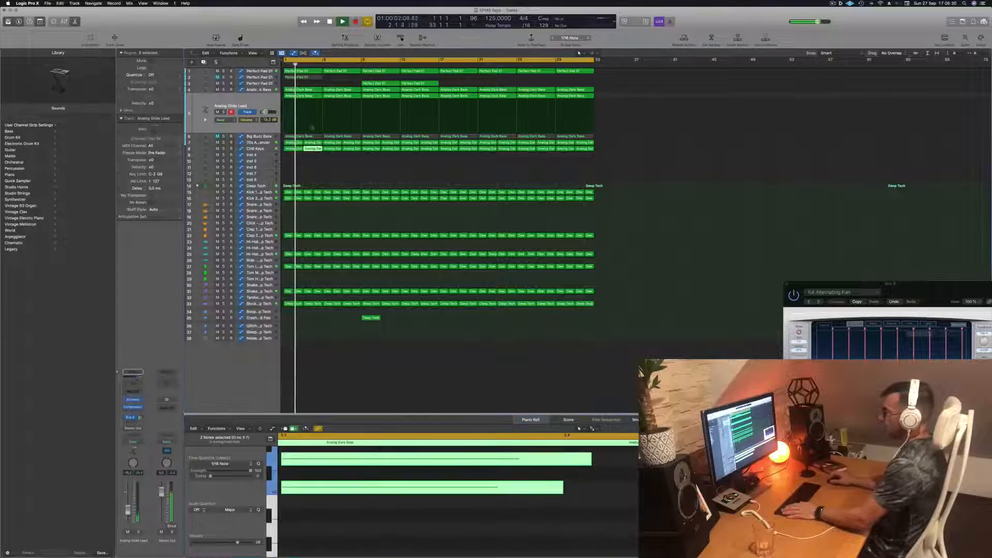
{"action": "left_click", "coordinate": [304, 96]}
{"action": "left_click", "coordinate": [342, 502], "text": "ctrl+alt"}
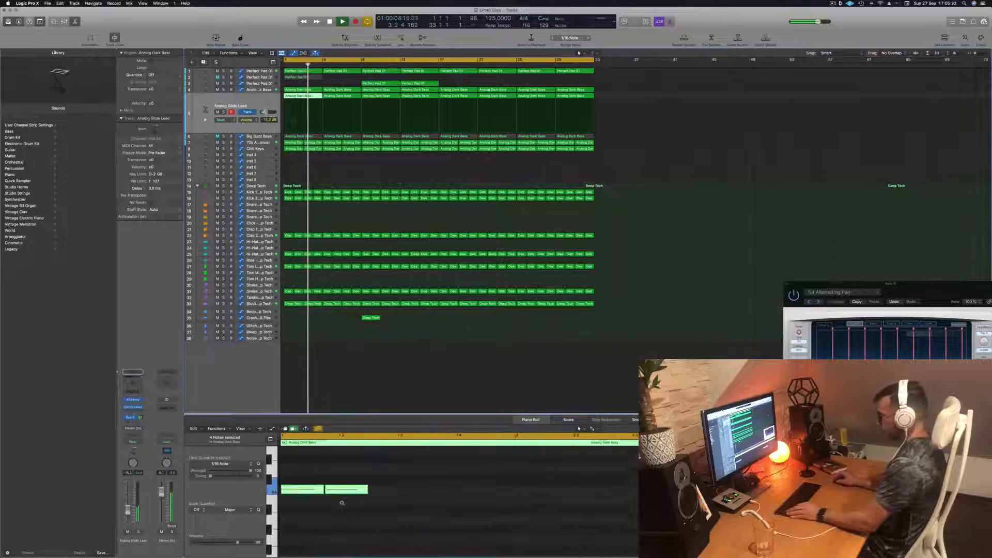
{"action": "left_click_drag", "start_coordinate": [303, 469], "coordinate": [309, 523]}
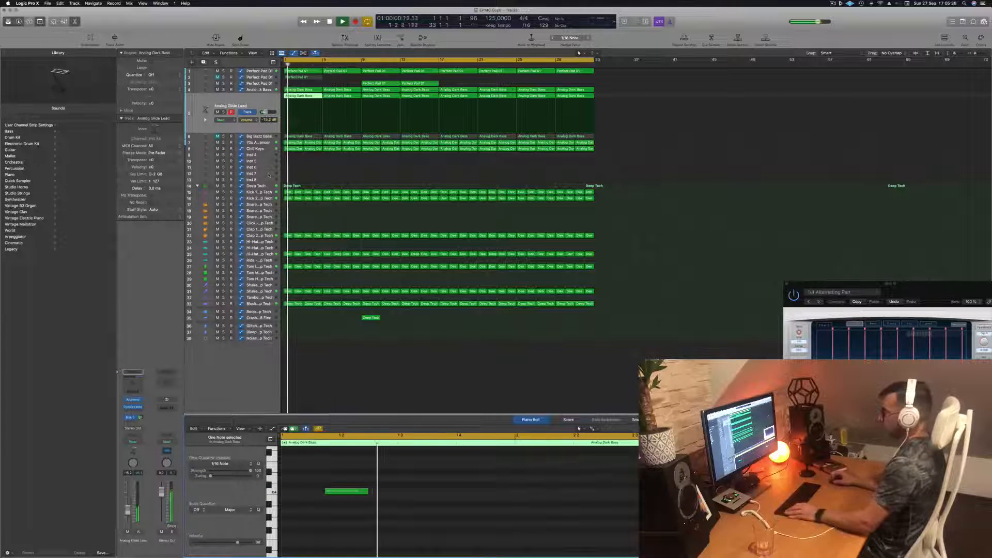
- Replace the remaining Analog Glide Lead regions with copies of the edited first region up to bar 33, and replay from the start
{"action": "left_click_drag", "start_coordinate": [620, 98], "coordinate": [323, 105]}
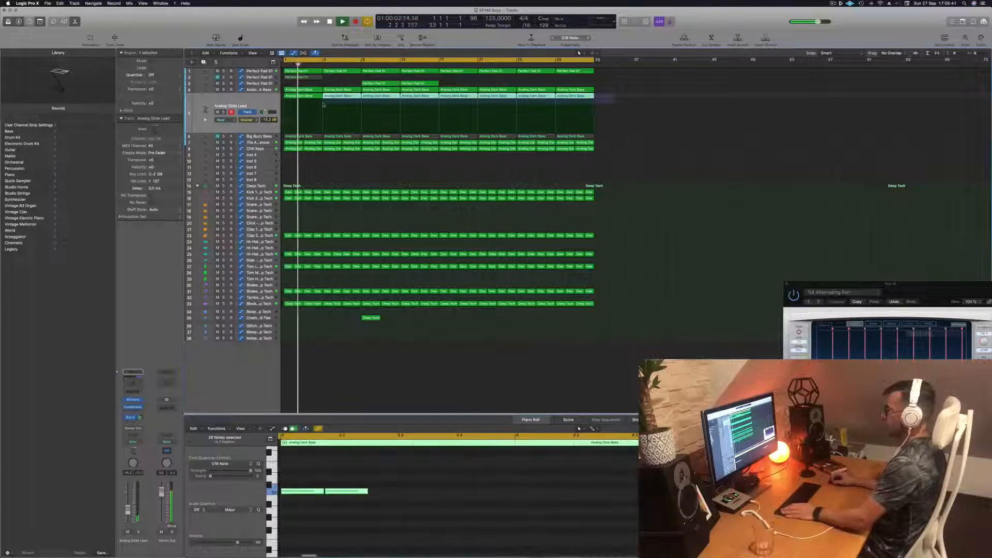
{"action": "key", "text": "Delete"}
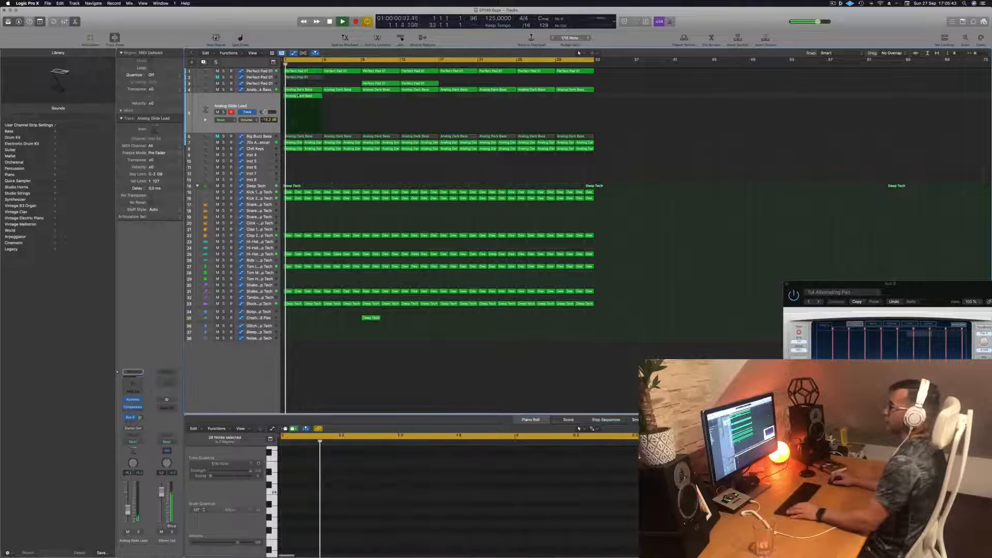
{"action": "left_click_drag", "start_coordinate": [298, 96], "coordinate": [380, 99]}
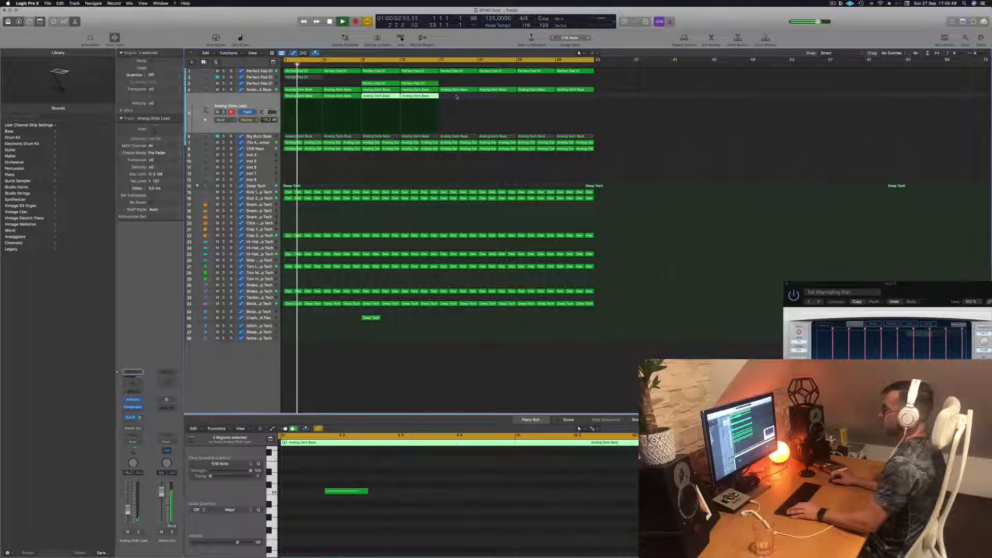
{"action": "left_click_drag", "start_coordinate": [308, 99], "coordinate": [463, 99]}
{"action": "key", "text": "Return"}
{"action": "left_click", "coordinate": [253, 102]}
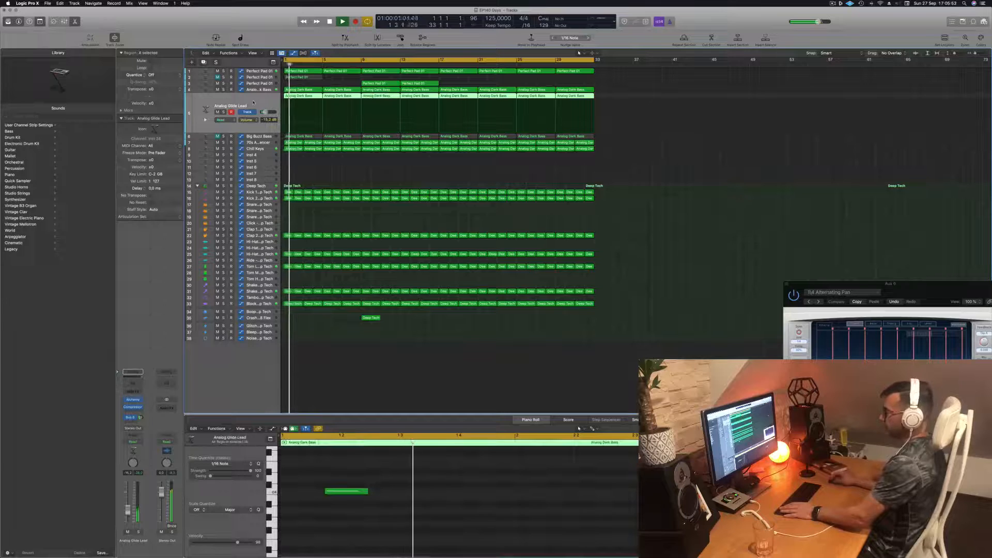
{"action": "key", "text": "Return"}
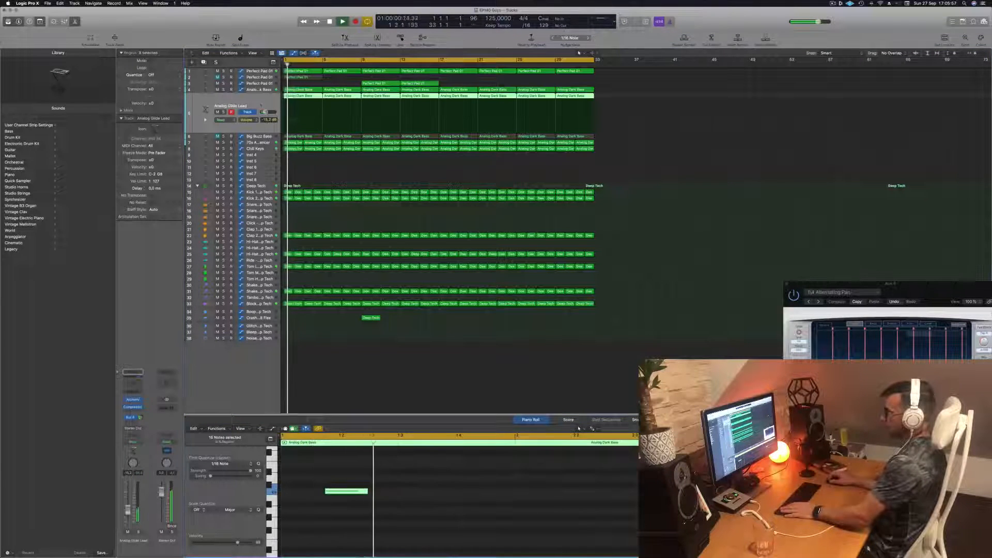
- Open the Analog Glide Lead track's Alchemy instrument, browse the Rhythmic category and load the Chaotic Pattern Echoes preset
{"action": "left_click", "coordinate": [133, 400]}
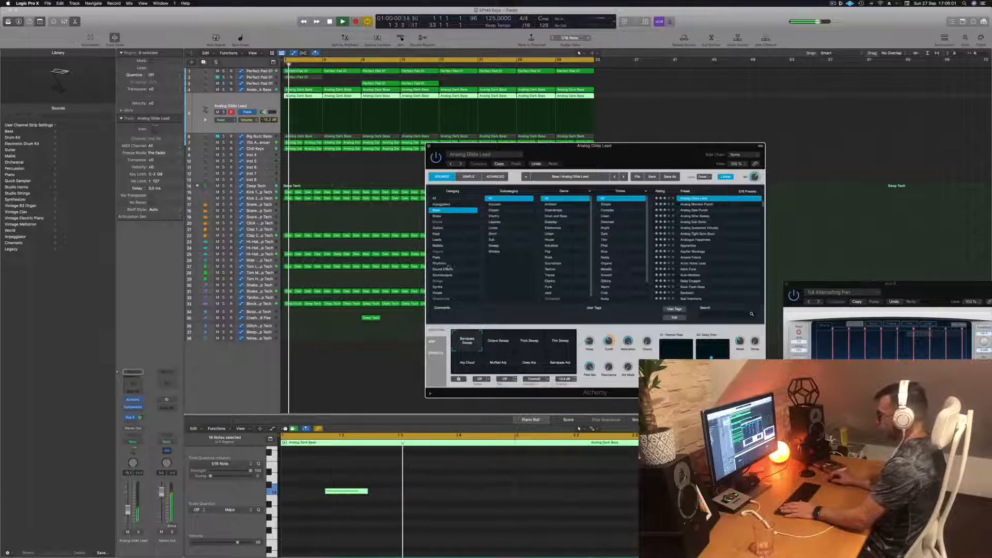
{"action": "left_click", "coordinate": [441, 263]}
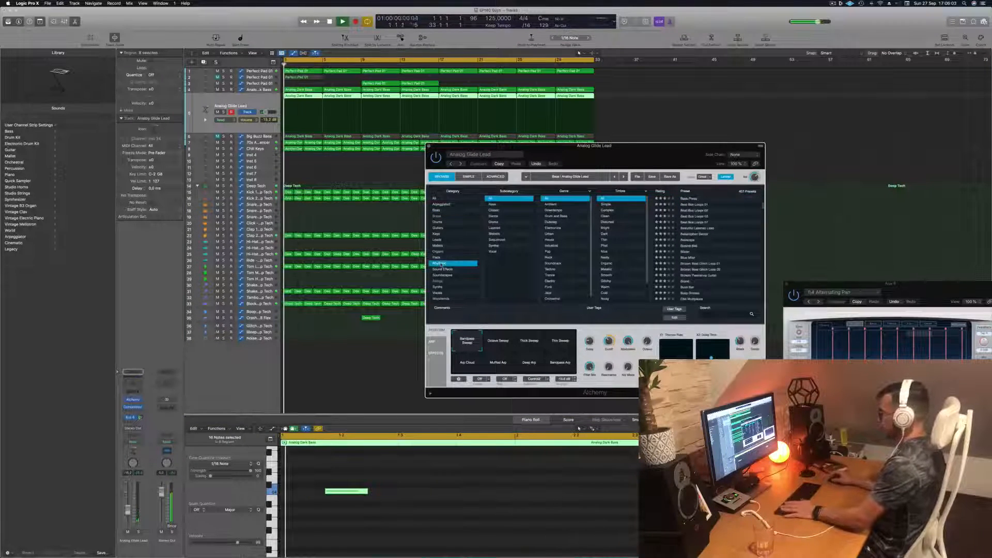
{"action": "scroll", "coordinate": [690, 241], "scroll_direction": "down", "scroll_amount": 3}
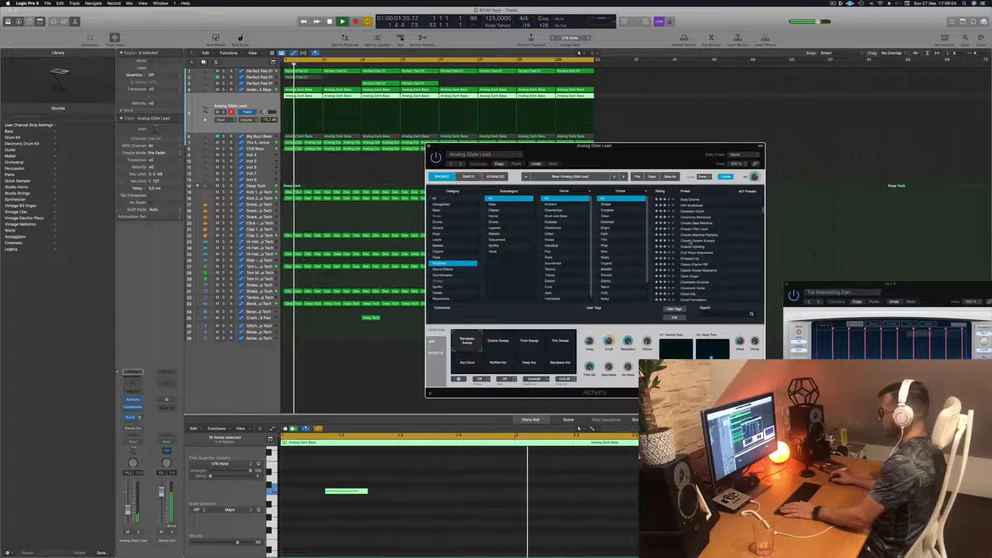
{"action": "left_click", "coordinate": [691, 241]}
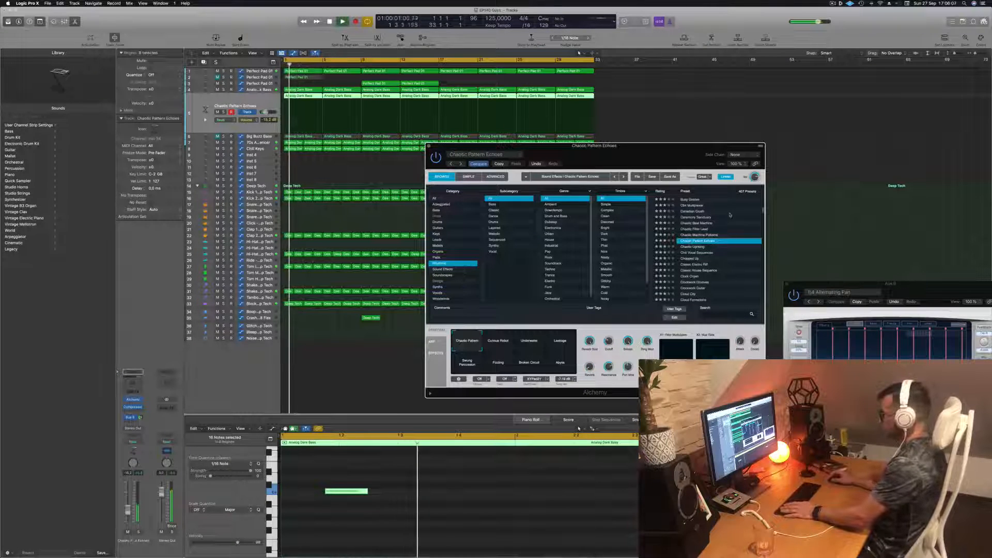
{"action": "left_click_drag", "start_coordinate": [641, 154], "coordinate": [567, 87]}
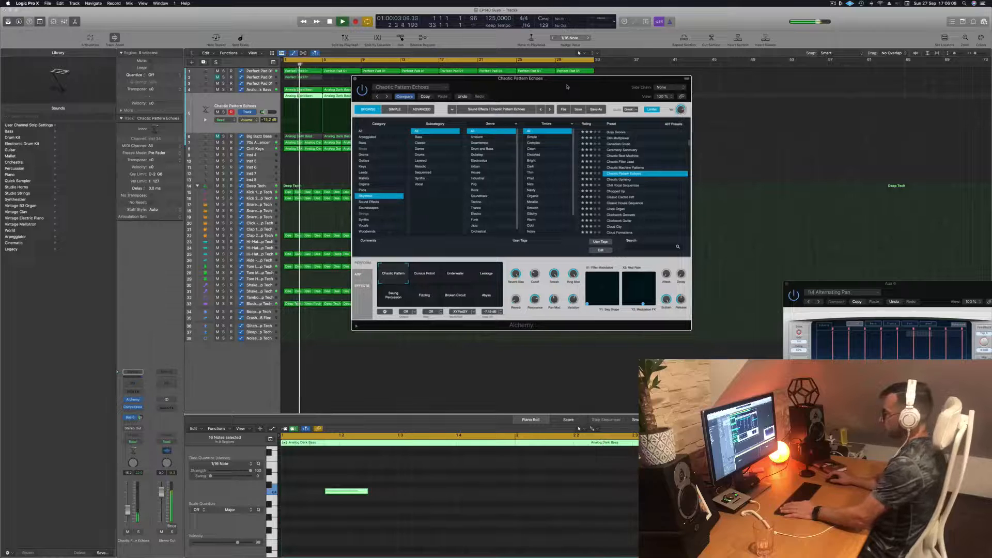
- Audition the Chaotic Uprising, Chopped Up and Chill Vocal Sequences presets on the lead track
{"action": "left_click", "coordinate": [619, 179]}
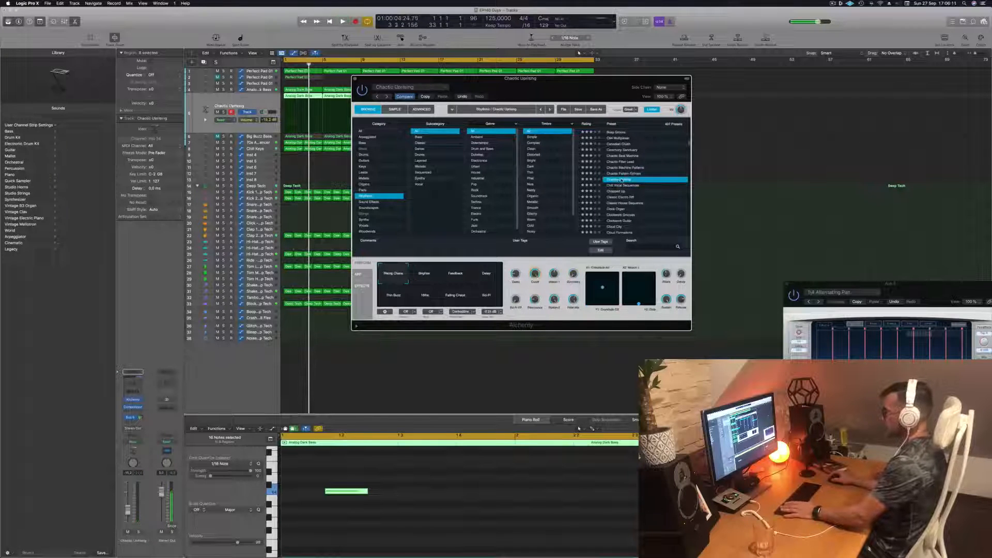
{"action": "key", "text": "space"}
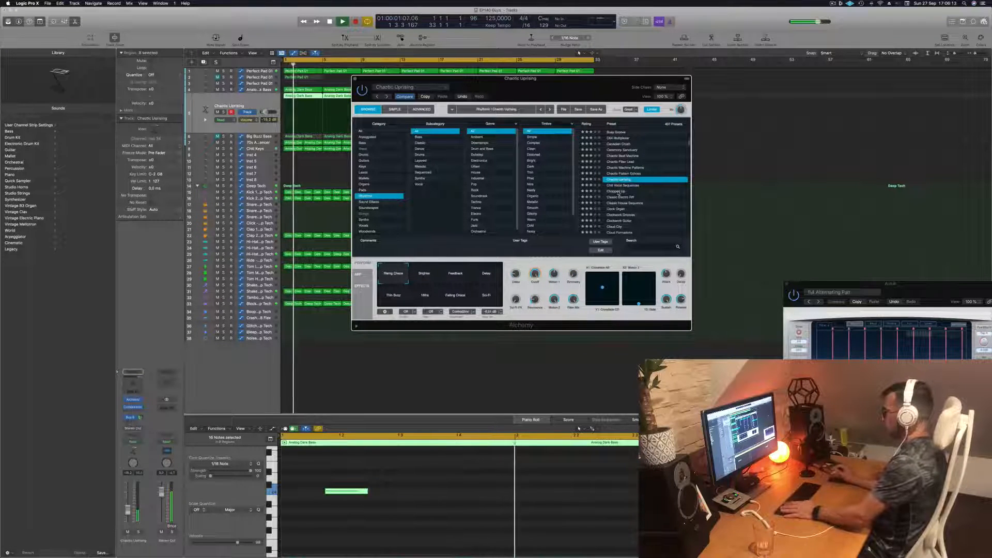
{"action": "left_click", "coordinate": [617, 192]}
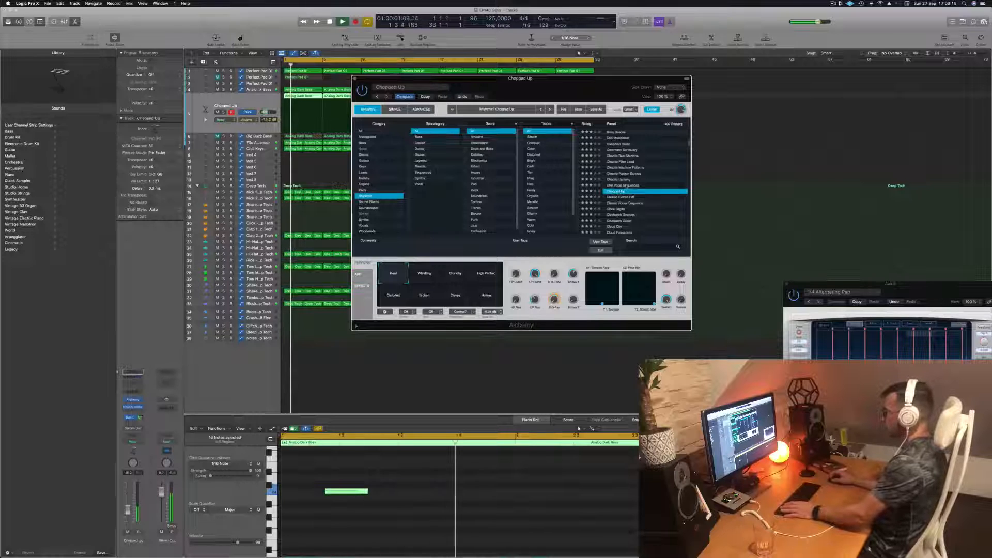
{"action": "left_click", "coordinate": [627, 186]}
- Audition the Clock Organ, Clockwork Guitar, Cloud City and Cloud Formations presets on the lead track
{"action": "scroll", "coordinate": [619, 196], "scroll_direction": "down", "scroll_amount": 2}
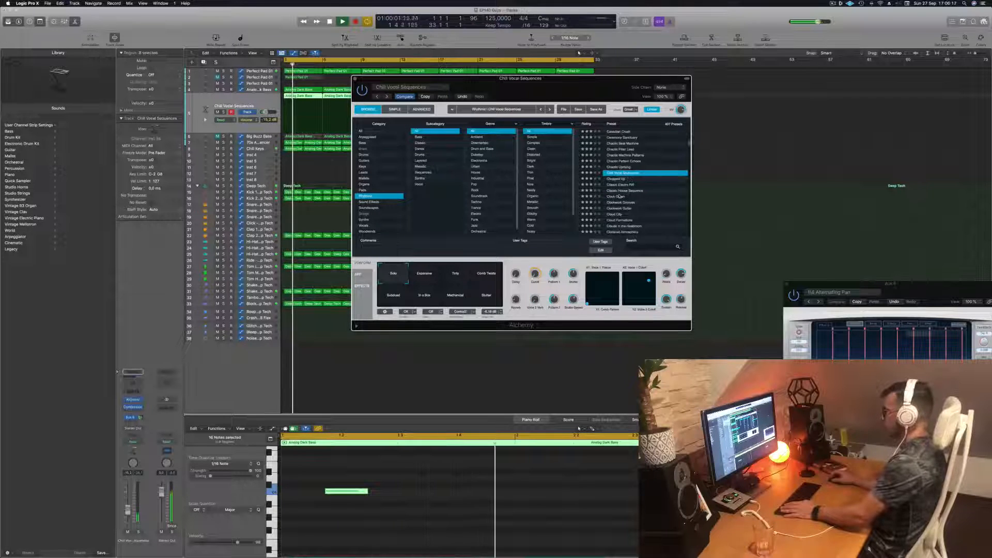
{"action": "left_click", "coordinate": [620, 196]}
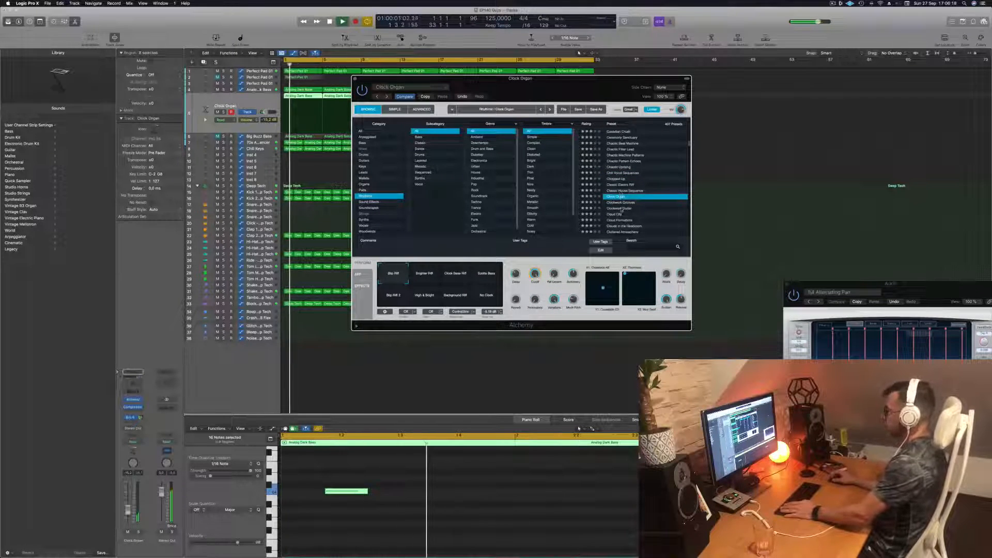
{"action": "left_click", "coordinate": [621, 208]}
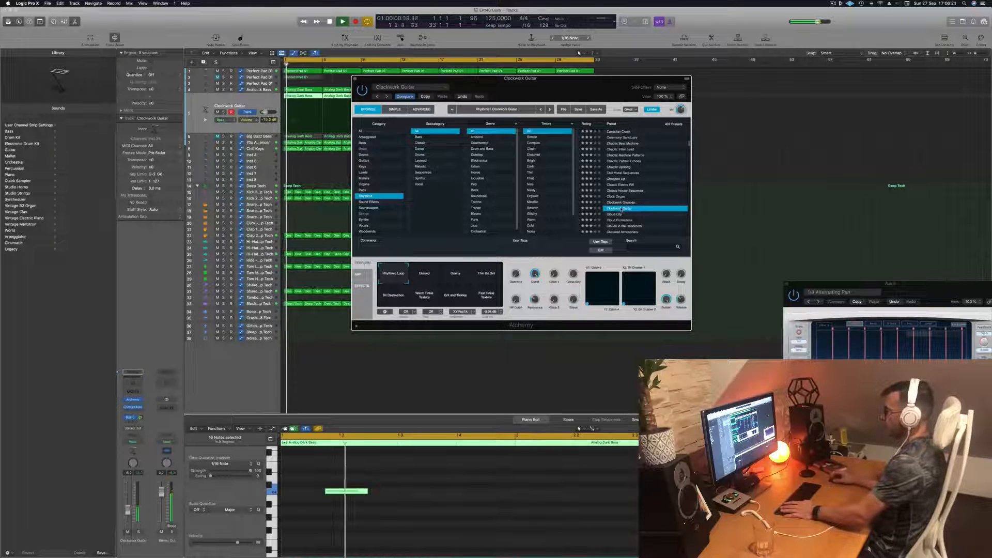
{"action": "left_click", "coordinate": [619, 214]}
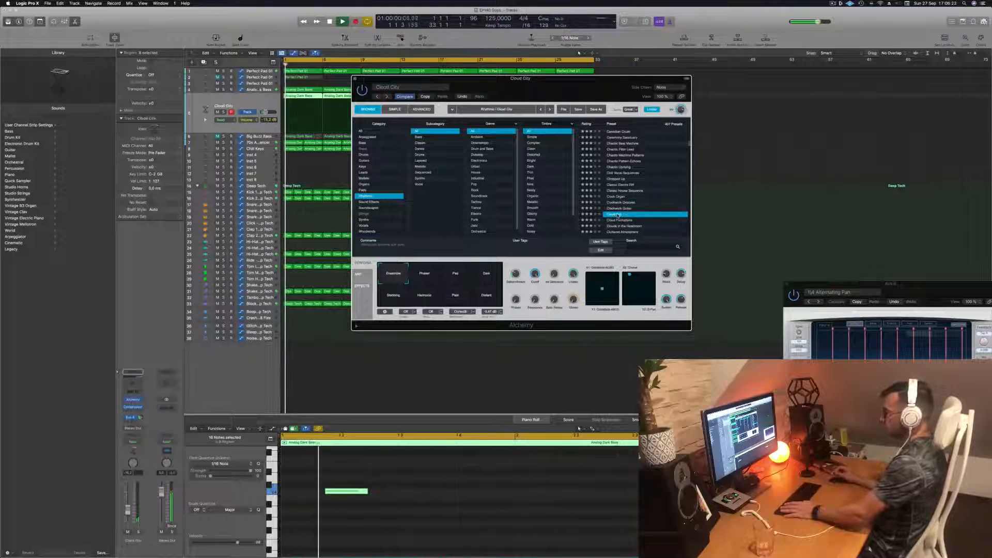
{"action": "left_click", "coordinate": [619, 220]}
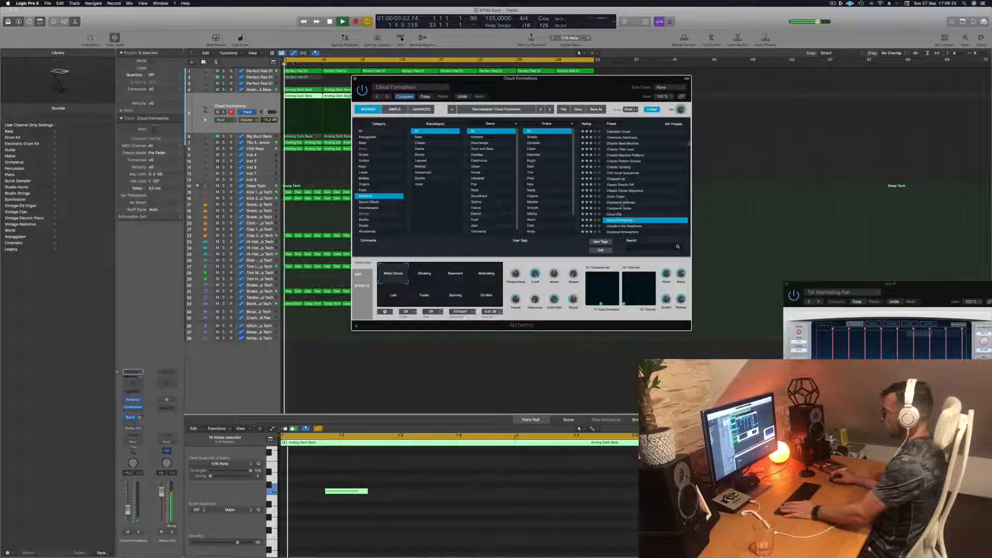
- Audition the Crimson Cloudscape and Crunchy Synth Patterns presets on the lead track
{"action": "scroll", "coordinate": [623, 206], "scroll_direction": "down", "scroll_amount": 2}
{"action": "scroll", "coordinate": [631, 206], "scroll_direction": "down", "scroll_amount": 3}
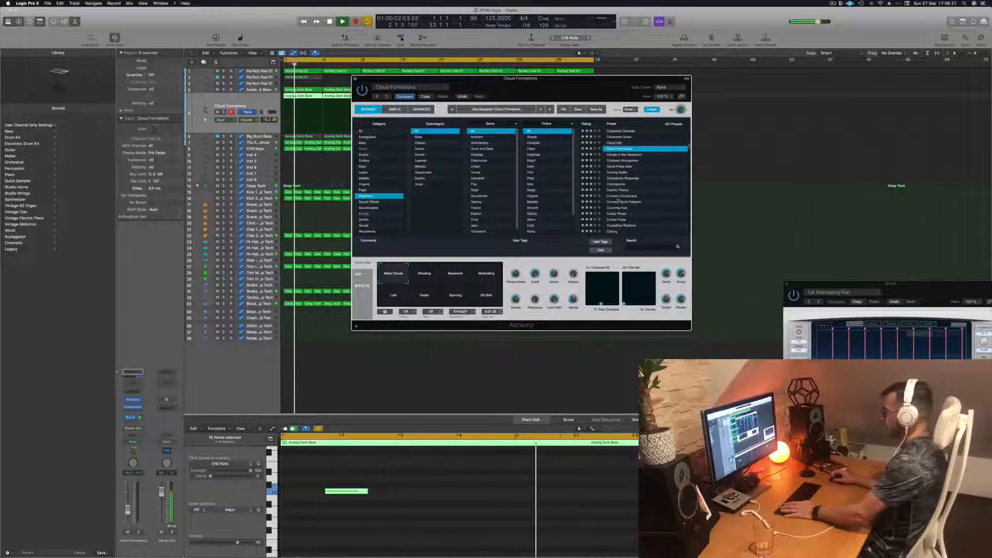
{"action": "left_click", "coordinate": [619, 197]}
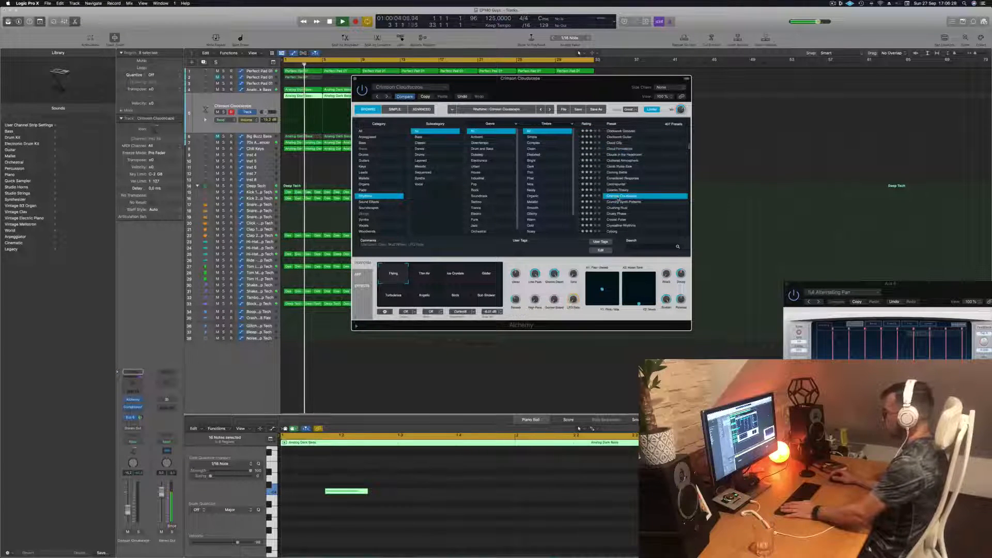
{"action": "key", "text": "space"}
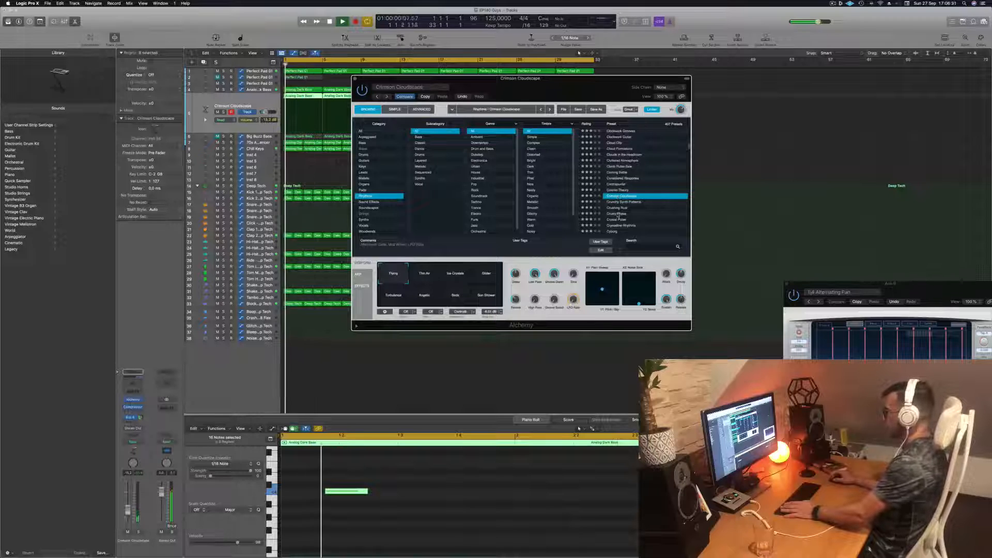
{"action": "left_click", "coordinate": [621, 202]}
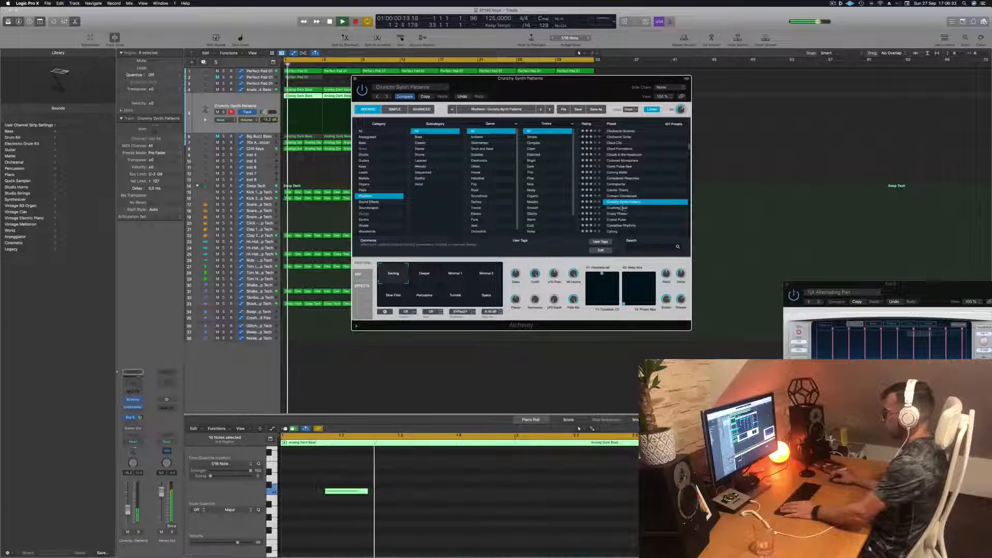
- Audition the Crystal Pulse and Cyborg presets further down the Rhythmic preset list
{"action": "scroll", "coordinate": [627, 203], "scroll_direction": "down", "scroll_amount": 1}
{"action": "scroll", "coordinate": [637, 202], "scroll_direction": "down", "scroll_amount": 2}
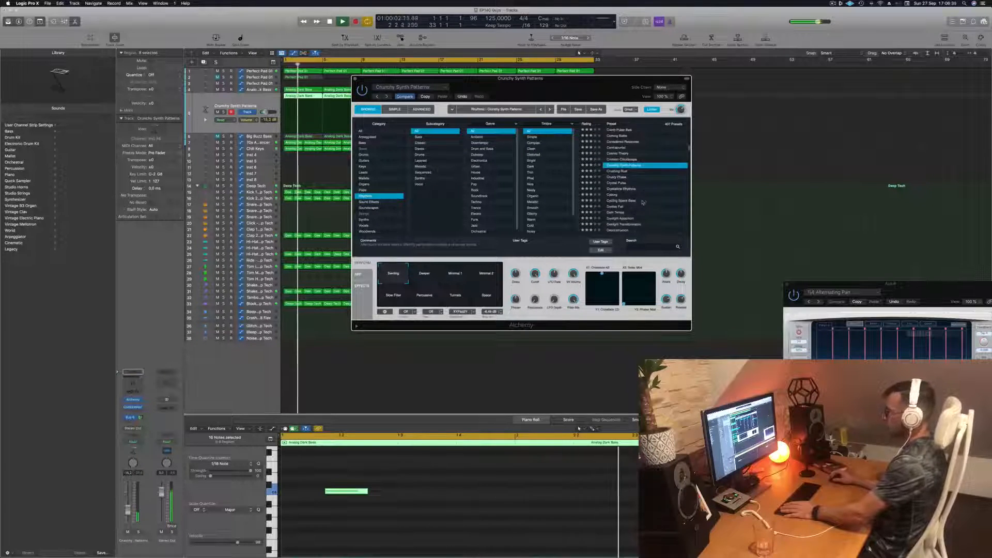
{"action": "left_click", "coordinate": [619, 183]}
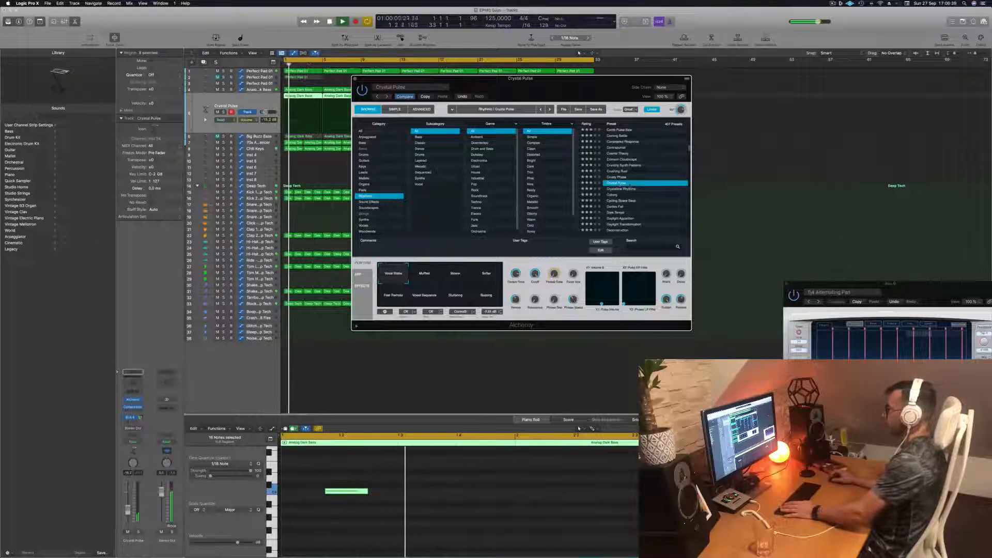
{"action": "scroll", "coordinate": [626, 183], "scroll_direction": "down", "scroll_amount": 1}
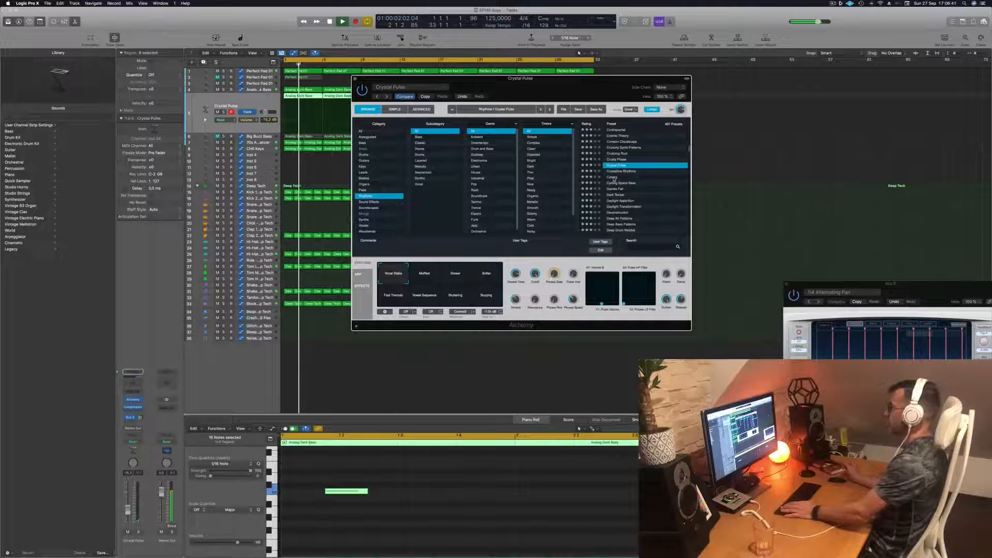
{"action": "left_click", "coordinate": [614, 178]}
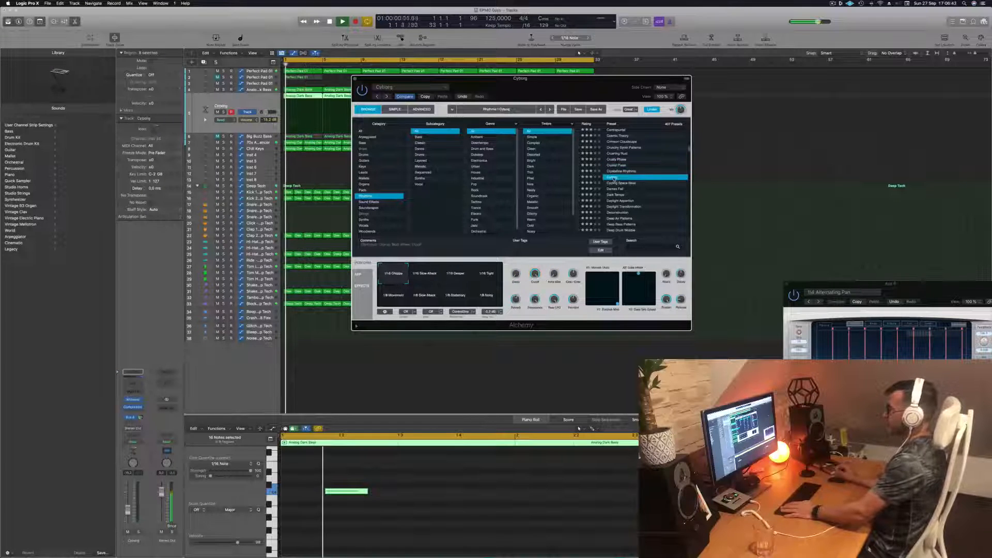
- Try the Dark Tempo and Daylight Apparition presets and load Deconstruction on the lead track
{"action": "scroll", "coordinate": [633, 177], "scroll_direction": "down", "scroll_amount": 1}
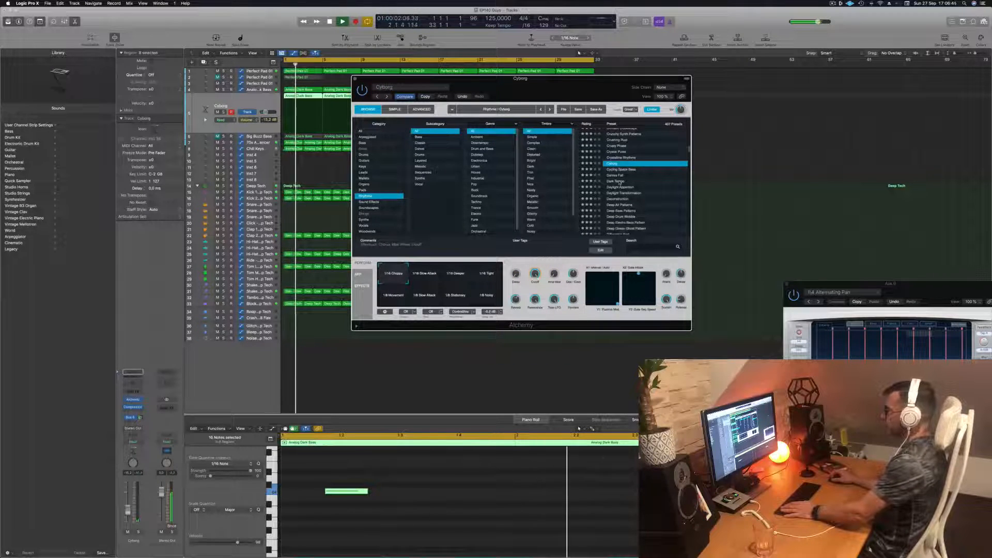
{"action": "left_click", "coordinate": [619, 182]}
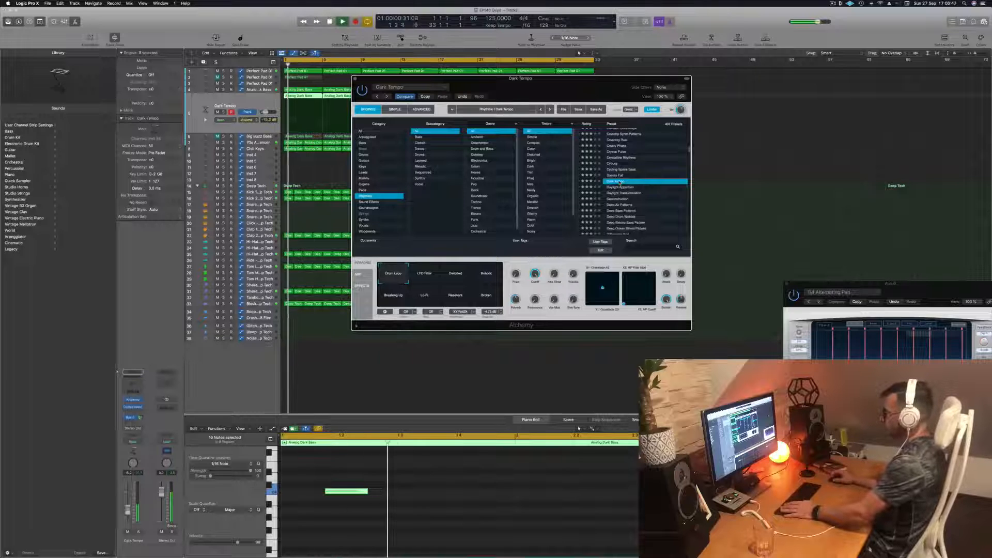
{"action": "left_click", "coordinate": [622, 188]}
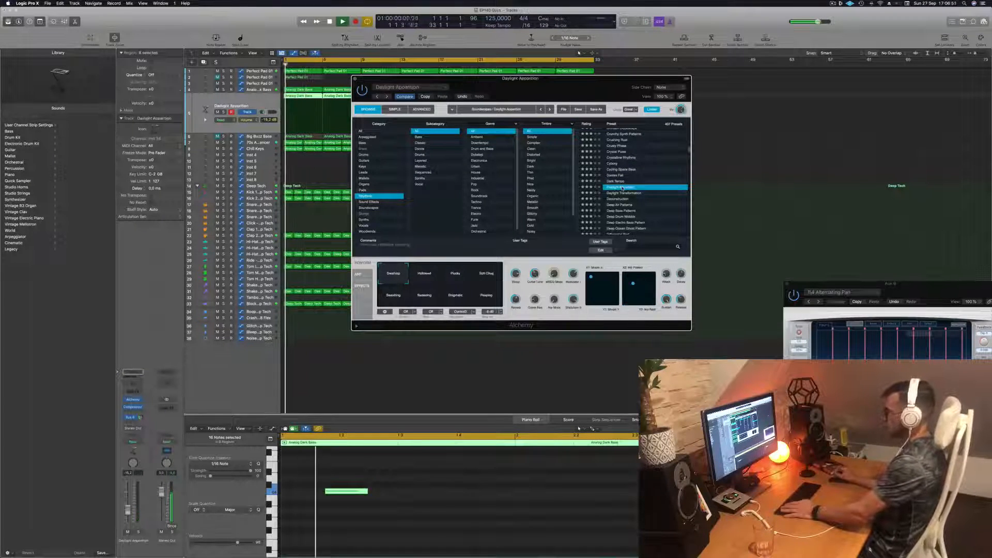
{"action": "left_click", "coordinate": [622, 199]}
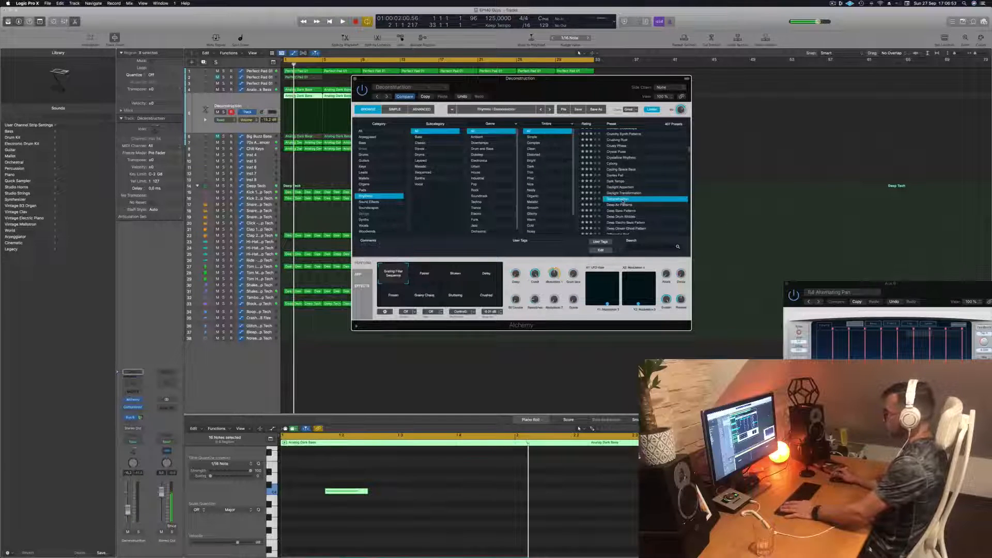
{"action": "scroll", "coordinate": [623, 201], "scroll_direction": "down", "scroll_amount": 3}
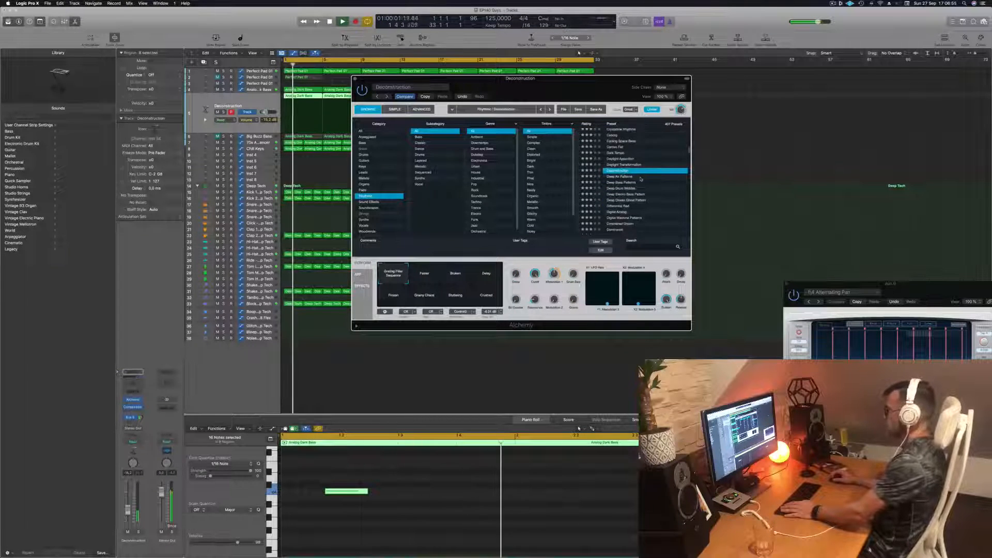
- Audition the Faster, Broken, Delay and Frozen performance variations of the Deconstruction preset during playback
{"action": "left_click", "coordinate": [433, 274]}
{"action": "key", "text": "space"}
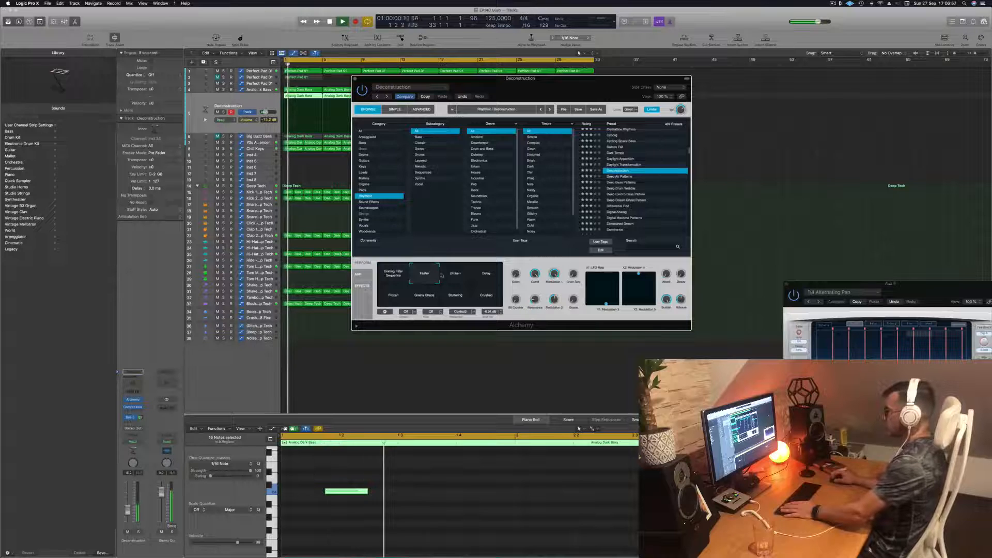
{"action": "left_click", "coordinate": [456, 274]}
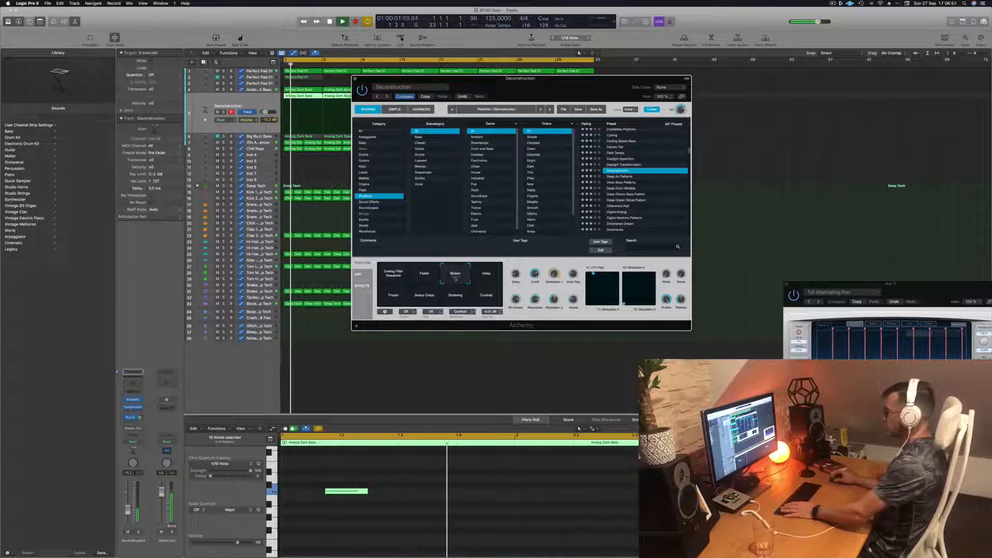
{"action": "left_click", "coordinate": [484, 278]}
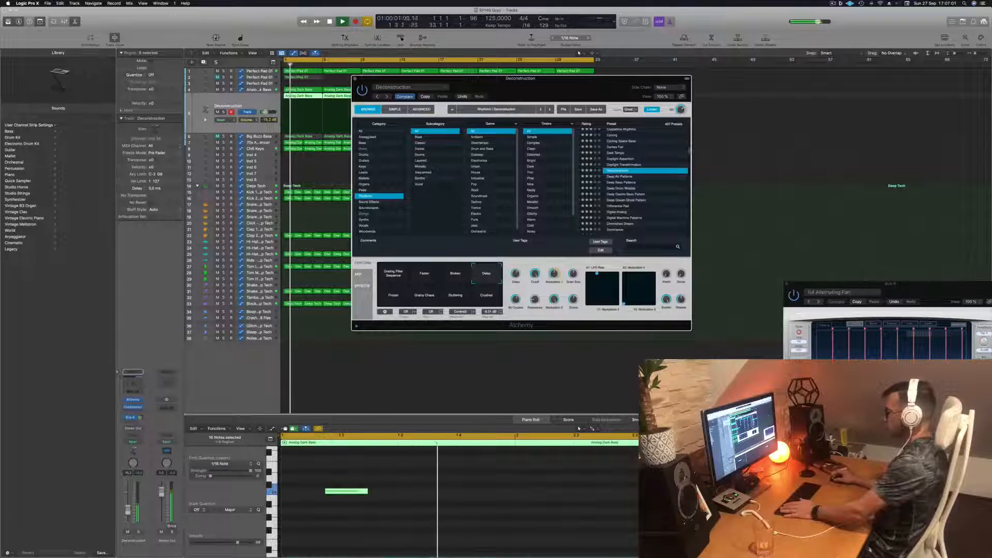
{"action": "left_click", "coordinate": [390, 297]}
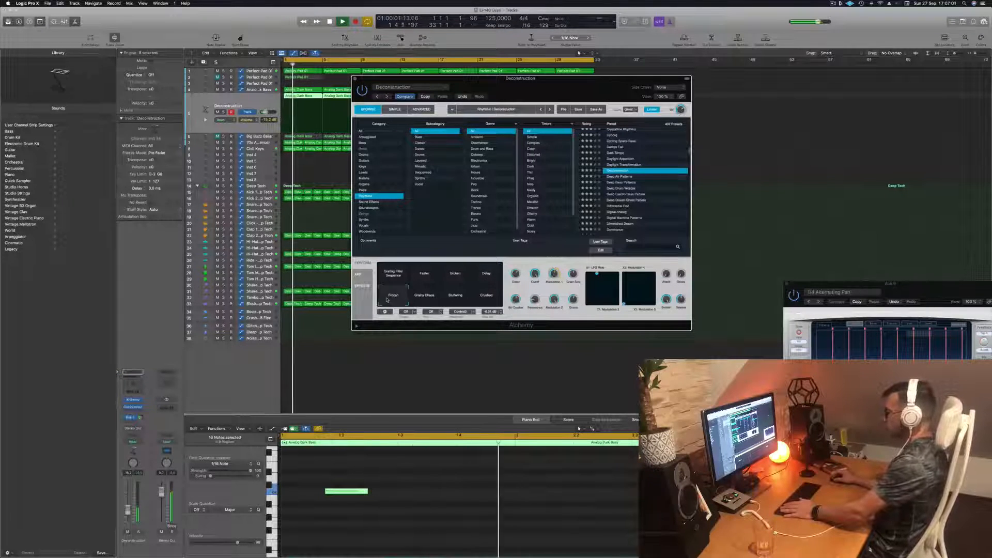
- Audition the Grainy Chaos, Stuttering and Crushed performance variations of the Deconstruction preset during playback
{"action": "left_click", "coordinate": [425, 296]}
{"action": "key", "text": "space"}
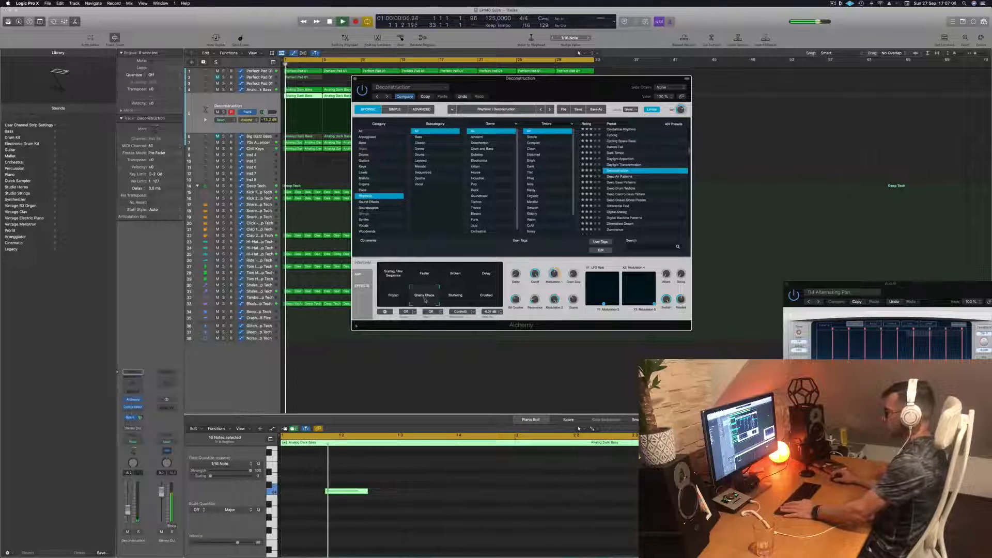
{"action": "left_click", "coordinate": [457, 297]}
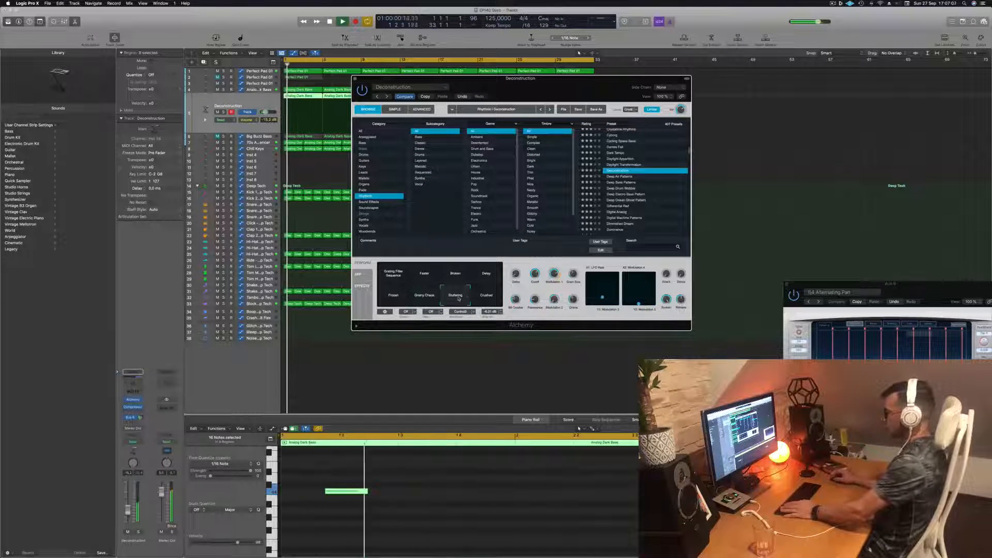
{"action": "left_click", "coordinate": [486, 296]}
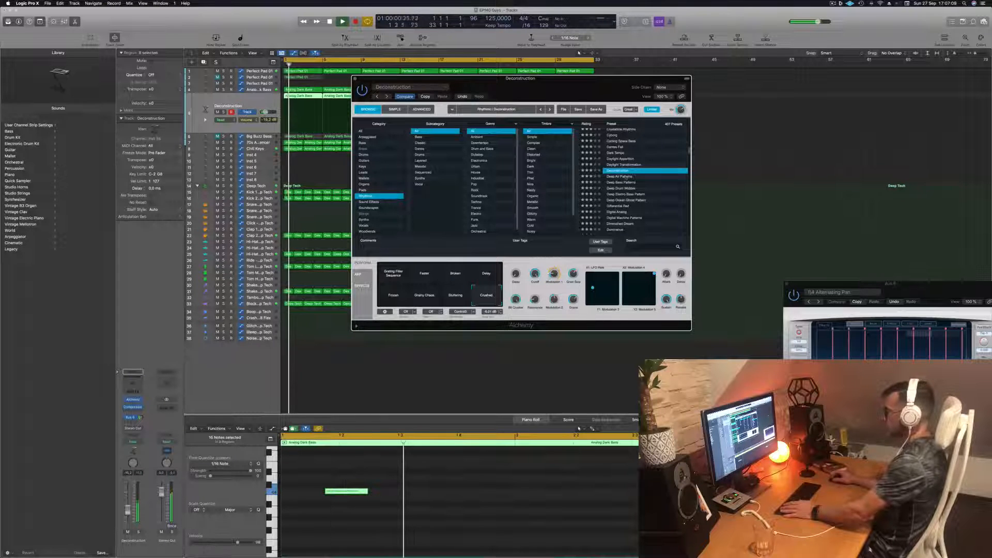
- Load the Deep Air Patterns preset on the lead track and audition its performance variations from Warm through Water Pad
{"action": "left_click", "coordinate": [626, 176]}
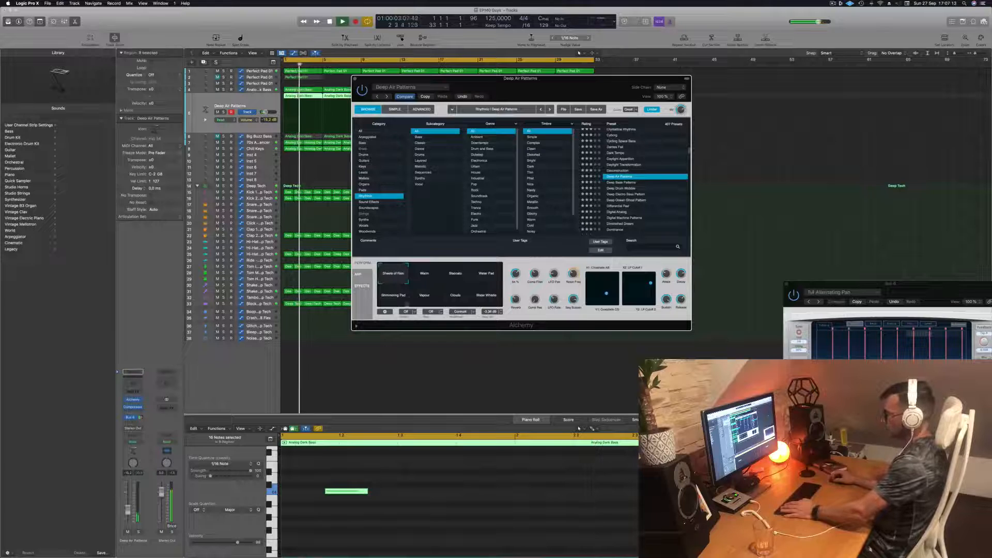
{"action": "left_click", "coordinate": [426, 277]}
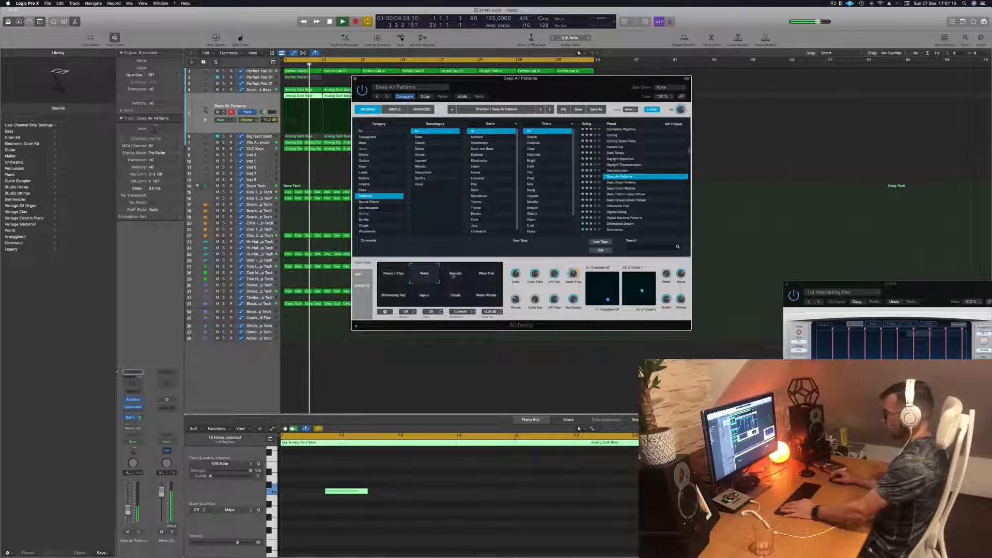
{"action": "left_click", "coordinate": [463, 277]}
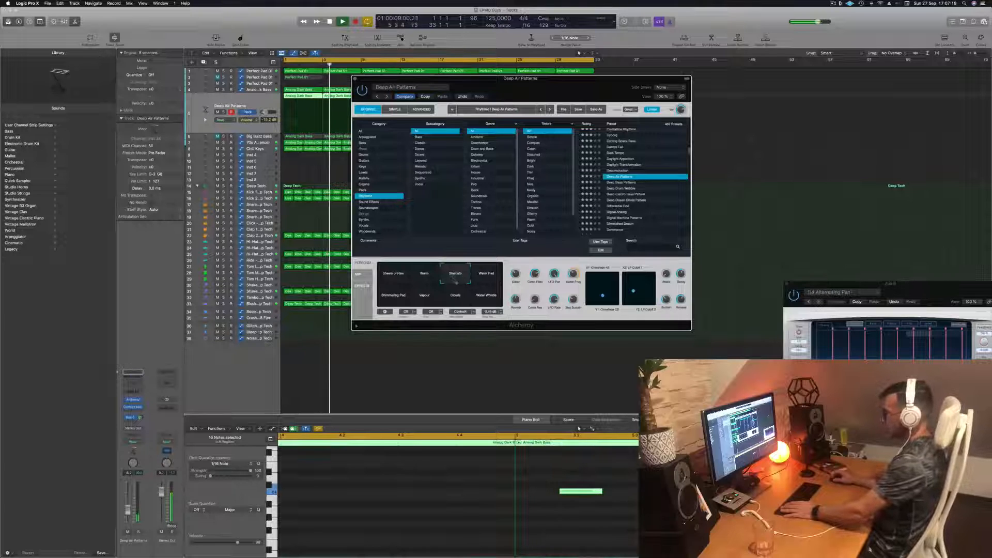
{"action": "key", "text": "Return"}
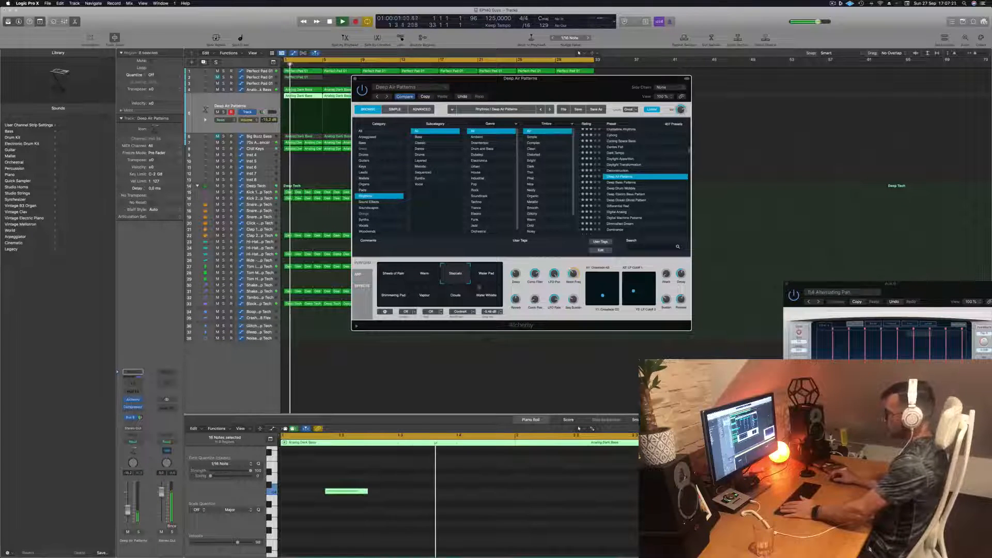
{"action": "left_click", "coordinate": [479, 283]}
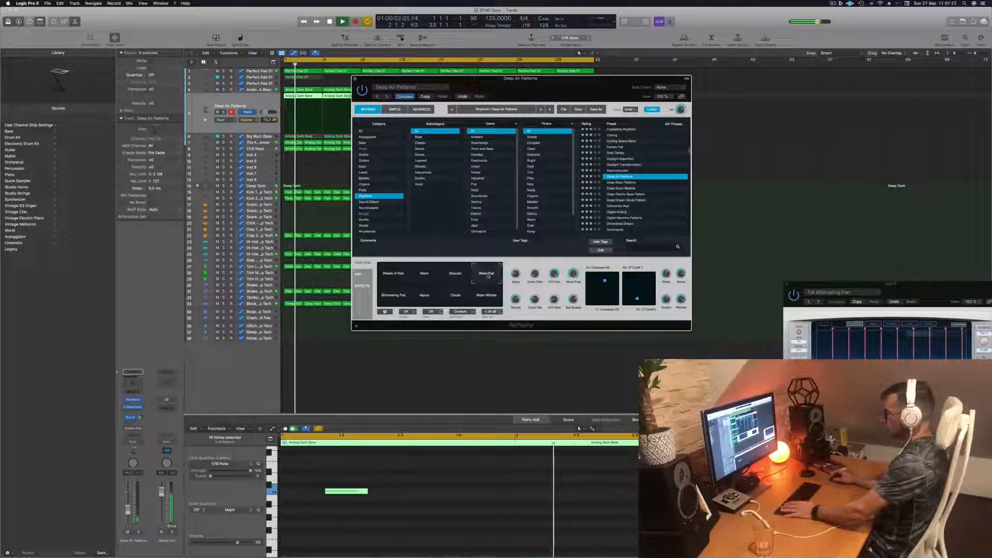
- Audition the Shimmering Pad, Vapour, Water Whistle and Sheets of Rain variations of the Deep Air Patterns preset
{"action": "left_click", "coordinate": [387, 299]}
{"action": "left_click", "coordinate": [428, 300]}
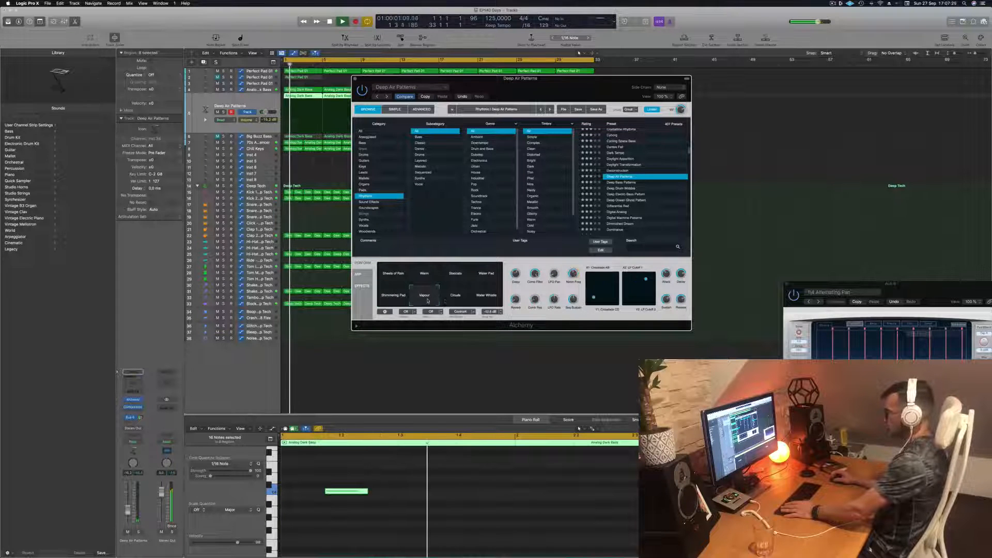
{"action": "left_click", "coordinate": [489, 300]}
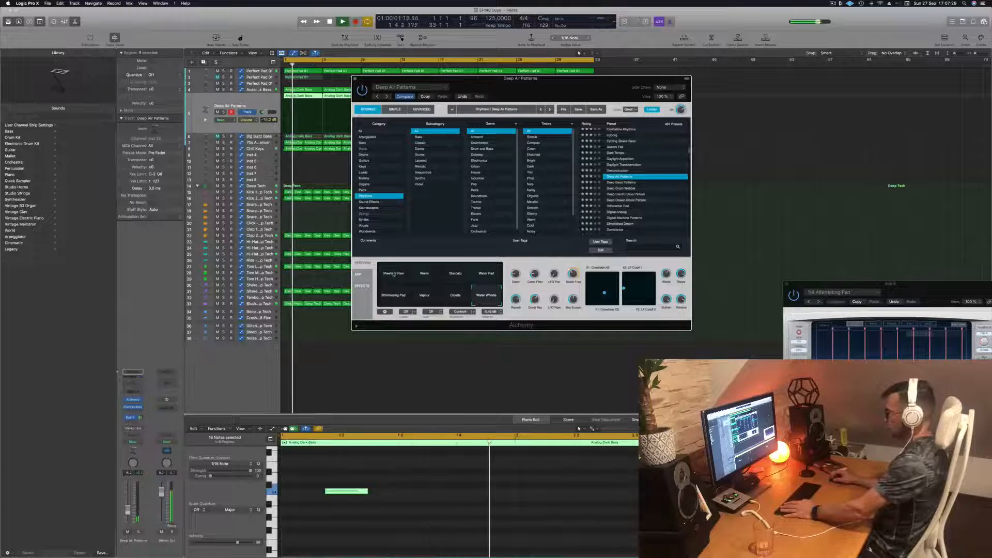
{"action": "left_click", "coordinate": [393, 274]}
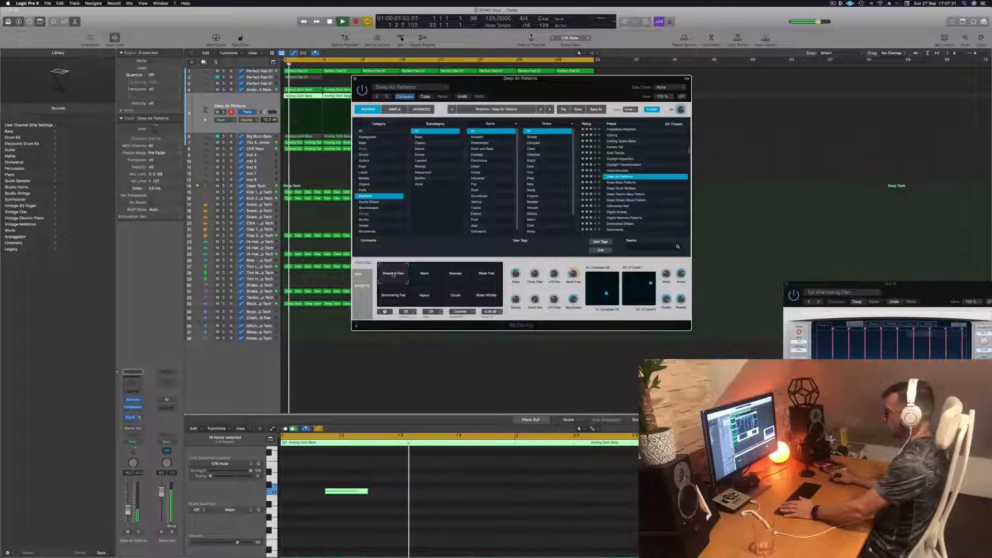
- Audition the Deep Bass Patterns, Deep Drum Wobble and Dominance presets from the Rhythmic category
{"action": "left_click", "coordinate": [623, 182]}
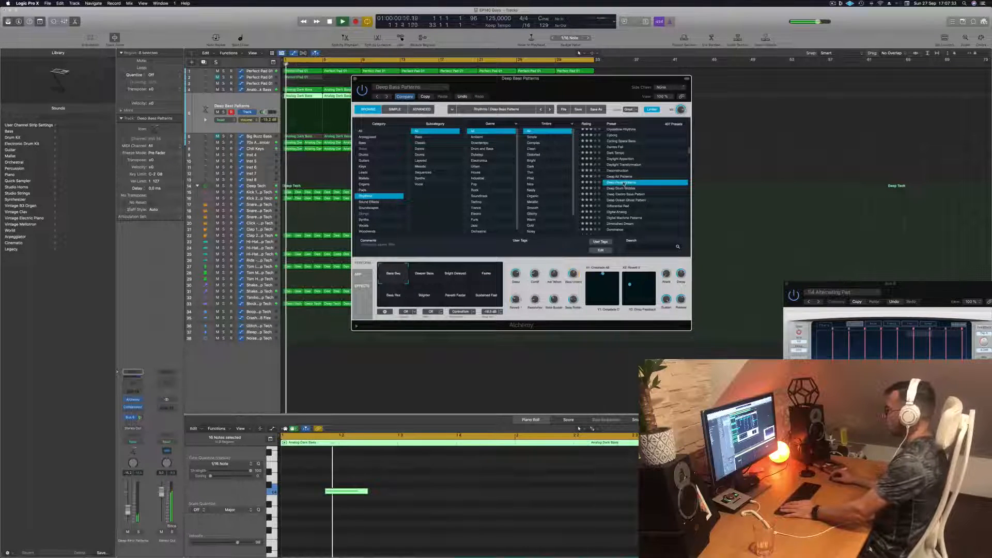
{"action": "left_click", "coordinate": [627, 189]}
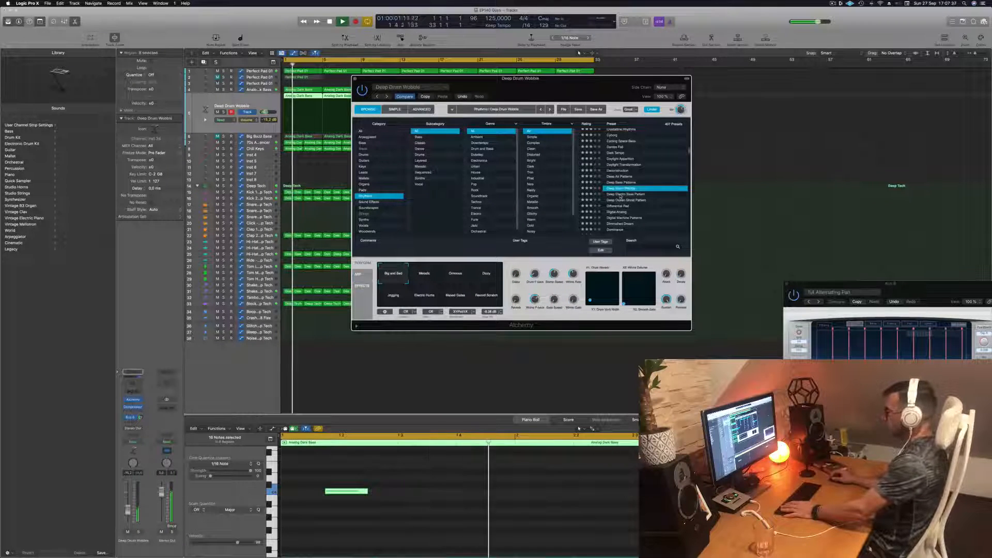
{"action": "scroll", "coordinate": [623, 196], "scroll_direction": "down", "scroll_amount": 3}
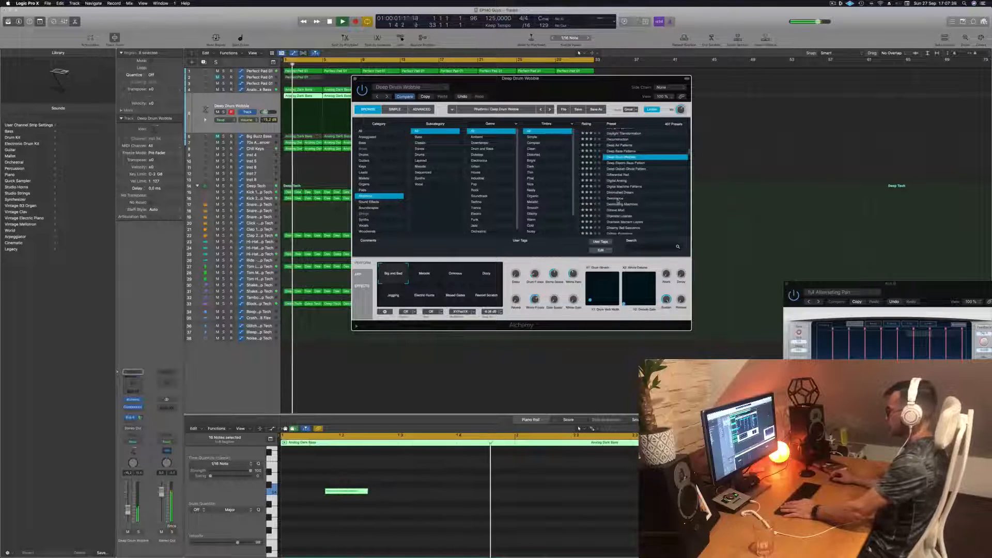
{"action": "left_click", "coordinate": [621, 198]}
{"action": "scroll", "coordinate": [621, 198], "scroll_direction": "down", "scroll_amount": 2}
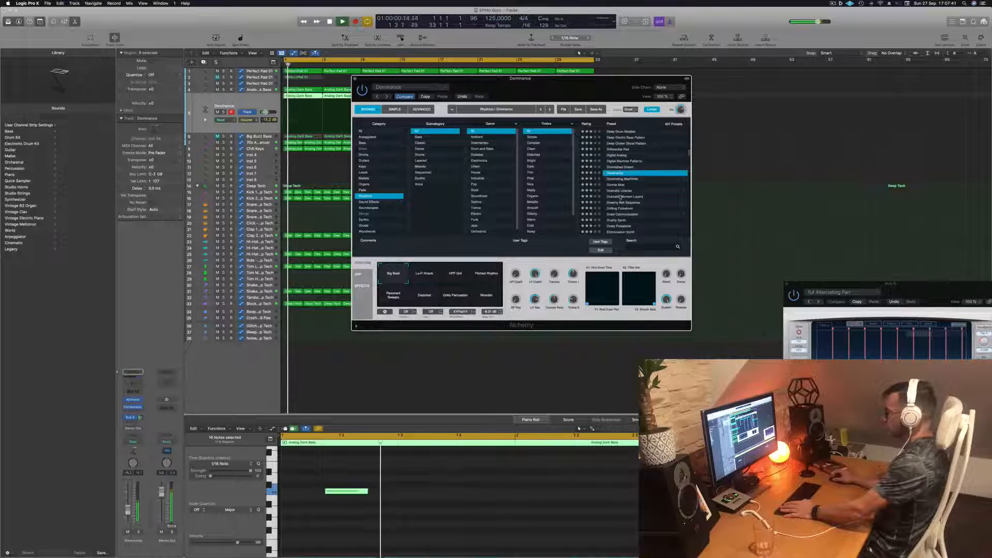
- Audition the Donnie Mod and Dramatic License presets on the lead track
{"action": "left_click", "coordinate": [619, 185]}
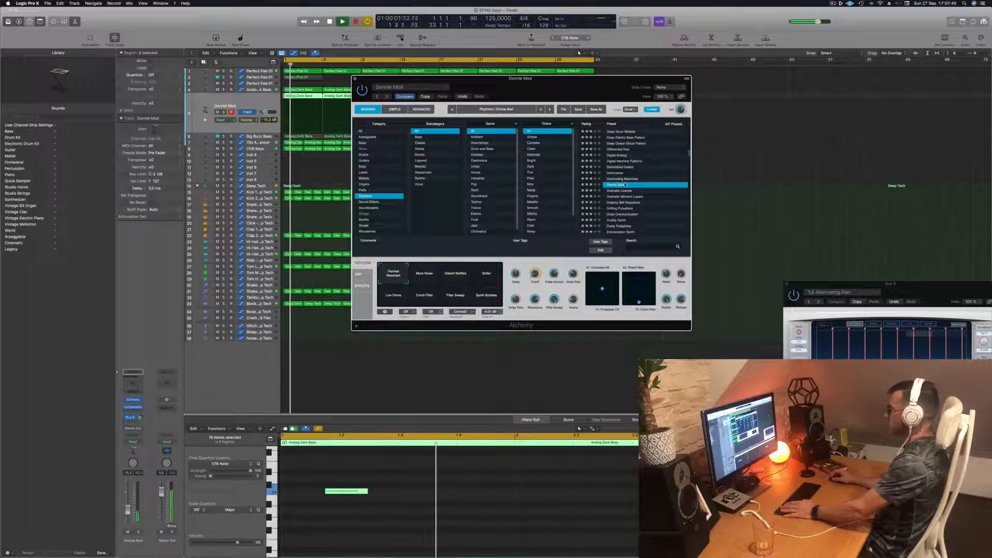
{"action": "scroll", "coordinate": [602, 171], "scroll_direction": "down", "scroll_amount": 2}
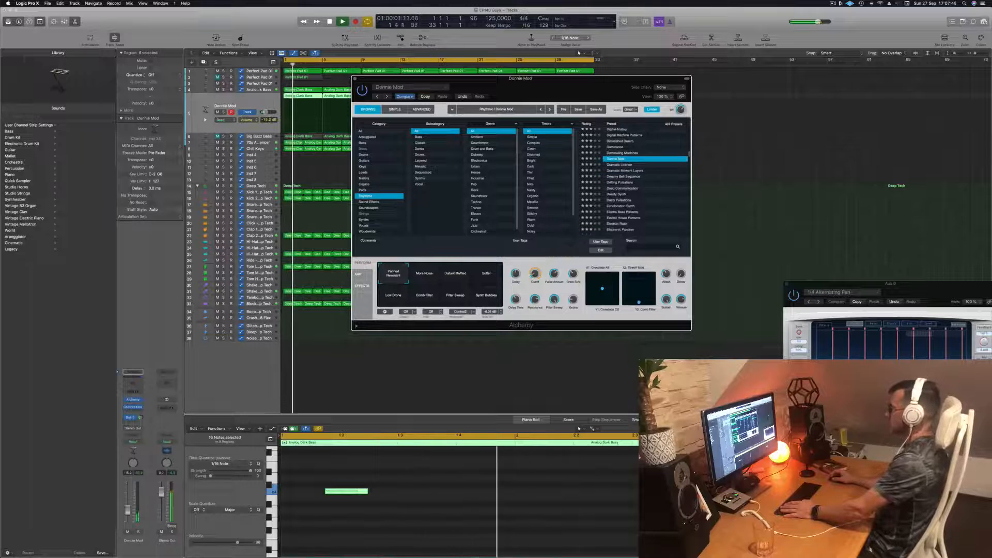
{"action": "left_click", "coordinate": [625, 165]}
{"action": "key", "text": "space"}
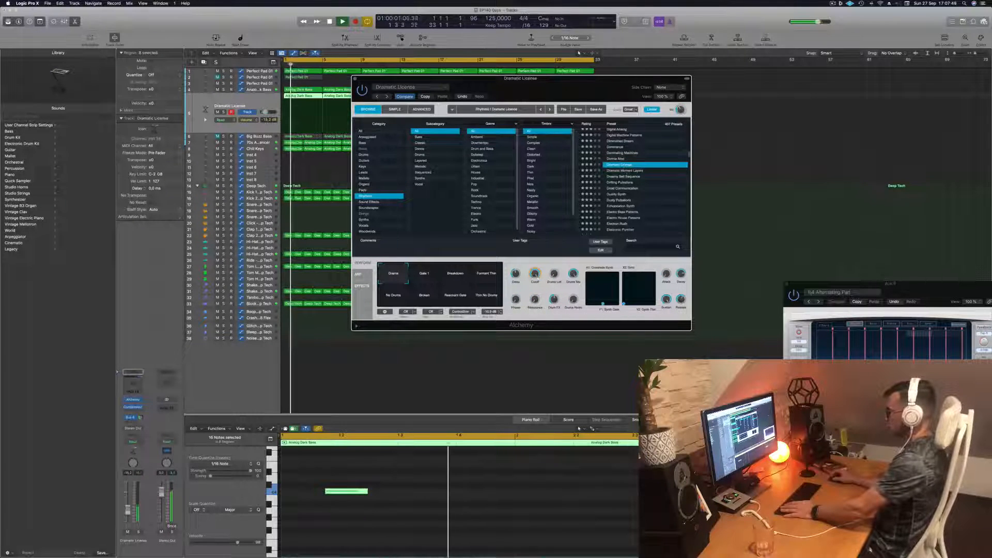
- Load the Duality Synth preset on the lead track and listen to it against the loop
{"action": "scroll", "coordinate": [641, 193], "scroll_direction": "down", "scroll_amount": 1}
{"action": "left_click", "coordinate": [617, 189]}
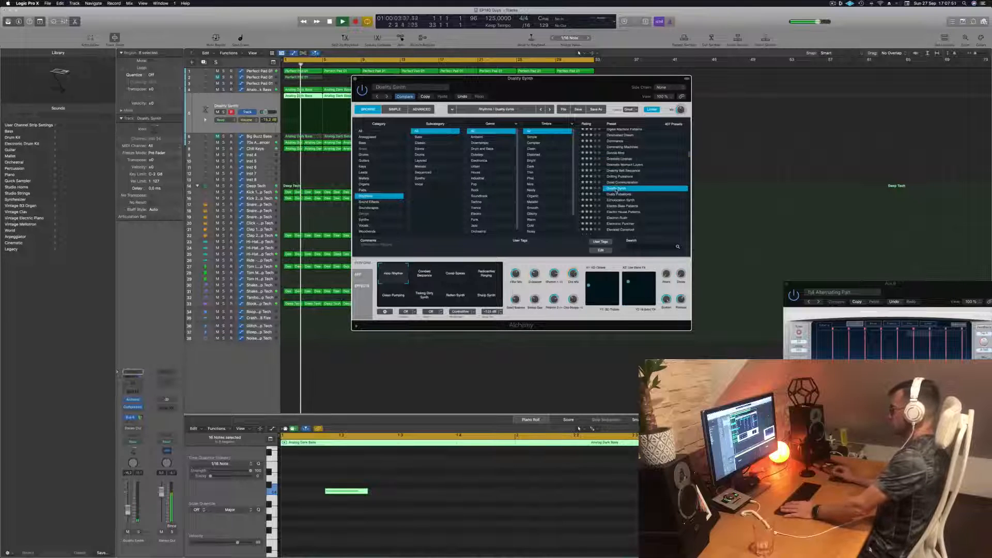
{"action": "key", "text": "space"}
{"action": "key", "text": "space"}
{"action": "scroll", "coordinate": [623, 191], "scroll_direction": "down", "scroll_amount": 2}
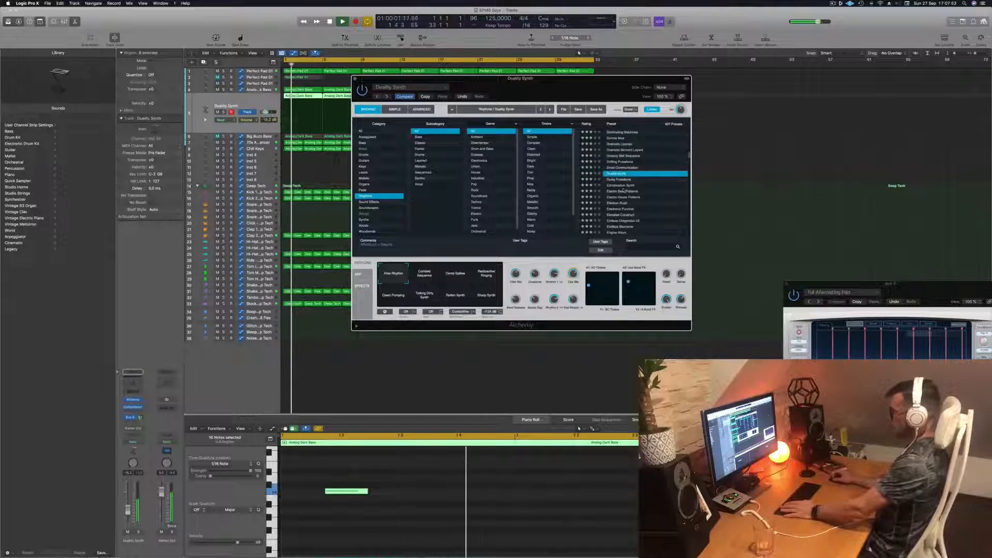
- Audition Duality Synth's Combed Sequence, Comb Spikes, Radioactive Ringing, Clean Pumping, Rotten Synth and Sharp Synth variations
{"action": "left_click", "coordinate": [432, 269]}
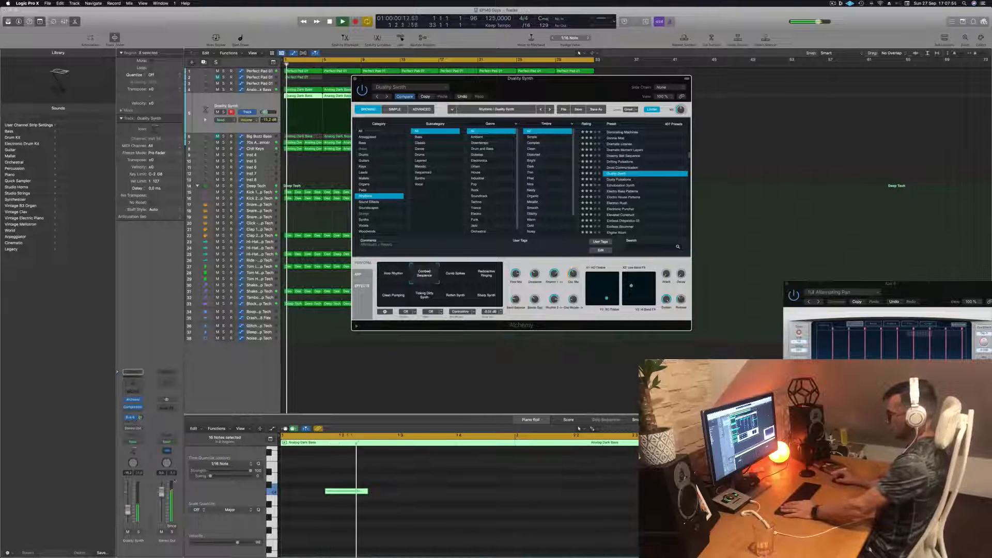
{"action": "left_click", "coordinate": [456, 279]}
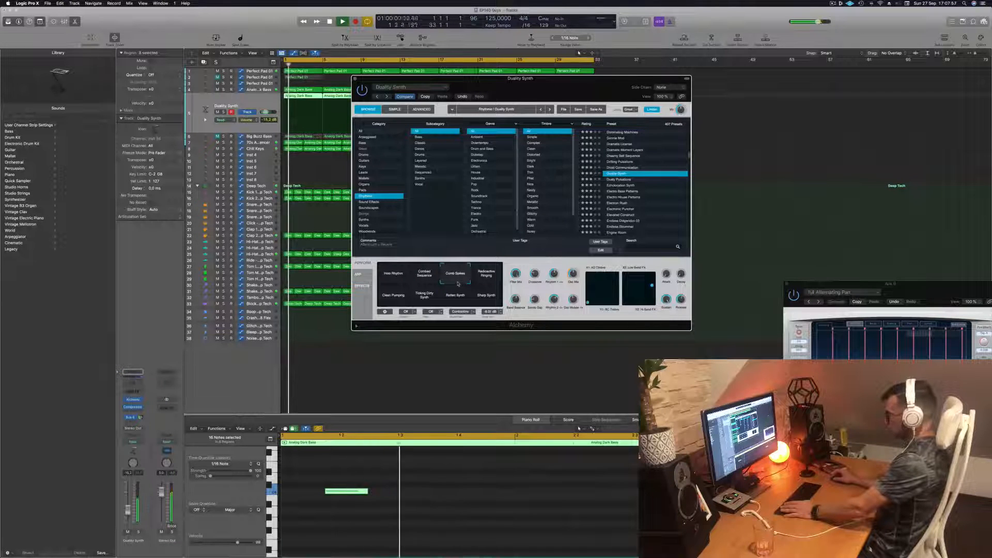
{"action": "left_click", "coordinate": [495, 274]}
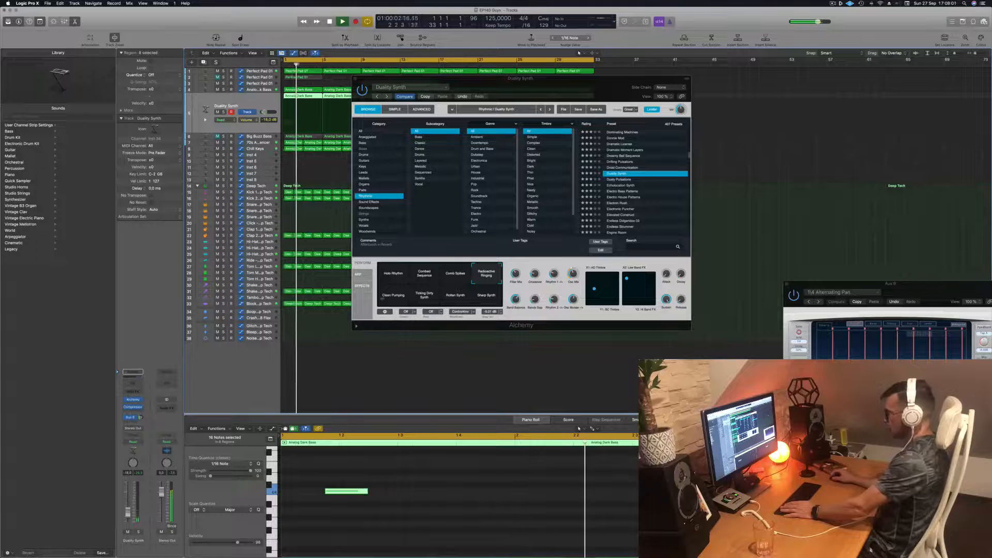
{"action": "left_click", "coordinate": [387, 295]}
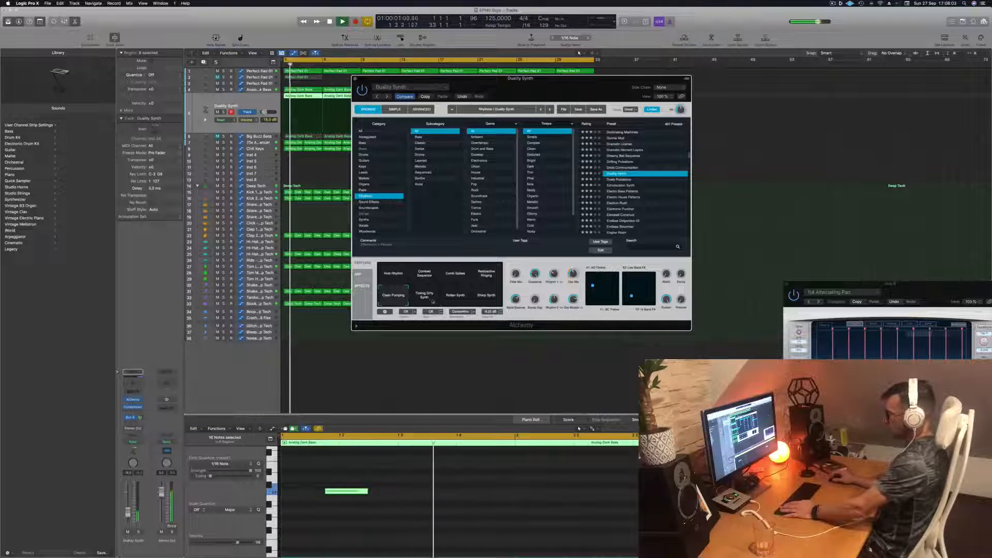
{"action": "left_click", "coordinate": [456, 295]}
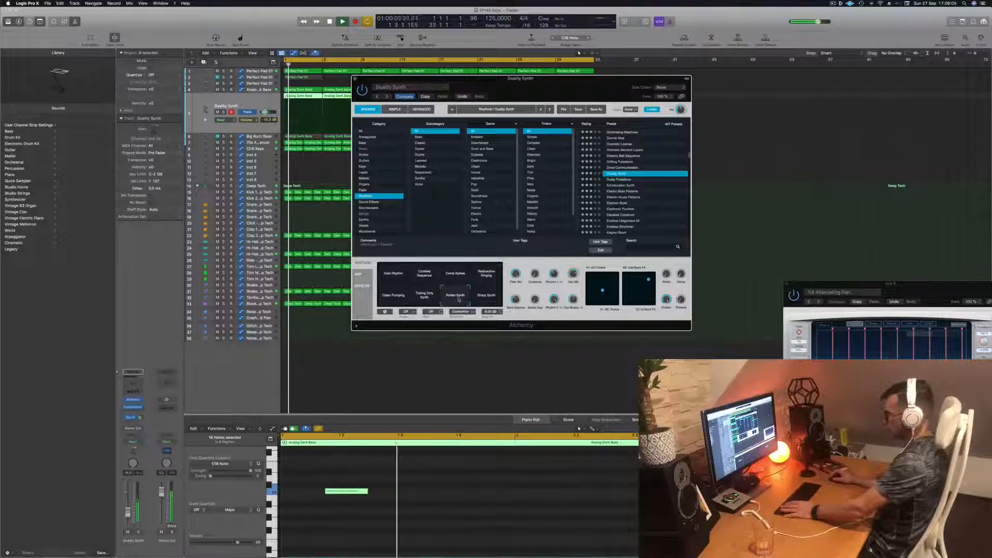
{"action": "left_click", "coordinate": [487, 297]}
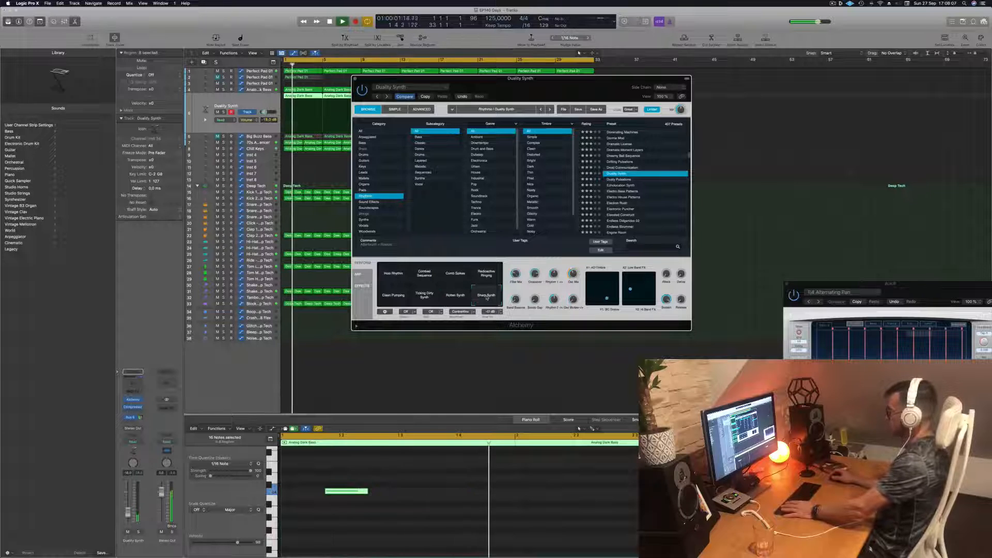
- Load the Electron Rush preset, compare its Granular Bass Buzz and Slow Filter Sweep variations, and keep Granular Bass Buzz
{"action": "left_click", "coordinate": [617, 203]}
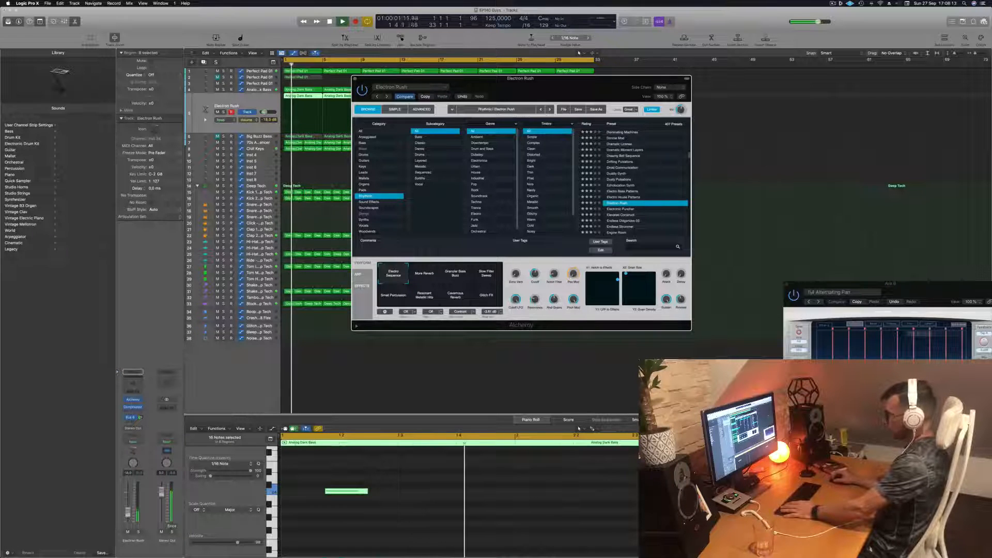
{"action": "left_click", "coordinate": [445, 54]}
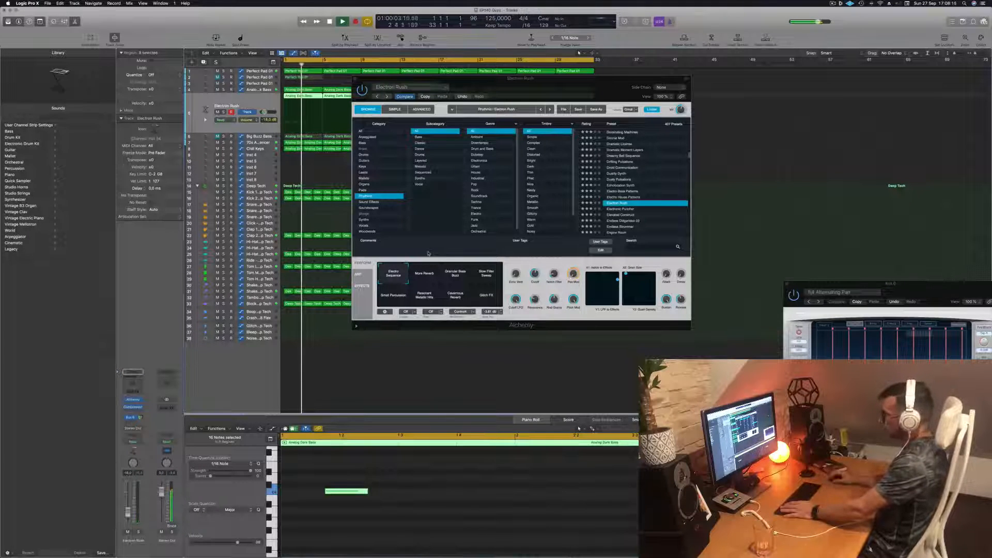
{"action": "left_click", "coordinate": [453, 276]}
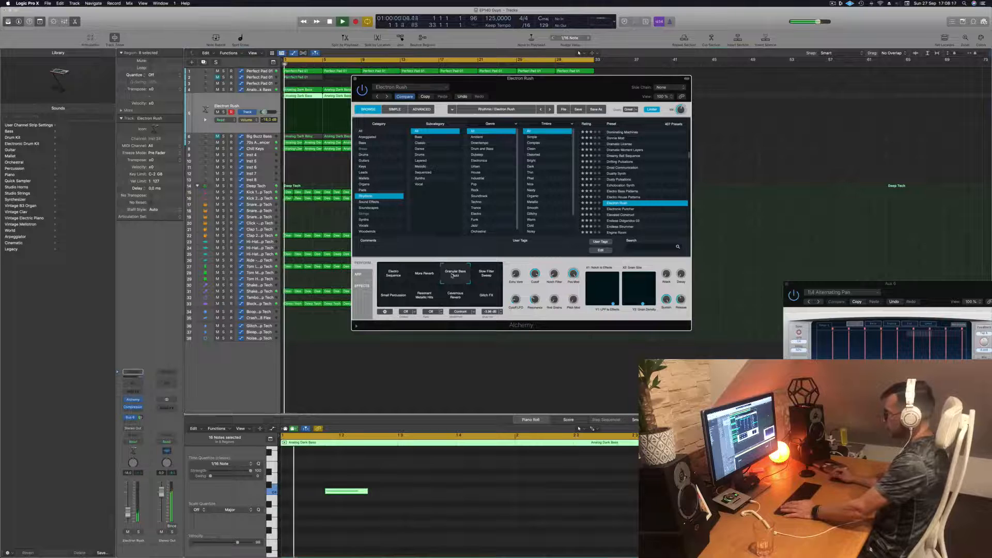
{"action": "left_click", "coordinate": [487, 277]}
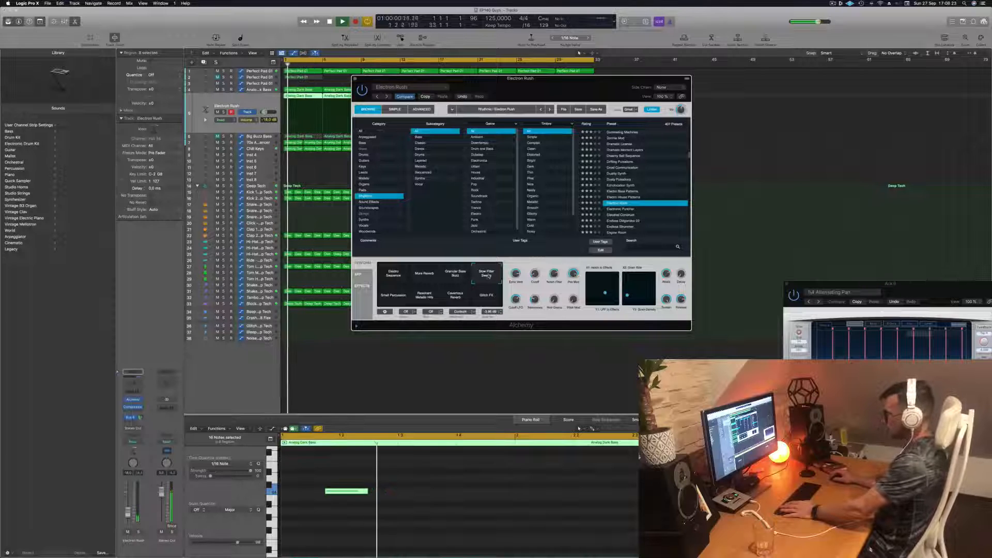
{"action": "left_click", "coordinate": [455, 274]}
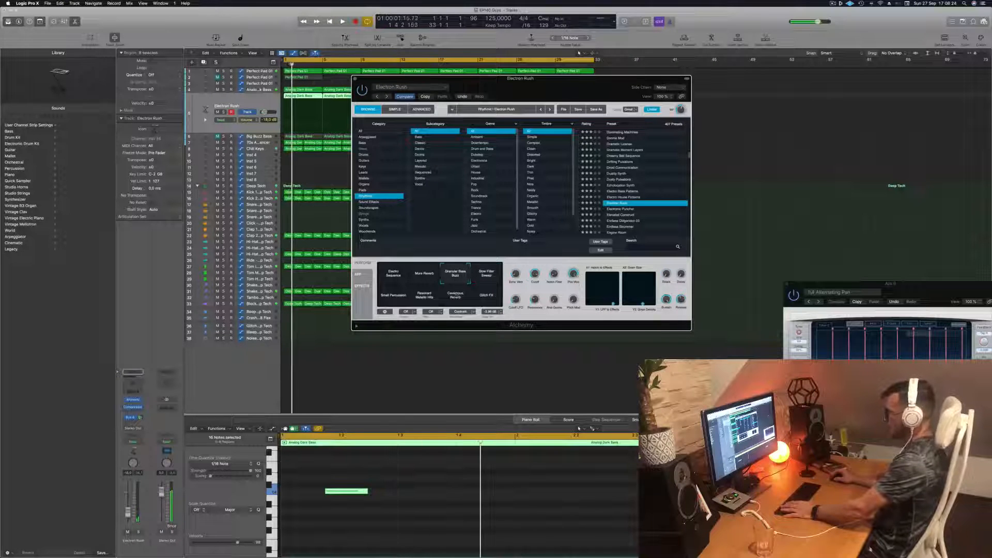
- Move the Alchemy window aside to uncover more of the arrangement and replay the lead part from the start
{"action": "left_click", "coordinate": [429, 501]}
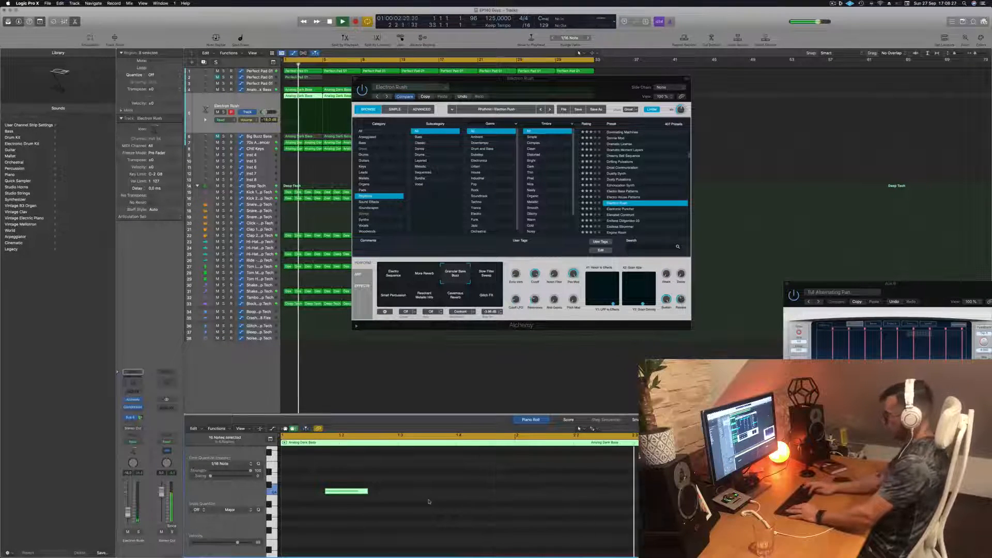
{"action": "key", "text": "Return"}
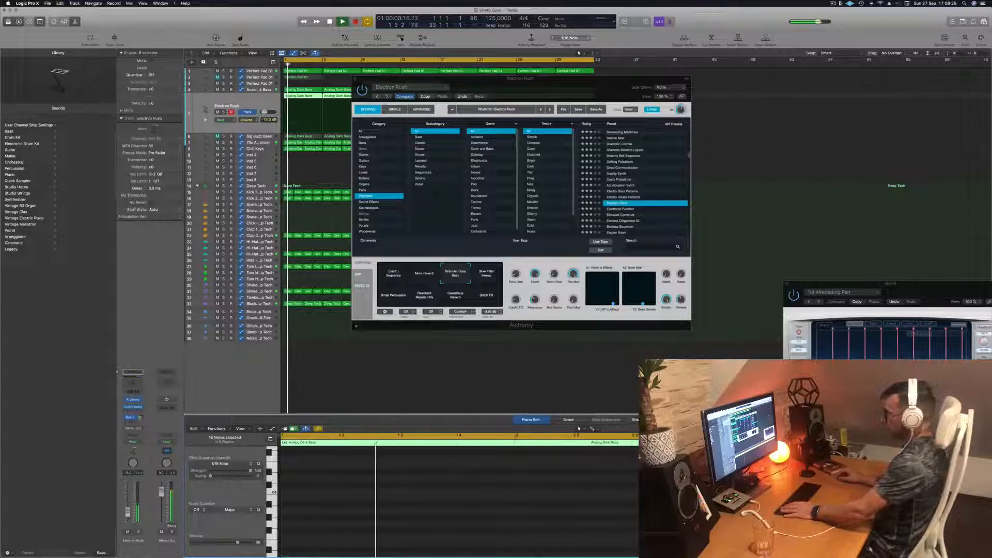
{"action": "left_click_drag", "start_coordinate": [490, 94], "coordinate": [552, 94]}
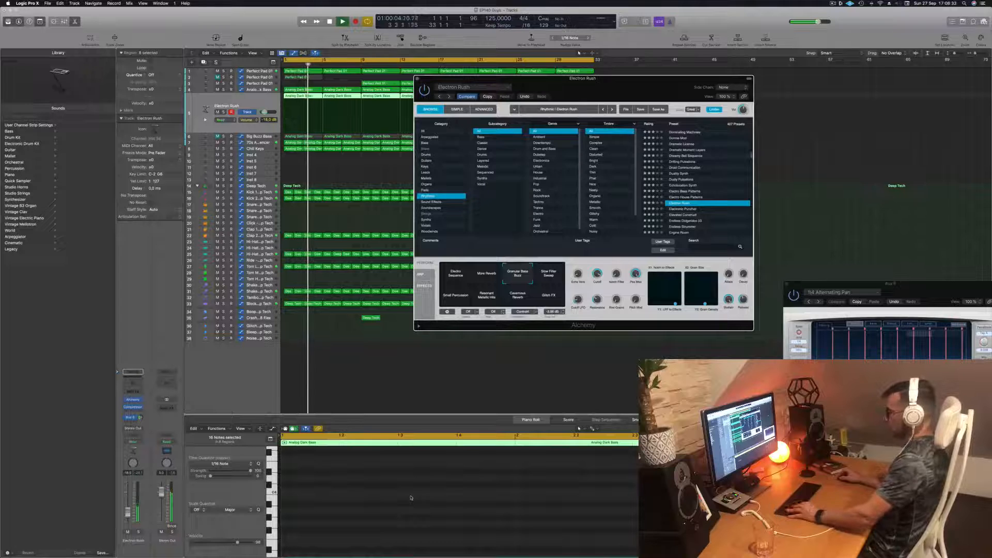
{"action": "key", "text": "Return"}
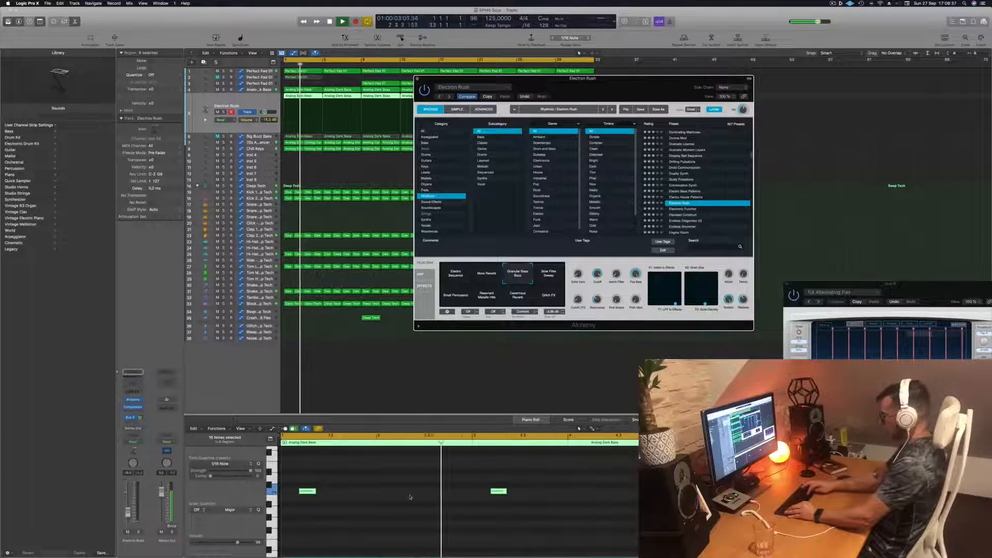
- Audition the Electronic Puncher and Elevated Construct presets on the lead track against the loop
{"action": "key", "text": "Down"}
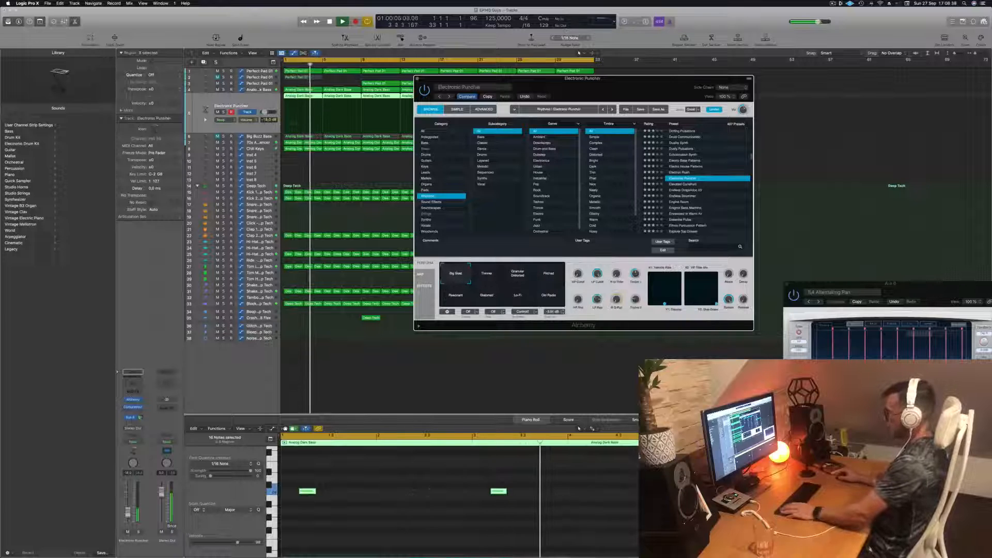
{"action": "key", "text": "Return"}
{"action": "left_click", "coordinate": [686, 185]}
{"action": "key", "text": "Return"}
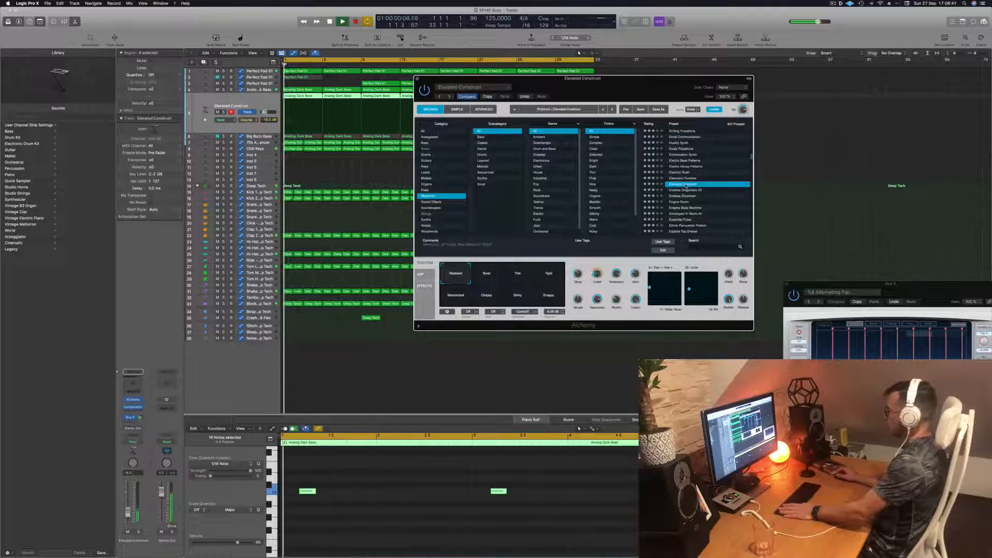
{"action": "scroll", "coordinate": [687, 186], "scroll_direction": "up", "scroll_amount": 1}
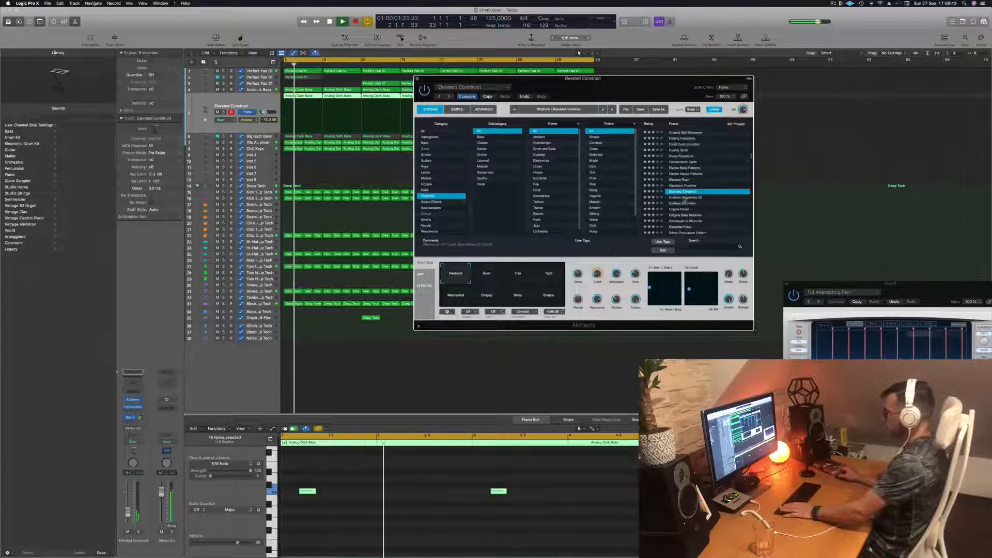
- Load the Endless Didgeridoo 03 preset, compare its variations from Dark Didge And Drum to Octave Down Didge and Drum, and keep Muffled Didge
{"action": "left_click", "coordinate": [685, 198]}
{"action": "key", "text": "Return"}
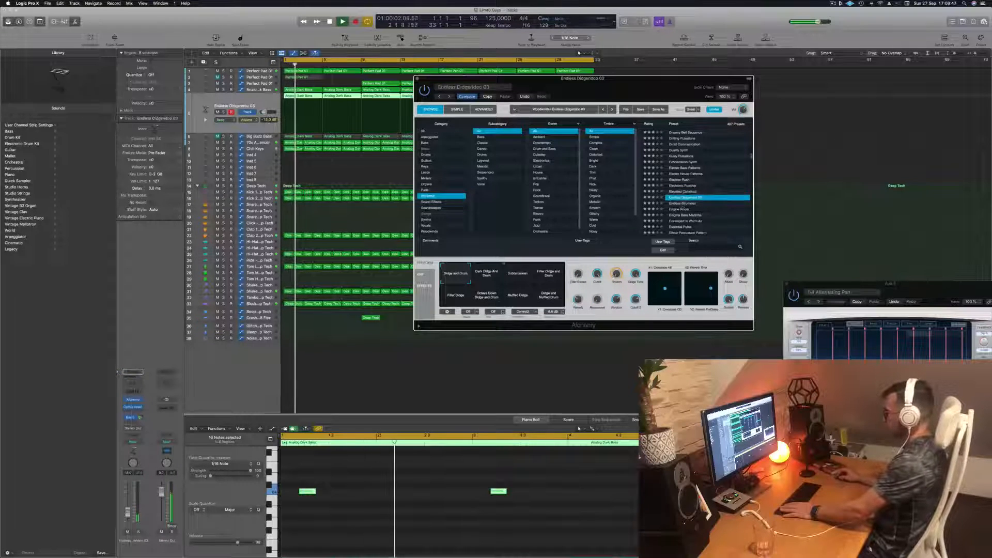
{"action": "left_click", "coordinate": [487, 275]}
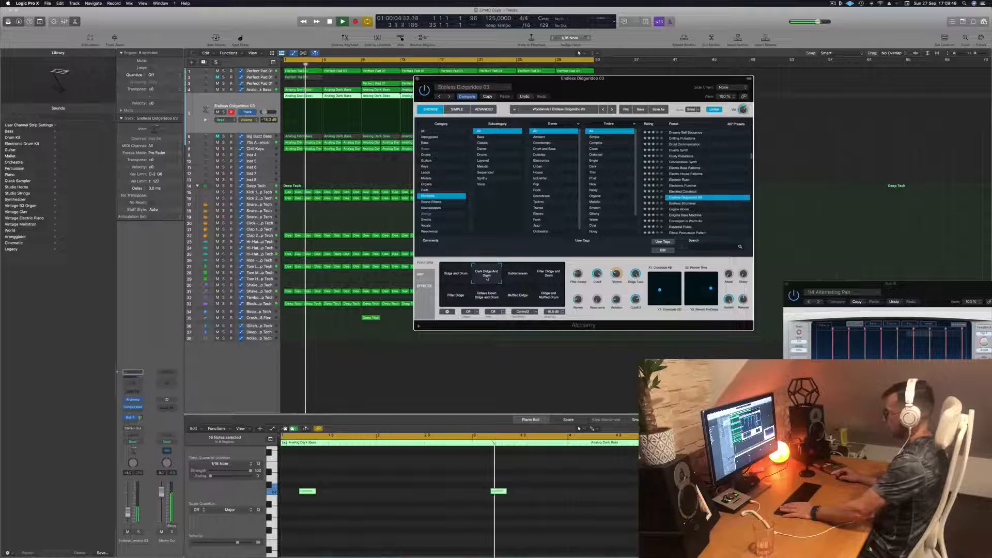
{"action": "left_click", "coordinate": [519, 277]}
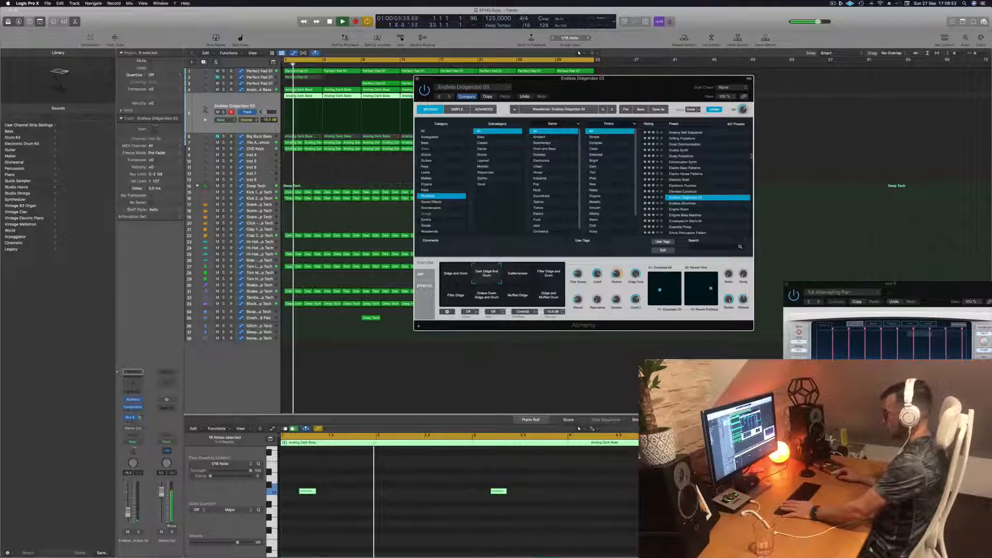
{"action": "left_click", "coordinate": [551, 275]}
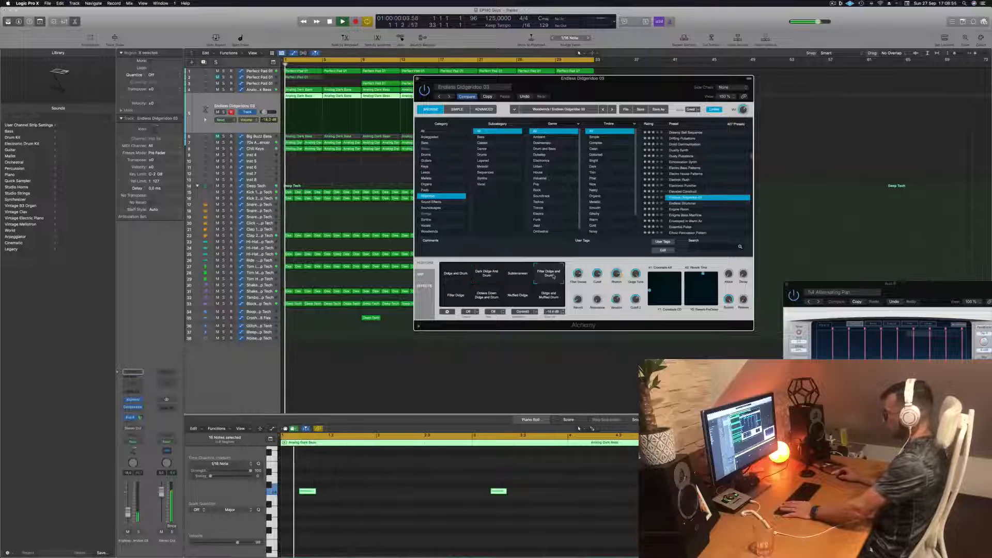
{"action": "left_click", "coordinate": [455, 298]}
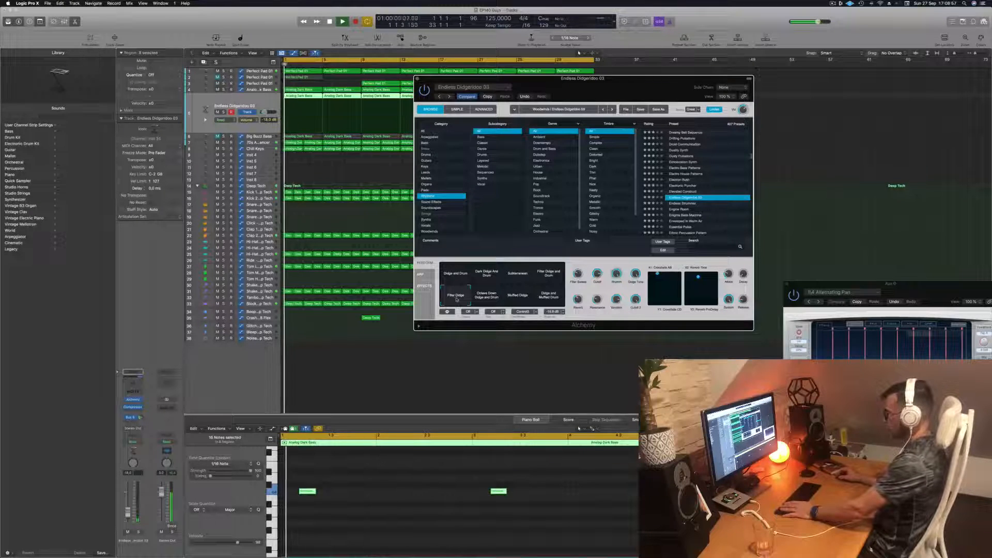
{"action": "left_click", "coordinate": [487, 295]}
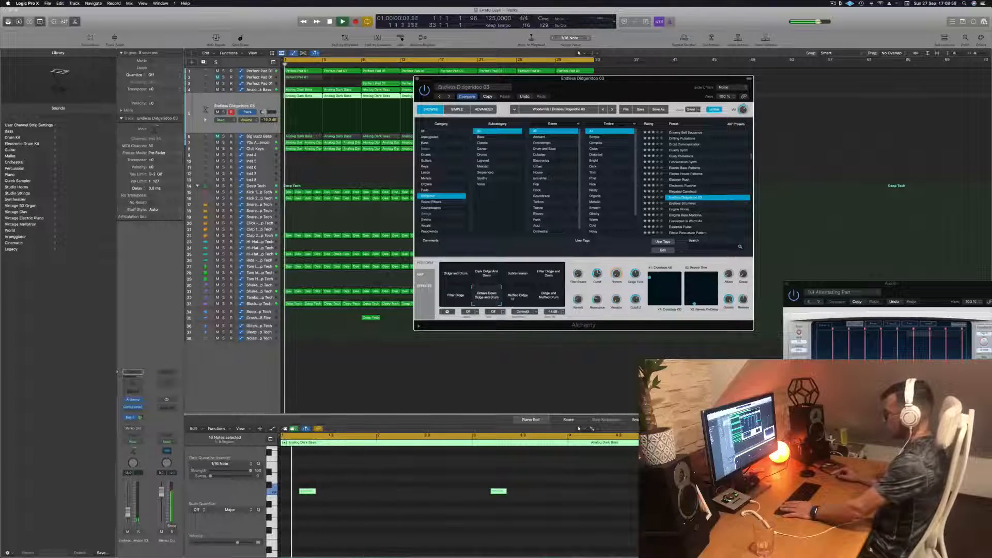
{"action": "left_click", "coordinate": [518, 295]}
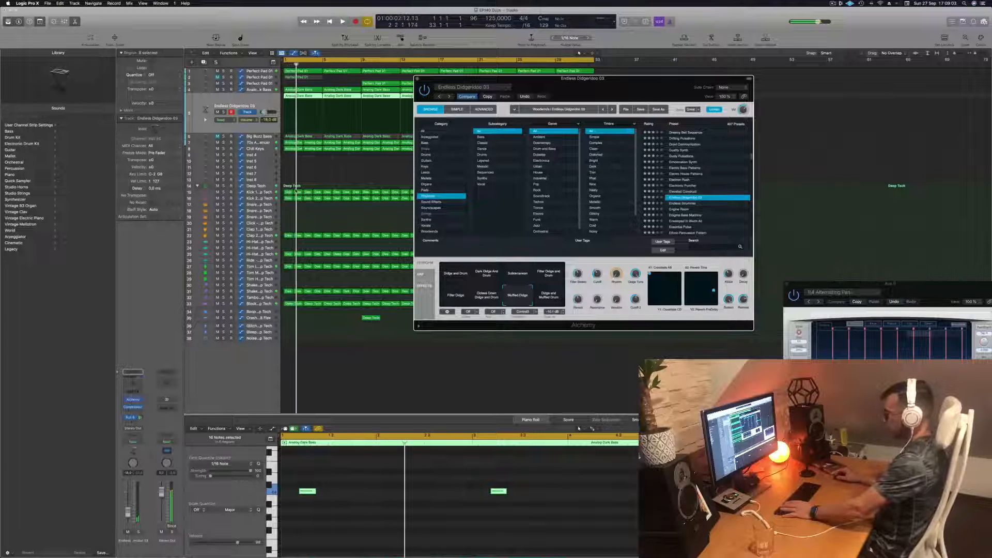
- Show the aux channel fed by the lead track's send, and raise the lead's volume slightly while replaying from the start
{"action": "left_click", "coordinate": [137, 417]}
{"action": "key", "text": "Return"}
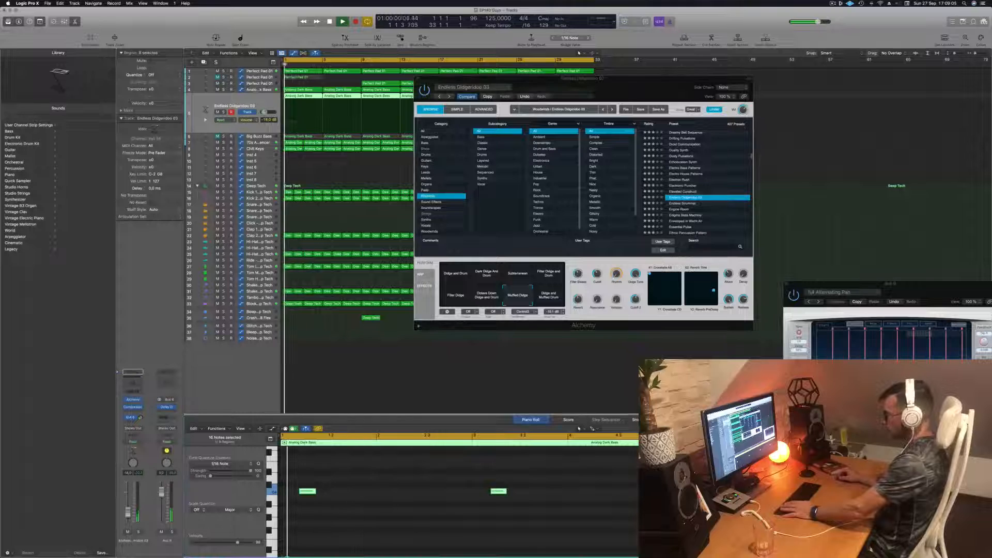
{"action": "left_click_drag", "start_coordinate": [128, 513], "coordinate": [127, 510]}
{"action": "key", "text": "Return"}
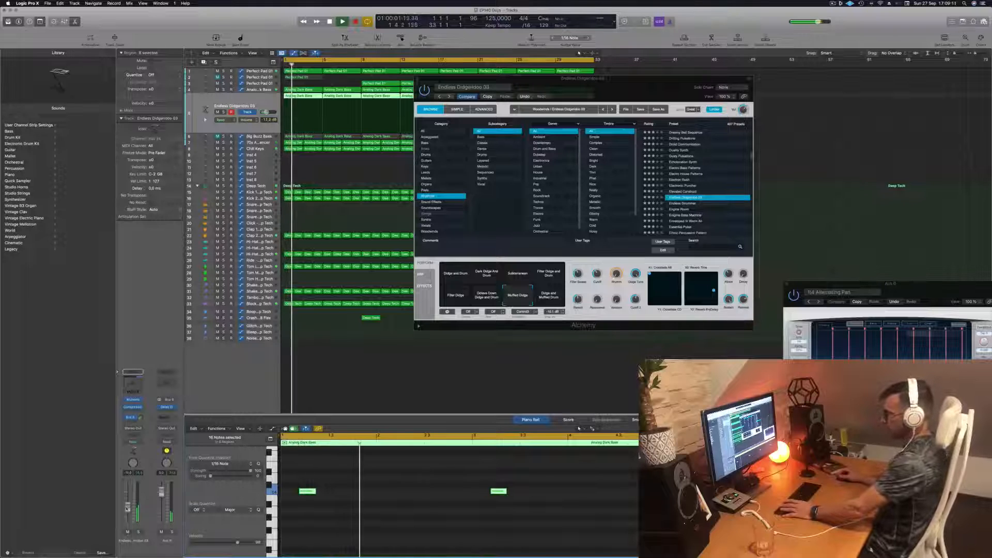
{"action": "key", "text": "Return"}
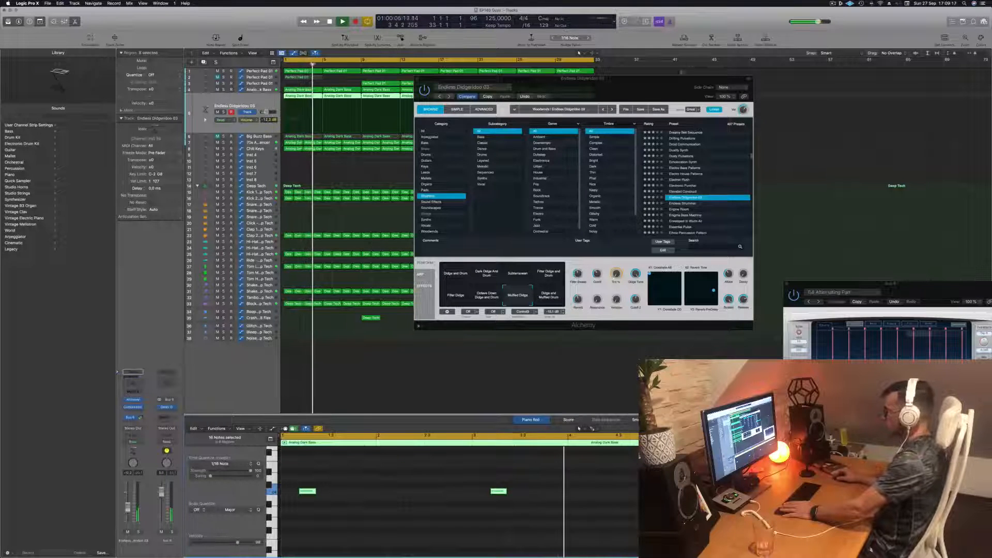
- Close the Alchemy window and zoom the arrangement out horizontally with the lead regions deselected
{"action": "left_click_drag", "start_coordinate": [584, 78], "coordinate": [519, 77]}
{"action": "left_click", "coordinate": [346, 78]}
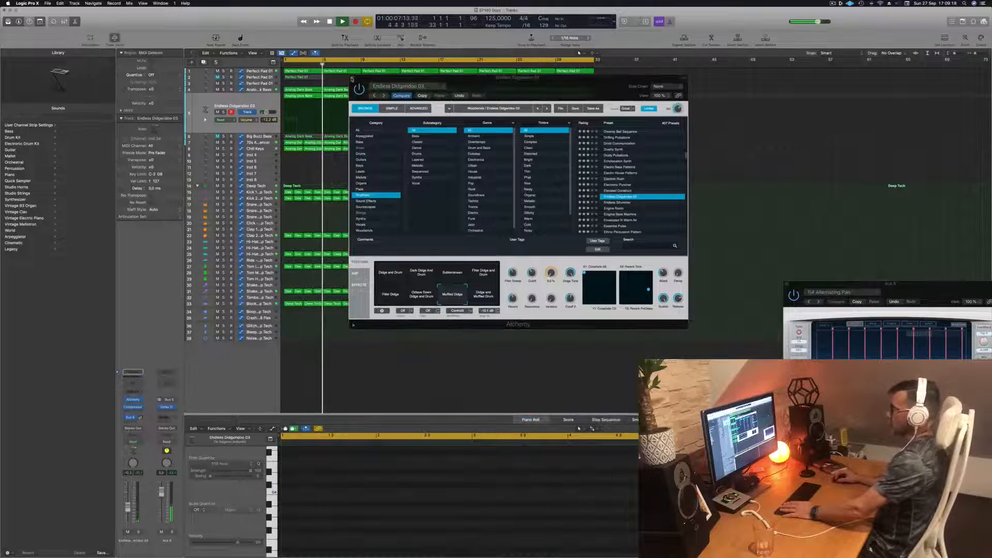
{"action": "left_click", "coordinate": [351, 77]}
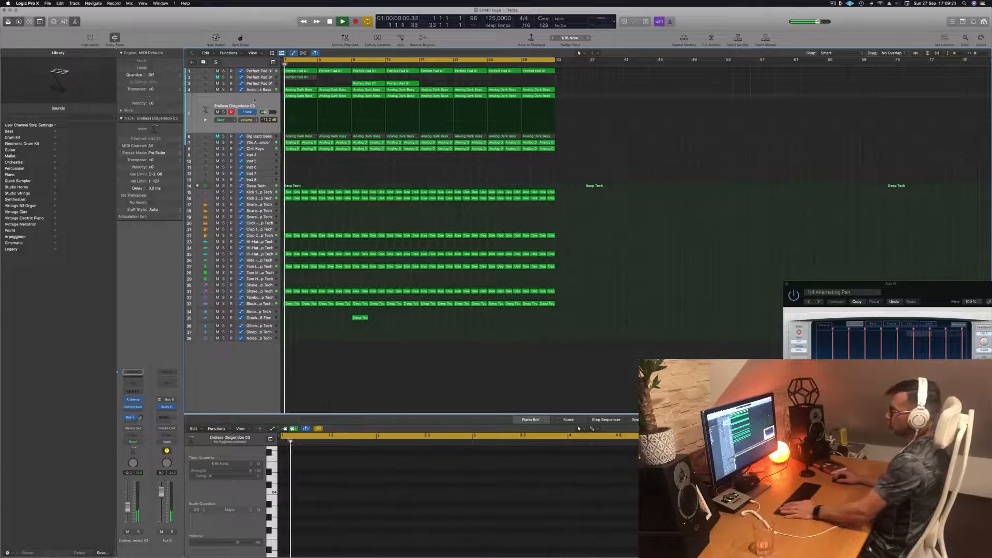
{"action": "left_click", "coordinate": [255, 101]}
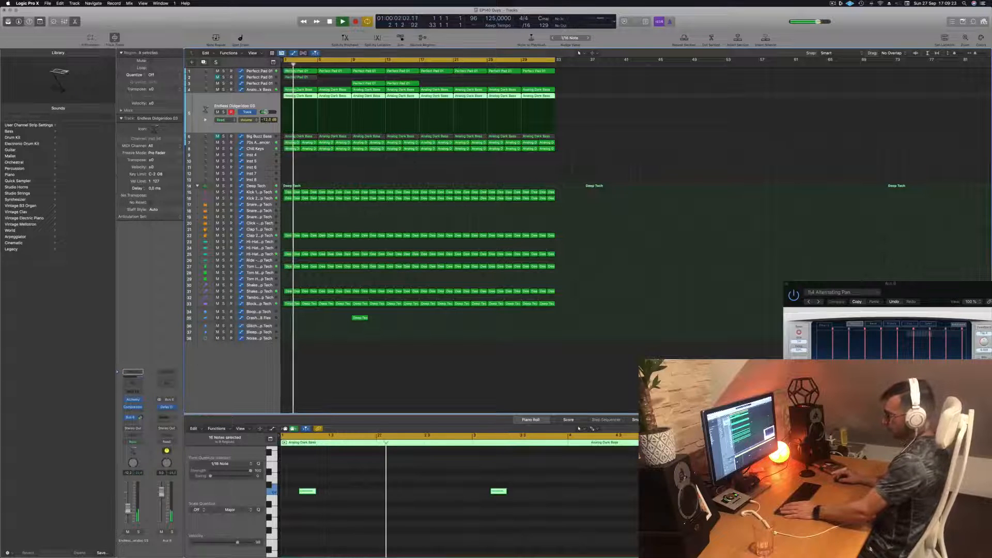
{"action": "left_click", "coordinate": [383, 388]}
{"action": "key", "text": "super+Left"}
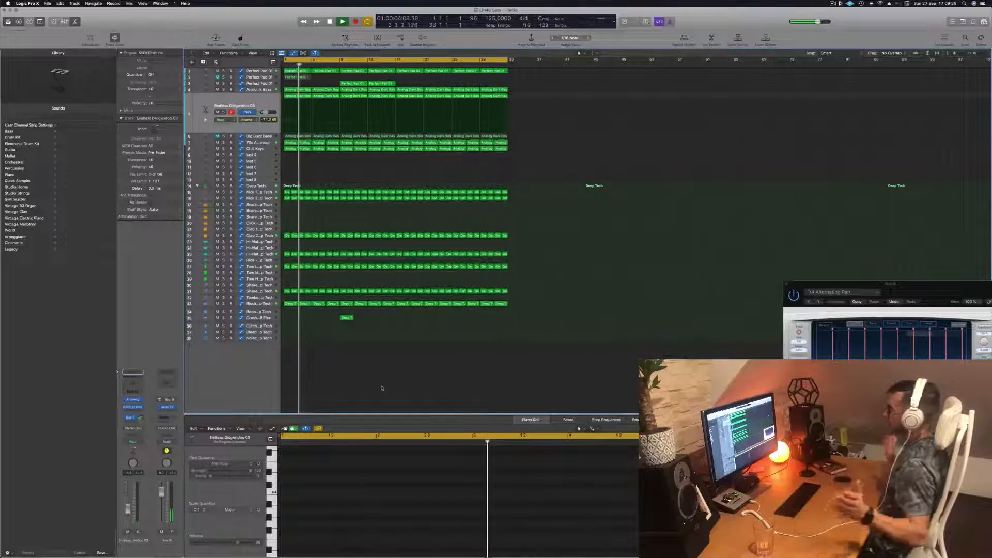